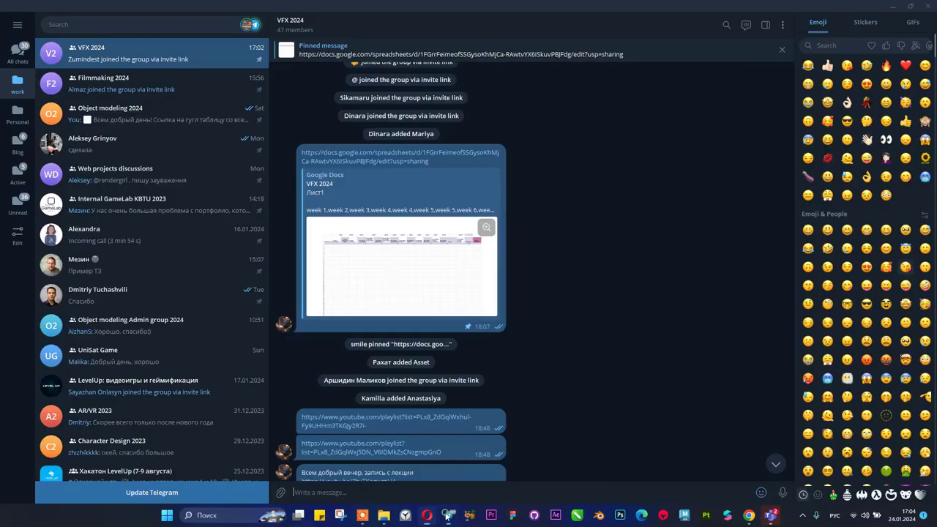
- Look through the VFX 2024 group's recent messages, and put the chat window away to return to the course spreadsheet
scroll(432, 310, "up", 3)
scroll(432, 307, "up", 10)
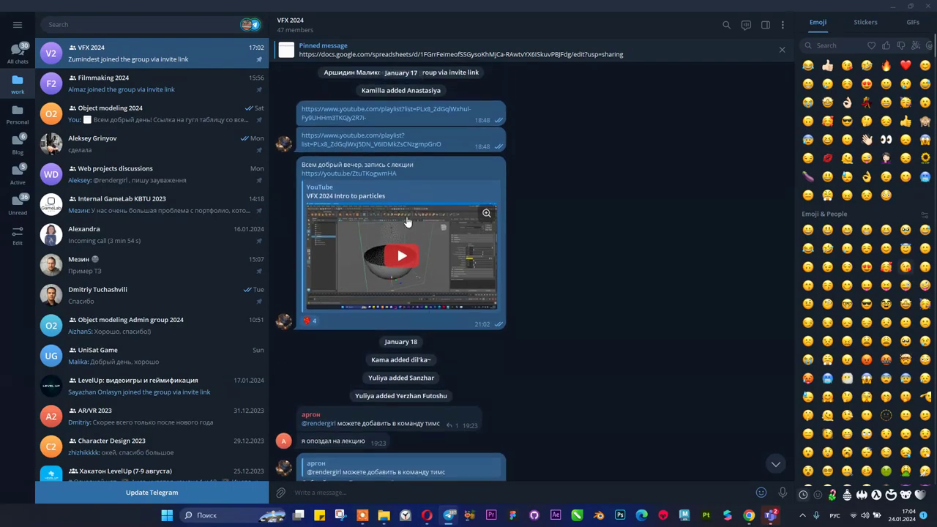
left_click(897, 5)
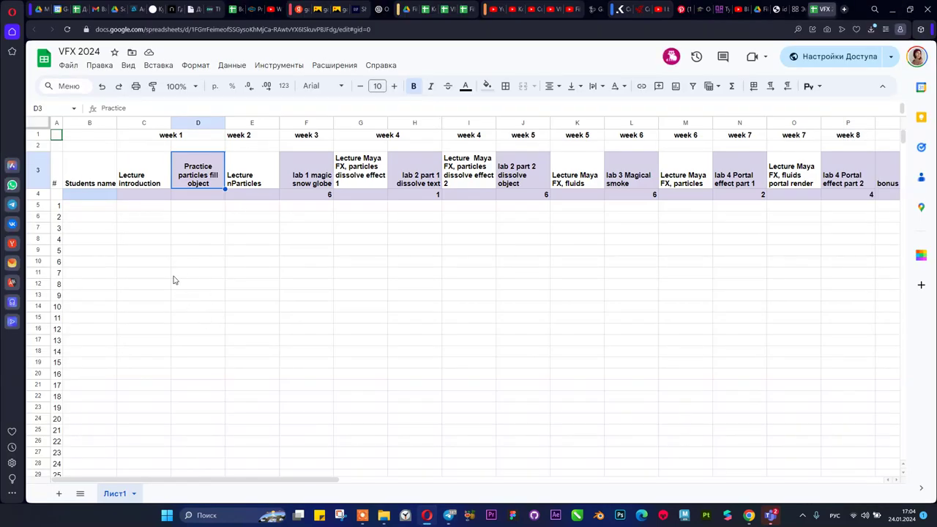
- Review the lecture and lab columns for weeks 1 to 8 in the VFX 2024 spreadsheet
left_click(191, 253)
left_click(313, 239)
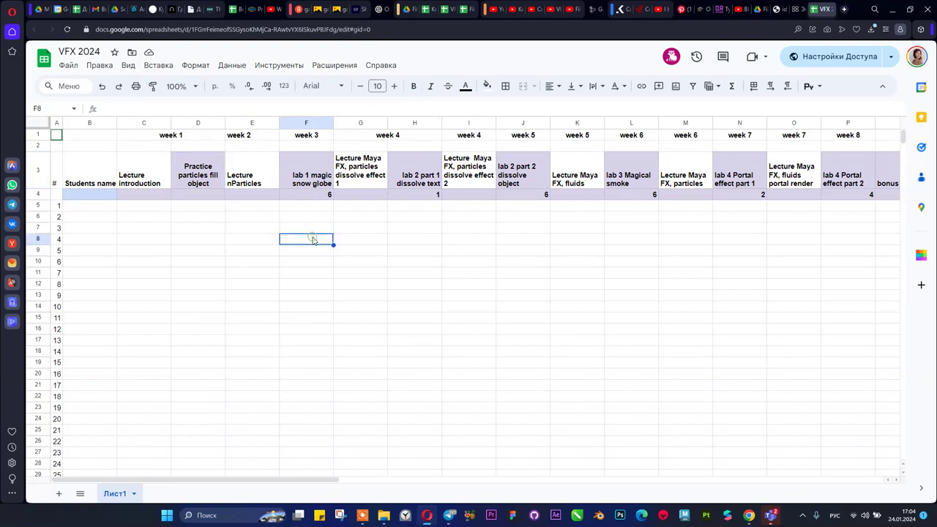
scroll(313, 240, "right", 1)
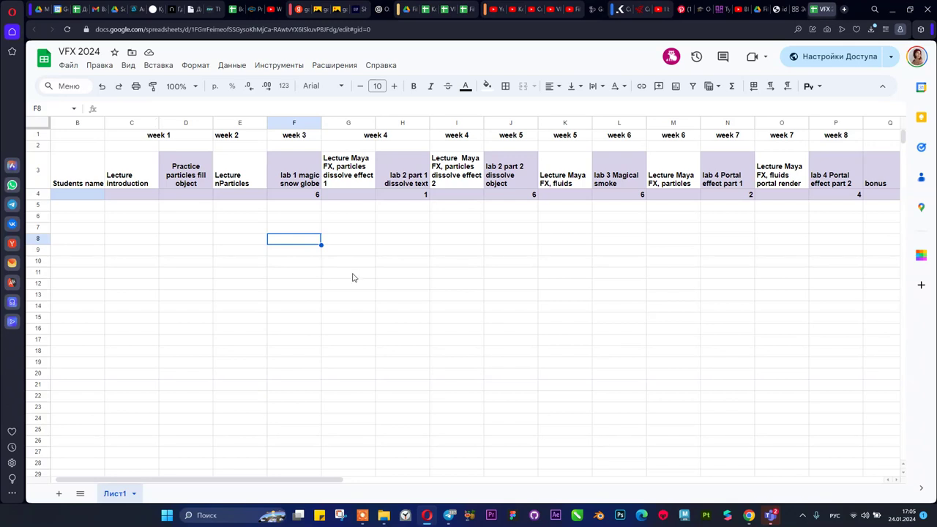
scroll(408, 288, "right", 2)
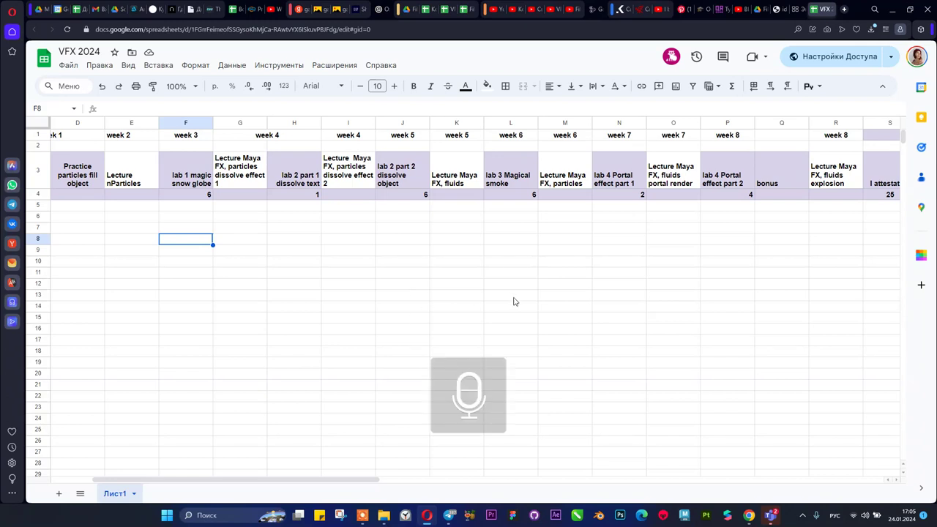
left_click(363, 516)
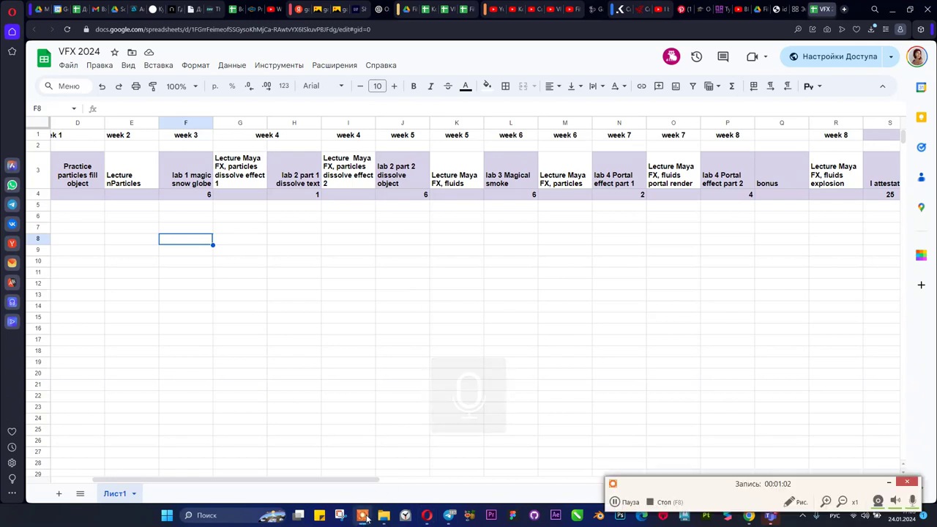
left_click(889, 482)
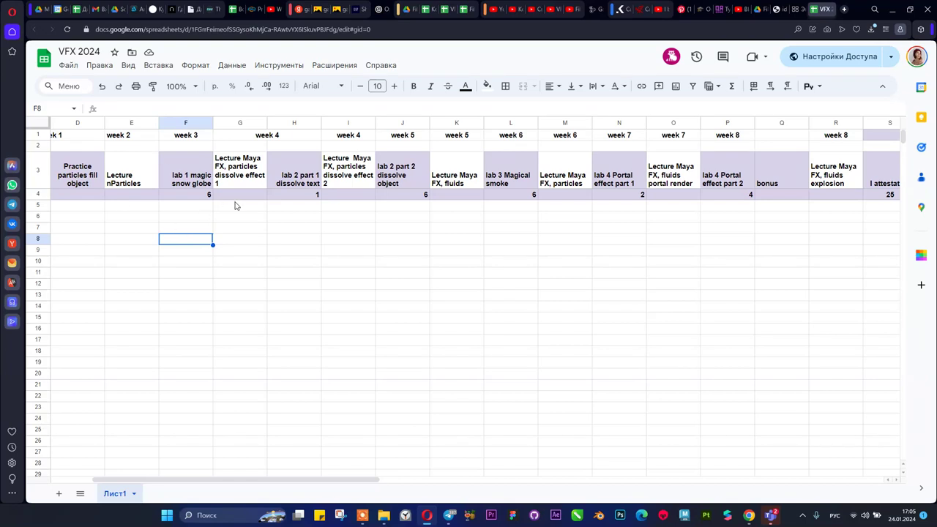
- Examine the week 4 and week 5 columns covering the dissolve effect lecture and both parts of lab 2
left_click(336, 238)
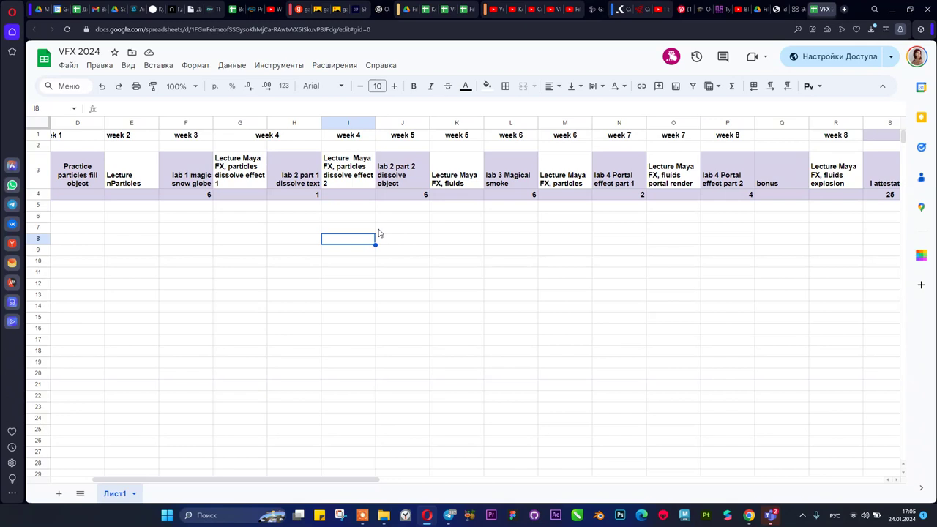
left_click(295, 216)
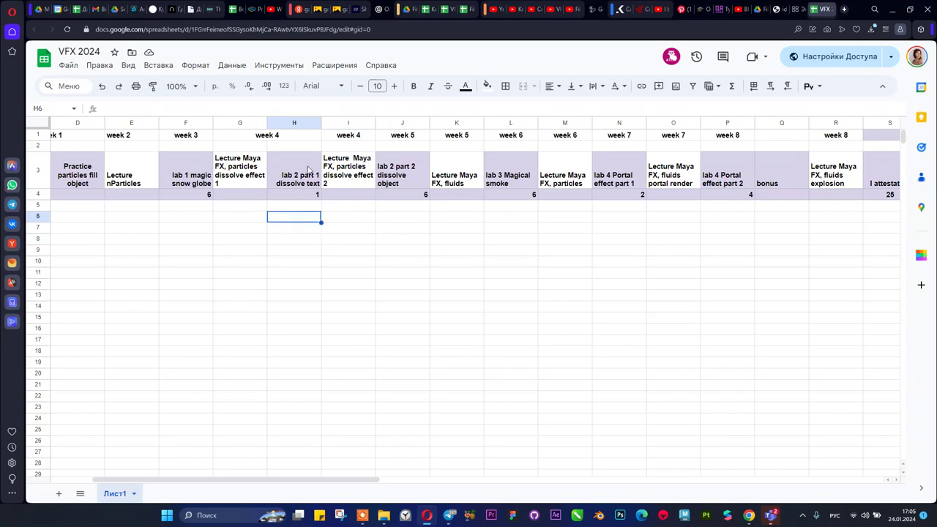
left_click(410, 236)
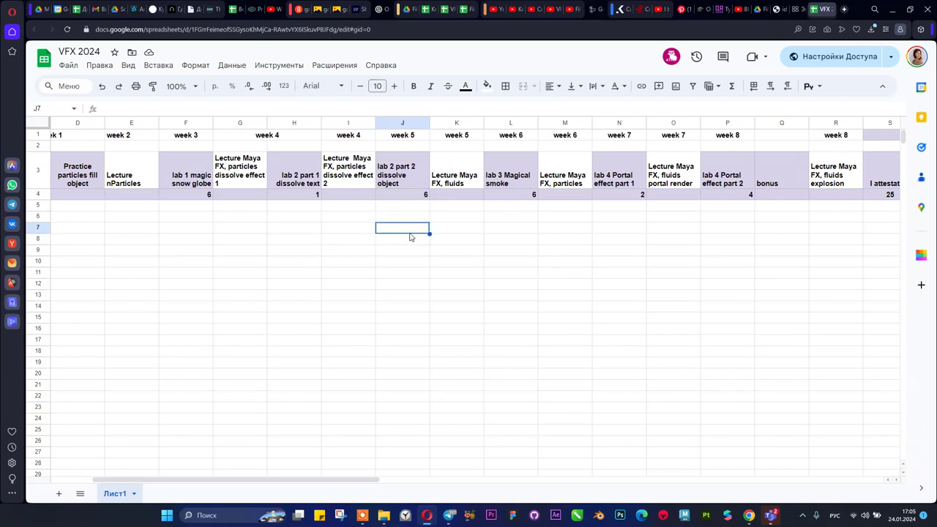
- Switch to File Explorer and open the Students works folder inside KBTU Autumn 2023 > VFX > VFX 2021
left_click(383, 515)
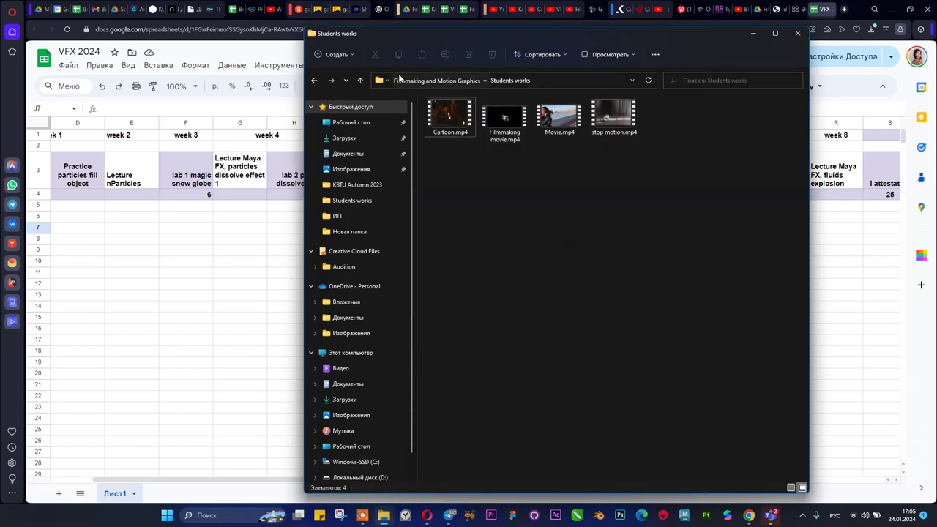
left_click(433, 80)
left_click(430, 80)
left_click(415, 77)
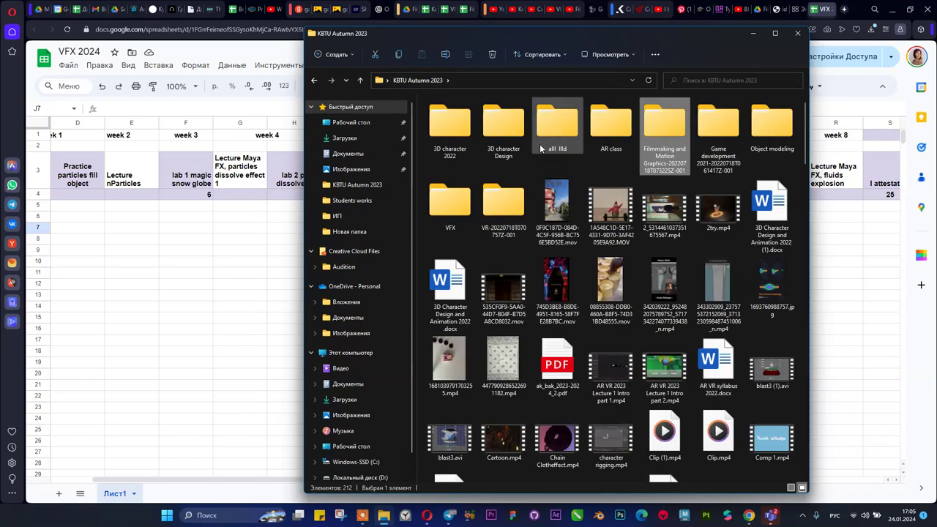
double_click(450, 201)
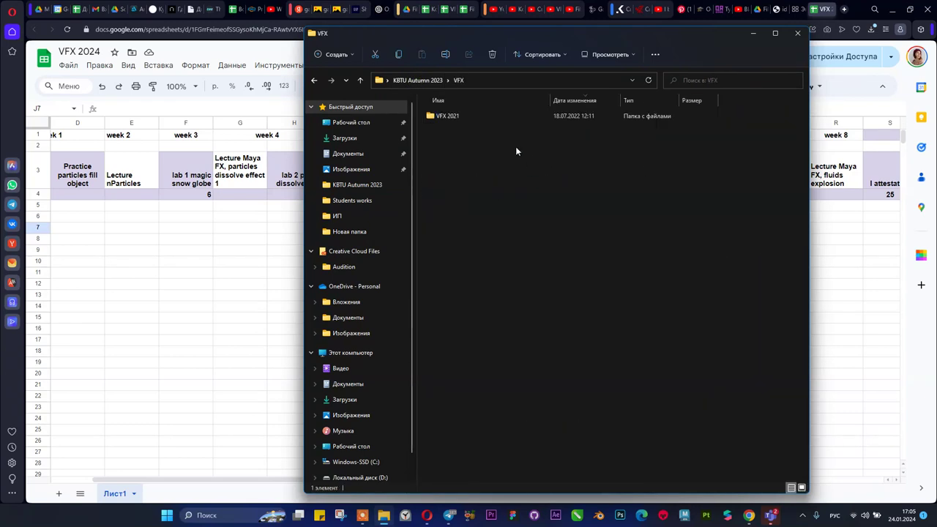
double_click(472, 119)
double_click(472, 117)
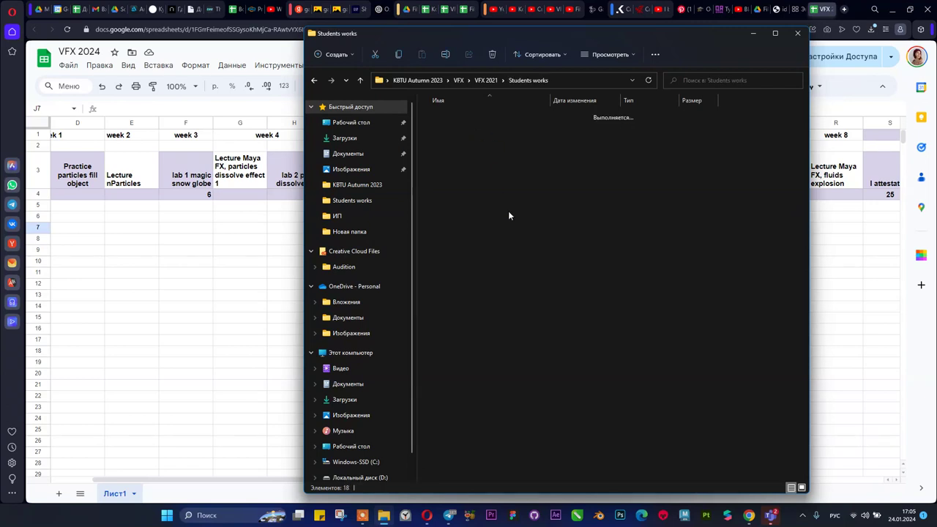
- Play the snow globe video video_2021-05-28_15-39-17.mp4 full screen, then restore the player and move it off the file thumbnails
double_click(667, 206)
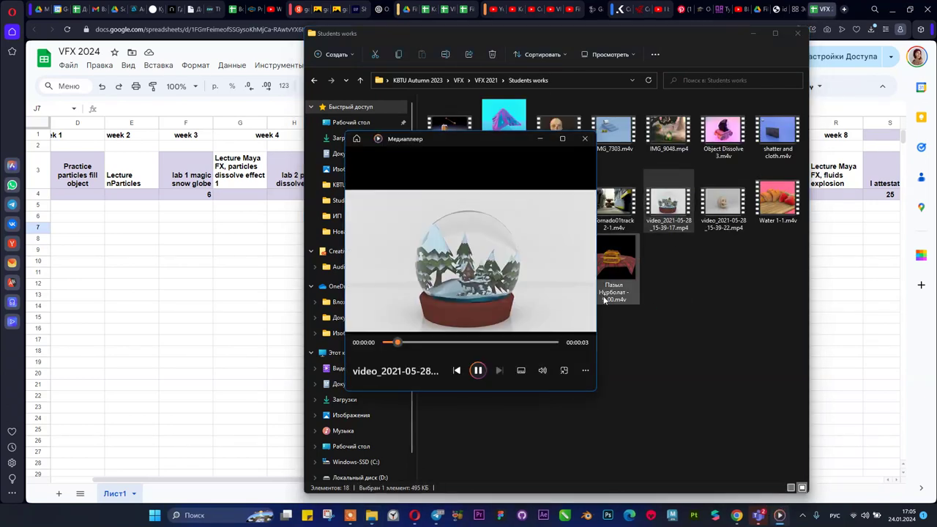
double_click(517, 328)
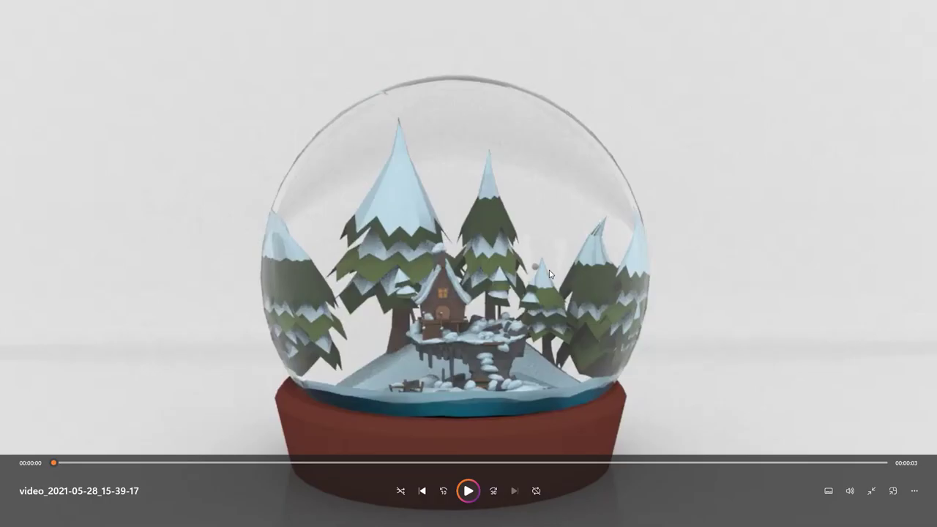
double_click(787, 137)
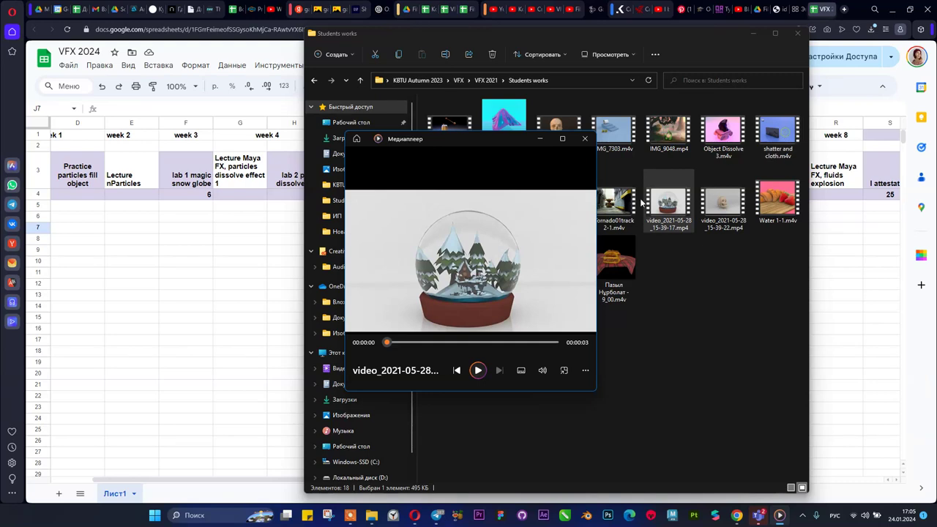
left_click_drag(499, 142, 255, 169)
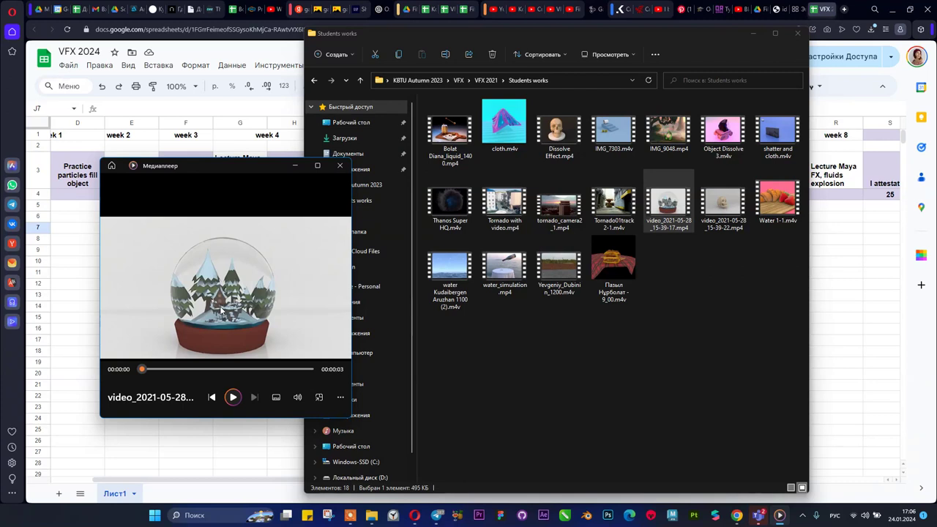
- Watch Dissolve Effect.mp4 in a maximized player and close it
double_click(559, 130)
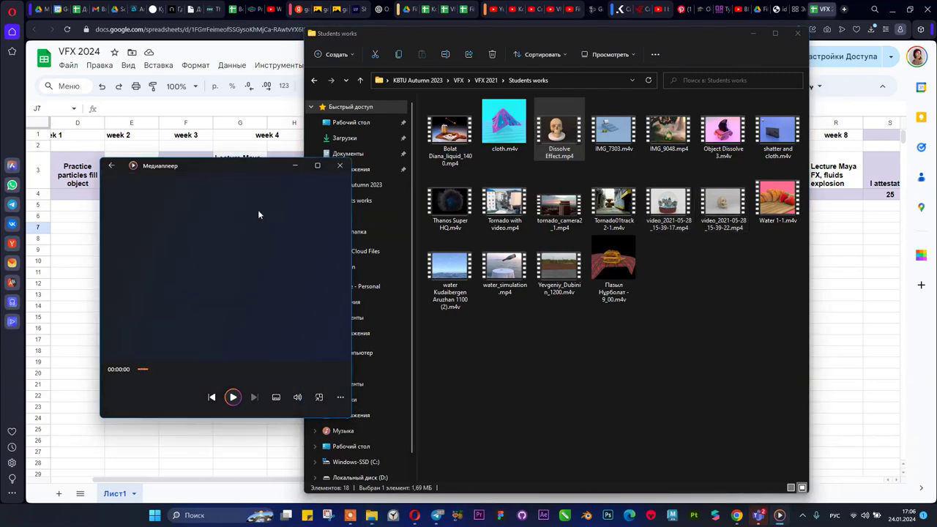
double_click(245, 167)
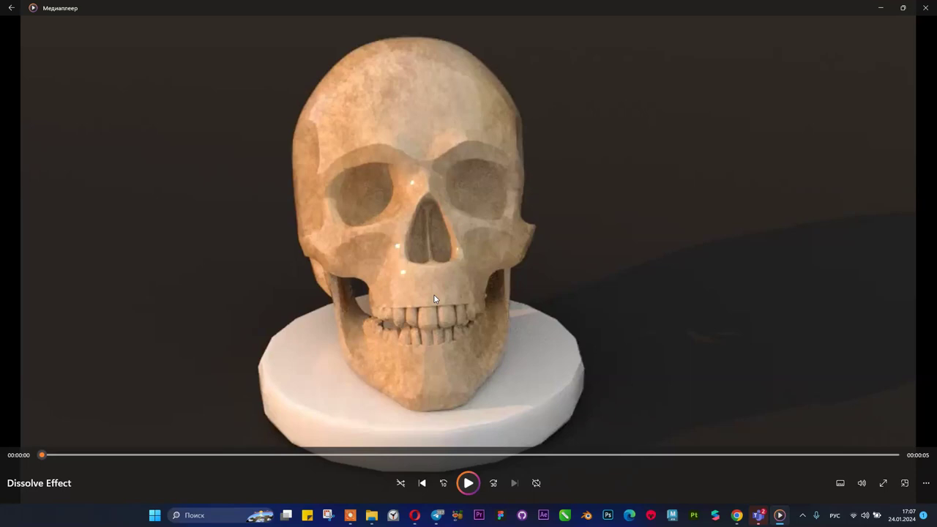
left_click(925, 8)
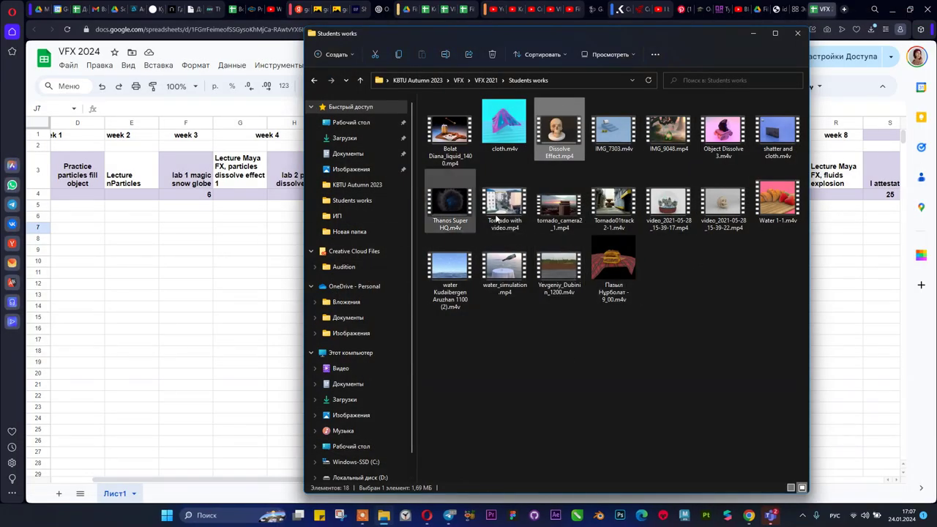
- Watch video_2021-05-28_15-39-22.mp4 and Object Dissolve 3.m4v in turn, closing the player after each
double_click(714, 216)
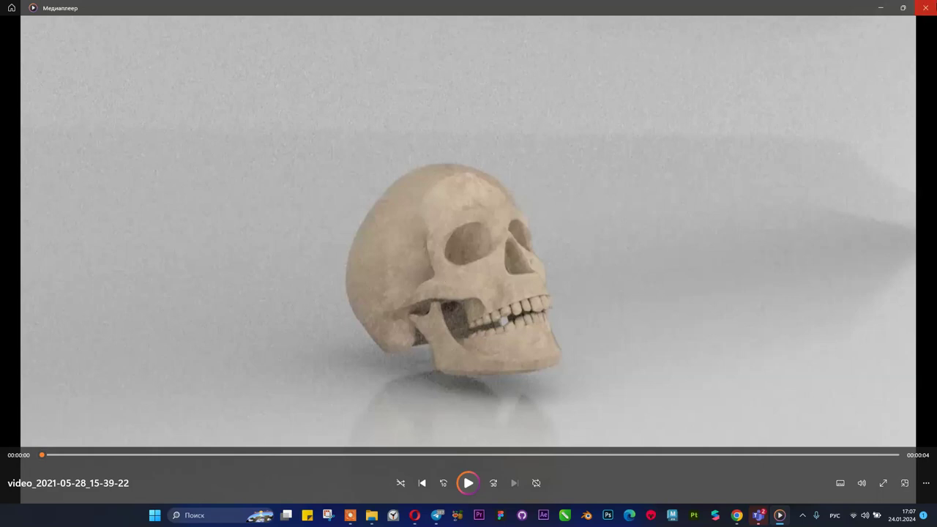
left_click(927, 8)
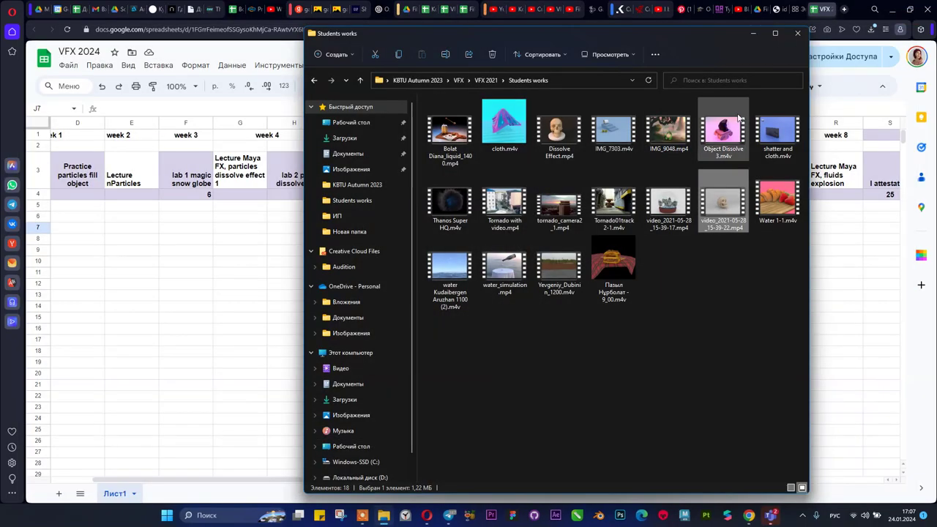
double_click(723, 133)
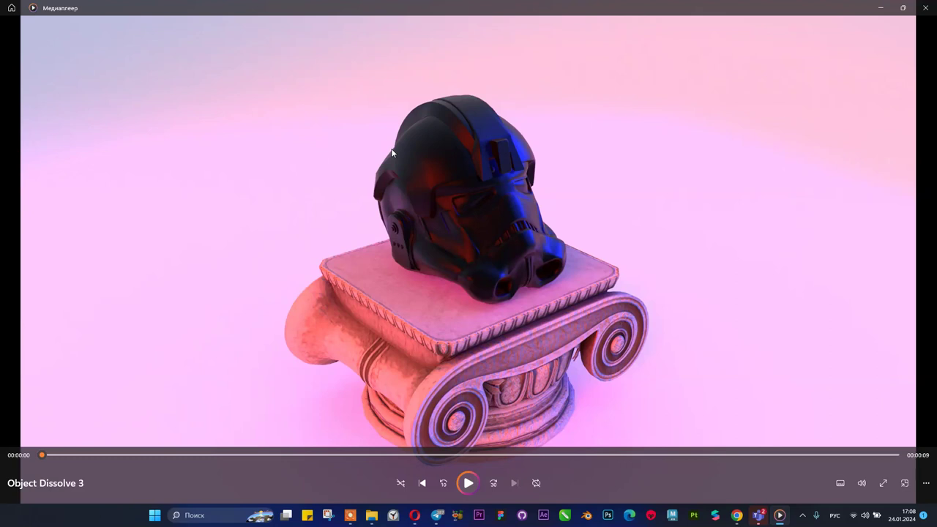
left_click(925, 7)
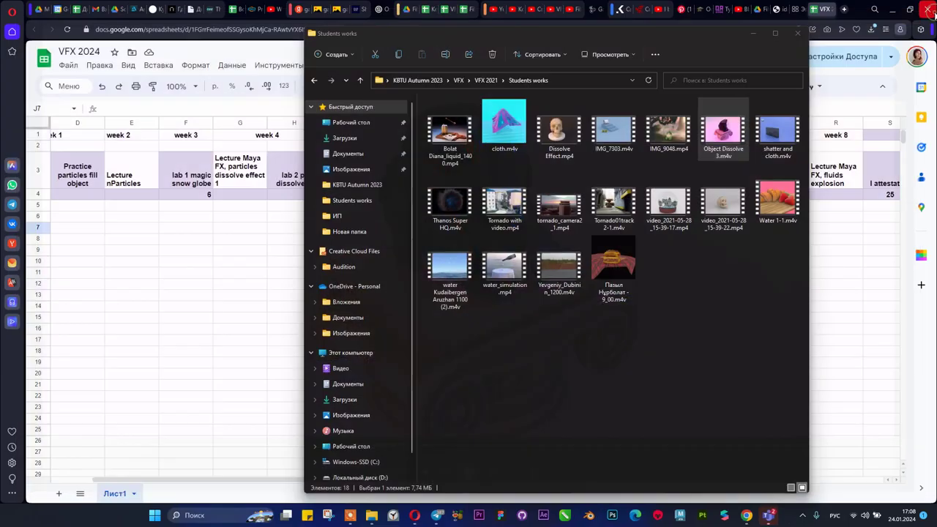
- Return to the VFX 2024 spreadsheet and examine the lab 1 magic snow globe and lab 2 part 1 dissolve text columns
left_click(227, 285)
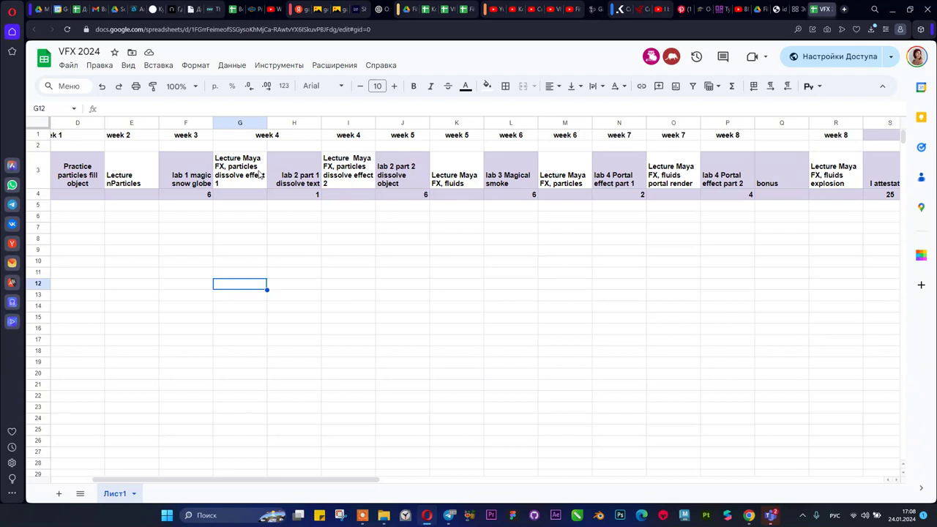
left_click(207, 170)
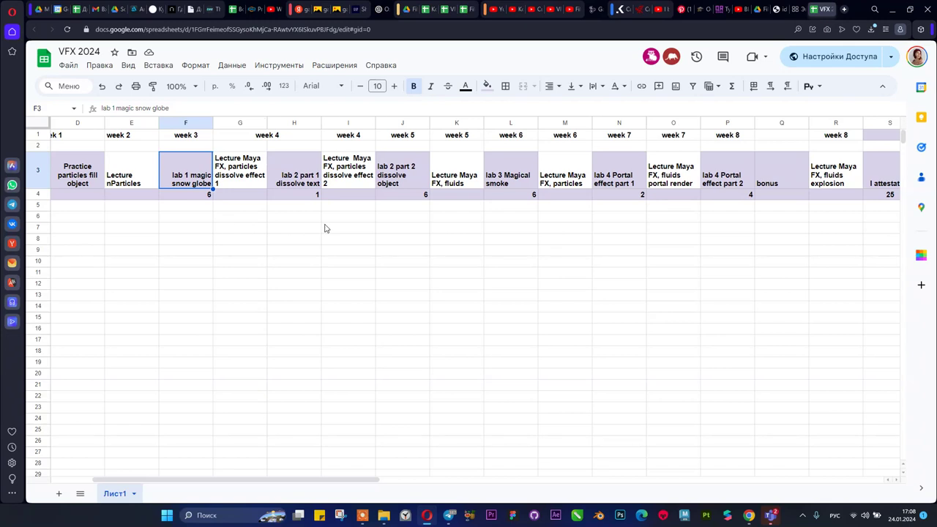
left_click(301, 182)
key("Down")
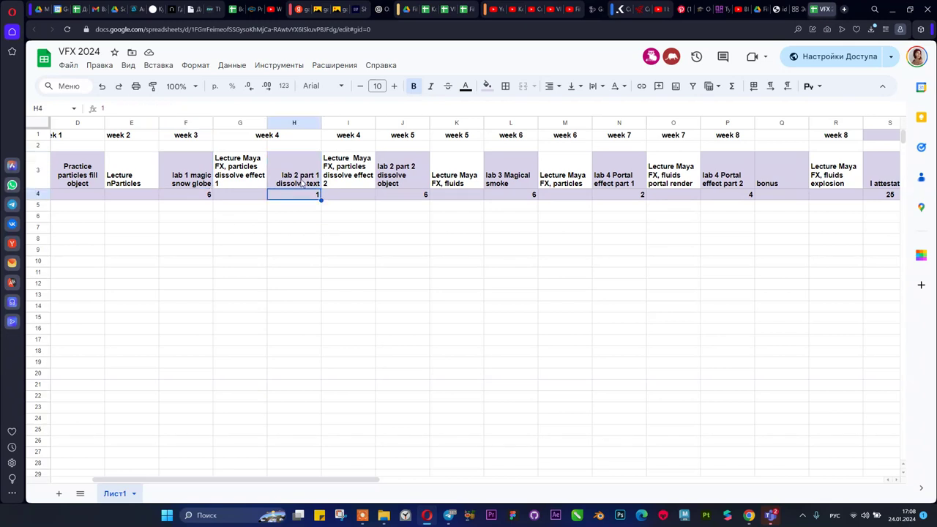
left_click(301, 182)
key("Down")
key("Down")
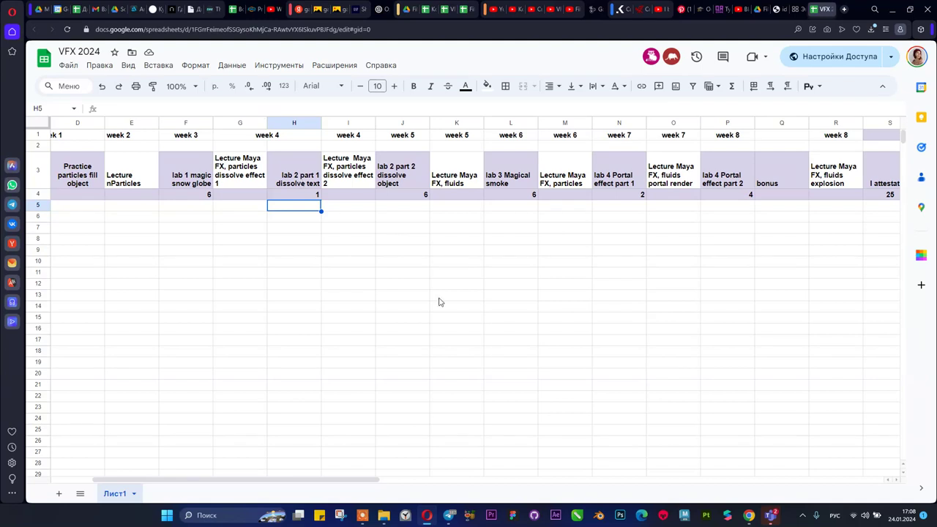
- Examine the points and titles of lab 4 Portal effect part 1 and part 2
scroll(656, 278, "right", 1)
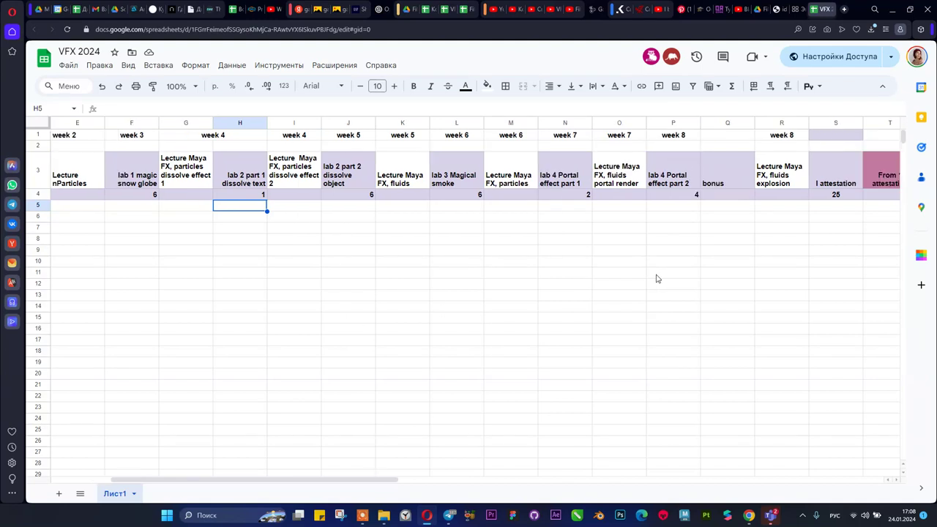
left_click(675, 195)
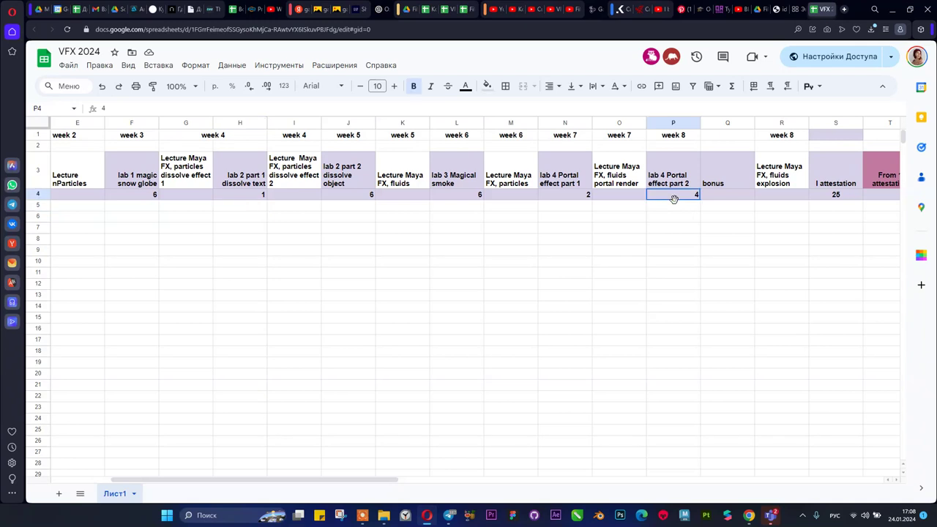
left_click(561, 196)
left_click(554, 178)
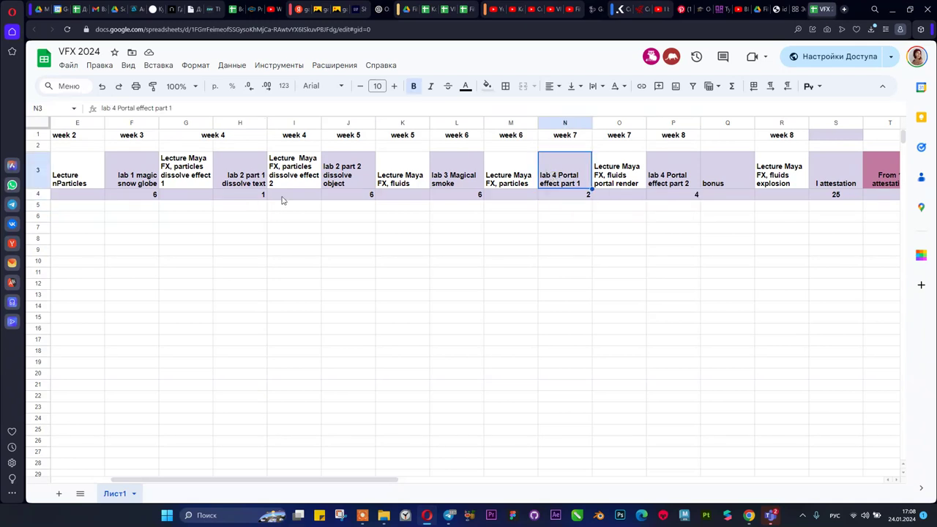
- Go through the row 4 points from lab 3 Magical smoke across to lab 4 Portal effect part 2
left_click(479, 186)
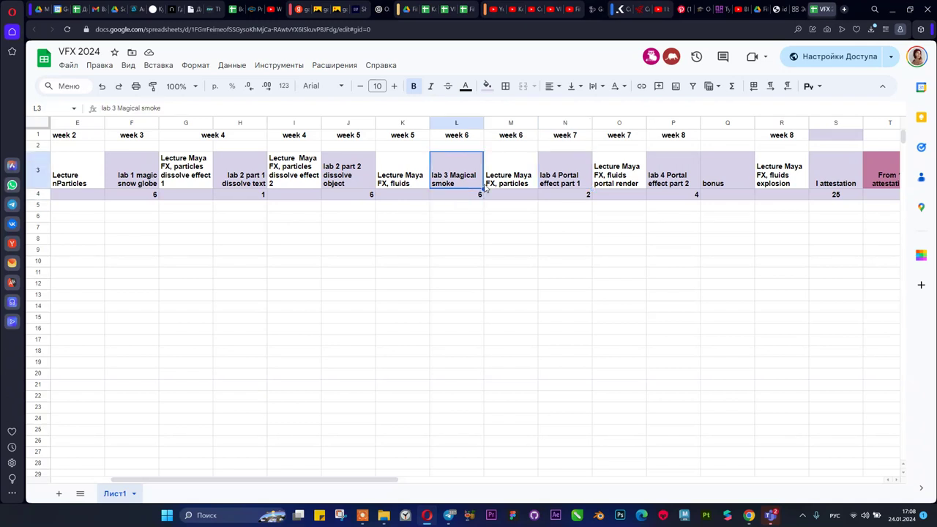
key("Down")
key("Right")
key("Right")
key("Right")
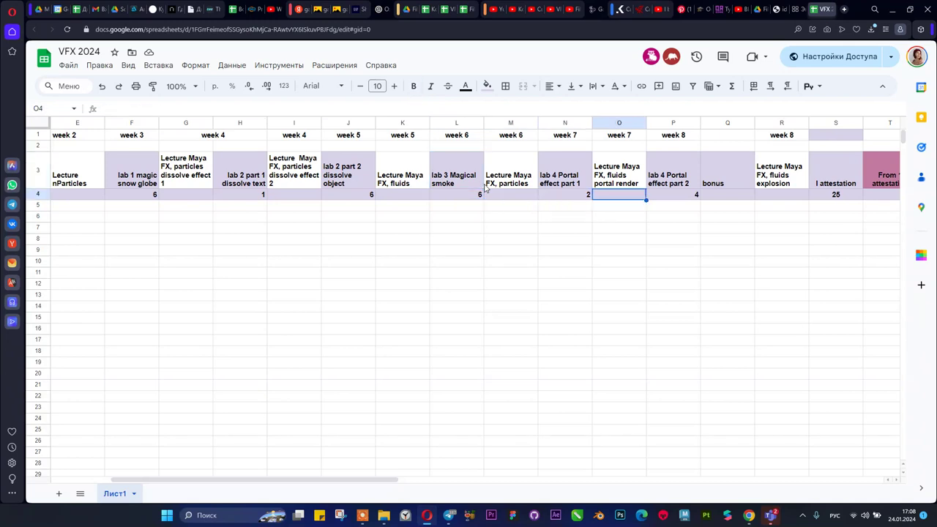
key("Right")
key("Right")
key("Left")
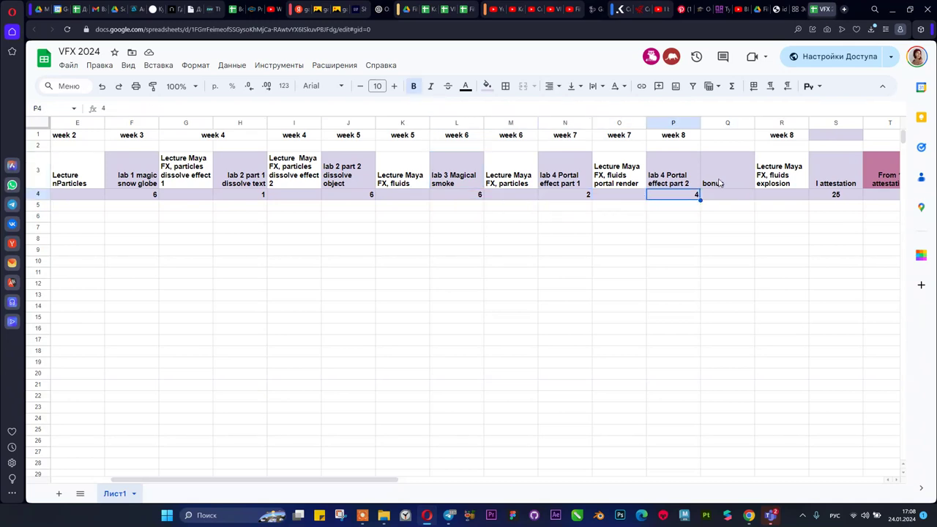
- Watch Thanos Super HQ.m4v from the Students works folder and close the player
left_click(383, 515)
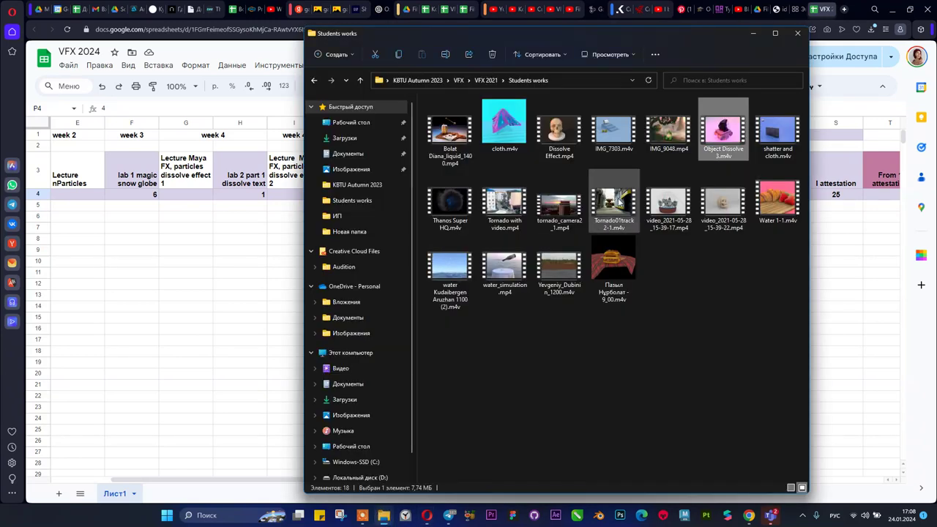
double_click(442, 208)
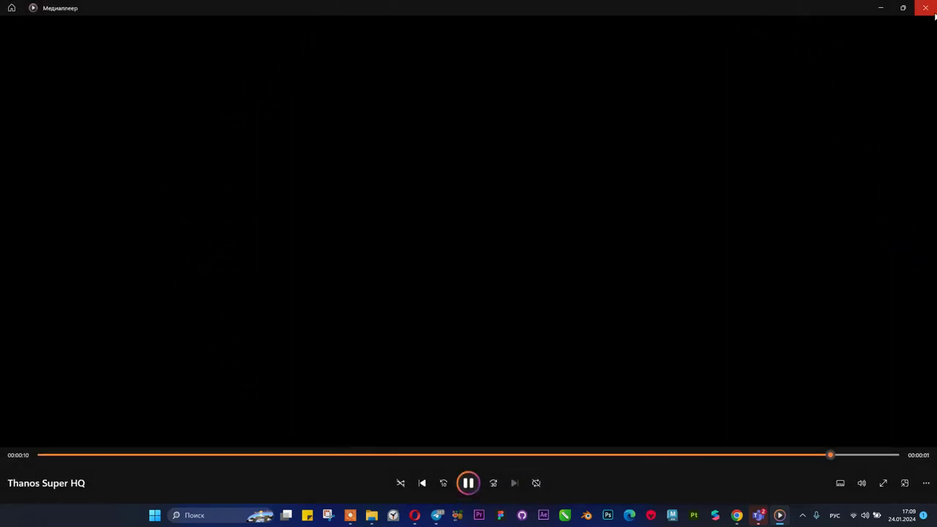
left_click(925, 8)
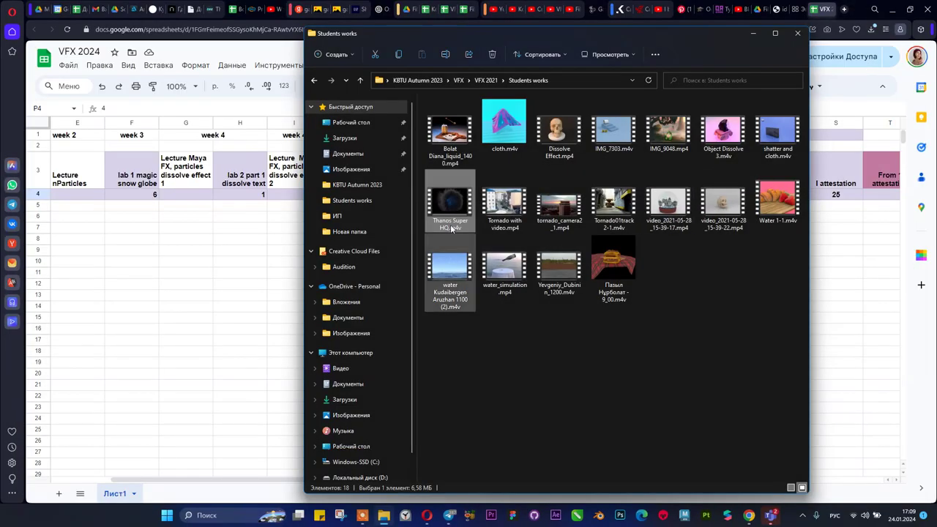
- Return to the VFX 2024 spreadsheet and examine the lab 5 explosion and lab 6 tornado part 1 columns
left_click(230, 288)
scroll(720, 222, "right", 5)
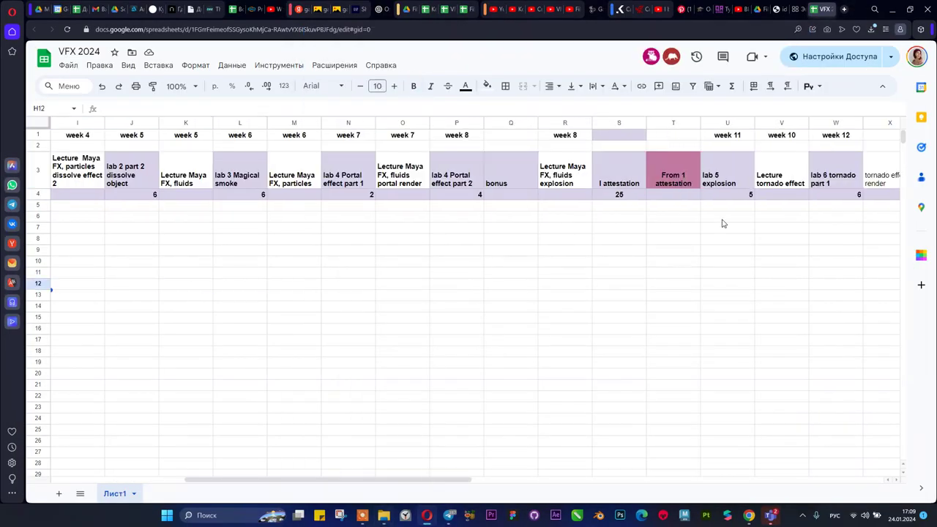
left_click(673, 183)
scroll(679, 186, "right", 3)
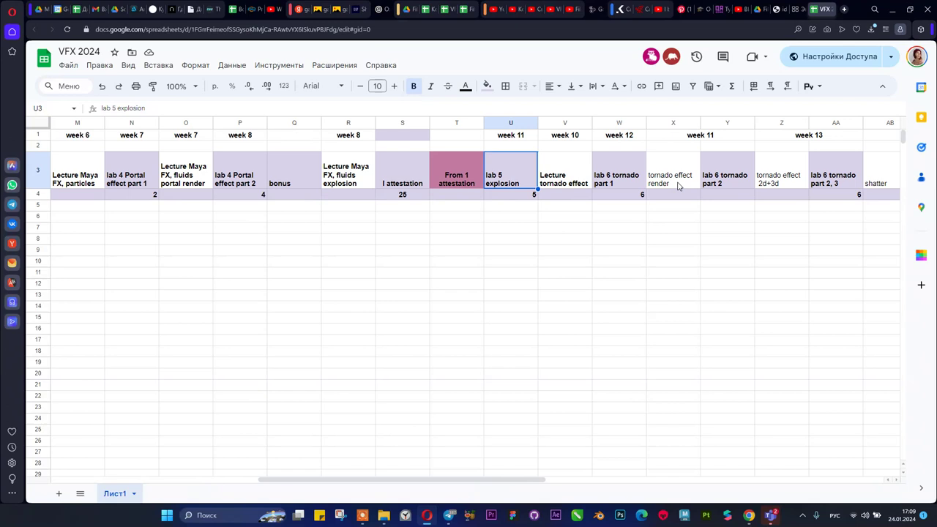
left_click(610, 179)
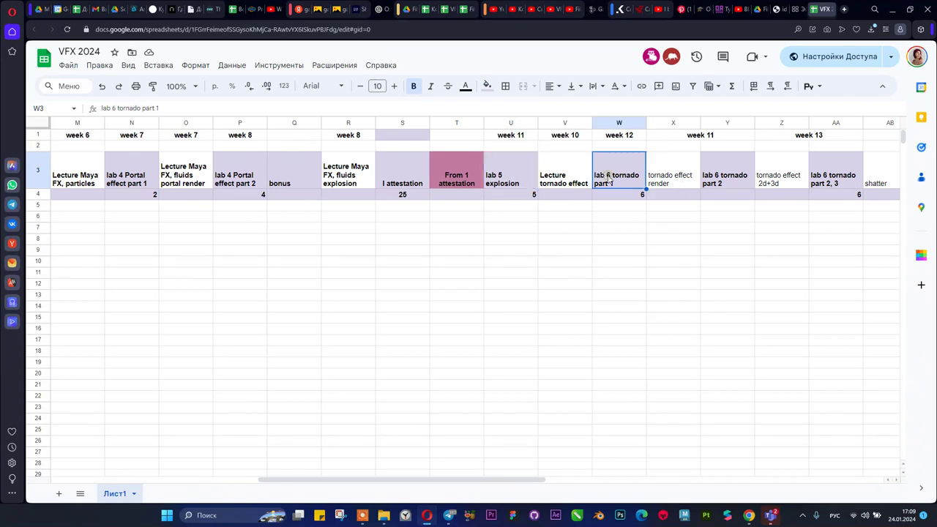
scroll(673, 253, "right", 2)
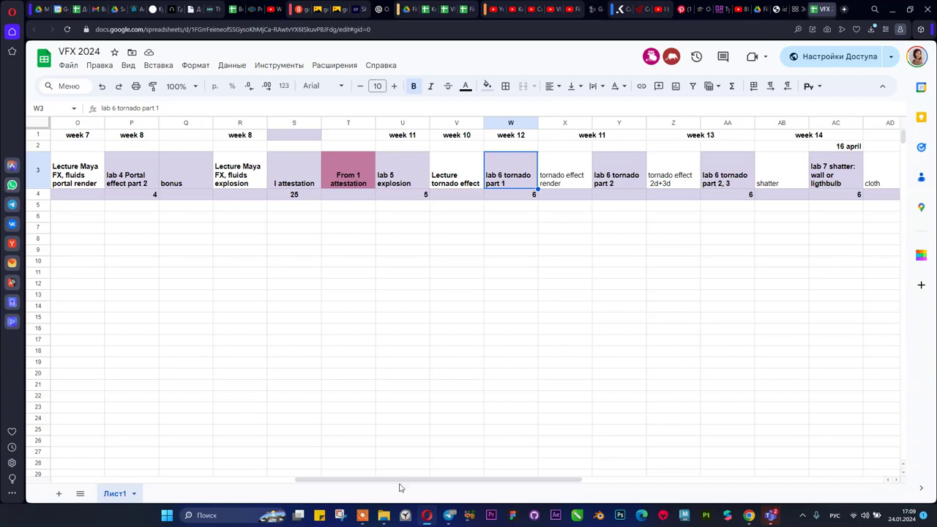
- Watch Tornado01track 2-1.m4v from the Students works folder and return to the VFX 2024 spreadsheet
left_click(388, 517)
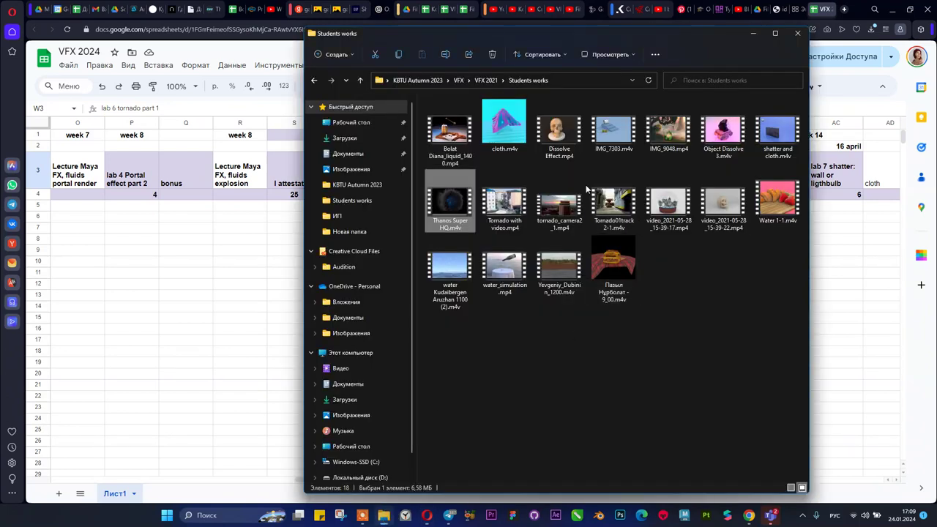
double_click(621, 192)
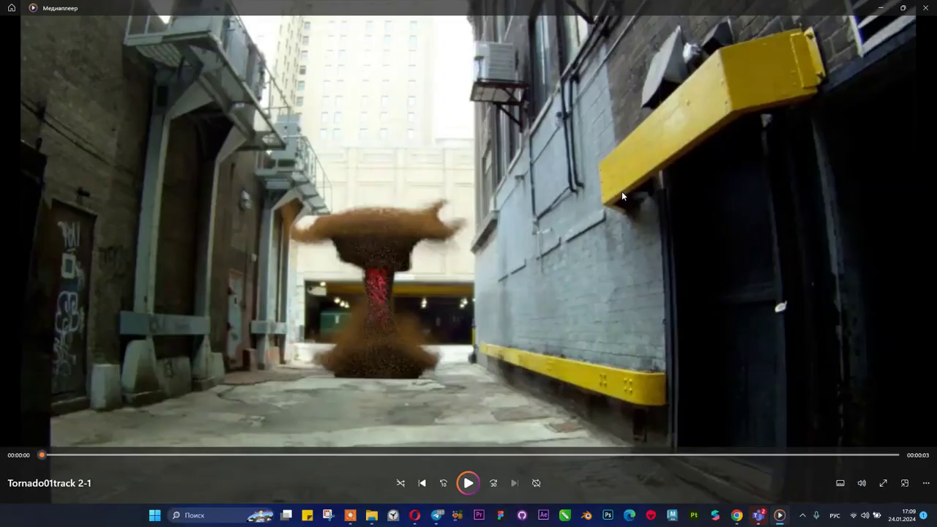
left_click(414, 515)
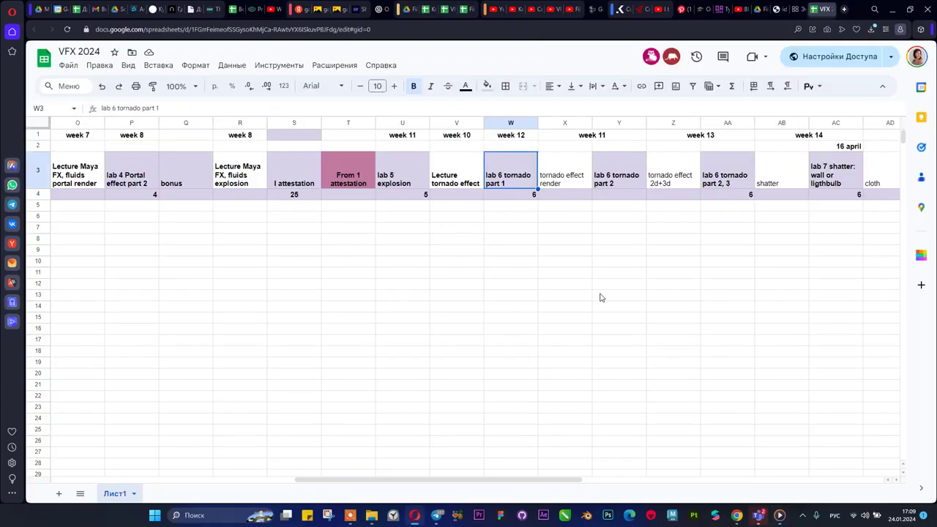
- Examine the row 4 points of the lab 6 tornado parts and the lab 7 shatter column
left_click_drag(457, 136, 636, 225)
left_click(636, 223)
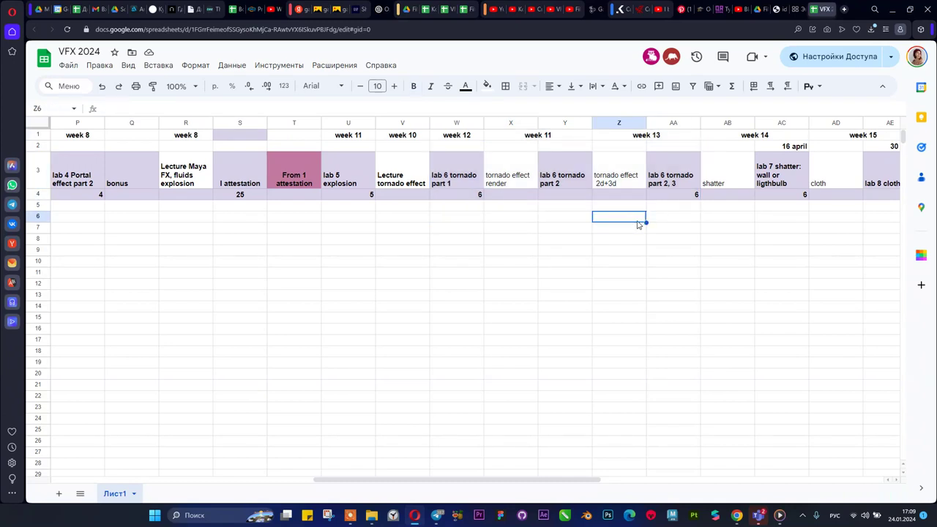
left_click(468, 197)
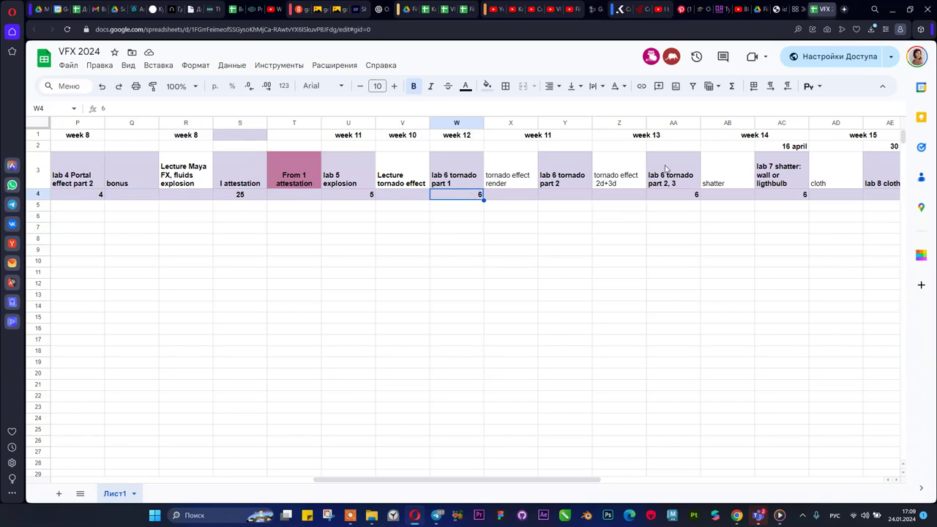
left_click(686, 202)
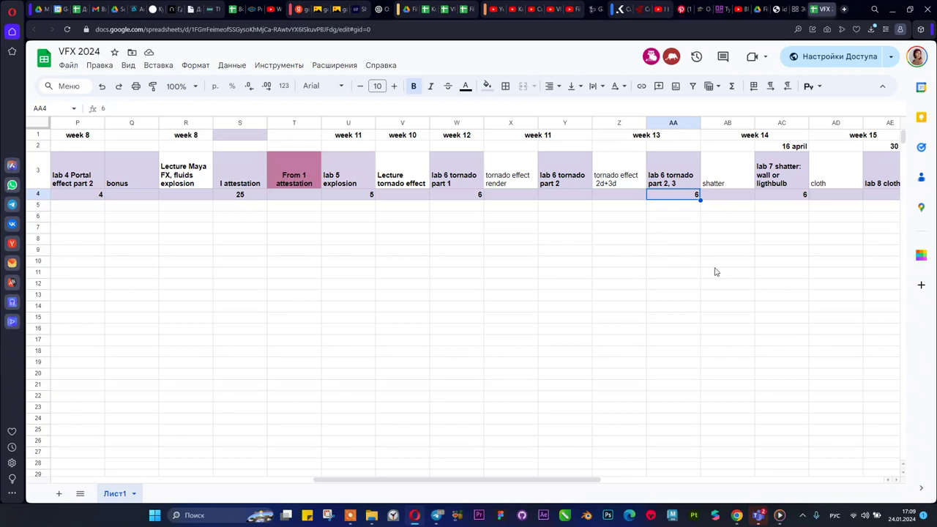
scroll(715, 272, "right", 3)
left_click(588, 251)
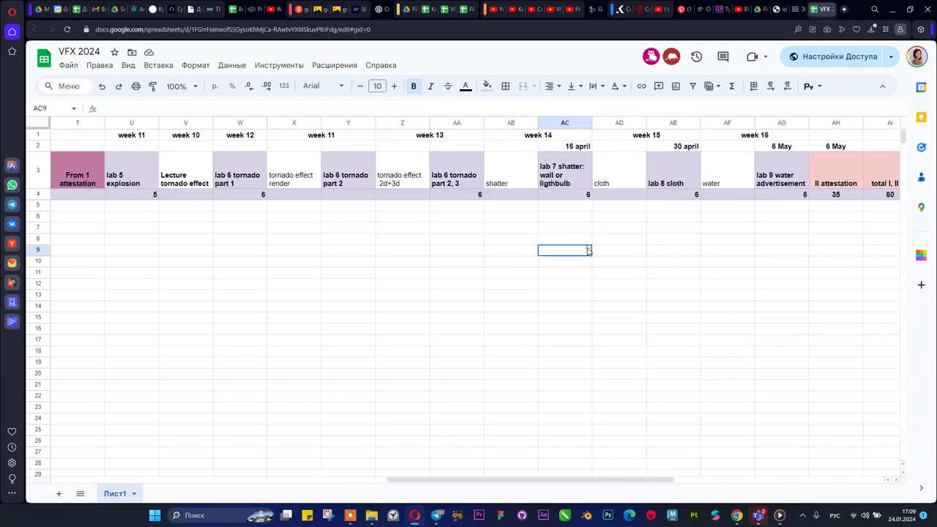
scroll(588, 252, "right", 1)
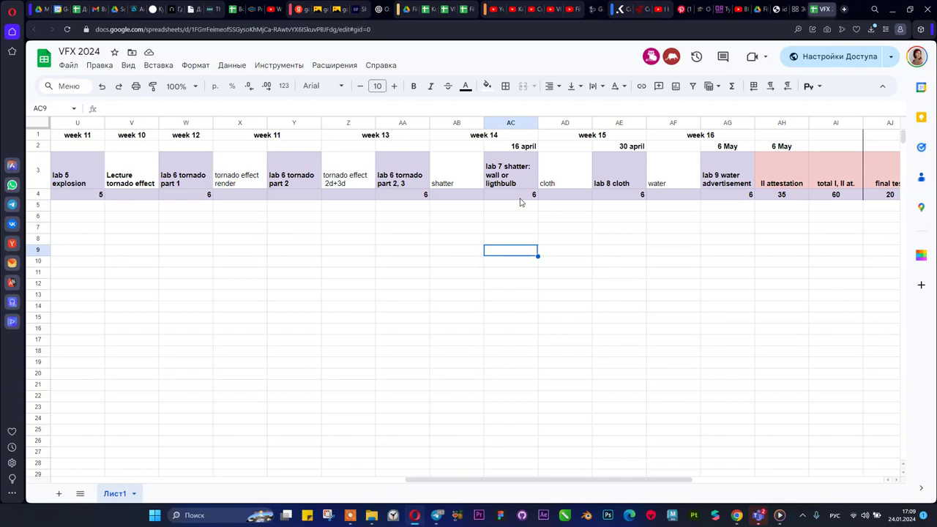
- Watch shatter and cloth.m4v and the brick wall video from the Students works folder, closing the player after each
left_click(371, 515)
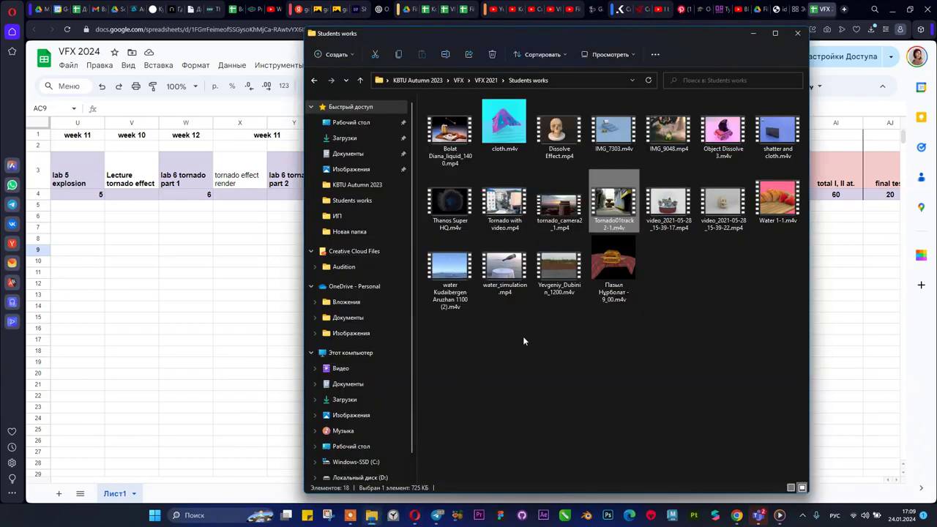
left_click(771, 140)
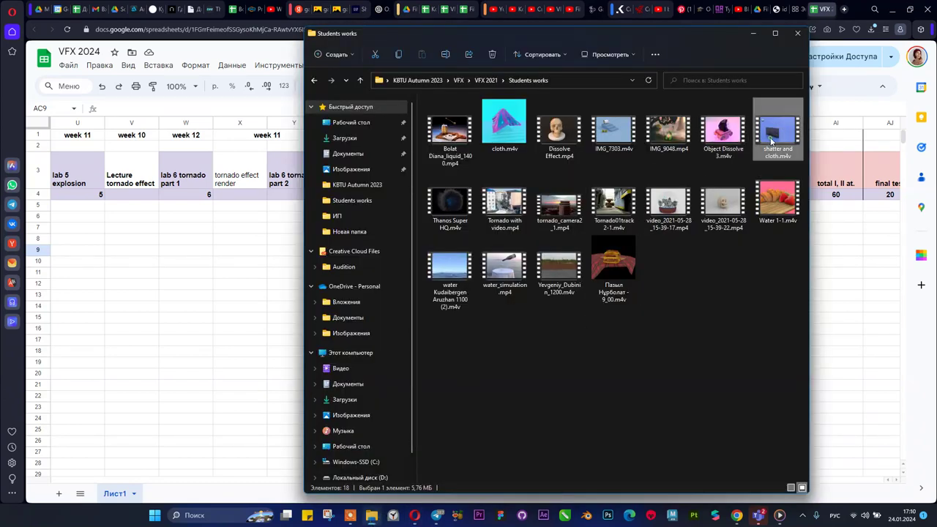
double_click(771, 141)
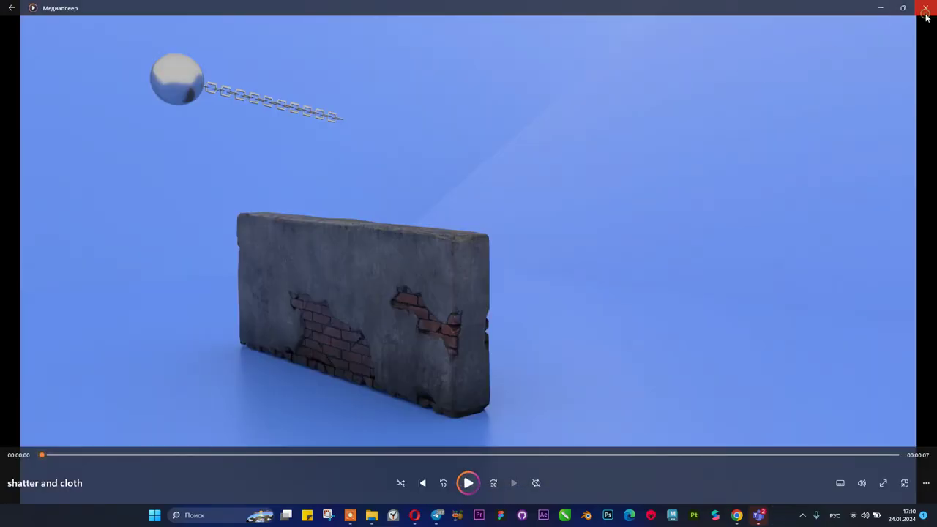
left_click(925, 8)
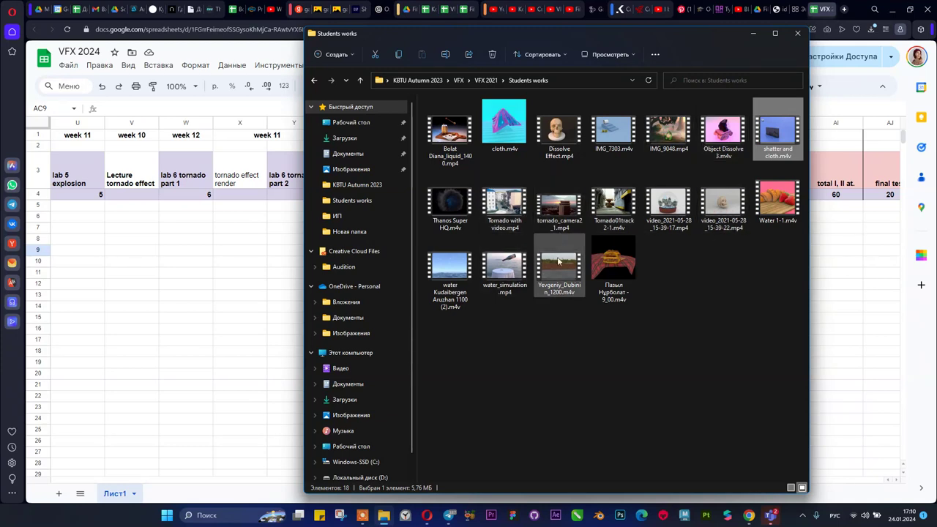
double_click(558, 273)
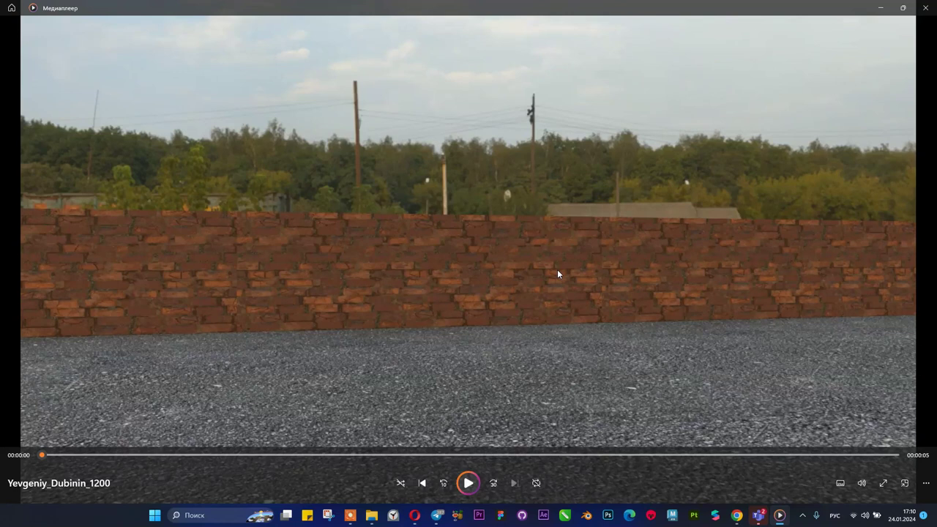
left_click(921, 5)
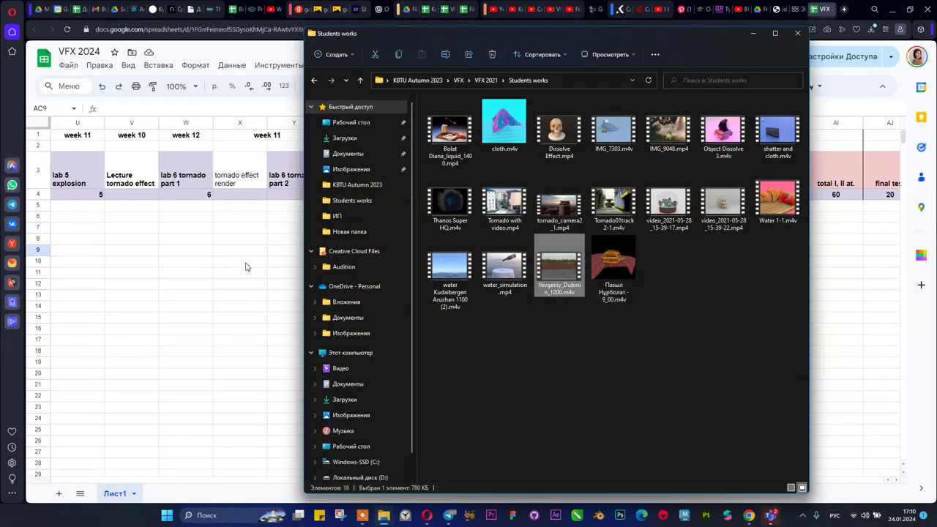
- Return to the VFX 2024 spreadsheet and examine the lab 8 cloth column and the columns after it
left_click(245, 266)
scroll(651, 223, "right", 2)
left_click(521, 183)
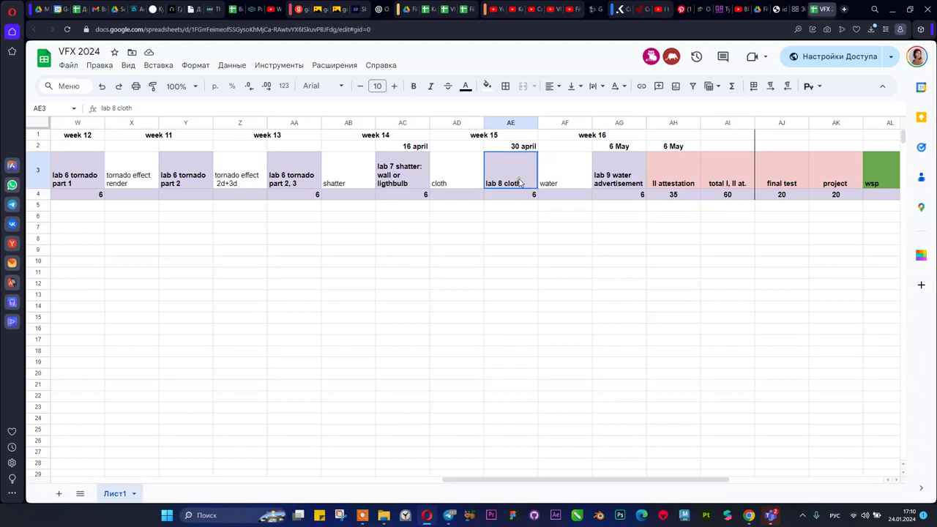
scroll(537, 238, "right", 2)
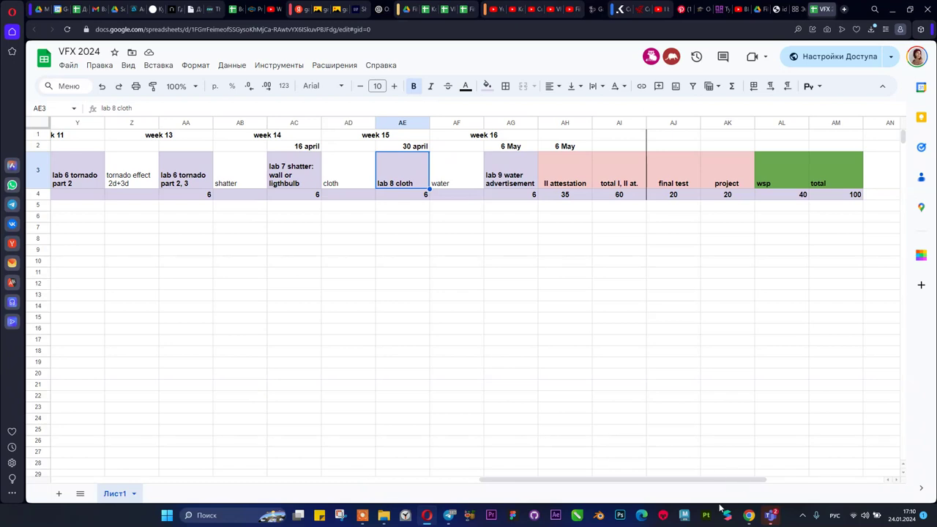
- Watch cloth.m4v from the Students works folder and close the player
left_click(383, 515)
double_click(504, 126)
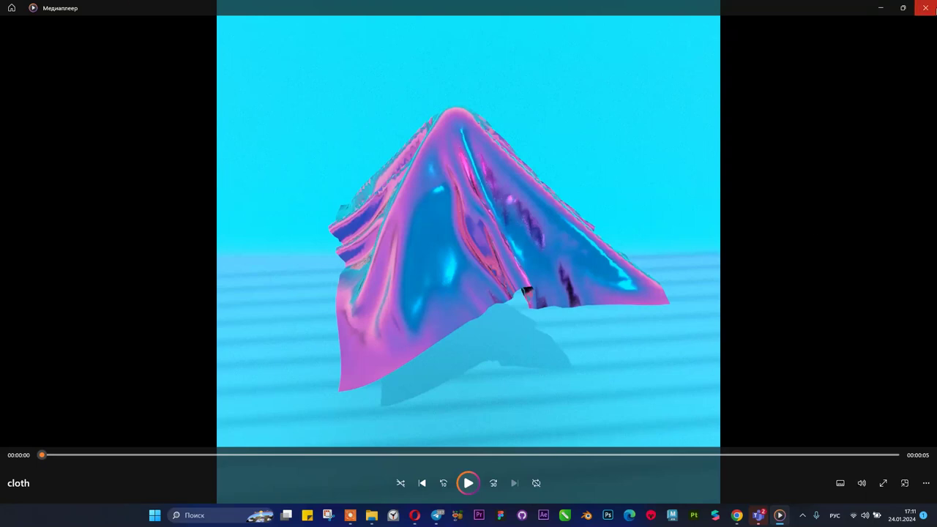
left_click(925, 8)
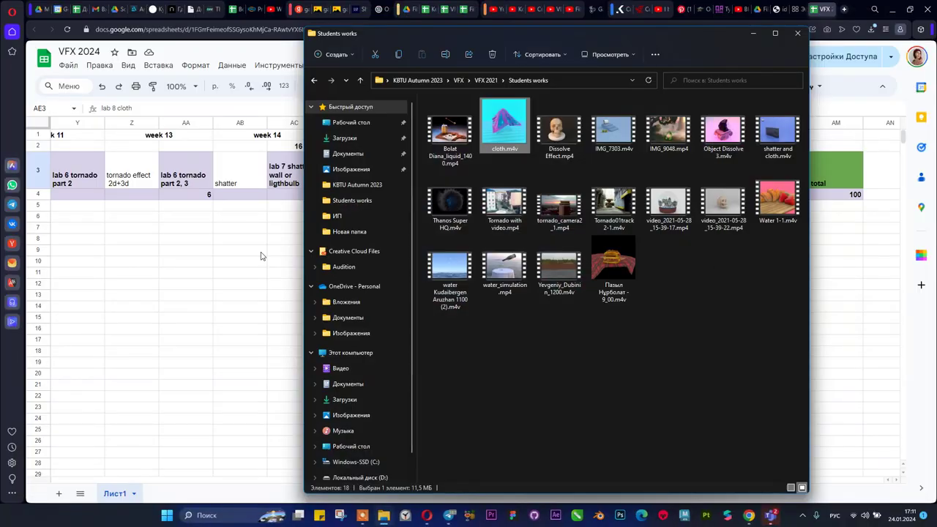
- Return to the VFX 2024 spreadsheet and examine the lab 9 water advertisement, final test and project columns
left_click(184, 250)
scroll(457, 267, "right", 1)
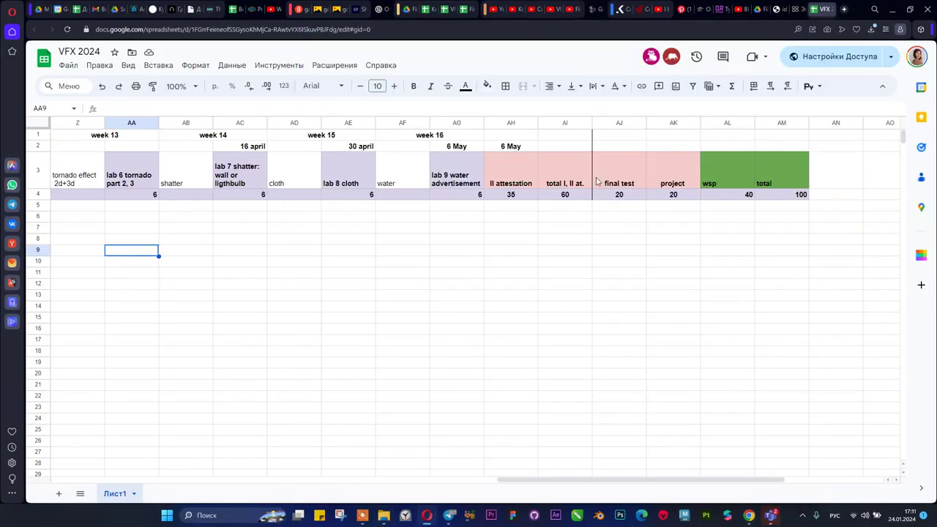
left_click(675, 186)
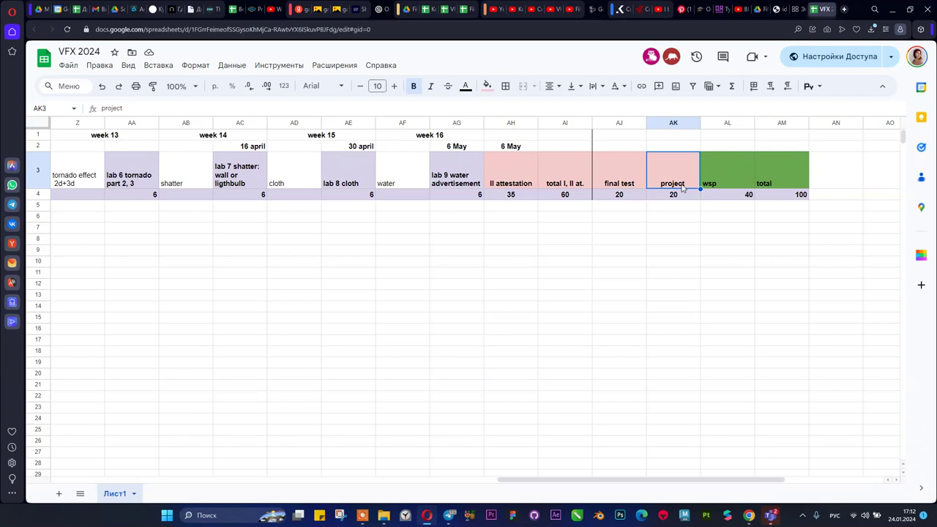
- Go up from the Students works folder to KBTU Autumn 2023 and maximize the file window
left_click(384, 514)
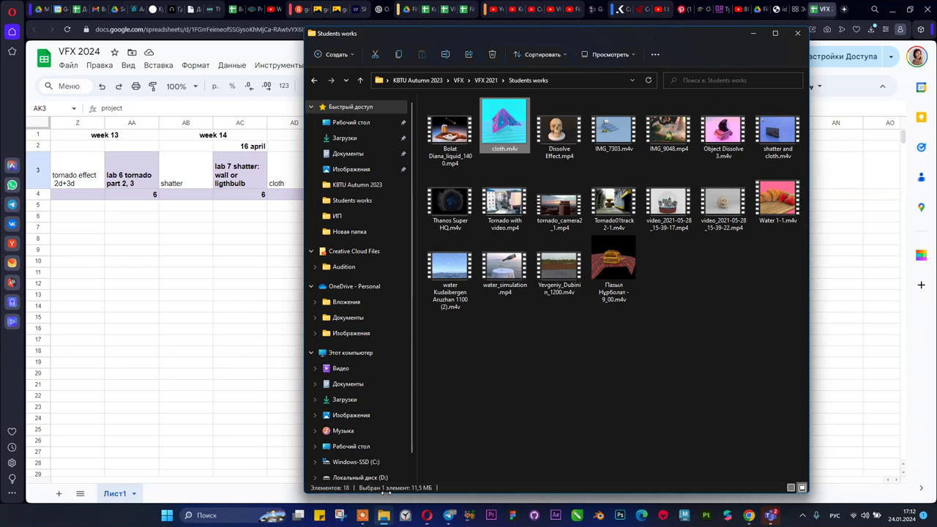
left_click(423, 80)
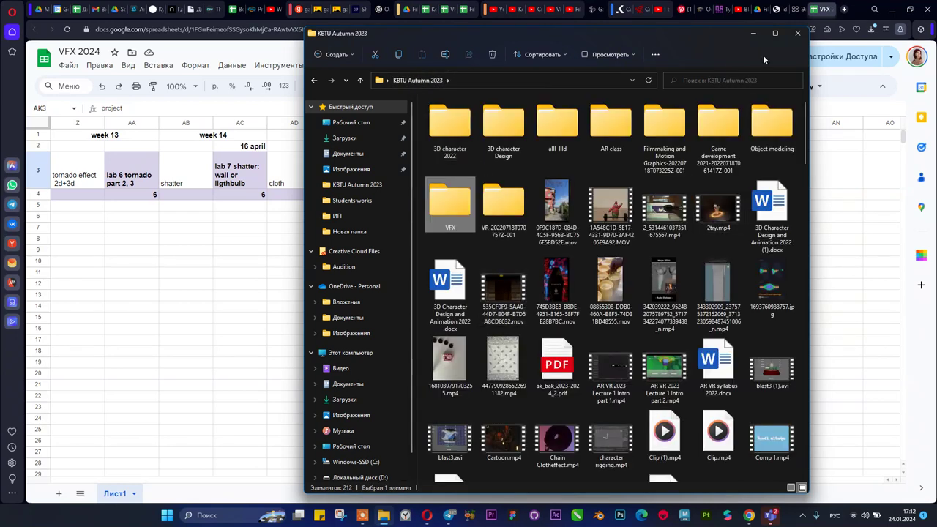
double_click(731, 36)
- Find water_ver22.mp4 in the KBTU Autumn 2023 folder and play it
scroll(448, 329, "down", 2)
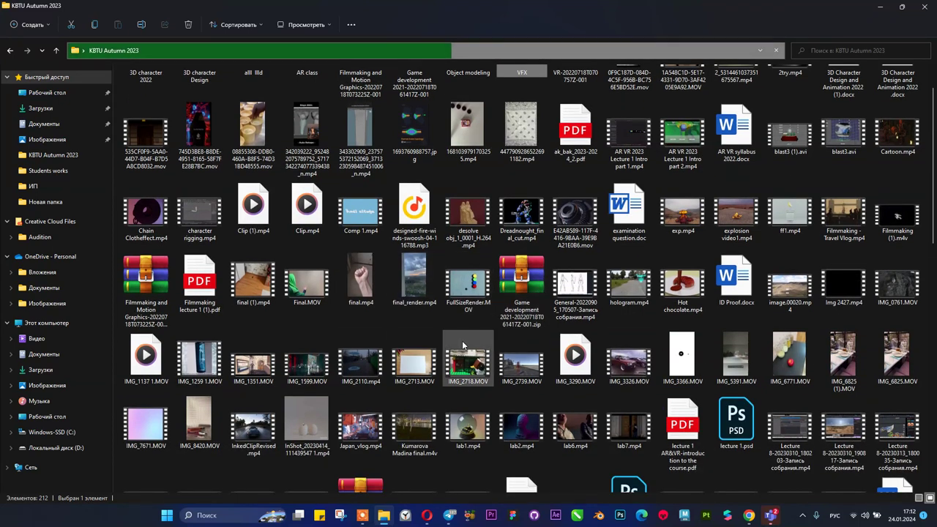
scroll(461, 351, "down", 2)
scroll(460, 351, "down", 3)
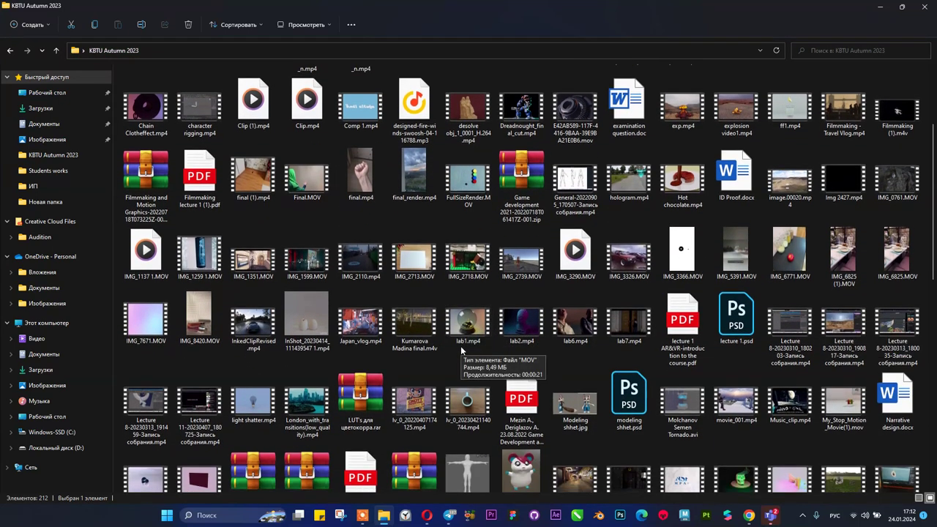
scroll(460, 350, "down", 1)
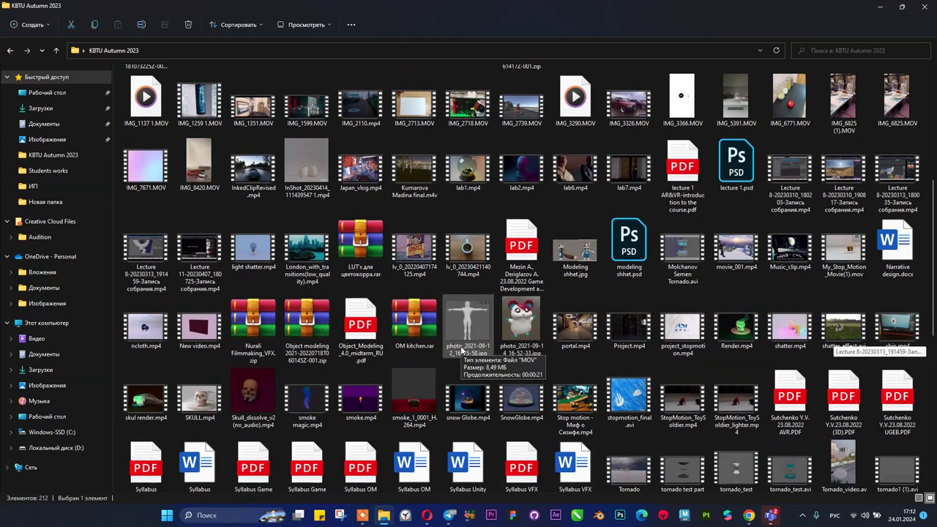
scroll(461, 351, "down", 1)
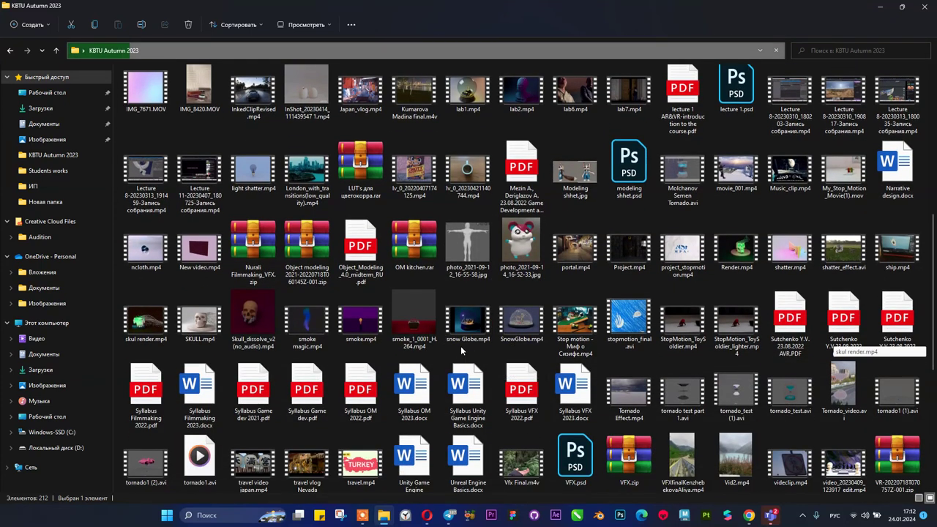
scroll(462, 351, "down", 3)
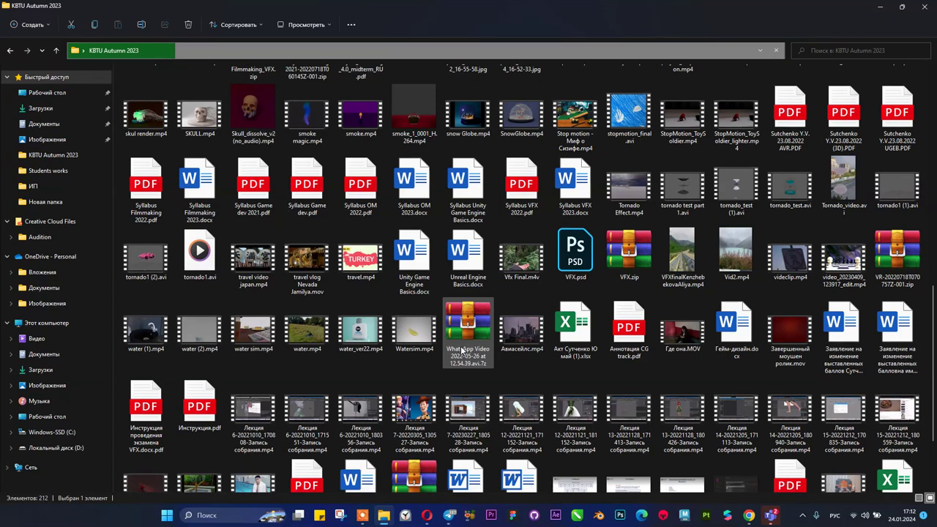
double_click(371, 335)
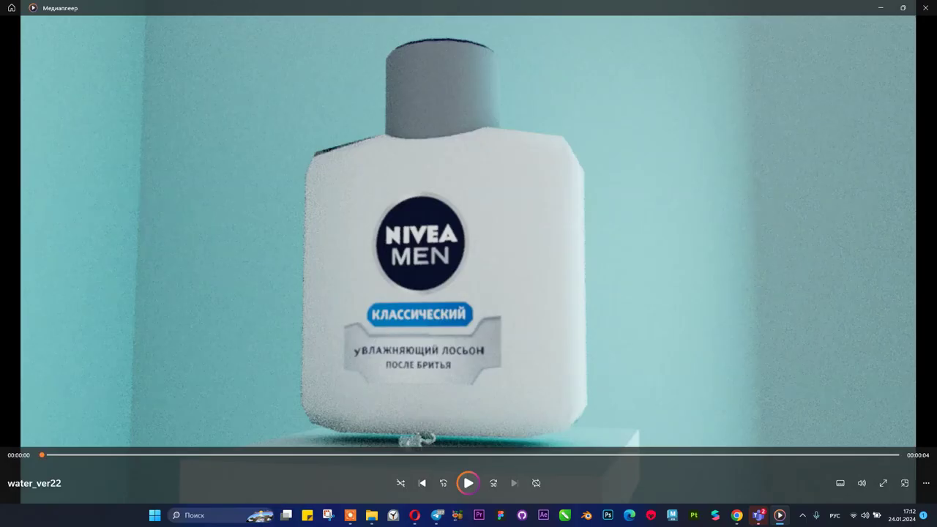
- Close the water_ver22 video, watch Vfx Final.m4v from the KBTU Autumn 2023 folder and close the player
left_click(925, 7)
scroll(594, 311, "down", 1)
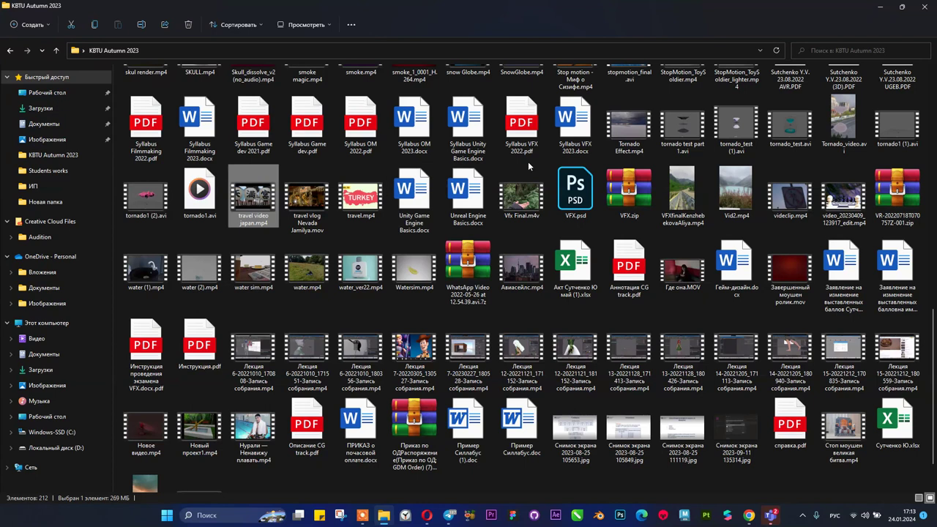
left_click(521, 198)
double_click(521, 196)
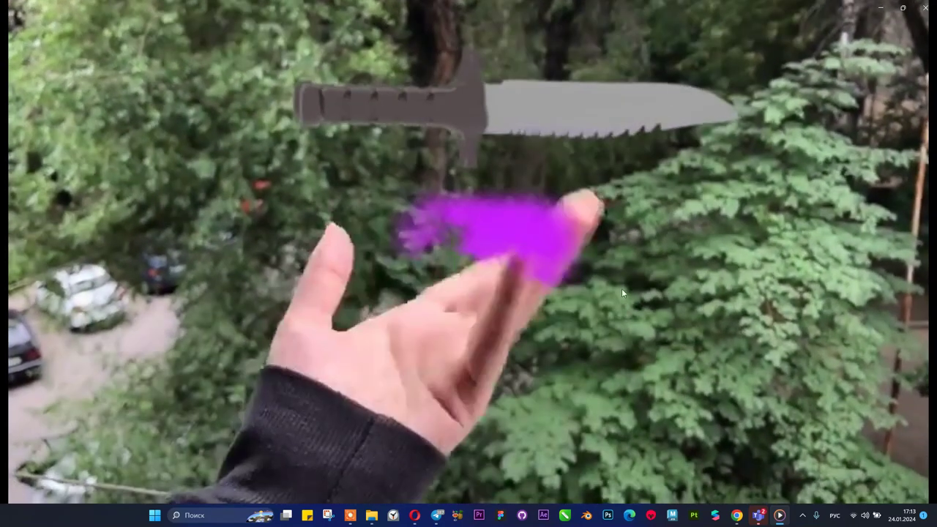
mouse_move(663, 294)
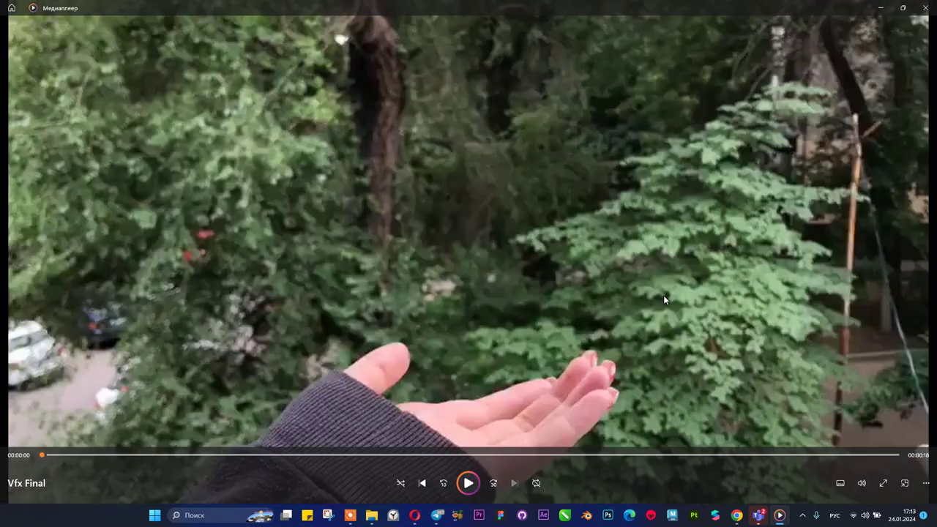
left_click(922, 7)
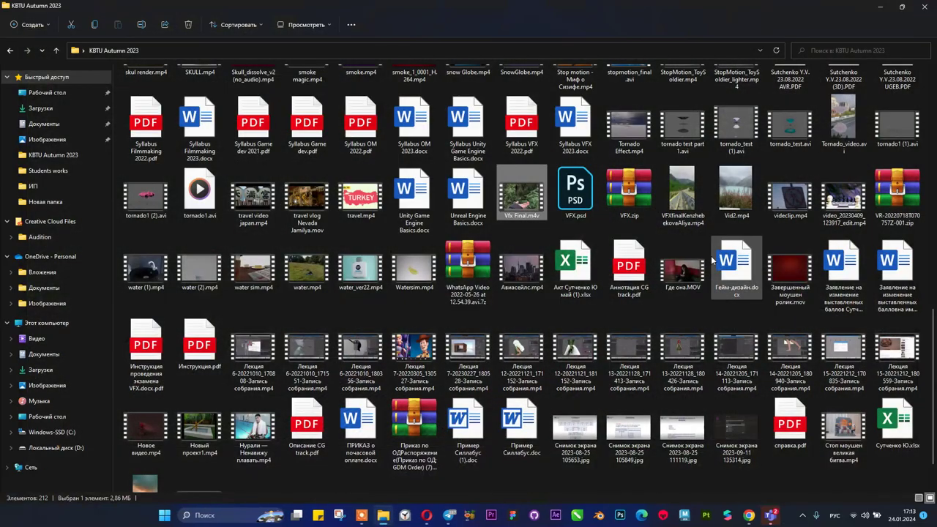
- Find light shatter.mp4 in the KBTU Autumn 2023 folder, watch it and close the player
scroll(632, 354, "down", 1)
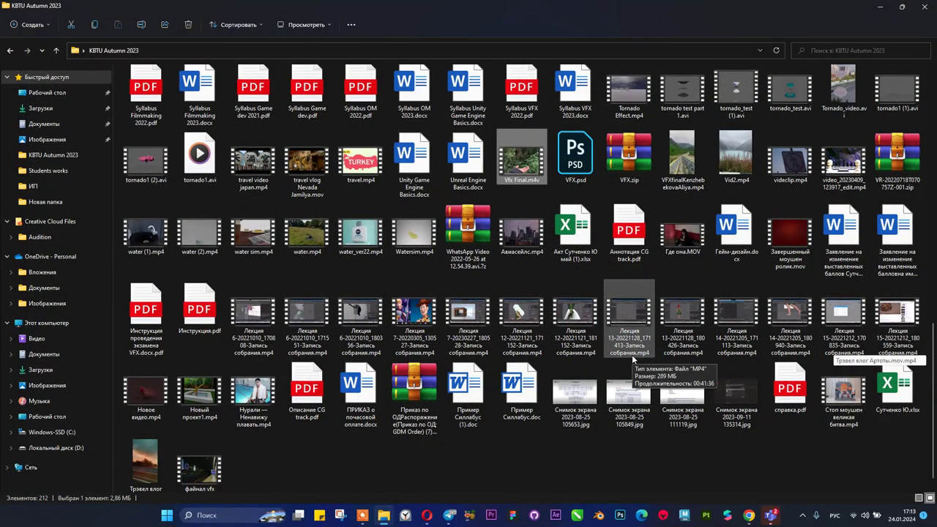
scroll(633, 358, "down", 1)
scroll(632, 357, "down", 1)
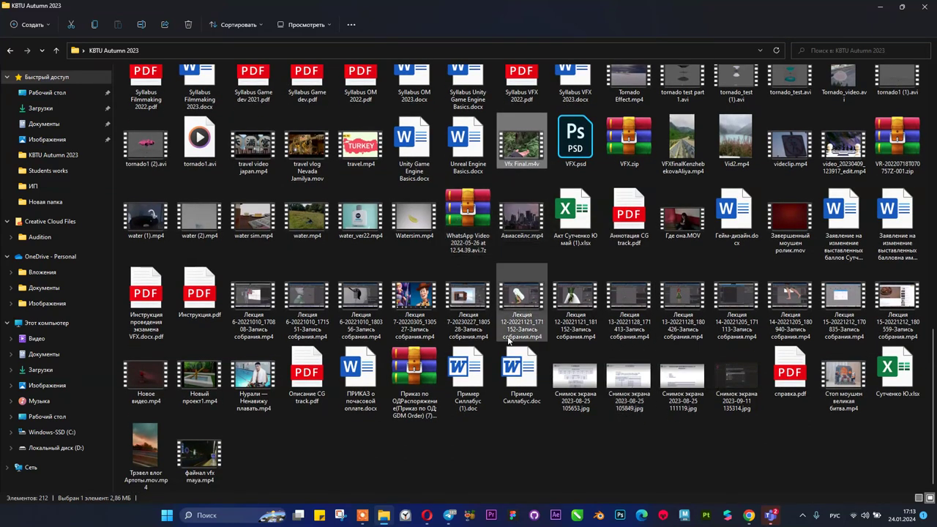
scroll(511, 333, "up", 1)
scroll(510, 340, "up", 10)
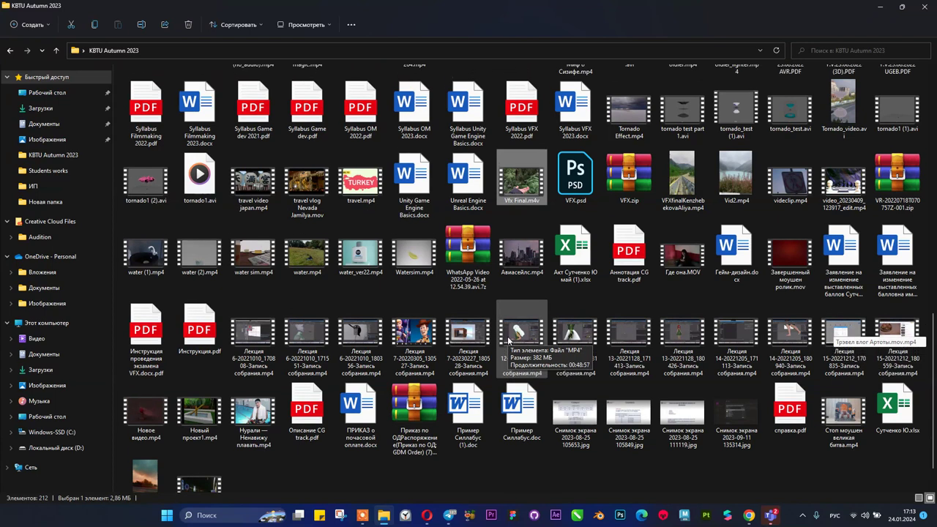
scroll(511, 340, "up", 1)
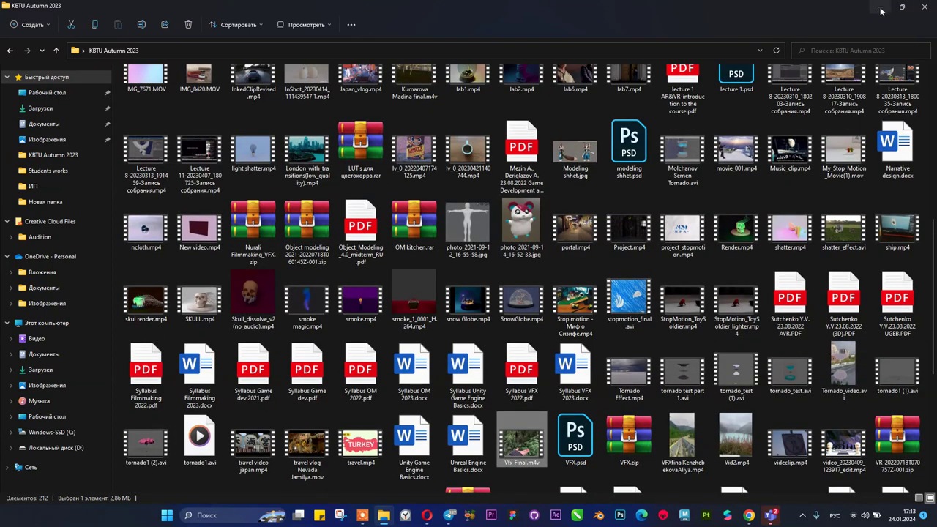
scroll(561, 270, "up", 5)
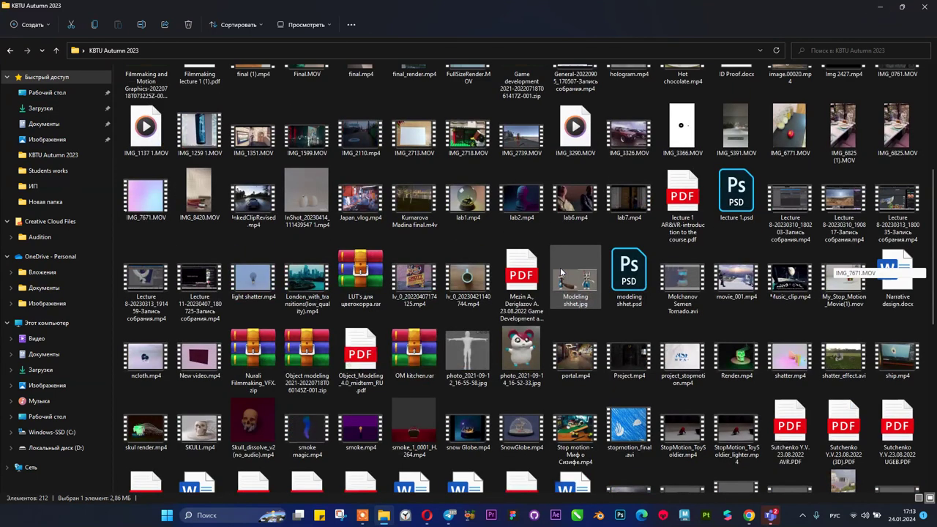
scroll(560, 272, "up", 6)
scroll(561, 272, "down", 2)
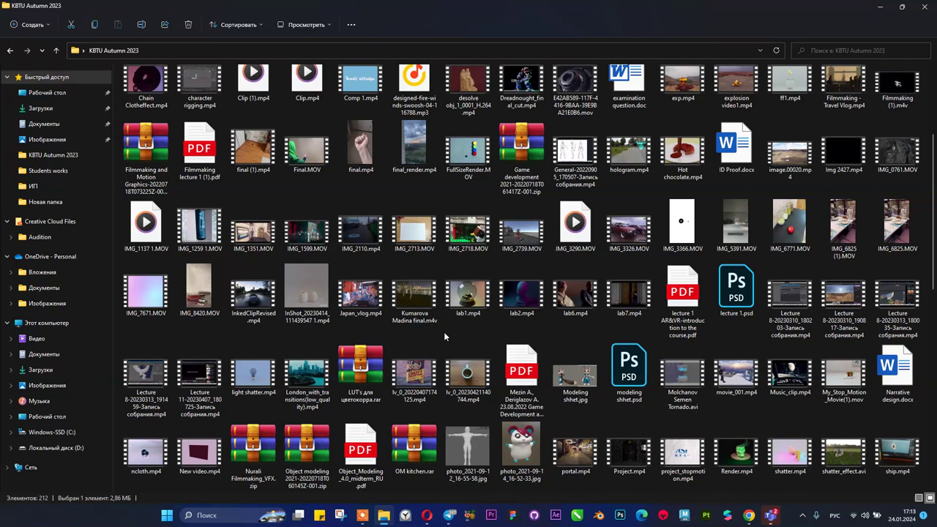
left_click(247, 381)
double_click(247, 381)
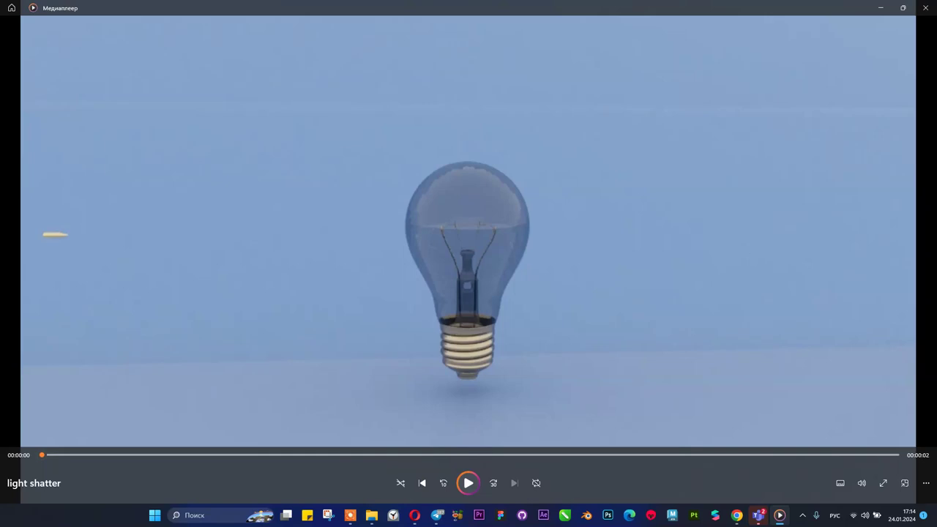
left_click(924, 7)
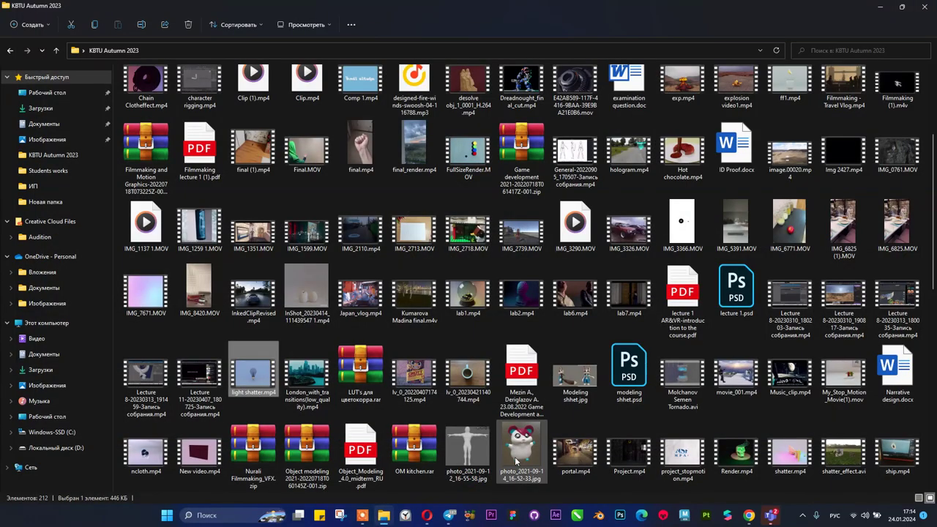
- Return to the VFX 2024 spreadsheet and select the lab 9 water advertisement heading
left_click(424, 516)
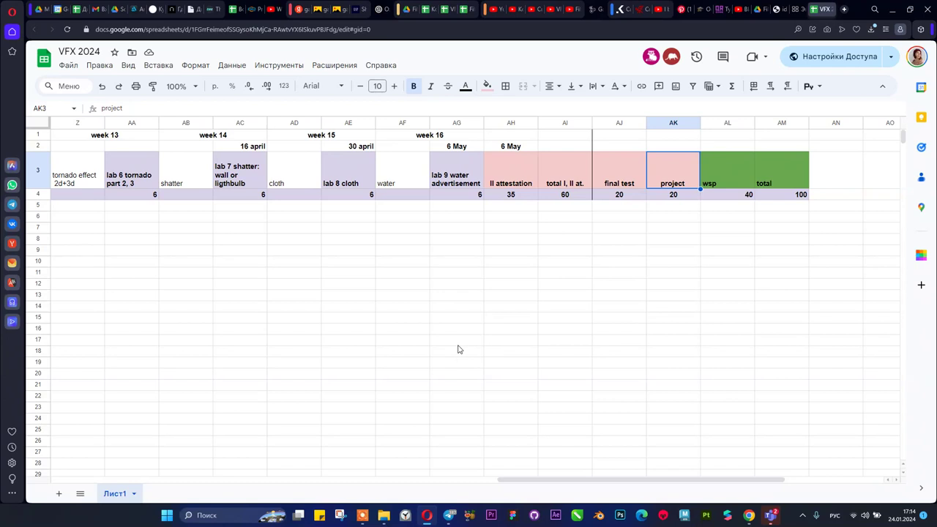
left_click(413, 210)
left_click(460, 182)
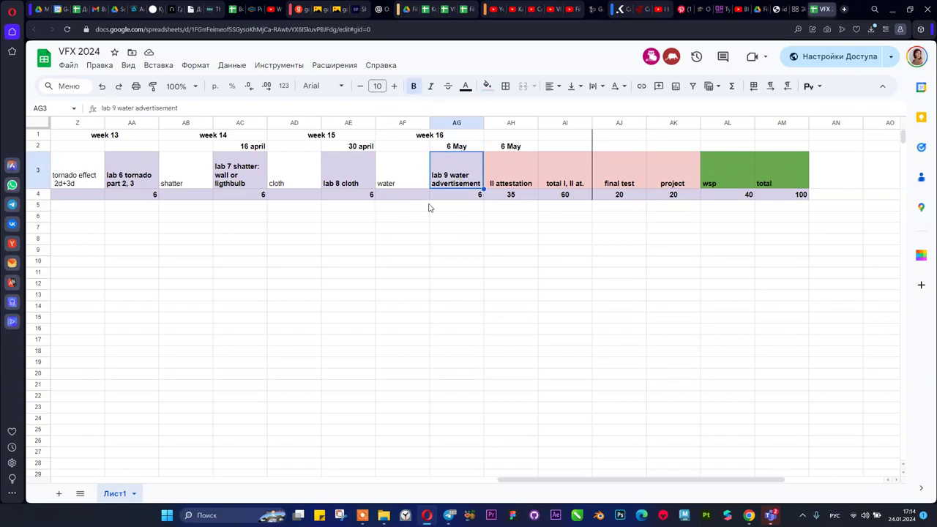
- Switch back to the KBTU Autumn 2023 file window and open VFX, VFX 2021, Students works
left_click(382, 516)
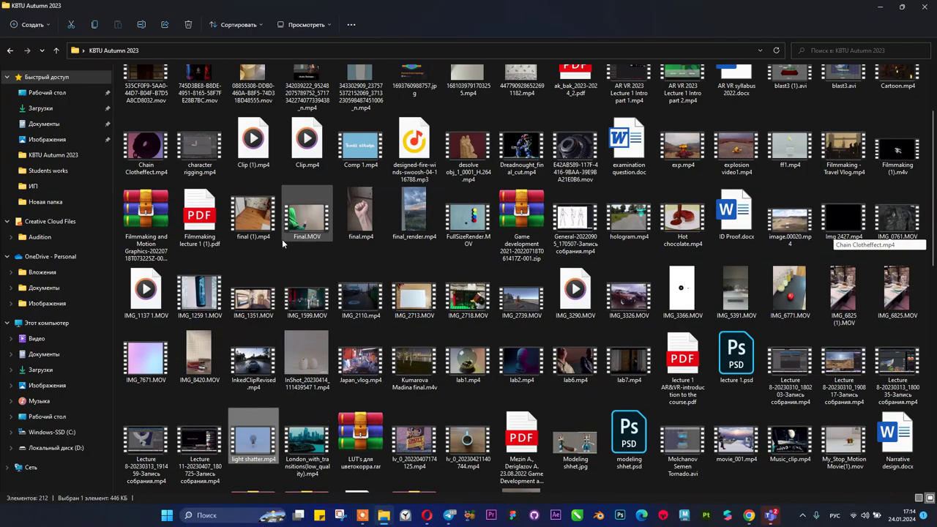
scroll(551, 324, "up", 1)
scroll(549, 322, "up", 1)
scroll(550, 322, "down", 3)
scroll(550, 322, "up", 3)
scroll(549, 319, "up", 1)
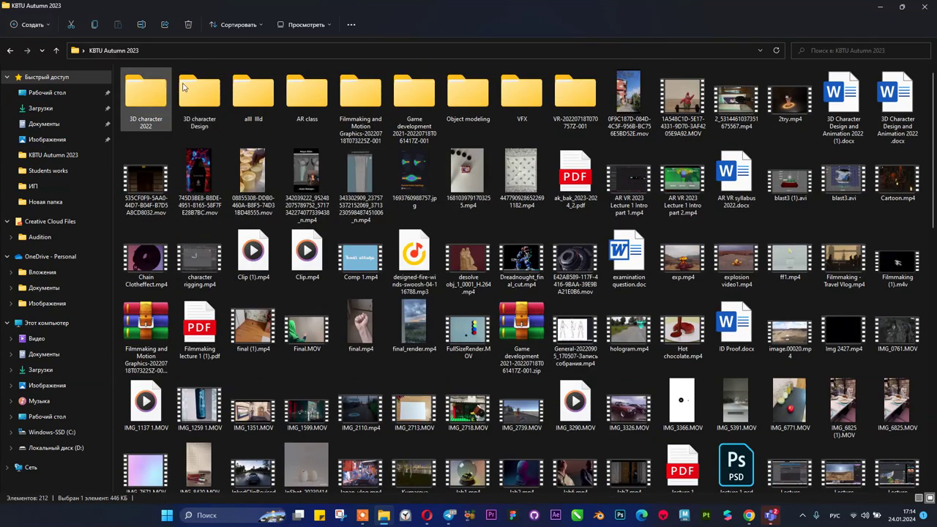
double_click(521, 91)
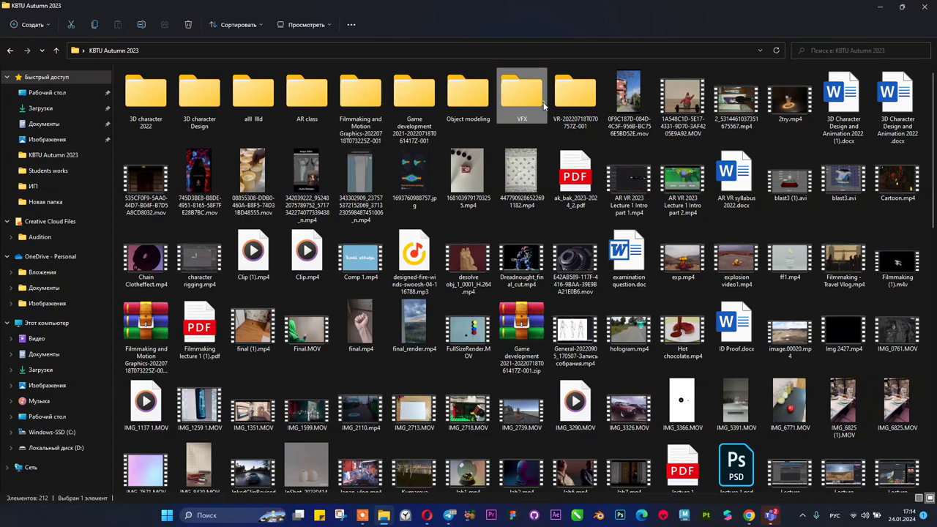
left_click(208, 88)
double_click(209, 88)
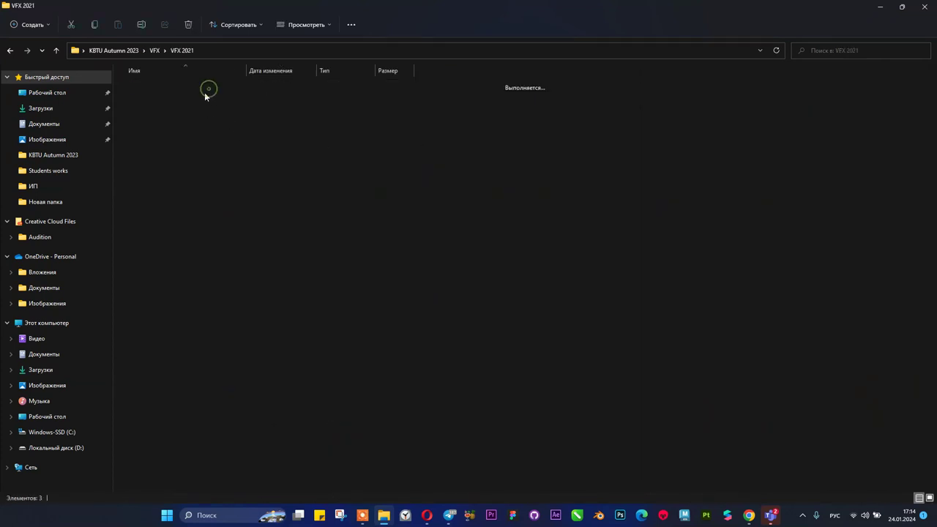
double_click(205, 88)
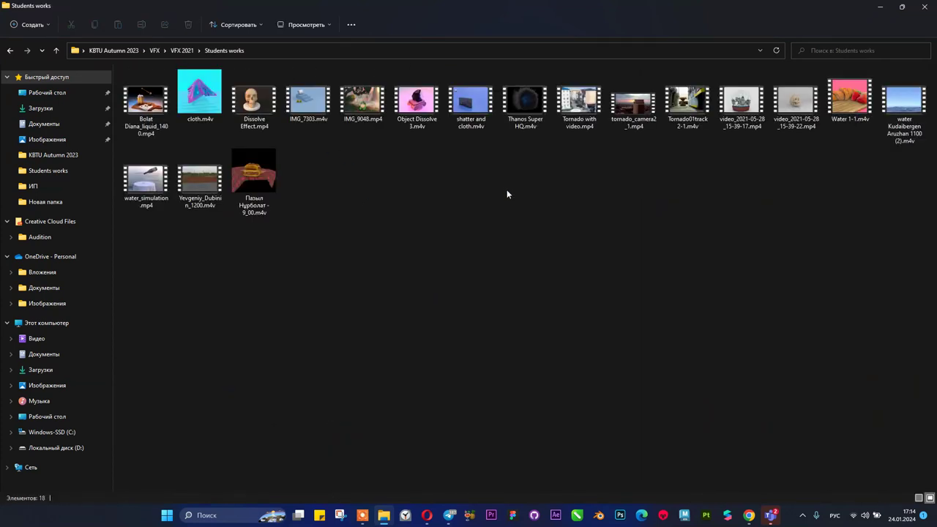
- Watch the student's ocean water video from the Students works folder and close the player
left_click(903, 106)
key("Return")
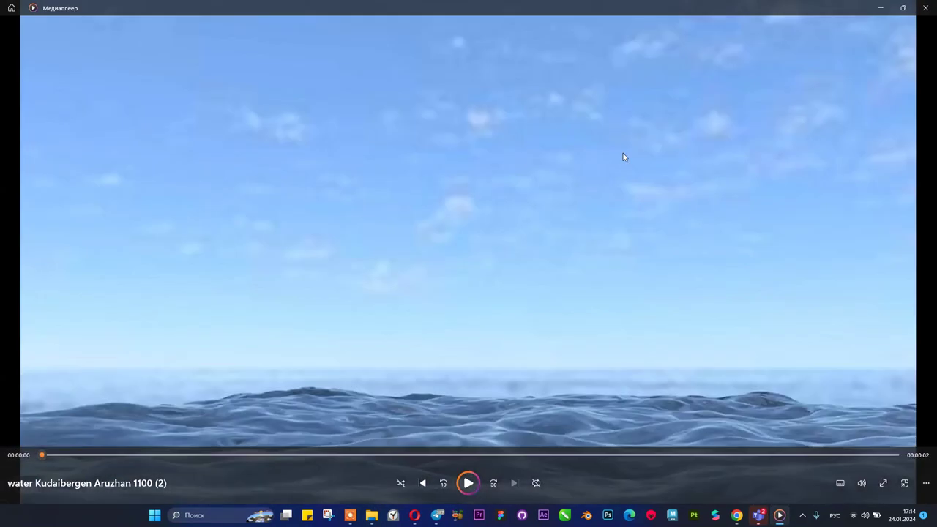
left_click(463, 475)
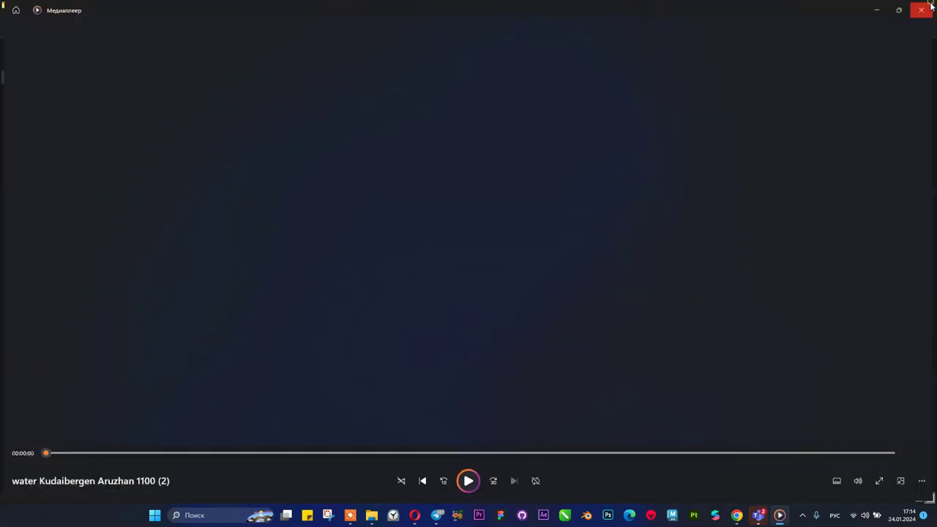
left_click(927, 7)
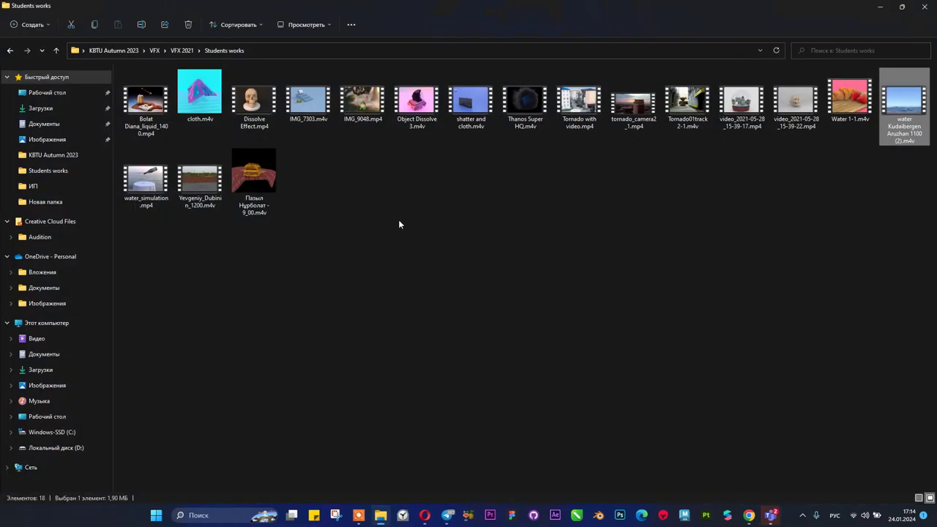
- Watch water_simulation.mp4 from the Students works folder and close the player
left_click(161, 182)
double_click(161, 181)
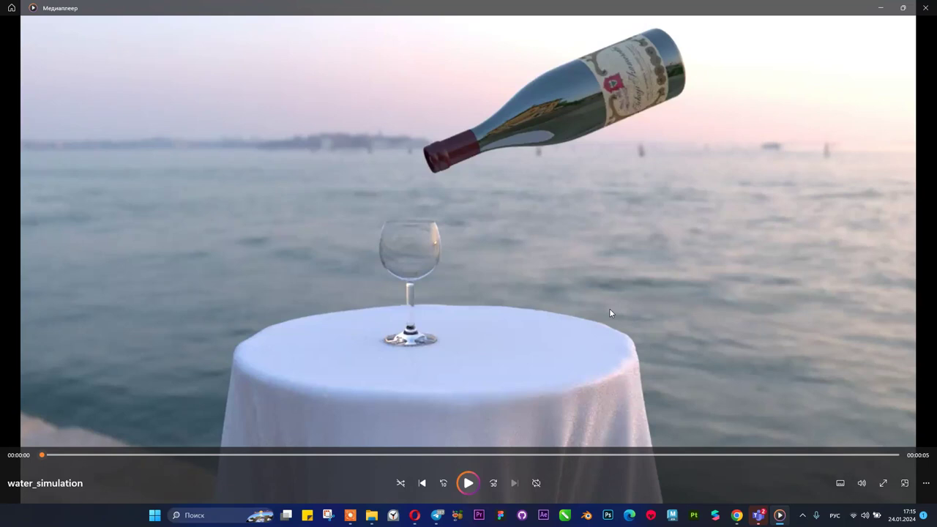
left_click(925, 7)
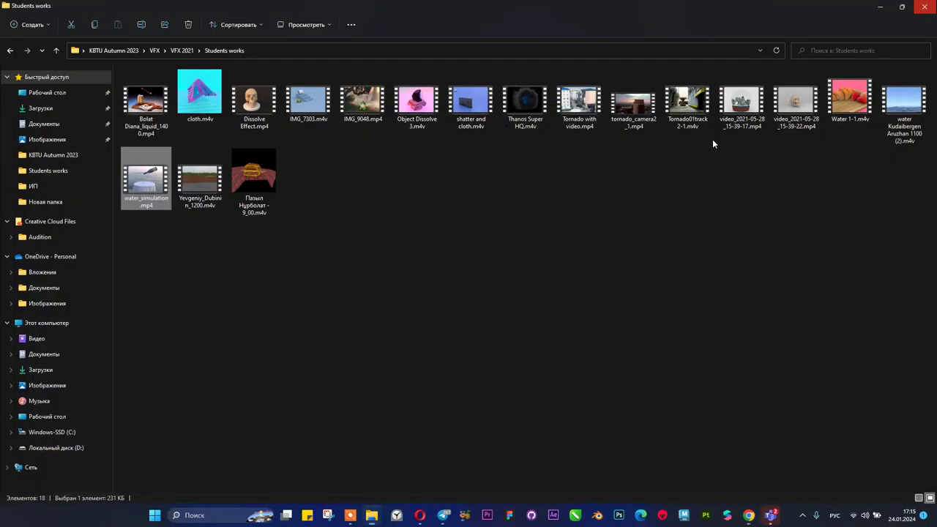
- Return to the VFX 2024 spreadsheet and review the weekly plan between the week 1 lectures and the later labs and attestations
left_click(427, 516)
left_click(376, 278)
scroll(376, 282, "left", 10)
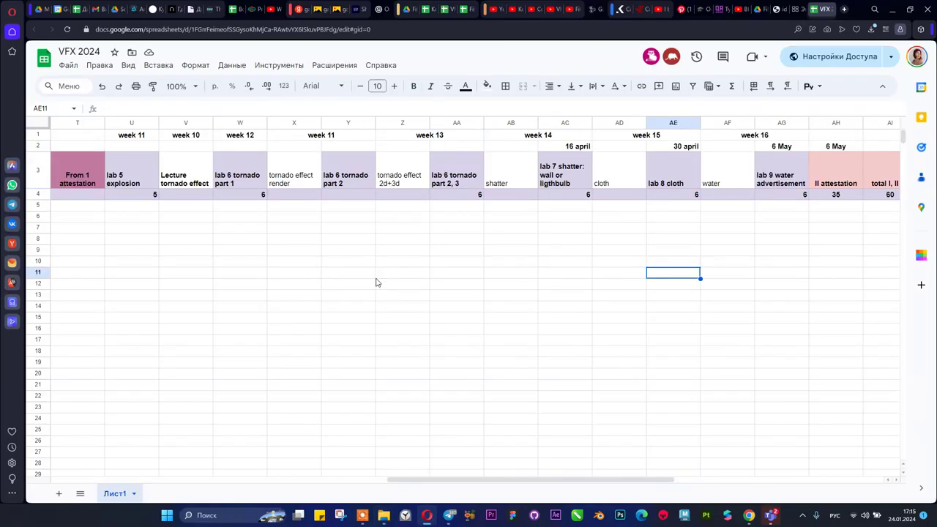
scroll(376, 282, "left", 5)
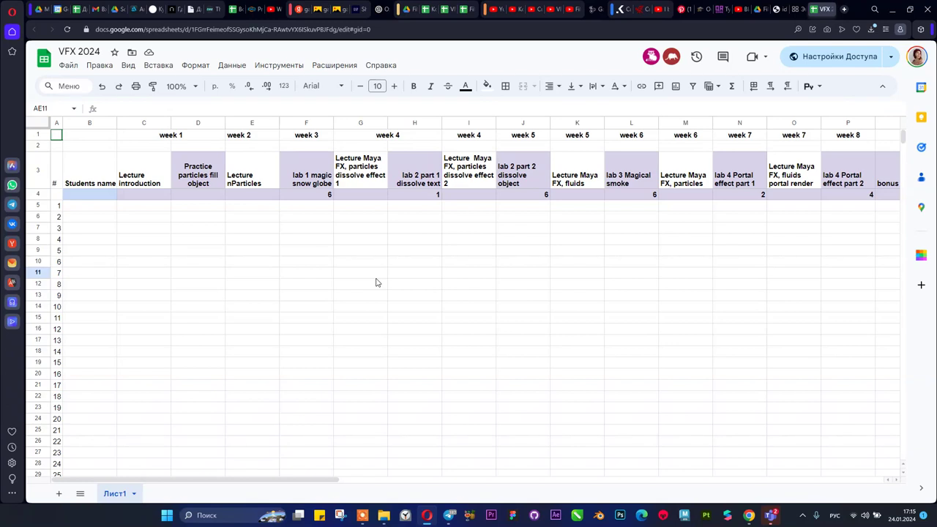
left_click(451, 263)
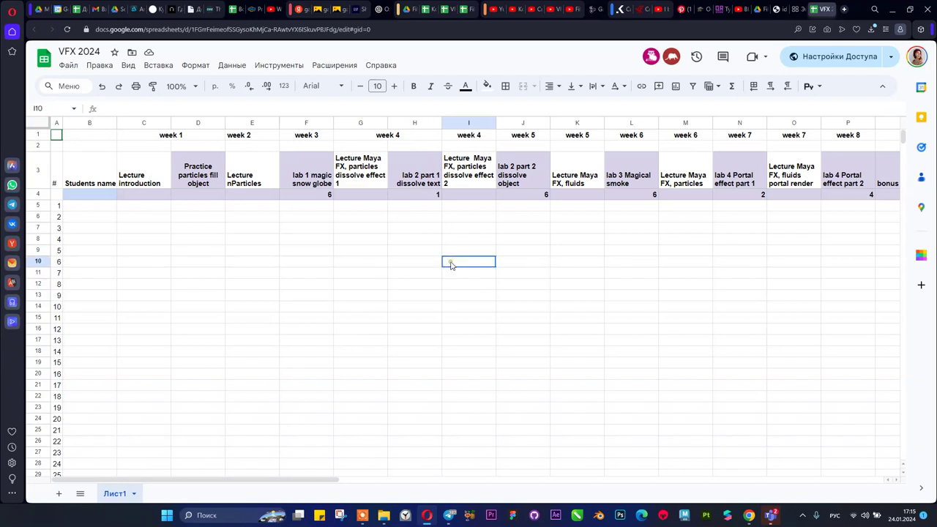
scroll(452, 266, "right", 3)
scroll(451, 266, "right", 6)
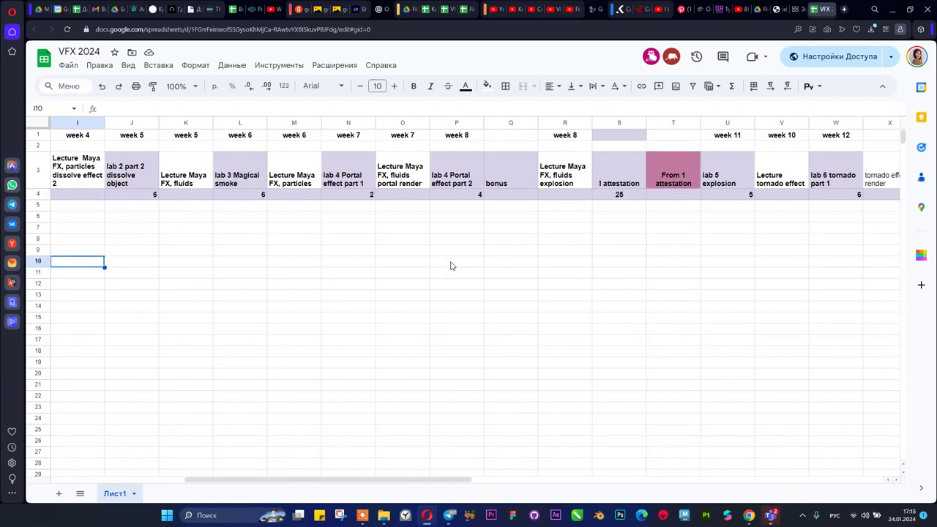
scroll(450, 265, "left", 10)
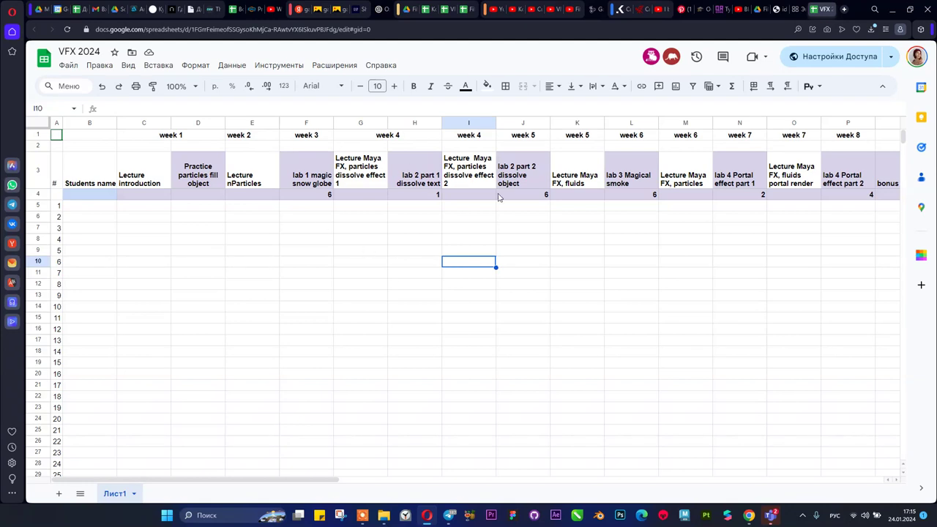
- Examine the first-attestation labs in the plan, ending at the week 3 lab 1 magic snow globe column
left_click(507, 220)
scroll(507, 219, "right", 5)
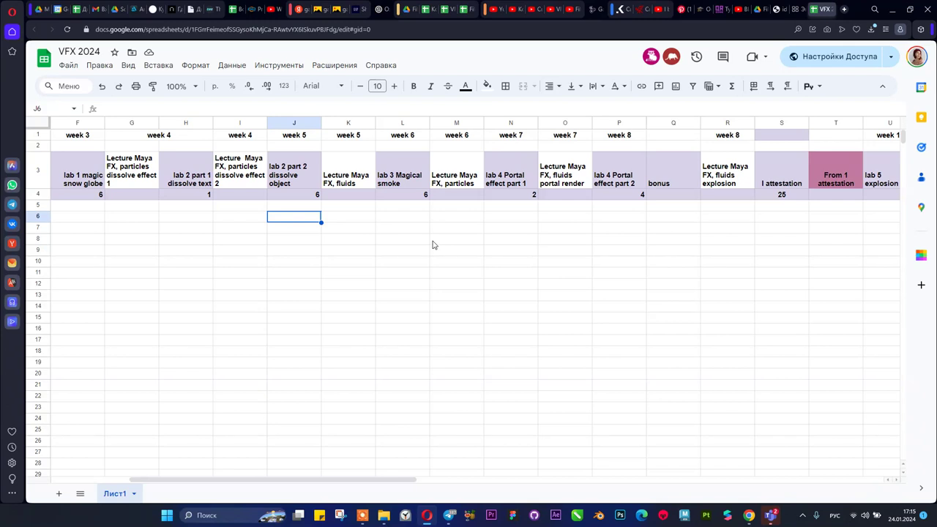
scroll(432, 244, "left", 5)
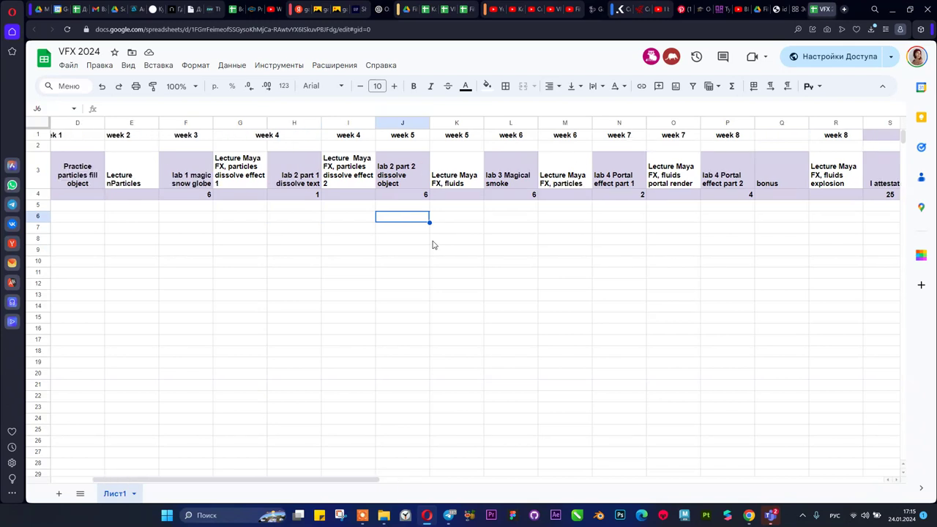
scroll(433, 244, "down", 1)
scroll(432, 244, "up", 1)
left_click(305, 176)
left_click(309, 240)
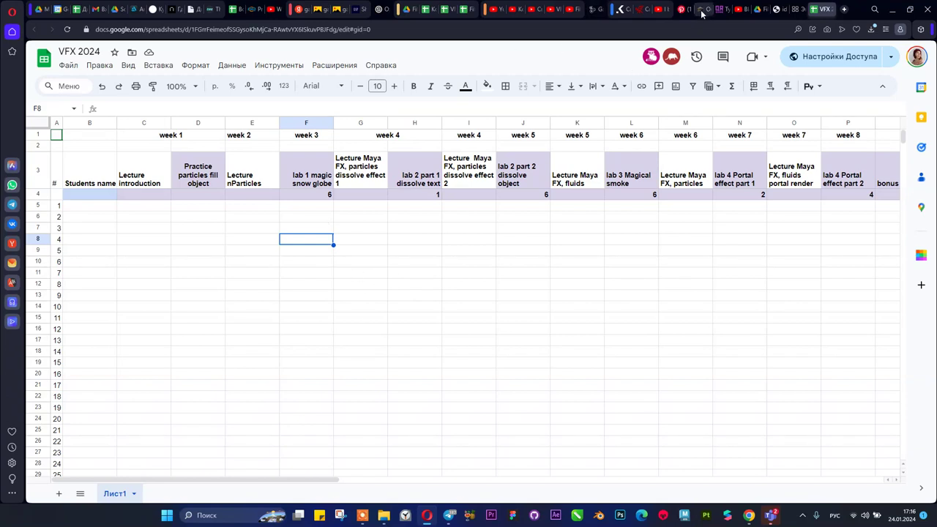
- Switch to the Pinterest VFX board and look through its snow globe references
left_click(671, 7)
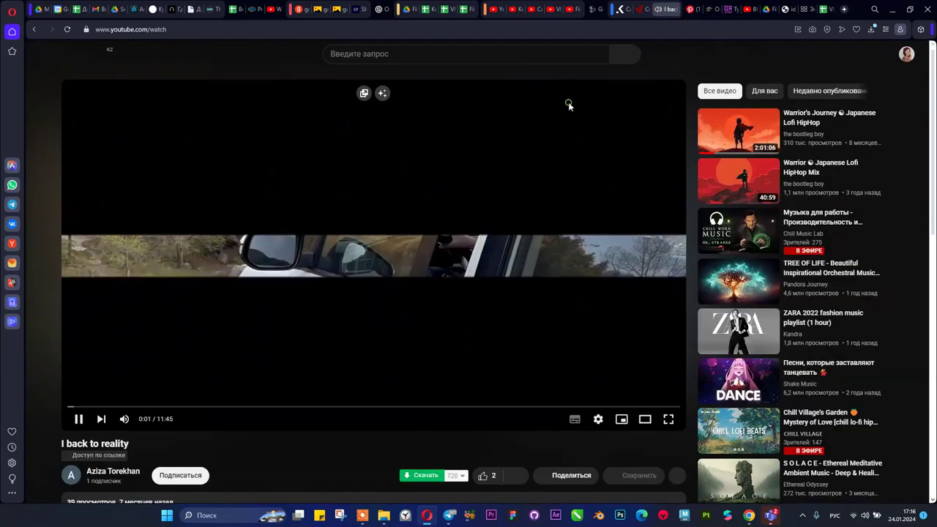
left_click(691, 9)
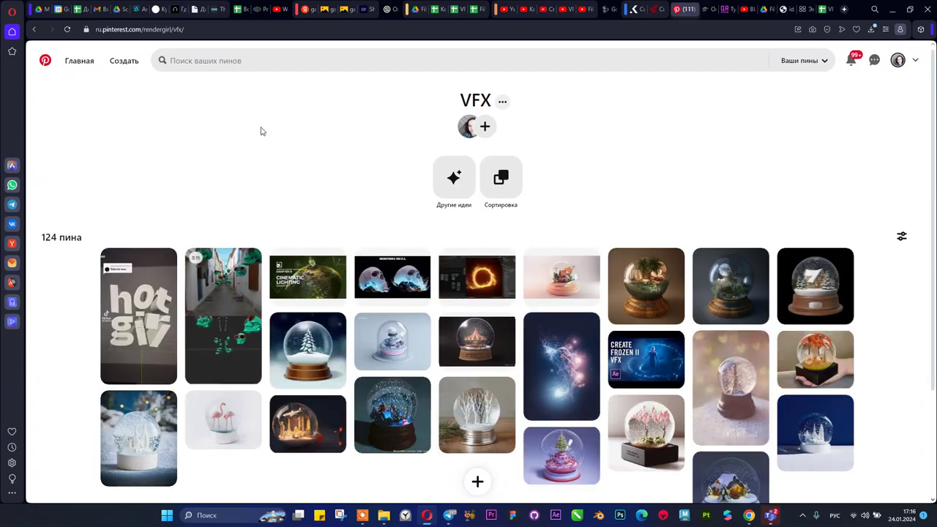
scroll(265, 131, "down", 1)
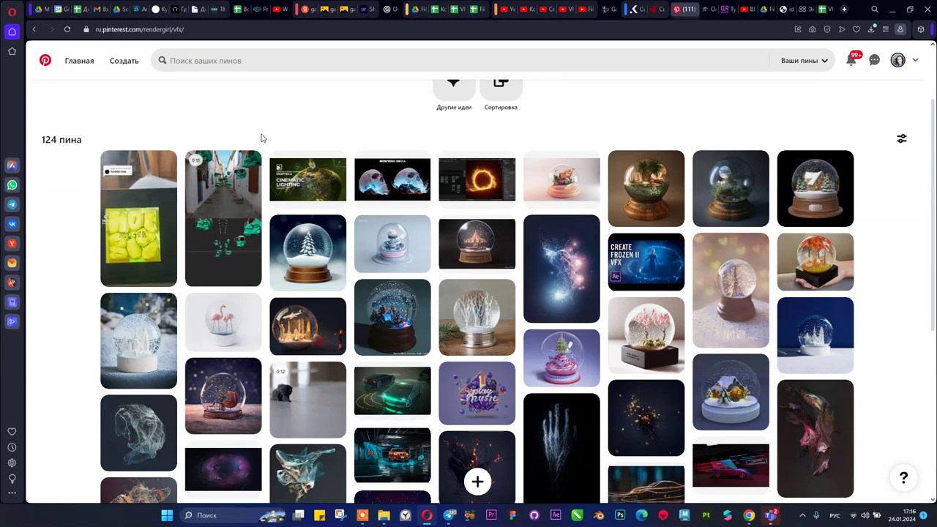
- Open ArtStation in a new browser tab and look over the trending artworks in the All Channels feed
left_click(844, 8)
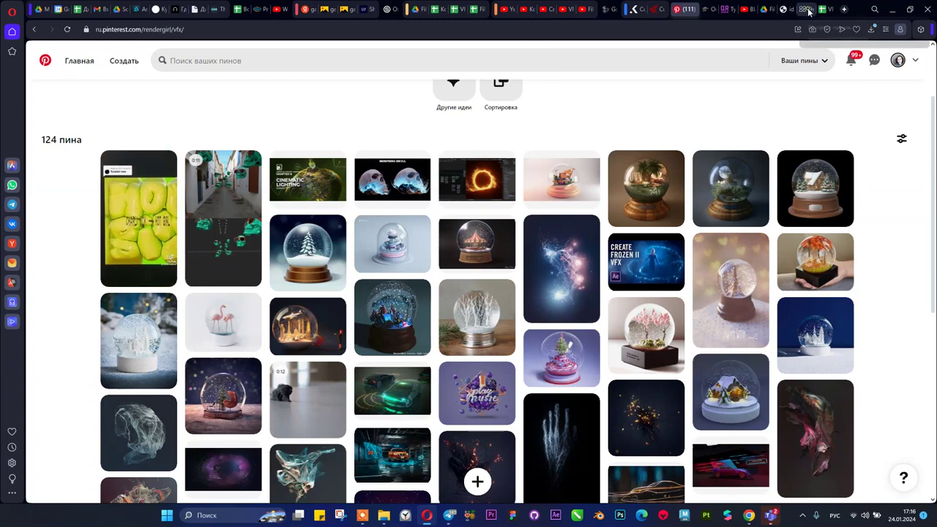
key("super+space")
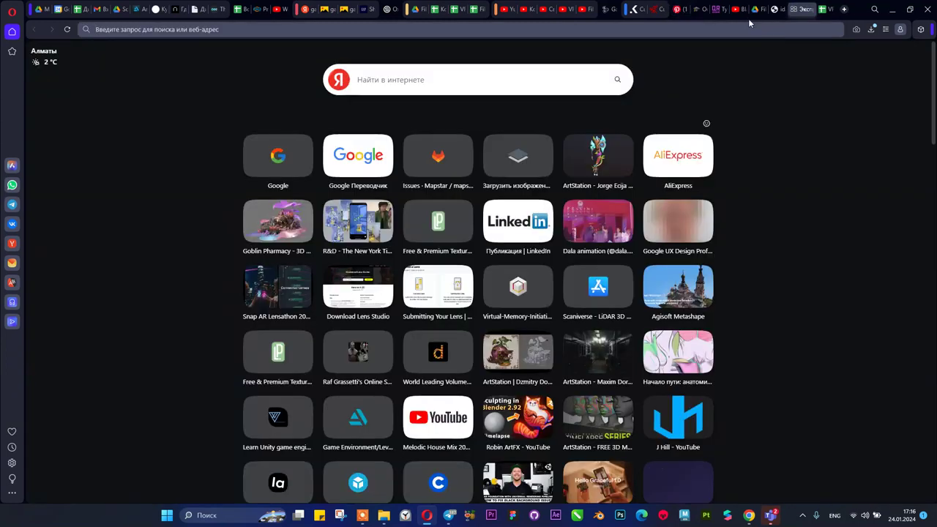
type("art")
key("Return")
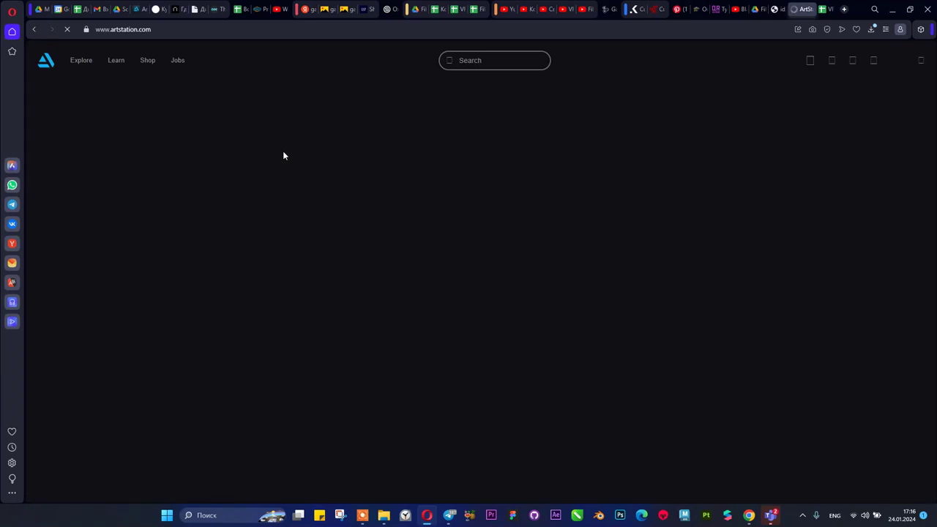
mouse_move(188, 66)
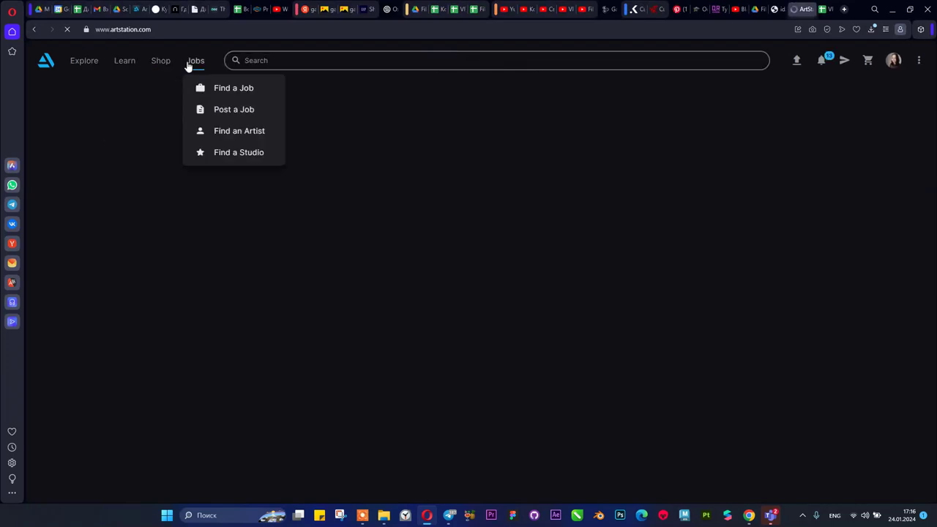
mouse_move(79, 65)
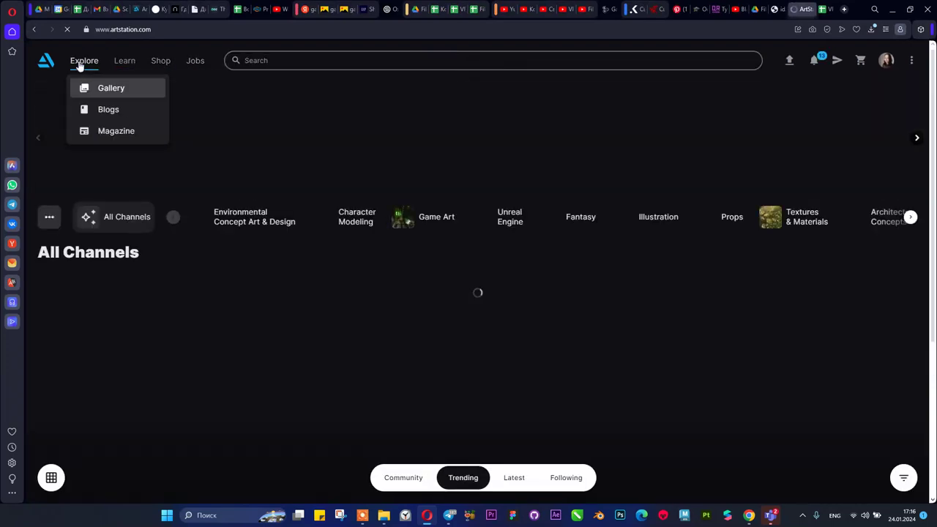
scroll(400, 351, "down", 1)
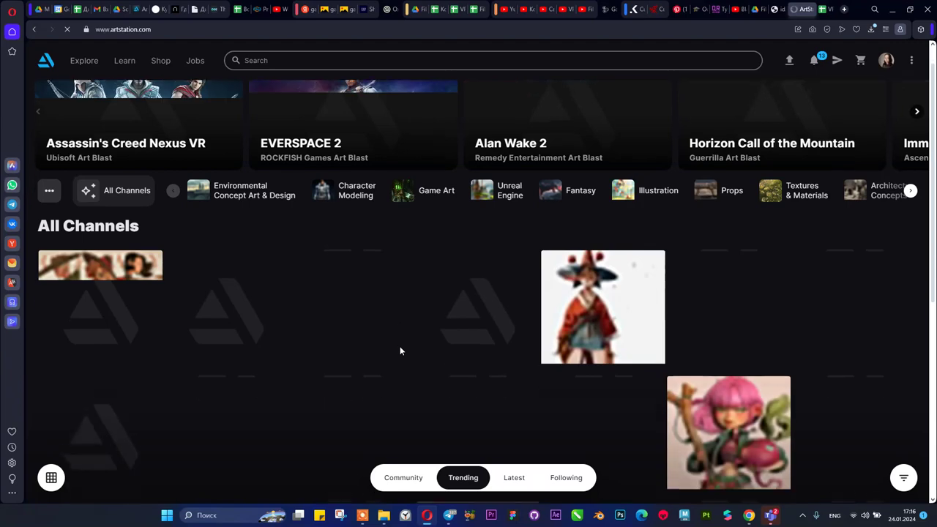
scroll(400, 351, "up", 1)
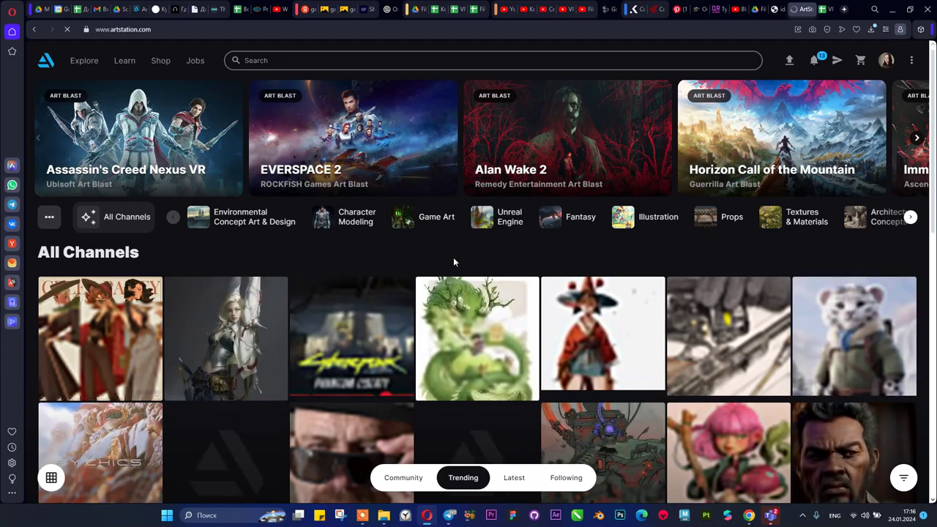
scroll(453, 257, "down", 1)
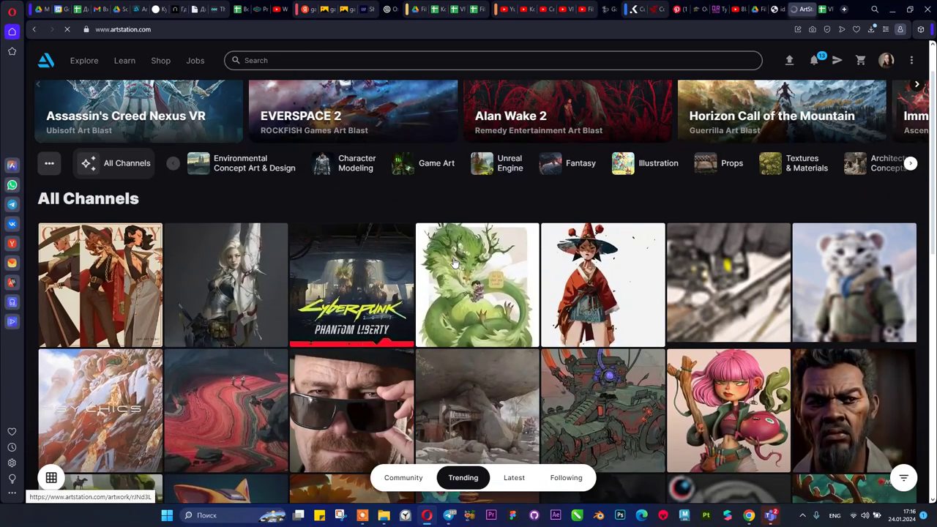
- Open the VFX for Film, TV & Animation channel on ArtStation and look through its trending artworks
left_click(910, 153)
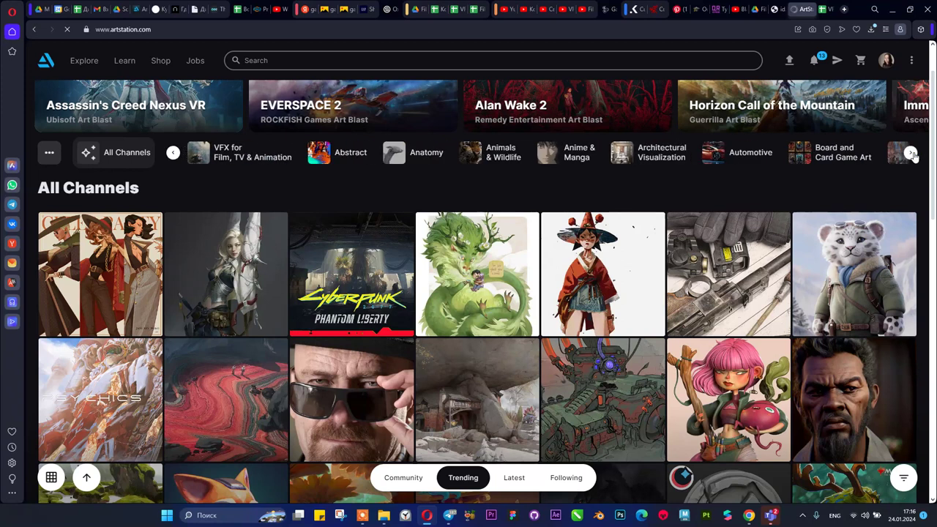
left_click(239, 152)
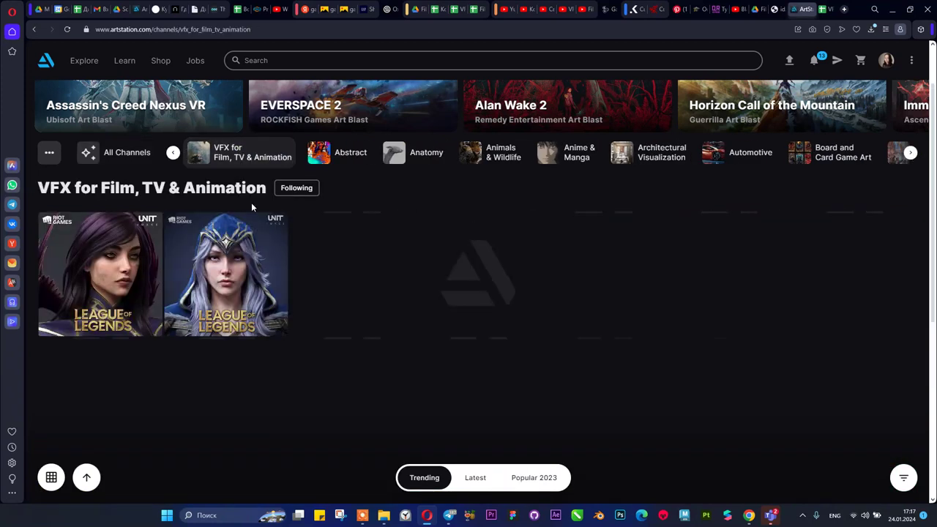
scroll(253, 358, "down", 2)
scroll(252, 358, "down", 5)
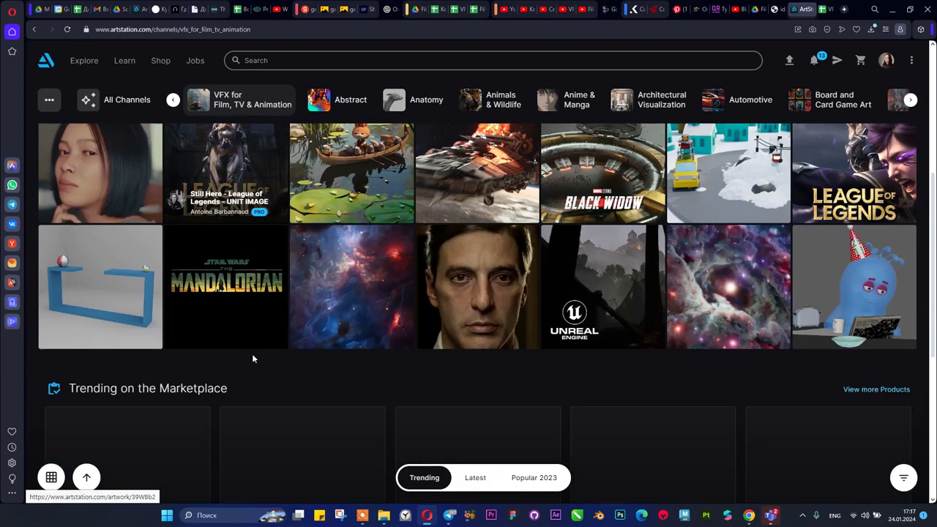
scroll(252, 358, "down", 2)
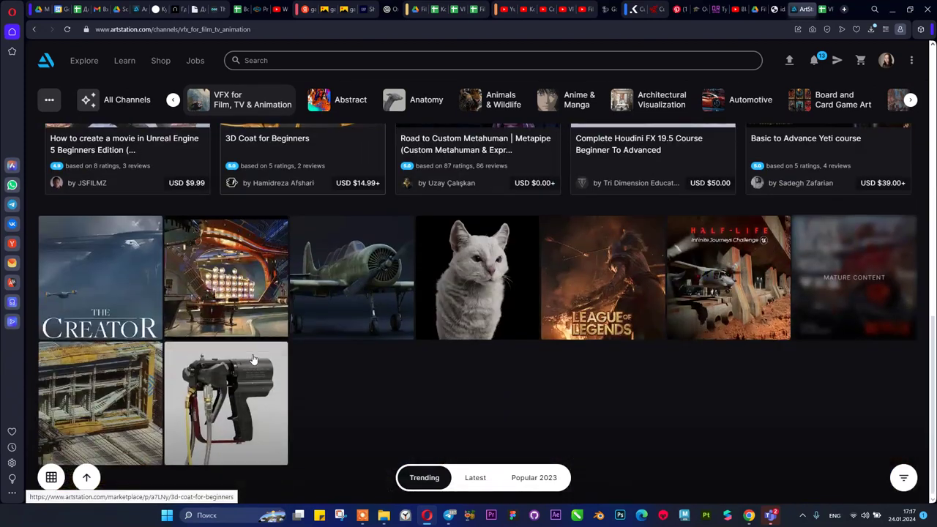
scroll(253, 358, "down", 3)
scroll(252, 359, "down", 3)
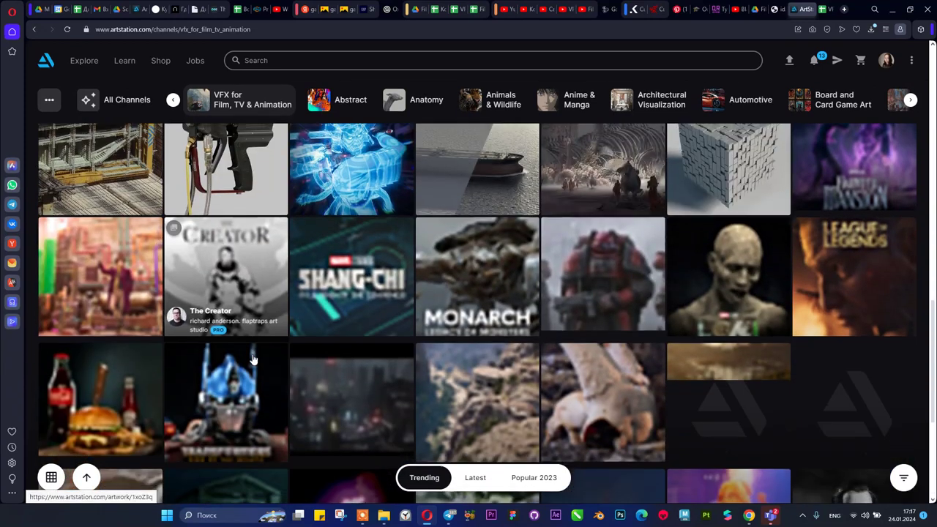
scroll(252, 359, "up", 15)
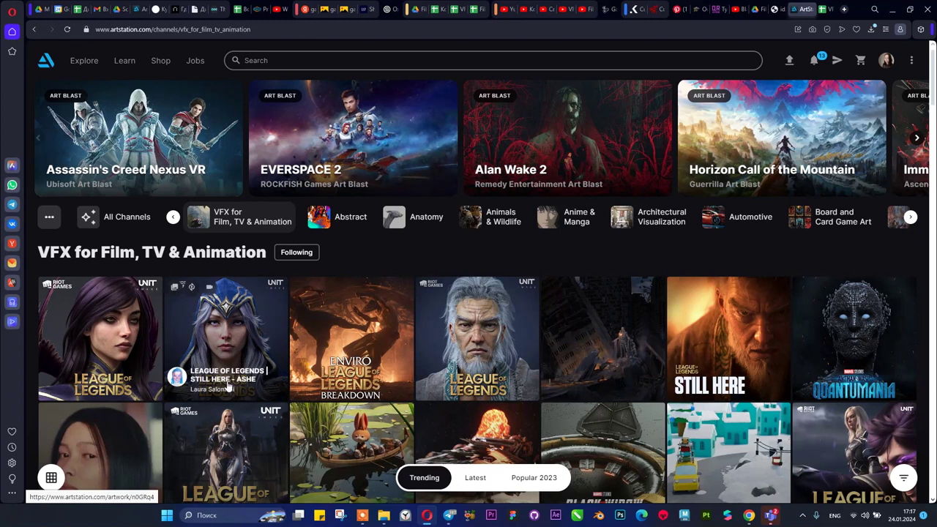
- View the list of followed channels, close it and return to the All Channels feed
left_click(49, 218)
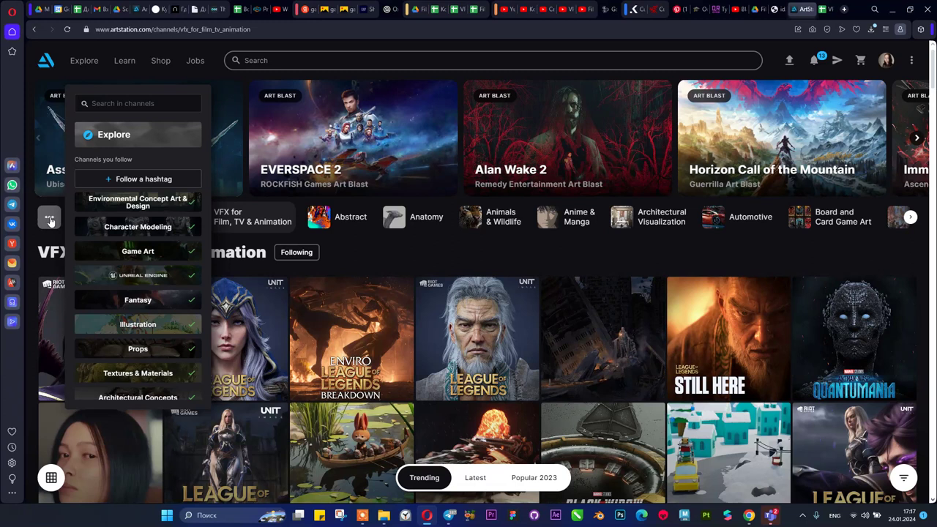
left_click(50, 219)
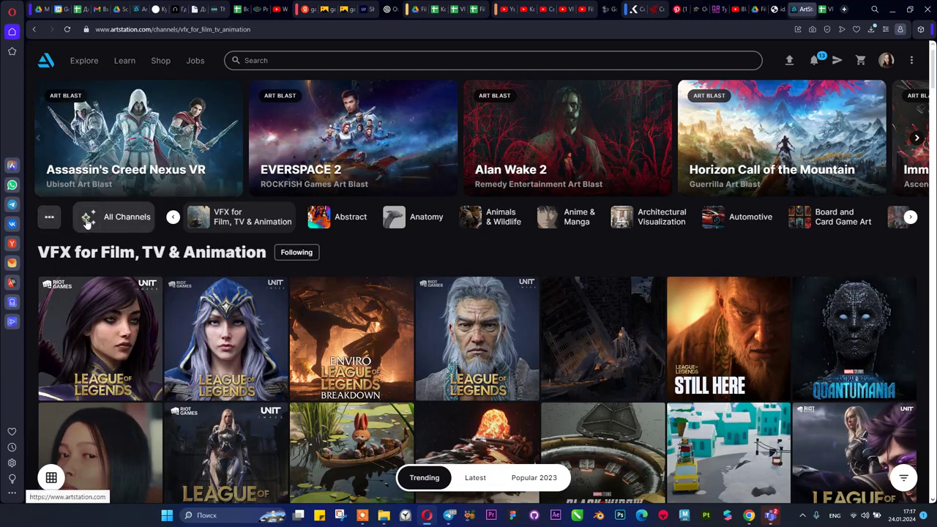
left_click(86, 223)
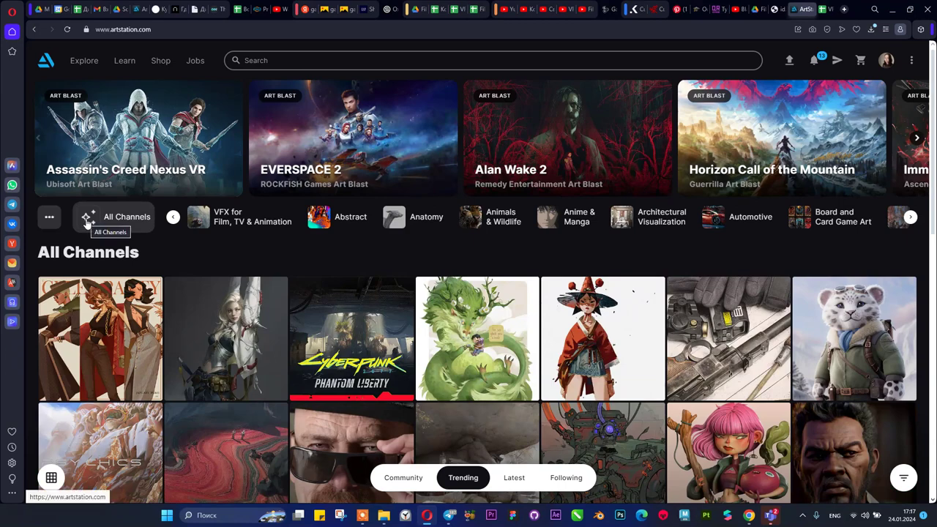
scroll(236, 246, "down", 2)
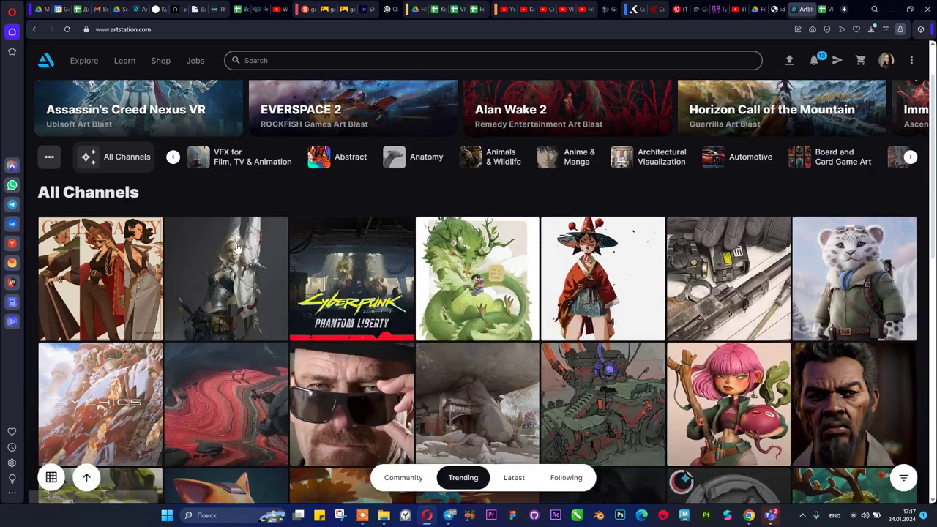
scroll(236, 247, "up", 1)
scroll(236, 246, "up", 1)
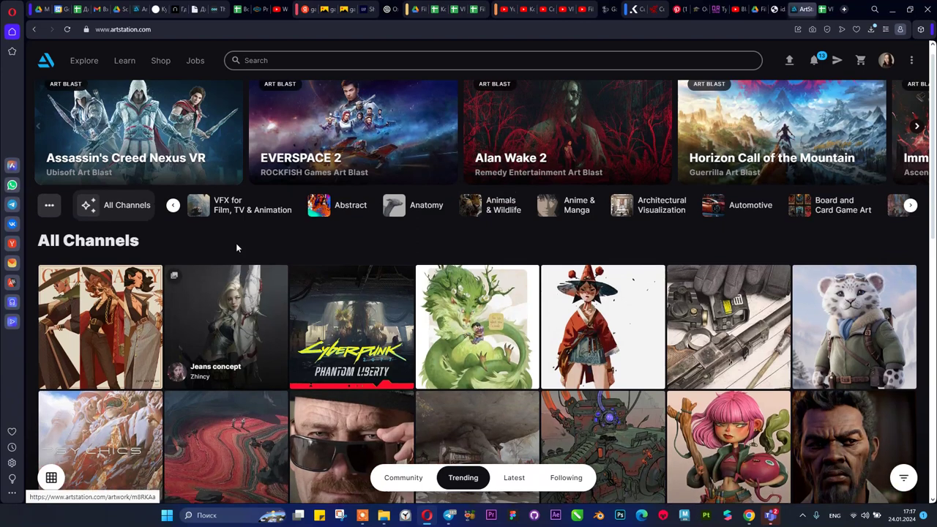
- Switch the All Channels feed to Latest and browse through the newest artworks
left_click(514, 477)
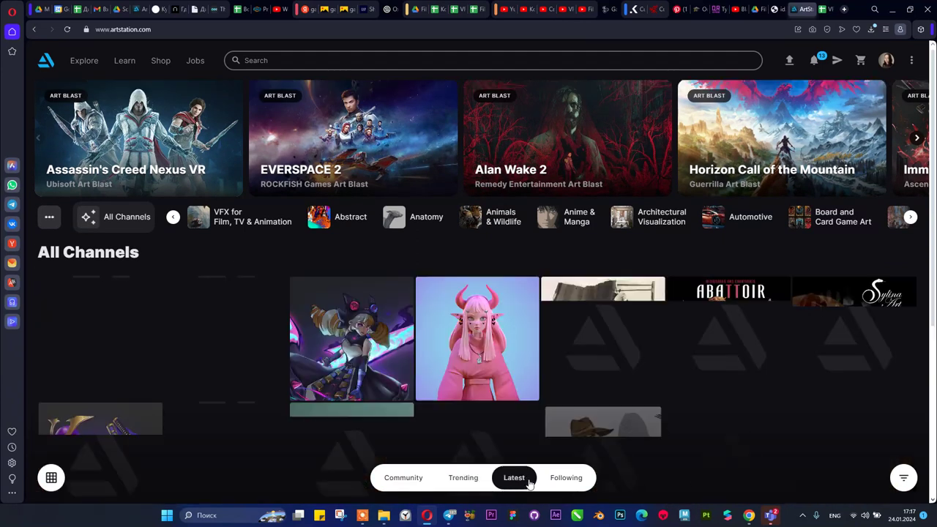
scroll(517, 317, "down", 1)
scroll(517, 318, "down", 5)
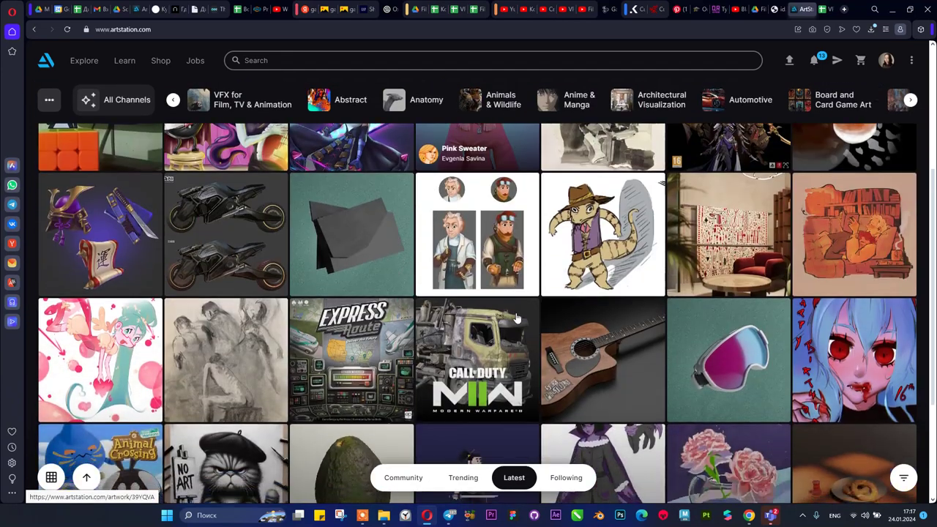
scroll(516, 318, "down", 5)
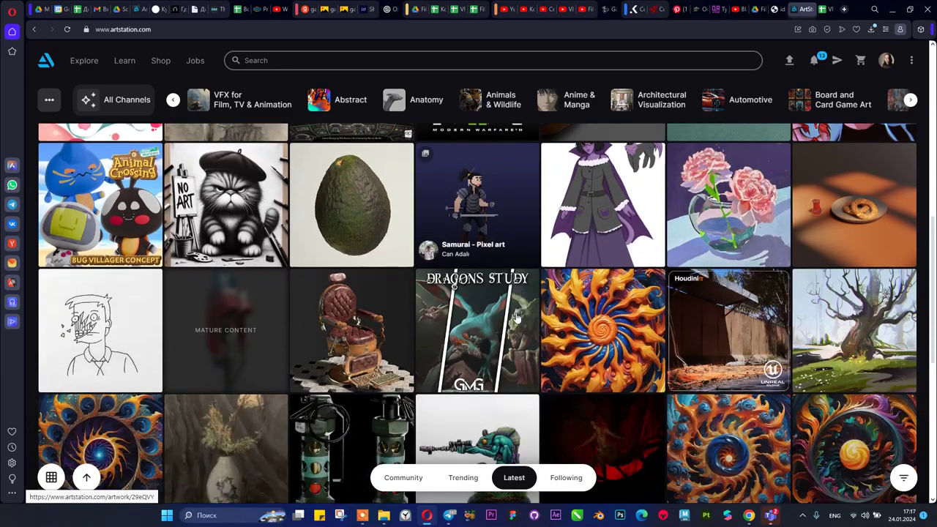
scroll(516, 318, "down", 5)
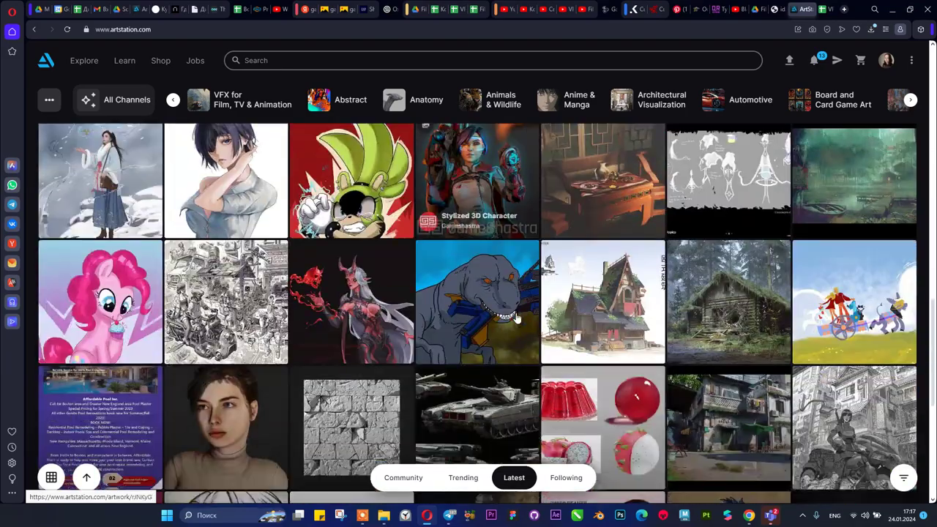
scroll(516, 318, "up", 1)
scroll(516, 318, "down", 6)
scroll(516, 318, "down", 6)
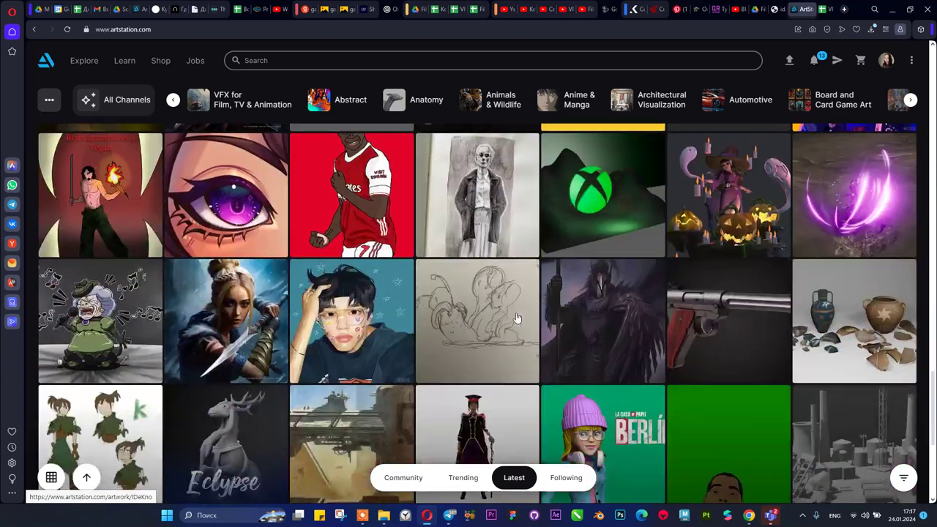
- Return to the Pinterest VFX board and review its snow globe and particle effect references
left_click(678, 9)
scroll(136, 181, "down", 2)
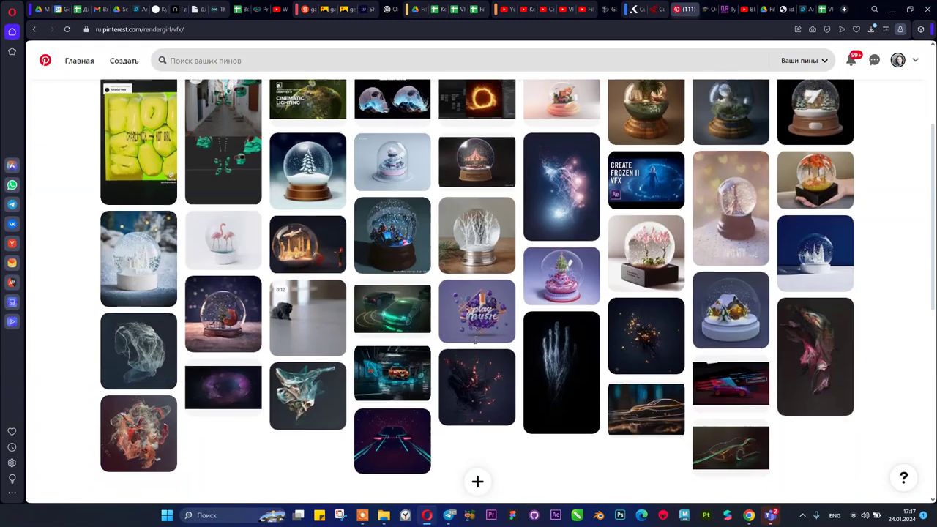
scroll(136, 182, "up", 1)
scroll(475, 341, "up", 1)
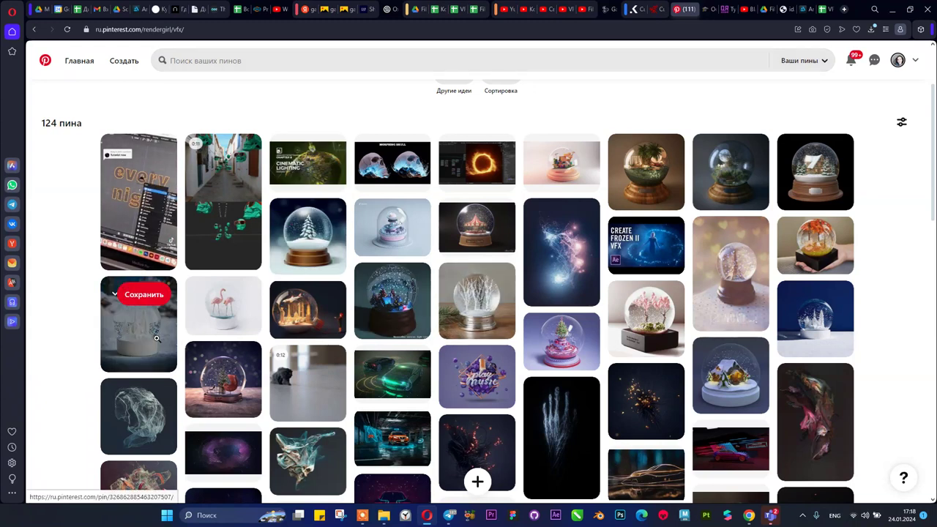
scroll(307, 215, "down", 2)
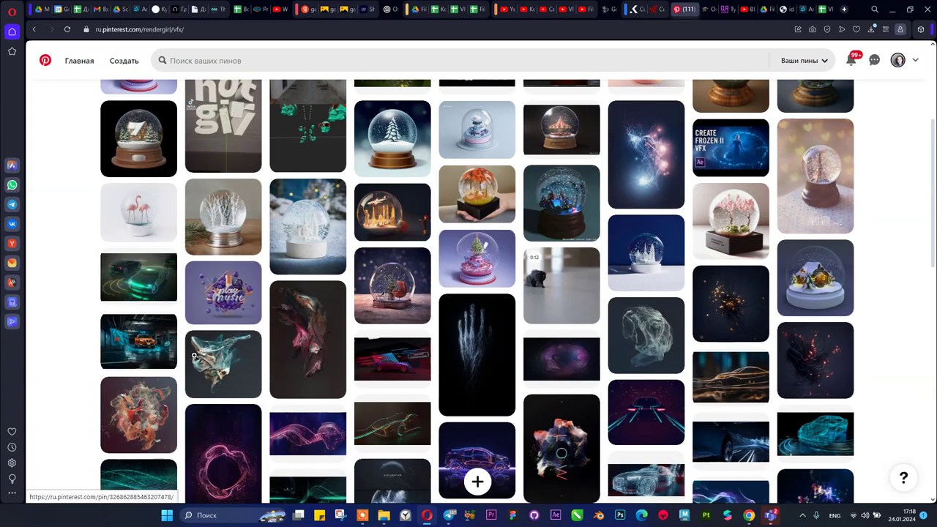
- View the pin of the white castle snow globe on a dark blue background and go back to the VFX board
left_click(619, 297)
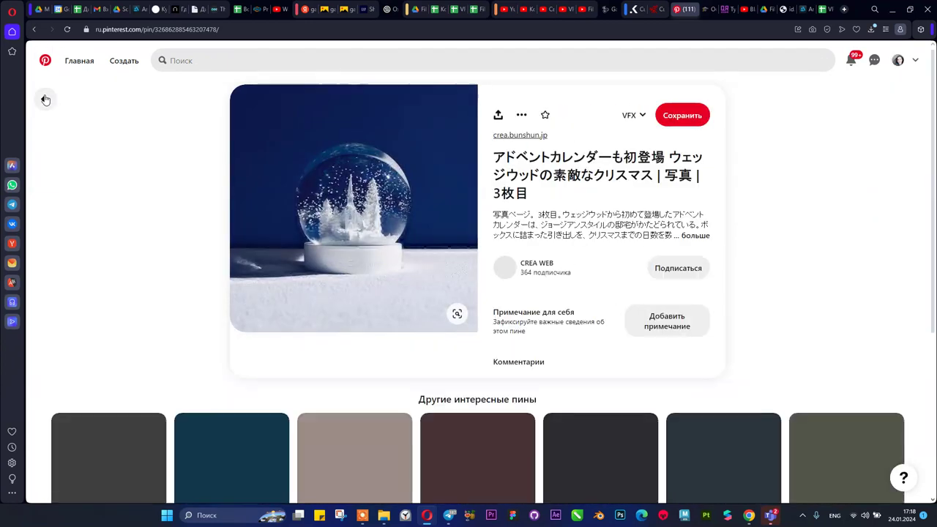
left_click(45, 98)
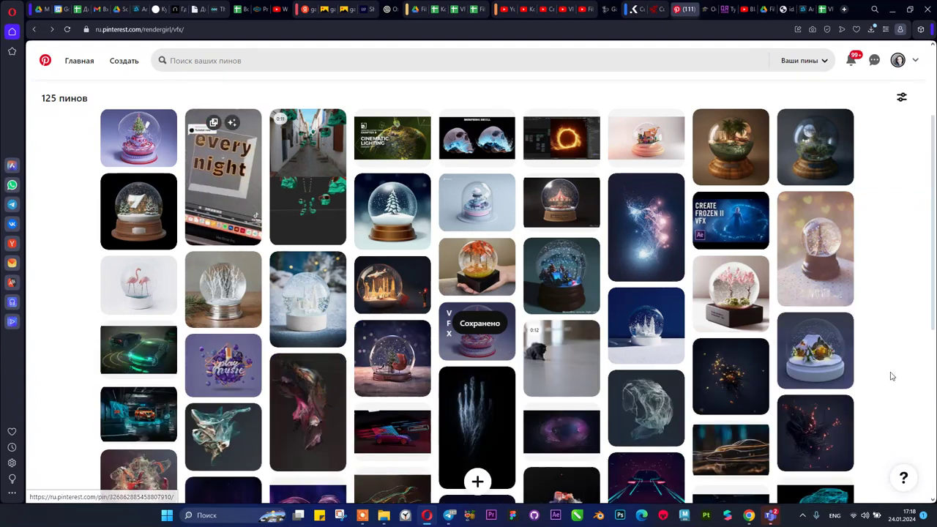
scroll(812, 359, "up", 1)
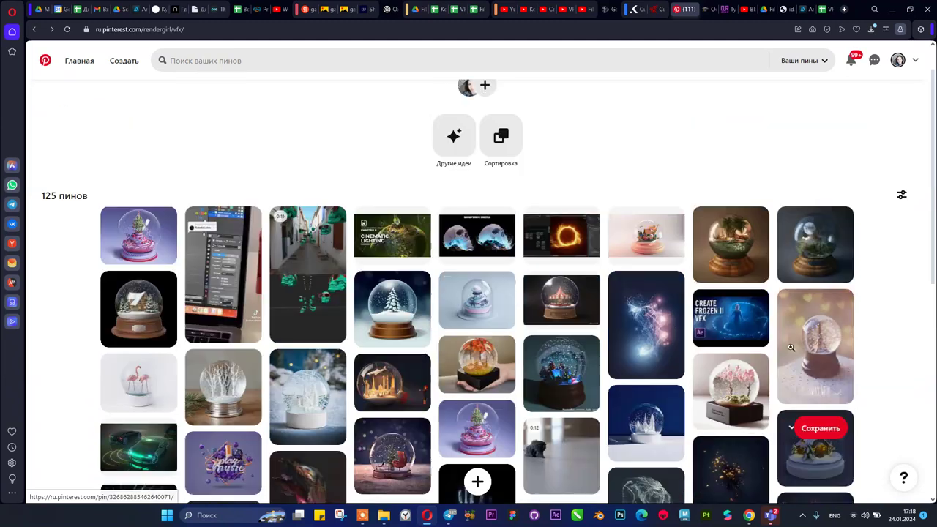
scroll(429, 266, "down", 2)
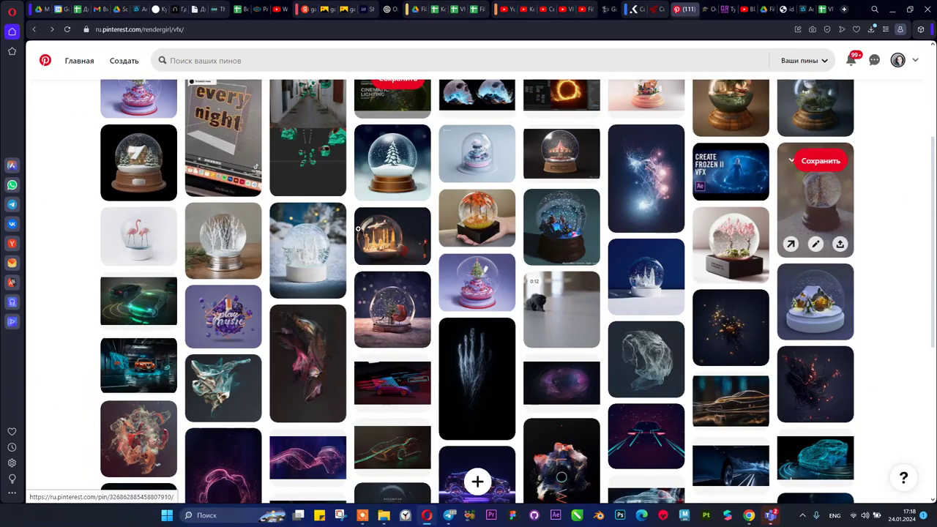
- Open the Christmas Snow Globe pin and examine its image, details and related pins
left_click(496, 302)
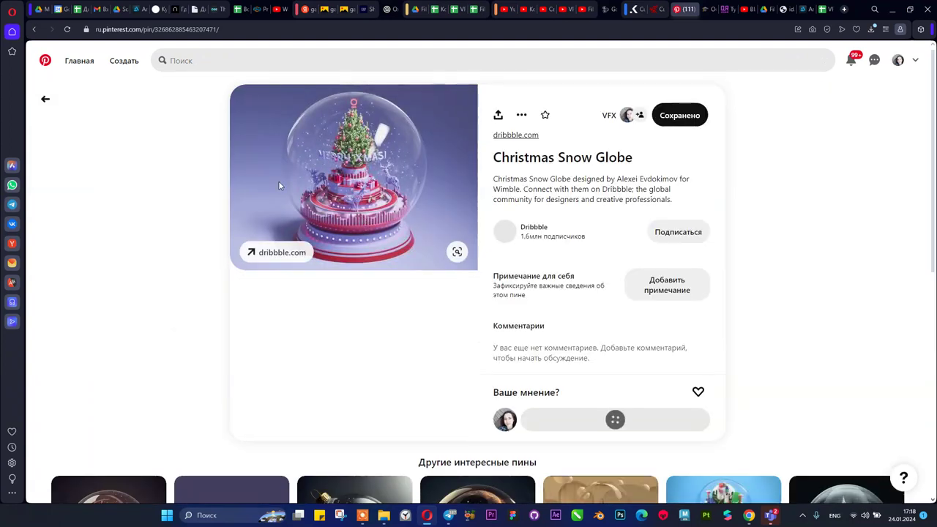
scroll(159, 219, "down", 1)
scroll(167, 213, "down", 2)
scroll(167, 211, "up", 2)
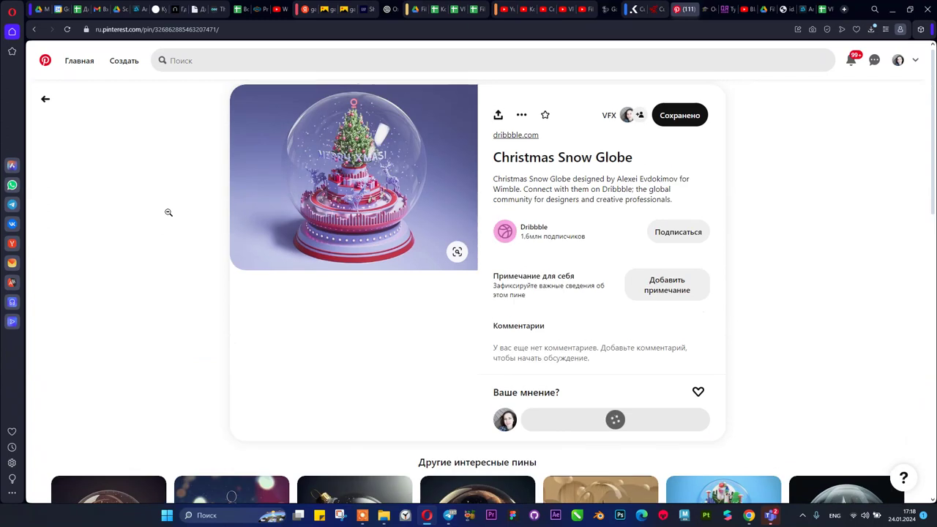
scroll(169, 213, "down", 2)
scroll(169, 212, "up", 2)
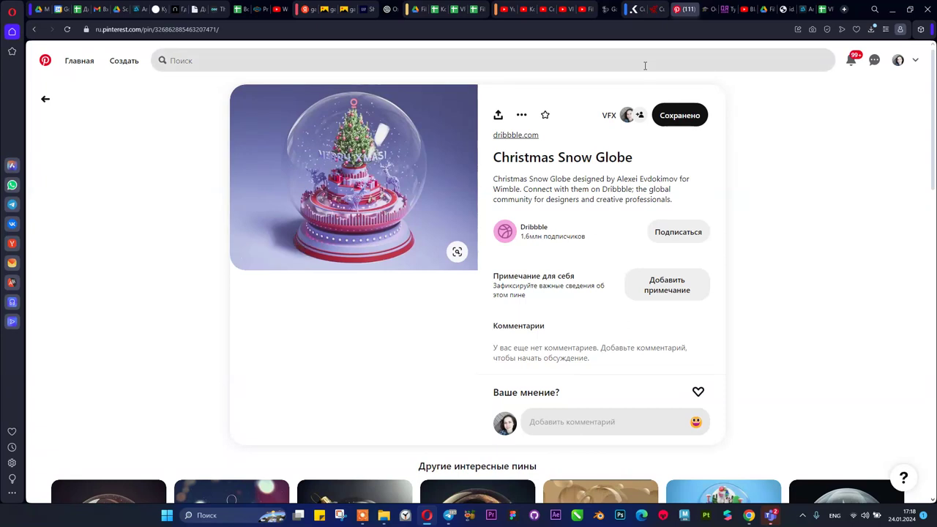
- Open the Sketchfab website in a new browser tab
left_click(845, 10)
type("sketchfab")
key("Return")
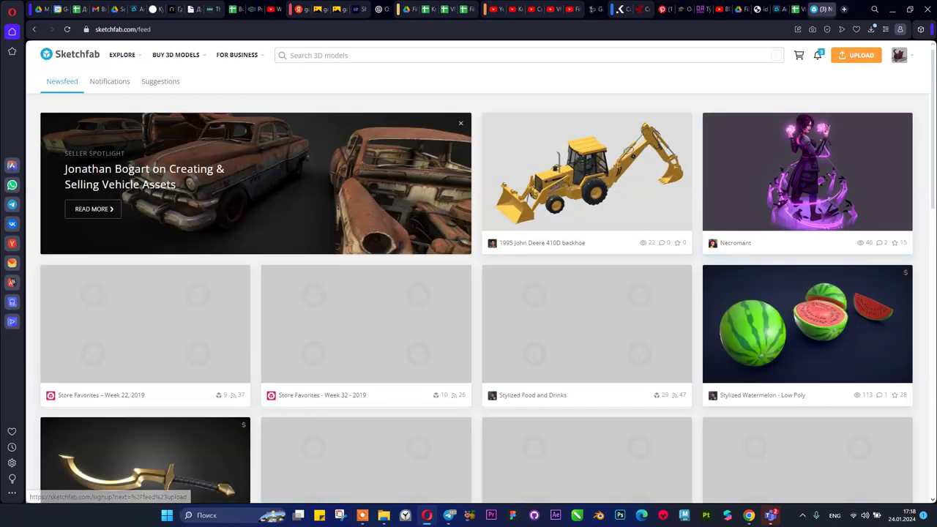
- Search Sketchfab for "snow globe" models and limit the results to downloadable ones
mouse_move(899, 57)
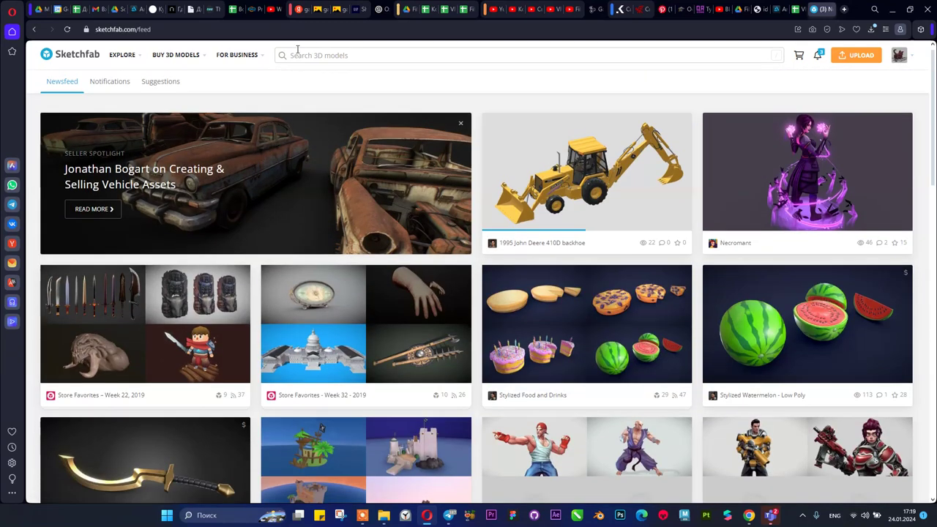
left_click(300, 57)
type("snow globe")
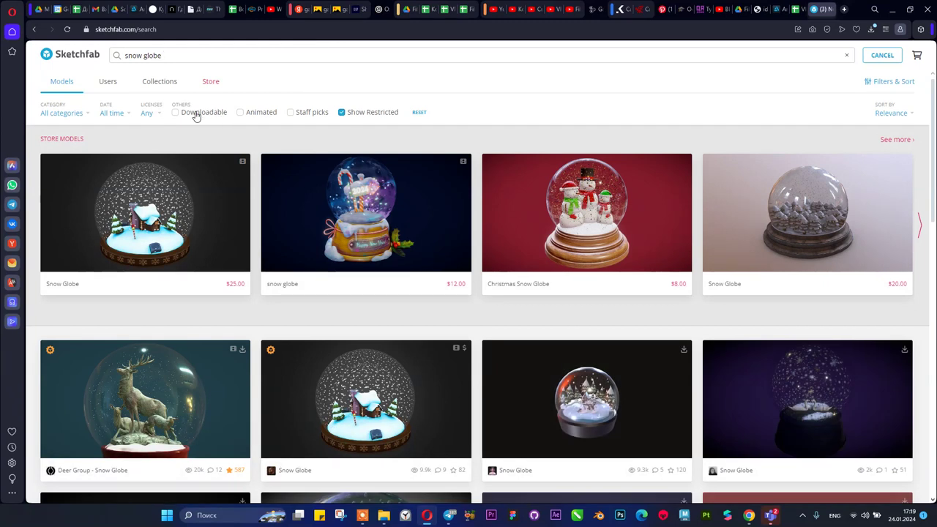
left_click(196, 114)
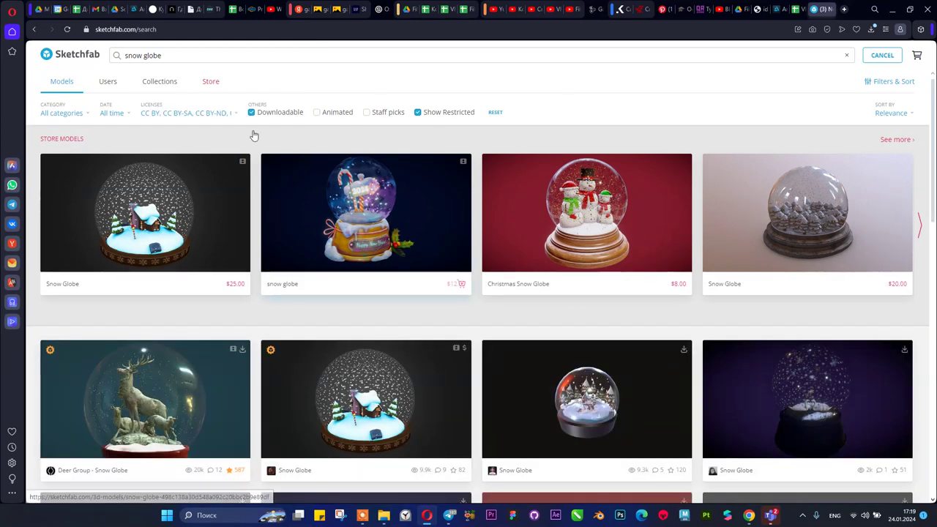
- Browse the downloadable snow globe models, comparing their bases, glass domes and interior scenes
scroll(612, 130, "down", 1)
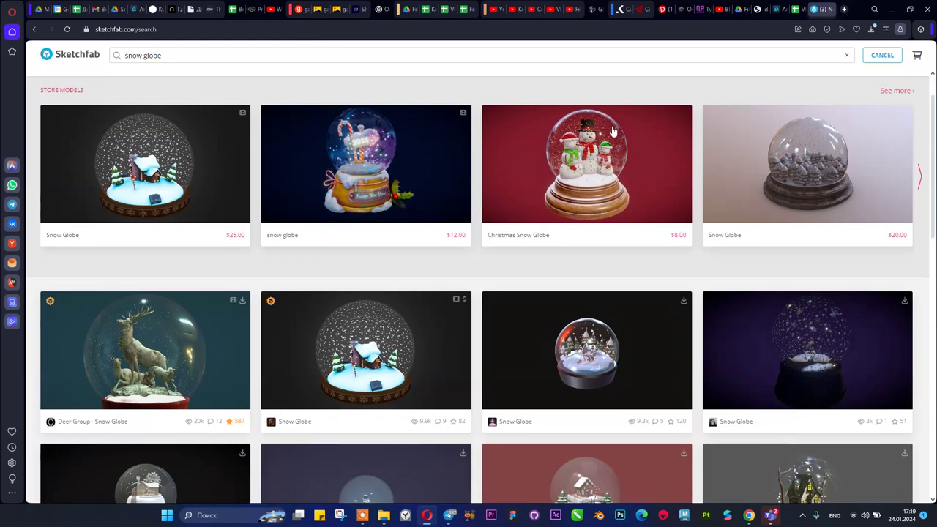
scroll(591, 286, "down", 2)
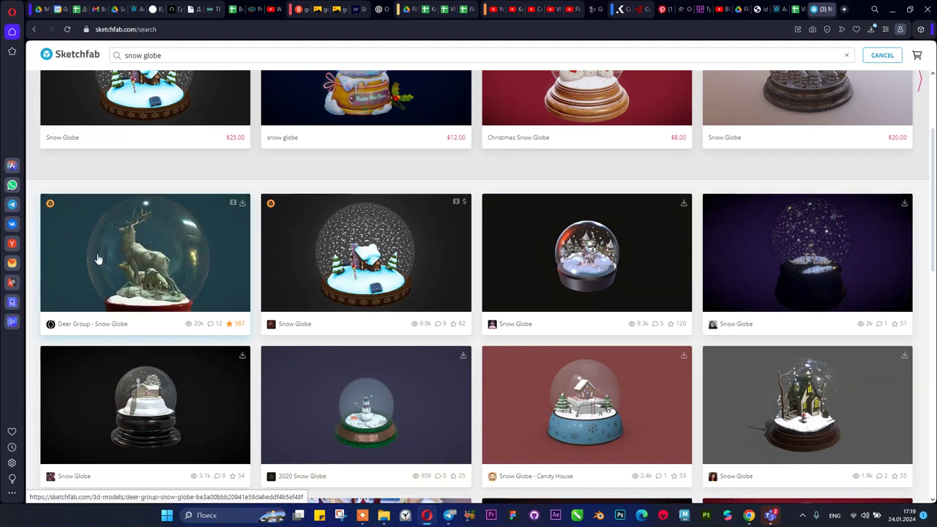
scroll(801, 404, "down", 1)
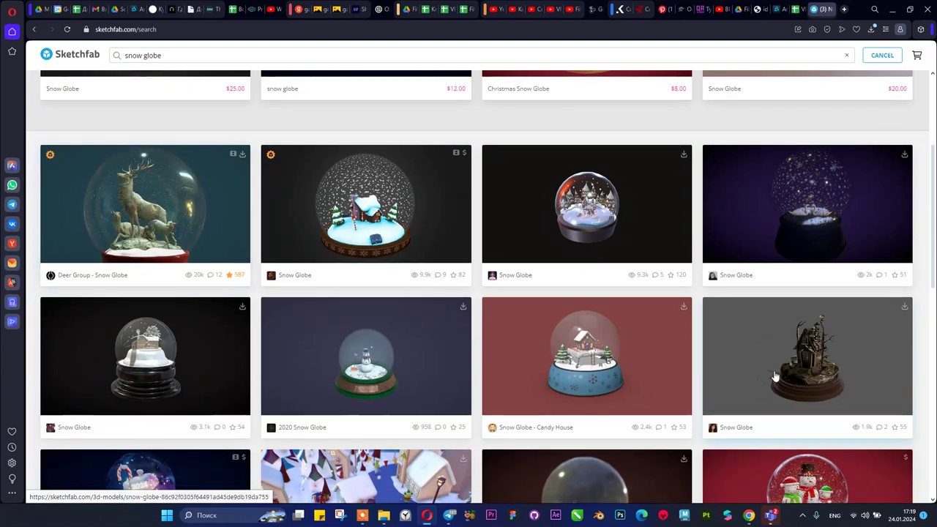
scroll(381, 285, "down", 4)
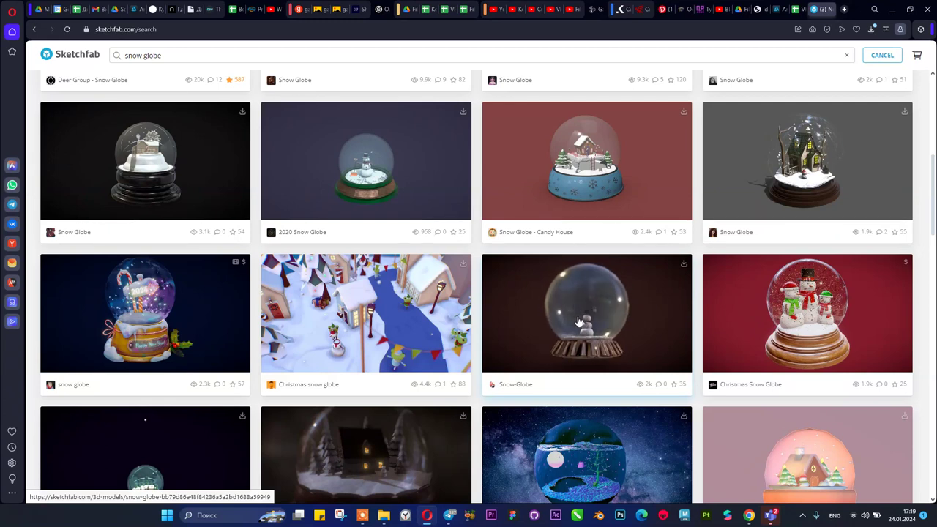
scroll(578, 322, "down", 2)
scroll(381, 306, "down", 4)
scroll(382, 311, "down", 1)
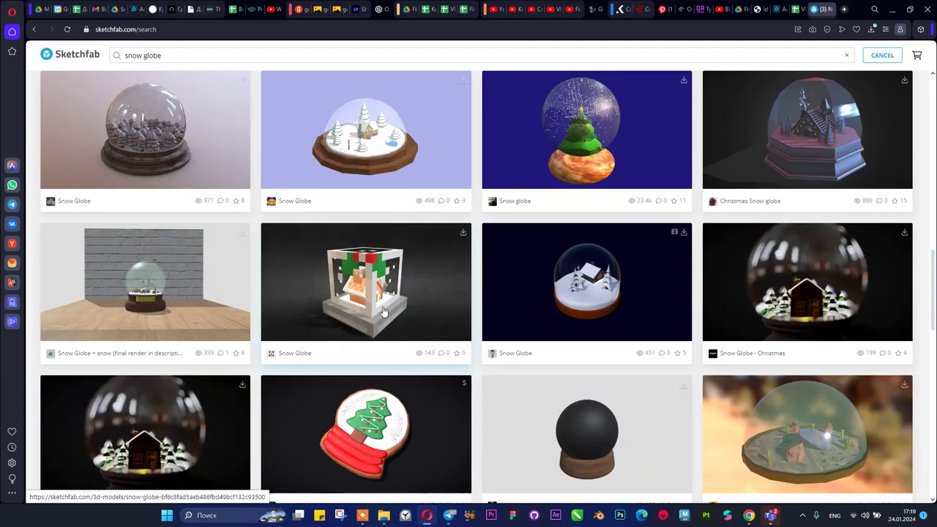
- Replace the model search term with "house"
scroll(382, 311, "up", 5)
left_click(206, 56)
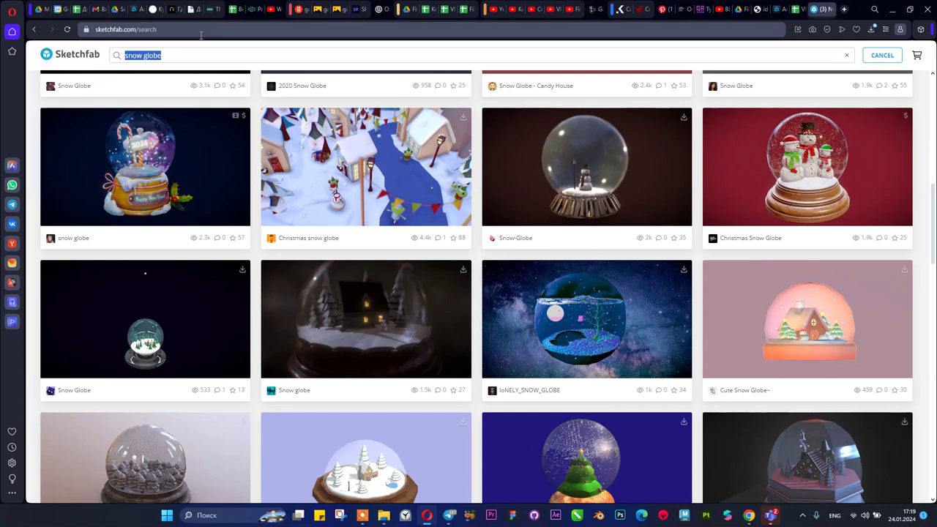
type("h")
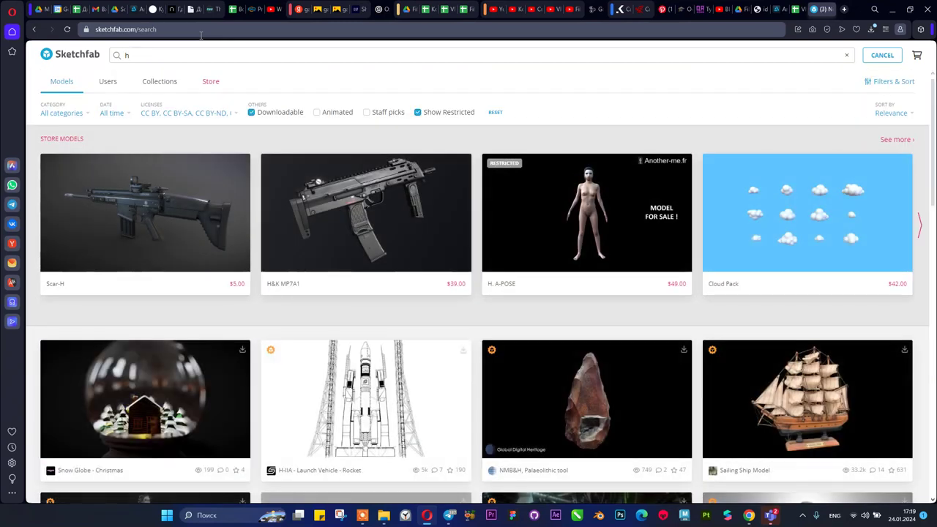
type("ouse")
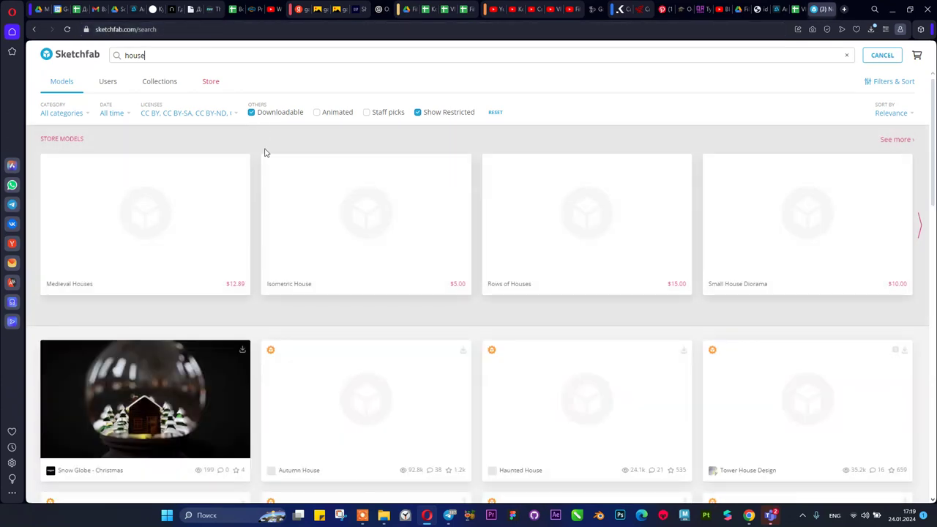
- Look through the house models for scenes that could go inside a snow globe and return to the start of the results
scroll(335, 220, "down", 1)
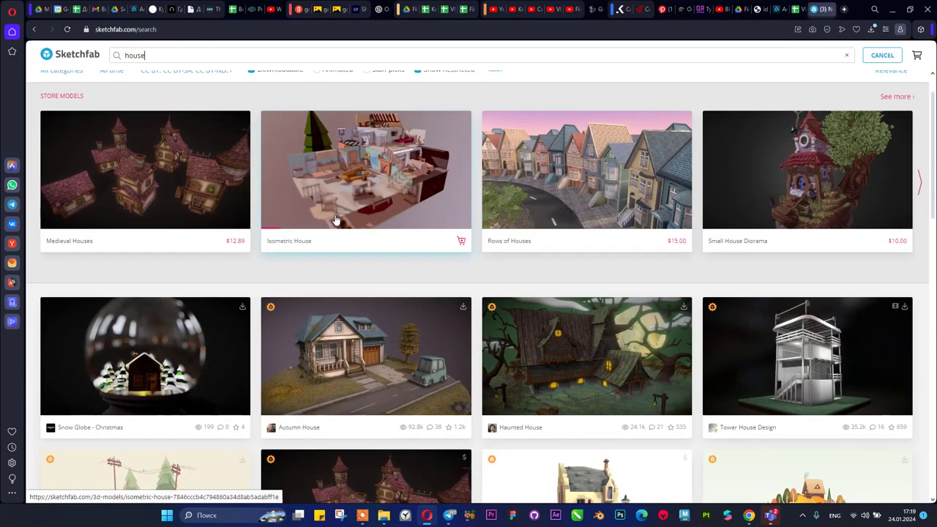
scroll(335, 220, "down", 4)
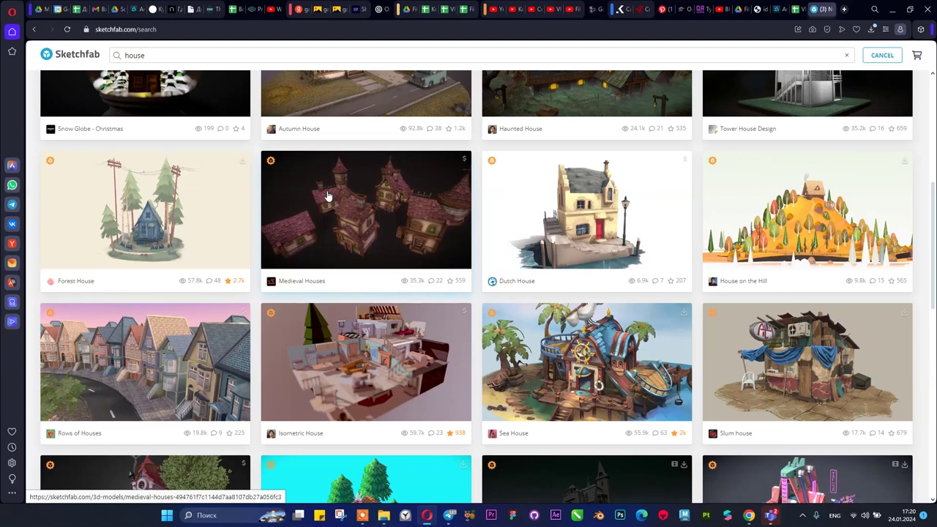
scroll(328, 196, "down", 5)
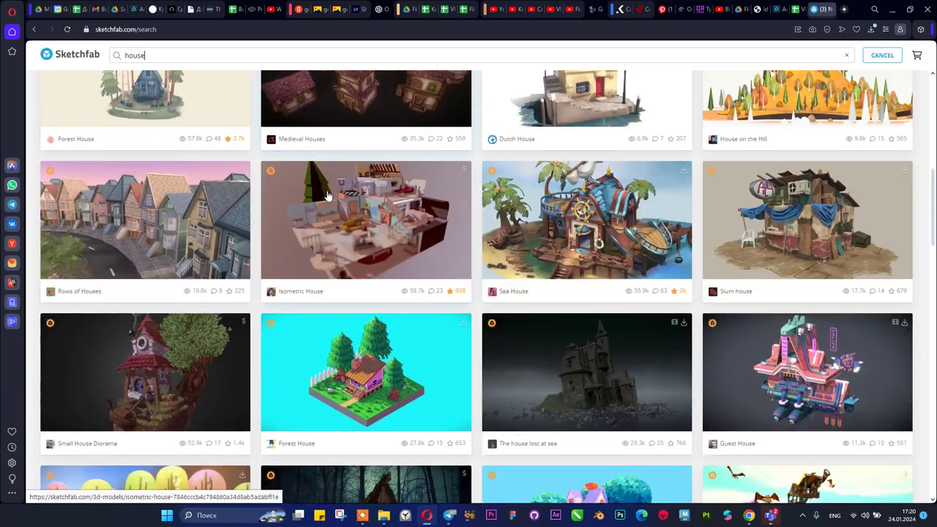
scroll(328, 196, "down", 2)
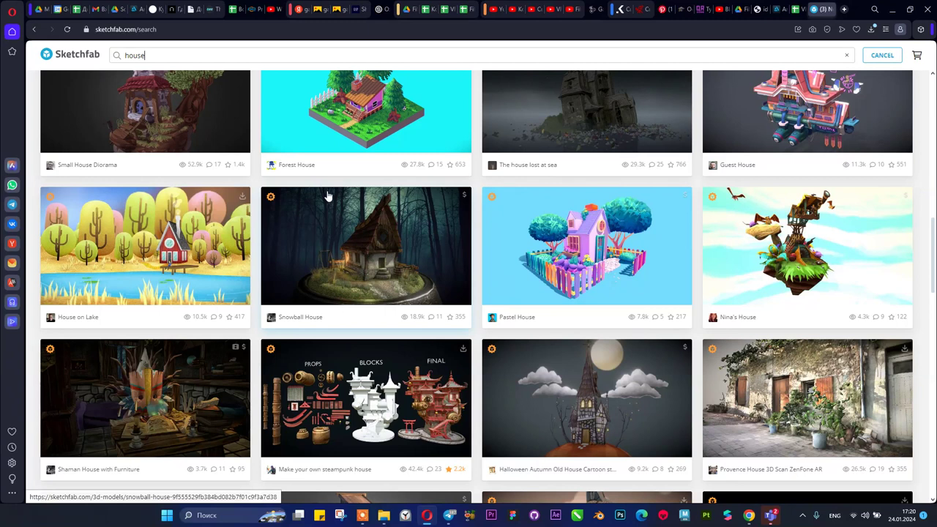
scroll(328, 196, "down", 4)
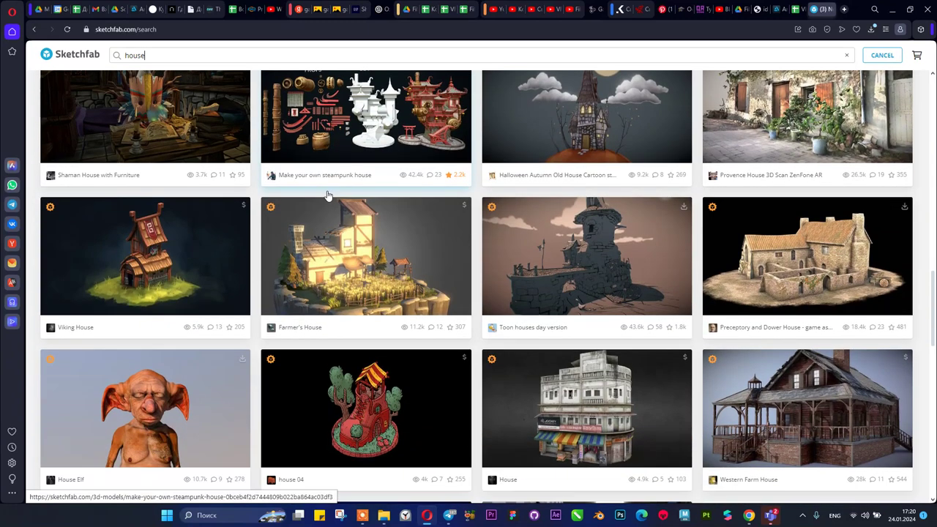
scroll(329, 197, "down", 3)
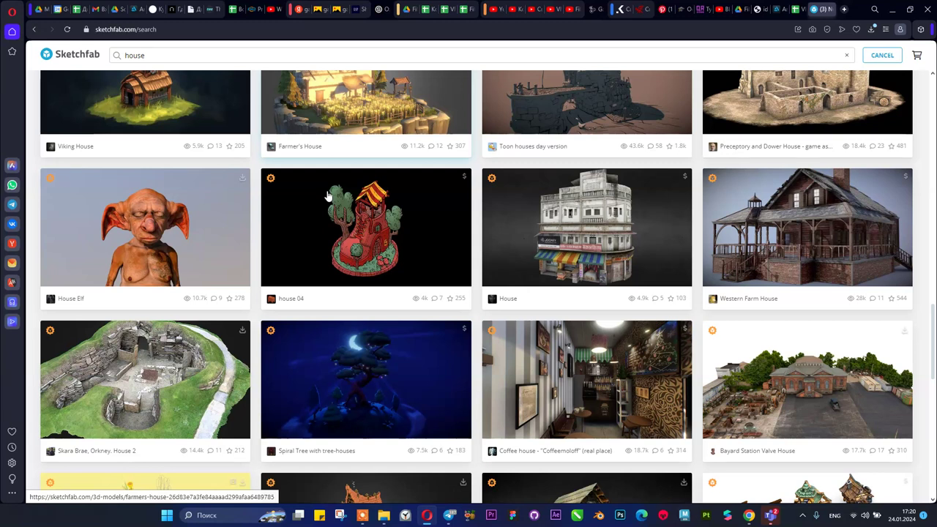
scroll(344, 292, "down", 3)
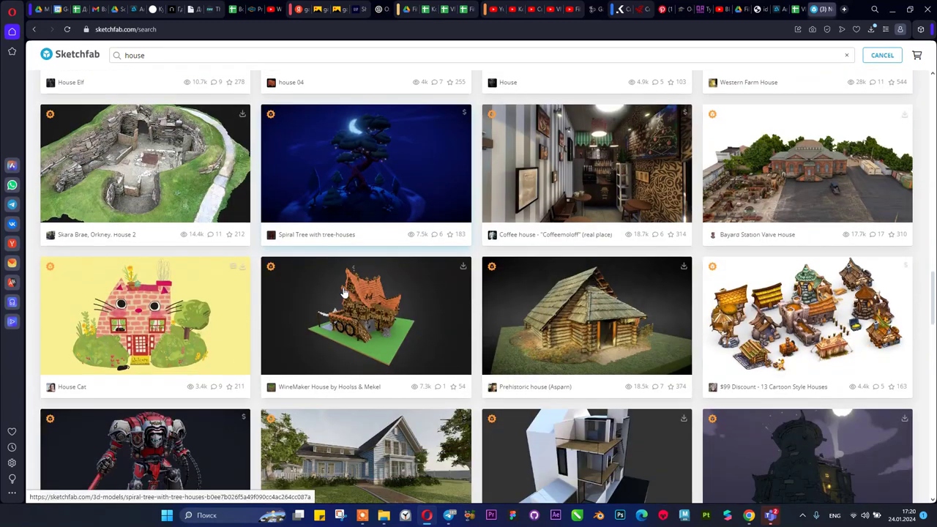
scroll(399, 326, "down", 5)
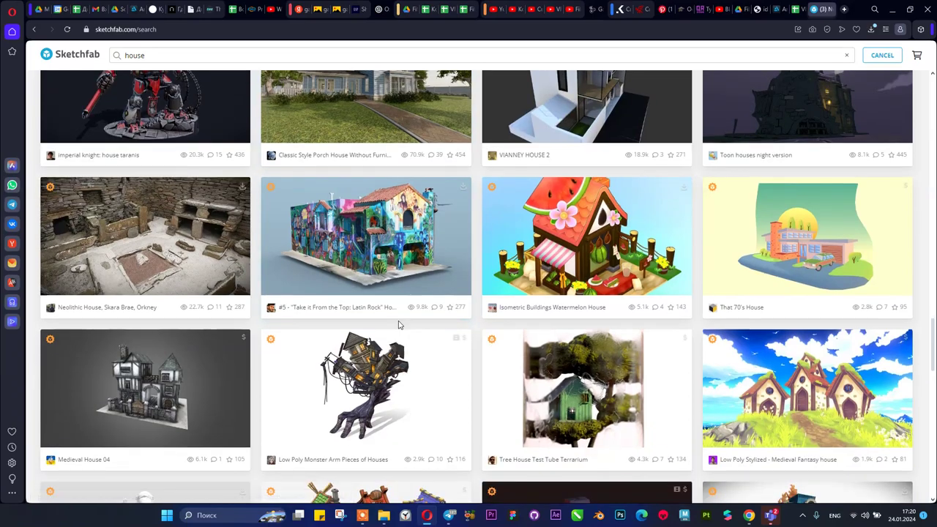
scroll(399, 326, "down", 6)
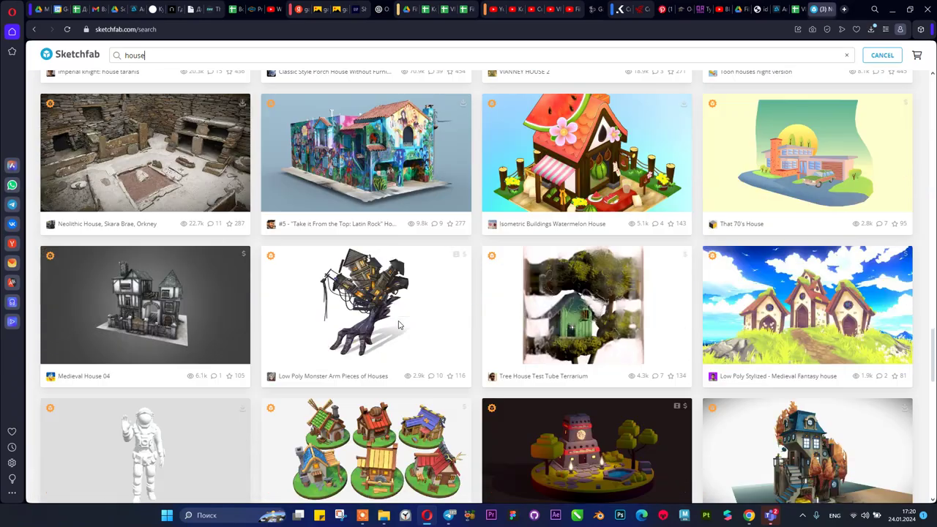
scroll(399, 325, "up", 12)
scroll(399, 326, "up", 10)
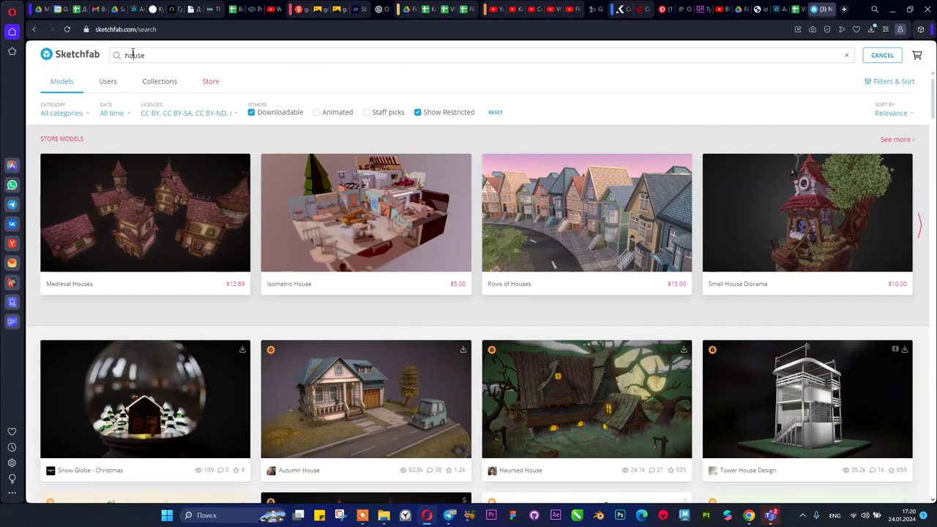
- Search for "statue" models and look through the results
type("tatue")
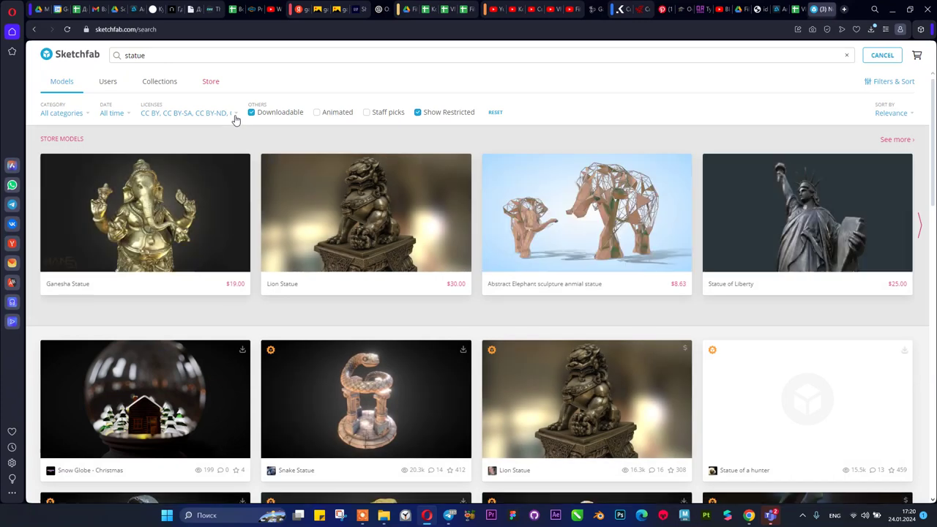
scroll(291, 316, "down", 1)
scroll(290, 315, "down", 6)
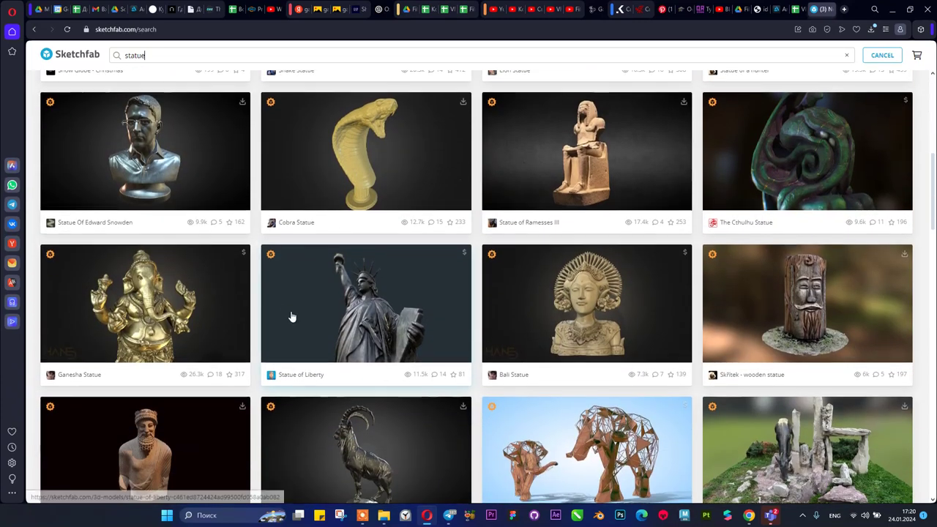
scroll(290, 315, "down", 8)
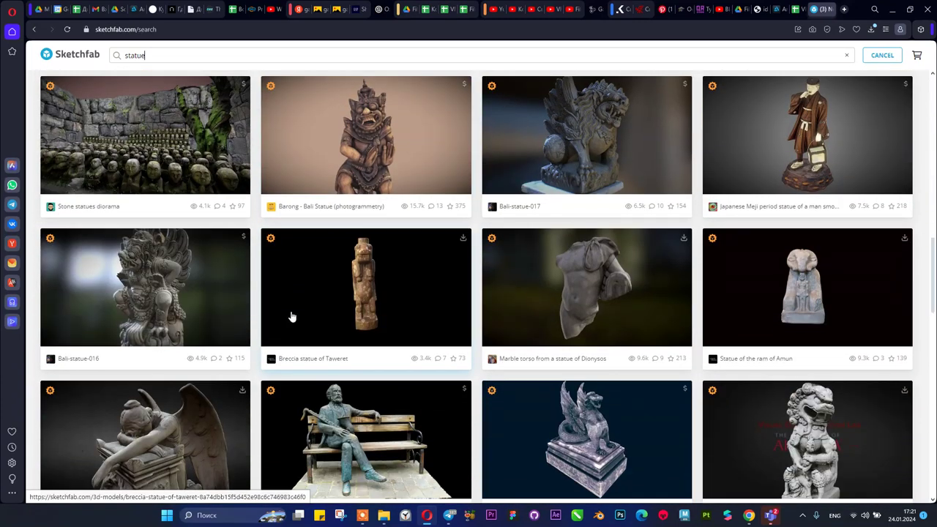
scroll(291, 315, "down", 5)
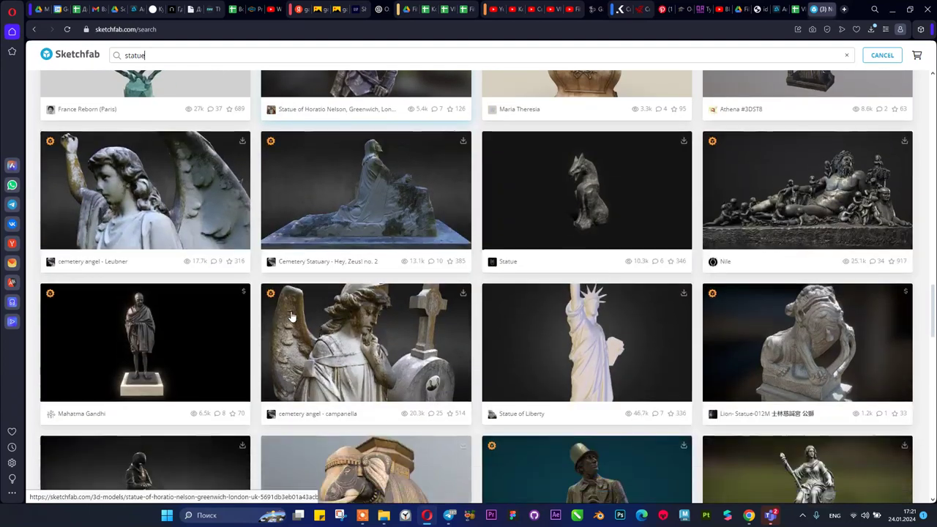
scroll(290, 315, "up", 15)
scroll(290, 315, "up", 5)
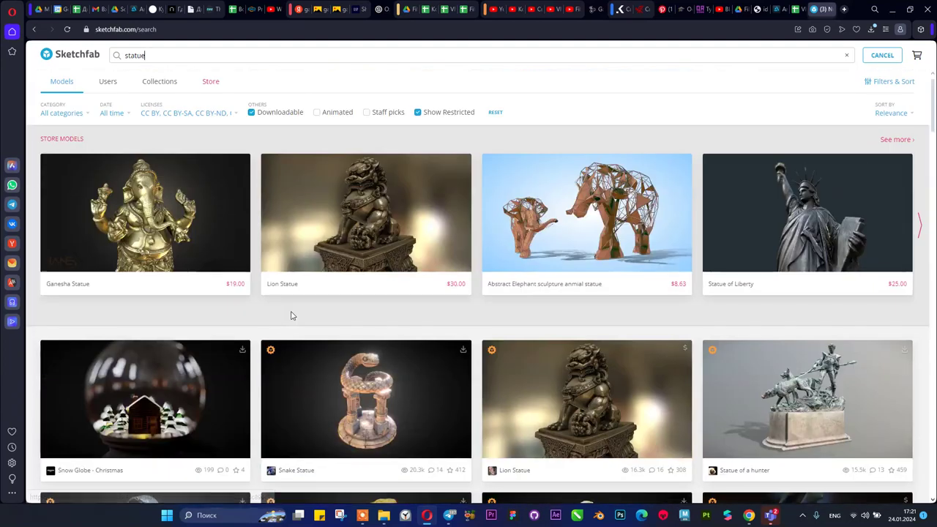
- Leave the statue search and reopen the Sketchfab feed page from the browser's start page
left_click(36, 31)
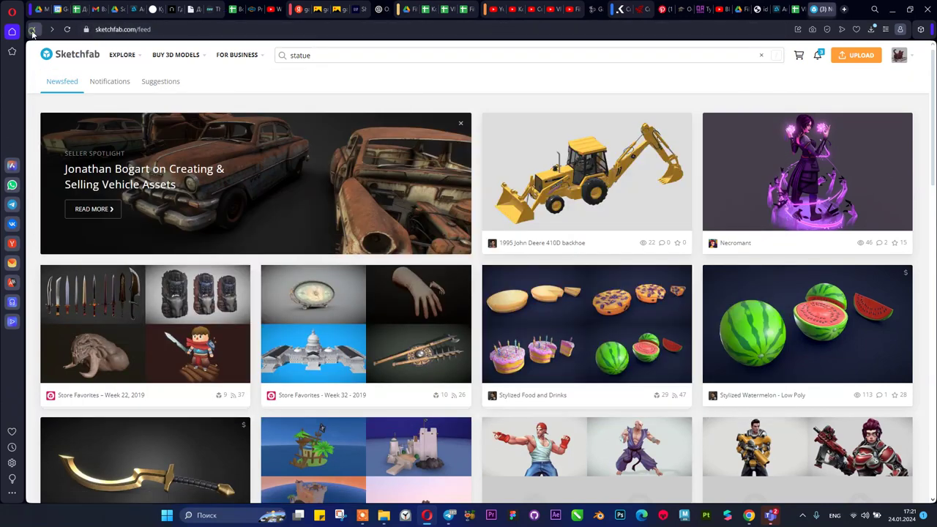
left_click(32, 30)
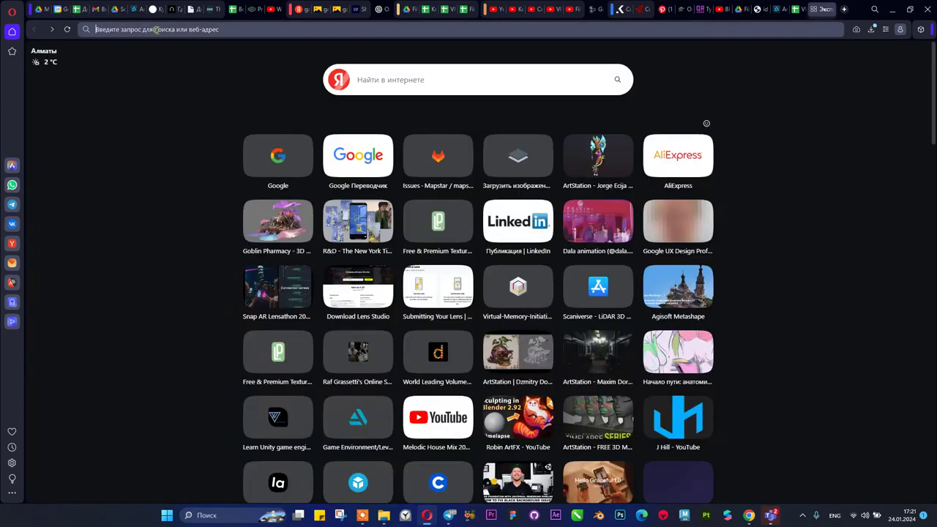
left_click(156, 29)
type("sketchfab")
key("Return")
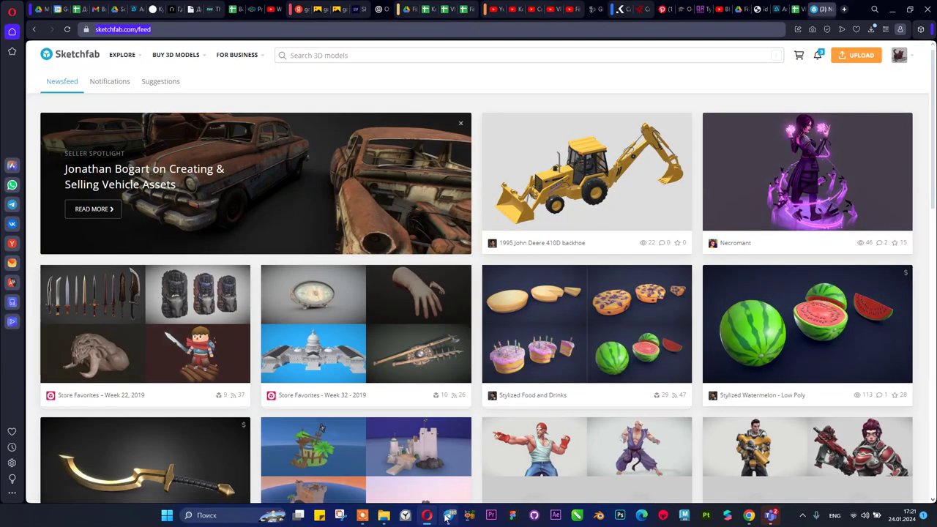
left_click(448, 515)
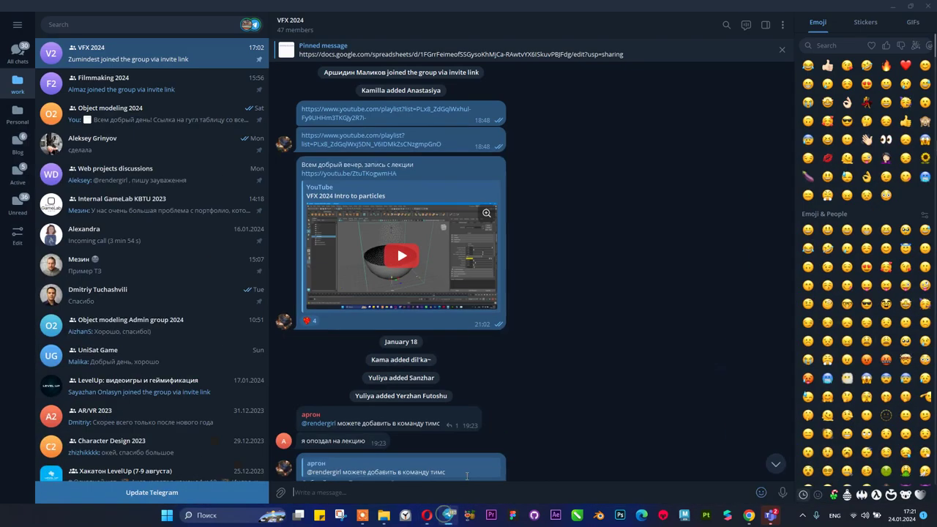
left_click(775, 465)
type("https://sketchfab.com/feed")
key("Return")
left_click(449, 515)
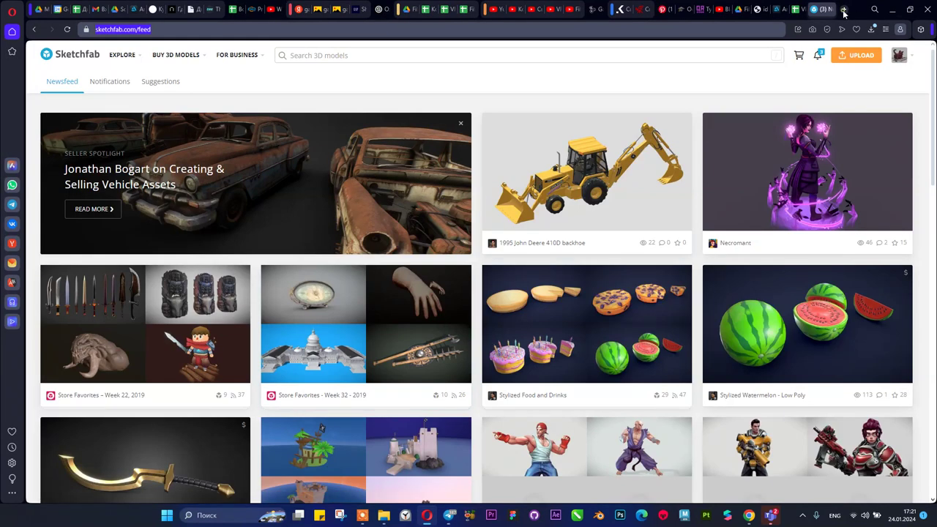
- Open the TurboSquid site in a new browser tab and search its 3D models for "snow globe"
left_click(844, 10)
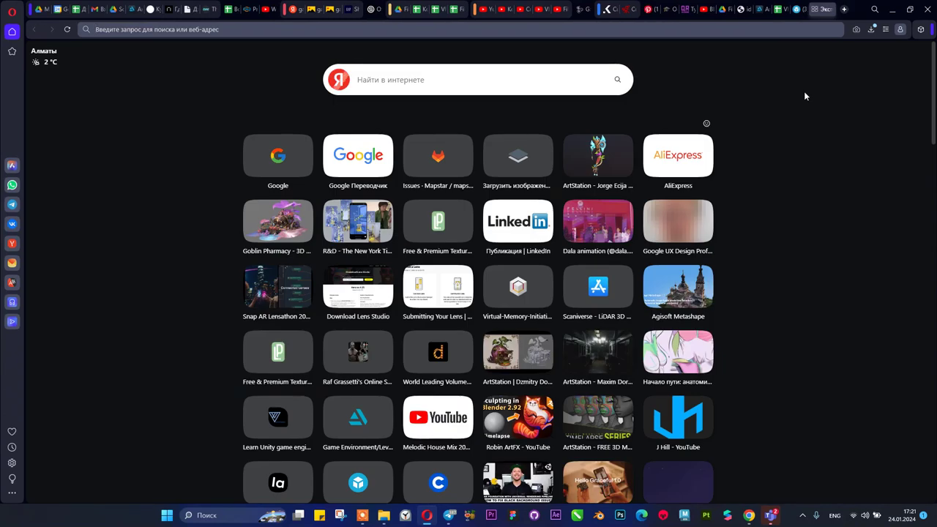
type("tur")
key("Return")
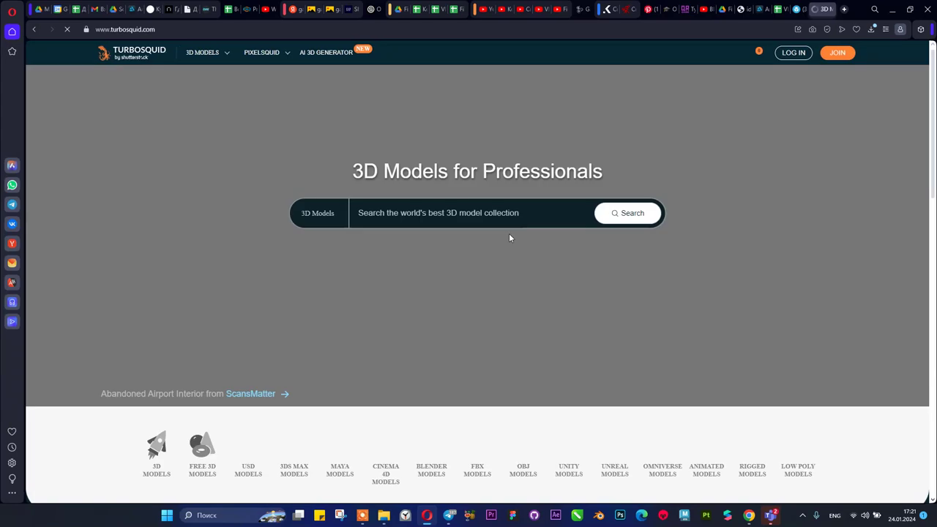
left_click(393, 217)
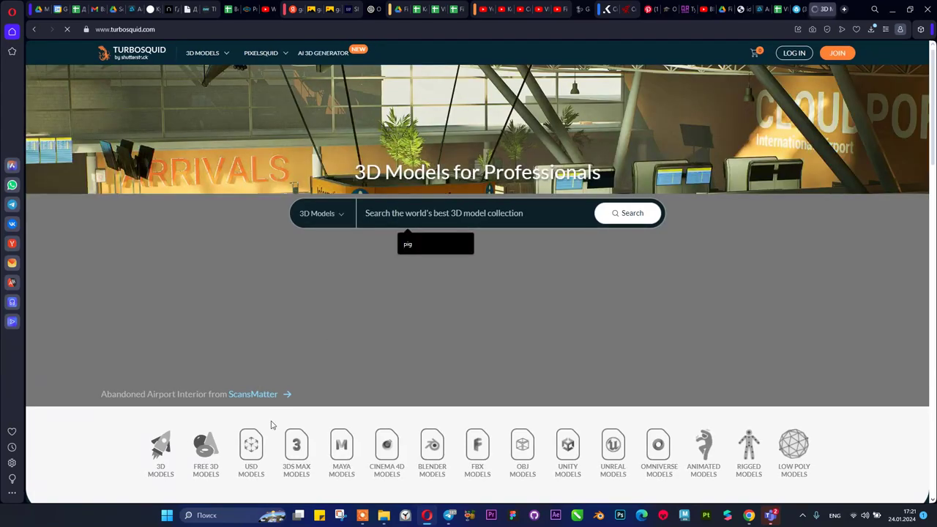
left_click(434, 213)
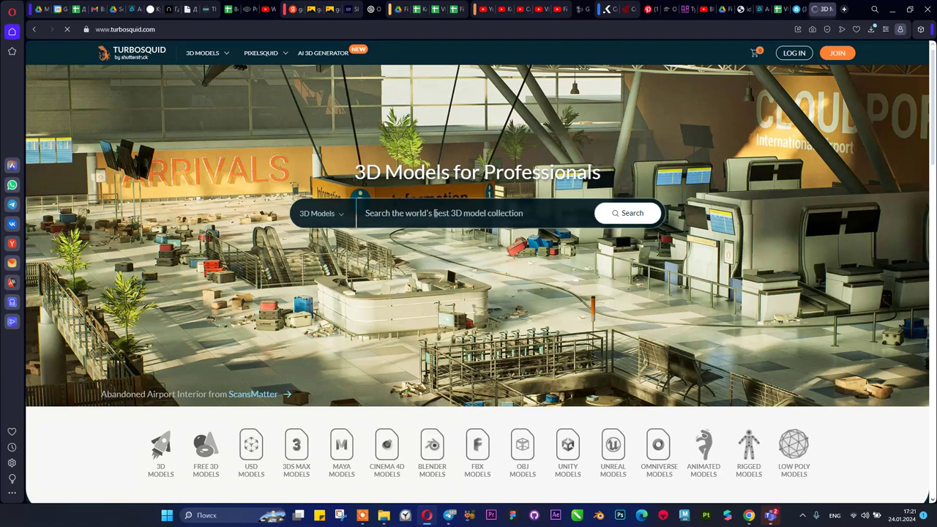
type("snow globe")
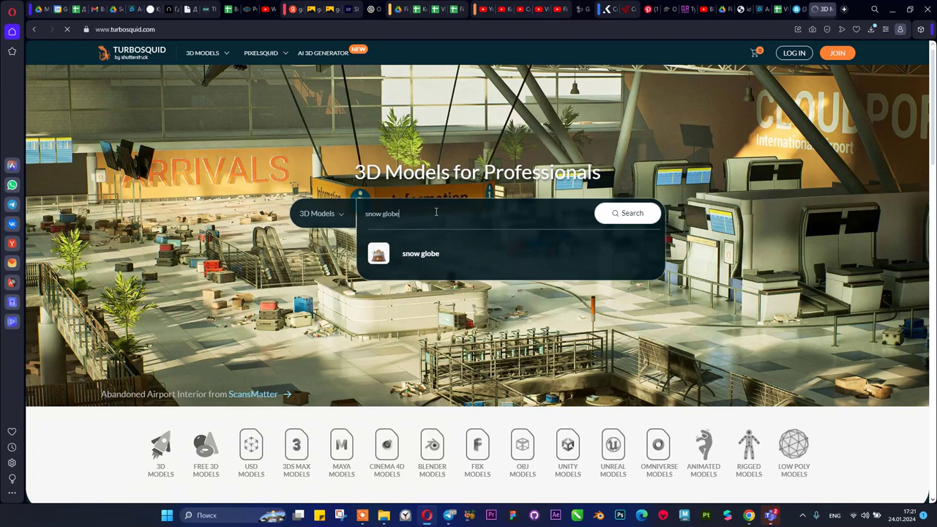
key("Return")
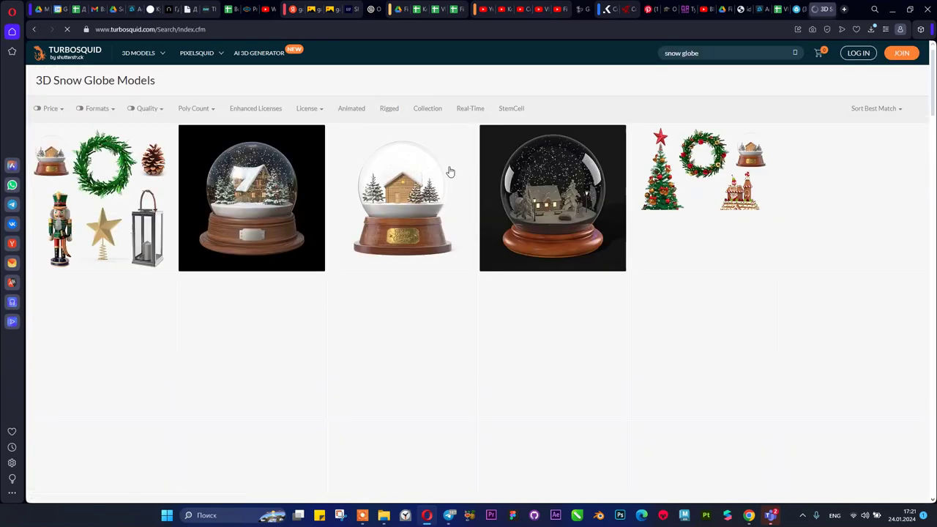
- Look through TurboSquid's snow globe models and compare the scenes inside the globes
scroll(319, 139, "down", 1)
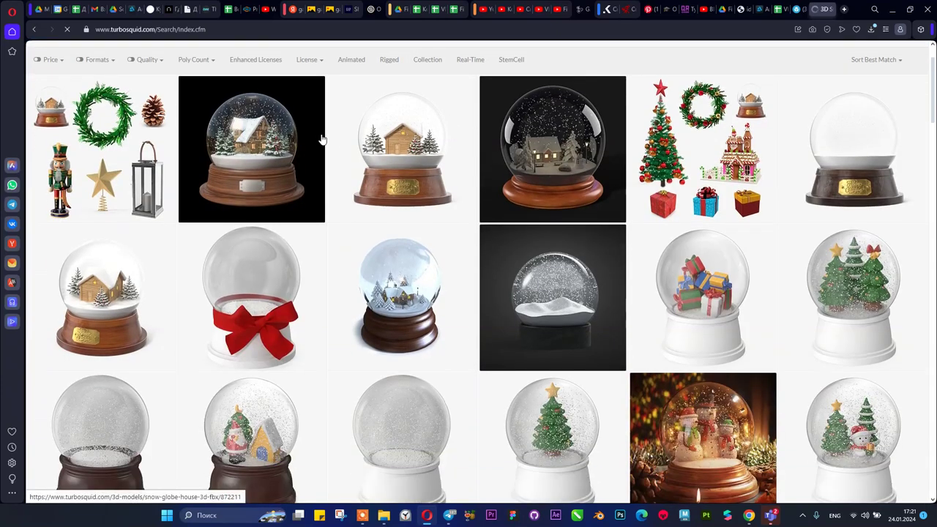
scroll(320, 138, "down", 1)
scroll(320, 138, "down", 3)
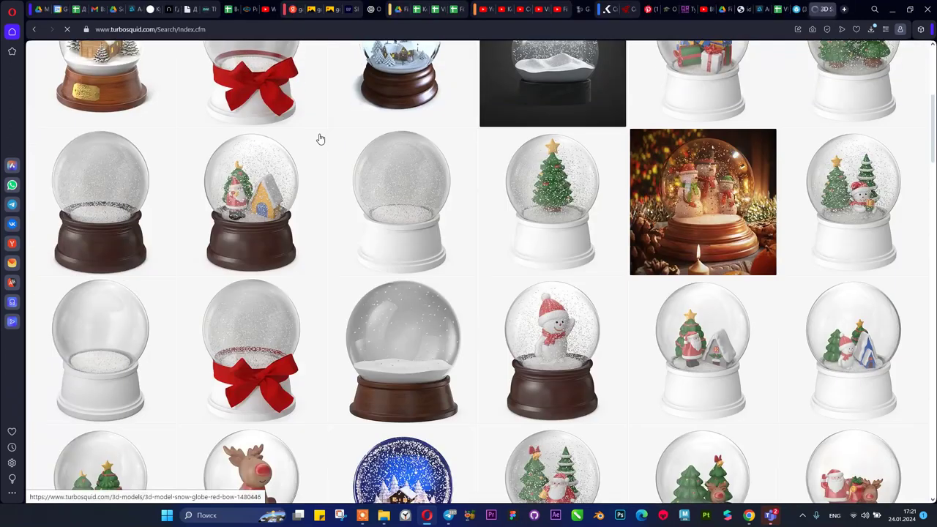
scroll(319, 139, "up", 1)
scroll(319, 138, "down", 1)
scroll(319, 139, "down", 7)
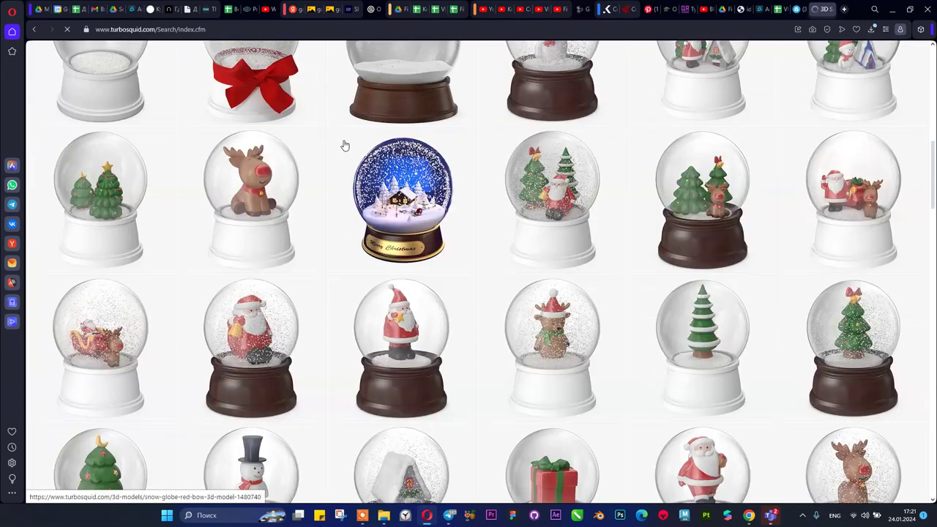
scroll(459, 181, "down", 3)
scroll(459, 181, "up", 1)
scroll(459, 181, "down", 8)
scroll(459, 179, "down", 3)
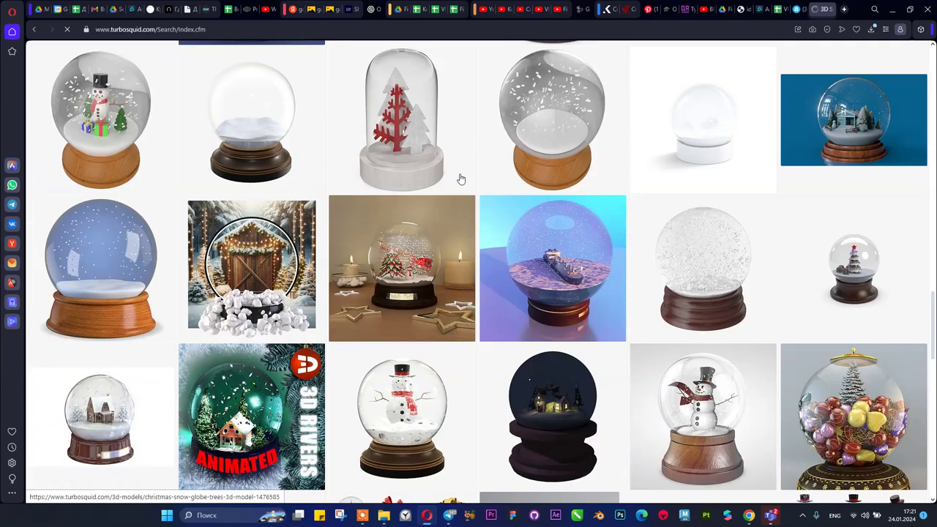
scroll(454, 178, "up", 20)
scroll(251, 254, "down", 10)
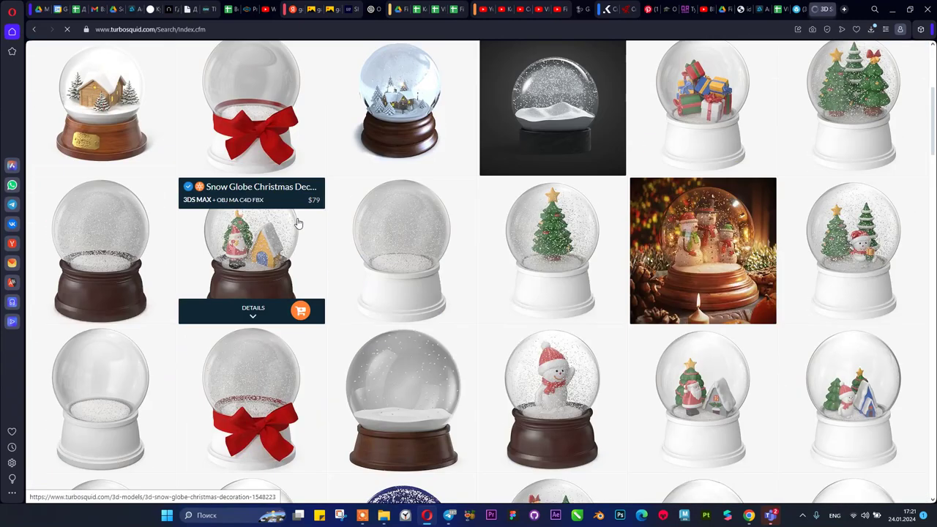
scroll(295, 213, "down", 2)
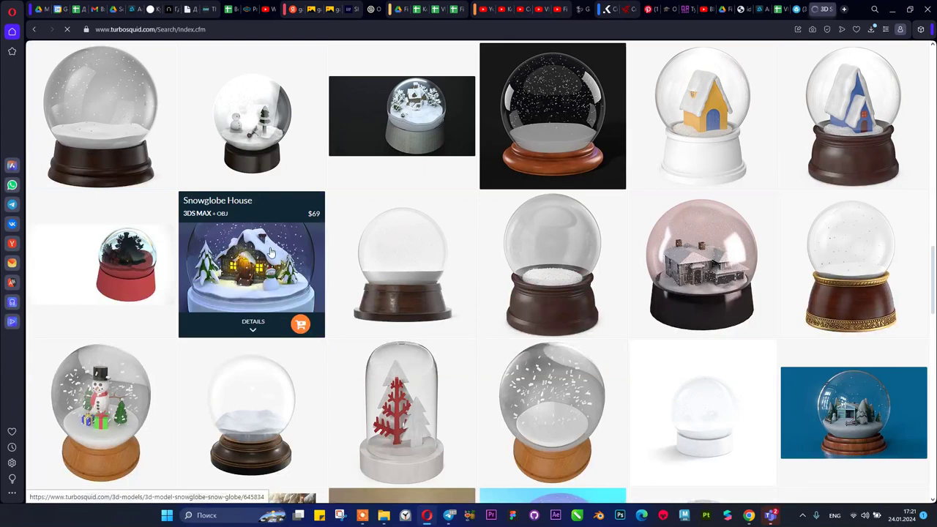
- Return to the Sketchfab tab, search for "snow globe" and limit the results to downloadable models
key("ctrl+shift+Tab")
scroll(617, 183, "down", 3)
left_click(317, 53)
type("snow ")
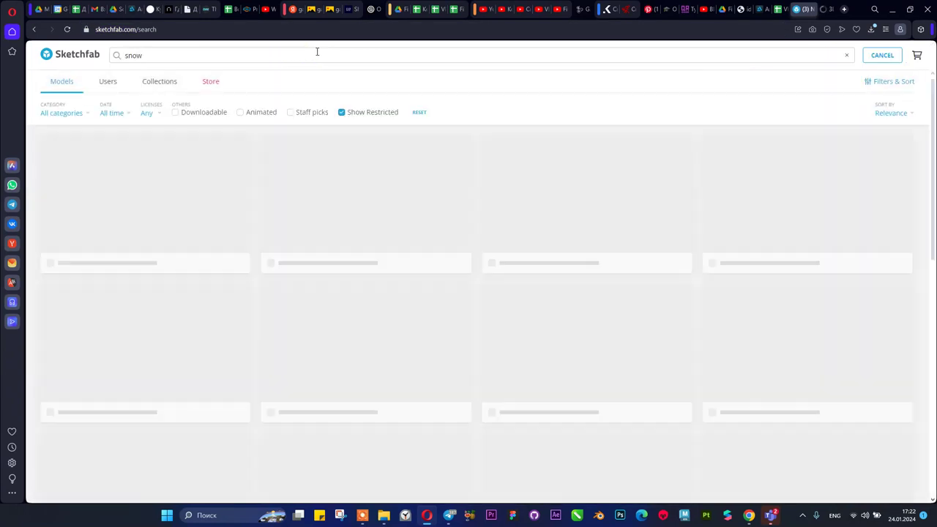
type("globe")
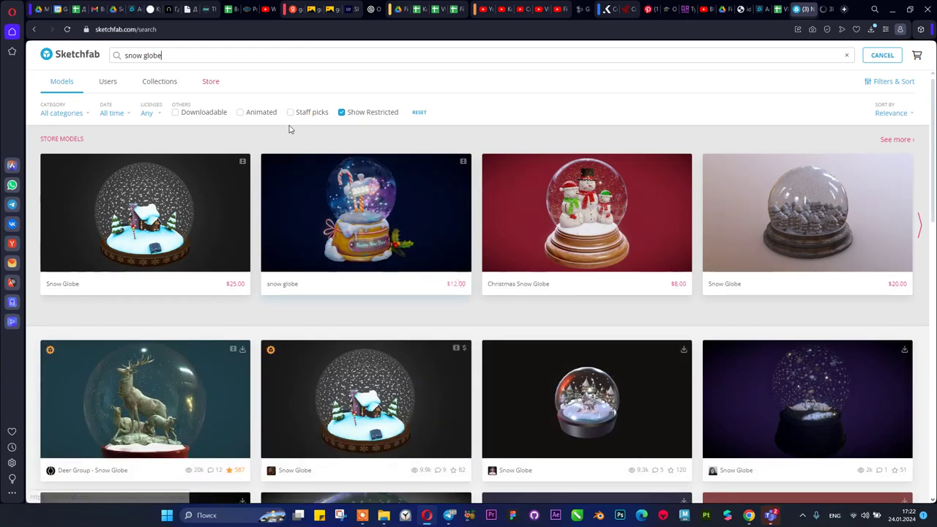
left_click(184, 112)
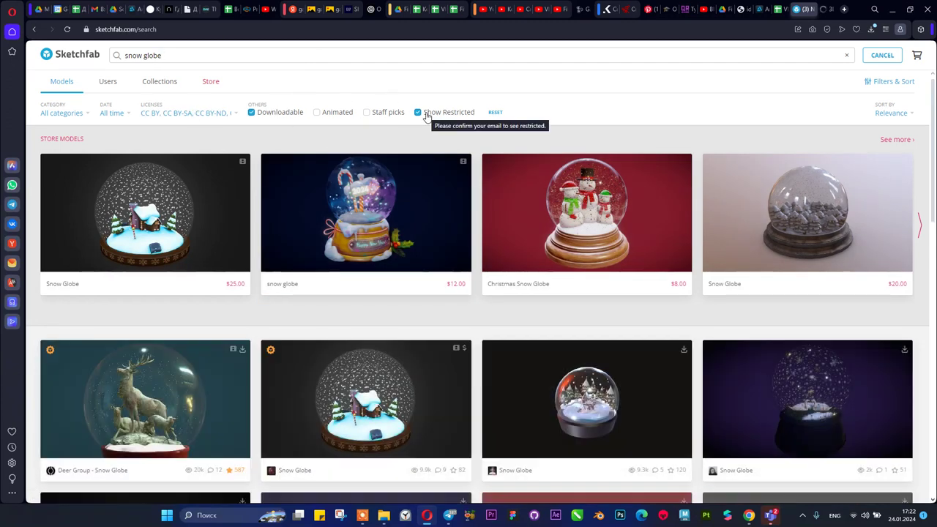
- Look through the first Sketchfab snow globes, open the one with the candy canes and close its page again
scroll(413, 241, "down", 3)
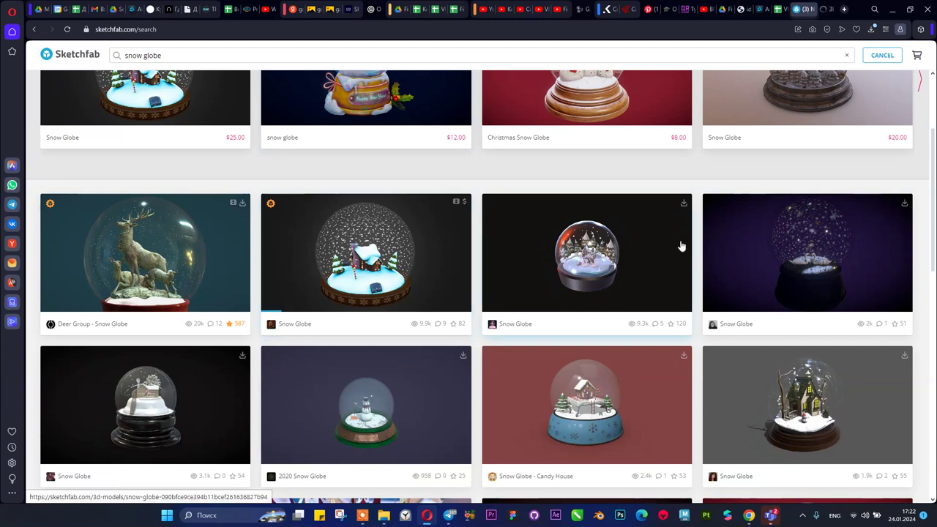
scroll(725, 256, "down", 5)
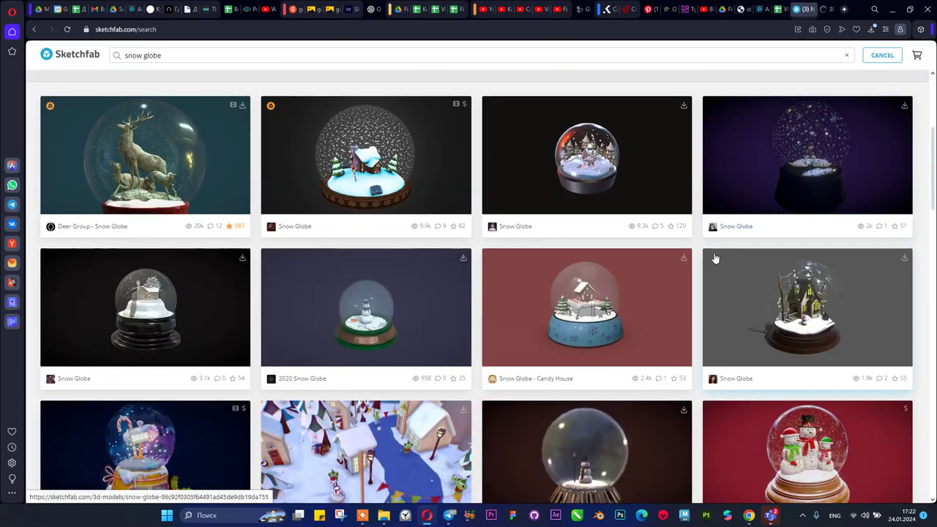
scroll(713, 253, "down", 2)
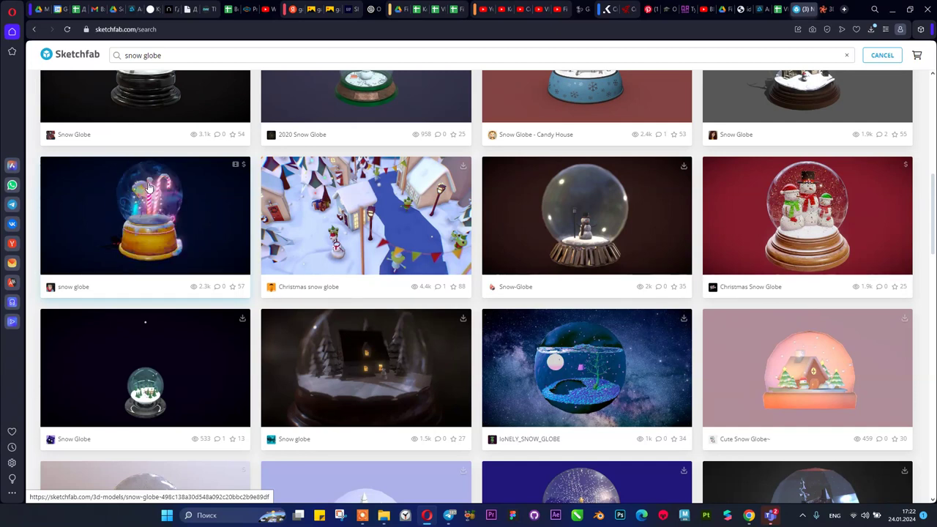
left_click(183, 203)
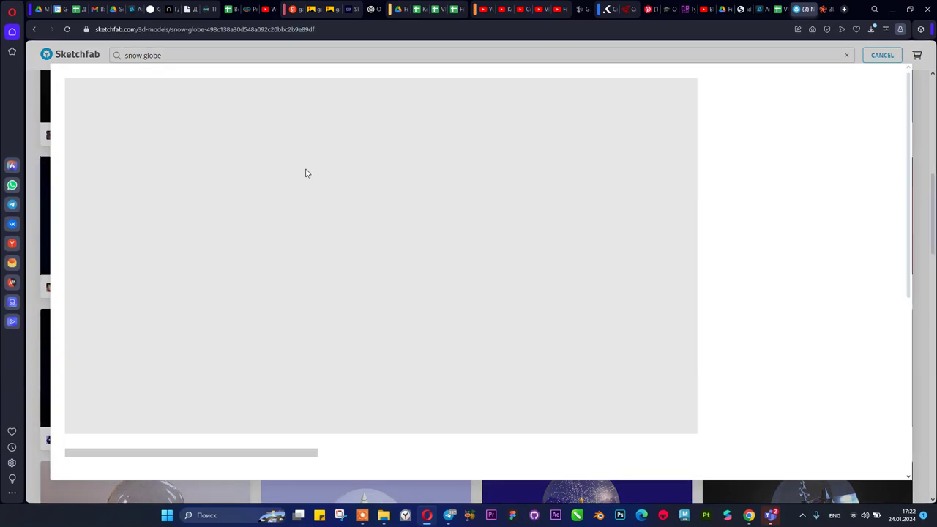
left_click(876, 90)
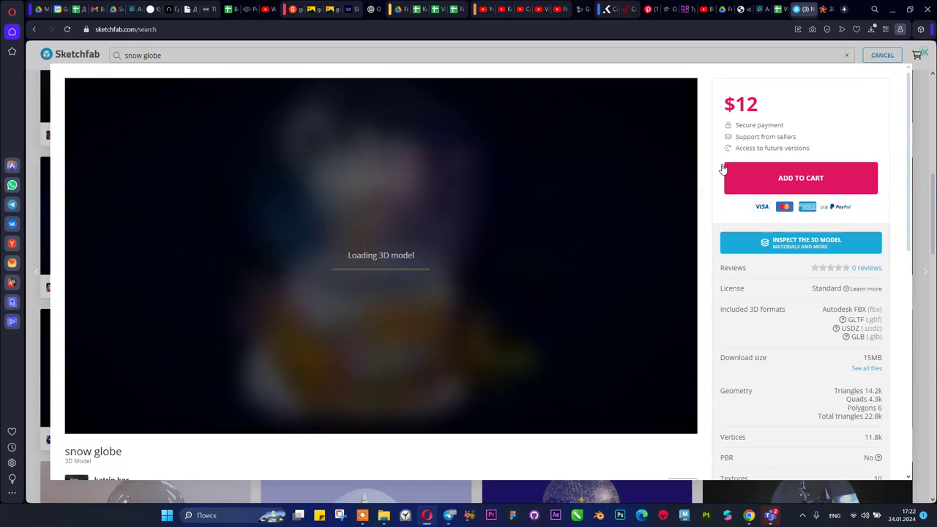
- Look through the remaining Sketchfab snow globe results and return to the start of the list
scroll(512, 243, "down", 5)
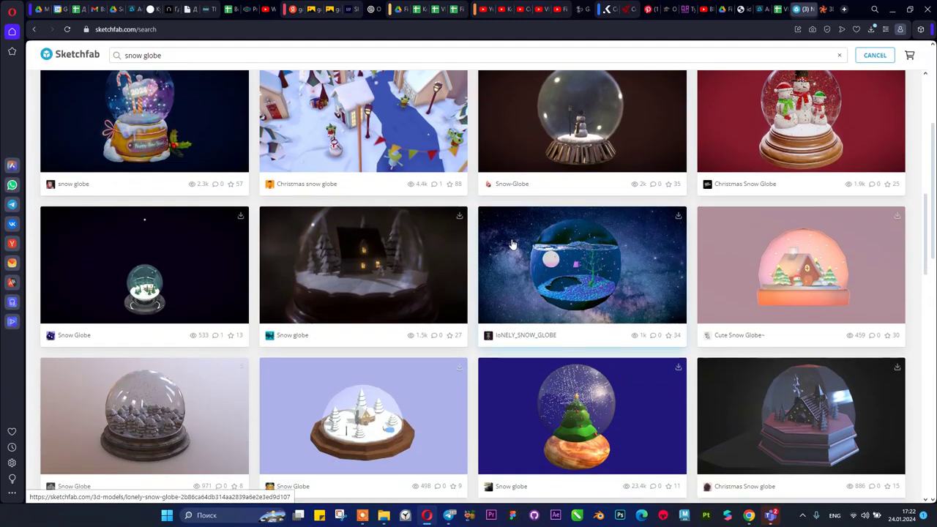
scroll(512, 243, "down", 2)
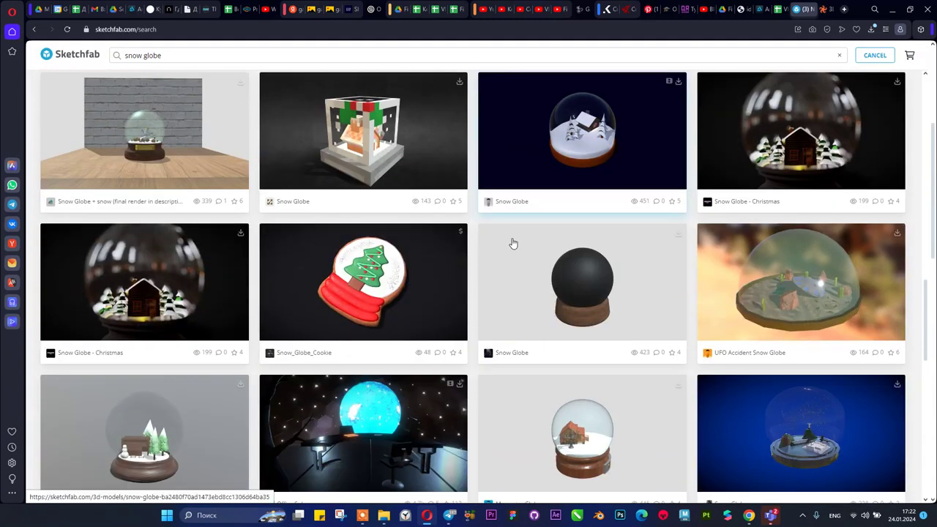
left_click(803, 515)
left_click(802, 515)
scroll(496, 303, "down", 2)
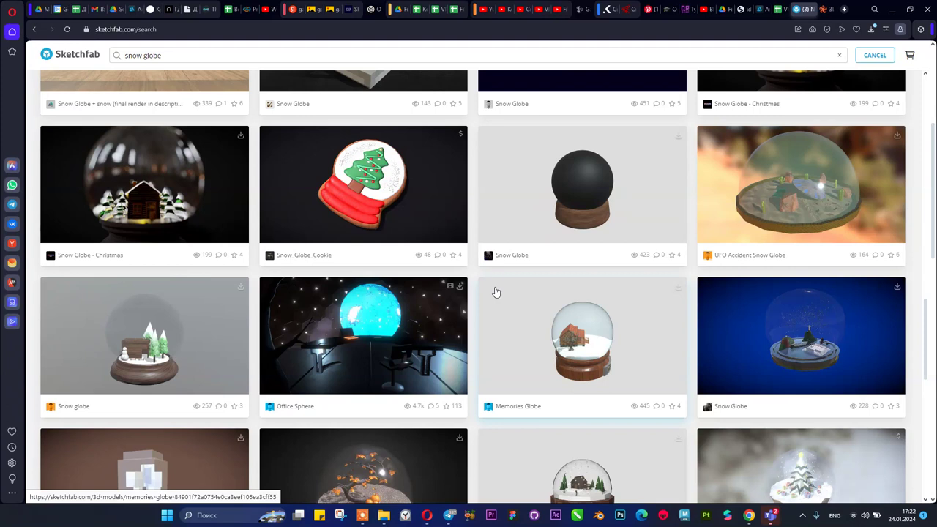
scroll(410, 366, "down", 2)
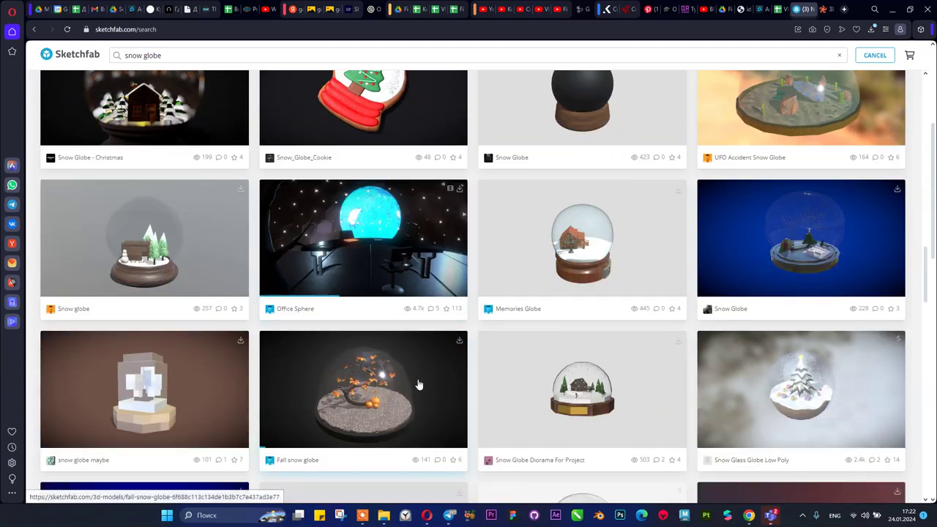
scroll(419, 384, "down", 2)
scroll(414, 298, "down", 7)
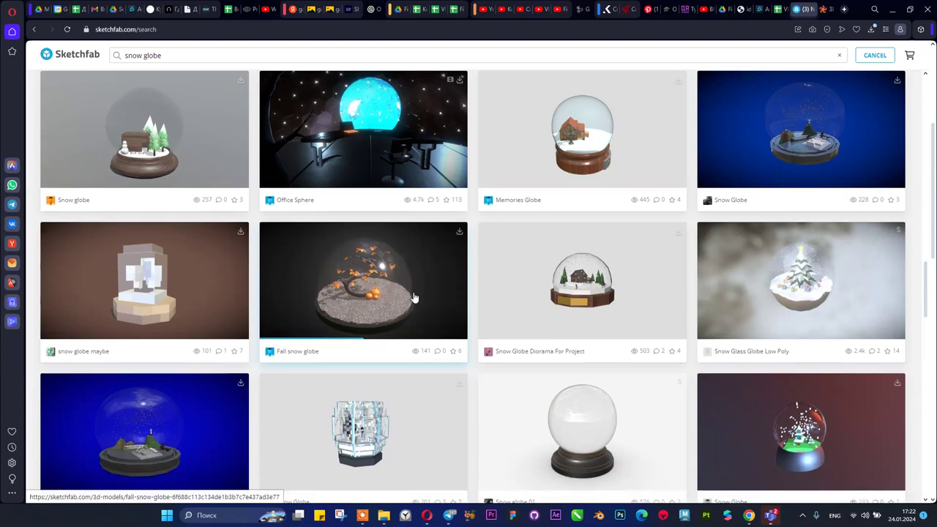
scroll(413, 298, "down", 8)
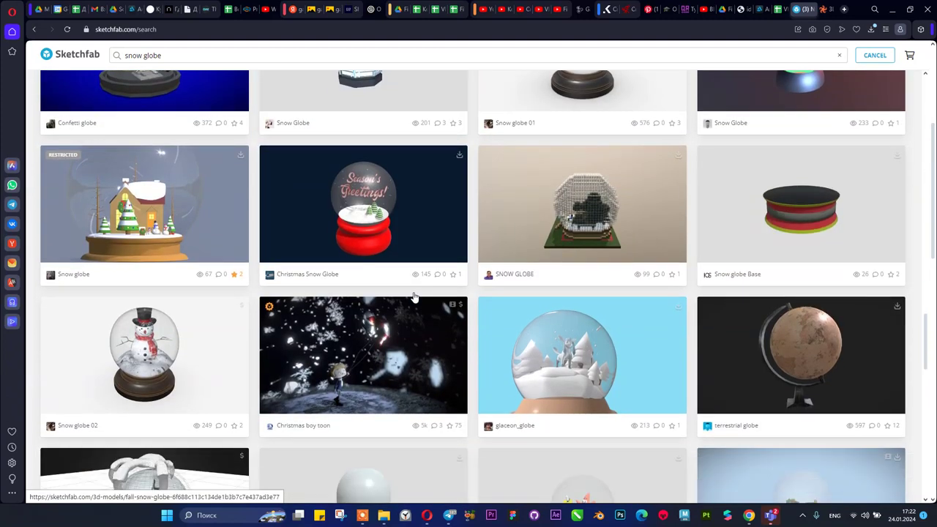
scroll(414, 298, "down", 12)
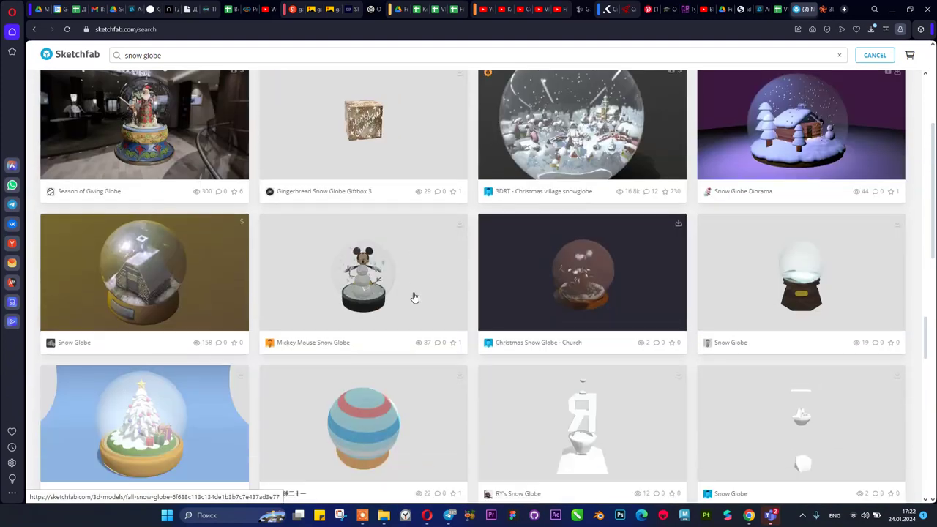
scroll(414, 298, "down", 4)
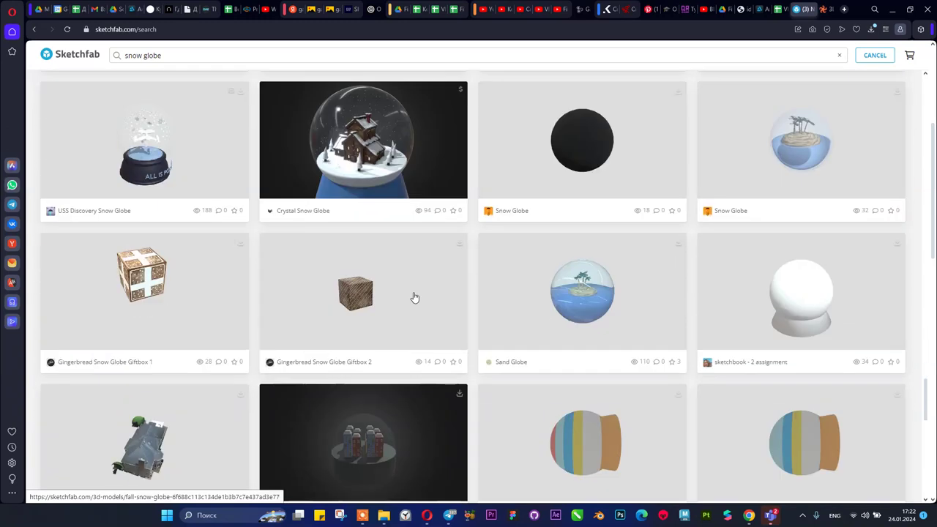
scroll(414, 297, "down", 12)
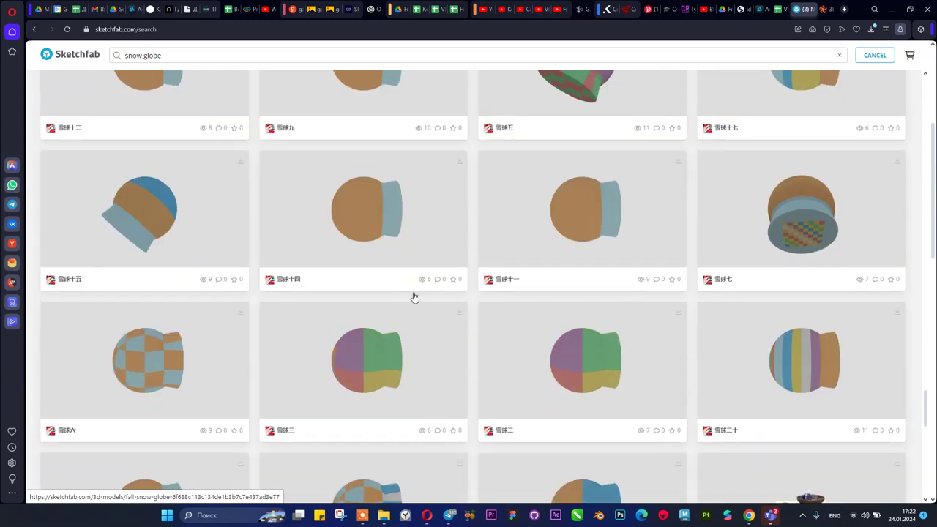
scroll(415, 293, "up", 13)
scroll(415, 293, "up", 20)
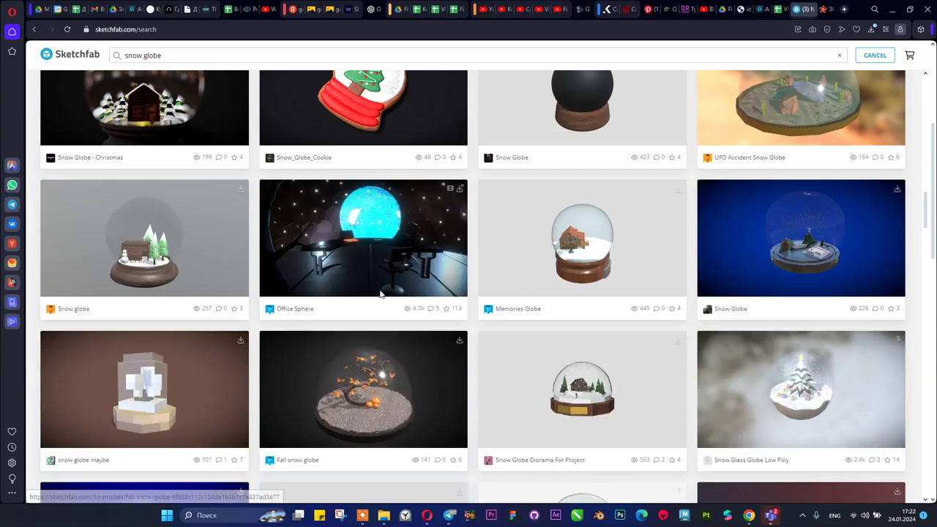
scroll(380, 291, "up", 20)
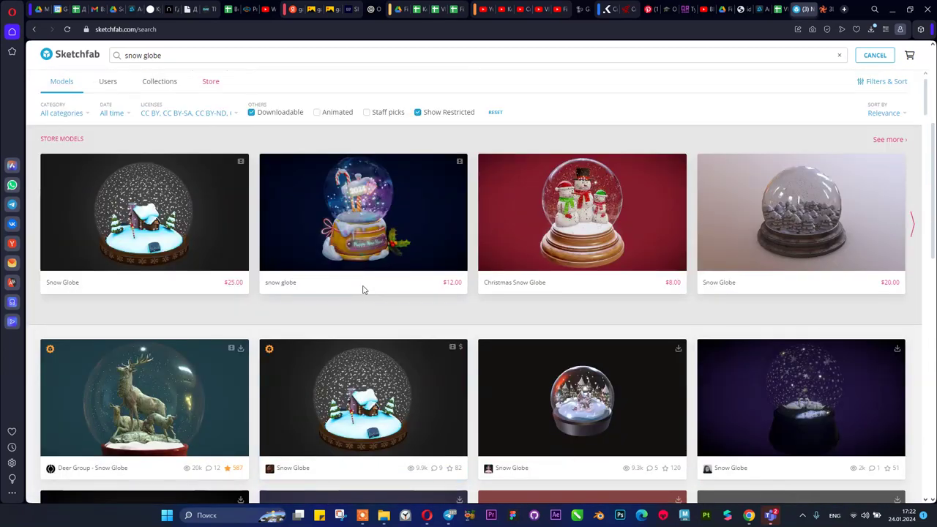
- Open the "Deer Group - Snow Globe" model and bring its details and download option into view
scroll(379, 313, "down", 1)
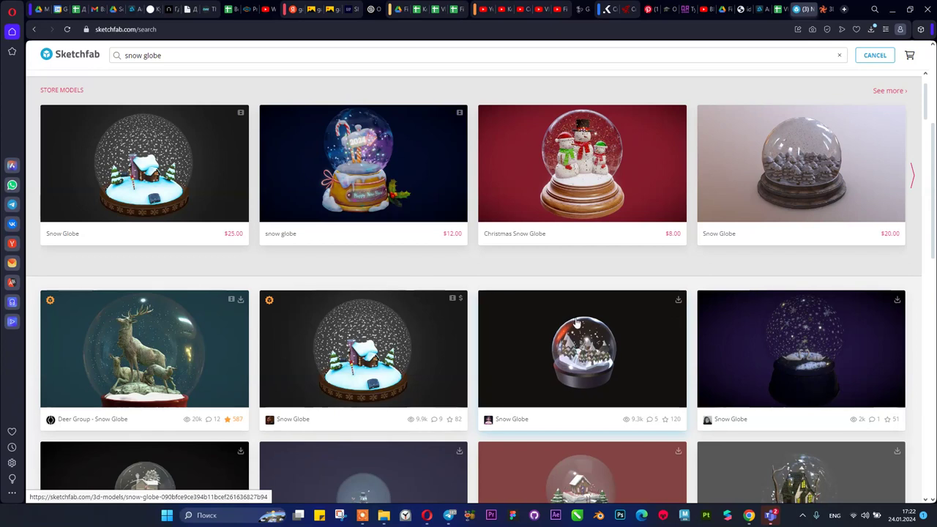
scroll(215, 213, "down", 1)
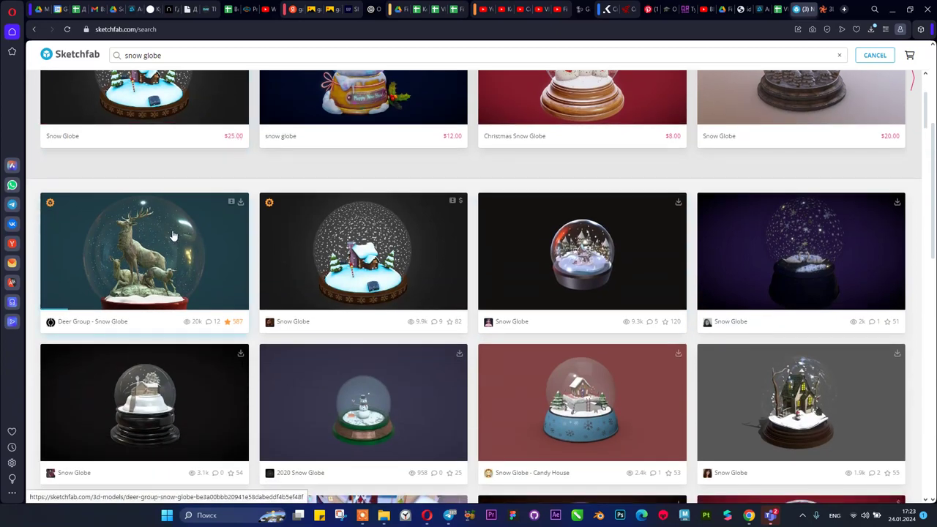
left_click(146, 240)
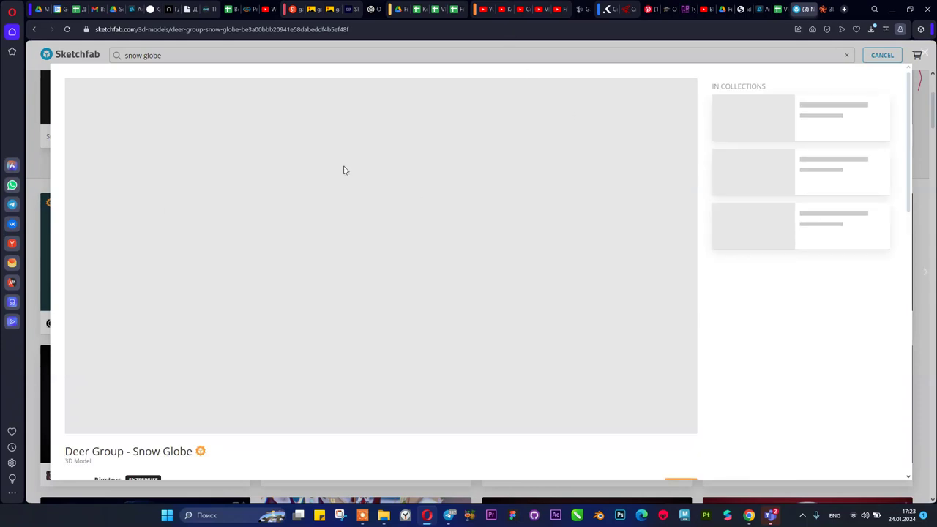
scroll(368, 219, "down", 1)
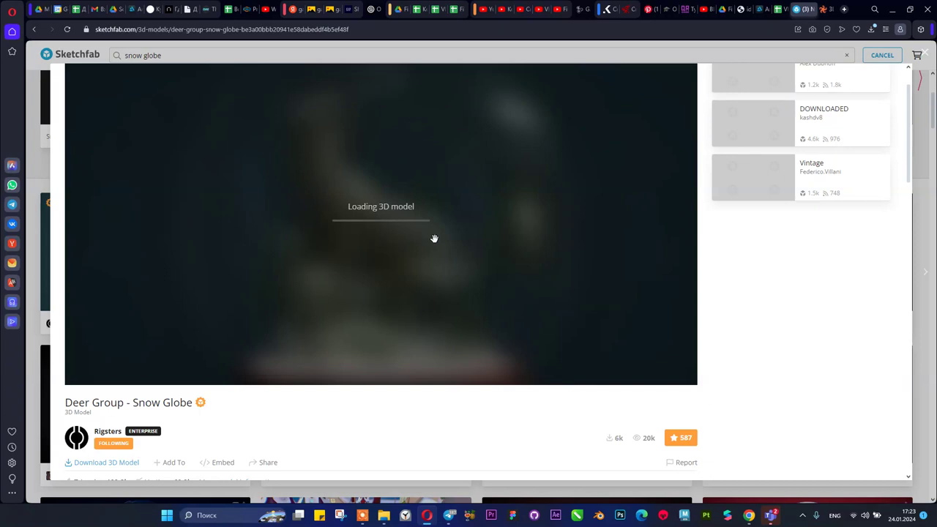
- Display the "Deer Group - Snow Globe" model as Wireframe in the Model Inspector and examine its mesh up close
scroll(363, 186, "down", 1)
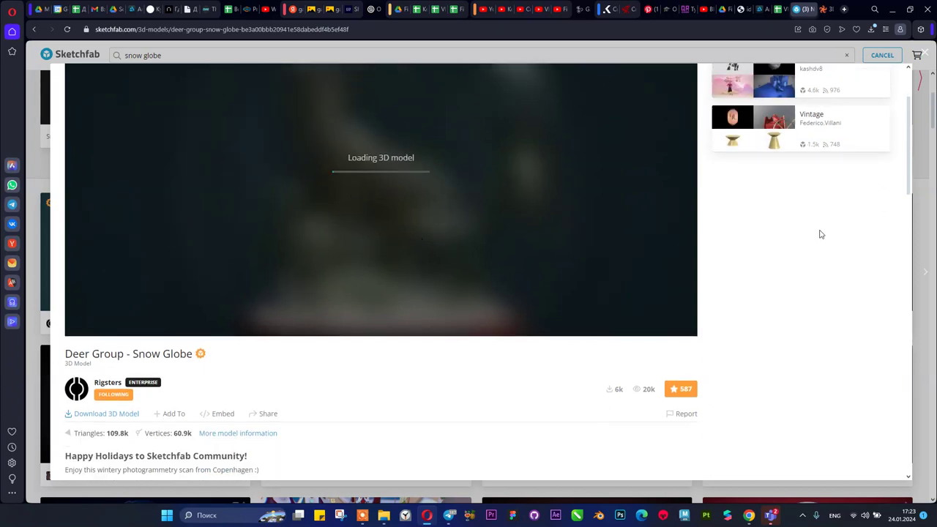
scroll(774, 256, "up", 2)
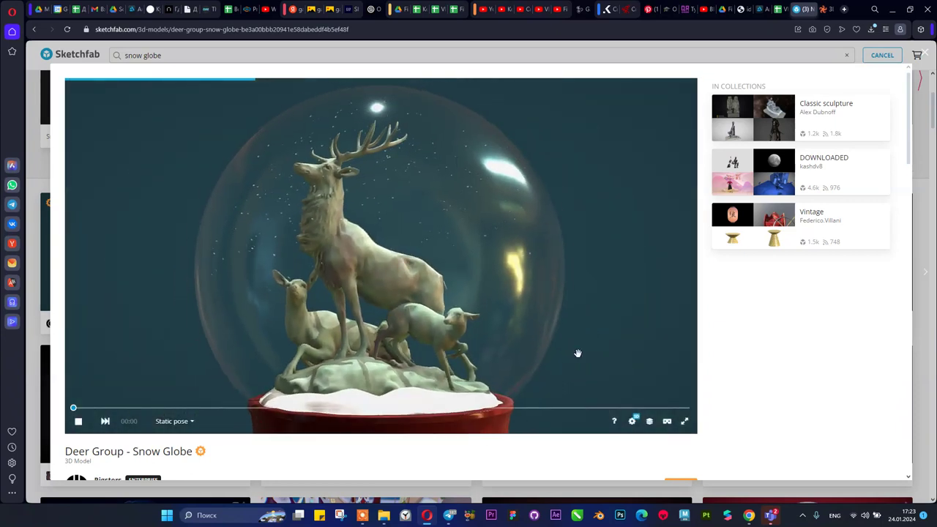
left_click(631, 424)
left_click(649, 421)
scroll(102, 359, "down", 1)
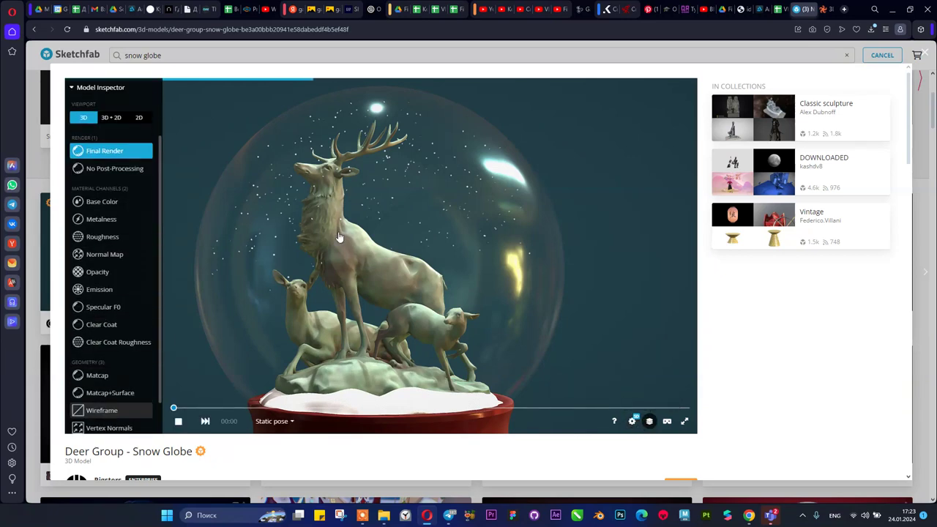
left_click(102, 411)
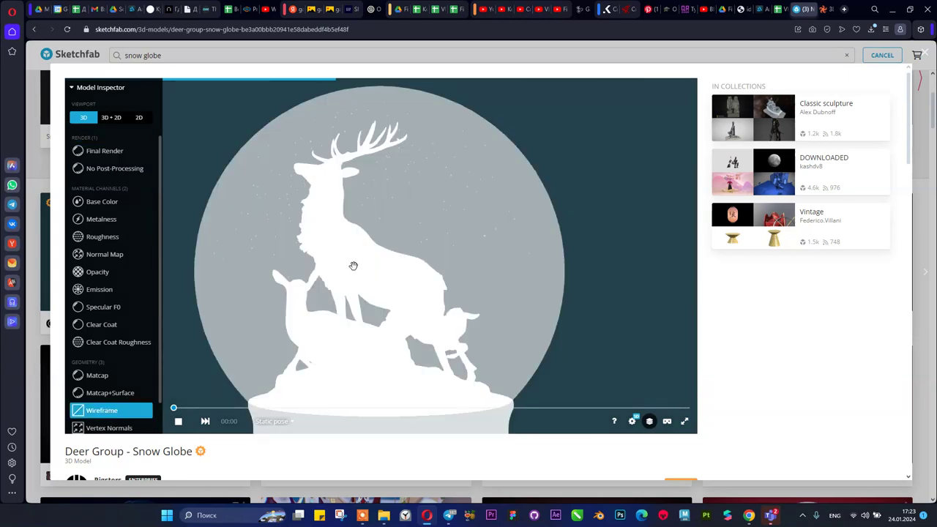
scroll(353, 265, "up", 5)
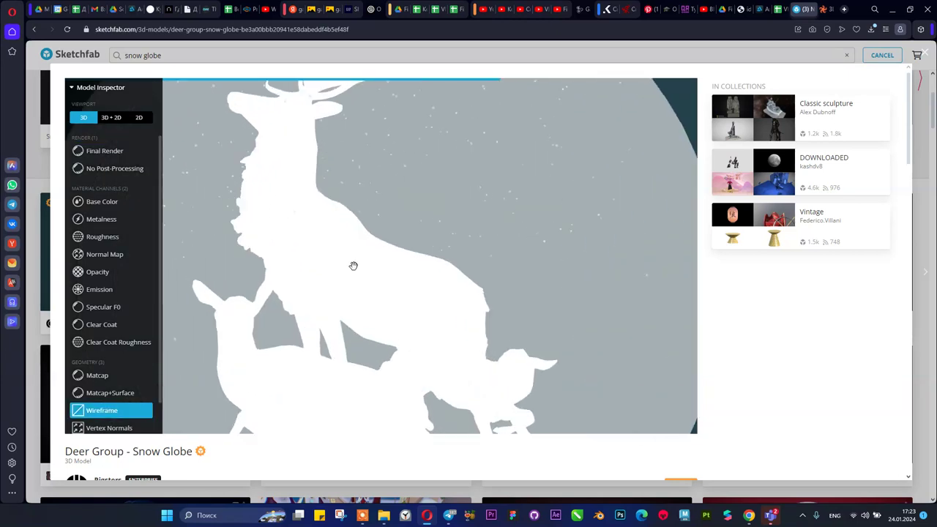
scroll(352, 266, "up", 5)
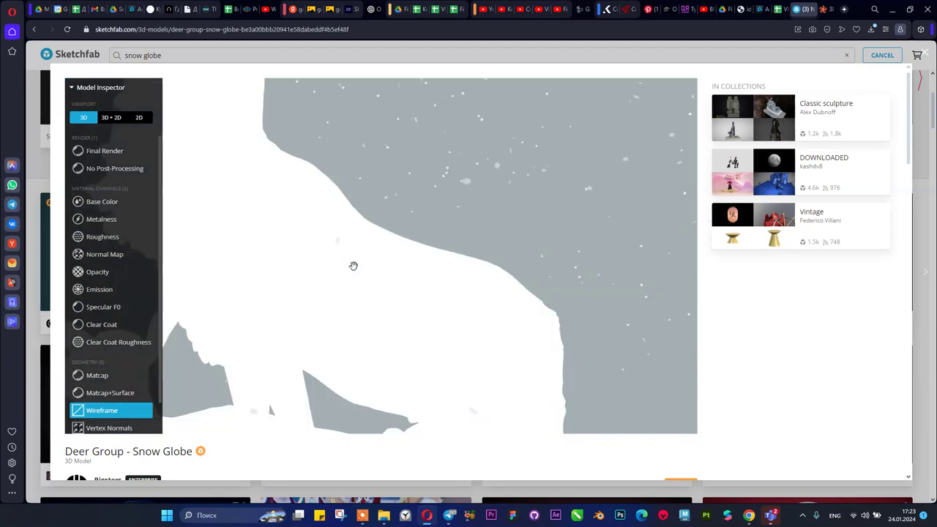
scroll(395, 223, "down", 5)
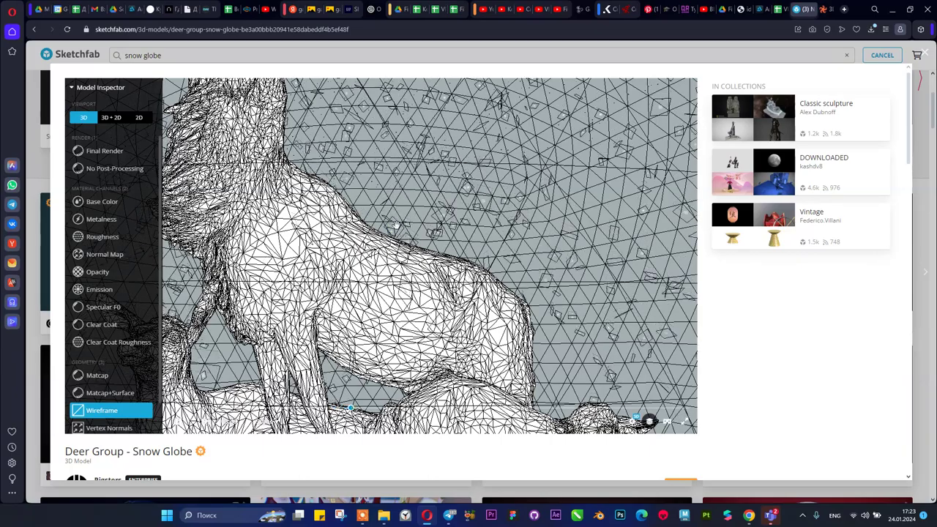
scroll(381, 256, "down", 2)
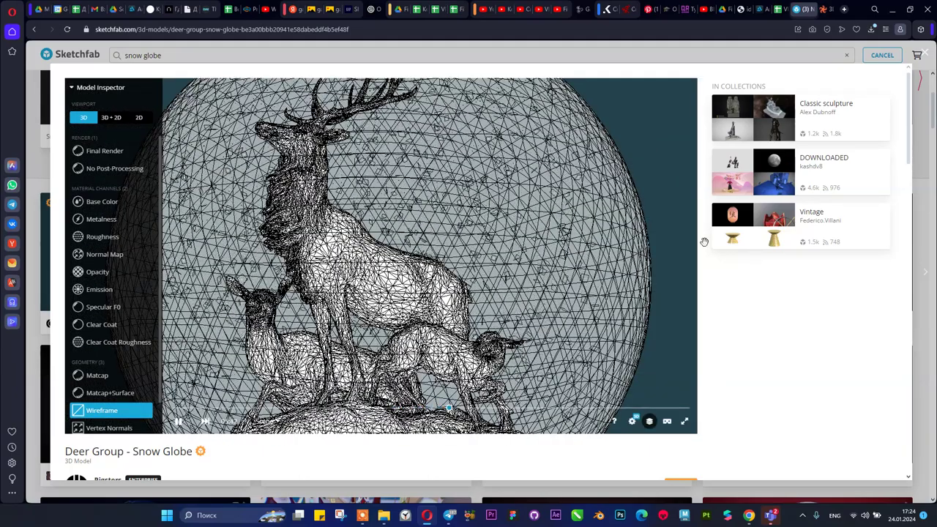
- Look through the deer model's description and the photo of the original sculpture, and return to the download option
scroll(770, 333, "down", 2)
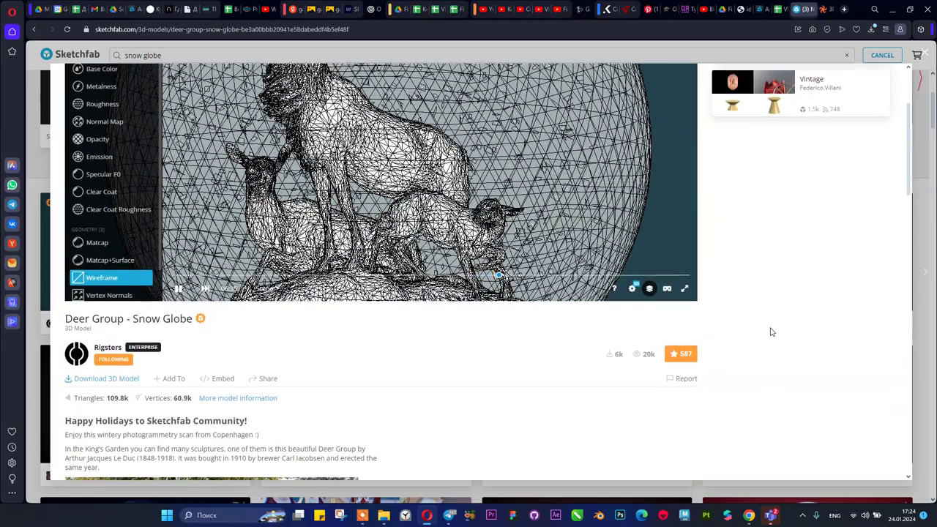
scroll(770, 332, "up", 2)
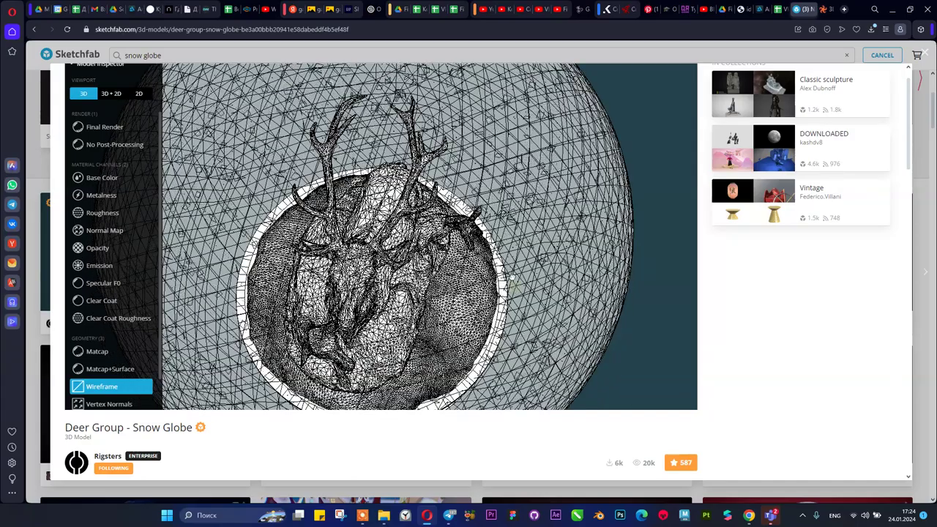
scroll(825, 294, "down", 3)
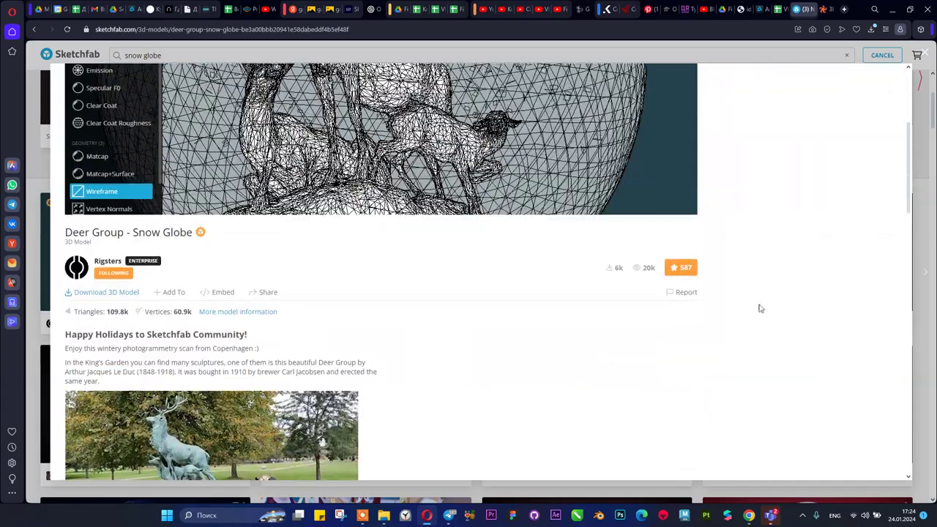
scroll(561, 314, "down", 2)
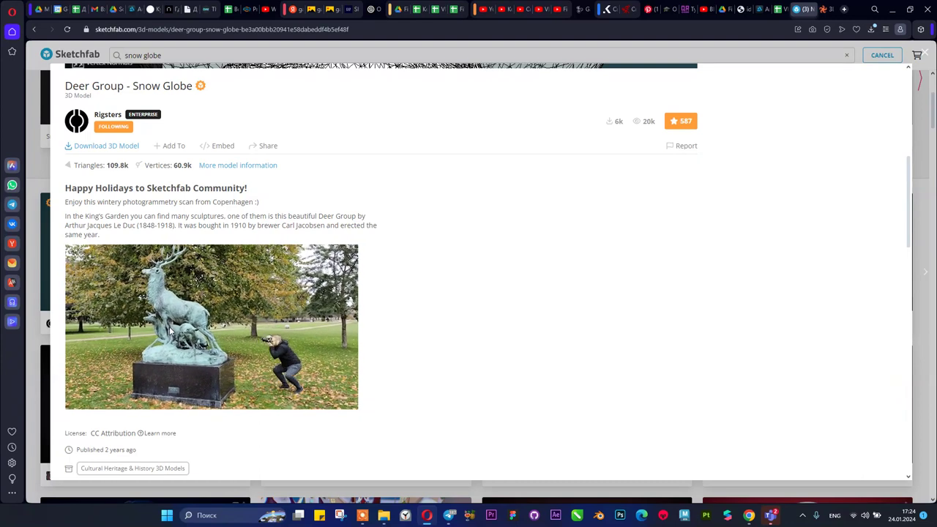
scroll(627, 247, "up", 2)
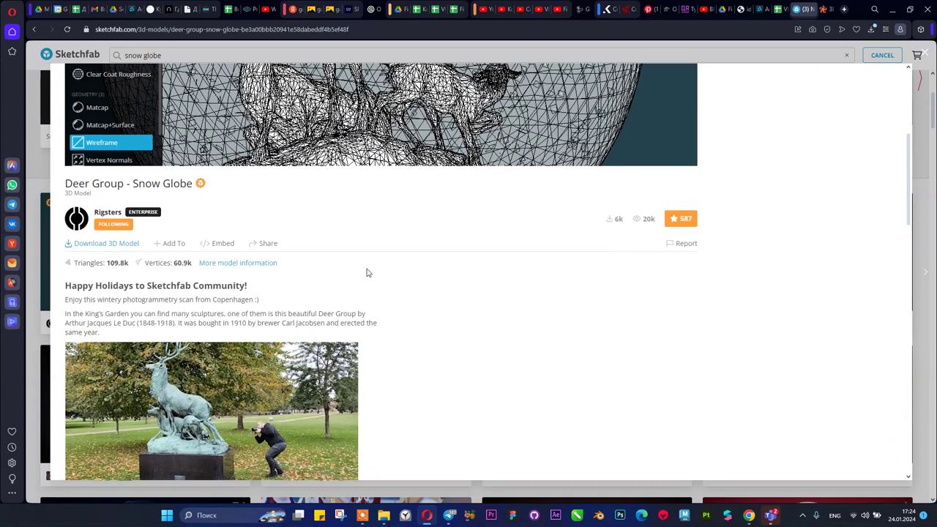
scroll(187, 331, "down", 1)
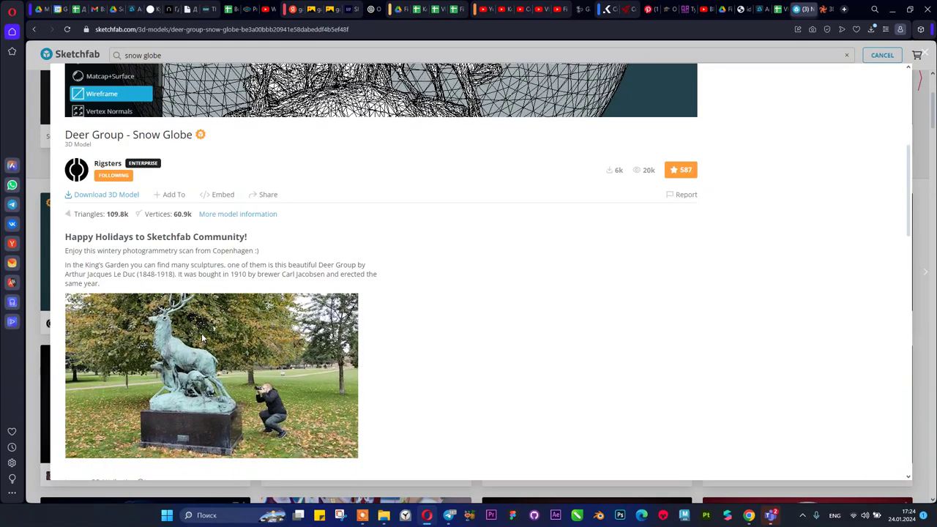
scroll(203, 338, "down", 3)
scroll(180, 245, "up", 4)
scroll(180, 253, "up", 3)
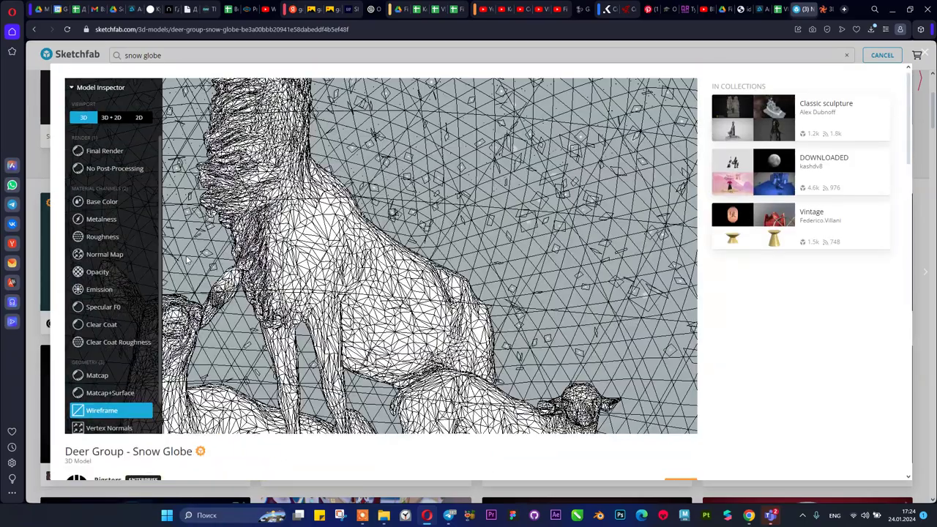
scroll(774, 273, "down", 1)
scroll(774, 274, "down", 3)
scroll(774, 274, "up", 3)
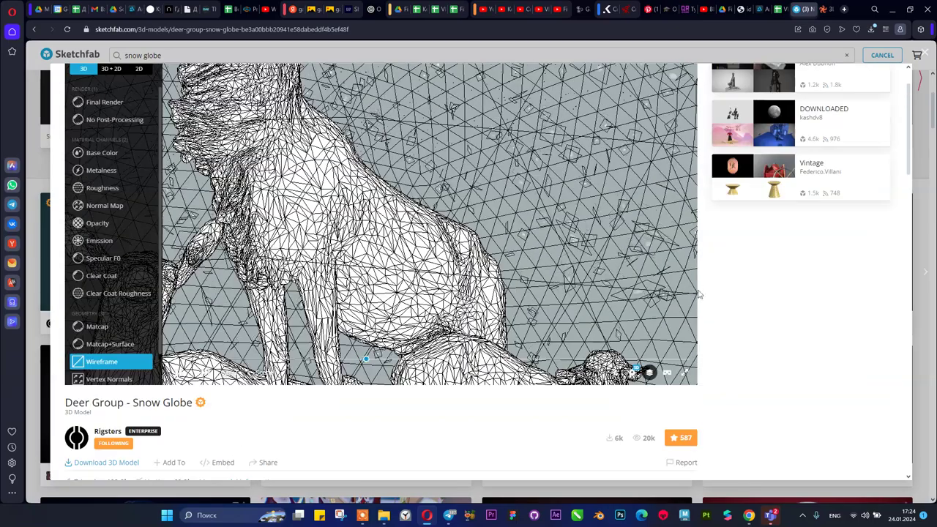
- Download the "Deer Group - Snow Globe" model in its original fbx format
left_click(105, 464)
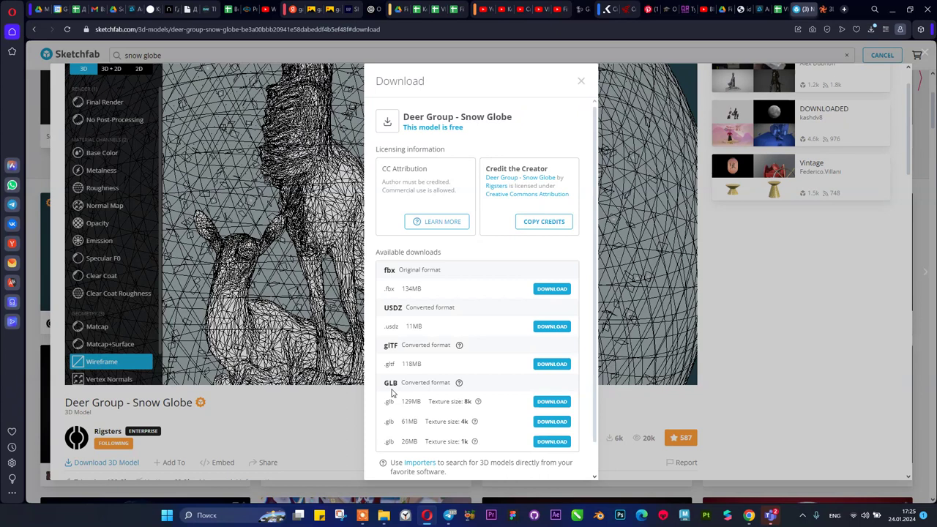
scroll(386, 291, "down", 1)
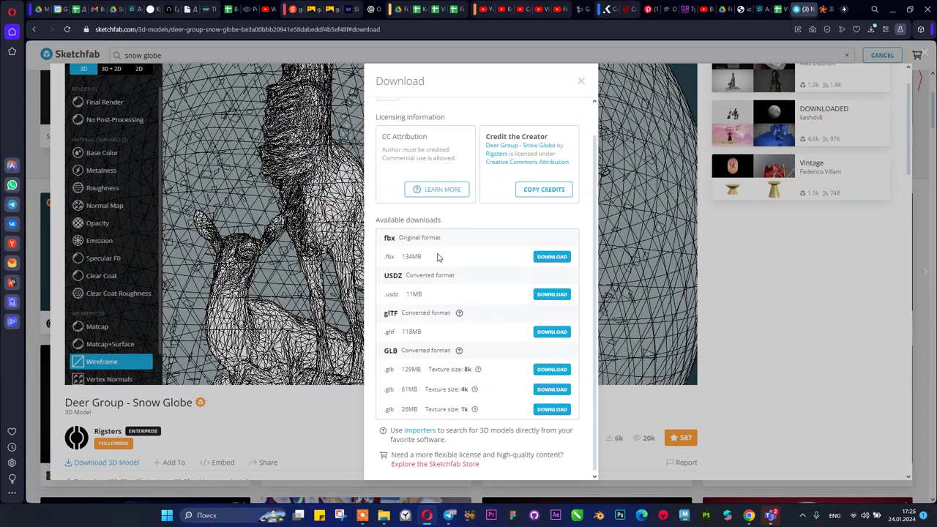
left_click(551, 257)
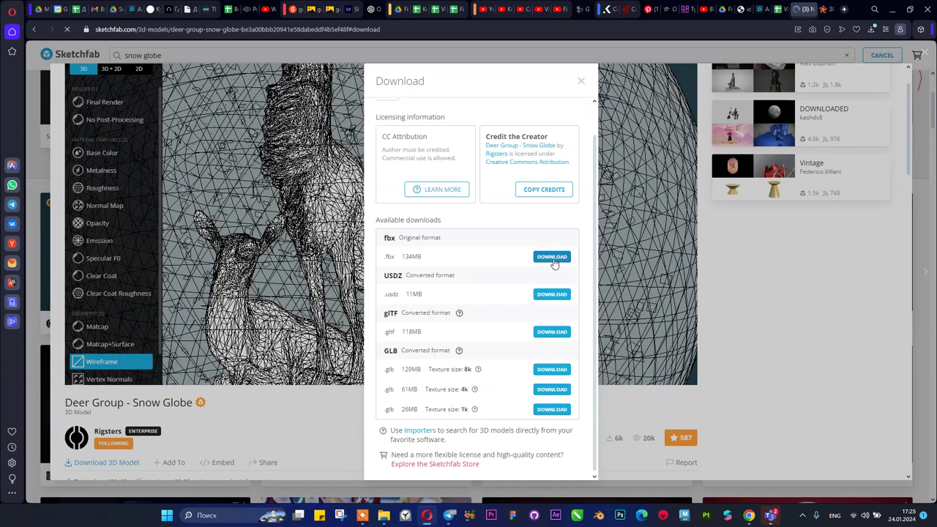
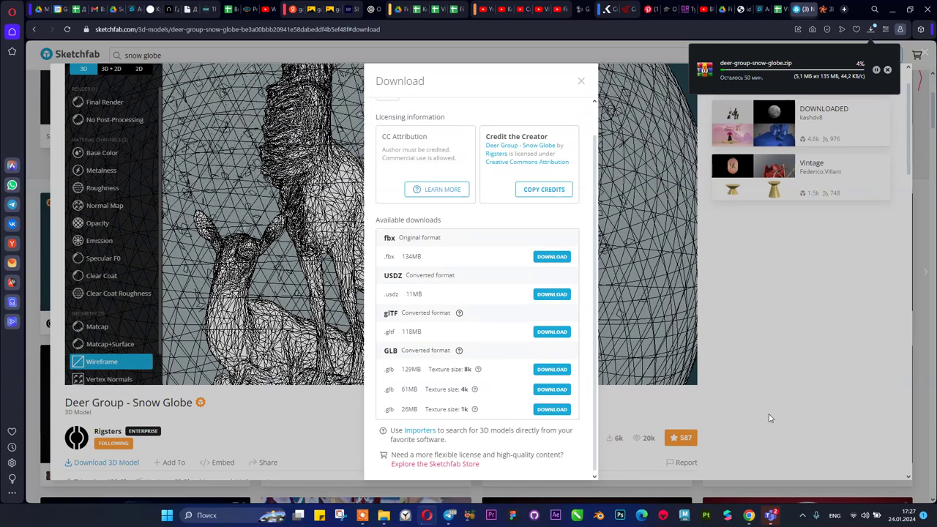
- Switch the computer's Wi-Fi connection from the KBTU network to the iPhone hotspot
left_click(864, 515)
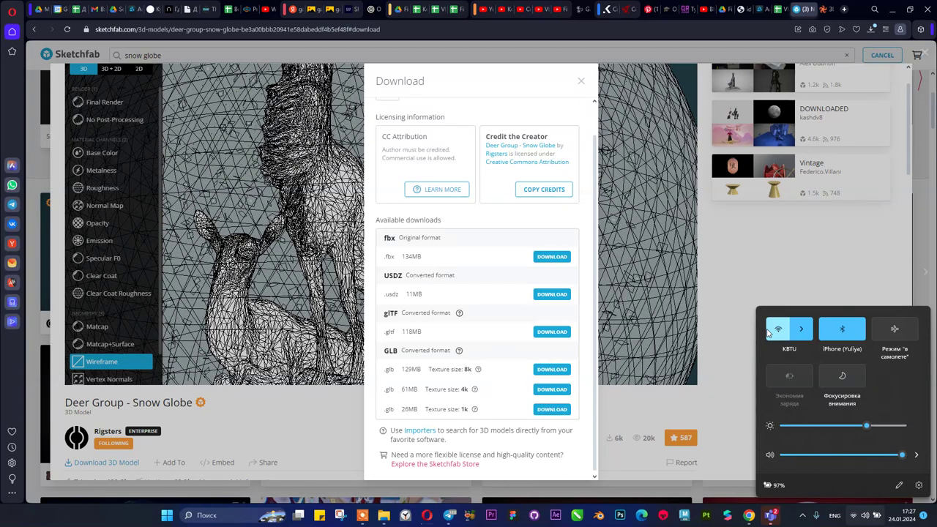
left_click(801, 329)
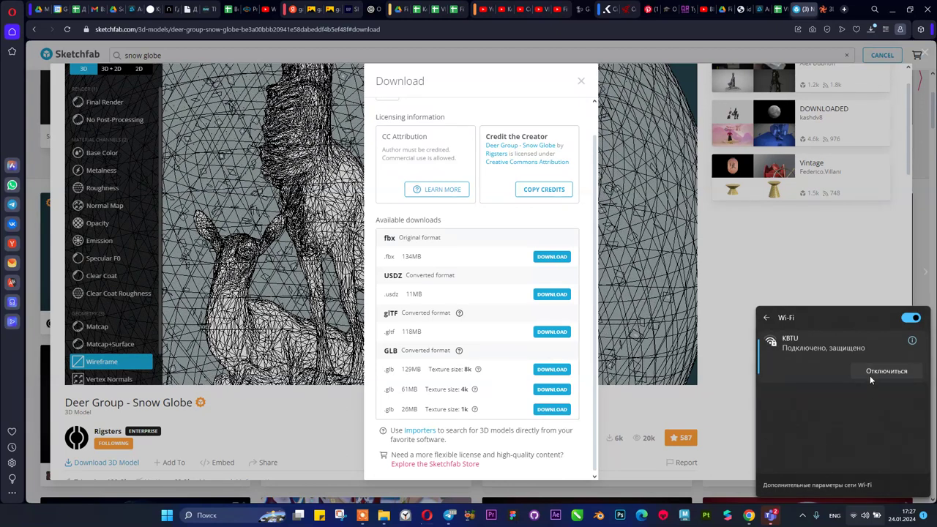
left_click(858, 398)
left_click(877, 411)
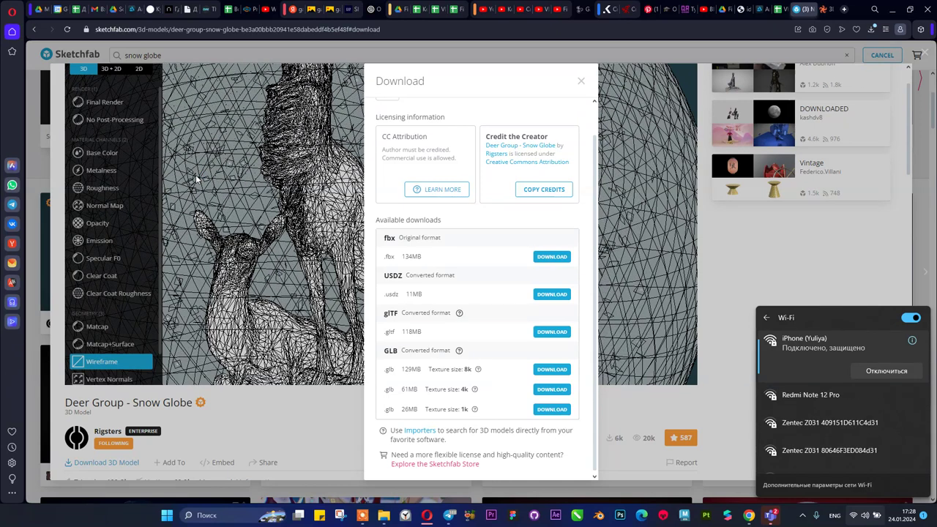
left_click(469, 98)
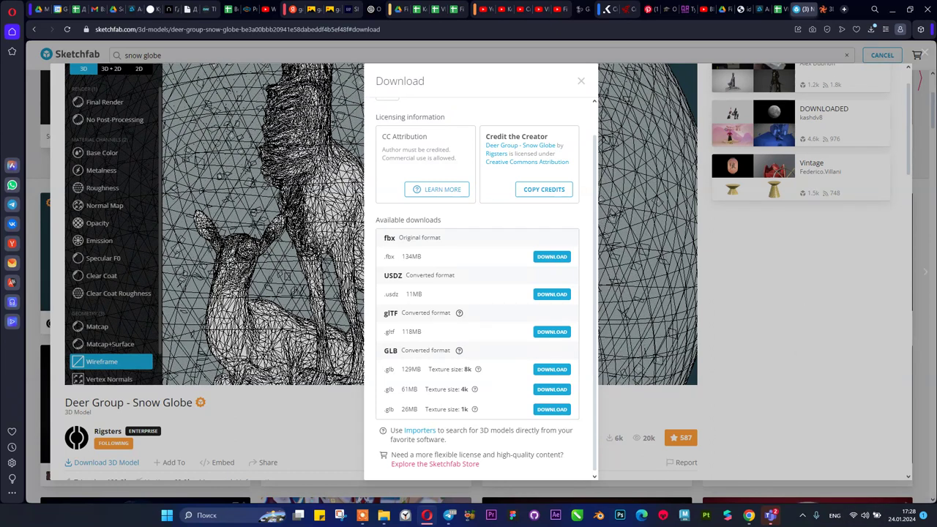
- Check the progress of the deer-group-snow-globe.zip download and dismiss the Apple iPhone autoplay notification
left_click(870, 30)
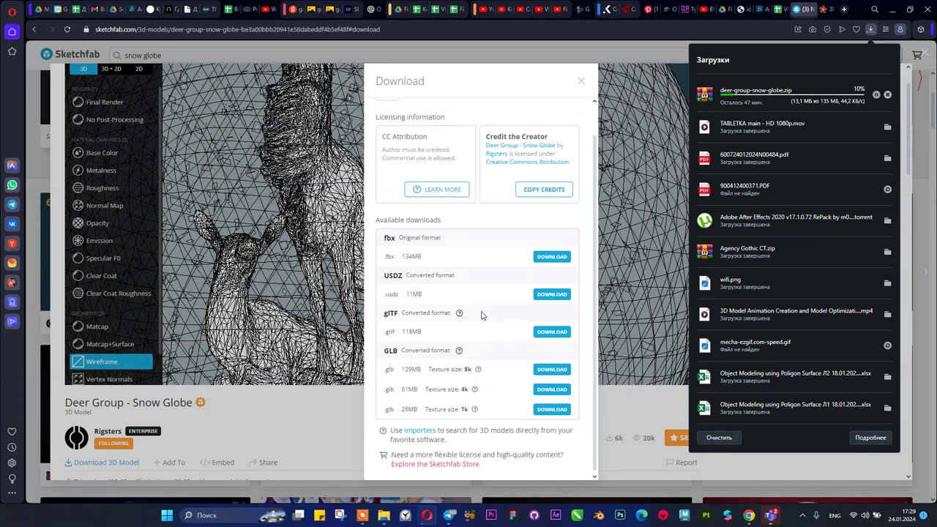
scroll(481, 315, "up", 1)
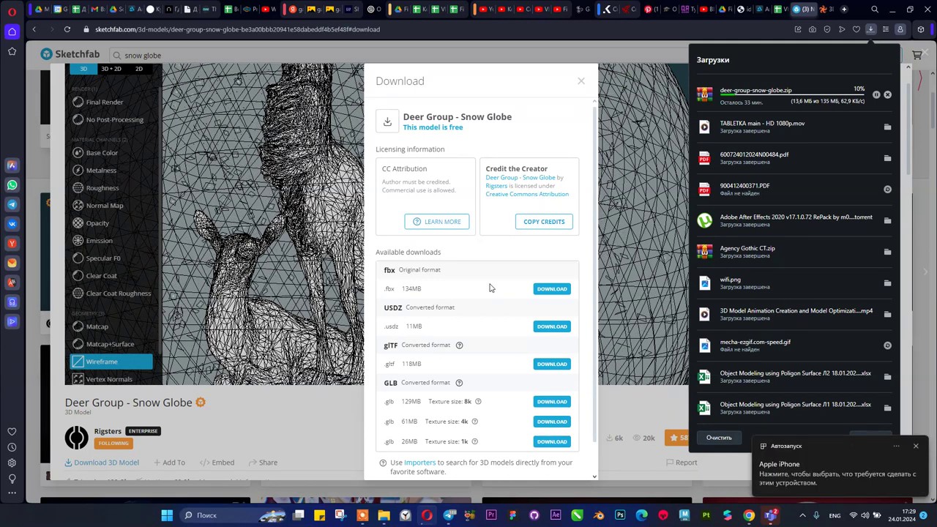
left_click(915, 448)
left_click(915, 448)
left_click(804, 516)
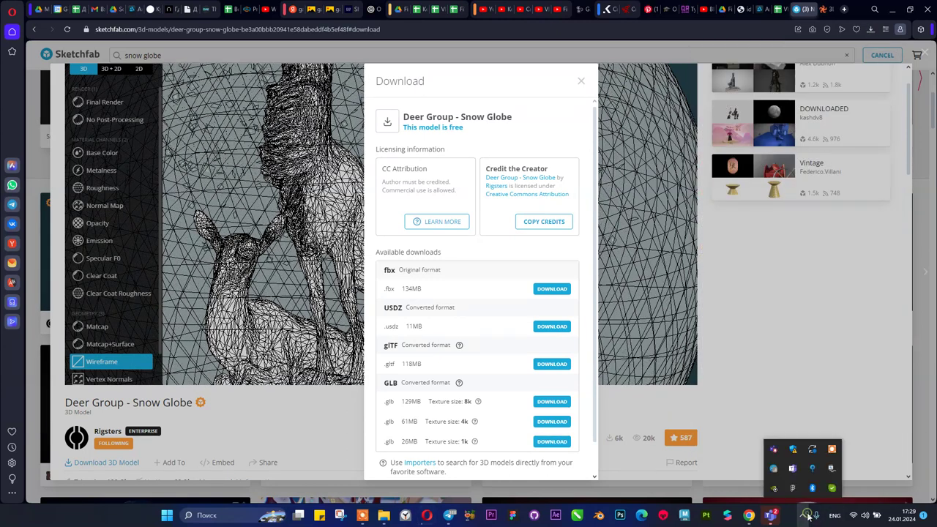
left_click(871, 30)
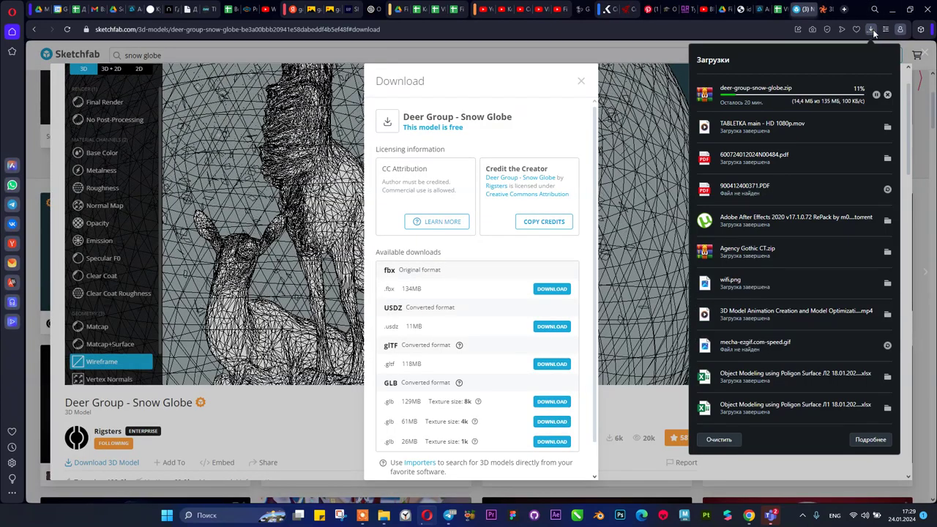
- Switch to File Explorer and open the deer-group-snow-globe folder inside KBTU\VFX 3.0 on drive D:
left_click(384, 516)
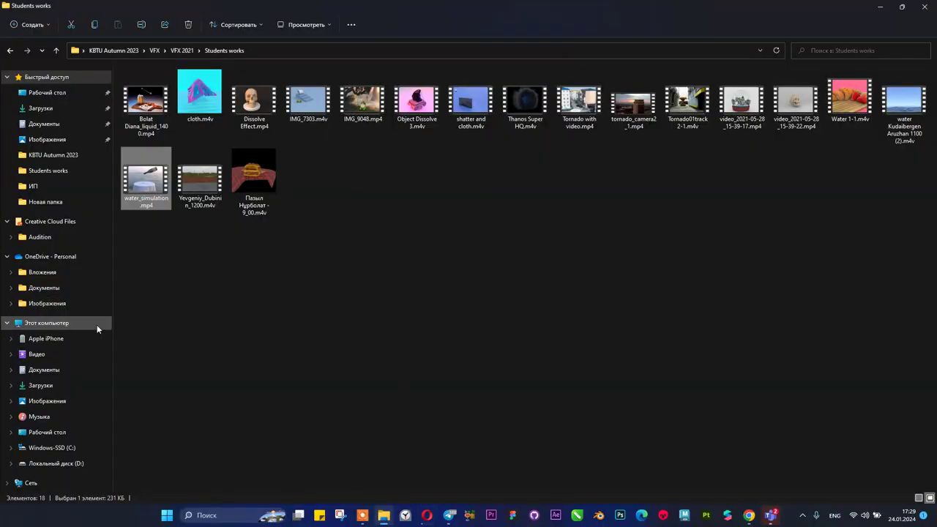
left_click(73, 326)
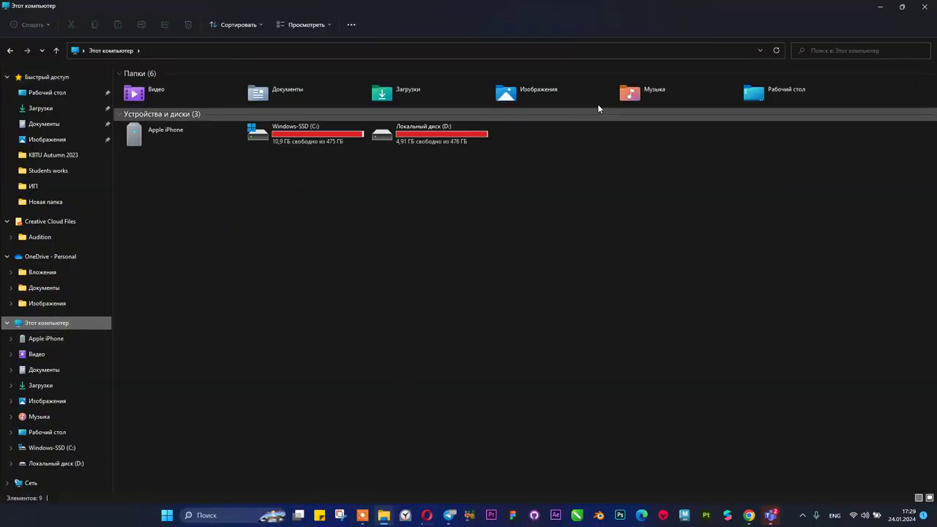
double_click(440, 137)
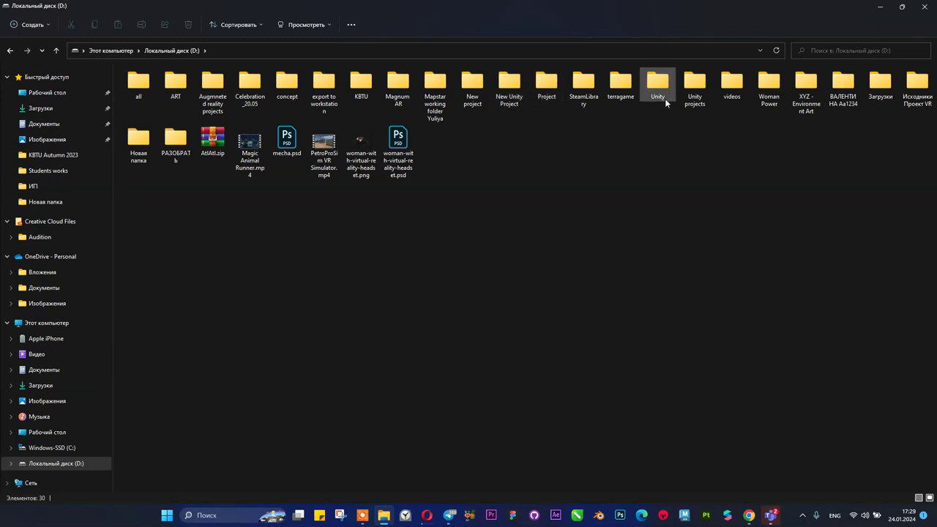
left_click(371, 87)
double_click(372, 88)
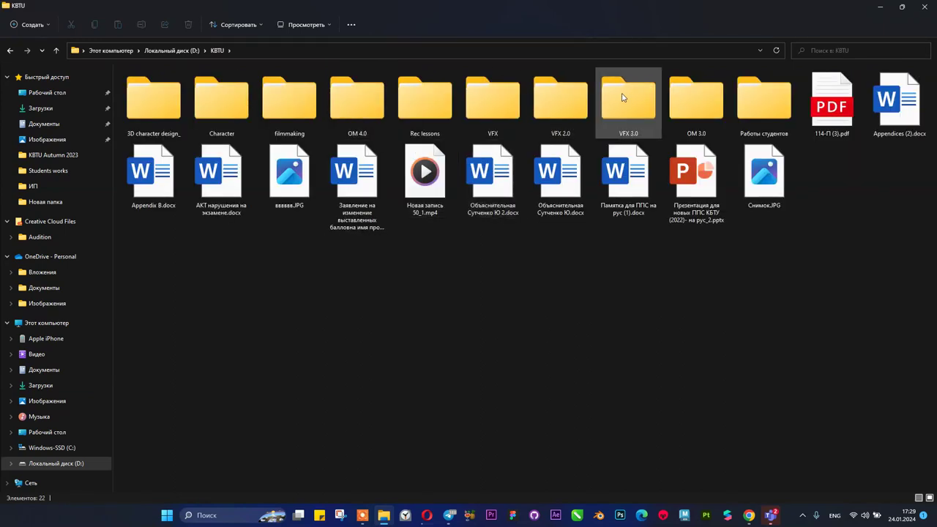
double_click(624, 100)
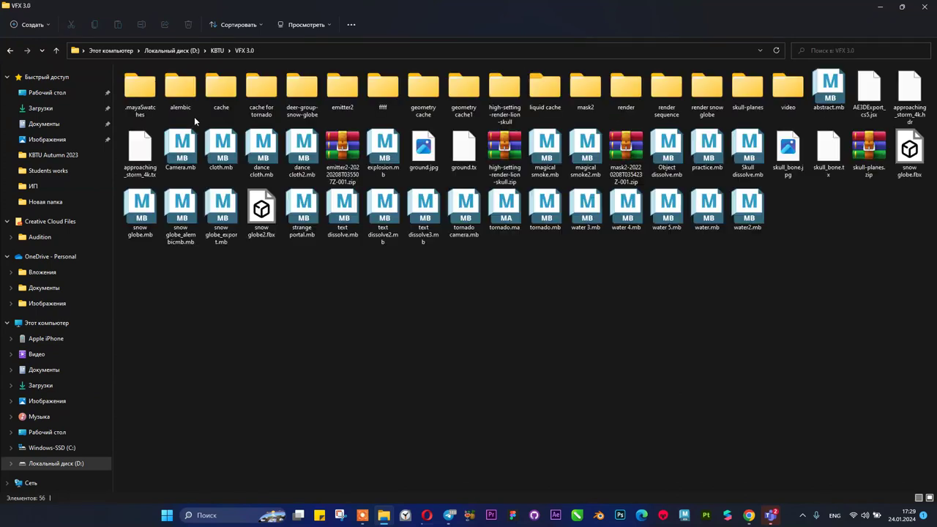
left_click(304, 81)
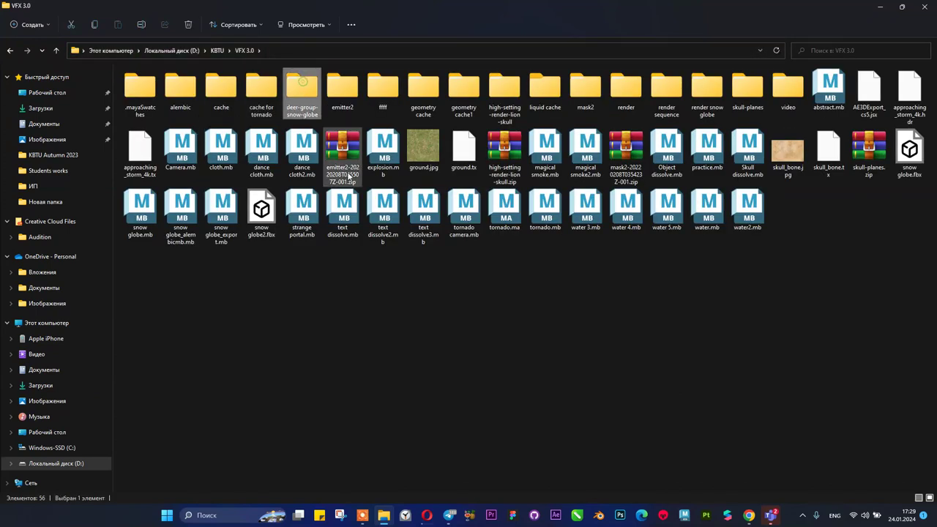
double_click(307, 90)
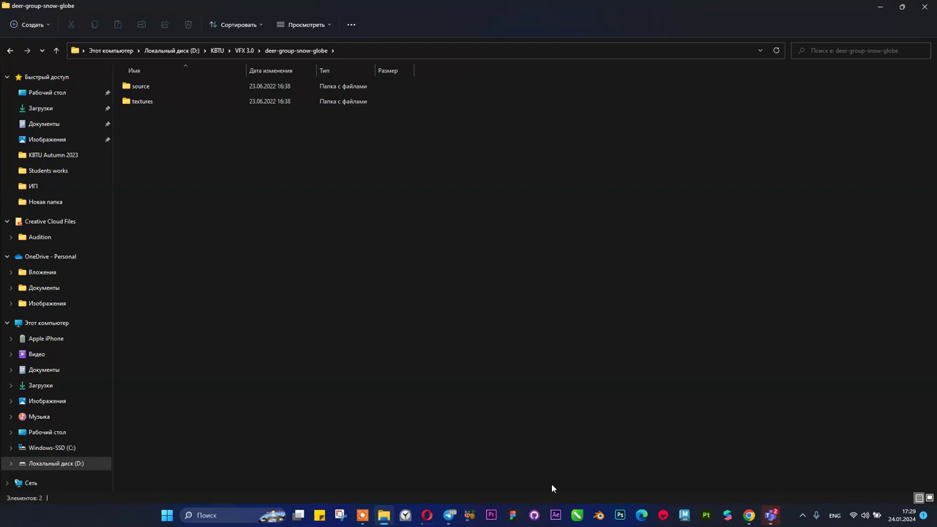
- Switch to the Opera browser, close the Deer Group - Snow Globe download dialog and minimize the browser window
left_click(427, 515)
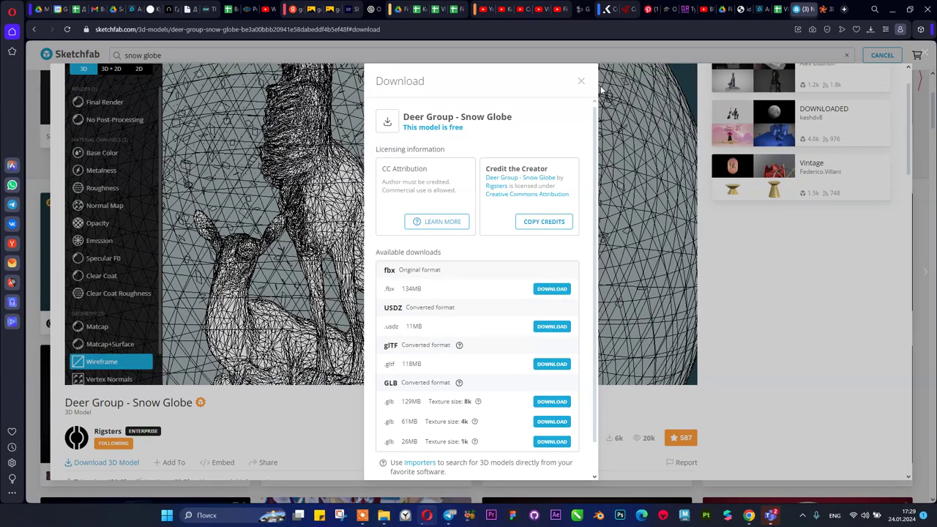
left_click(578, 83)
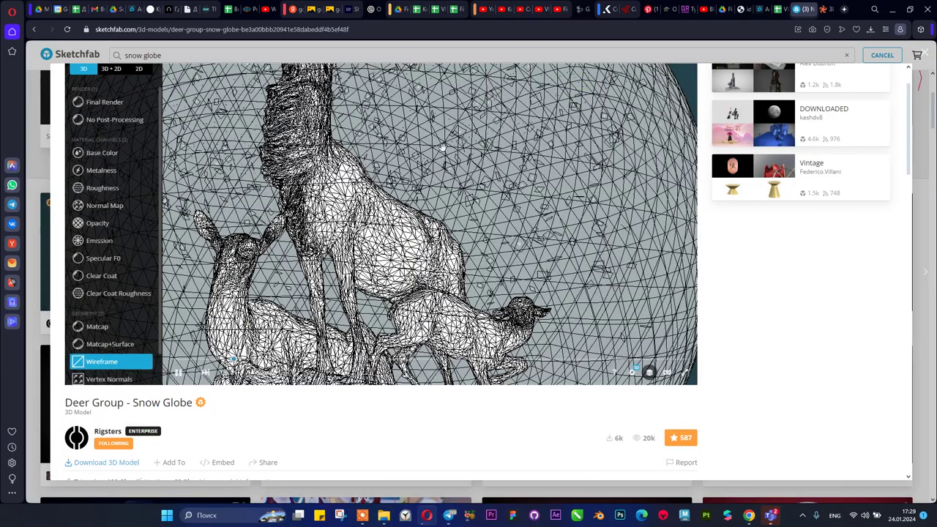
left_click(894, 9)
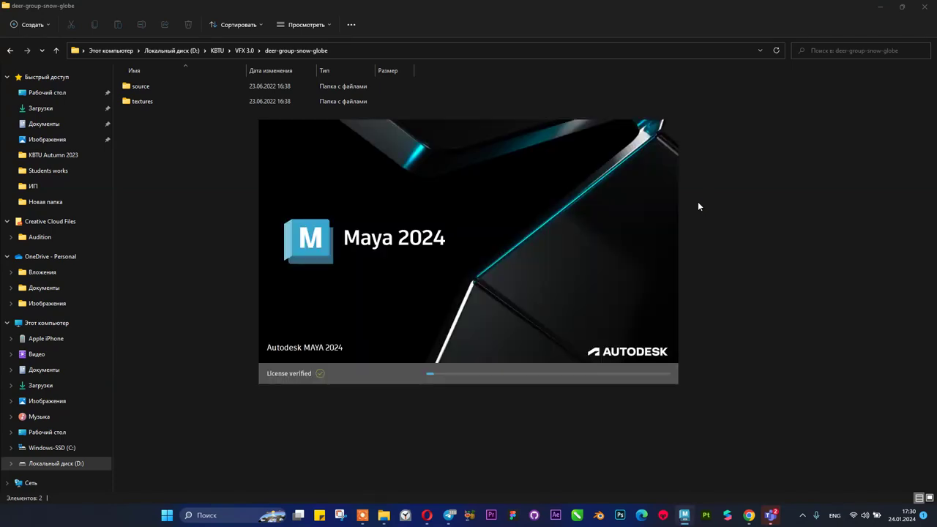
- Switch to Telegram and review the Autodesk education software link and Maya installation messages in the VFX 2024 group chat
left_click(448, 516)
scroll(483, 154, "up", 10)
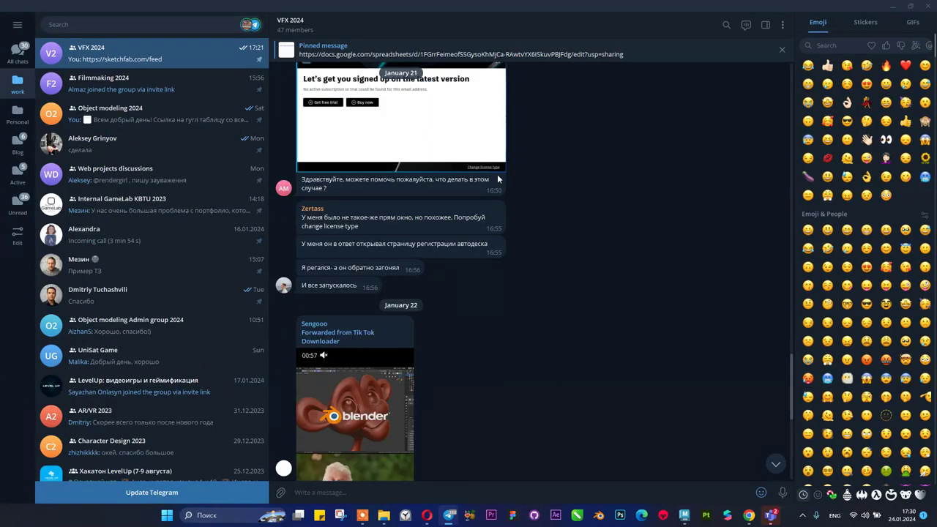
scroll(493, 172, "up", 12)
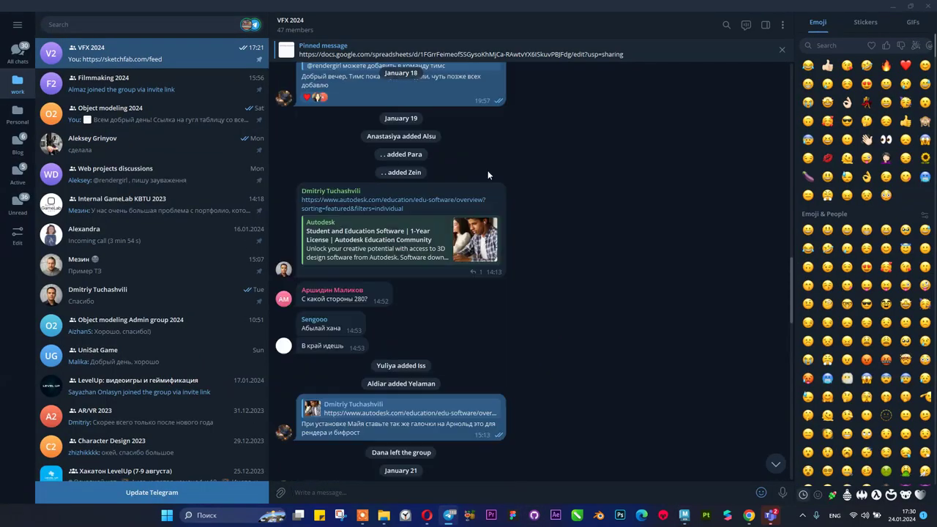
scroll(486, 172, "down", 1)
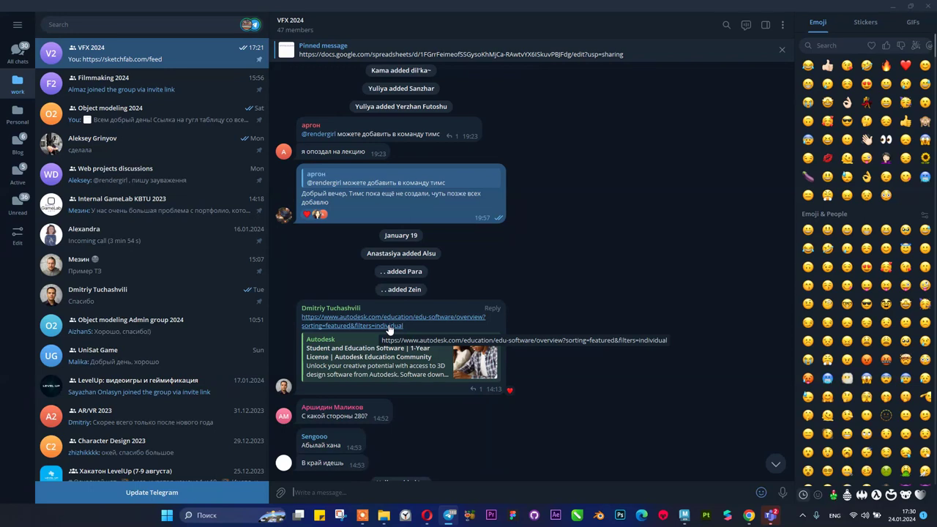
scroll(388, 330, "down", 5)
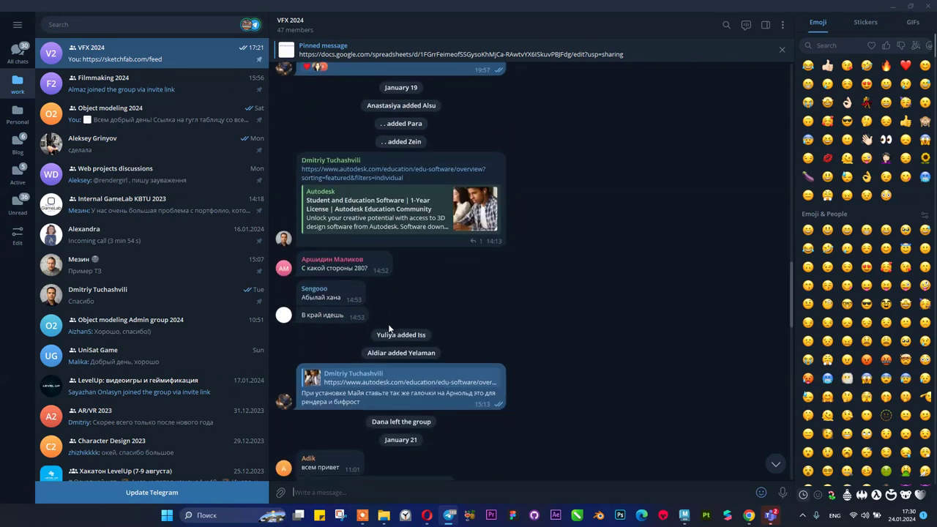
scroll(388, 329, "down", 20)
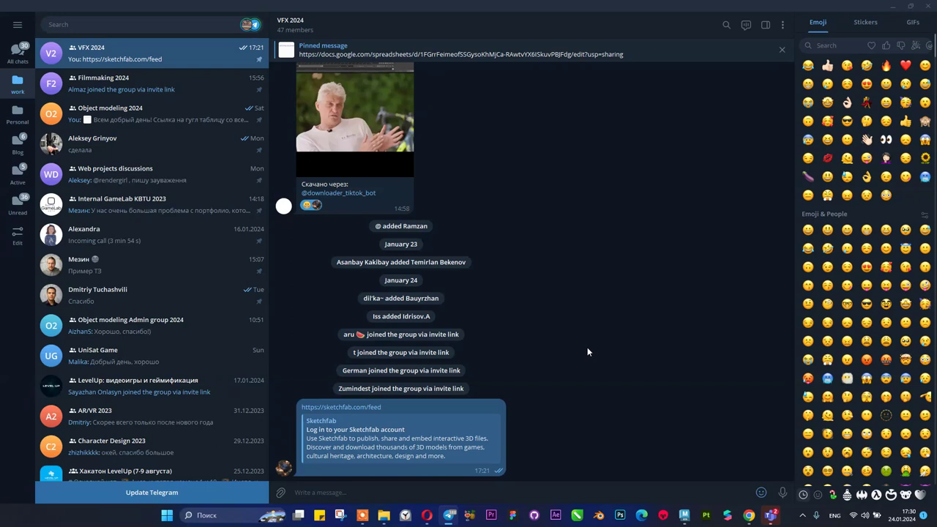
left_click(892, 5)
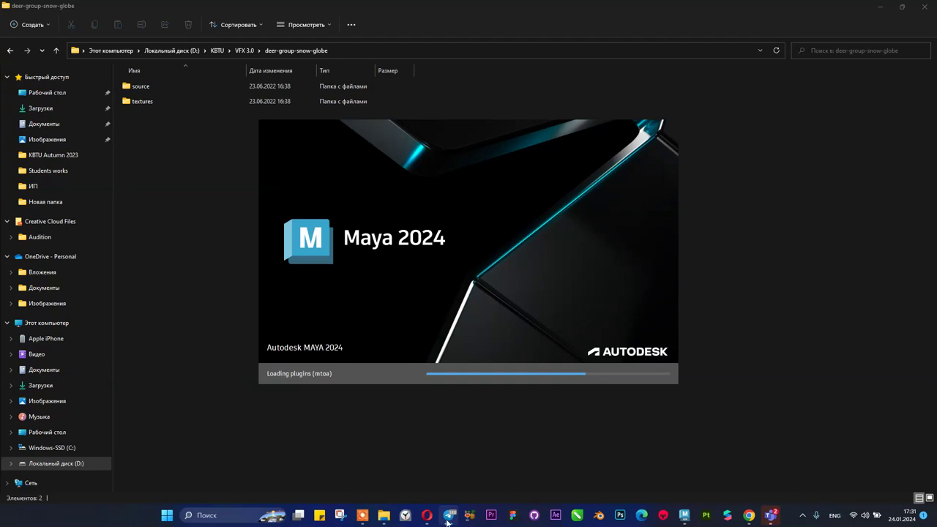
- Return to the VFX 2024 chat in Telegram and look up the "VFX 2024 Intro to particles" lecture recording
key("alt+Tab")
scroll(517, 210, "up", 15)
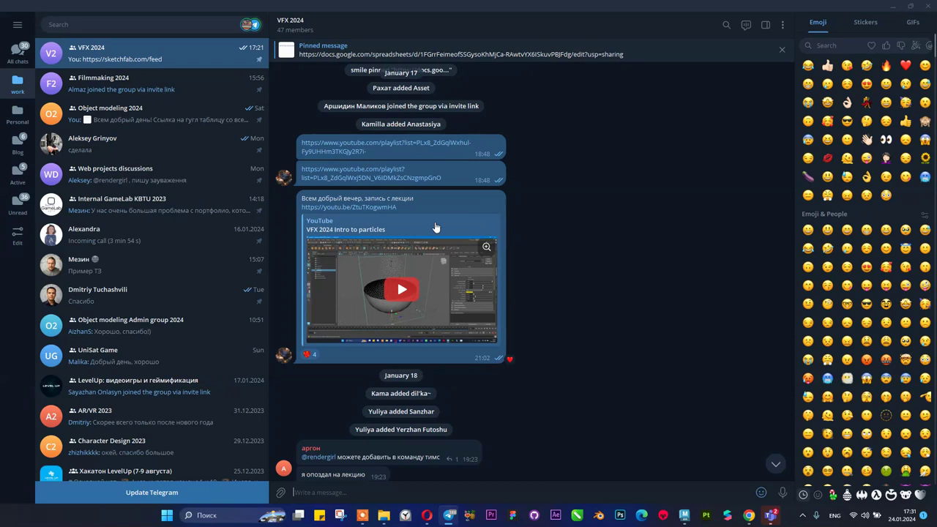
scroll(462, 276, "down", 1)
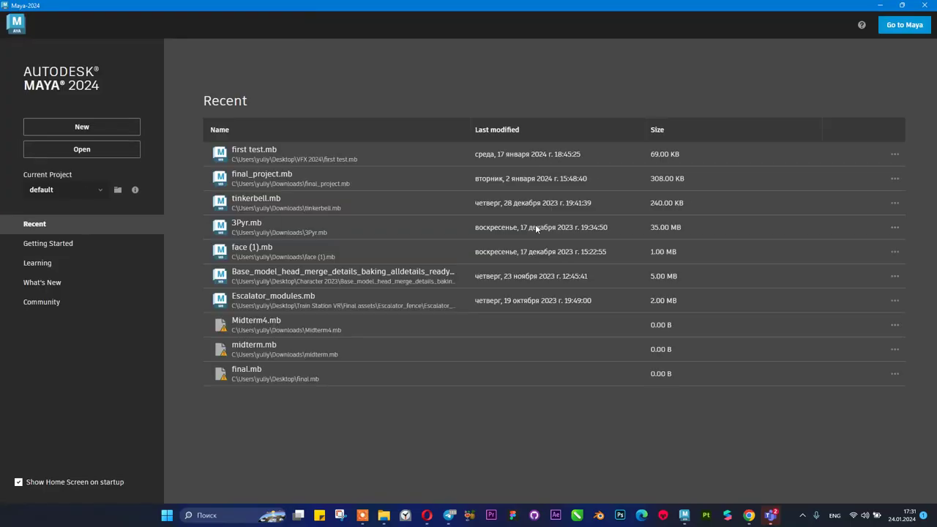
- Create a new empty scene from the Maya 2024 home screen
left_click(71, 132)
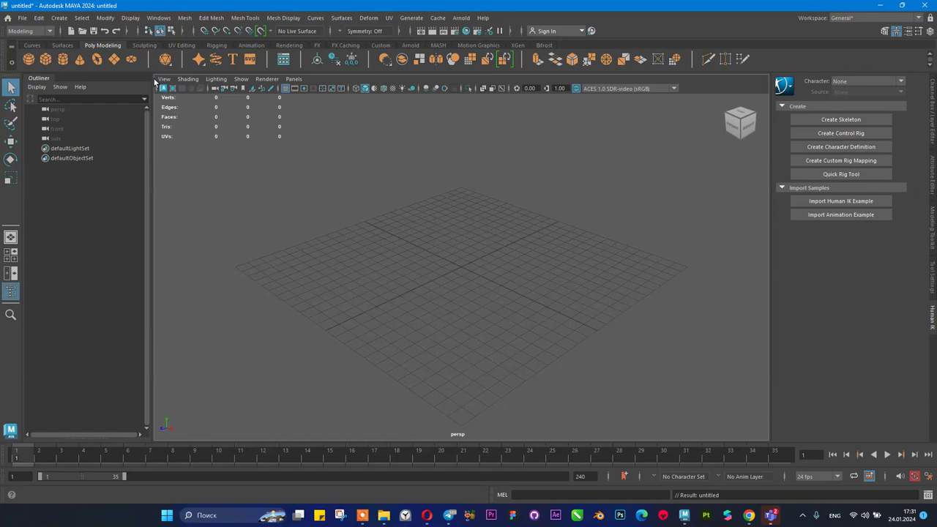
left_click(23, 18)
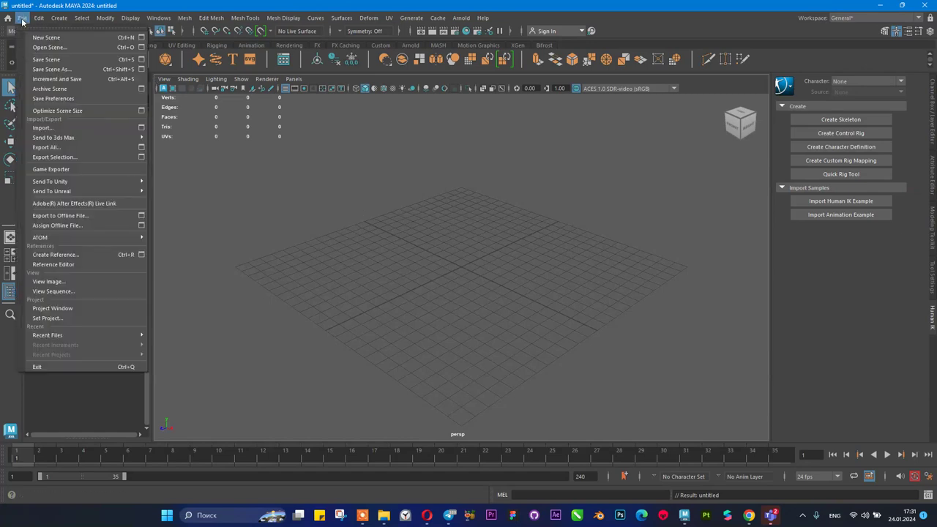
left_click(23, 21)
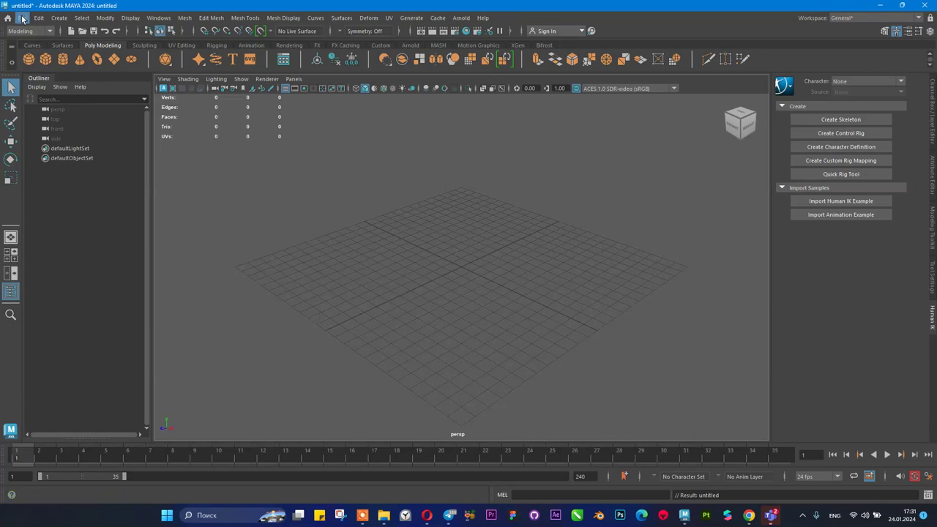
left_click_drag(533, 287, 423, 268, "alt")
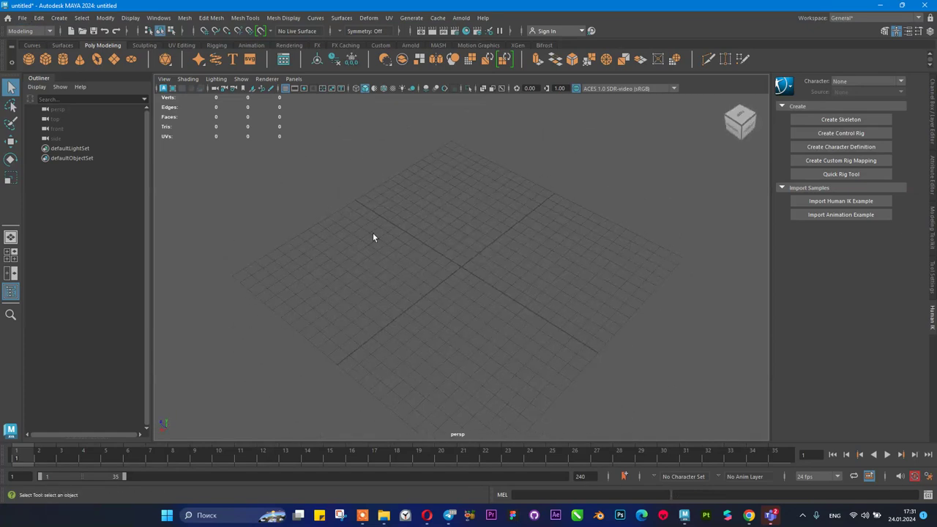
- Start saving the scene under a new name and create a new folder on the Desktop for it
left_click(22, 17)
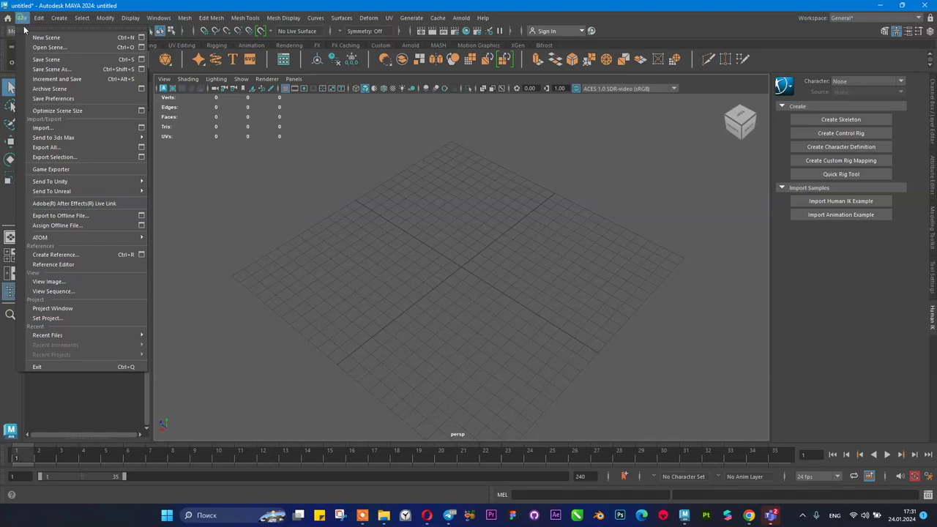
left_click(49, 69)
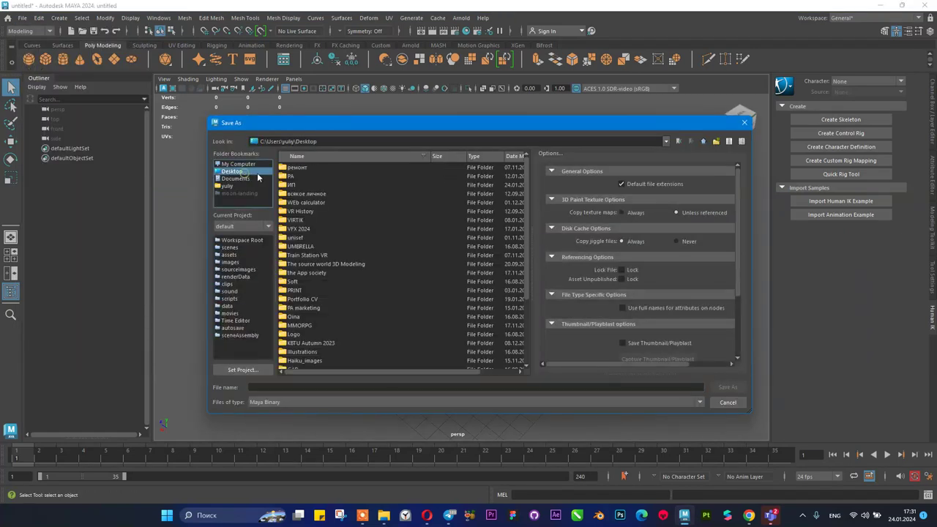
left_click(716, 142)
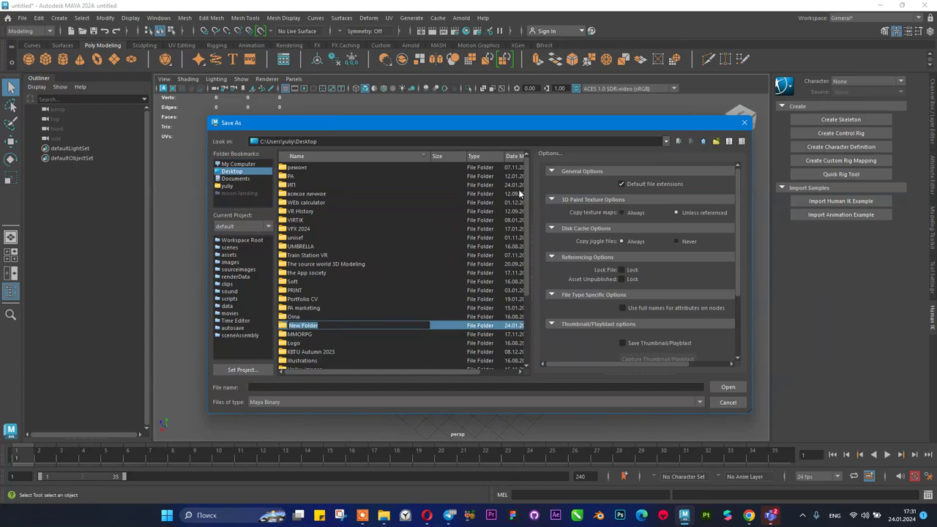
- Try to name the new Desktop folder "VFX 2024"
type("VFX 20234")
key("Return")
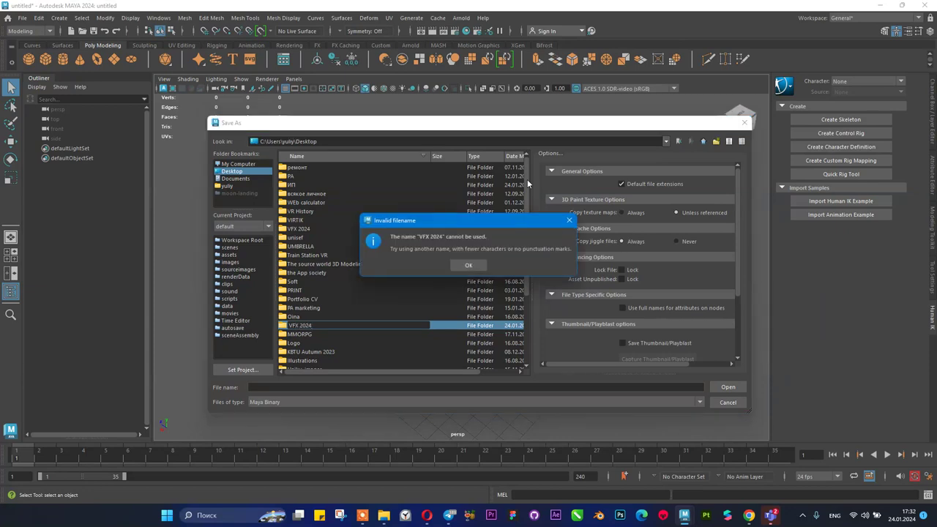
left_click(469, 266)
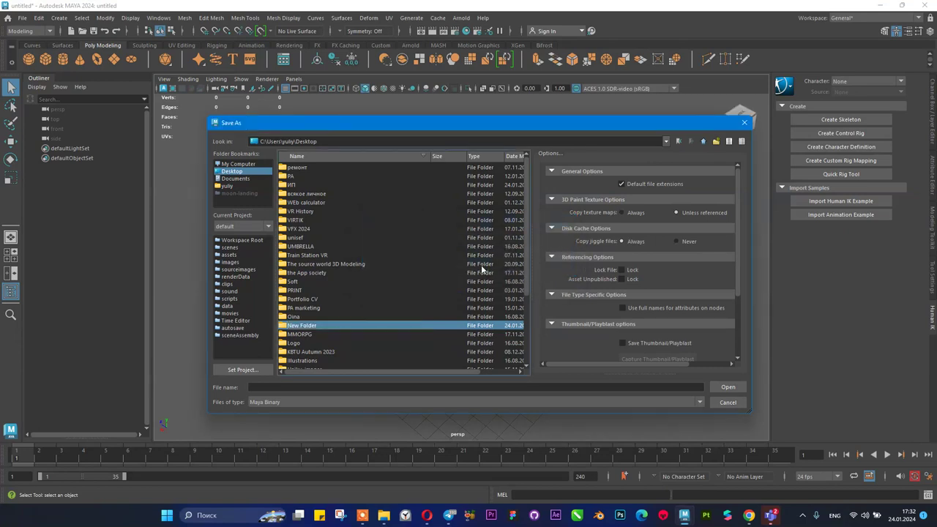
right_click(351, 324)
left_click(363, 328)
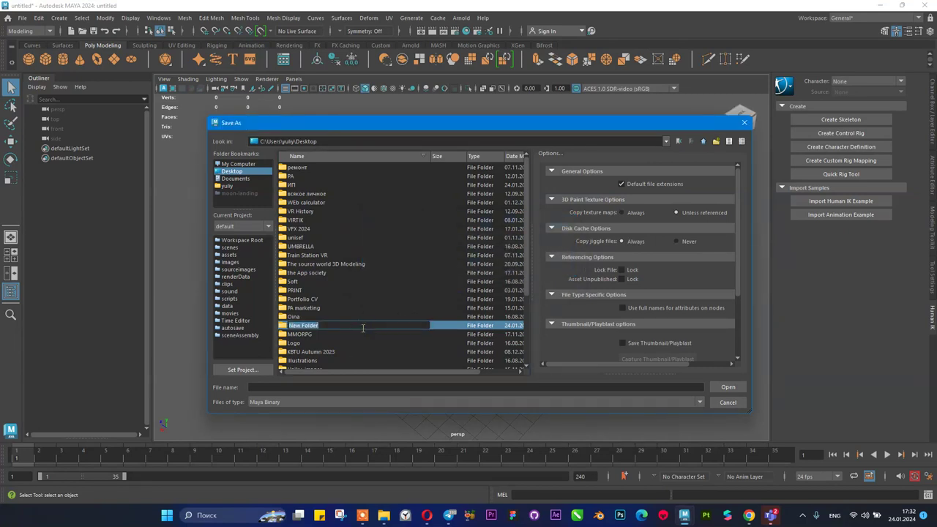
type("VFX 2024")
key("Return")
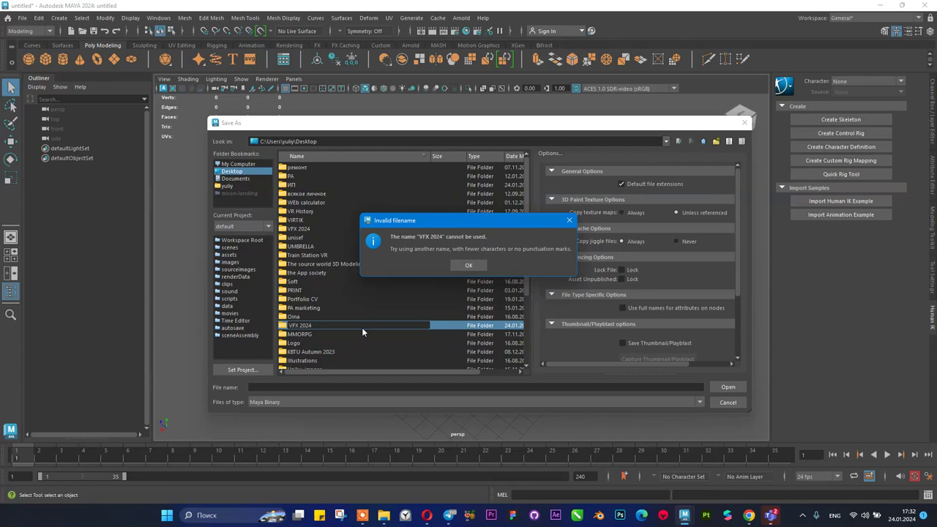
key("Return")
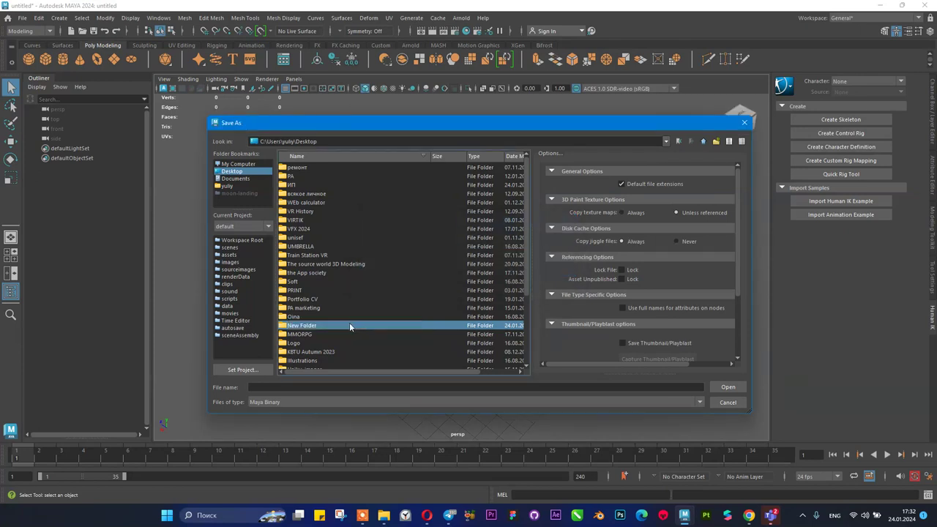
- Save the scene as "Snow globe" in Maya Binary format inside the Desktop's New Folder
double_click(349, 323)
left_click(392, 386)
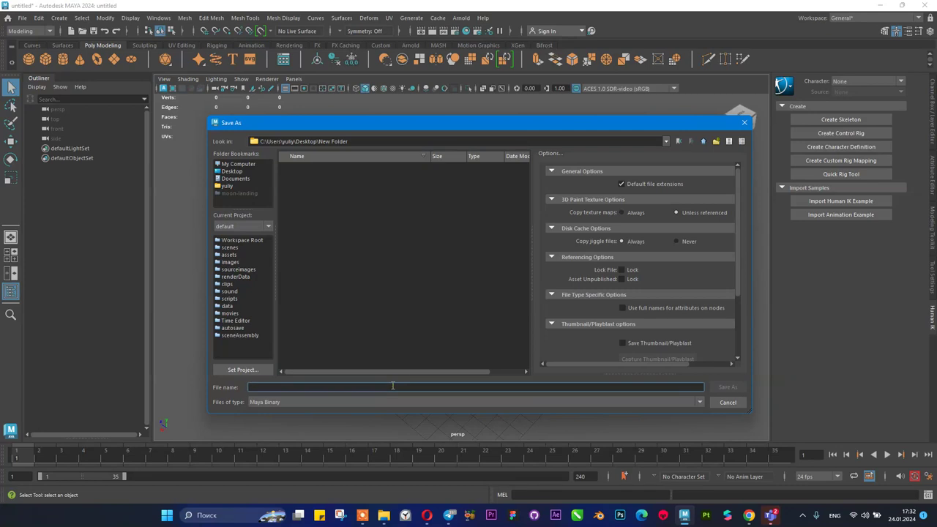
type("s")
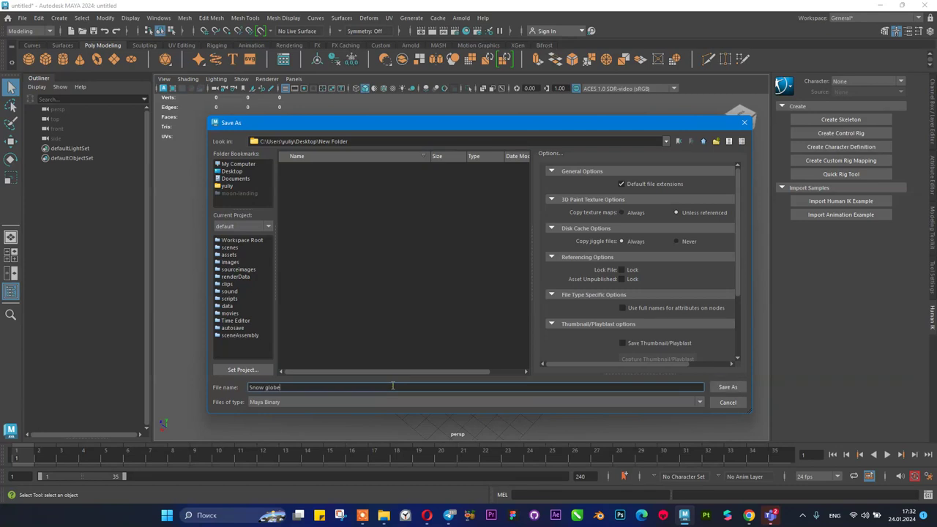
key("Return")
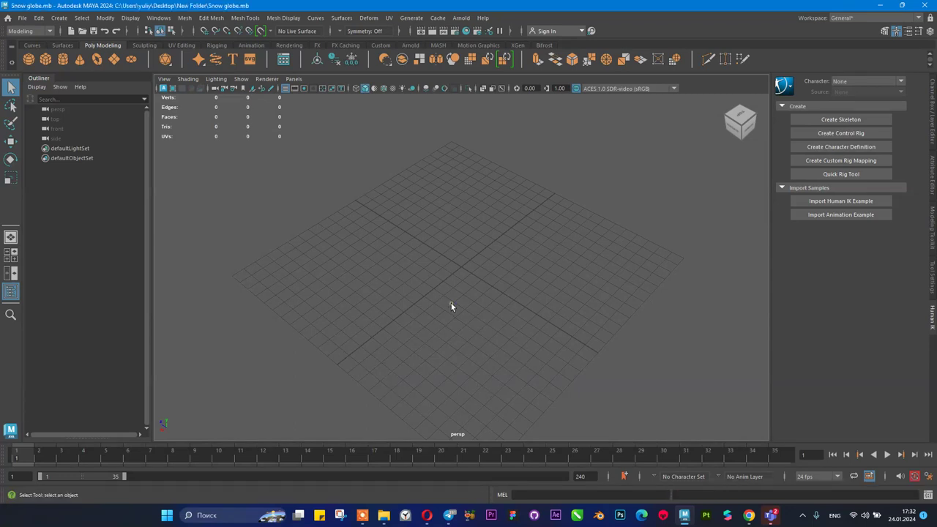
- Switch to File Explorer and look through the source and textures folders of deer-group-snow-globe
left_click(383, 515)
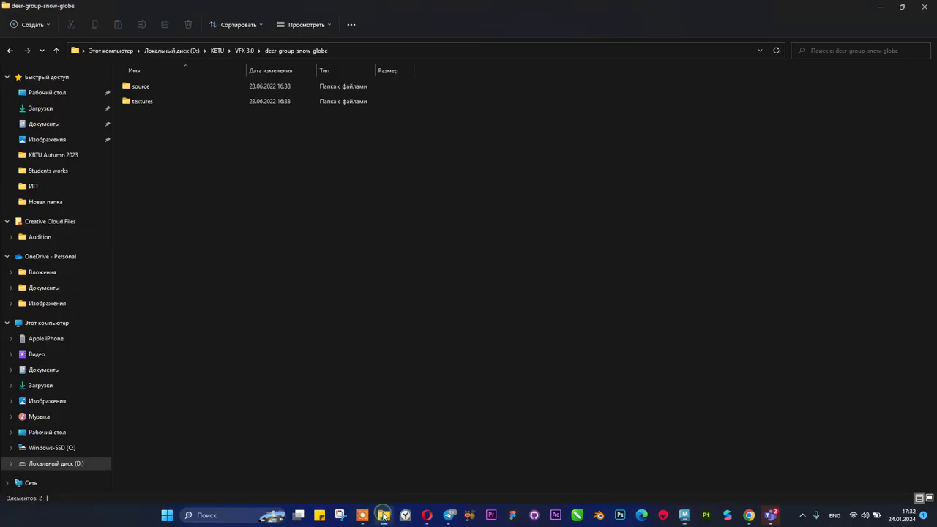
double_click(313, 86)
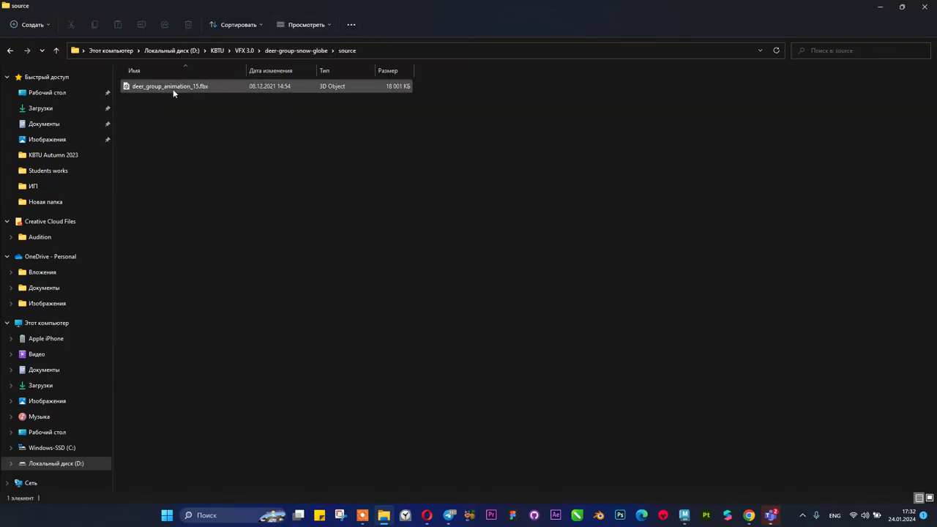
left_click(297, 51)
left_click(188, 102)
double_click(189, 103)
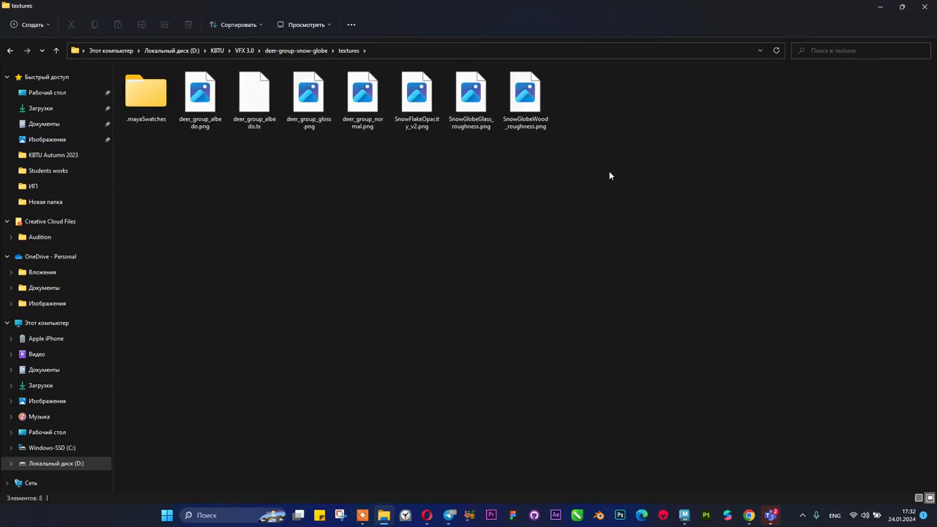
- Copy the textures folder from deer-group-snow-globe into the Desktop's New Folder beside Snow globe.mb
left_click(289, 51)
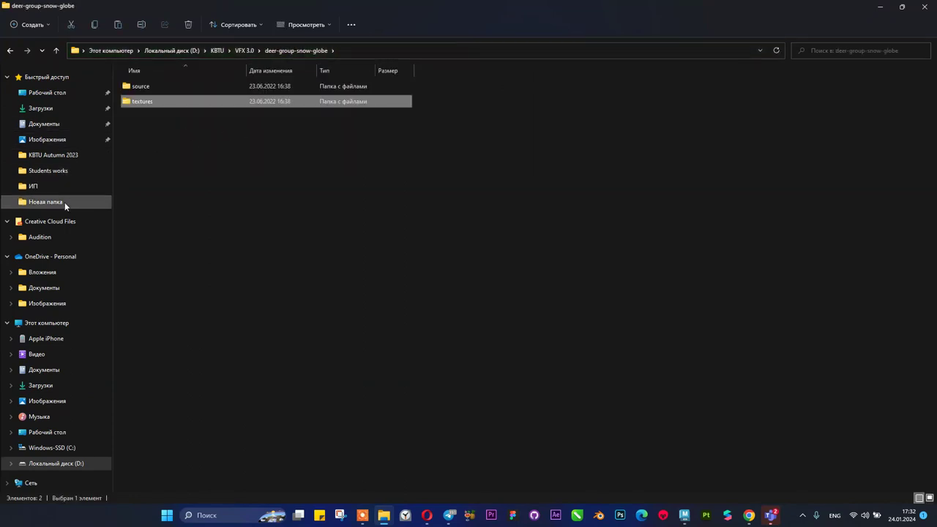
left_click(59, 93)
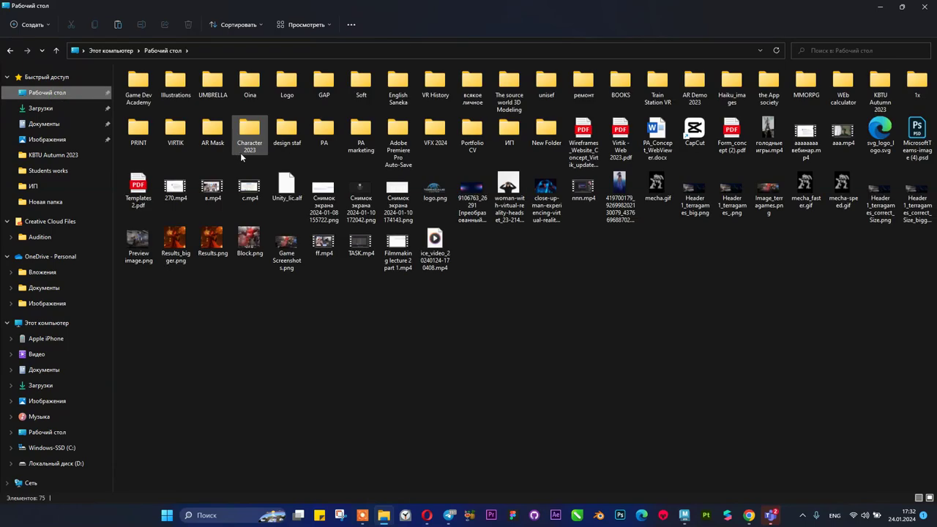
double_click(546, 132)
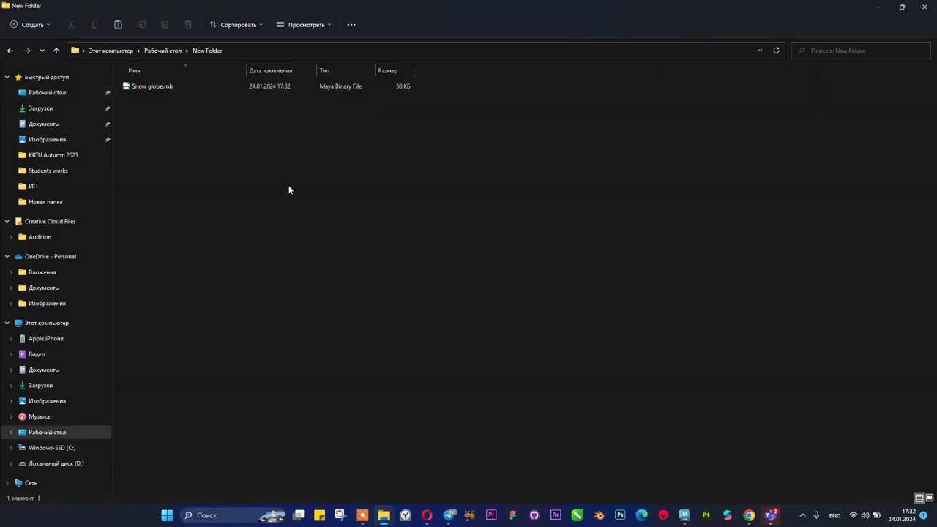
key("ctrl+v")
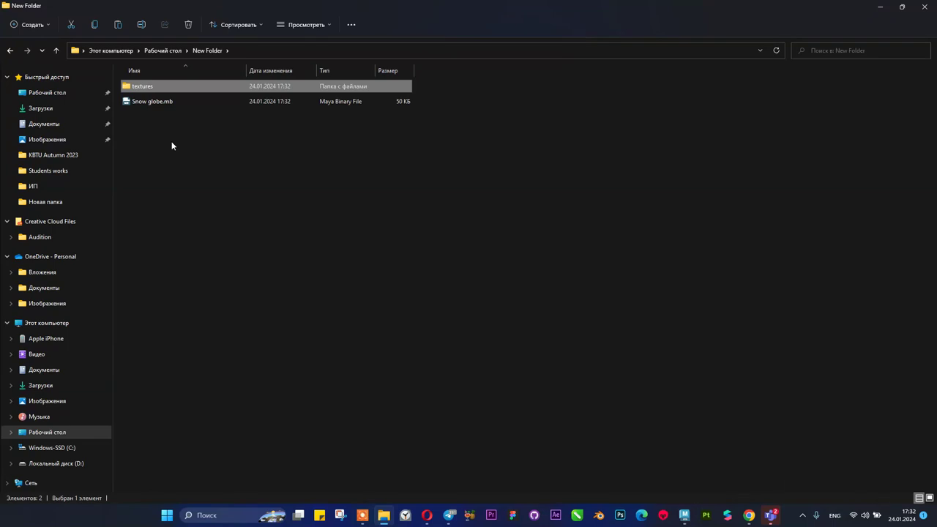
left_click(177, 101)
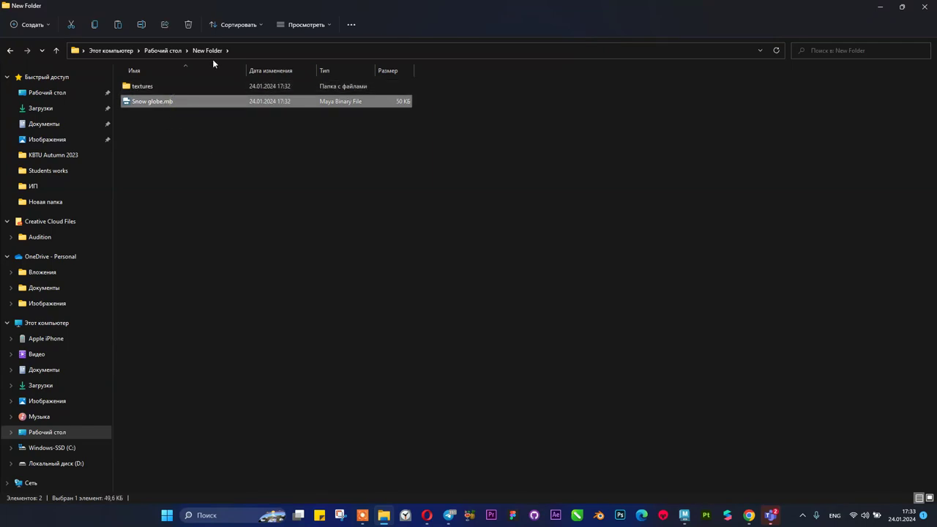
left_click(219, 86)
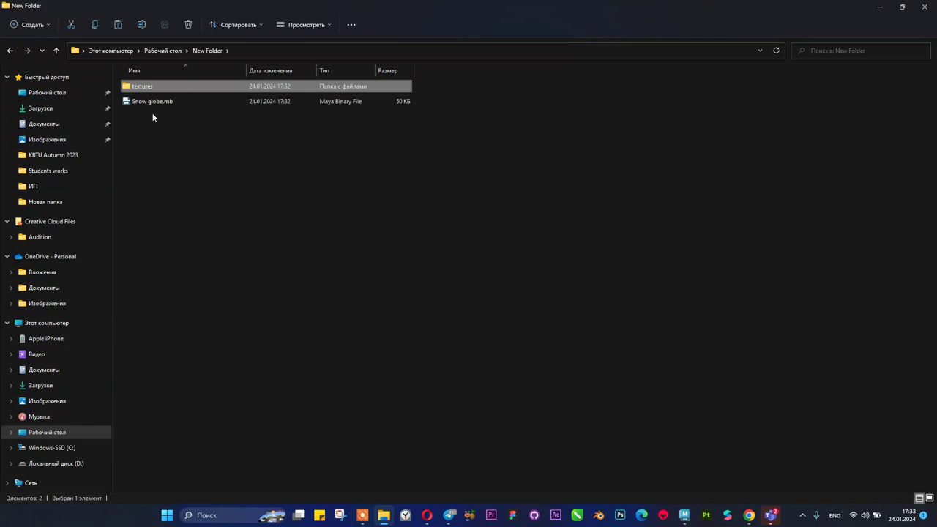
- Return to the deer-group-snow-globe folder on drive D and open its source folder
left_click(176, 178)
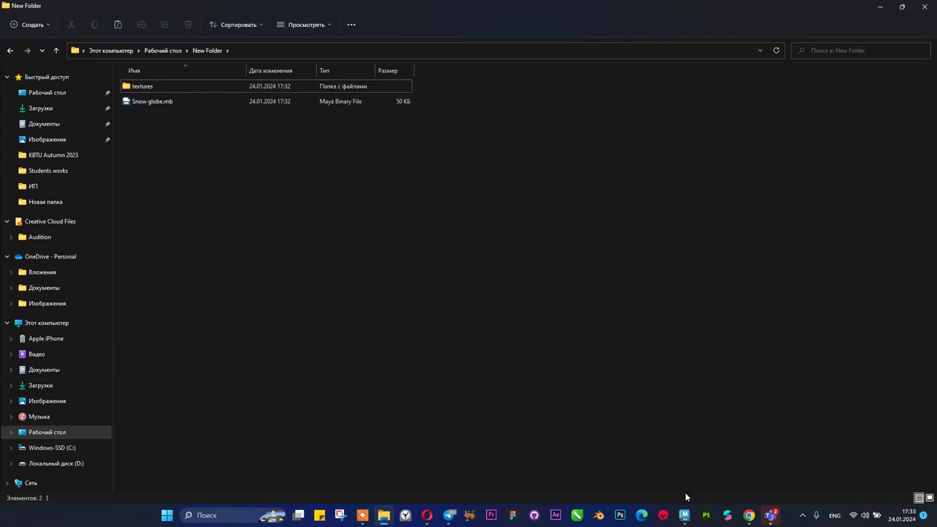
left_click(684, 515)
left_click(383, 516)
left_click(167, 50)
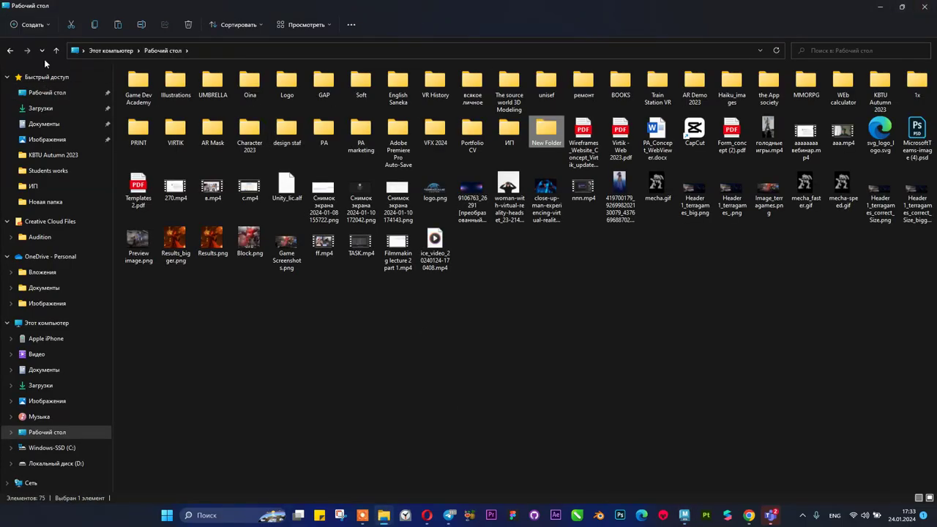
left_click(6, 50)
left_click(6, 49)
left_click(10, 50)
double_click(153, 88)
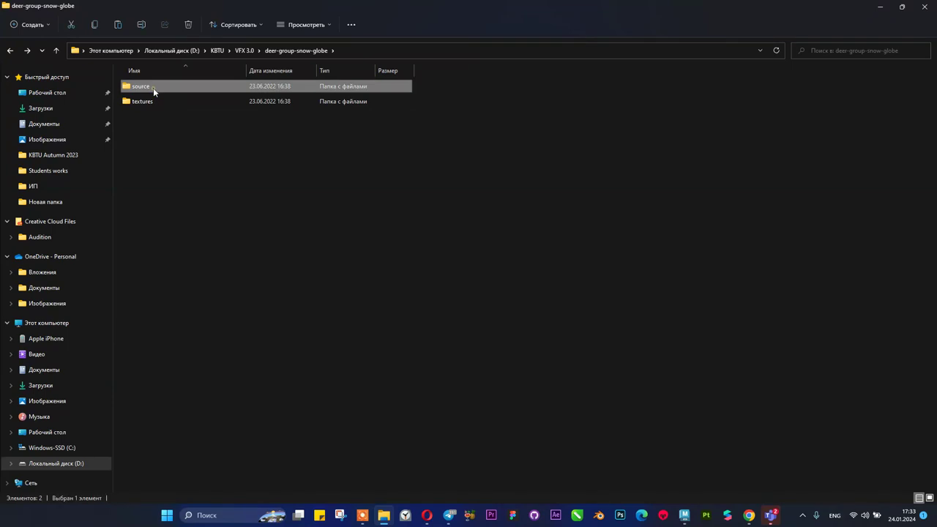
- Import deer_group_animation_15.fbx from the source folder into the Maya Snow globe scene, leaving the Maya viewport unobstructed
left_click_drag(476, 6, 650, 95)
left_click_drag(564, 179, 279, 221)
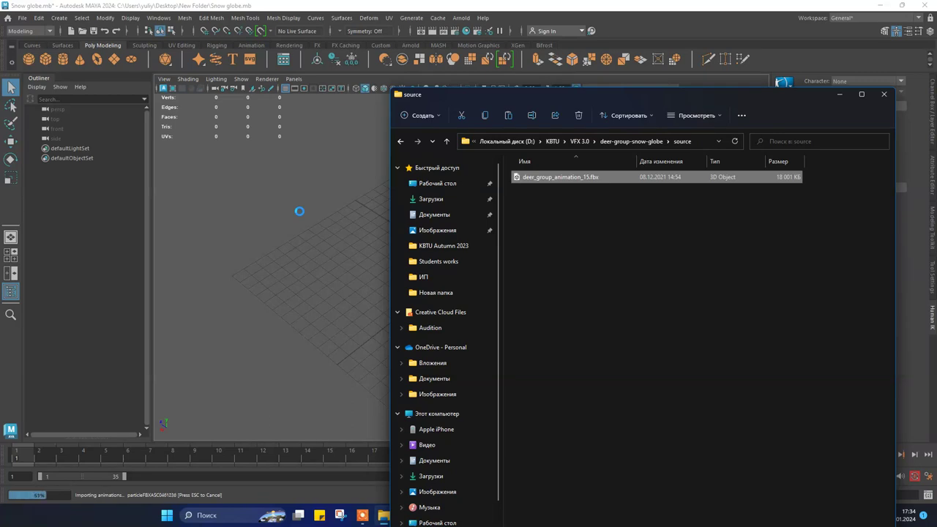
left_click(364, 516)
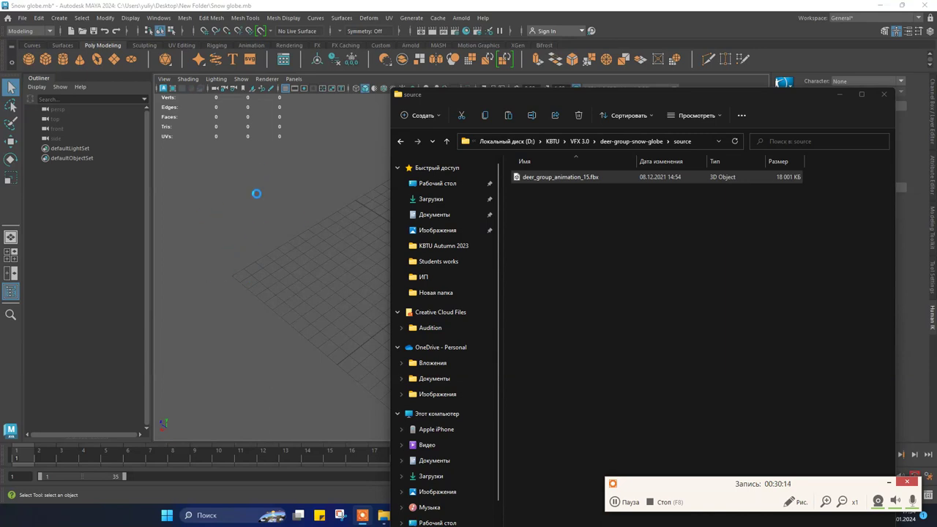
left_click(890, 481)
left_click(839, 96)
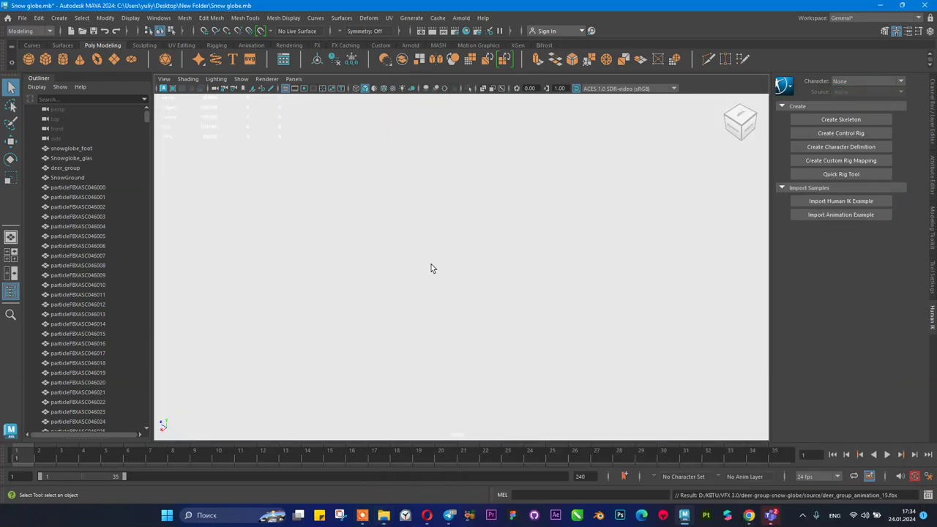
- Examine the exterior of the imported snow globe and frame the whole globe with its base in the perspective view
scroll(412, 245, "down", 5)
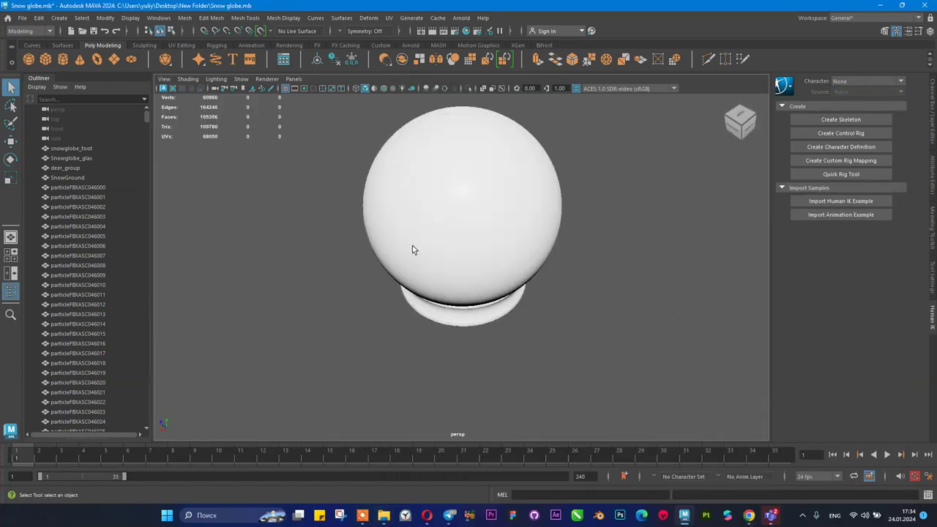
scroll(453, 245, "up", 4)
scroll(453, 245, "up", 3)
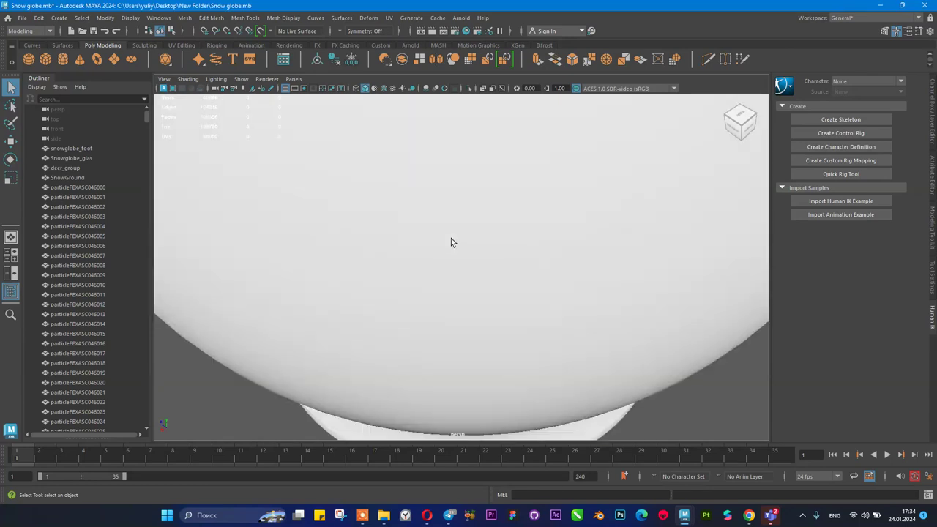
scroll(451, 242, "down", 4)
left_click_drag(434, 279, 389, 227, "alt")
right_click_drag(388, 226, 455, 229, "alt")
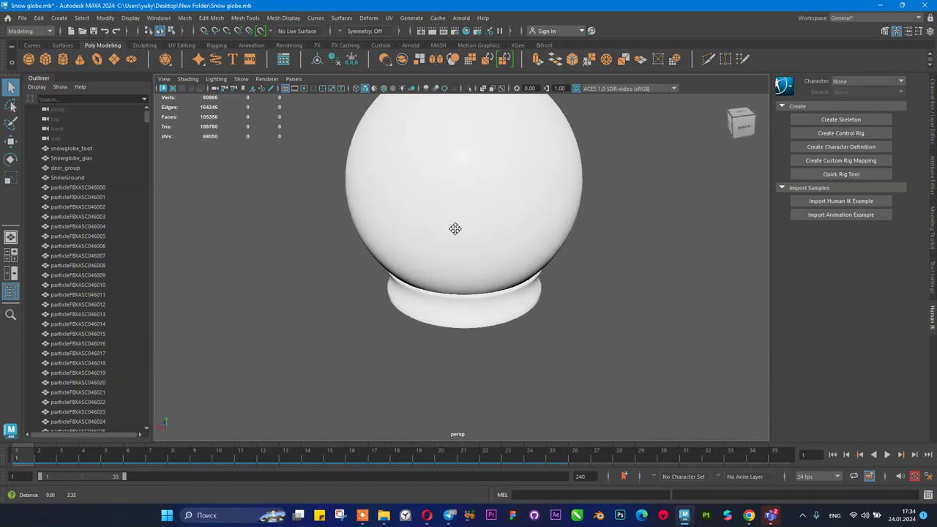
middle_click_drag(456, 229, 437, 243, "alt")
- Identify the imported parts one by one: snowglobe_foot, Snowglobe_glas, deer_group, SnowGround and the long list of particle objects
left_click(90, 148)
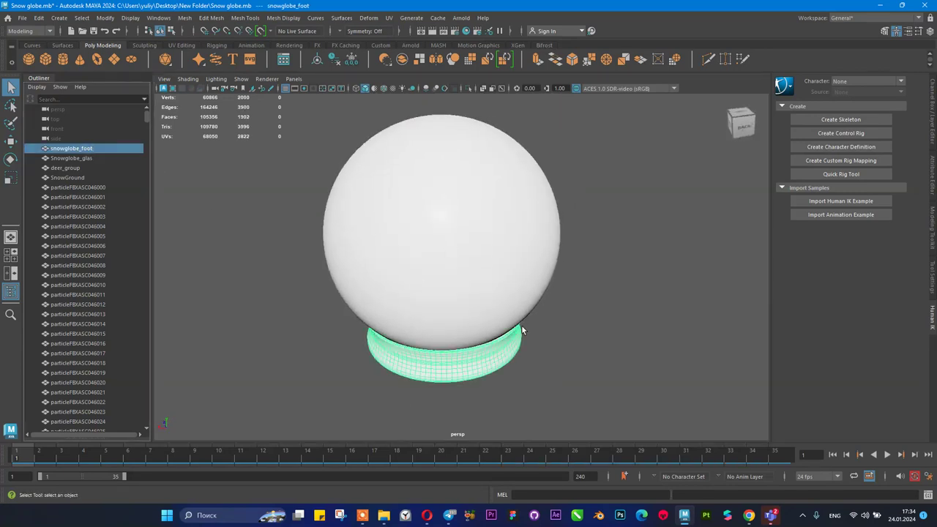
left_click(81, 158)
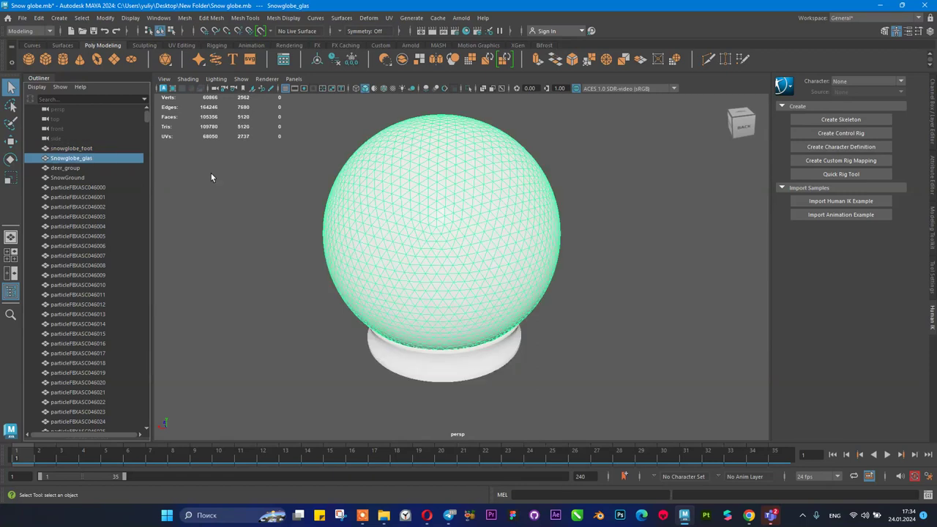
left_click(99, 168)
left_click(87, 178)
left_click(90, 188)
scroll(93, 189, "down", 20)
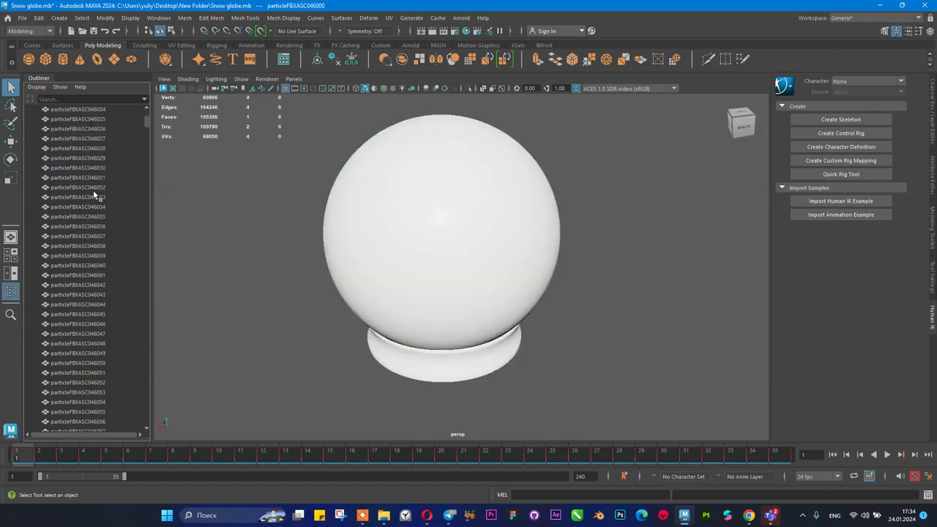
scroll(96, 195, "down", 20)
scroll(104, 194, "down", 20)
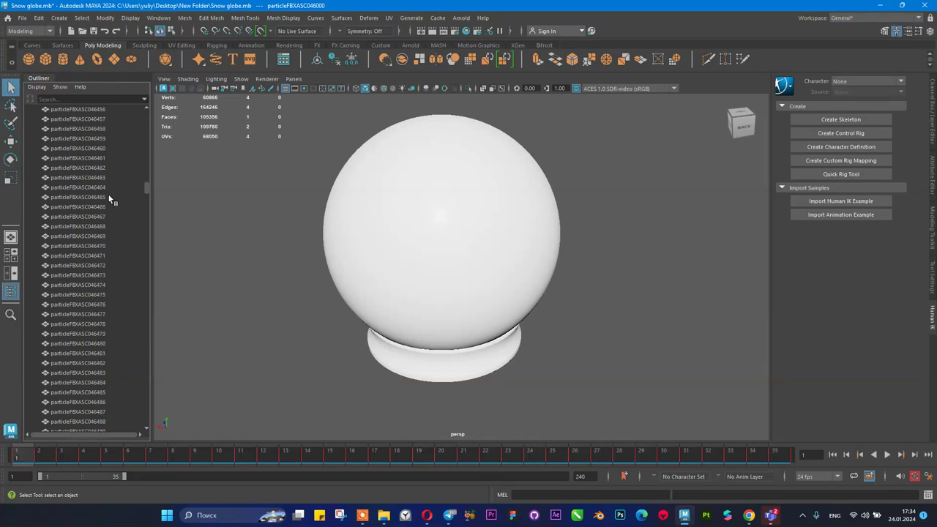
scroll(101, 191, "down", 20)
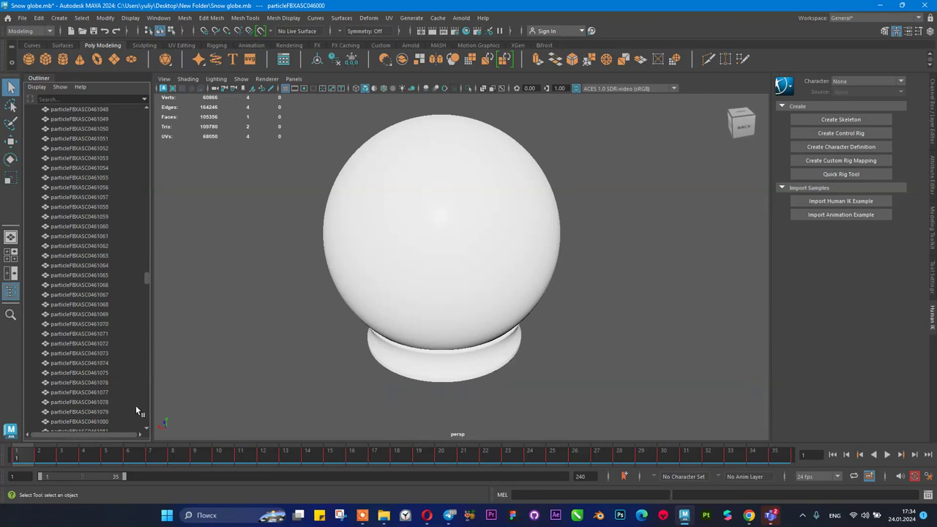
- Hide the glass sphere Snowglobe_glas to expose the deer group and snow particles inside
left_click(478, 181)
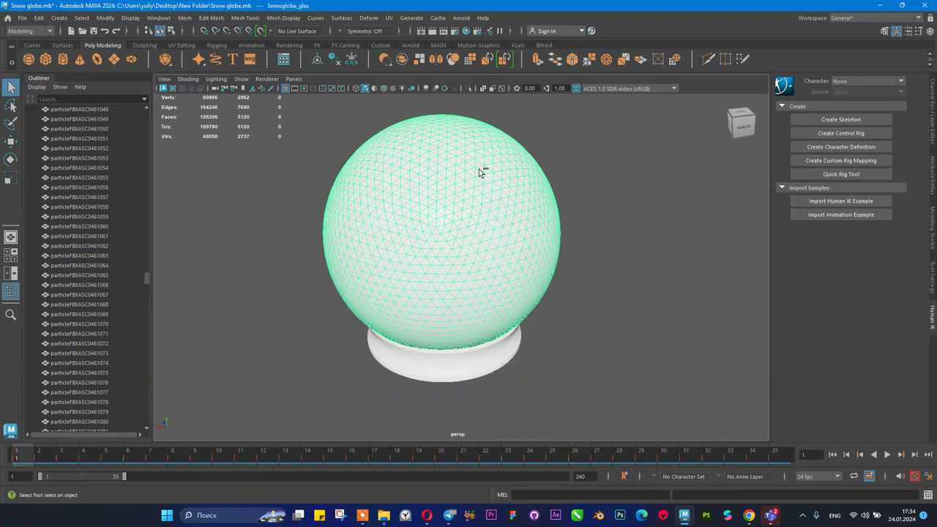
key("ctrl+h")
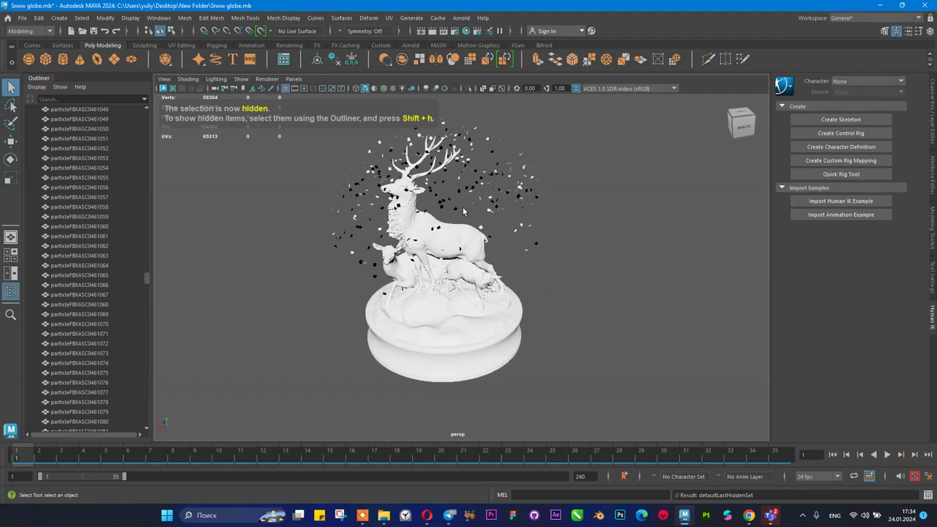
scroll(433, 206, "up", 5)
scroll(475, 234, "down", 2)
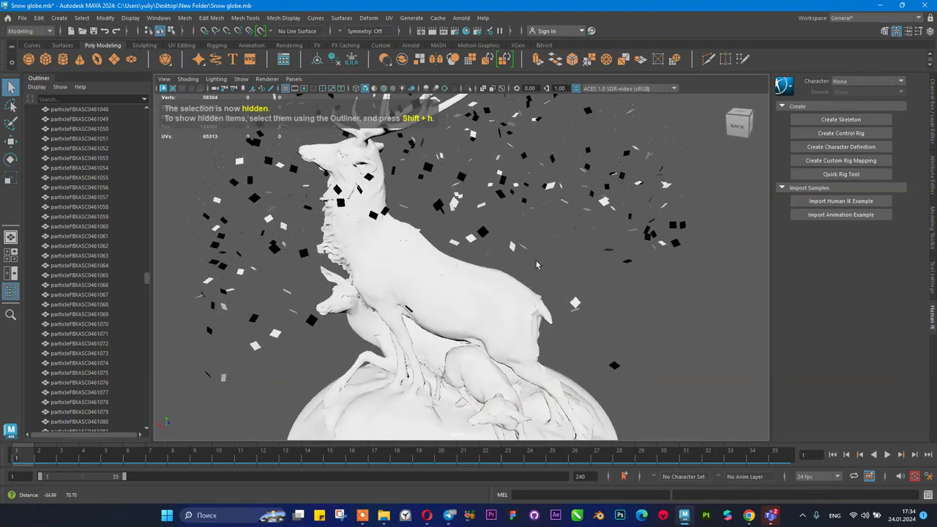
- Select one snow particle object and briefly play the animation to check the particle movement
left_click(88, 206)
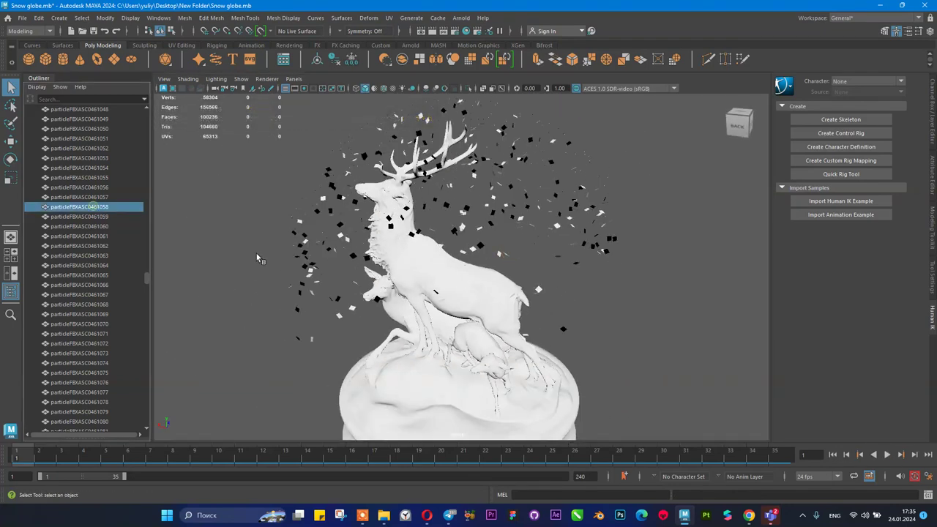
left_click(886, 455)
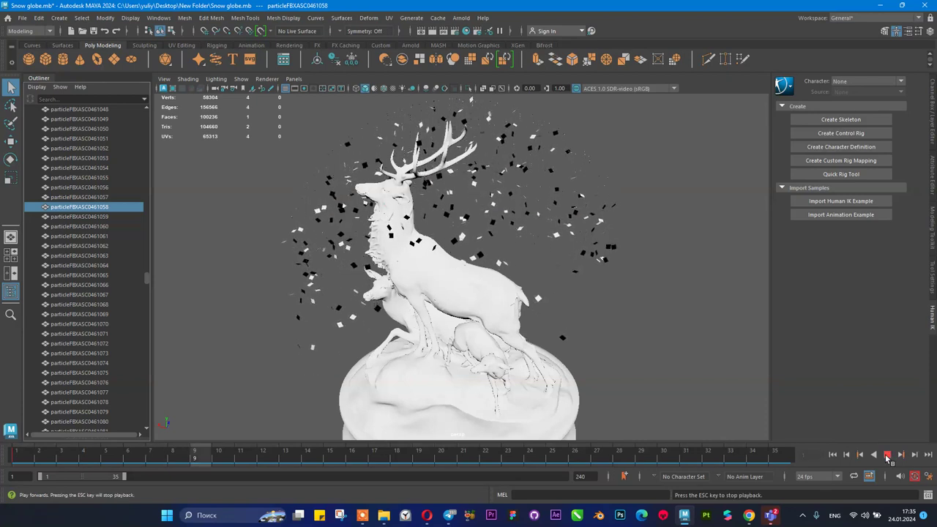
left_click(887, 454)
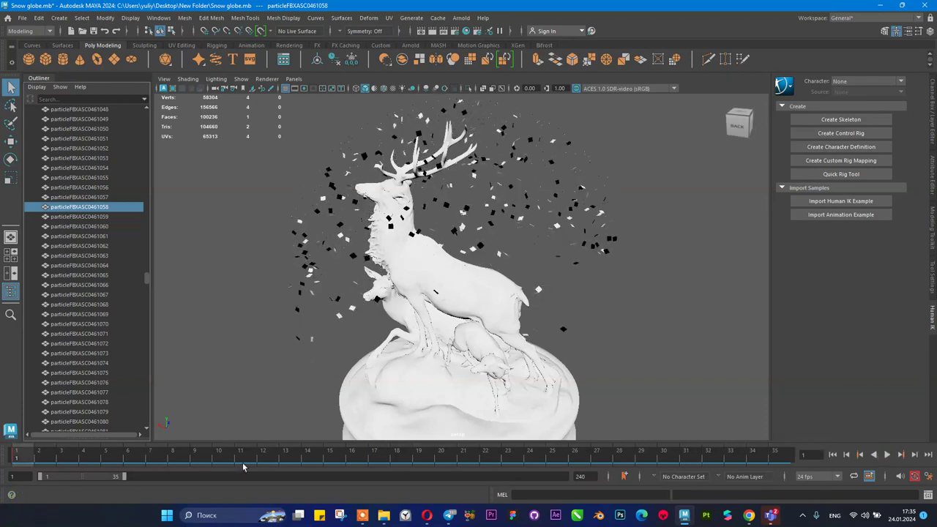
- Extend the playback range to frame 240 and play through the full falling-snow animation
left_click_drag(126, 477, 565, 477)
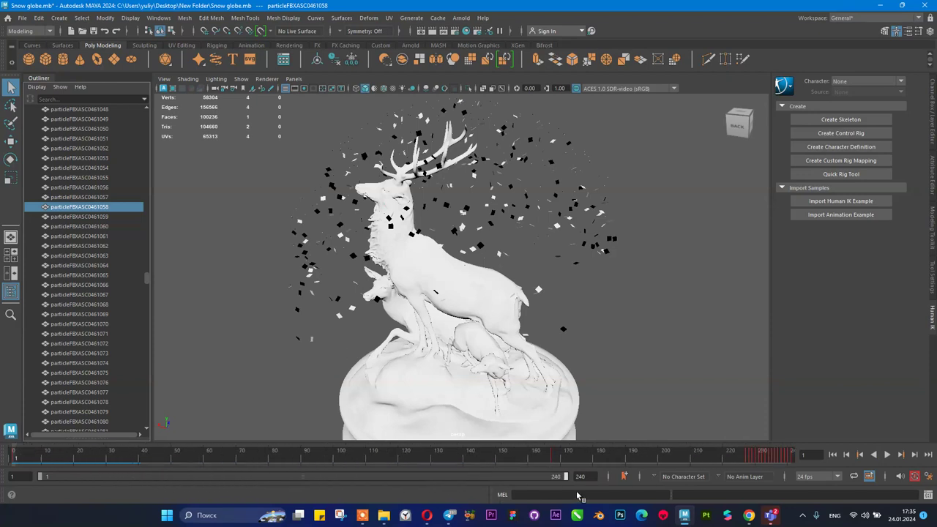
left_click(887, 455)
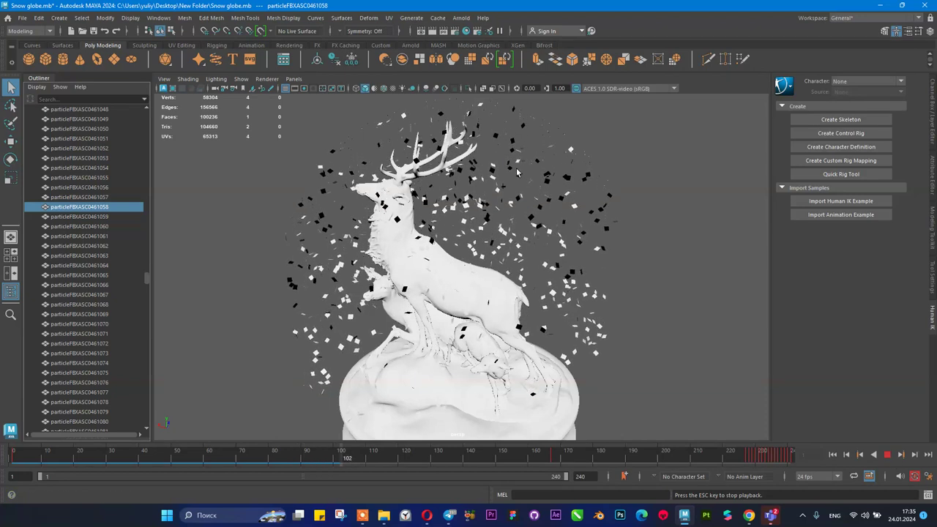
left_click(592, 231)
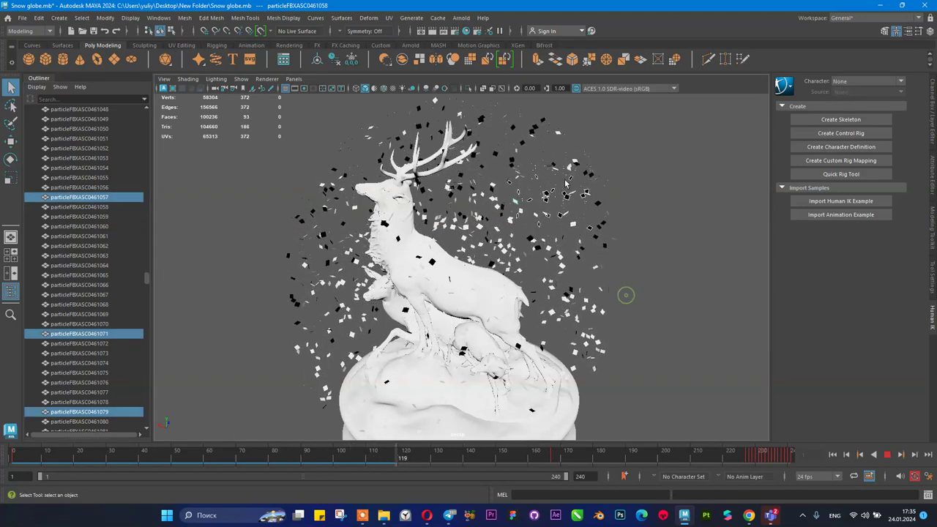
left_click(636, 207)
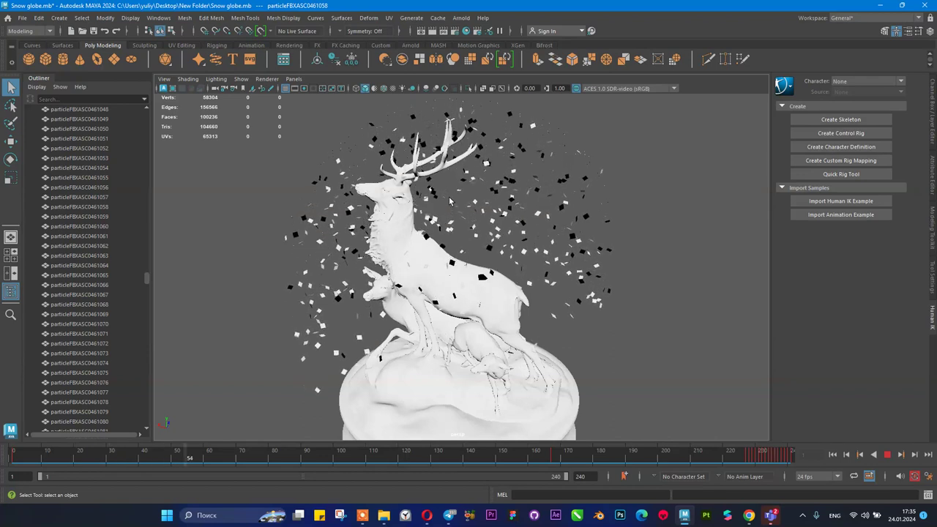
left_click(494, 183)
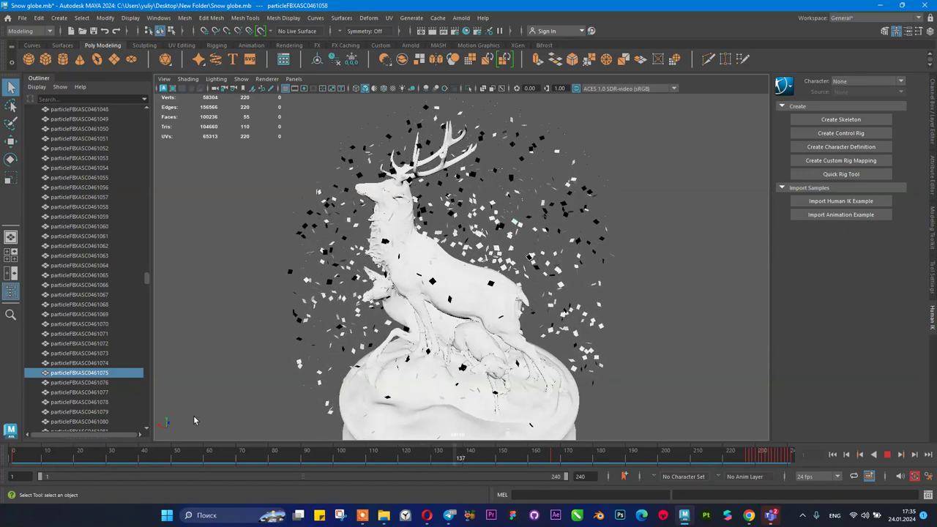
left_click(887, 455)
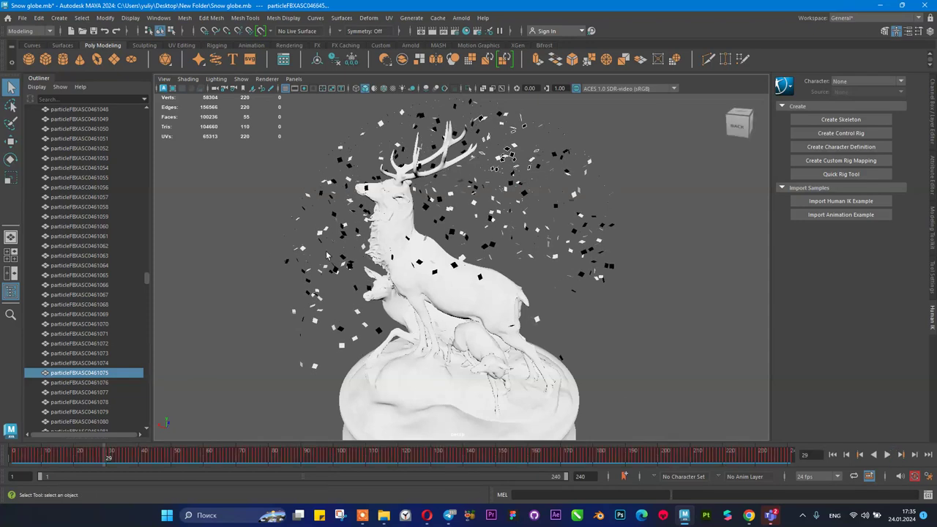
- Delete all snow particle objects from particleFBXASC046000 through particleFBXASC0461999
scroll(79, 158, "up", 10)
left_click(79, 158)
scroll(71, 147, "up", 6)
scroll(72, 147, "up", 16)
scroll(92, 151, "up", 5)
left_click_drag(147, 235, 167, 448)
left_click(101, 187)
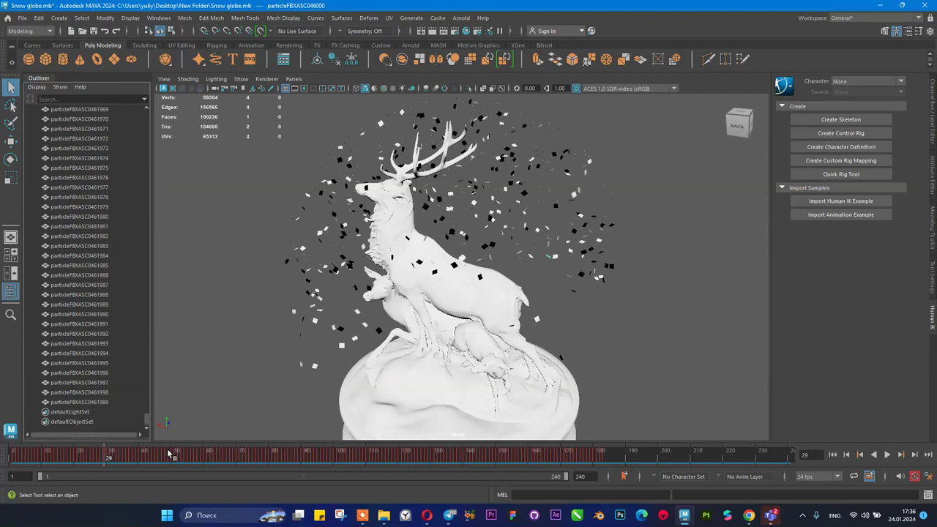
left_click(110, 401, "shift")
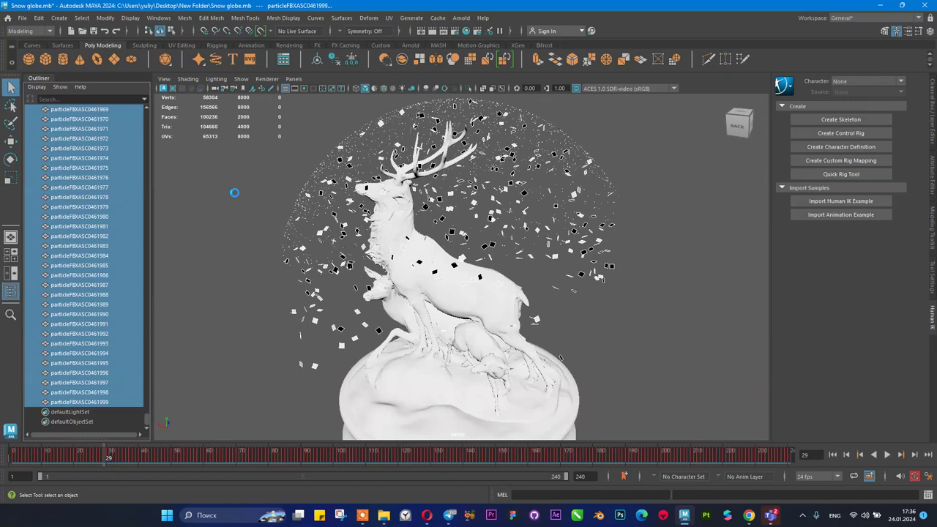
- Close the Teams window and the File Explorer window showing the source folder
right_click(749, 517)
left_click(767, 517)
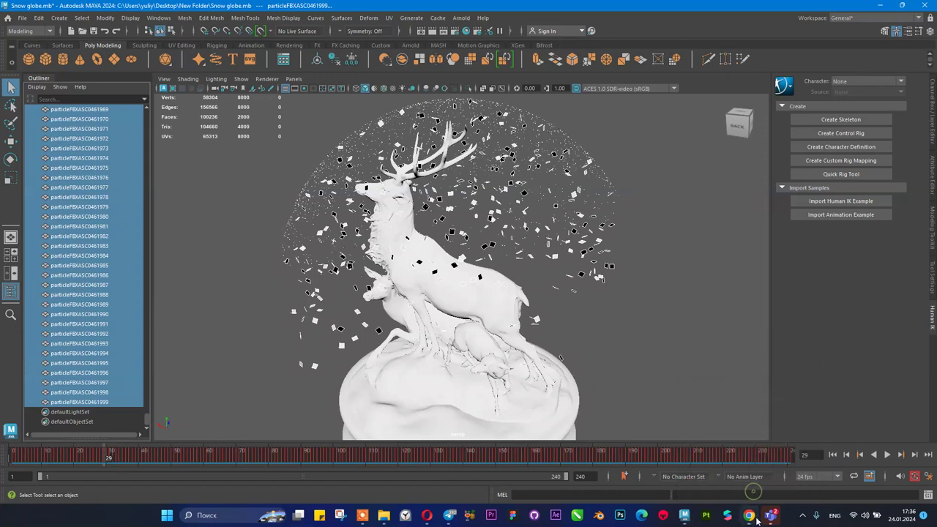
right_click(767, 517)
left_click(761, 484)
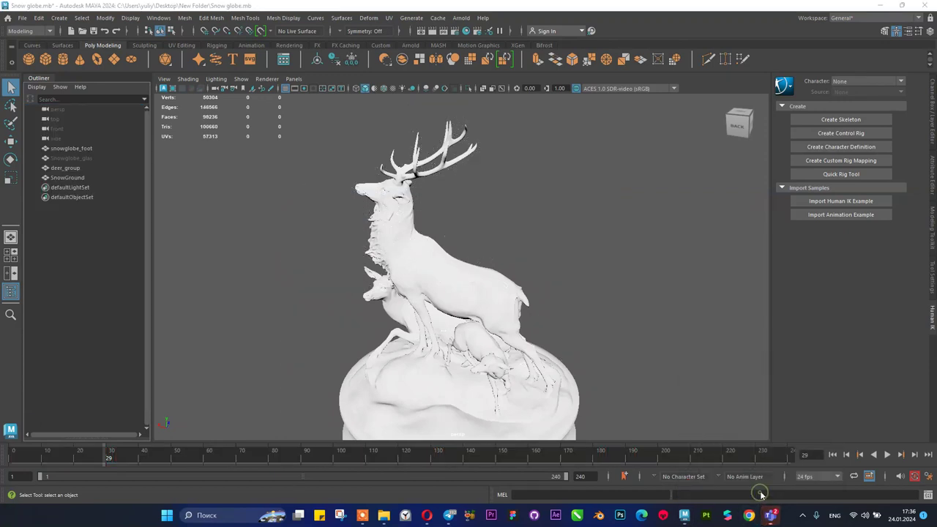
left_click(394, 516)
left_click(883, 96)
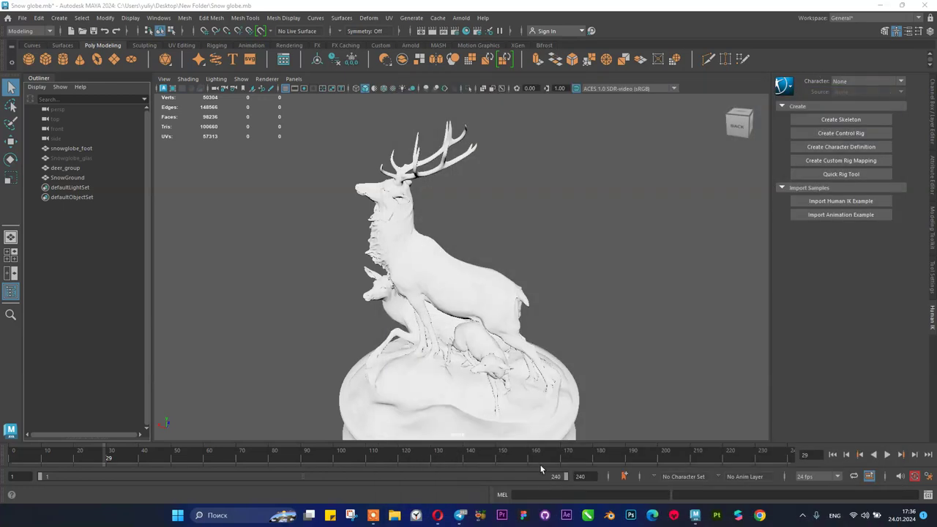
- Show the hidden Snowglobe_glas object again and frame it in the perspective view
left_click_drag(462, 218, 551, 212, "alt")
left_click(74, 158)
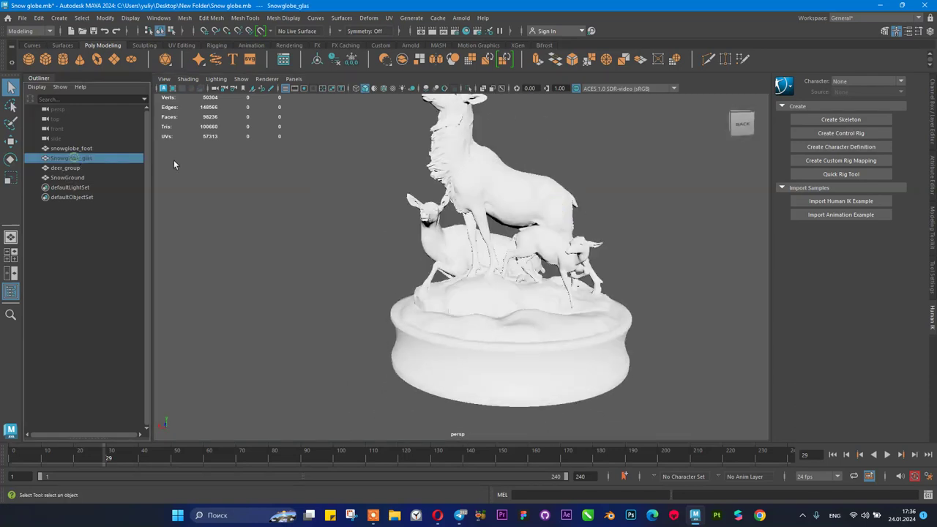
left_click(88, 167)
left_click(86, 178)
left_click(77, 158)
key("f")
scroll(545, 245, "down", 3)
- Examine the glass sphere and base from several angles, including underneath, and select snowglobe_foot
left_click_drag(544, 244, 436, 207, "alt")
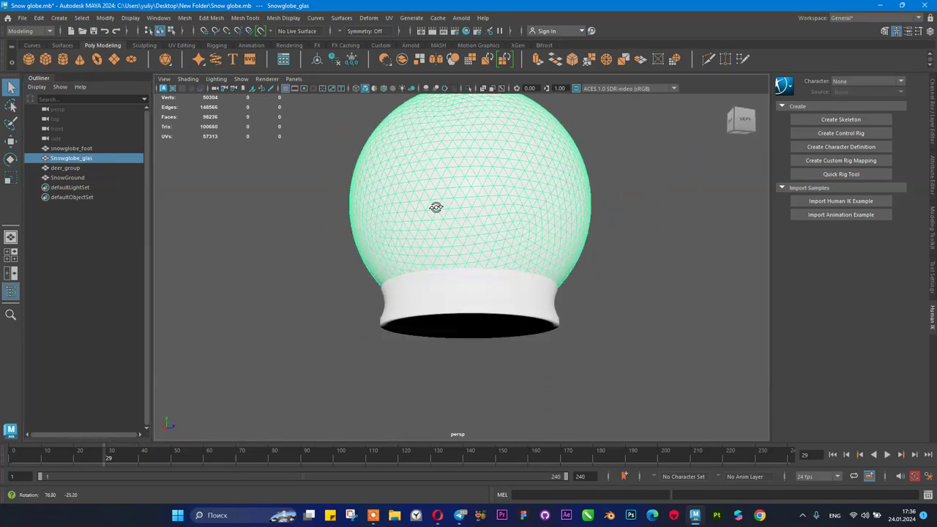
right_click_drag(436, 207, 544, 272, "alt")
left_click_drag(544, 272, 560, 303, "alt")
right_click_drag(561, 303, 477, 289, "alt")
mouse_move(478, 289)
left_mouse_down("alt")
mouse_move(481, 317)
mouse_move(481, 307)
left_mouse_up("alt")
right_click_drag(366, 232, 441, 231, "alt")
scroll(441, 232, "down", 5)
left_click_drag(444, 230, 492, 276, "alt")
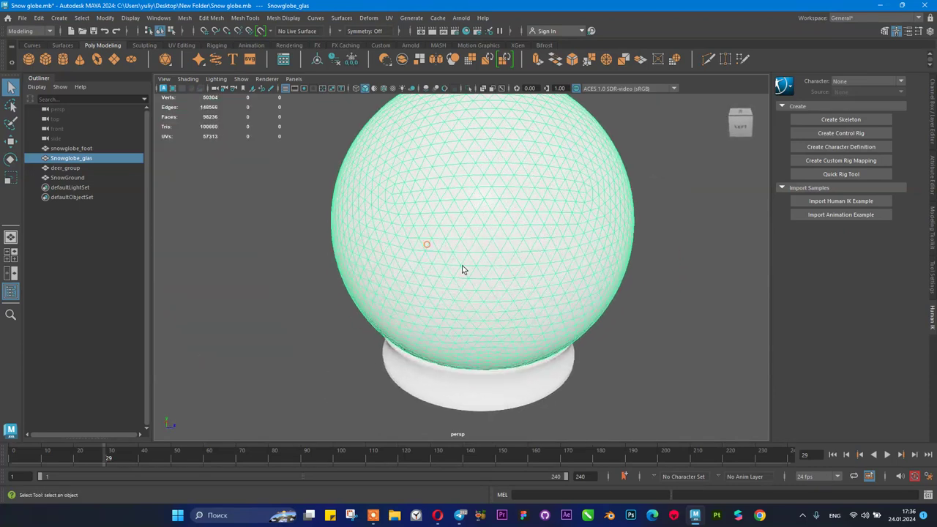
left_click(70, 149)
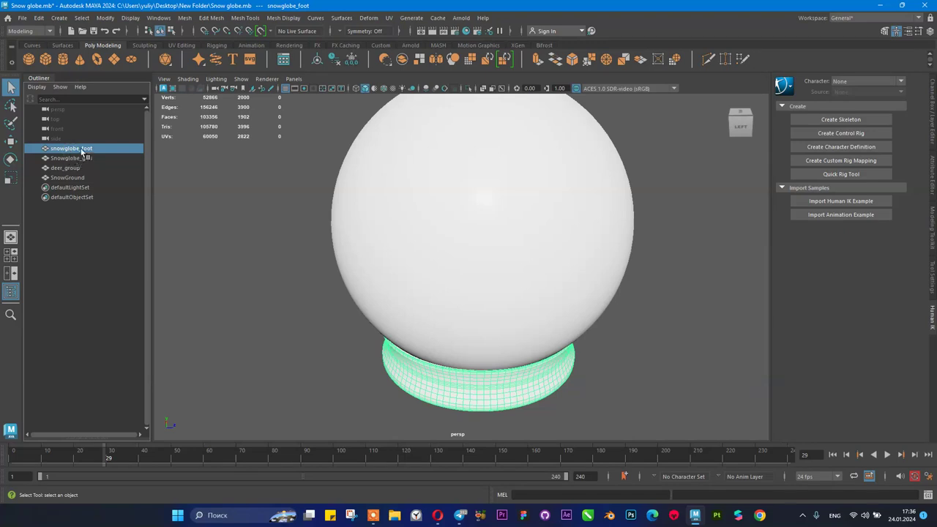
- Hide deer_group and SnowGround inside the globe
left_click(73, 158)
left_click(71, 167)
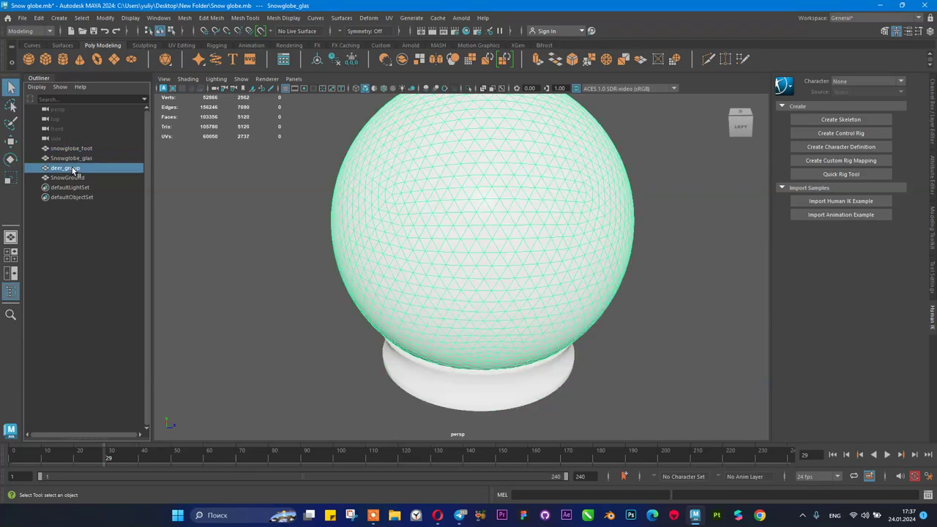
left_click(71, 179, "shift")
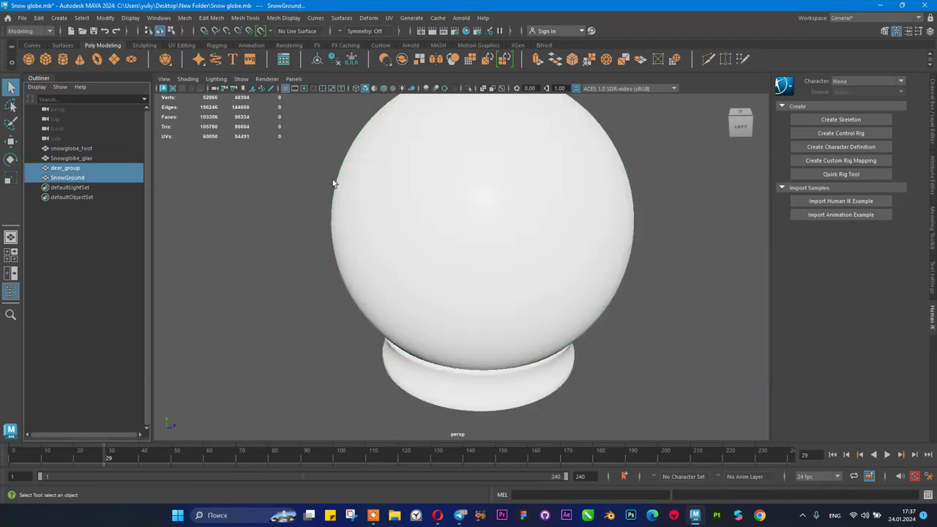
key("ctrl+h")
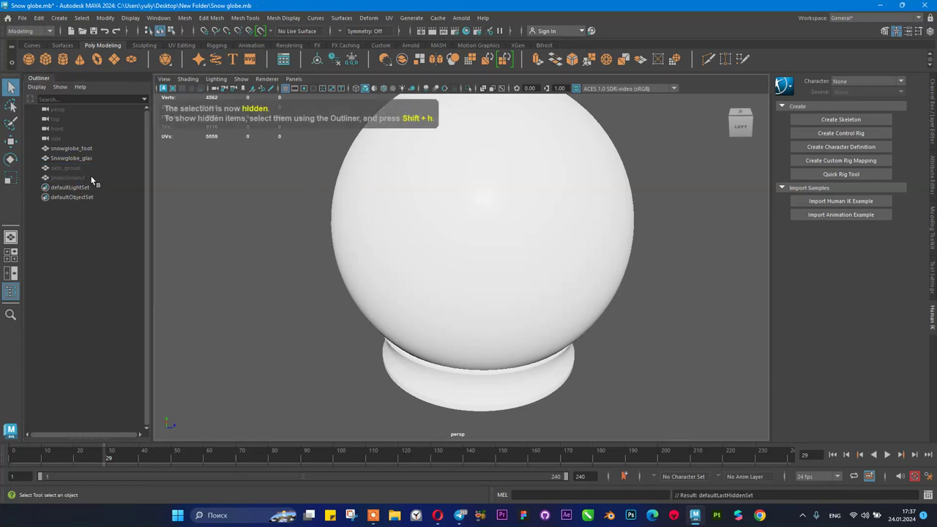
- Show the hidden deer_group object again
left_click(472, 251)
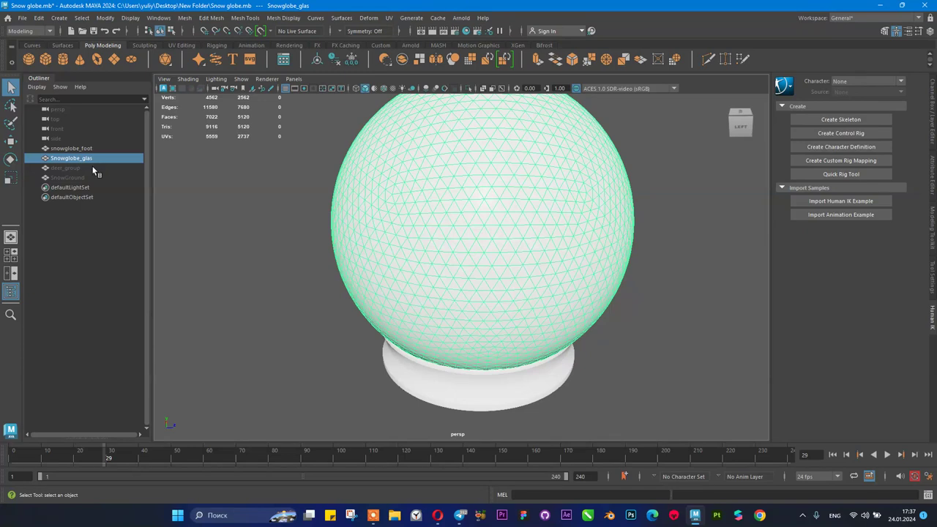
left_click(66, 168)
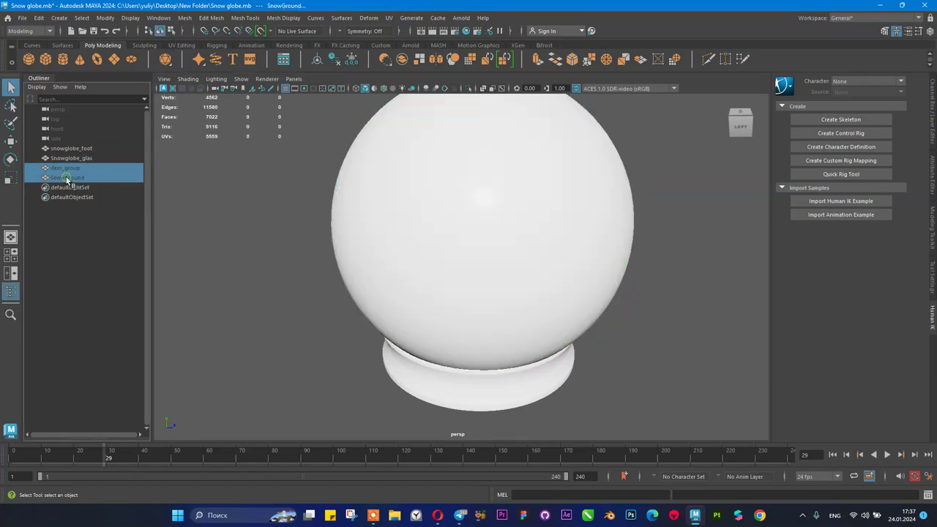
key("shift+h")
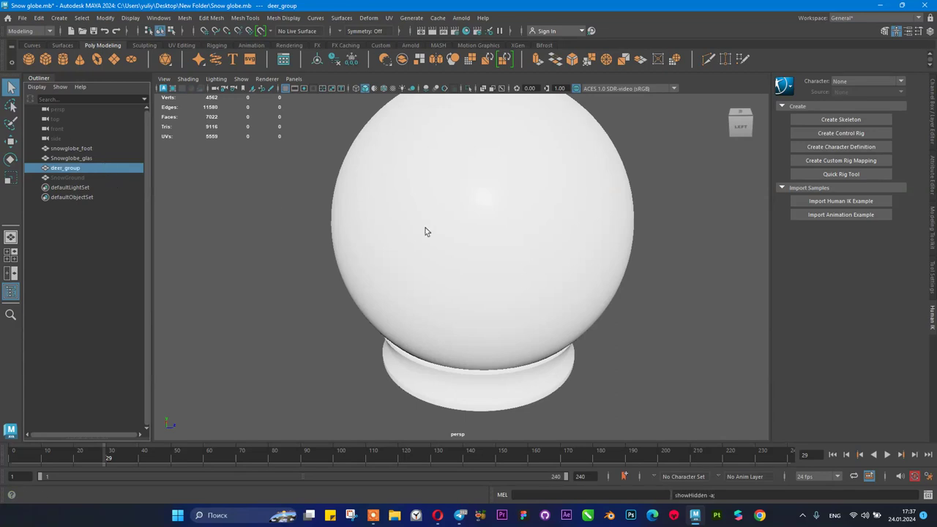
- Hide Snowglobe_glas and deer_group to inspect the base on its own
left_click(452, 144)
key("ctrl+h")
left_click(477, 196)
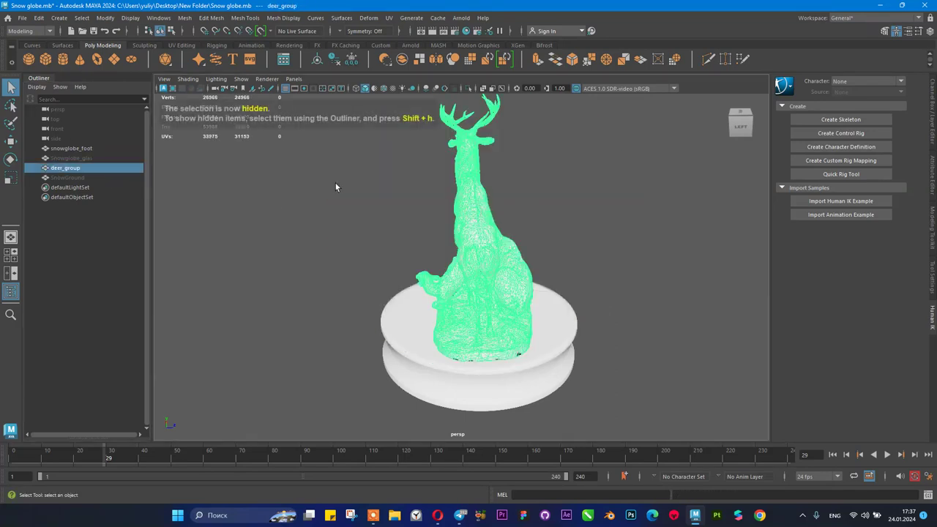
key("ctrl+h")
left_click_drag(520, 223, 396, 212, "alt")
scroll(507, 237, "up", 3)
scroll(521, 228, "down", 2)
left_click_drag(520, 227, 583, 213, "alt")
scroll(582, 213, "down", 3)
- Show the hidden Snowglobe_glas sphere above the base again
left_click(102, 158)
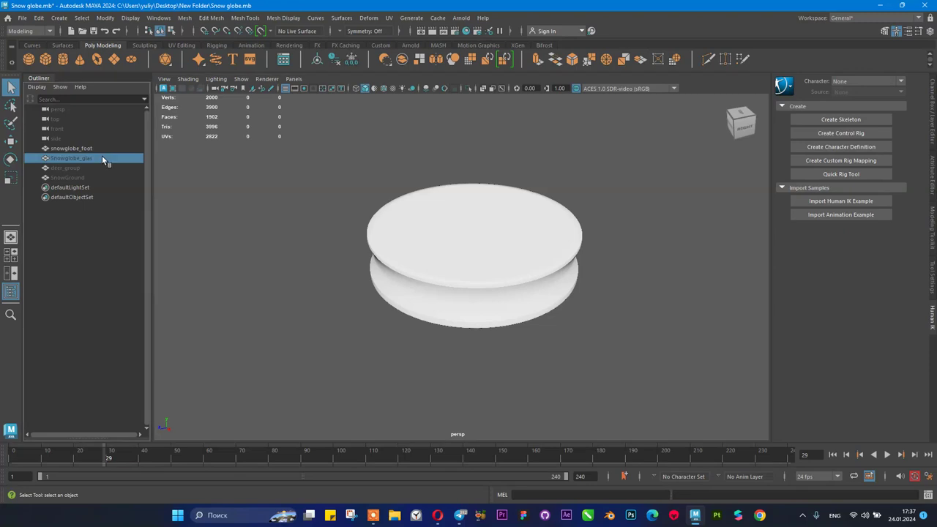
key("shift+h")
scroll(485, 190, "down", 2)
scroll(548, 241, "up", 3)
scroll(631, 257, "up", 1)
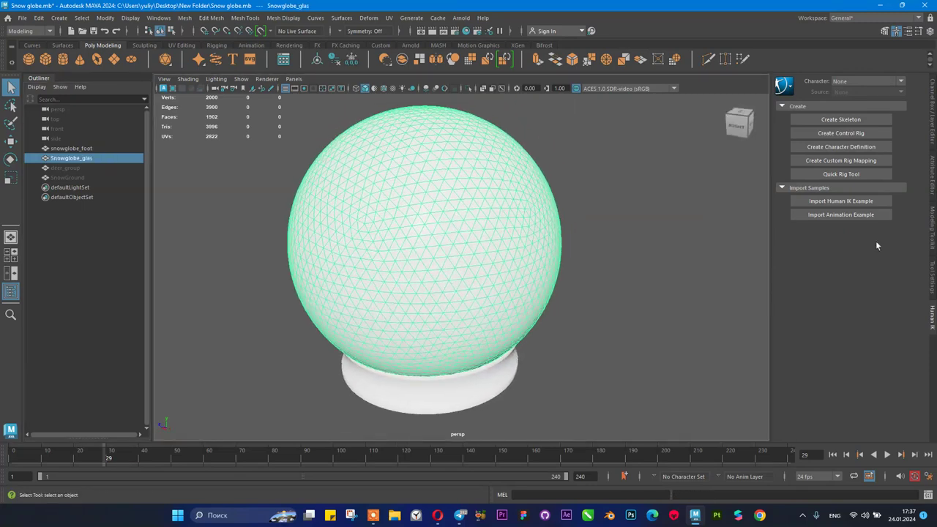
- Darken the colour of the sphere's Glass phong material to mid grey and raise its transparency to the maximum
left_click(933, 187)
left_click(933, 120)
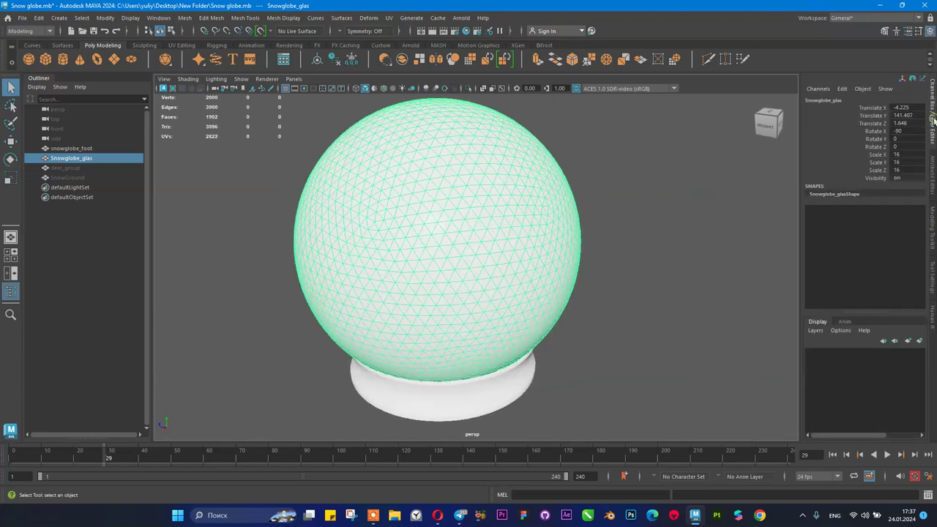
left_click(933, 161)
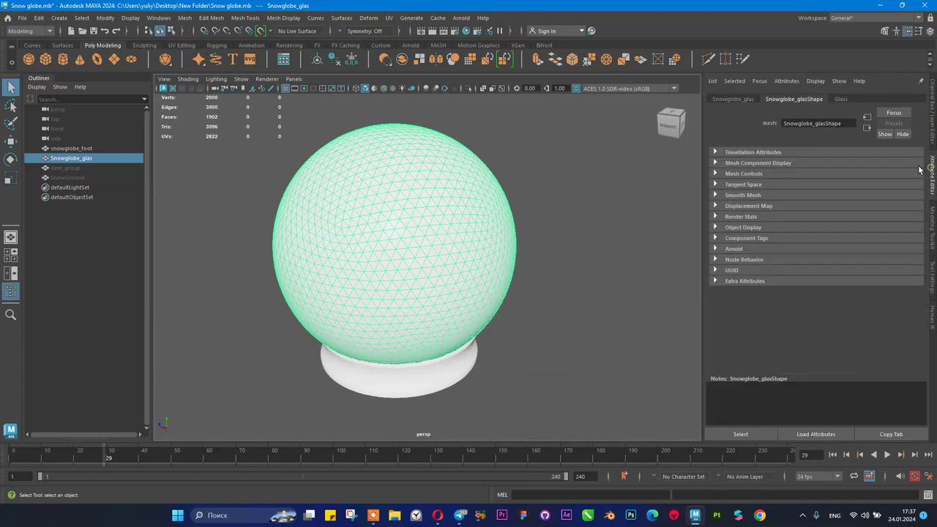
left_click(840, 99)
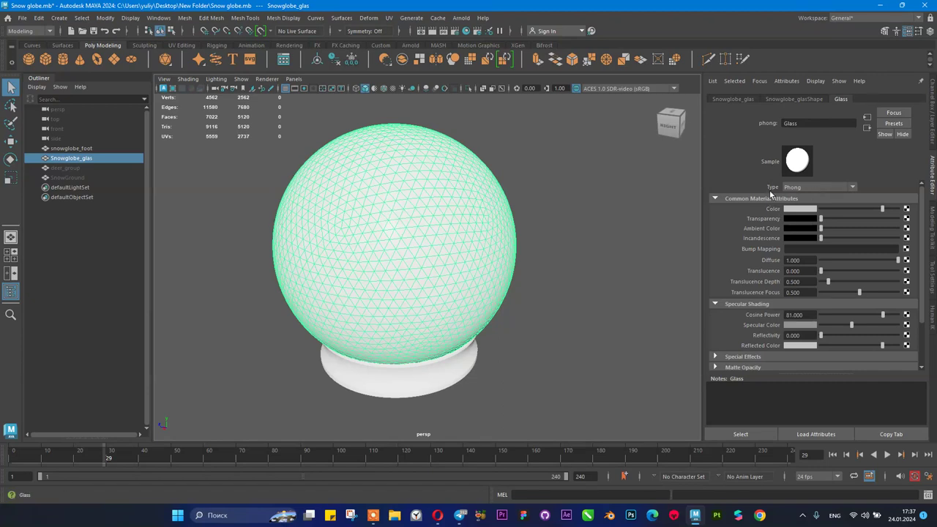
mouse_move(860, 210)
left_mouse_down()
mouse_move(828, 210)
mouse_move(891, 210)
mouse_move(831, 210)
mouse_move(863, 210)
mouse_move(850, 211)
left_mouse_up()
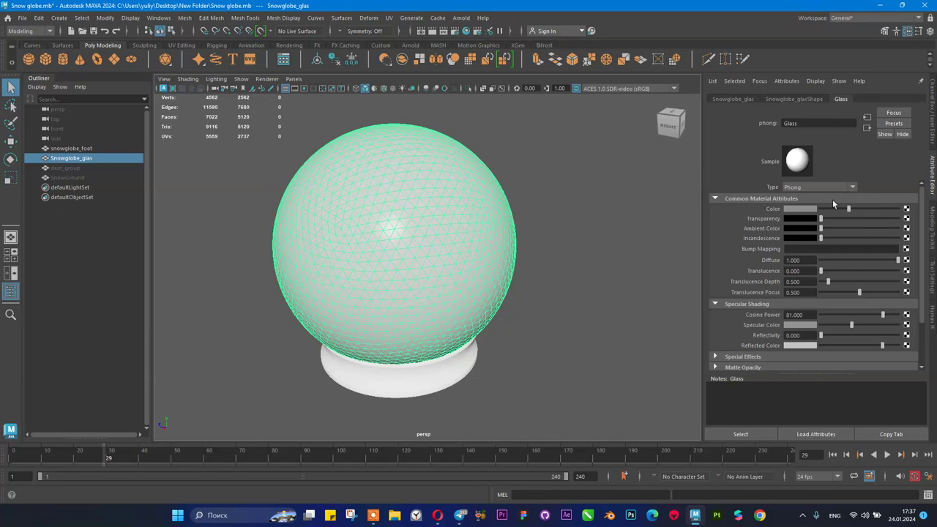
left_click_drag(824, 221, 898, 222)
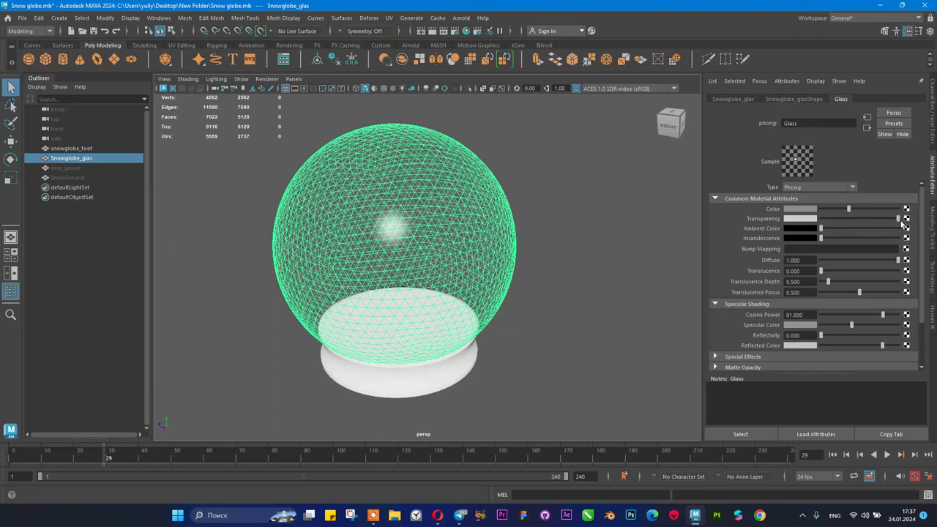
- Undo the last transparency increase on the Glass material and deselect the sphere
left_click(631, 244)
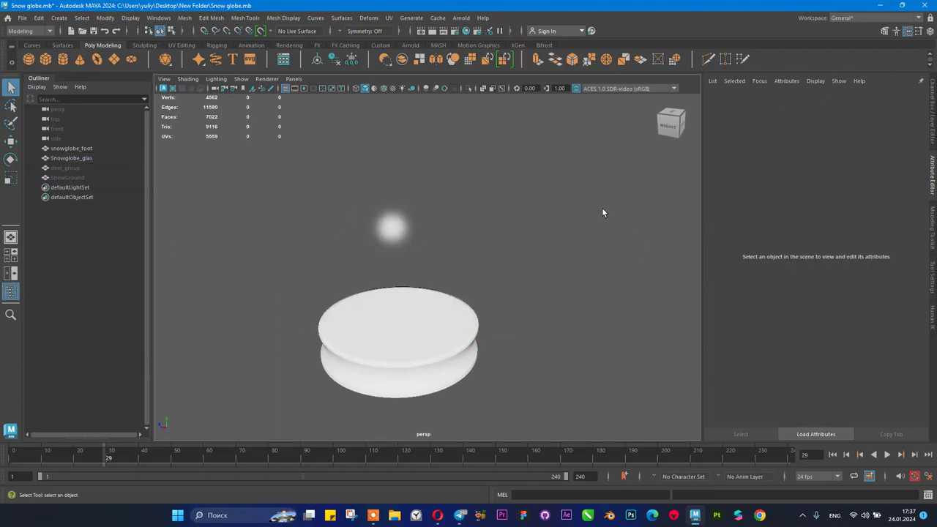
key("ctrl+z")
left_click(516, 220)
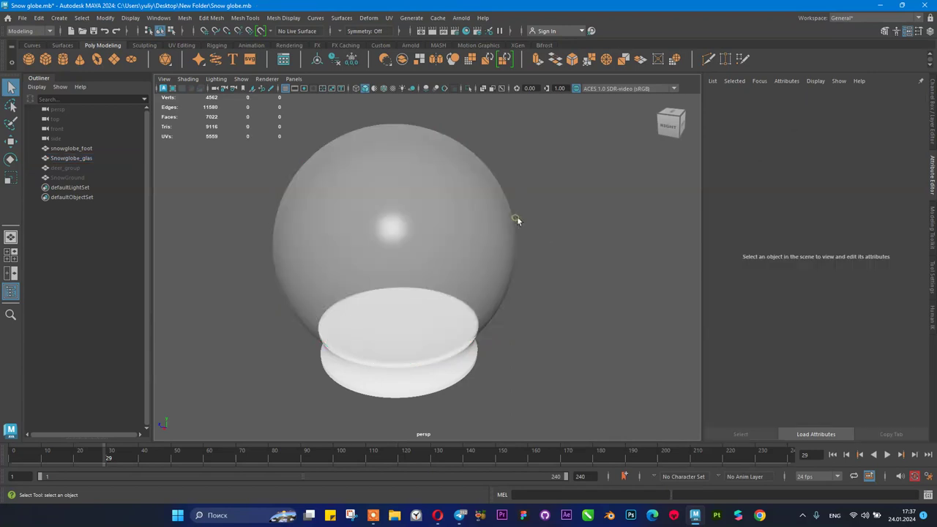
left_click(424, 237)
left_click(598, 215)
- Review the base's foot material and bring up the transform channels of snowglobe_foot
left_click(463, 360)
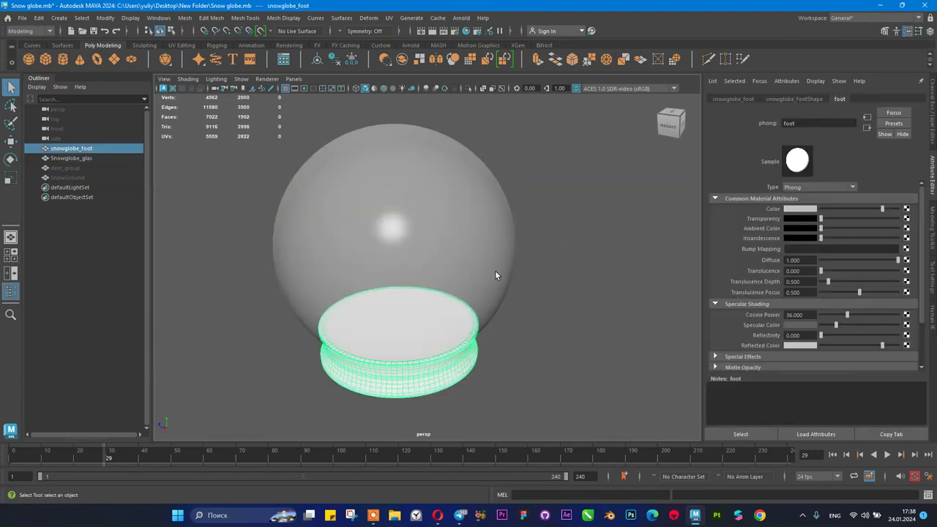
left_click(105, 160)
left_click(105, 148)
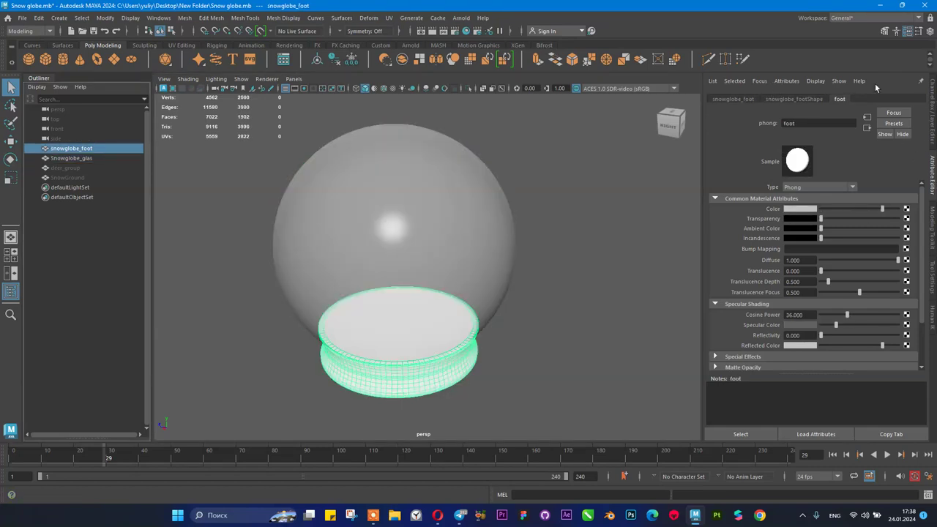
left_click(907, 32)
left_click(908, 33)
left_click(935, 93)
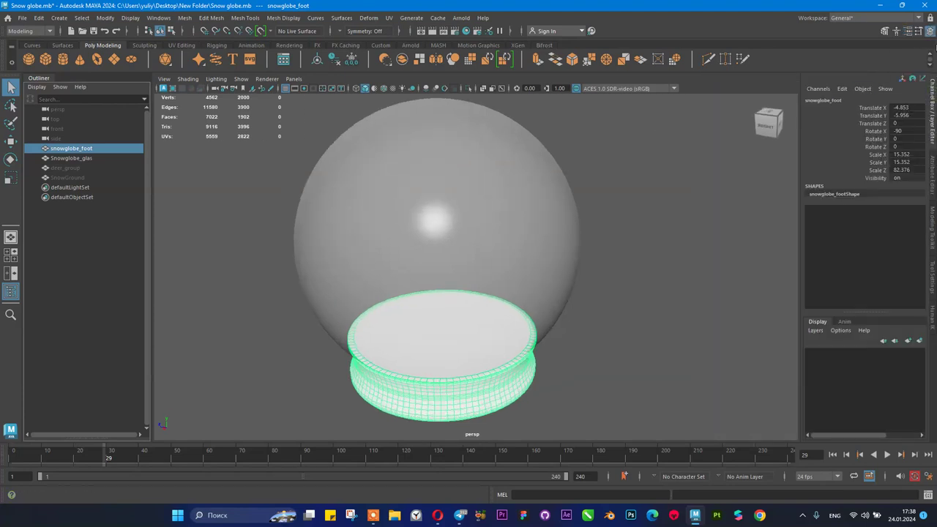
- Check the translate, rotate and scale channels of snowglobe_foot and view the globe from the back
left_click(868, 107)
left_click(867, 131)
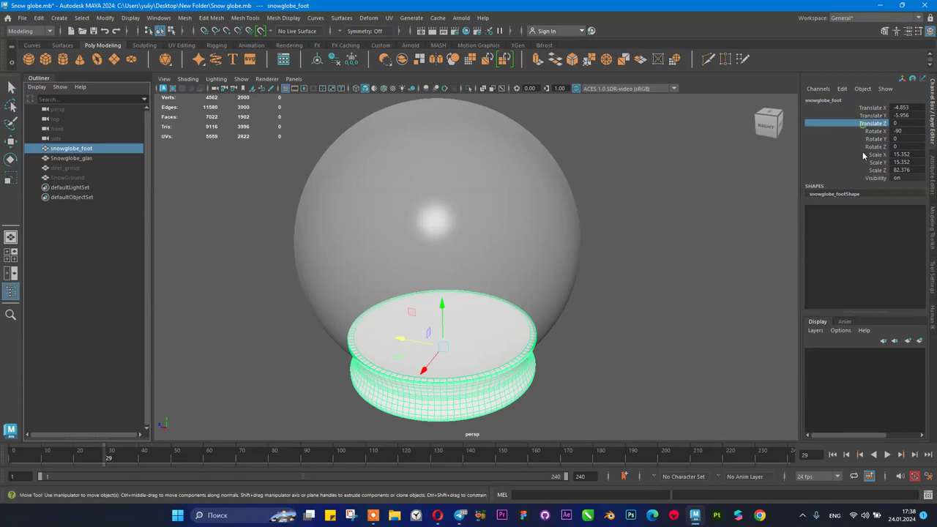
left_click(865, 154)
left_click_drag(643, 226, 578, 165, "alt")
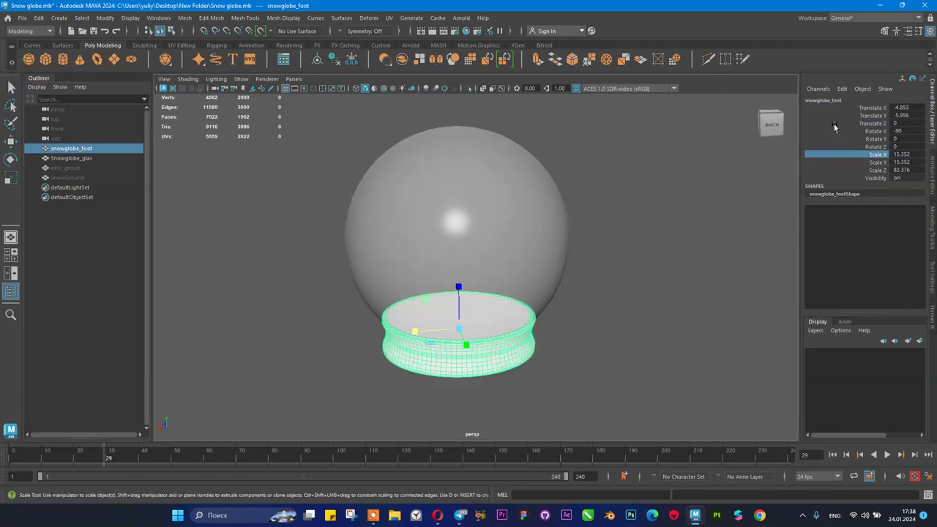
left_click(930, 32)
left_click(930, 32)
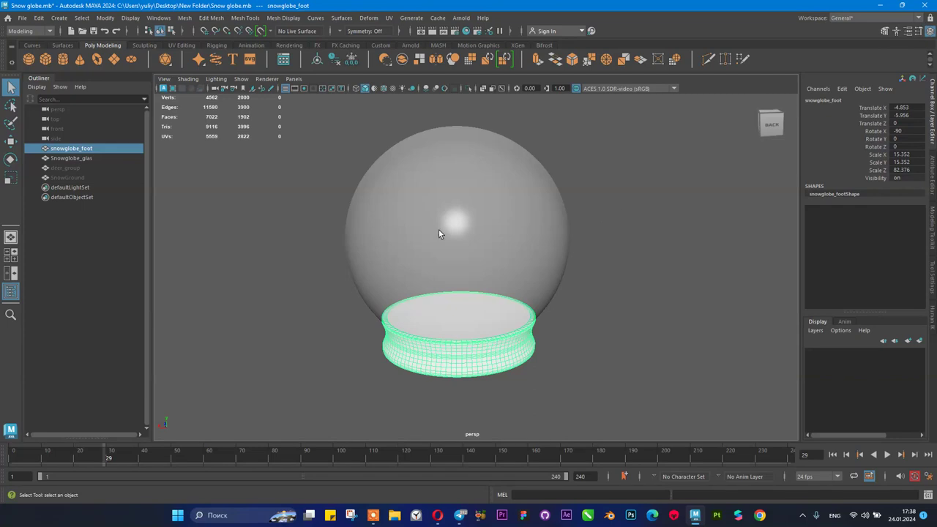
left_click_drag(555, 358, 502, 307, "alt")
right_click_drag(502, 307, 566, 324, "alt")
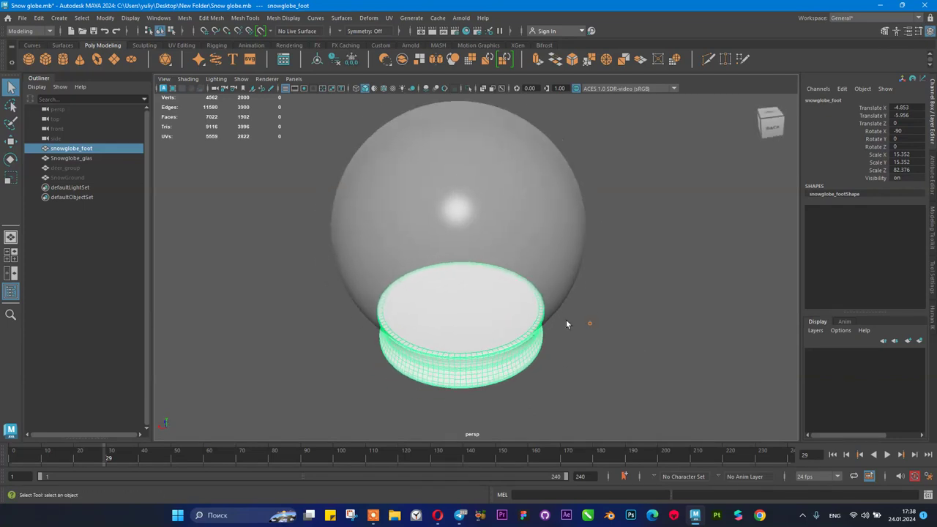
- Show the hidden deer_group and SnowGround inside the transparent globe
left_click(102, 159)
left_click_drag(100, 149, 90, 176)
key("5")
key("shift+h")
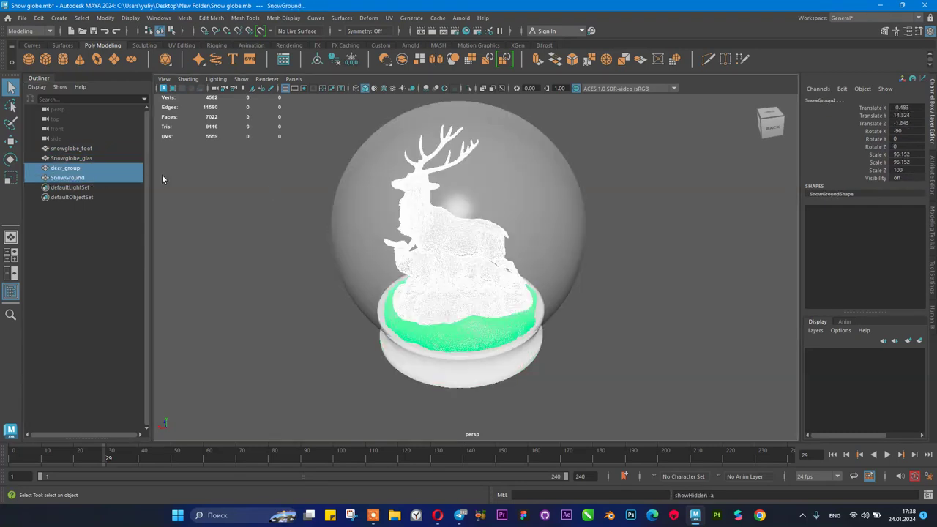
scroll(342, 188, "down", 3)
- Group snowglobe_foot, Snowglobe_glas, deer_group and SnowGround together
left_click(342, 188)
left_click(151, 18)
left_click(151, 18)
left_click(76, 158)
left_click(81, 150)
left_click(73, 177, "shift")
key("4")
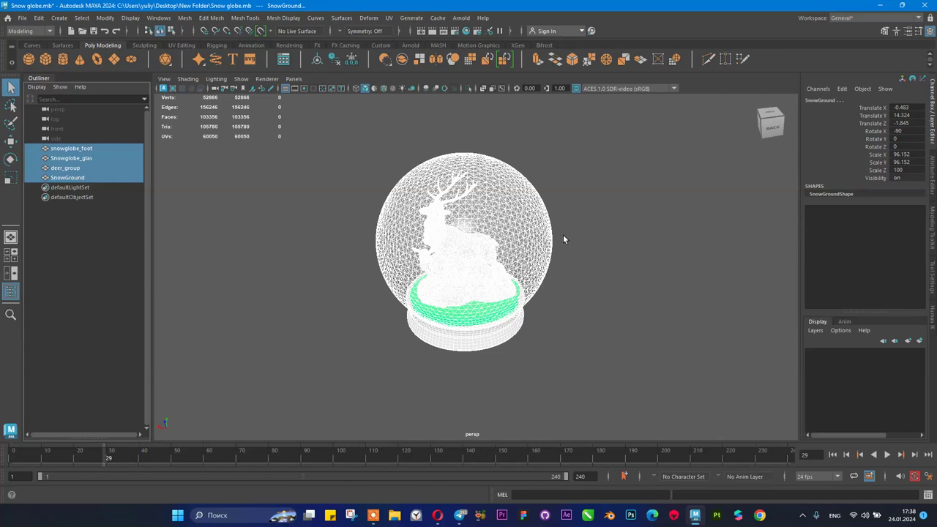
scroll(563, 234, "up", 3)
scroll(564, 238, "down", 1)
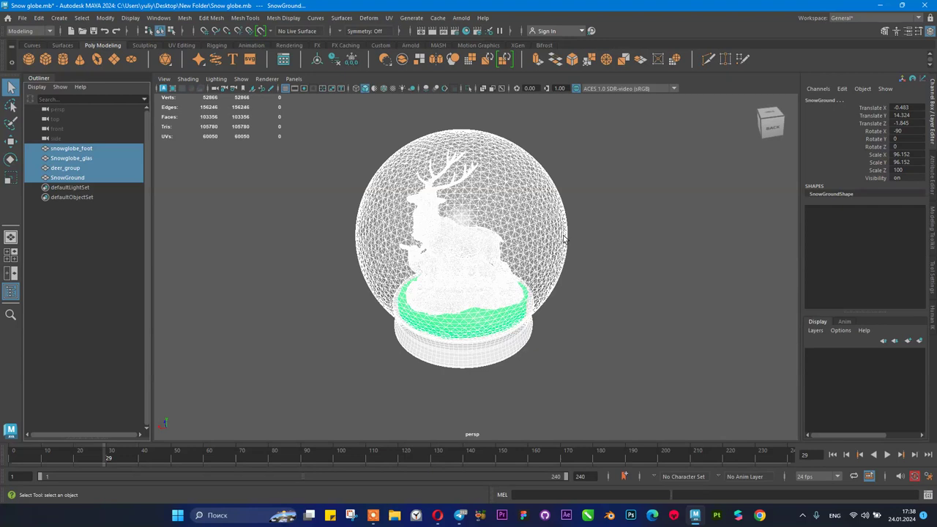
left_click_drag(575, 256, 620, 278, "alt")
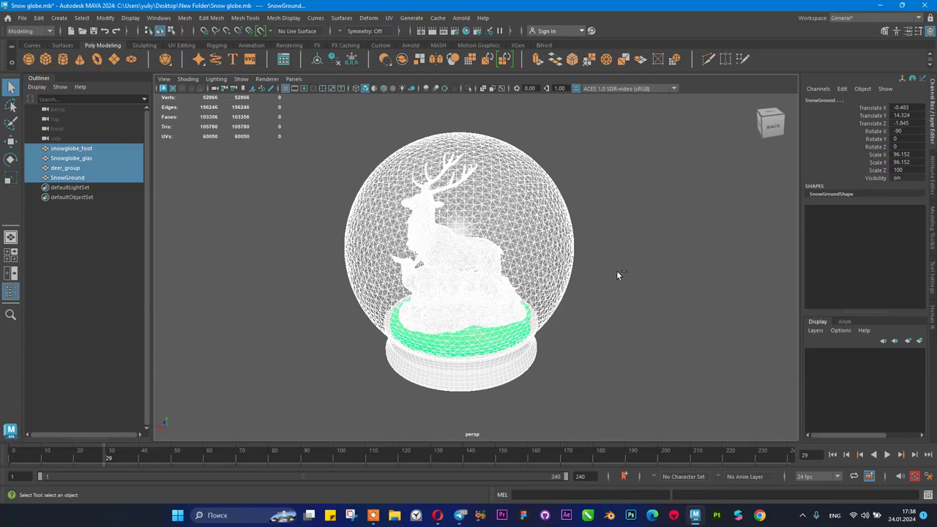
key("ctrl+g")
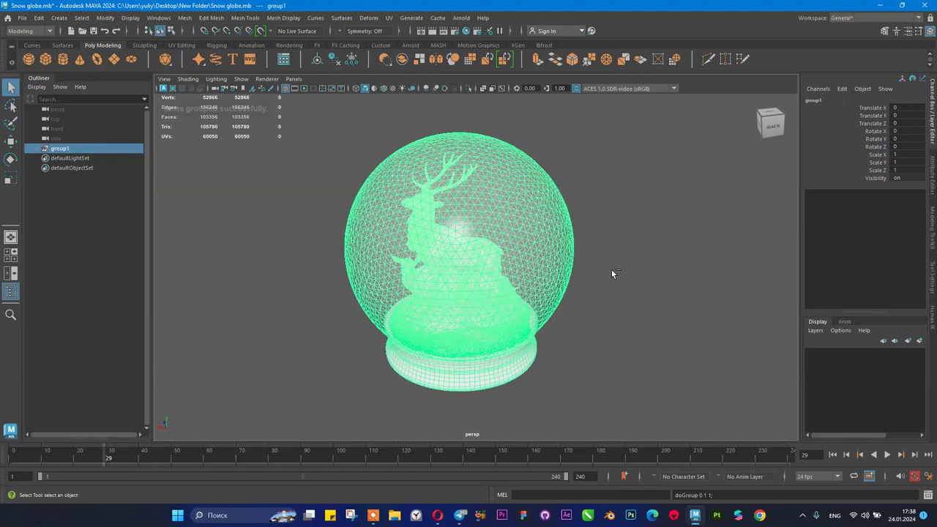
- Scale the whole snow globe group down uniformly to about 0.43, undoing the stray stretch along Z
key("r")
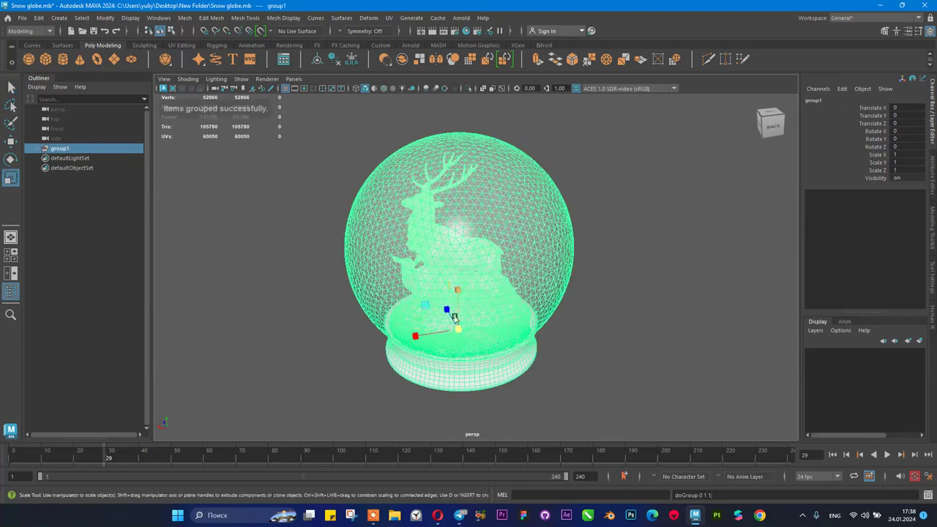
left_click_drag(458, 330, 356, 322)
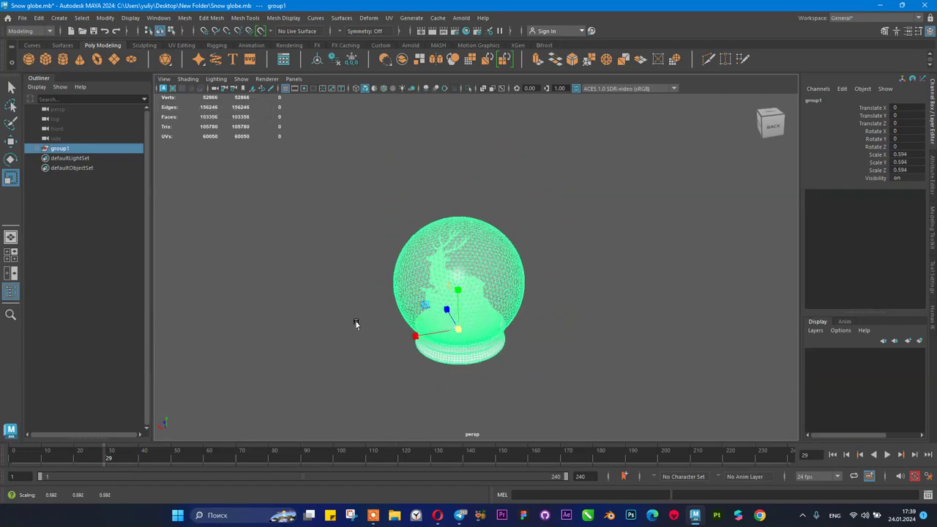
left_click(9, 180)
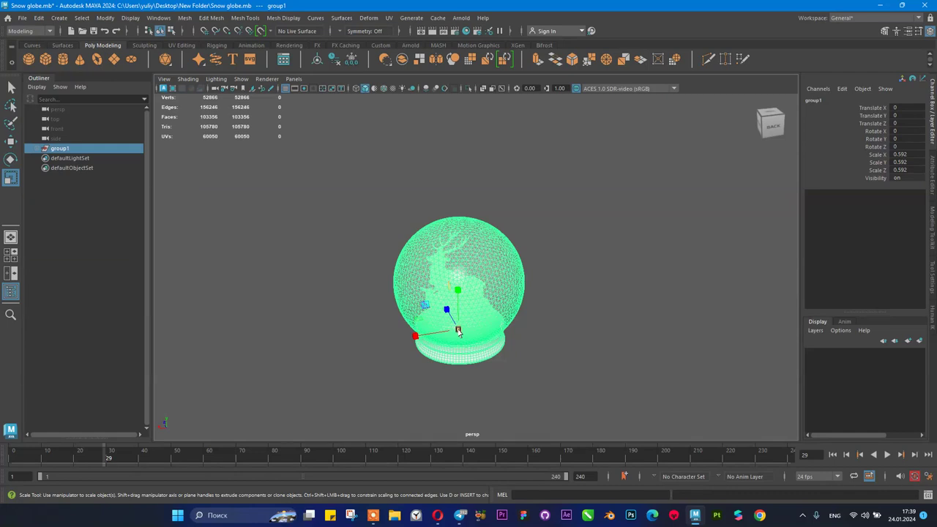
left_click_drag(458, 331, 432, 289)
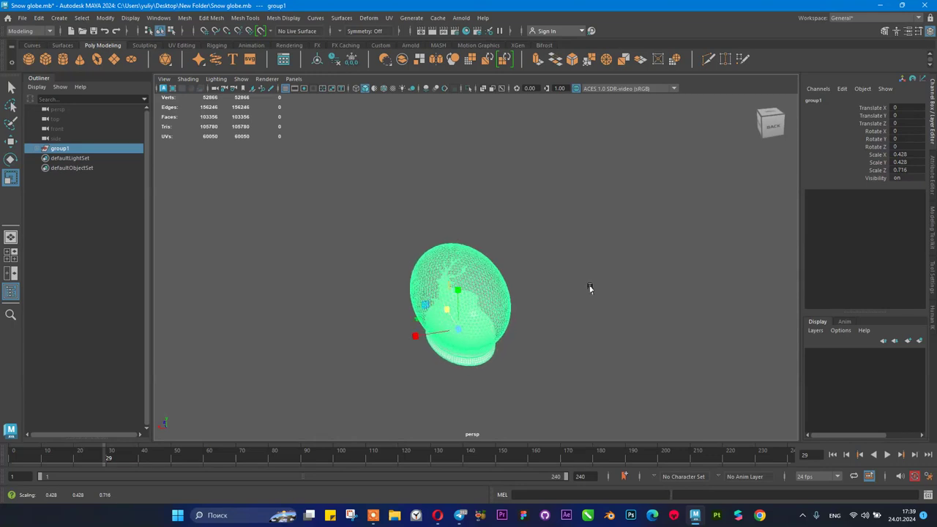
key("ctrl+z")
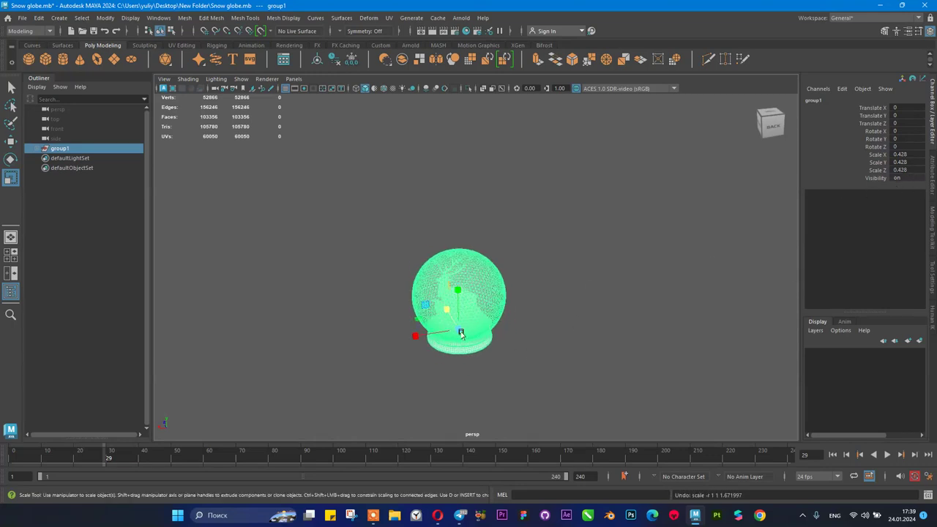
- Scale the snow globe group further down uniformly to about 0.048 and frame it against the grid
left_click_drag(459, 330, 376, 336)
key("f")
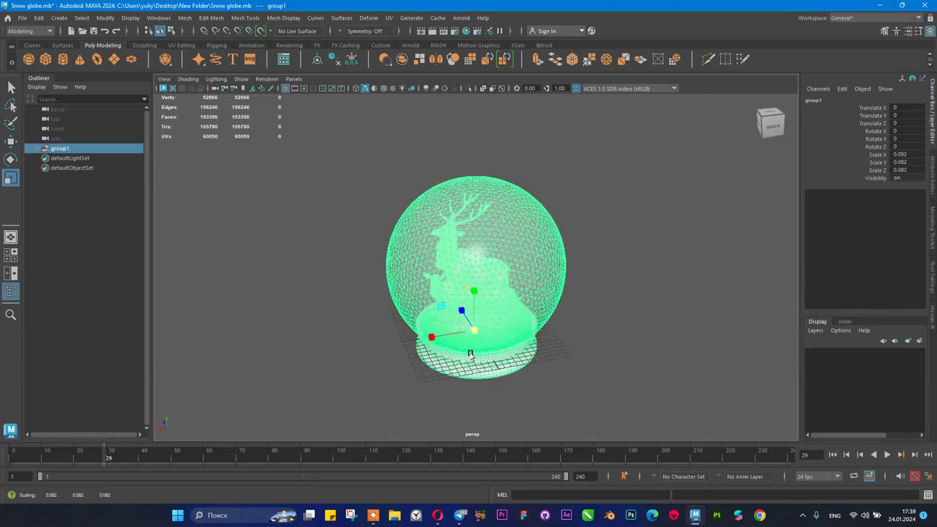
left_click_drag(474, 330, 385, 343)
scroll(561, 360, "up", 2)
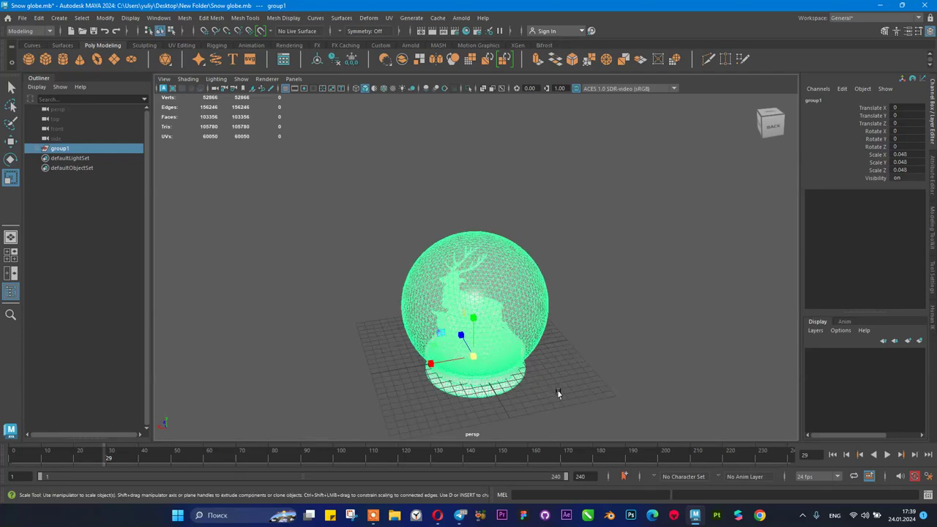
- Scale the snow globe group up uniformly to about 0.073 so its foot fits the grid
scroll(561, 360, "up", 3)
left_click_drag(634, 264, 377, 273, "alt")
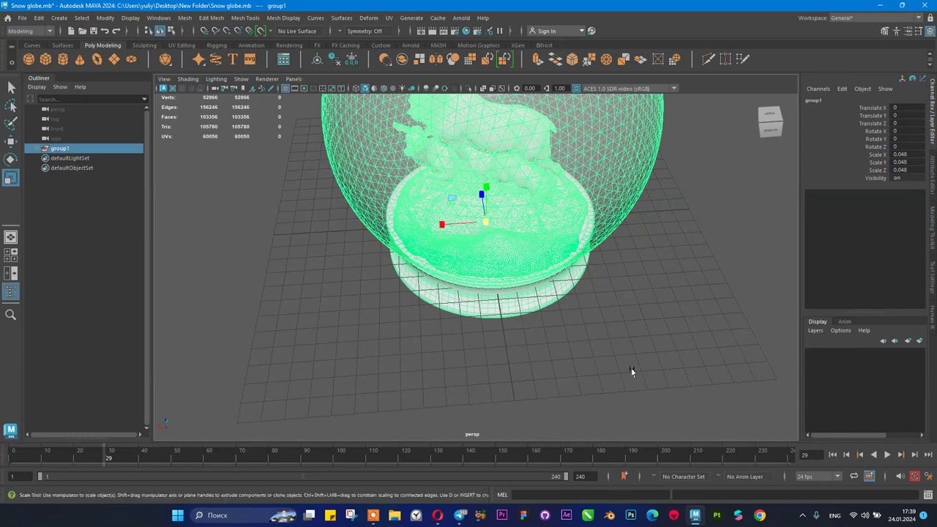
scroll(549, 293, "down", 5)
left_click_drag(554, 291, 539, 260, "alt")
middle_click_drag(539, 260, 590, 302)
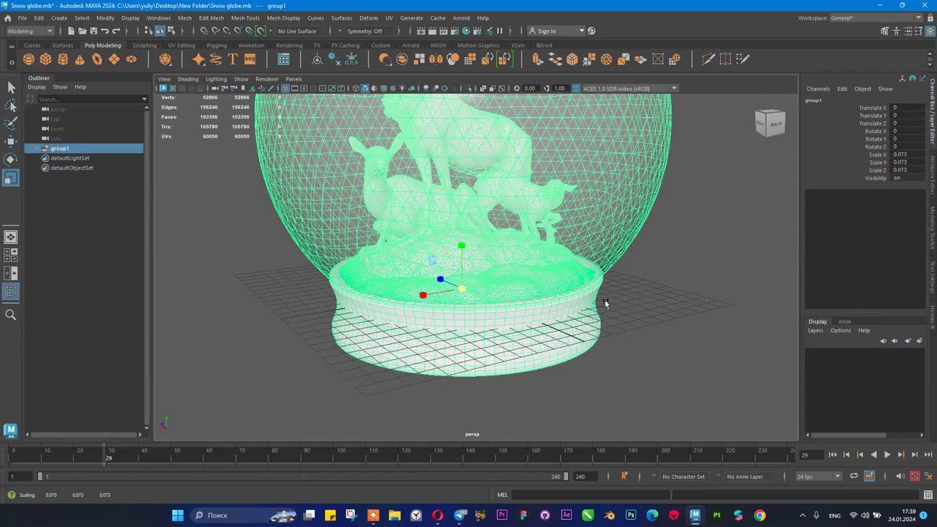
scroll(607, 300, "down", 4)
right_click_drag(567, 333, 586, 386, "alt")
scroll(586, 385, "down", 3)
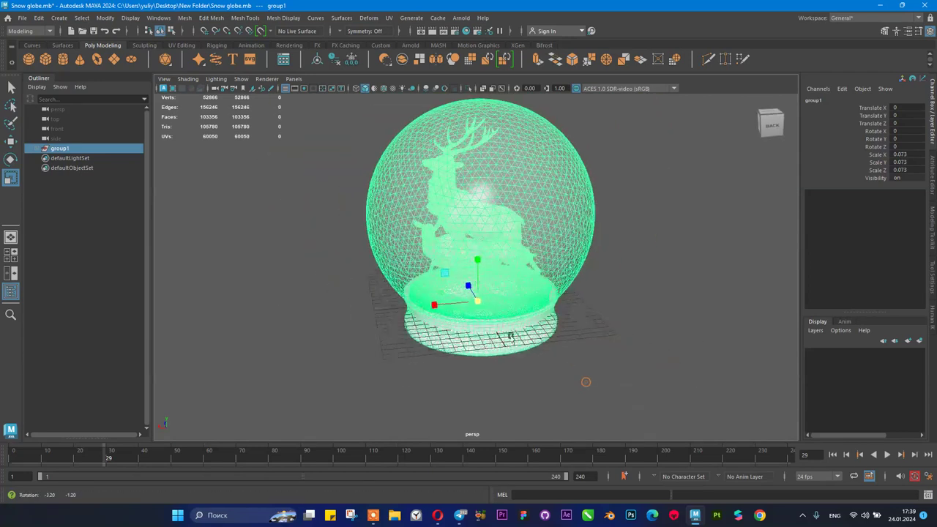
left_click_drag(586, 384, 567, 350, "alt")
scroll(570, 351, "up", 2)
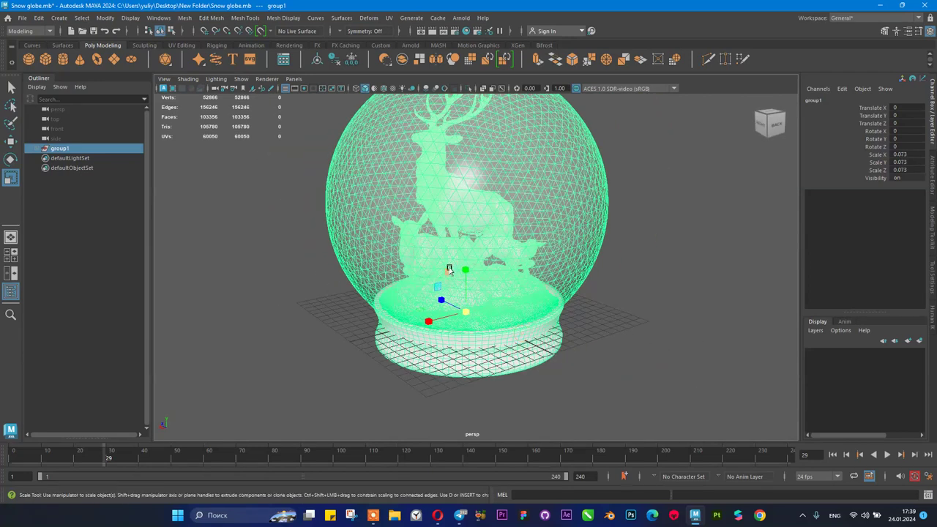
- Raise the snow globe group along Y to about 2.709 so its foot stands on the grid
left_click(9, 140)
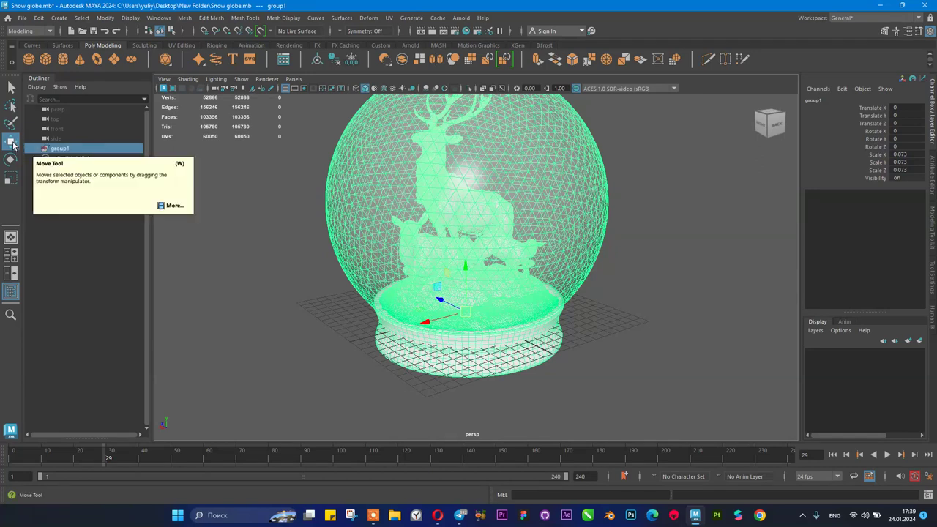
left_click_drag(466, 265, 466, 237)
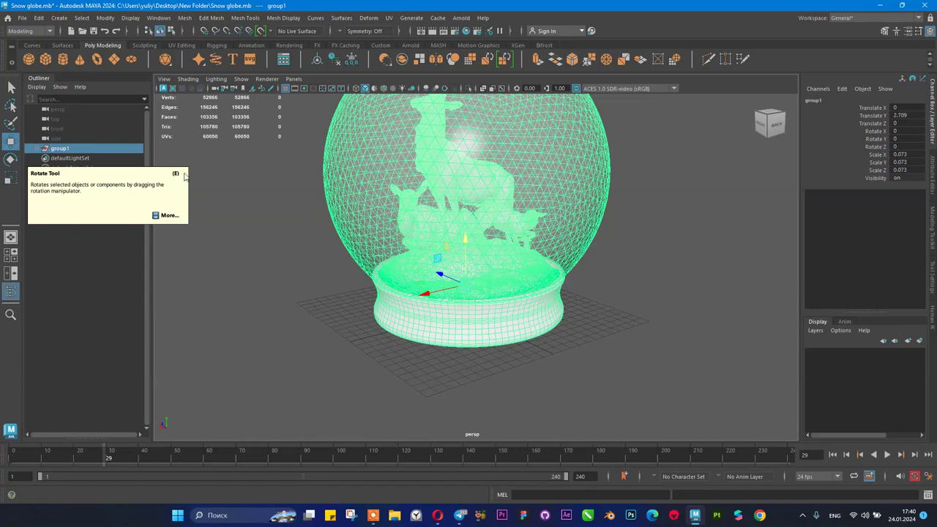
left_click(11, 88)
left_click_drag(525, 259, 639, 276, "alt")
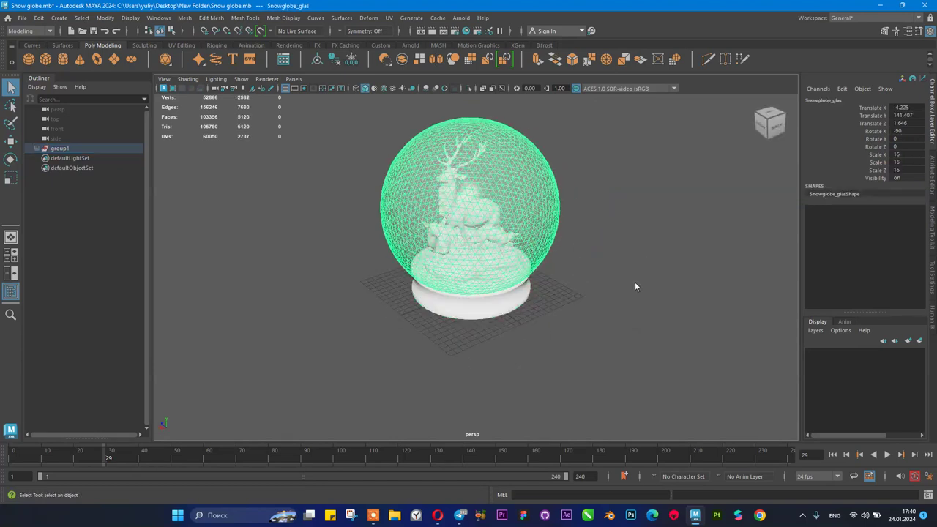
- Hide deer_group and SnowGround inside group1, leaving only the foot and the glass displayed
left_click(639, 276)
left_click(537, 242)
left_click_drag(553, 255, 622, 273, "alt")
left_click(37, 149)
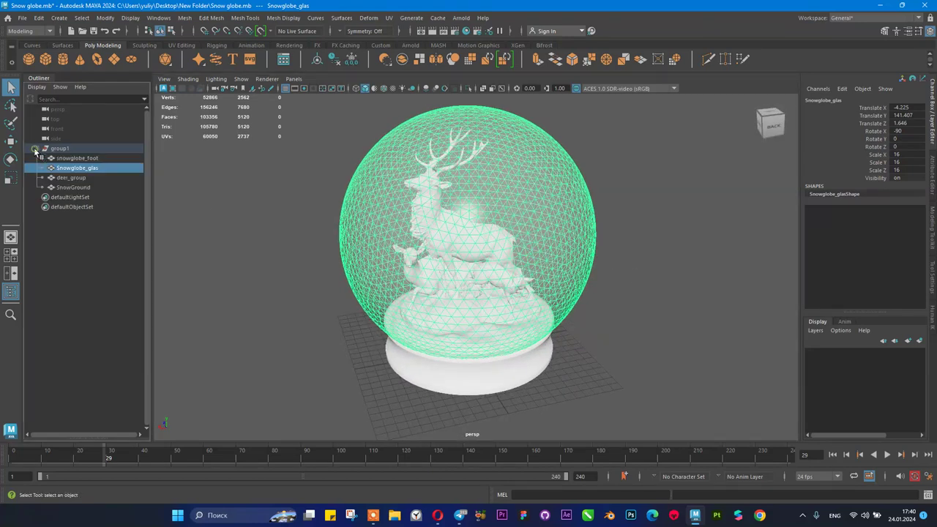
left_click(71, 177)
left_click(88, 187, "ctrl")
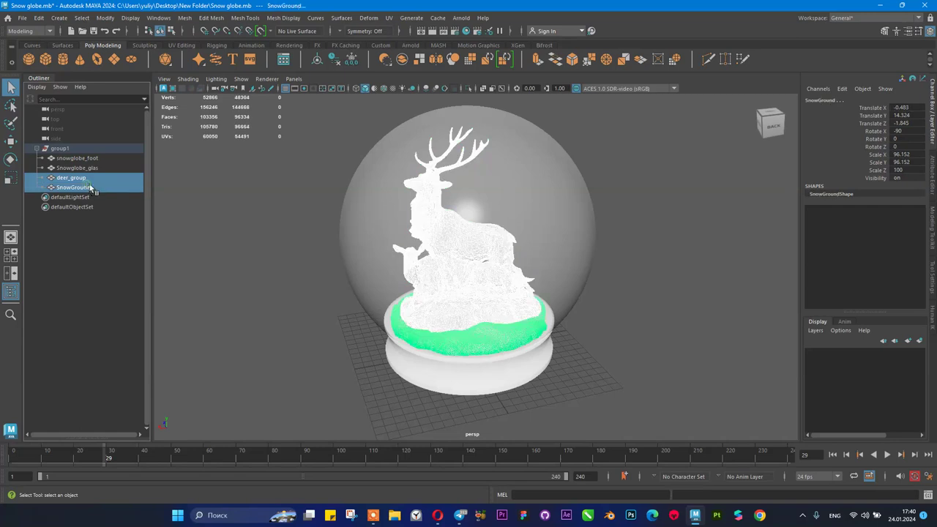
key("ctrl+h")
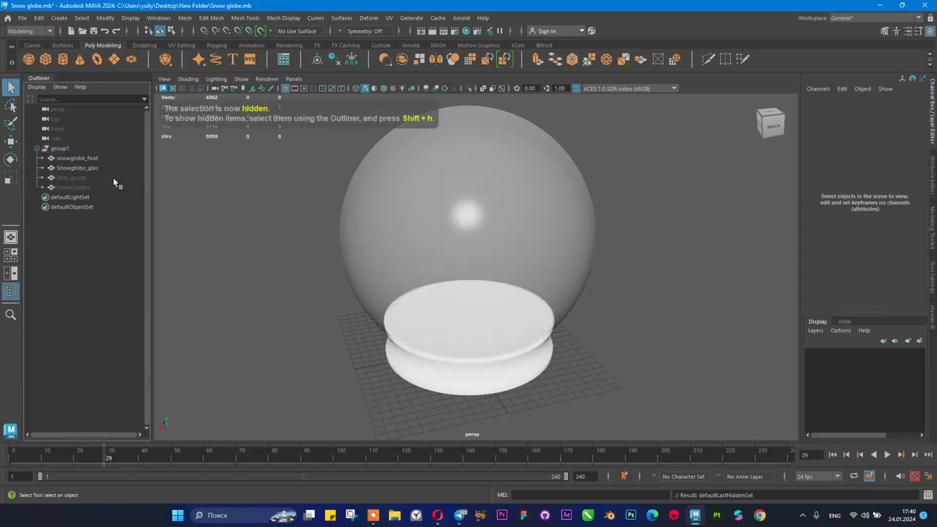
scroll(502, 230, "up", 5)
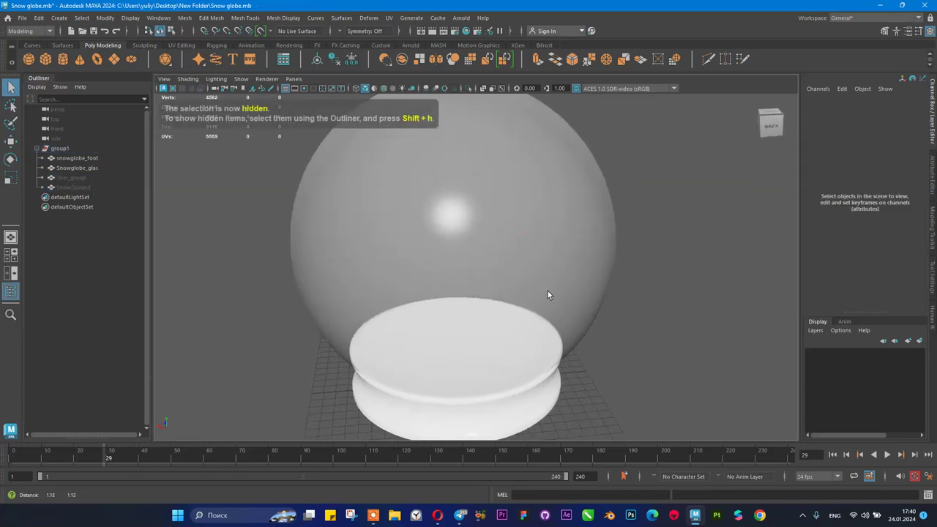
left_click(41, 31)
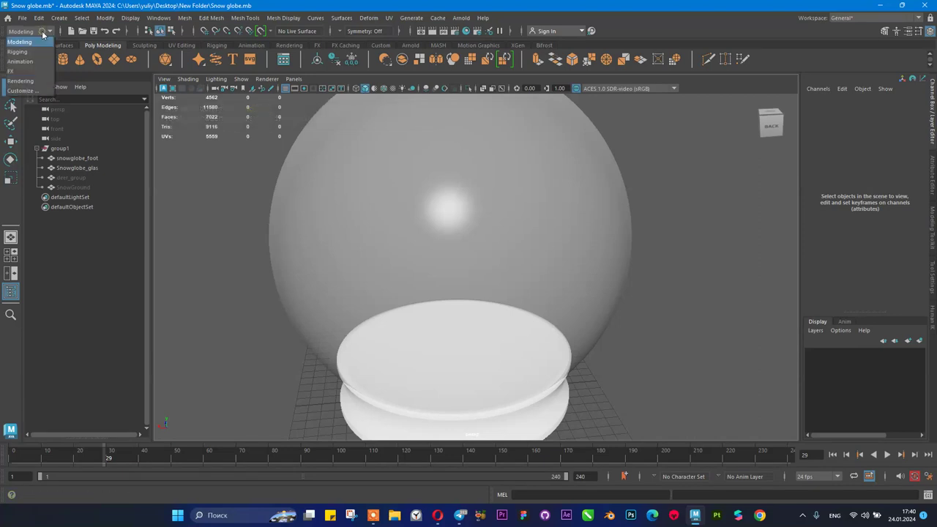
left_click(17, 71)
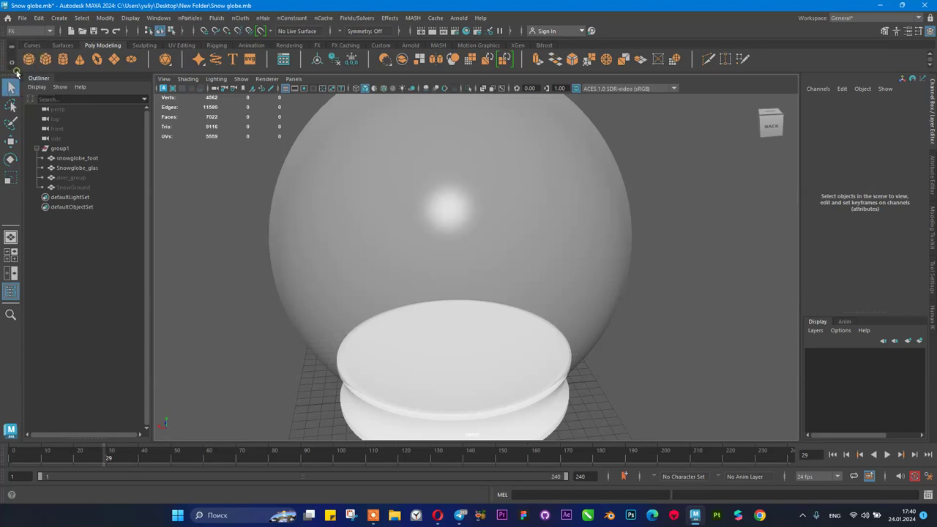
left_click(234, 17)
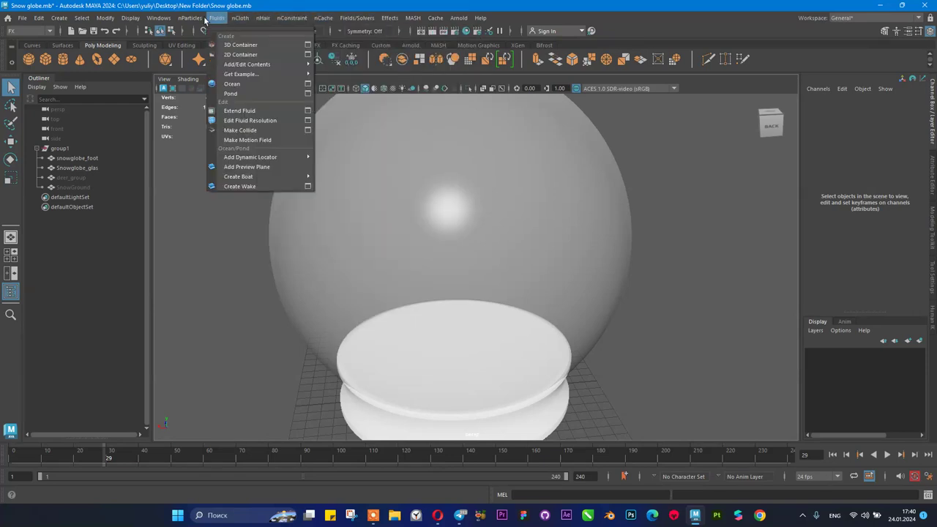
left_click(199, 19)
left_click(29, 31)
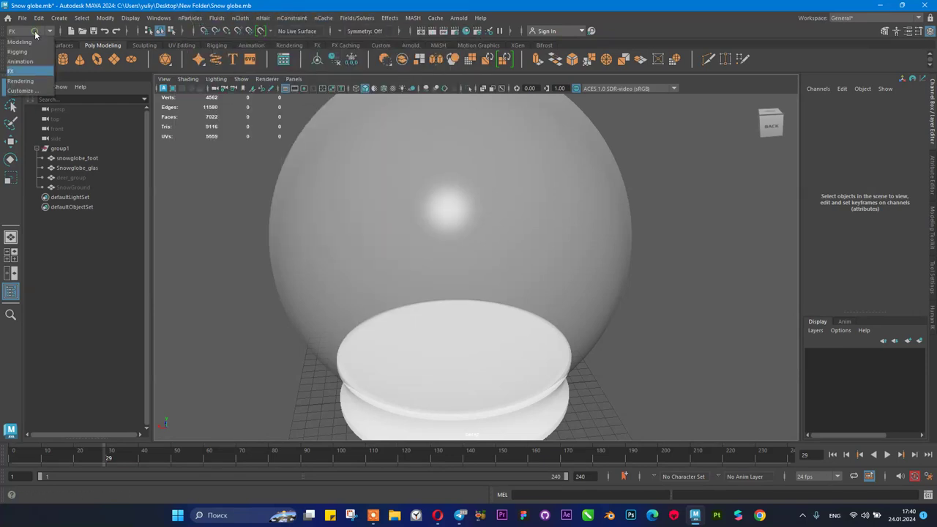
left_click(13, 43)
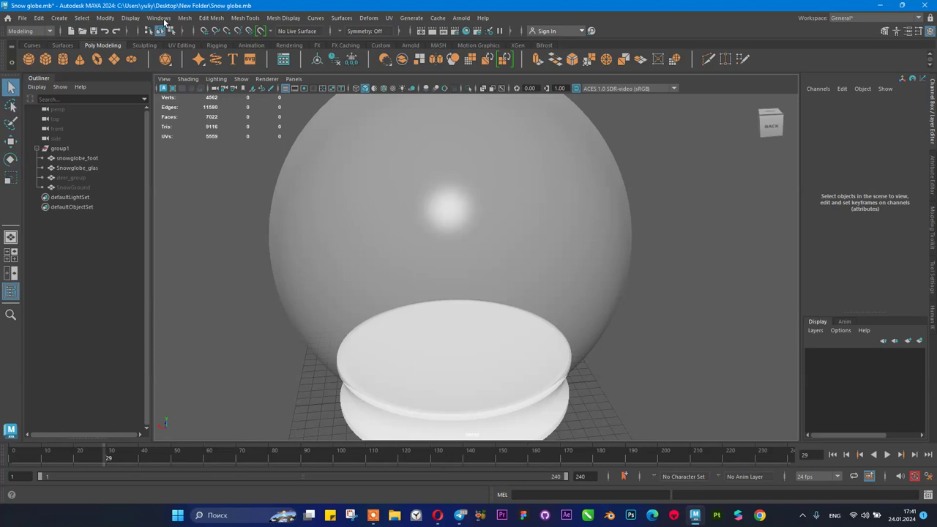
left_click(483, 17)
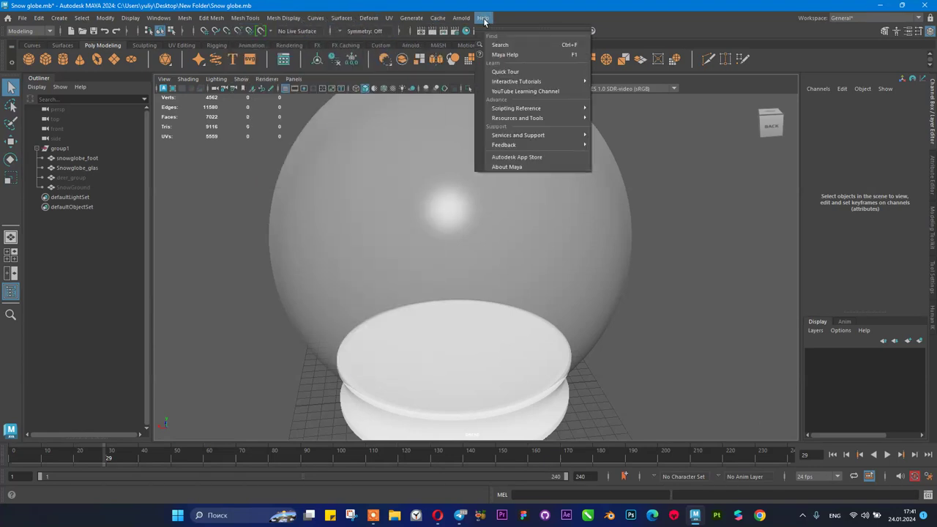
left_click(411, 17)
- Switch to the FX menu set and create an nParticle emitter in the scene
left_click(11, 31)
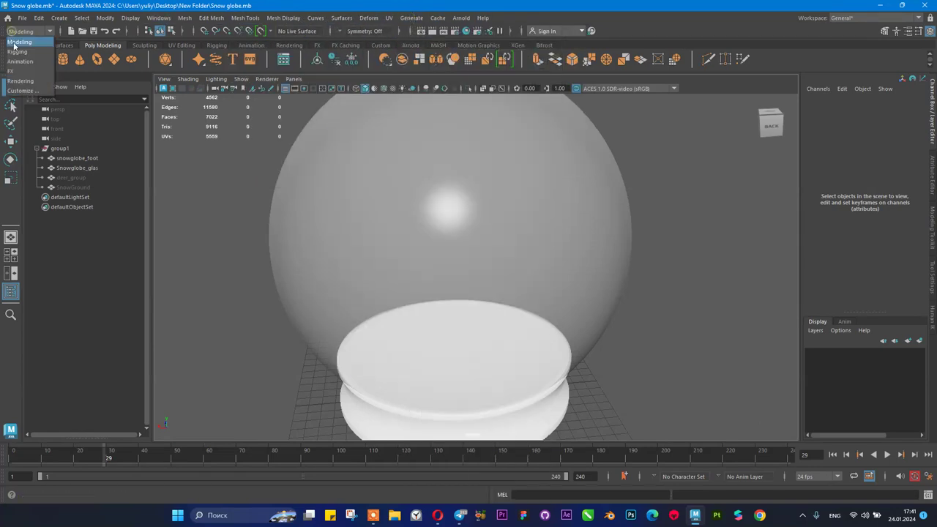
left_click(15, 68)
left_click(190, 17)
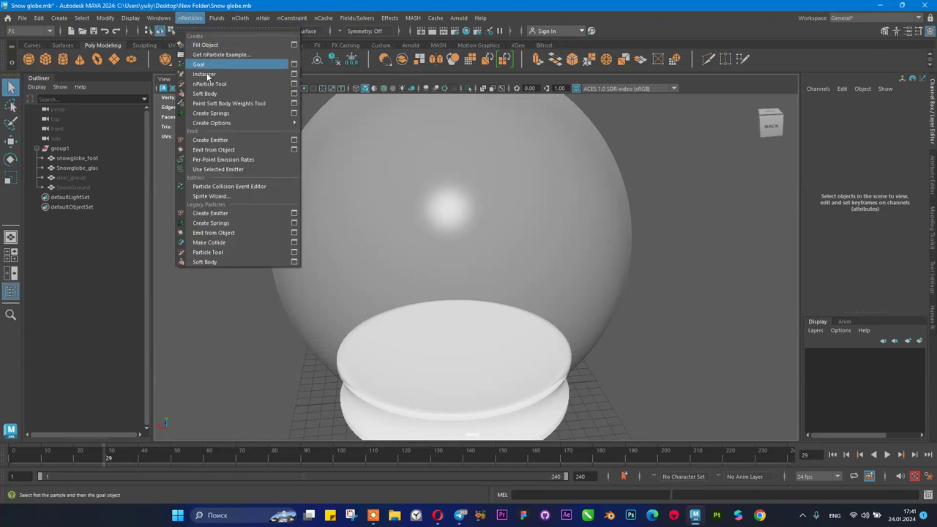
left_click(205, 141)
scroll(455, 233, "down", 5)
scroll(481, 305, "down", 3)
scroll(498, 363, "up", 3)
left_click_drag(499, 363, 535, 328, "alt")
scroll(535, 329, "up", 2)
- Return to the first frame and raise emitter1 along Y to about 15.418, inside the glass sphere
left_click(833, 456)
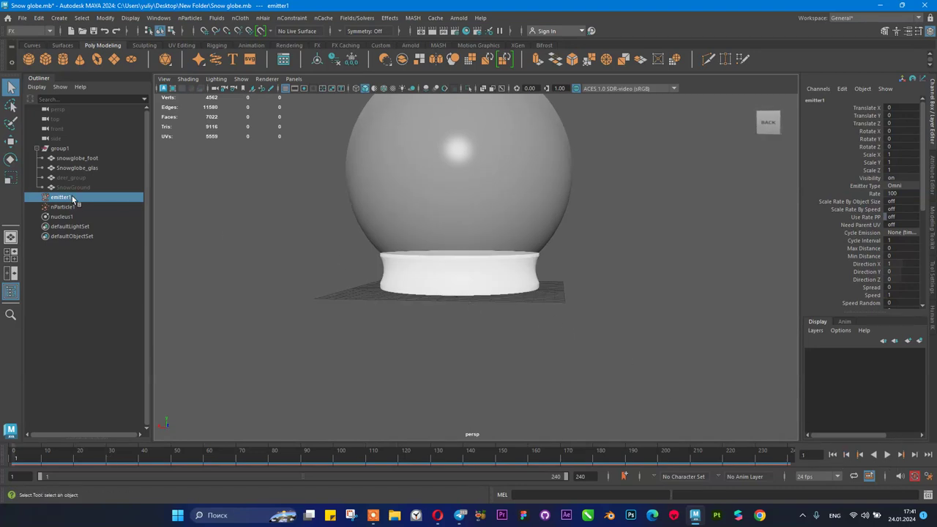
key("w")
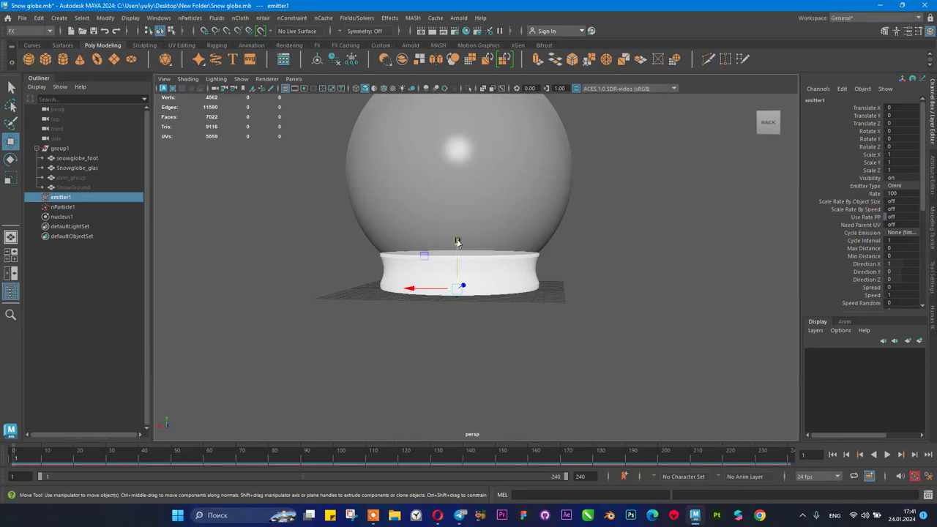
left_click_drag(453, 241, 473, 102)
- Play the simulation and examine how the emitted particles fall through the globe
left_click(886, 455)
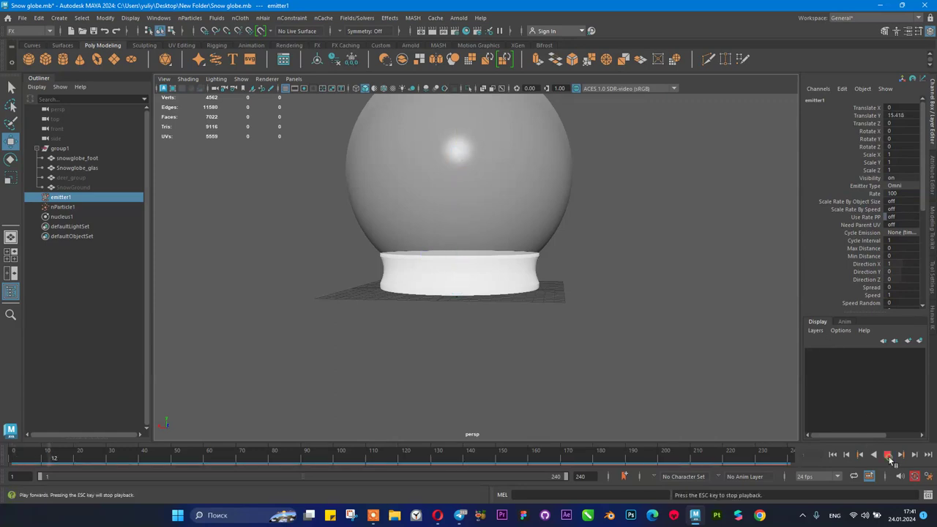
scroll(495, 227, "down", 10)
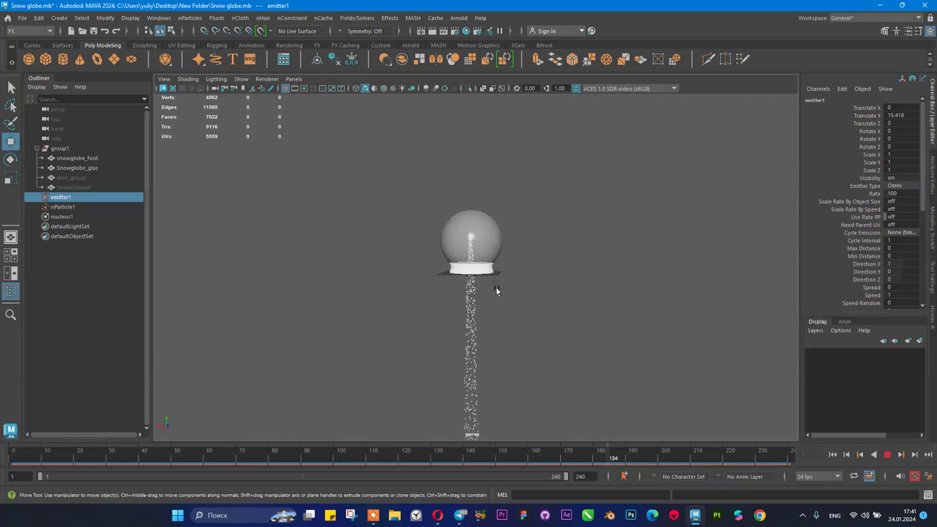
scroll(485, 299, "up", 5)
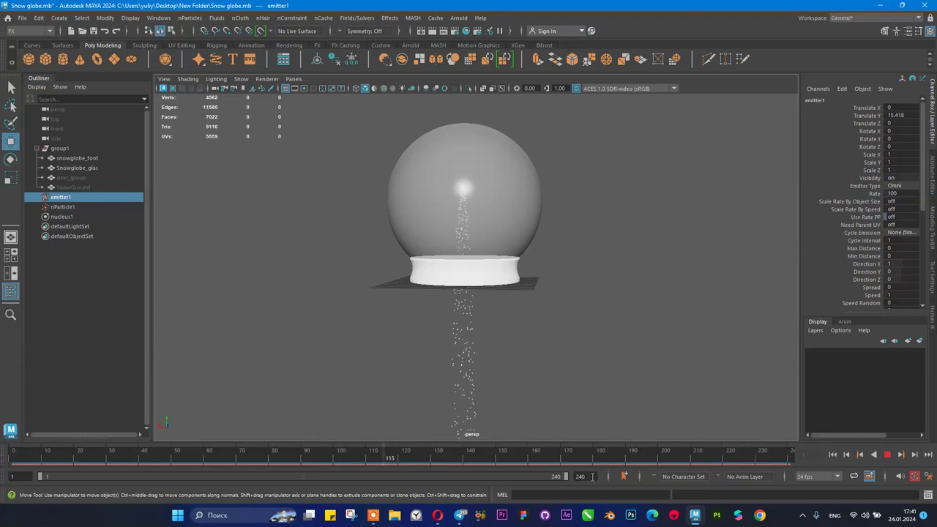
- Set the end time of the scene's animation range to 500 frames
double_click(589, 475)
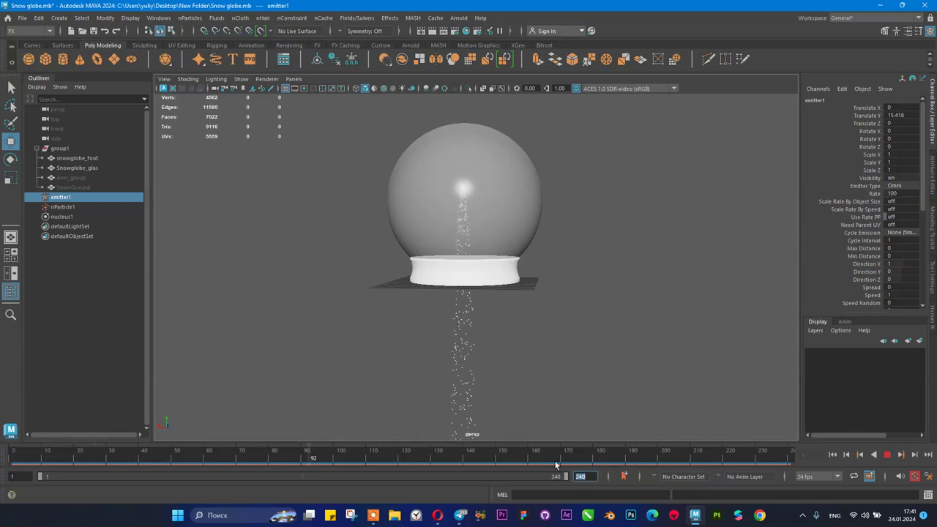
type("500")
key("Return")
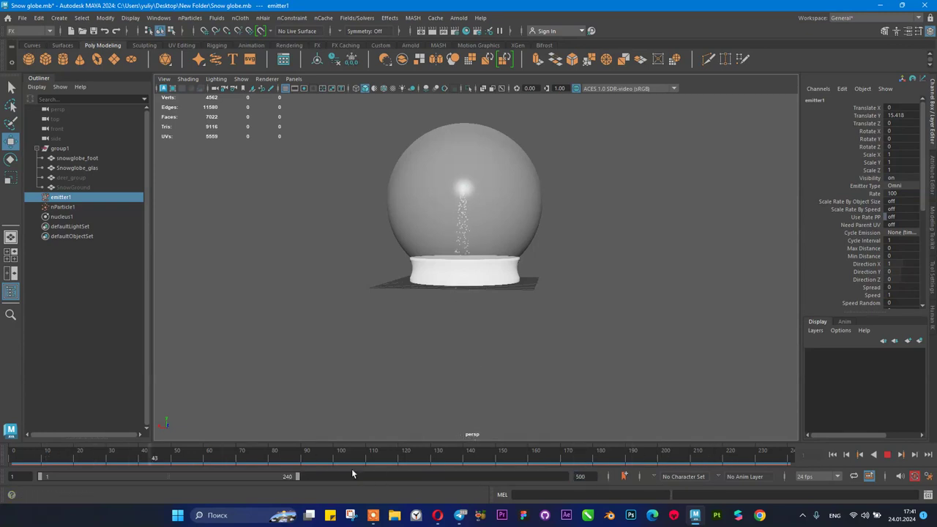
- Extend the playback range to frame 500 and watch how far the particles fall before stopping playback
left_click_drag(295, 477, 582, 471)
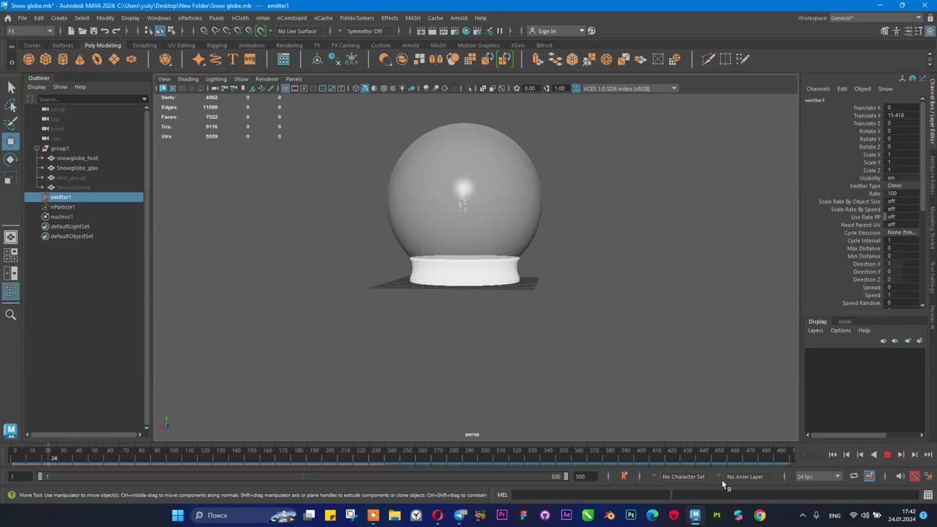
scroll(648, 341, "down", 5)
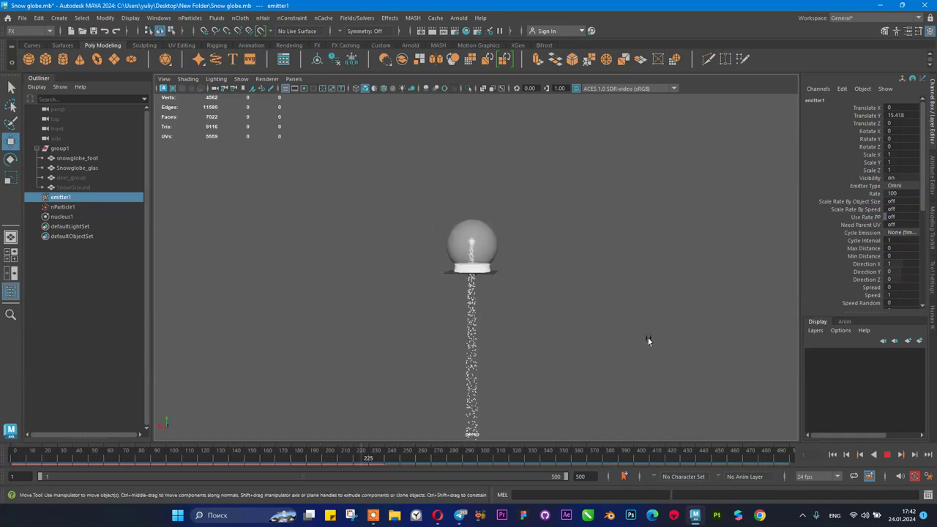
scroll(649, 342, "down", 5)
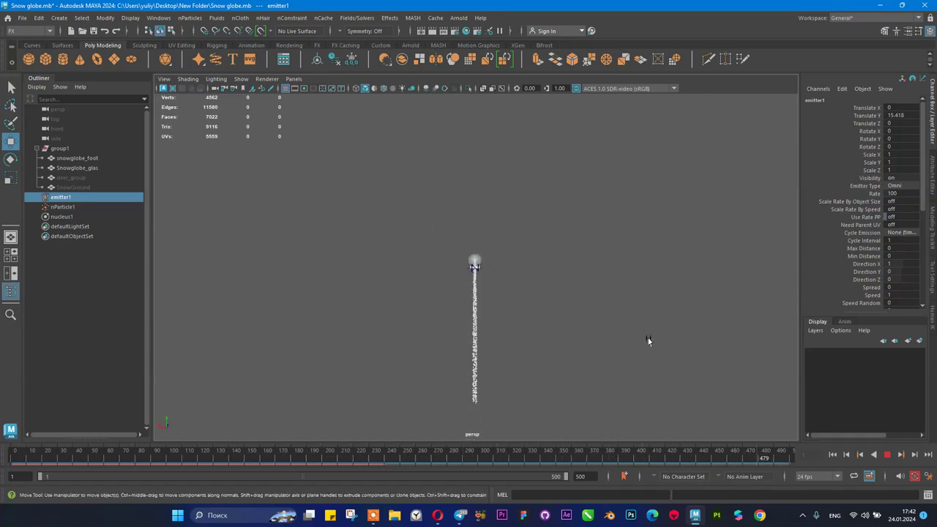
left_click(887, 455)
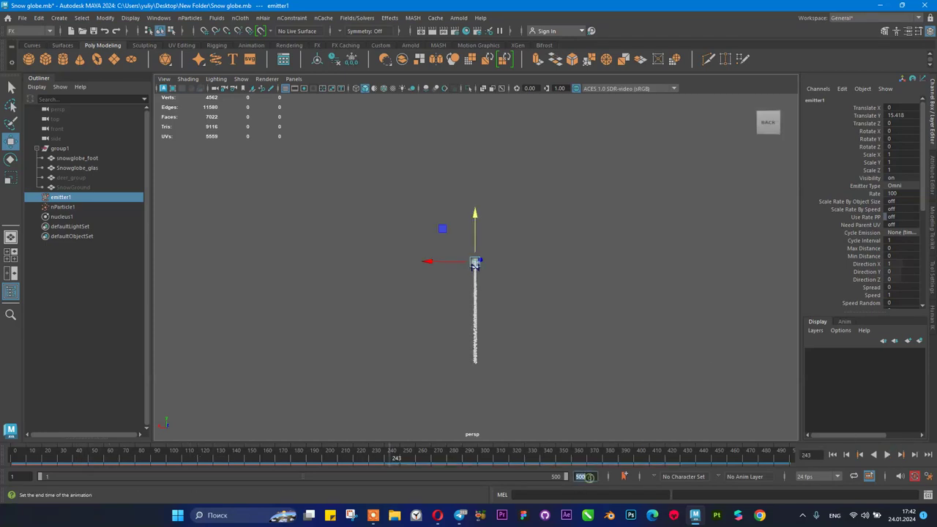
- Set the animation end time to 240 and play the particle simulation from the first frame, stopping partway
key("Return")
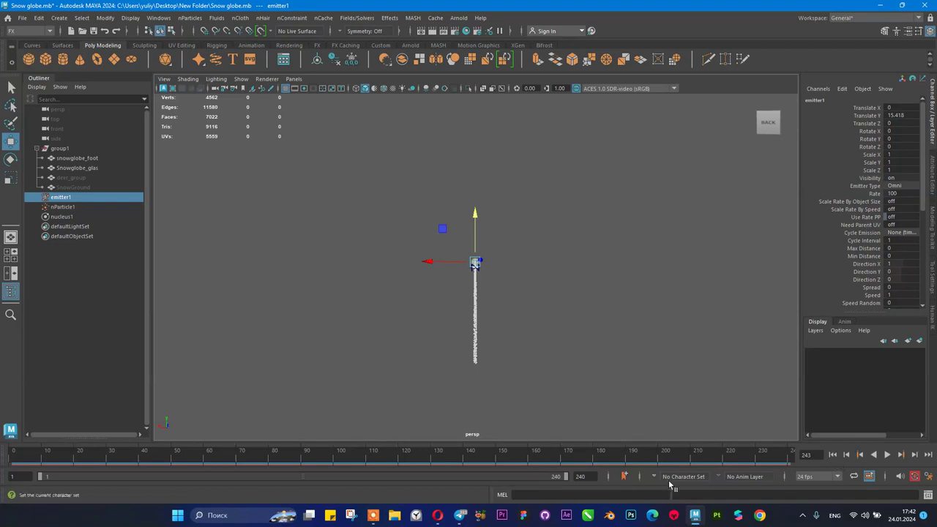
left_click(836, 458)
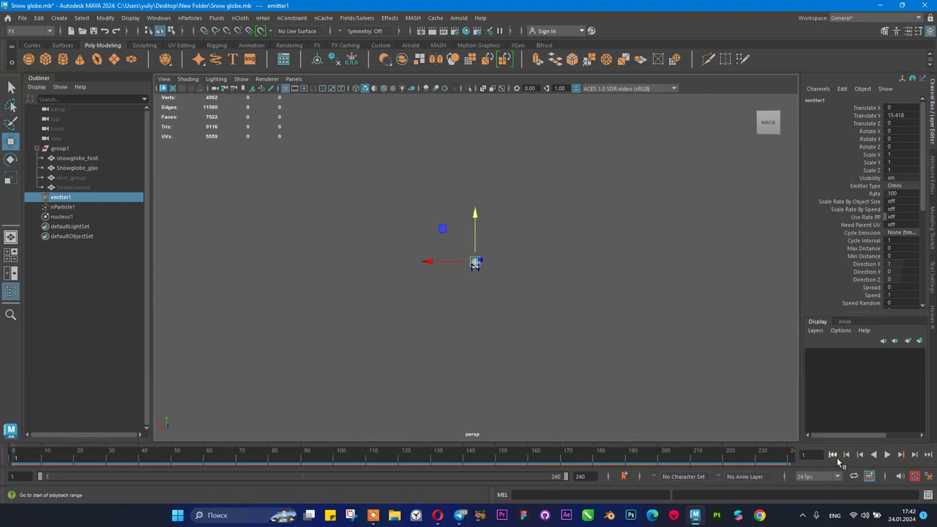
left_click(886, 454)
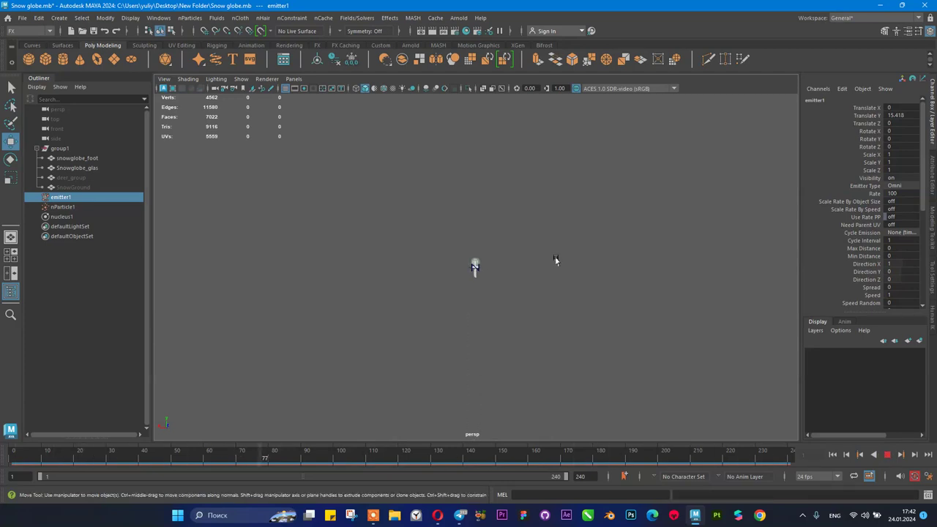
scroll(555, 261, "up", 8)
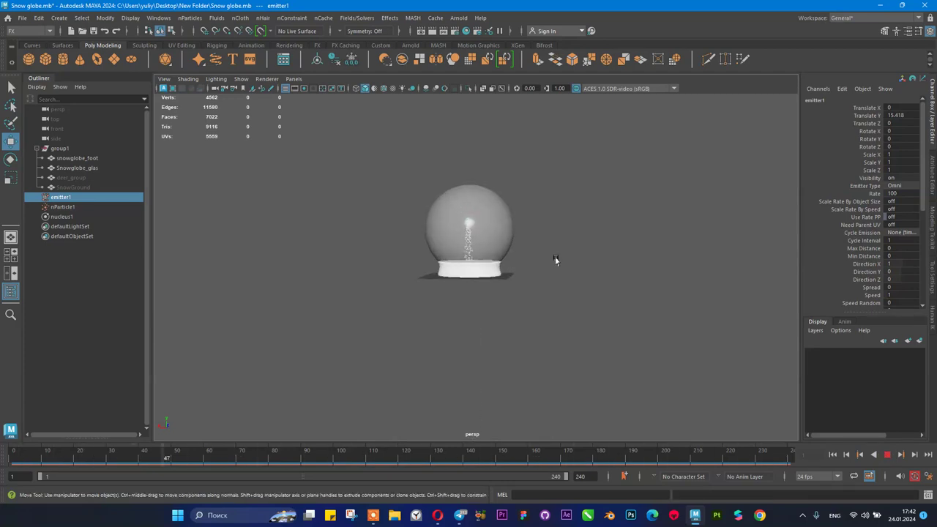
left_click(889, 454)
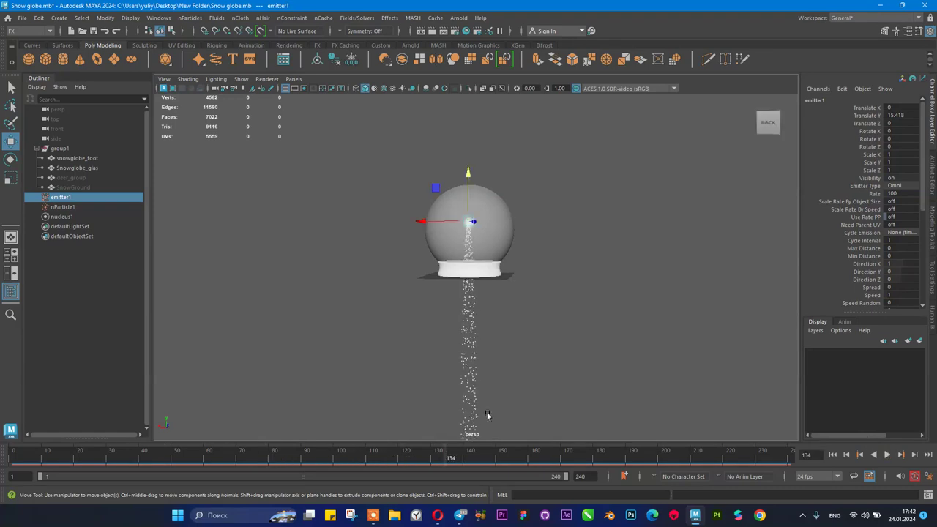
- Inspect the falling particle stream from another angle, run the simulation further, and return to the first frame
scroll(373, 293, "down", 3)
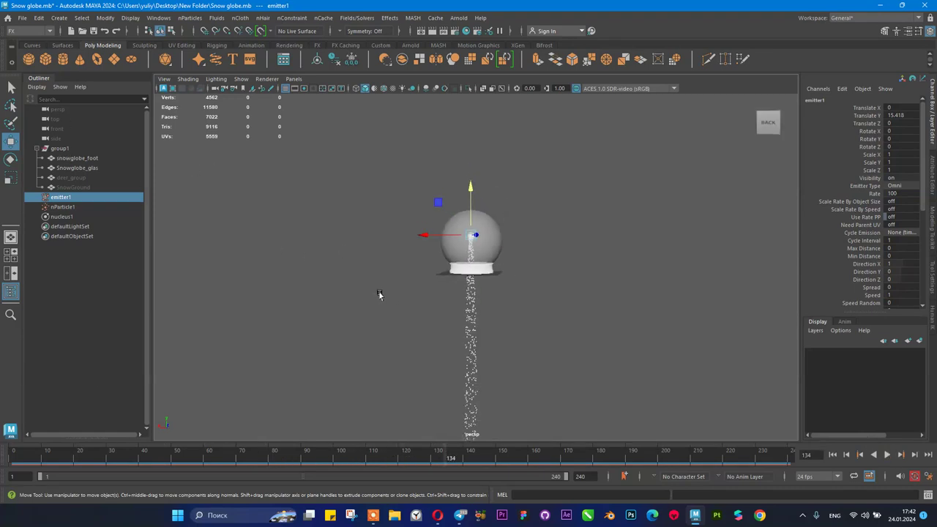
left_click_drag(527, 330, 411, 308, "alt")
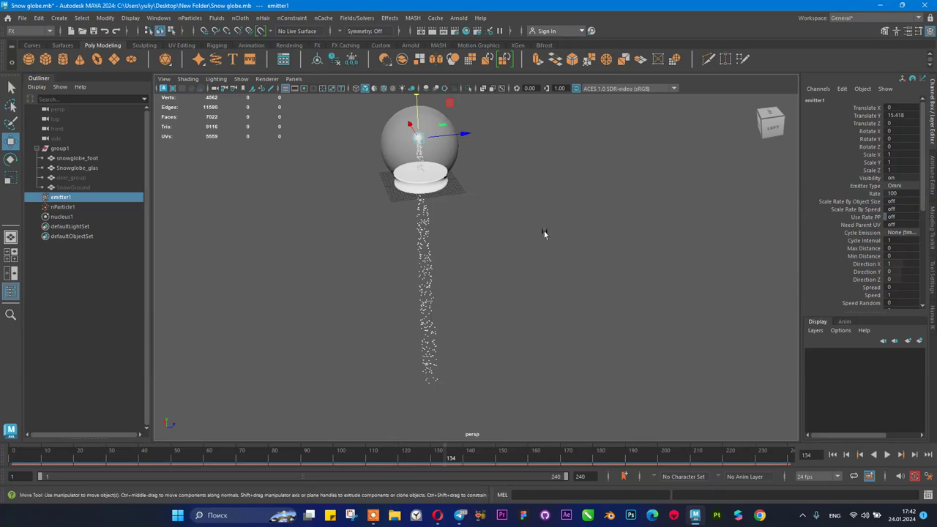
left_click(889, 456)
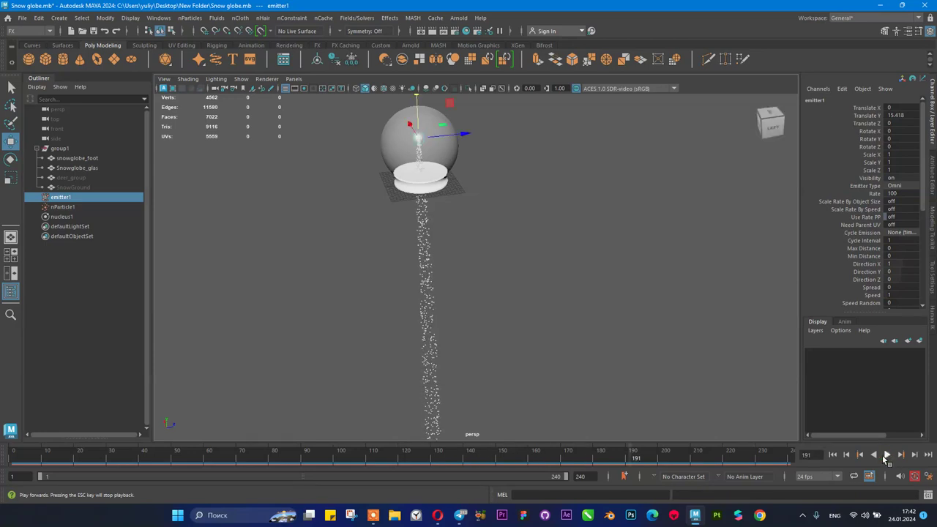
left_click(833, 455)
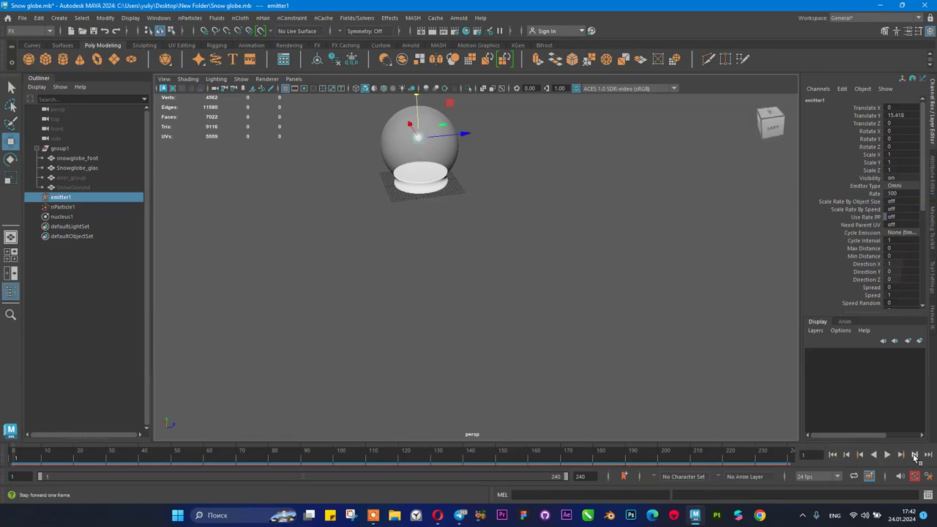
left_click(834, 454)
- Set the time slider's playback speed to 24 fps x 1 in the preferences and save
left_click(928, 476)
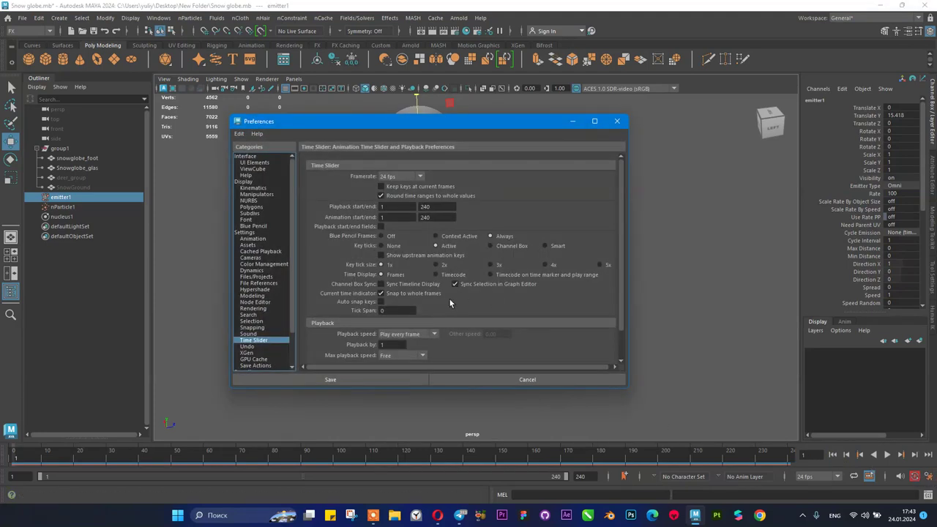
left_click(396, 336)
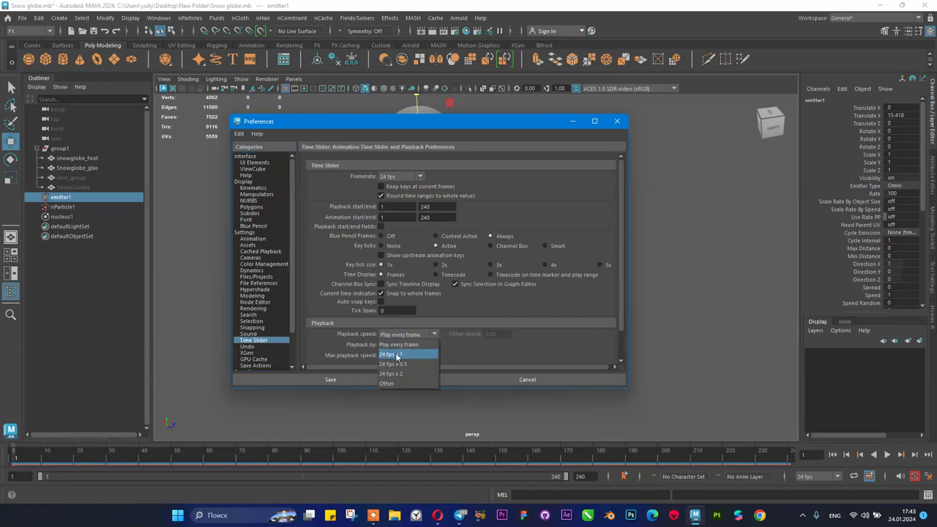
left_click(395, 356)
left_click(392, 376)
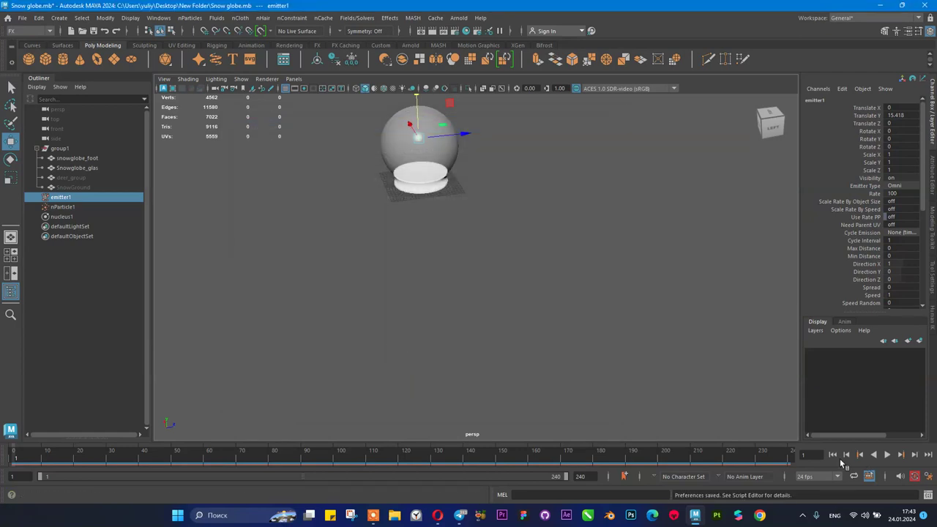
- Play the particle simulation to check it at the 24 fps x 1 speed, and stop it
left_click(887, 455)
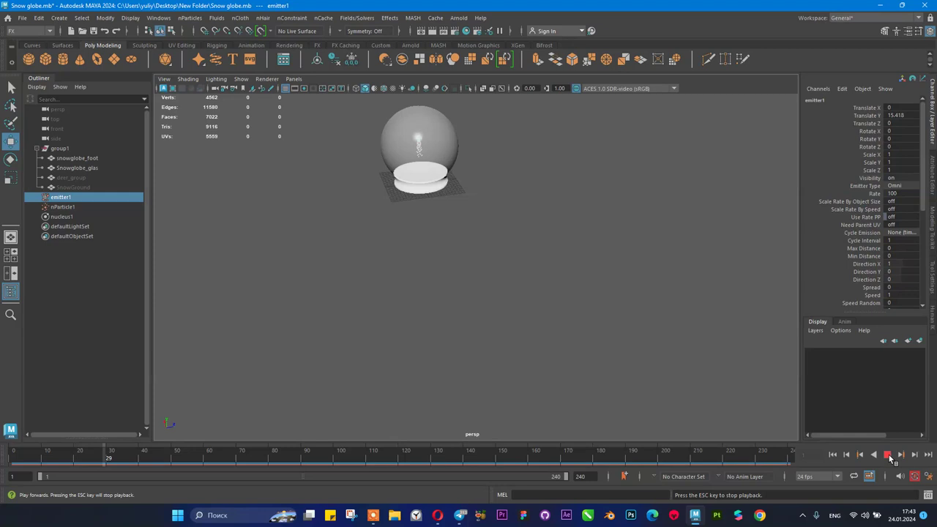
scroll(425, 150, "up", 3)
scroll(424, 150, "down", 3)
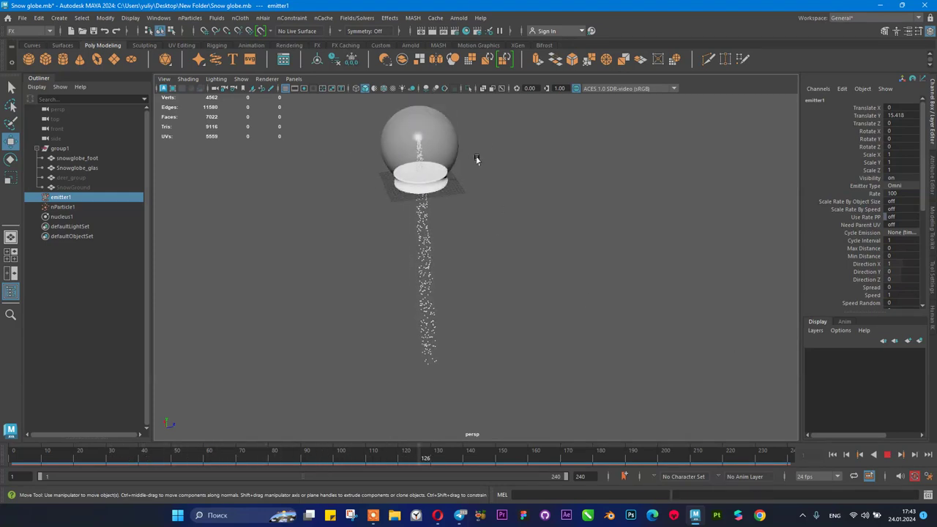
left_click(887, 454)
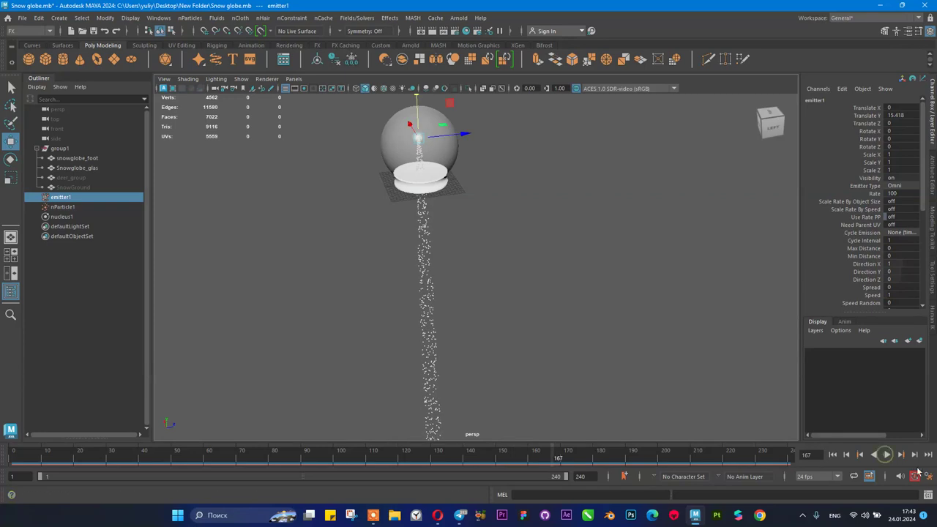
- Set the time slider's playback speed to Play every frame and save the preferences
left_click(928, 476)
left_click(408, 334)
left_click(413, 347)
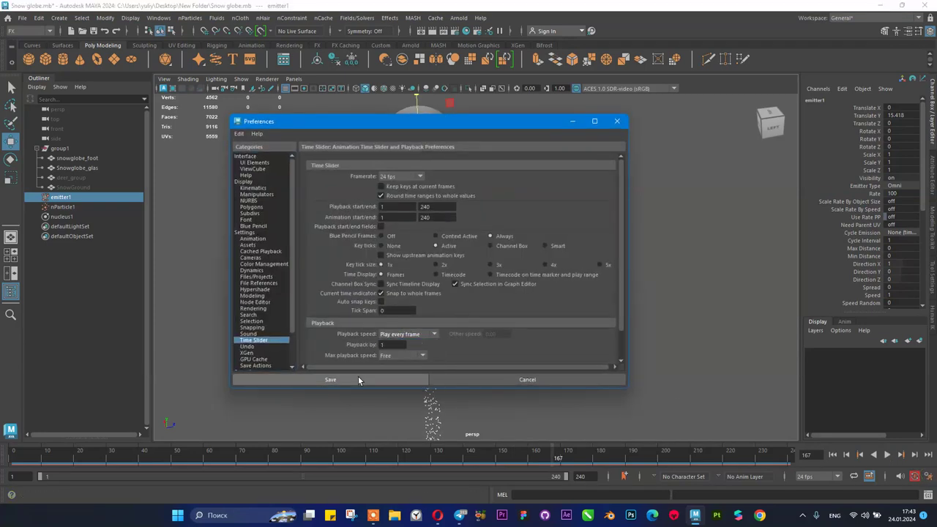
left_click(358, 374)
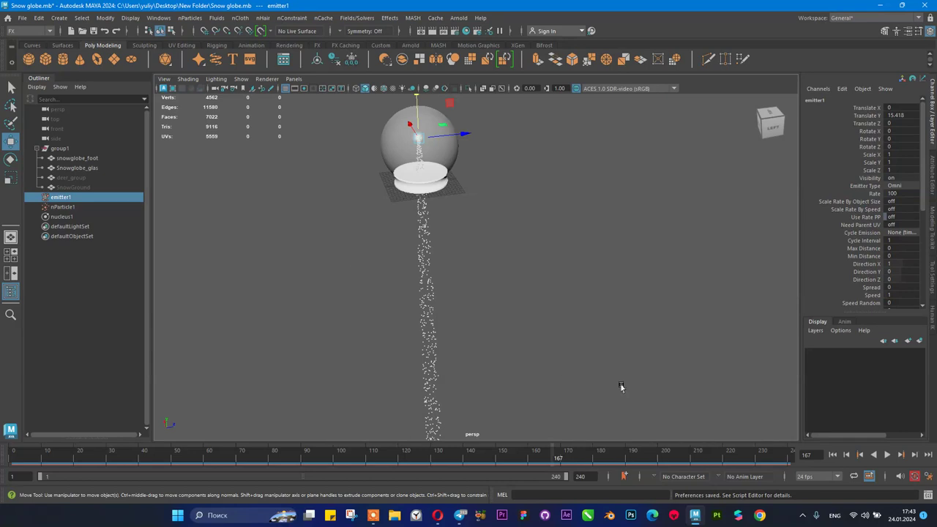
- Replay the particle simulation from the first frame with every frame played, and stop it partway
left_click(832, 455)
left_click(886, 456)
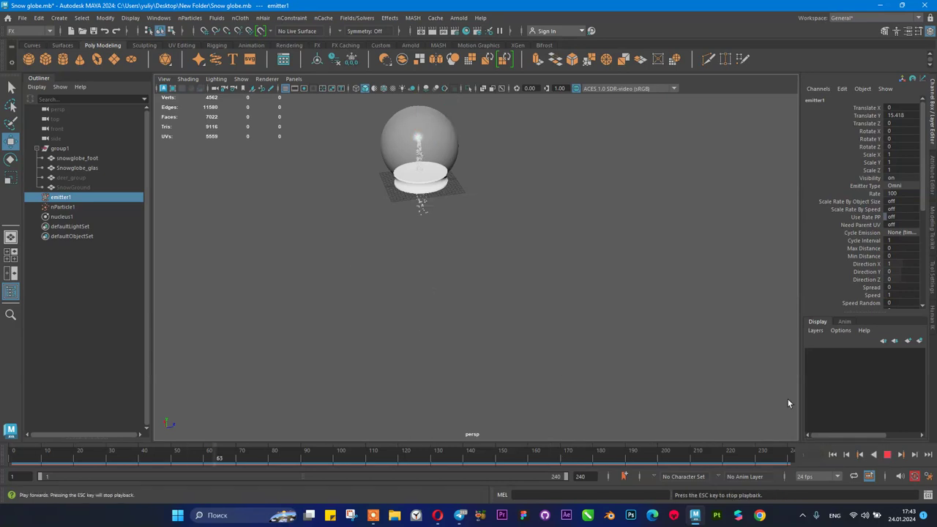
left_click(887, 455)
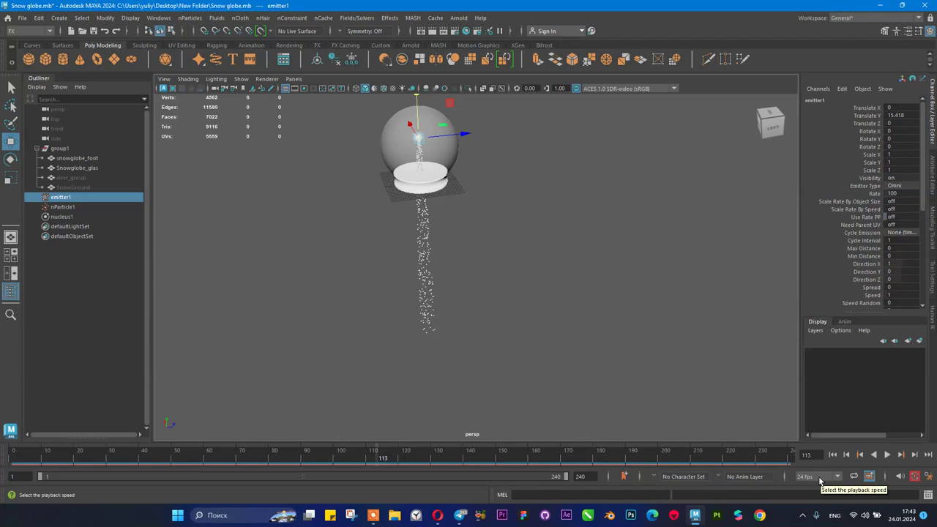
- Look through the available timeline frame rates and keep 24 fps
left_click(821, 480)
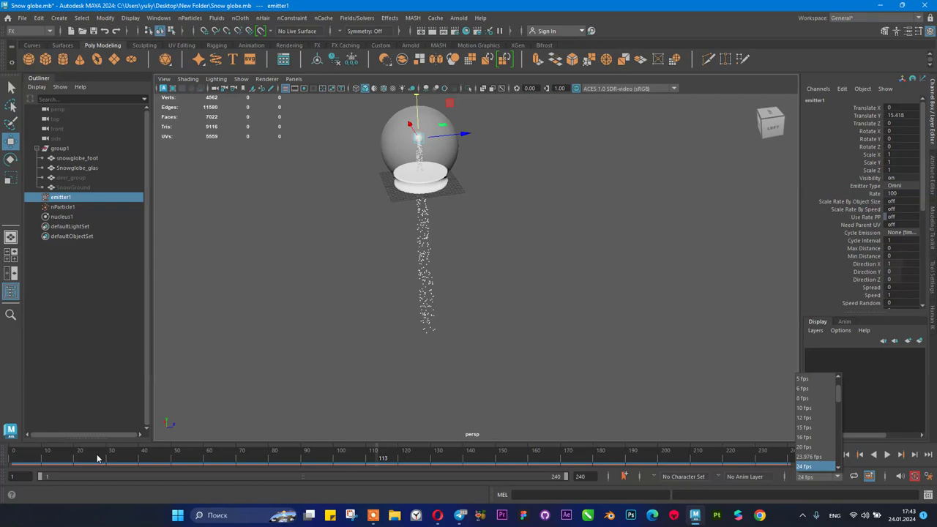
scroll(815, 455, "down", 1)
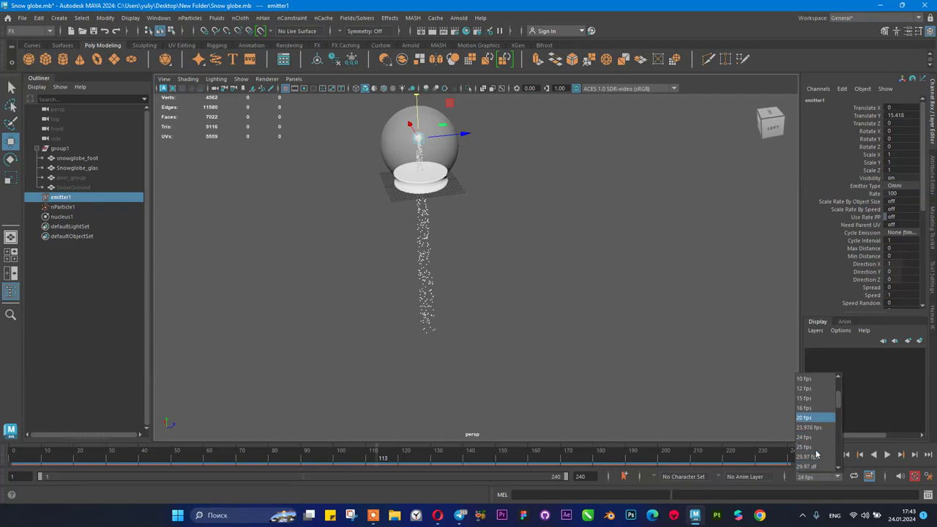
scroll(818, 461, "down", 3)
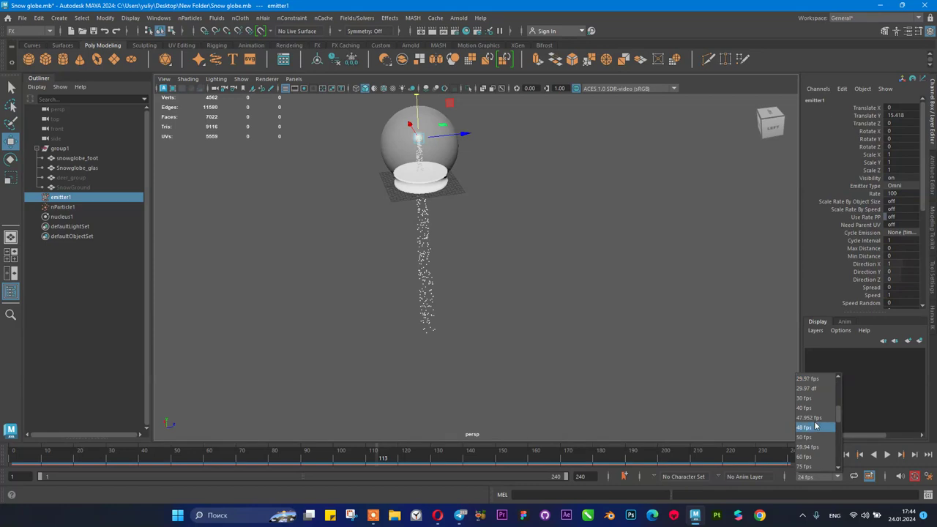
scroll(822, 467, "down", 2)
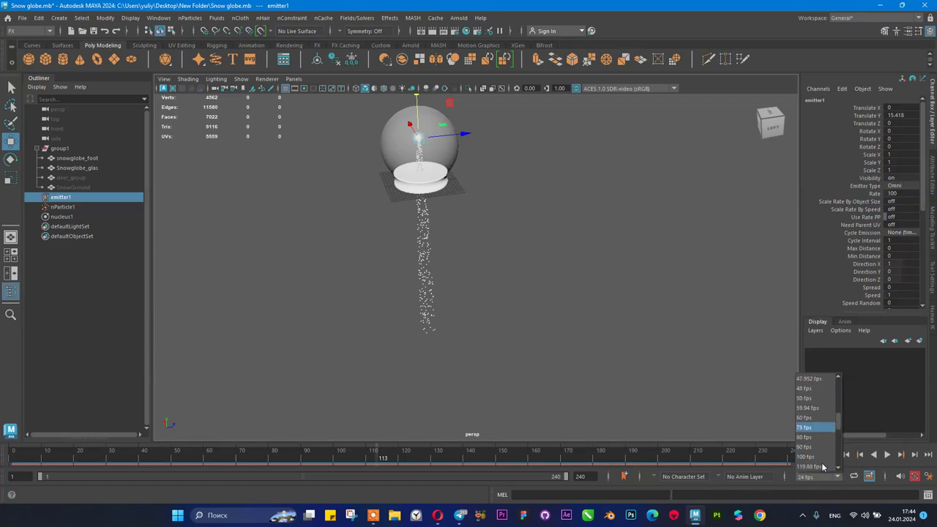
scroll(826, 428, "up", 3)
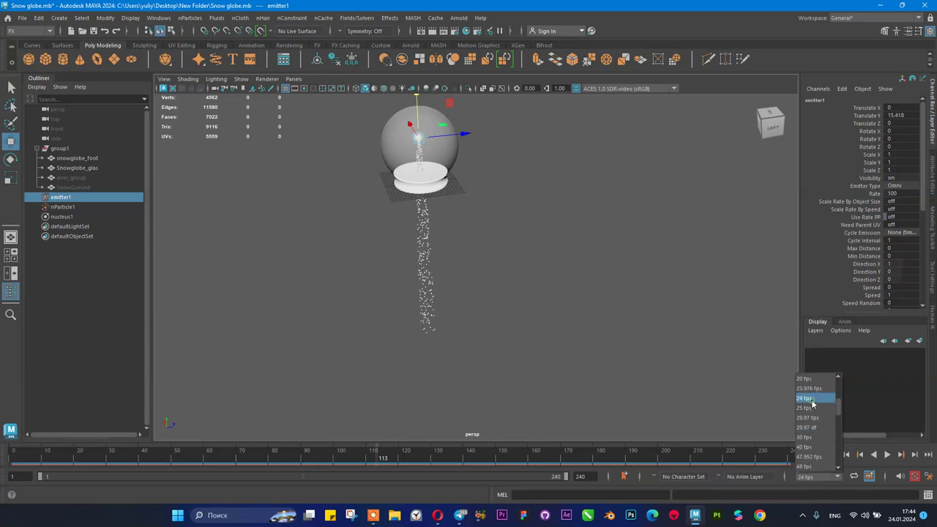
left_click(804, 398)
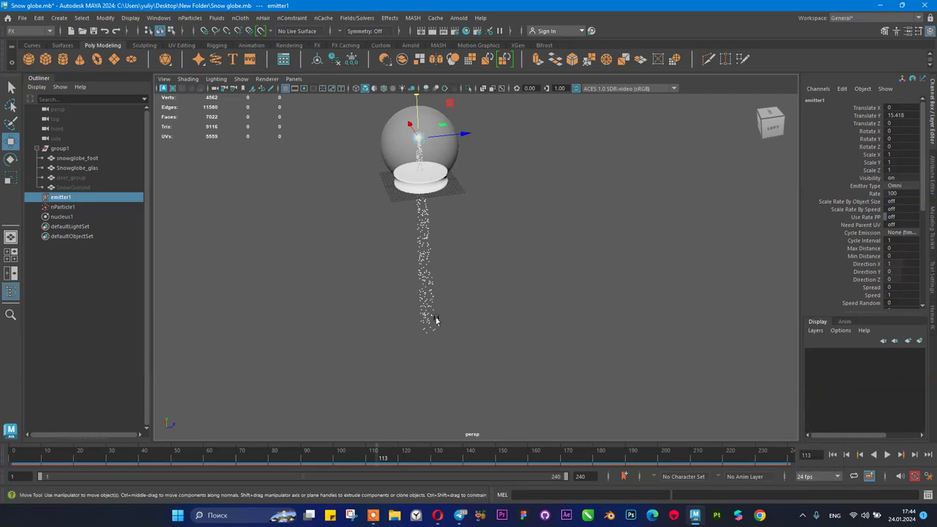
- Raise emitter1 to Translate Y 21.545 near the top of the glass globe and return to the first frame
scroll(473, 247, "down", 3)
scroll(446, 181, "up", 1)
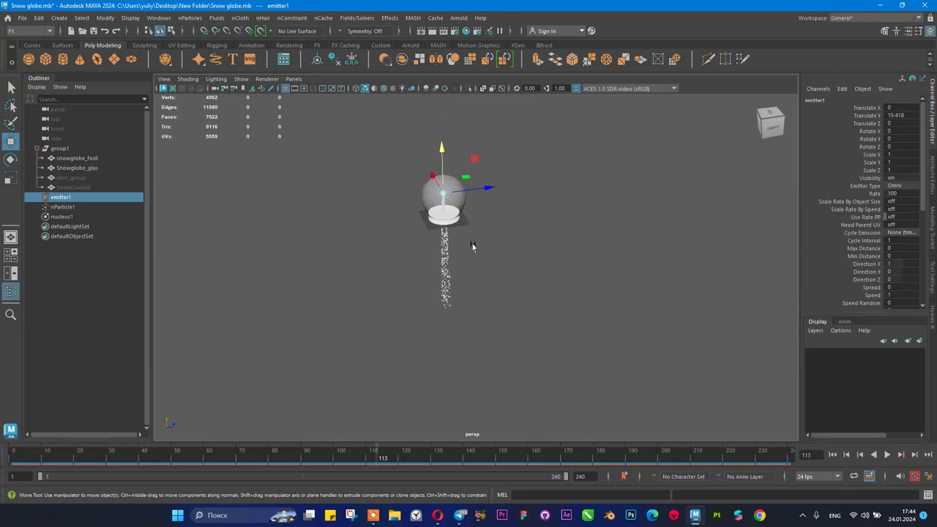
scroll(518, 284, "up", 3)
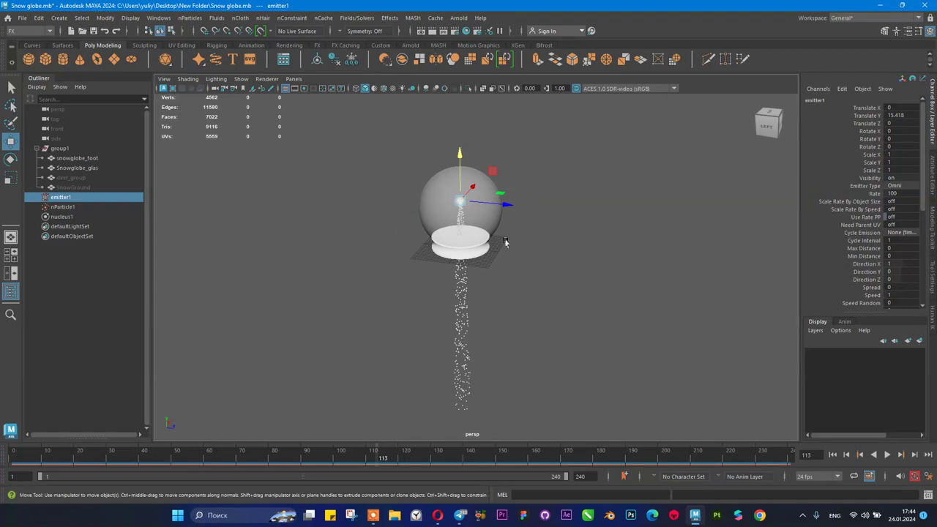
left_click_drag(458, 139, 459, 133)
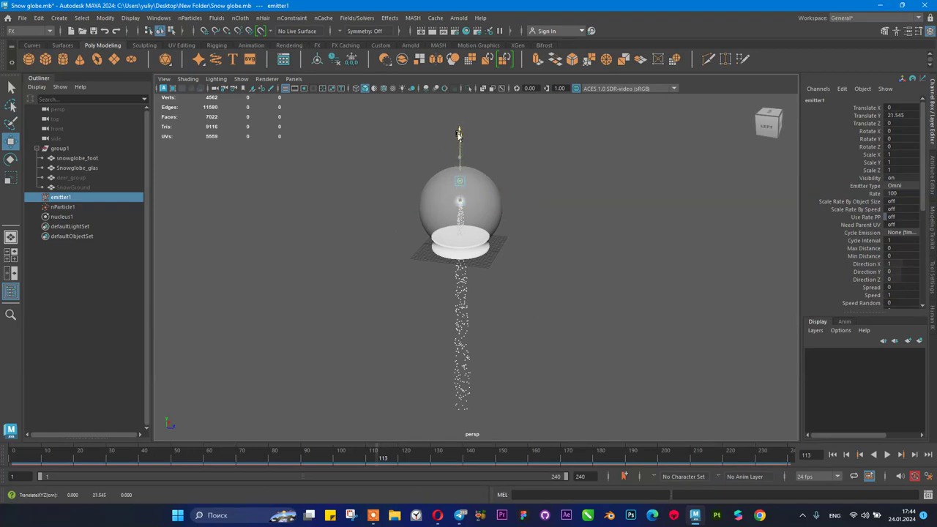
left_click(831, 455)
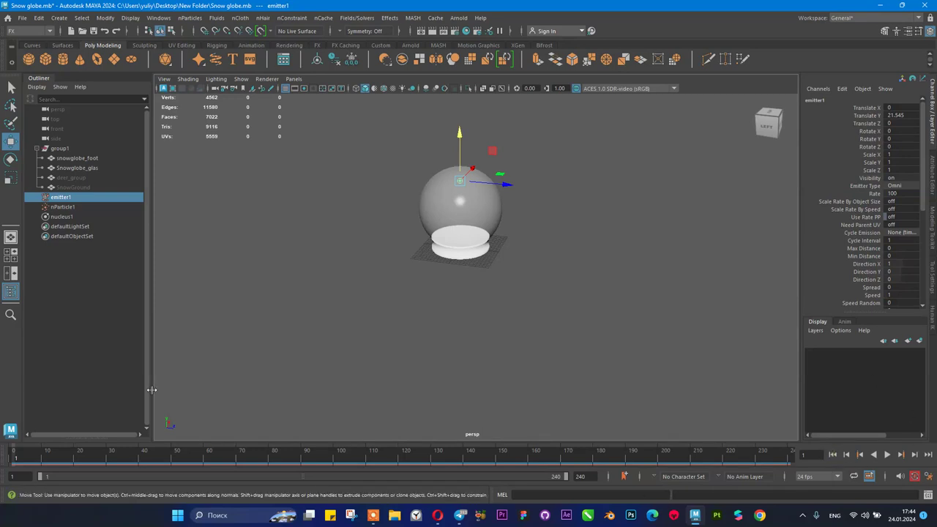
scroll(525, 182, "up", 5)
scroll(520, 186, "down", 5)
scroll(575, 282, "up", 2)
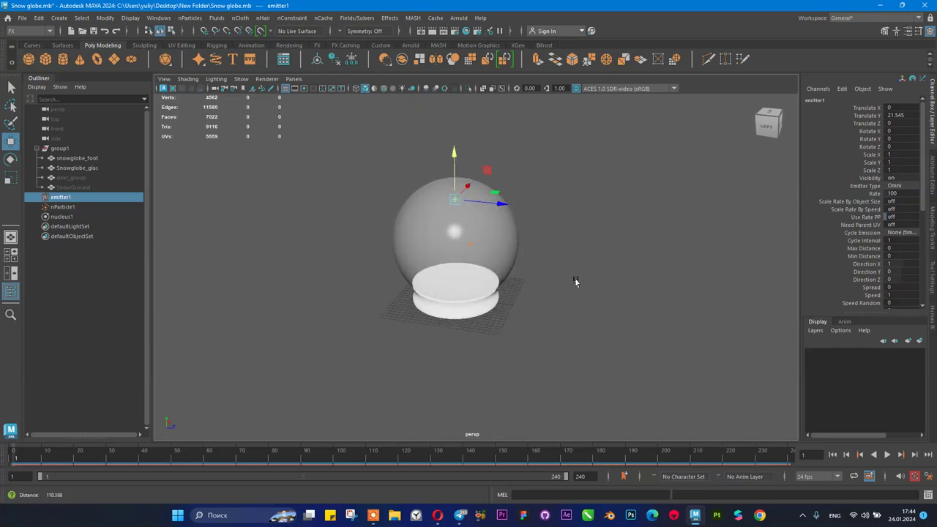
scroll(575, 281, "up", 2)
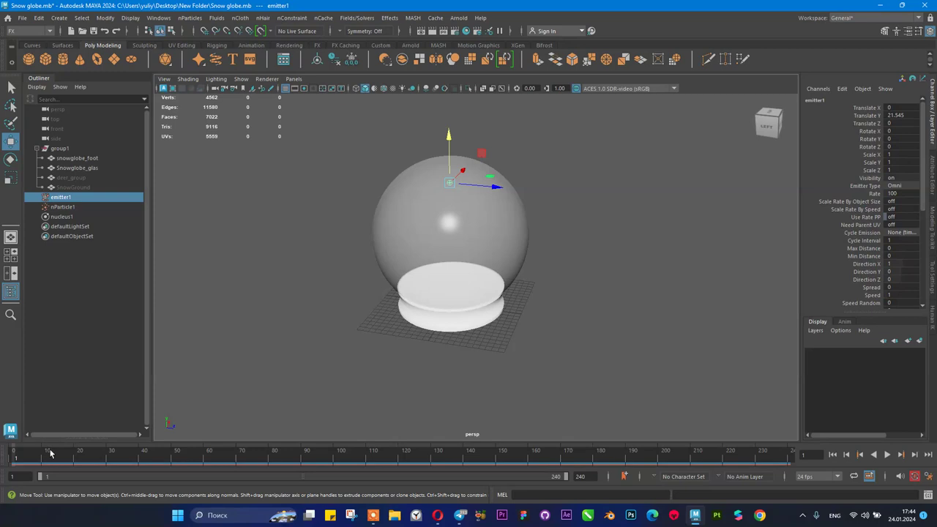
- Play the particle simulation from the first frame, stop it partway, and inspect the particle stream from the front
left_click(887, 454)
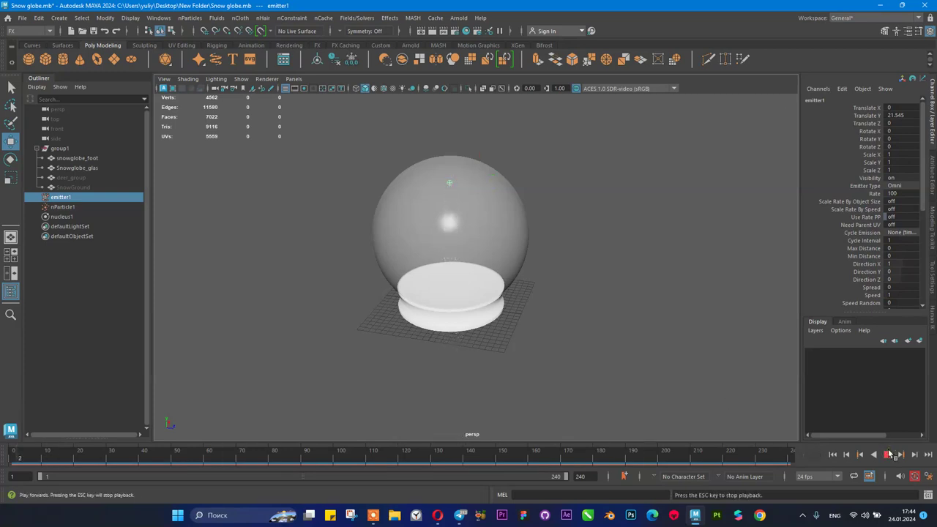
left_click(888, 454)
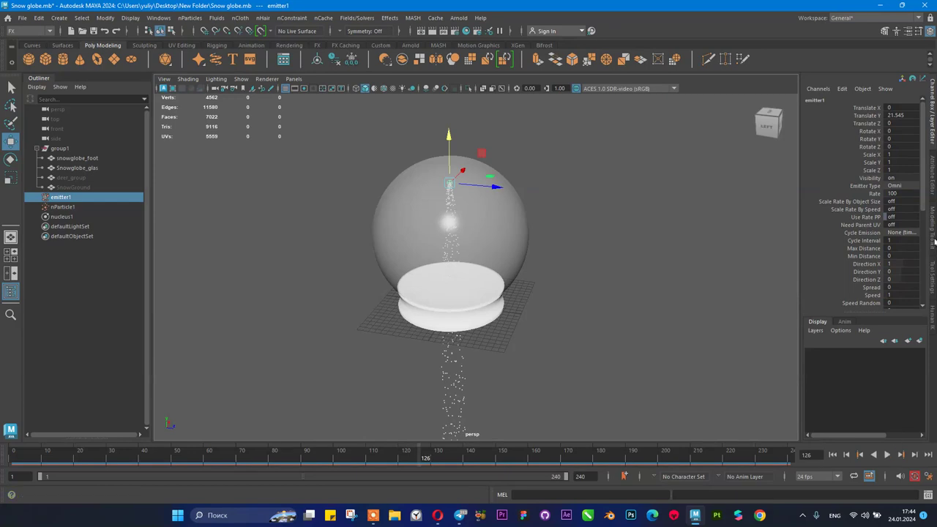
left_click_drag(497, 209, 557, 279, "alt")
scroll(558, 279, "up", 4)
left_click_drag(683, 326, 454, 278, "alt")
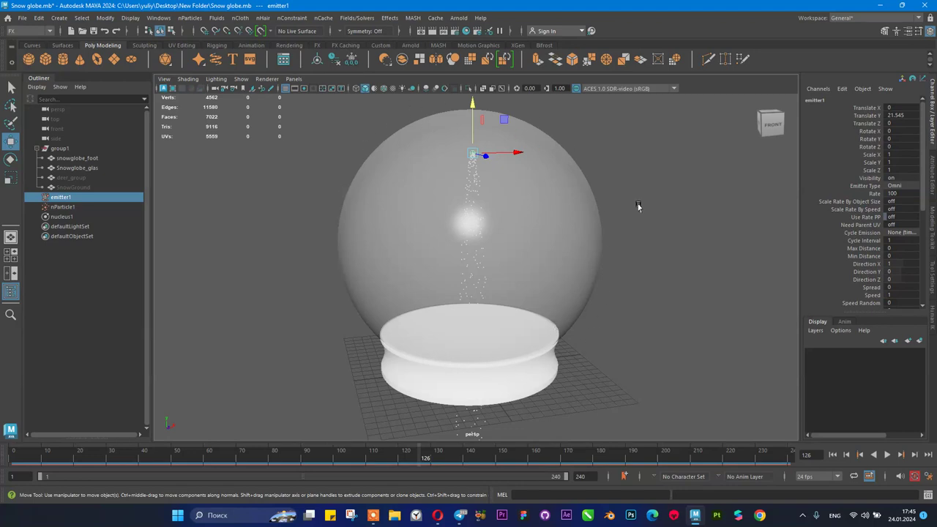
- Look through emitter1's full attribute list and check the nParticleShape1 attributes
left_click(933, 180)
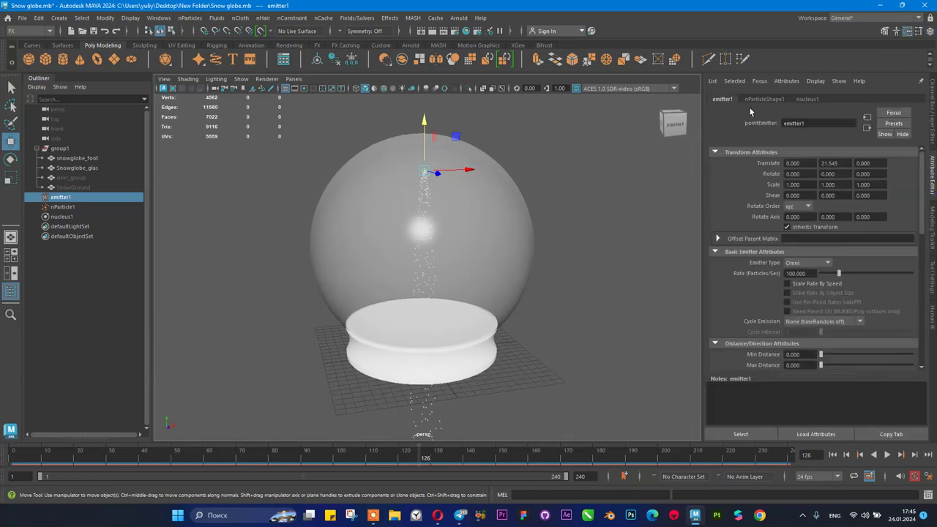
scroll(749, 283, "down", 10)
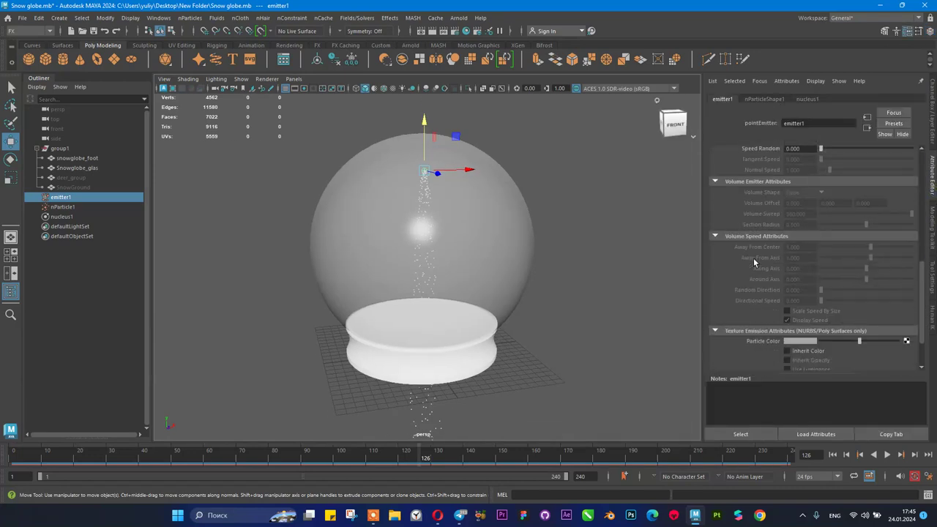
scroll(753, 257, "down", 3)
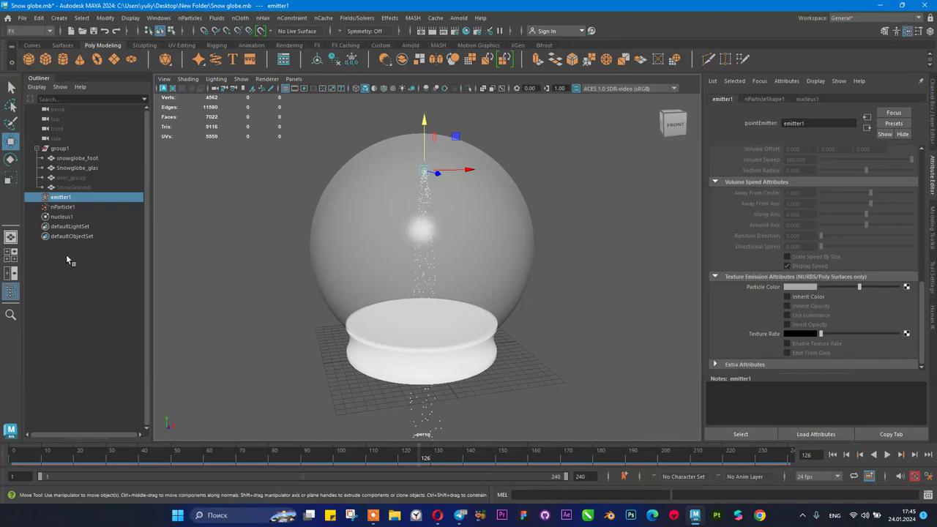
scroll(843, 194, "up", 10)
left_click(764, 98)
scroll(798, 223, "up", 2)
key("ctrl+a")
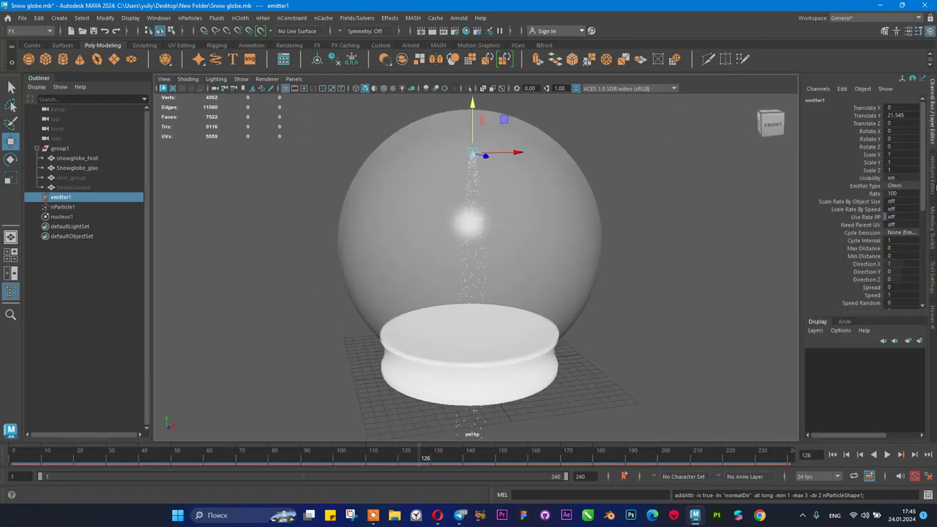
- Expand the Particle Size settings of nParticleShape1, revisit emitter1's attributes, and select the nParticle1 stream for closer viewing
left_click(932, 184)
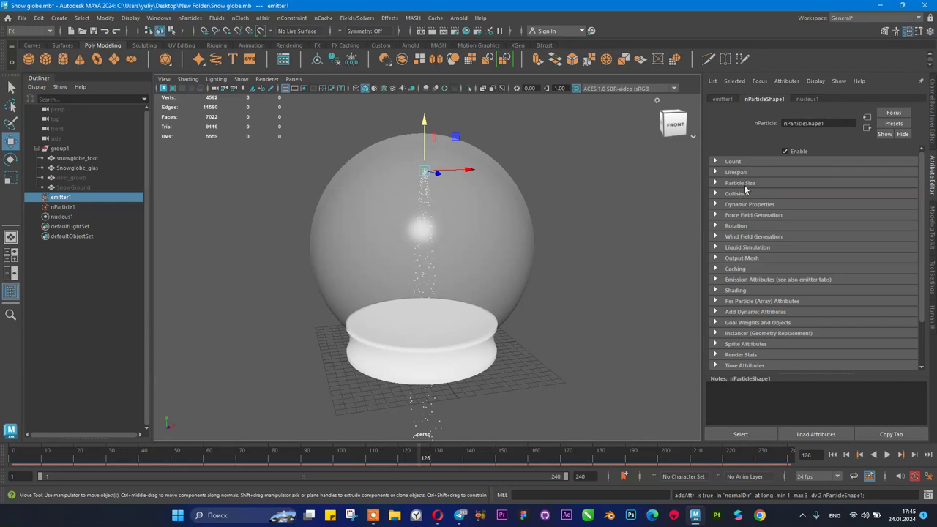
left_click(747, 184)
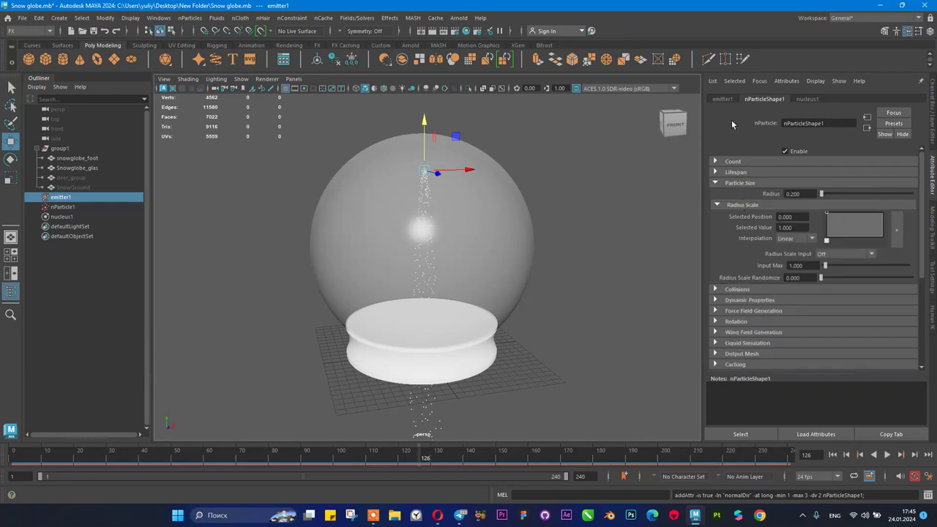
left_click(723, 101)
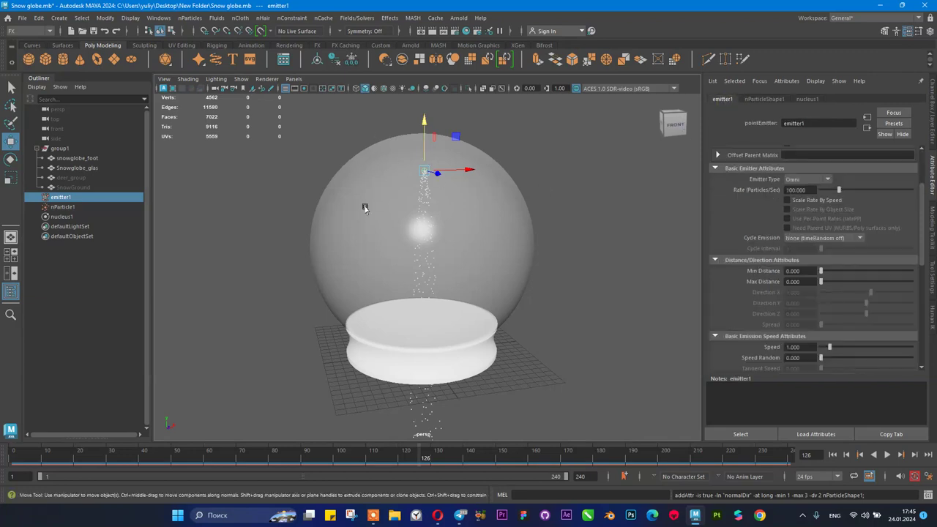
left_click_drag(348, 395, 492, 439)
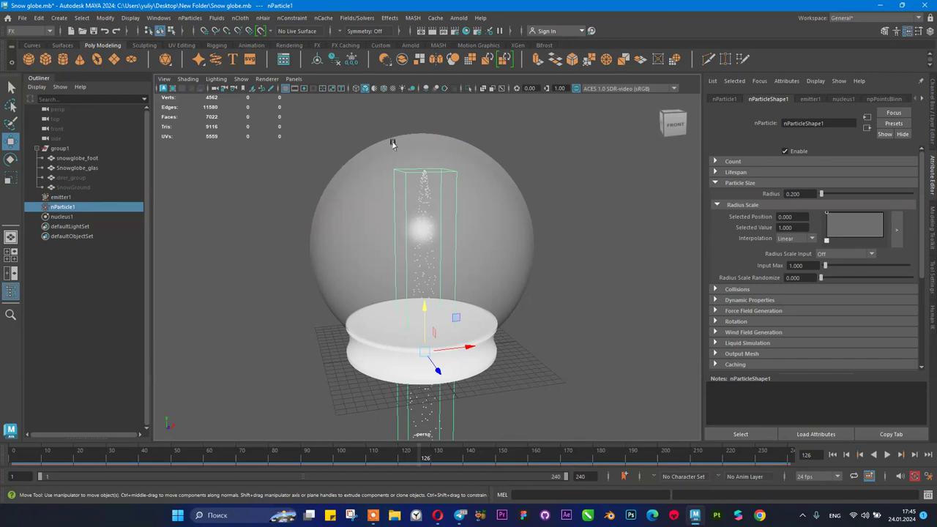
scroll(433, 176, "up", 5)
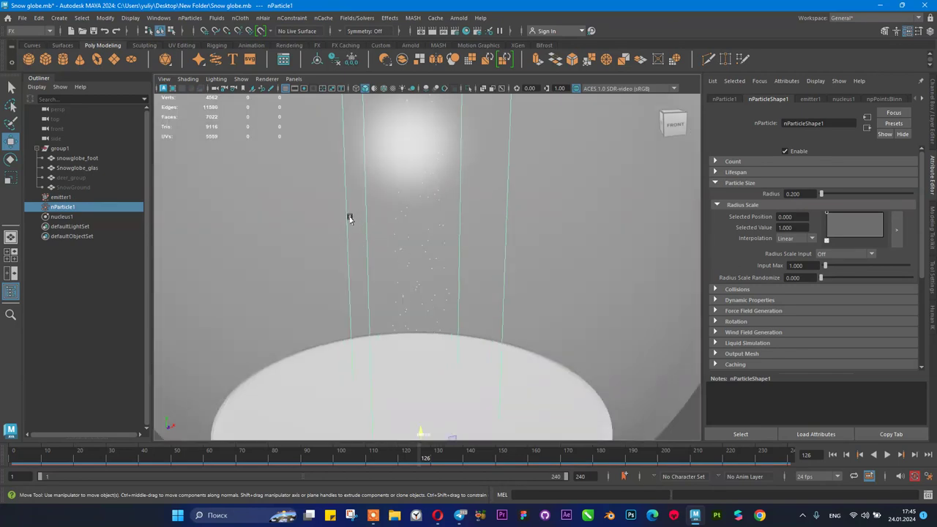
scroll(348, 221, "down", 5)
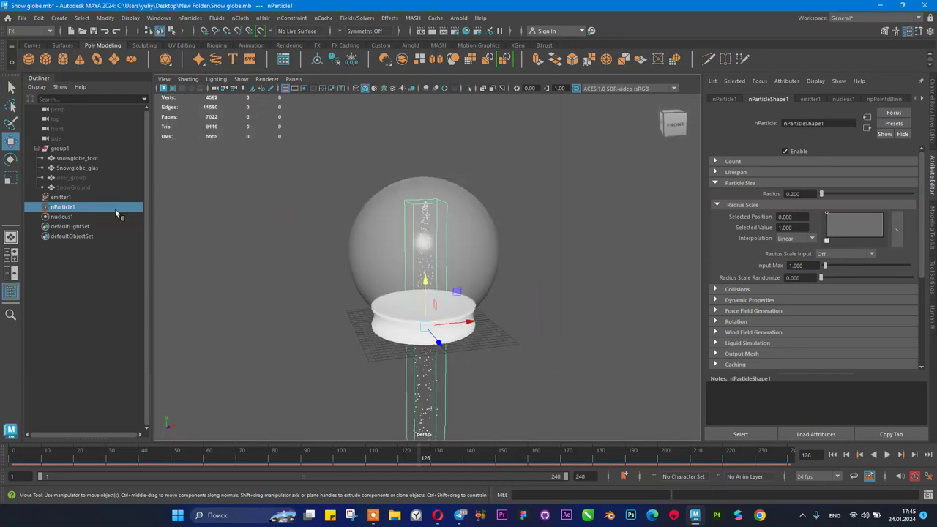
- Raise nucleus1's Gravity to 52.174 and replay the simulation from the first frame
left_click(62, 217)
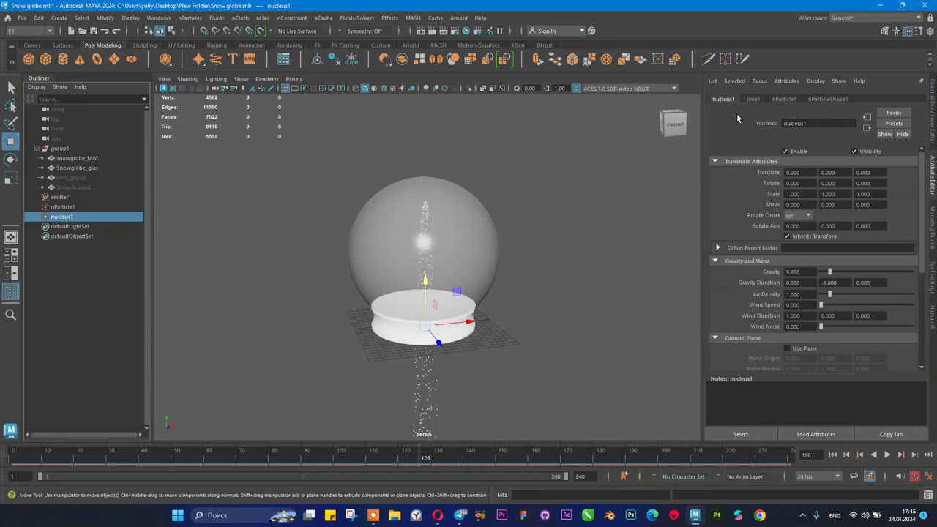
scroll(781, 238, "down", 1)
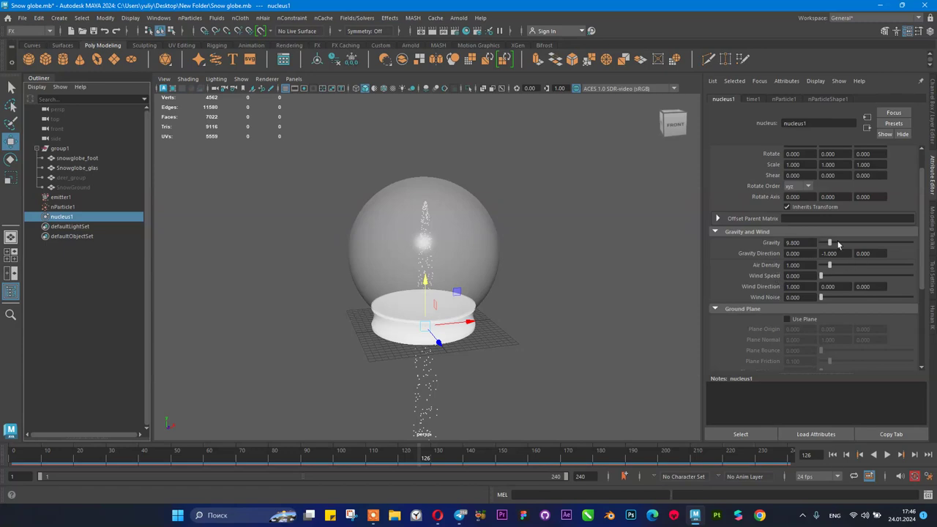
left_click_drag(831, 244, 868, 242)
left_click(832, 454)
left_click(887, 454)
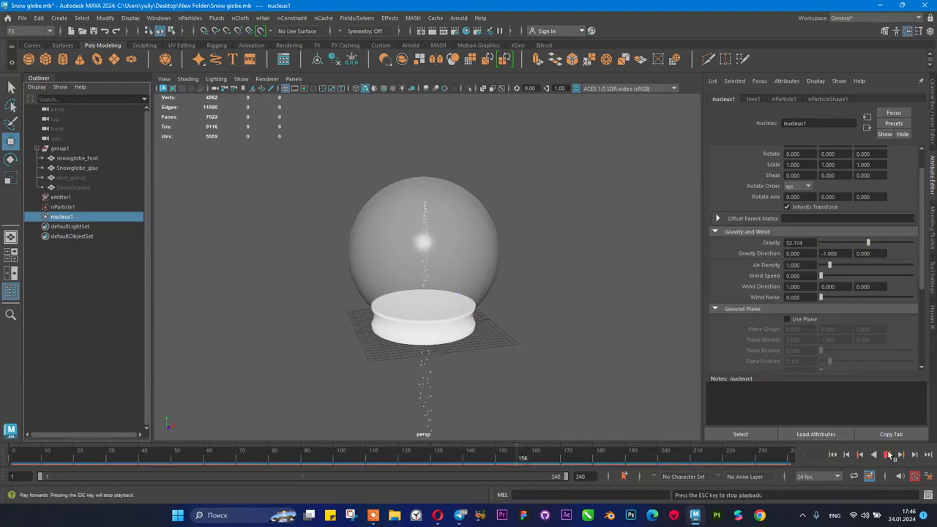
left_click(888, 455)
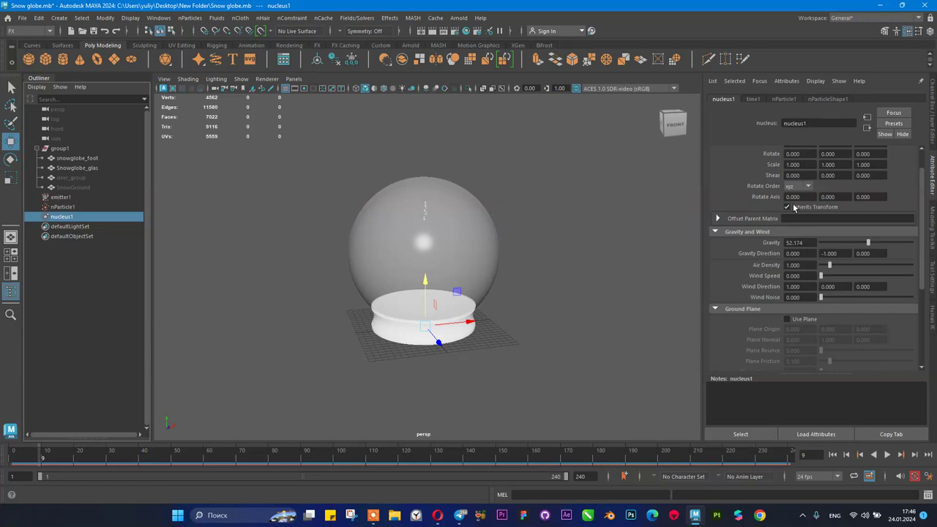
- Set nucleus1's Gravity to 9.8
left_click(810, 242)
type("9.8")
key("Return")
- Set nucleus1's Gravity Direction Y to 1 and play the simulation to check the particle direction
left_click(827, 253)
type("1")
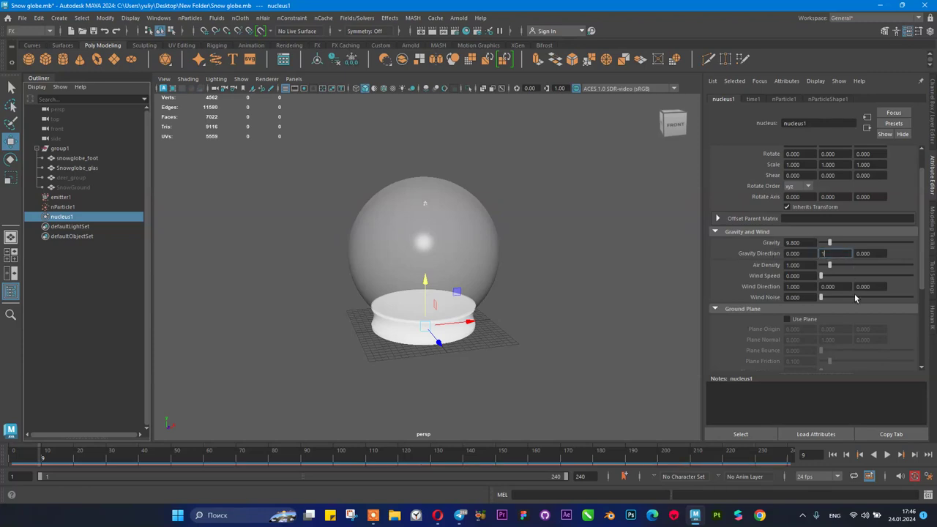
key("Return")
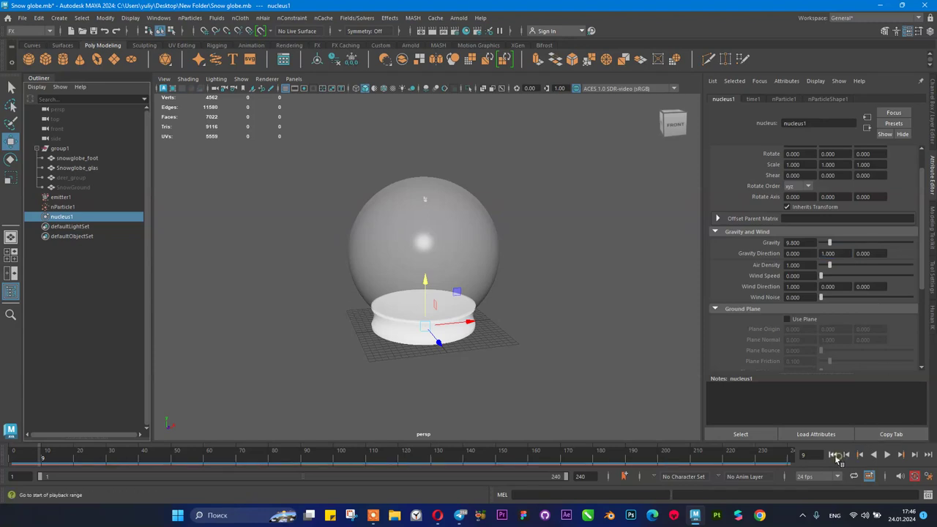
left_click(887, 454)
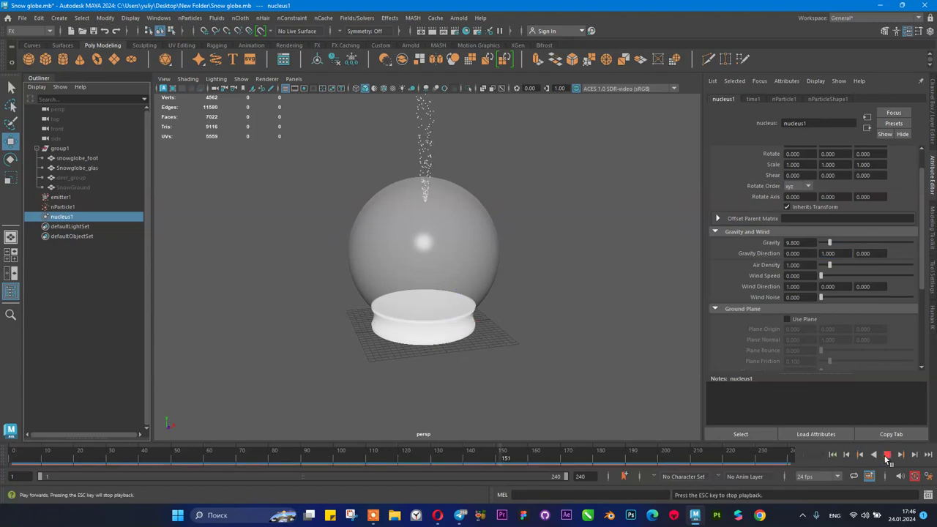
left_click(886, 454)
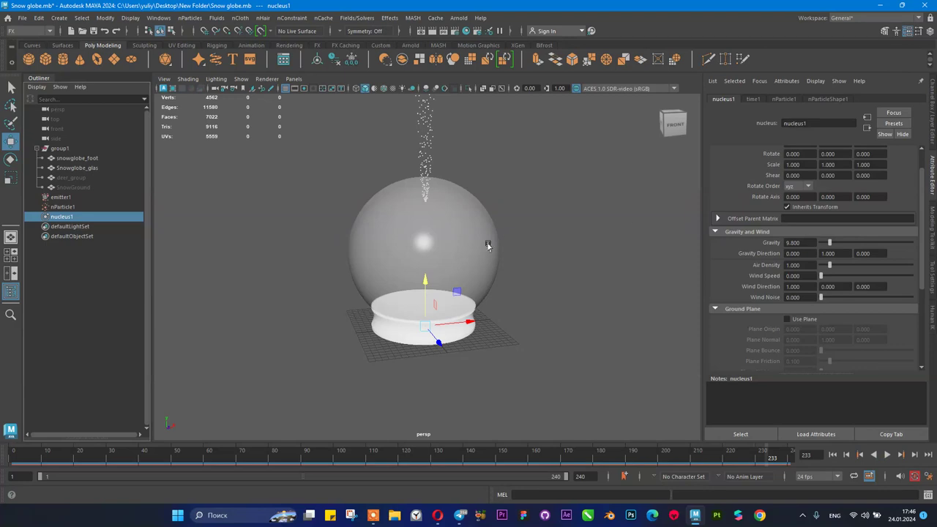
- Set nucleus1's Gravity Direction Y to -1, play the simulation, and stop it partway
left_click(840, 252)
type("-")
key("Return")
left_click(886, 454)
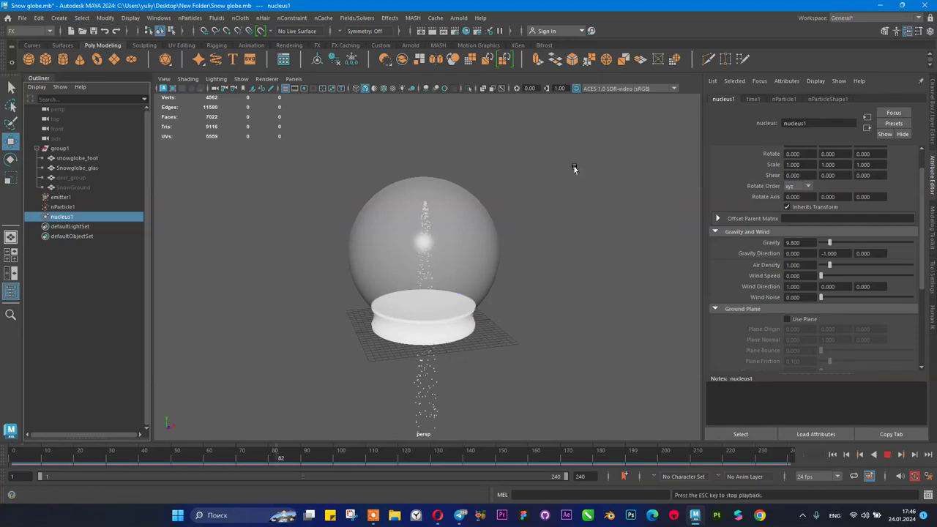
right_click_drag(549, 315, 429, 268, "alt")
key("Escape")
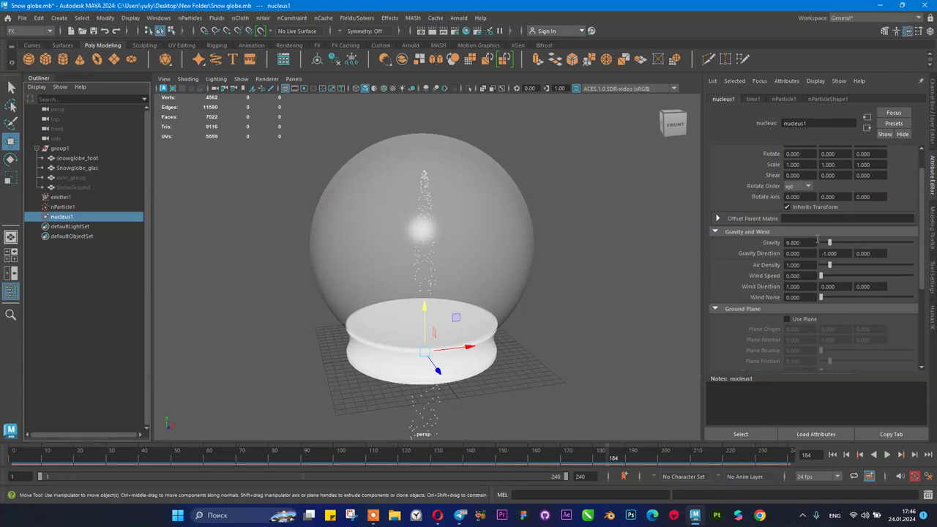
- Enable Use Plane in nucleus1's ground plane settings and play the simulation, viewing the globe from several angles
scroll(819, 240, "down", 2)
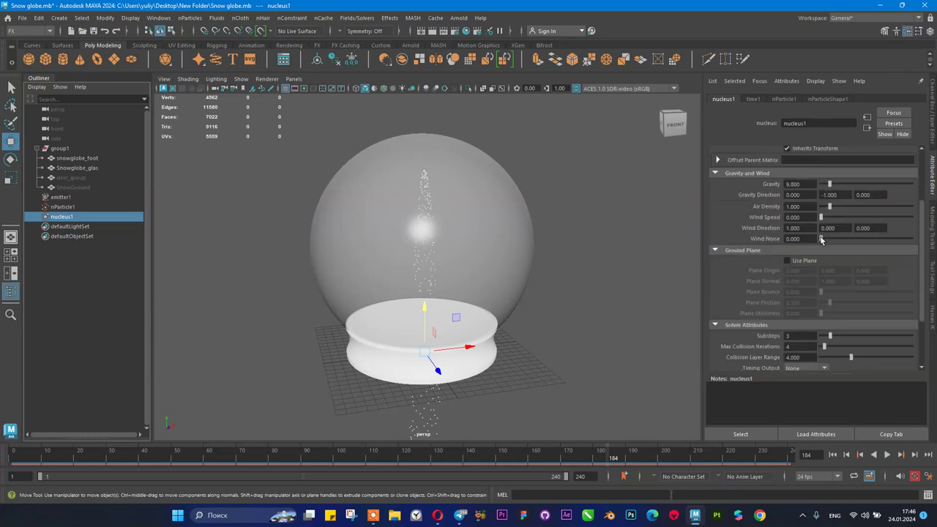
left_click(788, 262)
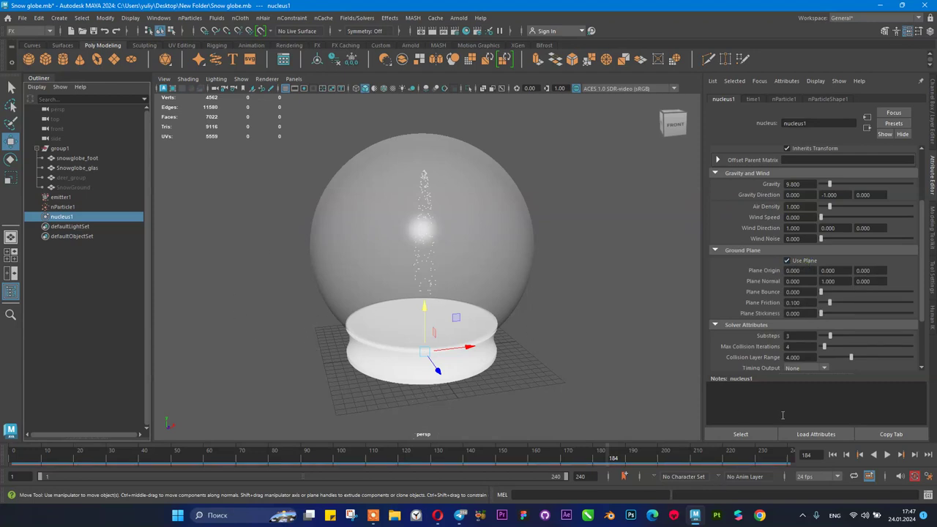
left_click(832, 455)
left_click(887, 454)
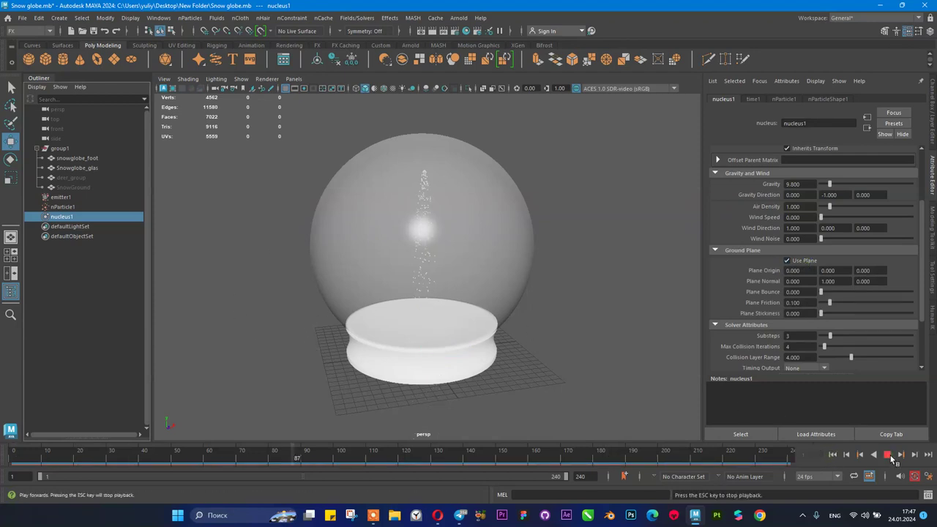
scroll(548, 366, "down", 5)
scroll(526, 357, "up", 2)
left_click_drag(519, 358, 431, 311, "alt")
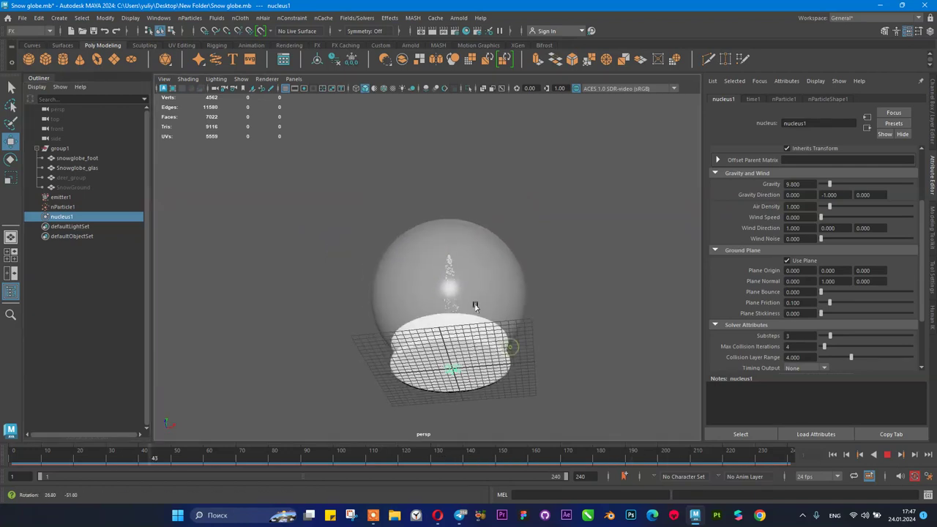
scroll(495, 309, "up", 6)
scroll(523, 300, "down", 8)
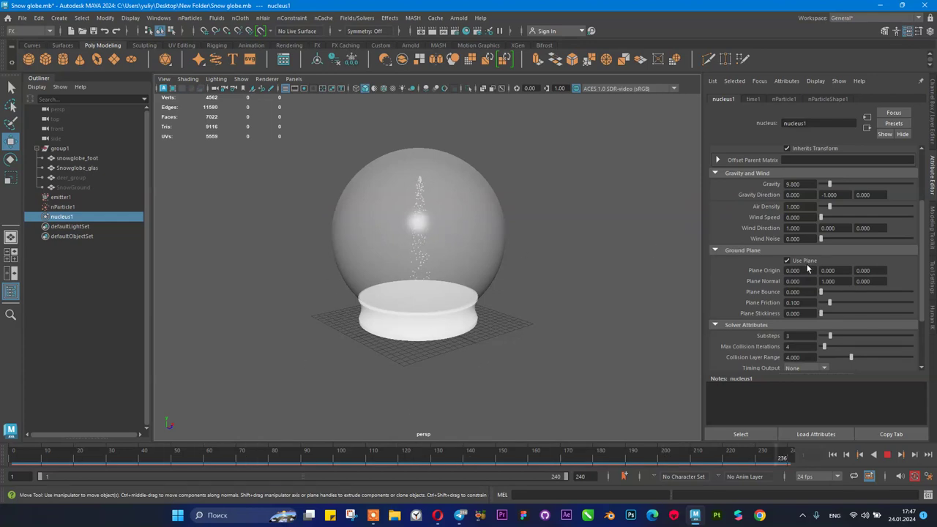
- Disable Use Plane on nucleus1 and replay the simulation from the first frame, stopping it partway
left_click(803, 261)
left_click(887, 454)
left_click(834, 454)
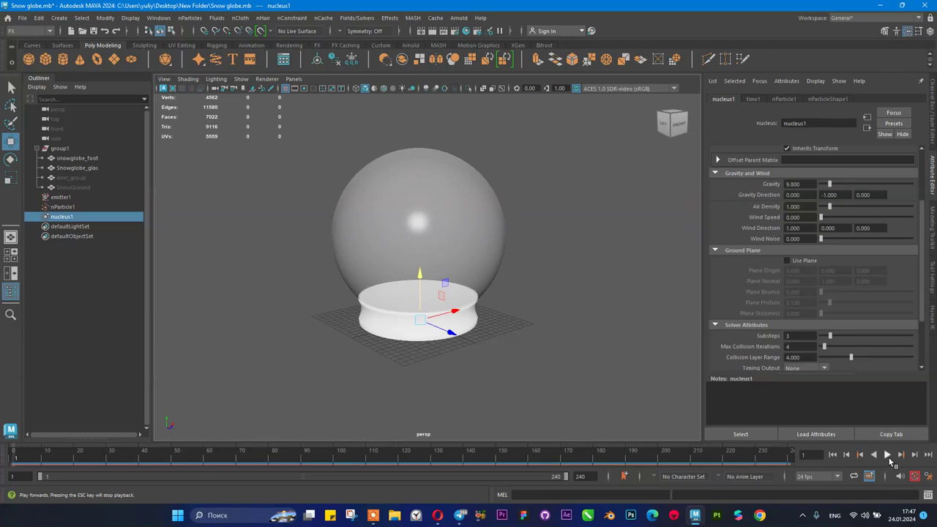
left_click(887, 454)
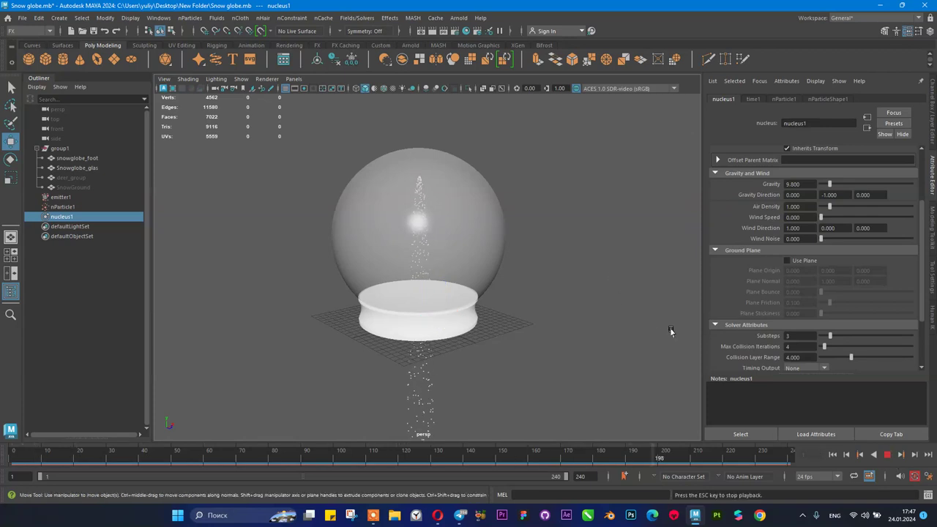
left_click(887, 454)
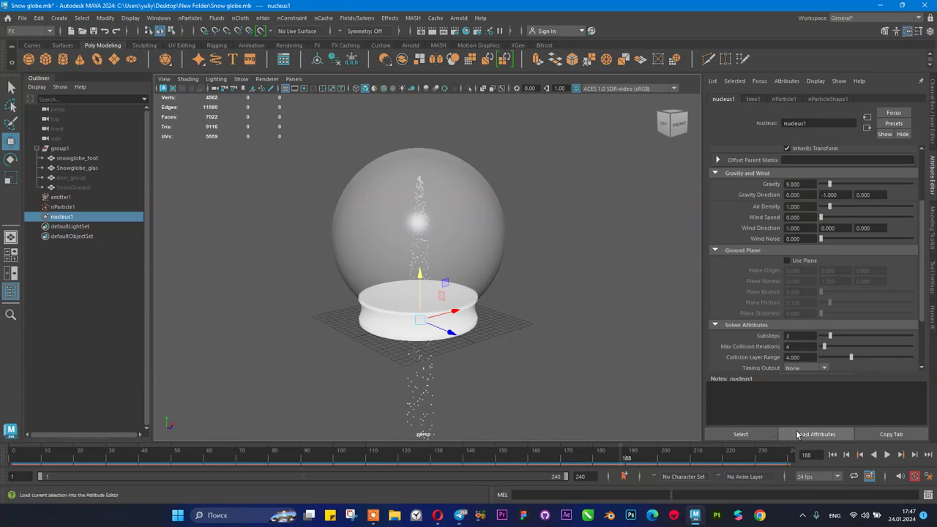
- Return to the first frame, select emitter1, and look through its attributes
left_click(832, 454)
left_click(76, 197)
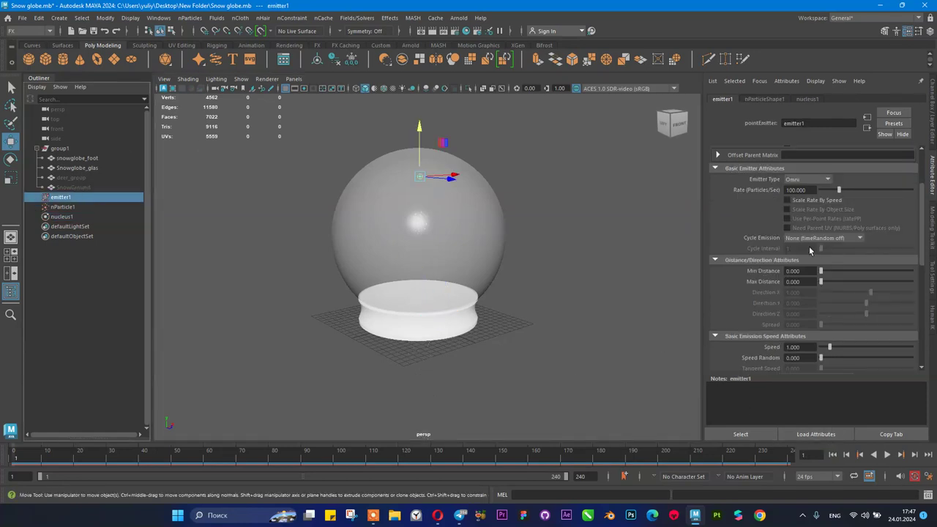
scroll(800, 234, "down", 5)
scroll(790, 239, "down", 4)
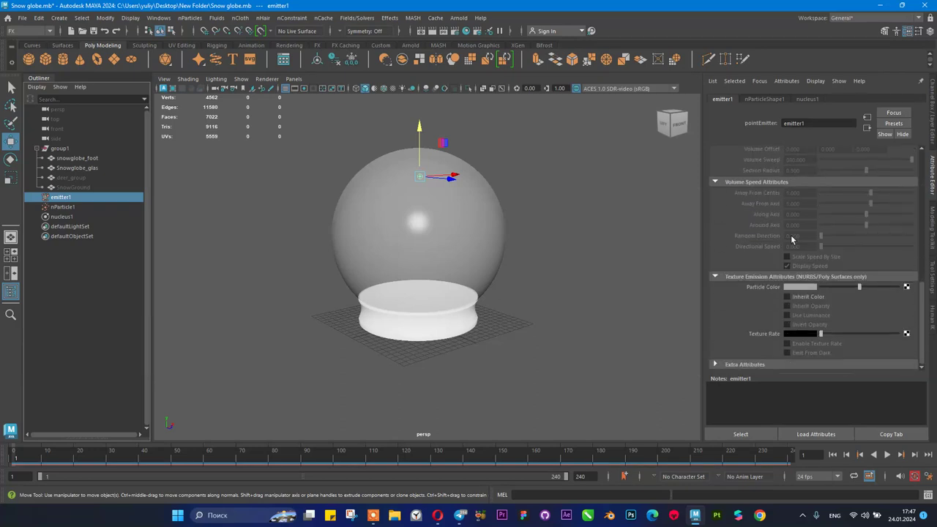
scroll(790, 239, "up", 10)
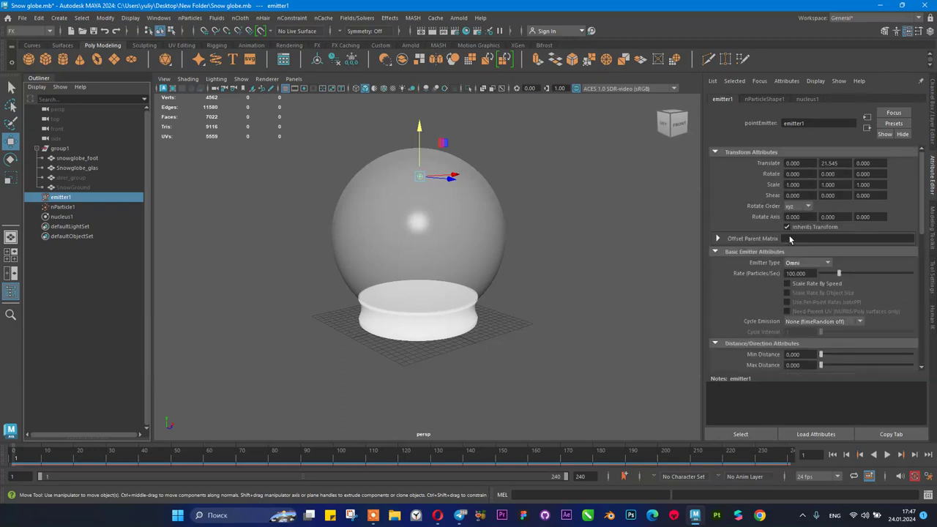
scroll(421, 150, "up", 5)
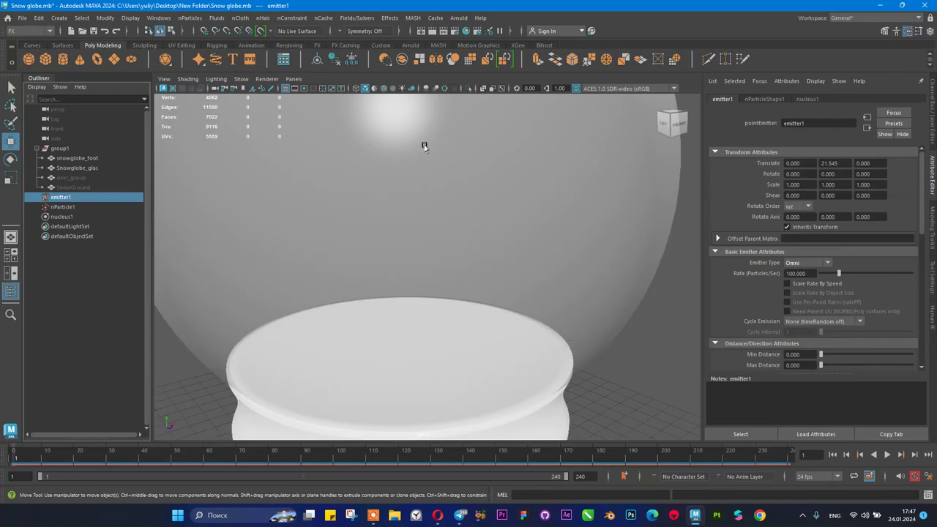
- Change emitter1's Emitter Type to Volume
scroll(445, 242, "down", 3)
scroll(445, 213, "up", 3)
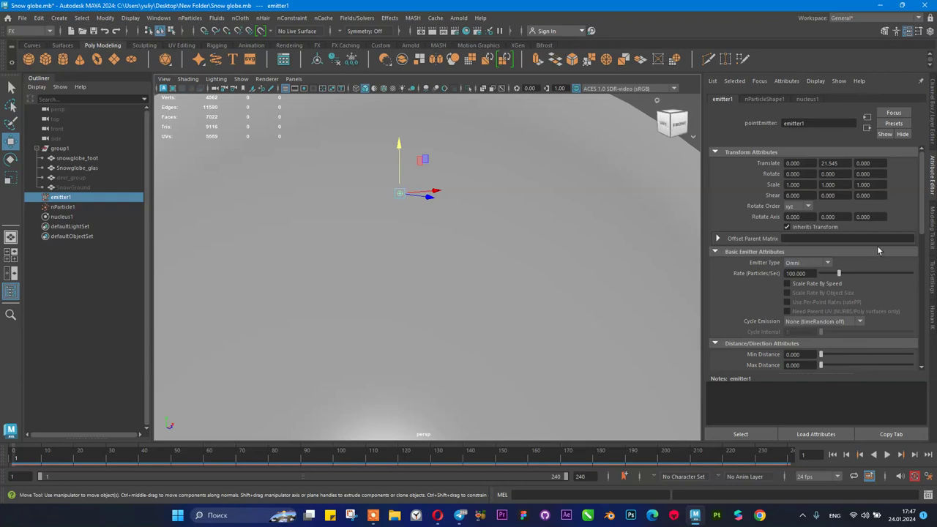
left_click(807, 263)
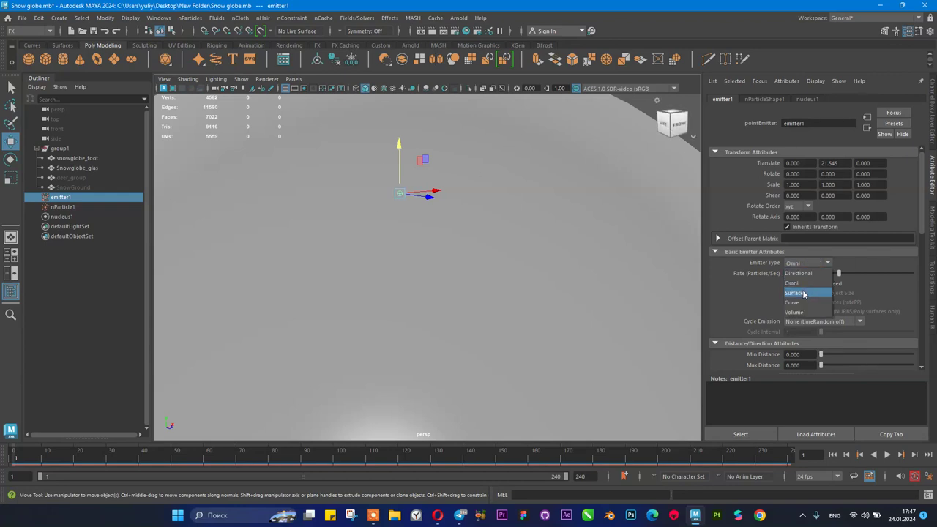
left_click(802, 311)
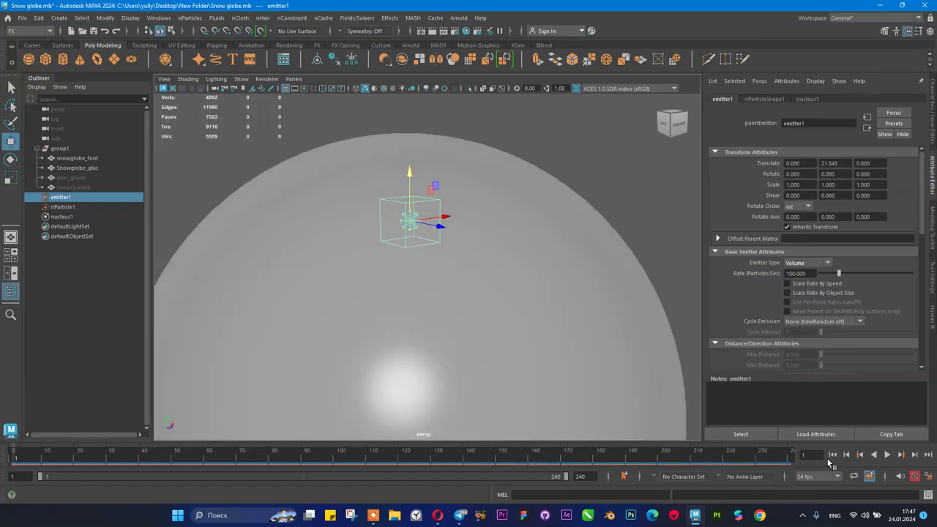
- Play the simulation, examine the volume emission from several angles, stop it, and return to the first frame
left_click(886, 455)
scroll(412, 212, "down", 5)
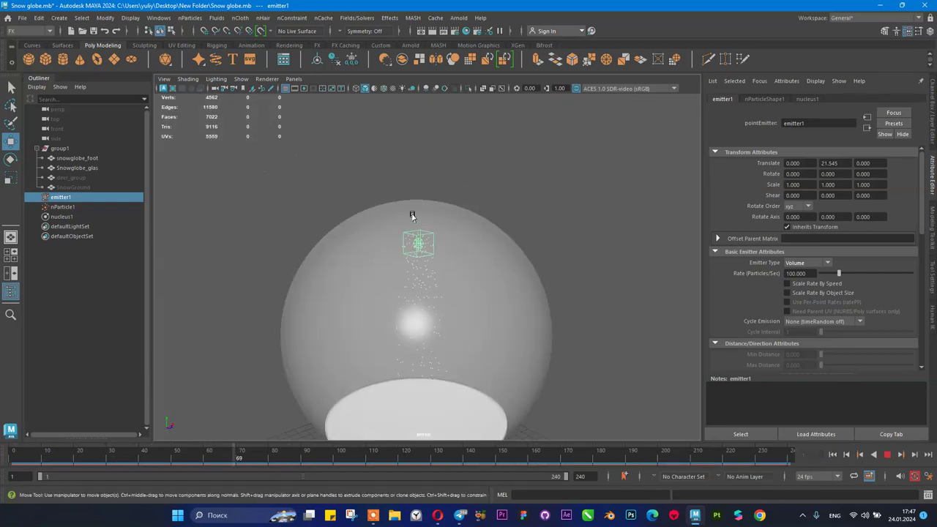
left_click_drag(435, 270, 351, 284, "alt")
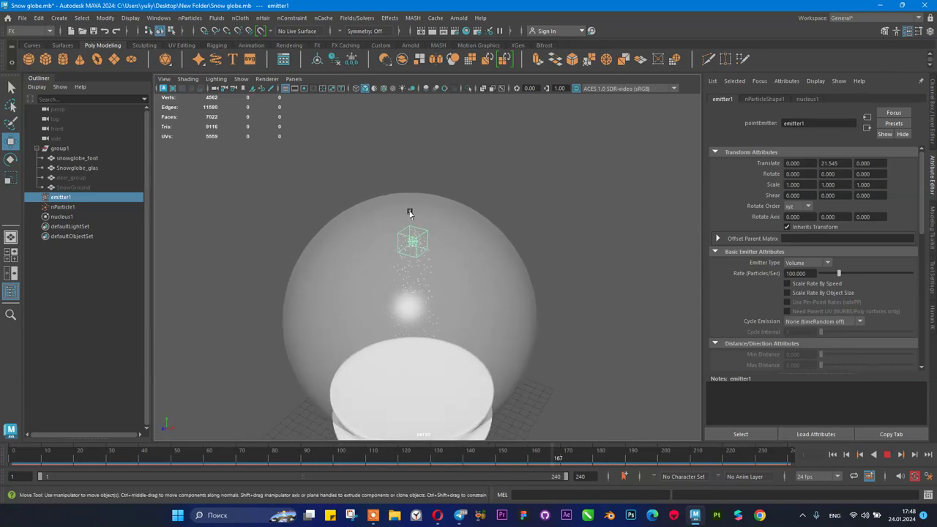
scroll(412, 226, "up", 4)
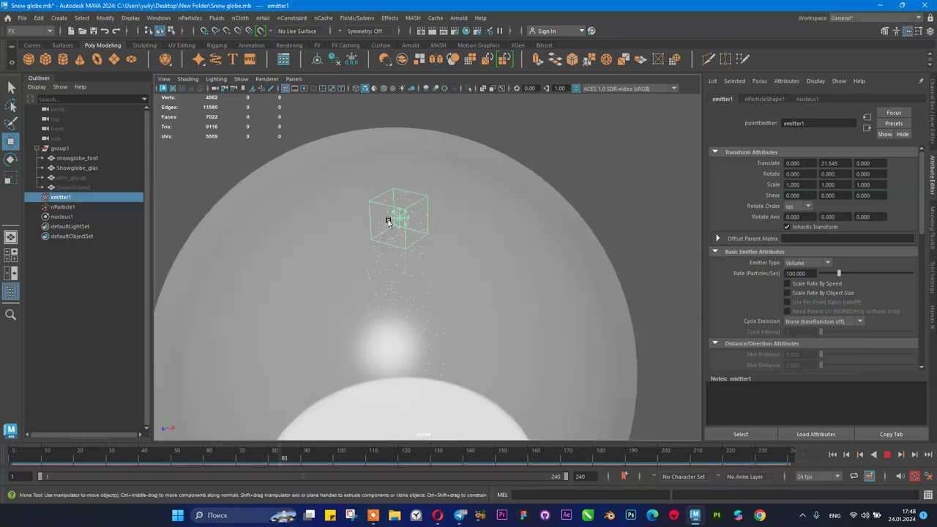
left_click(887, 455)
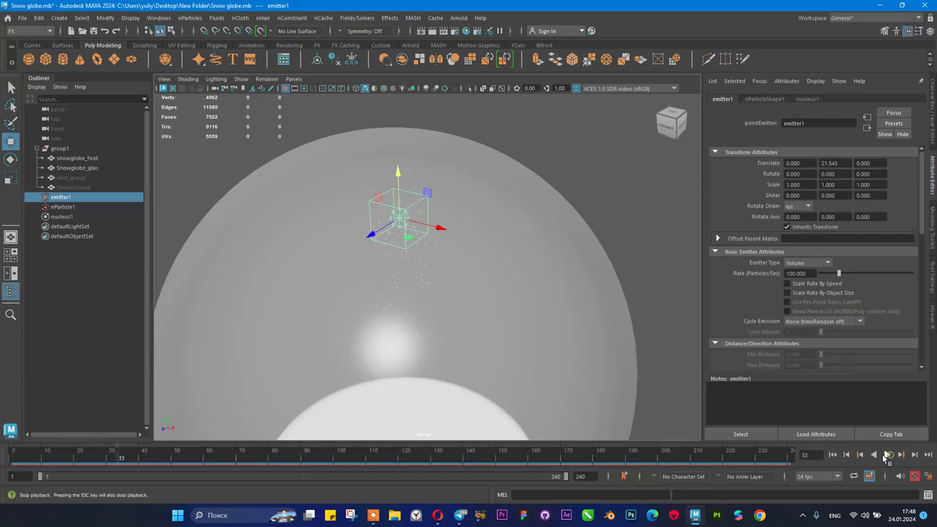
left_click(833, 455)
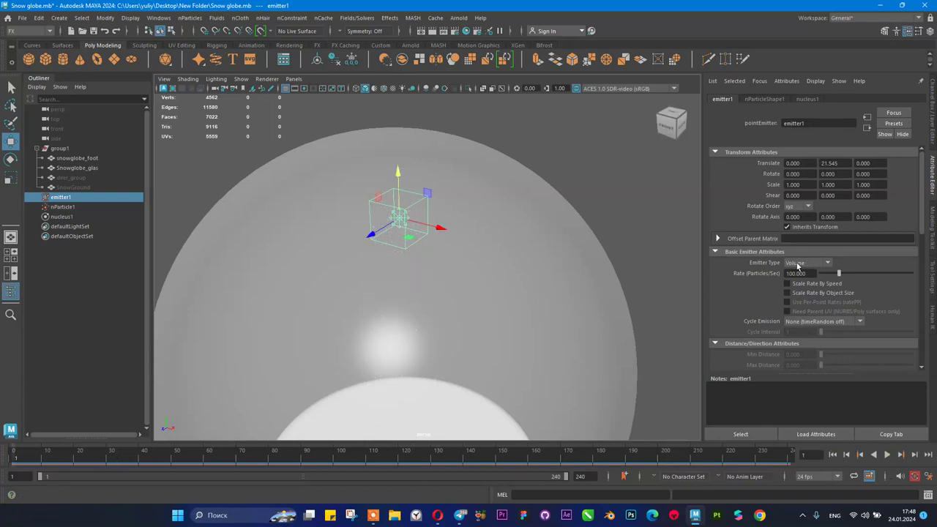
- Try Sphere as emitter1's Volume Shape, and switch it back to Cube
scroll(803, 287, "down", 5)
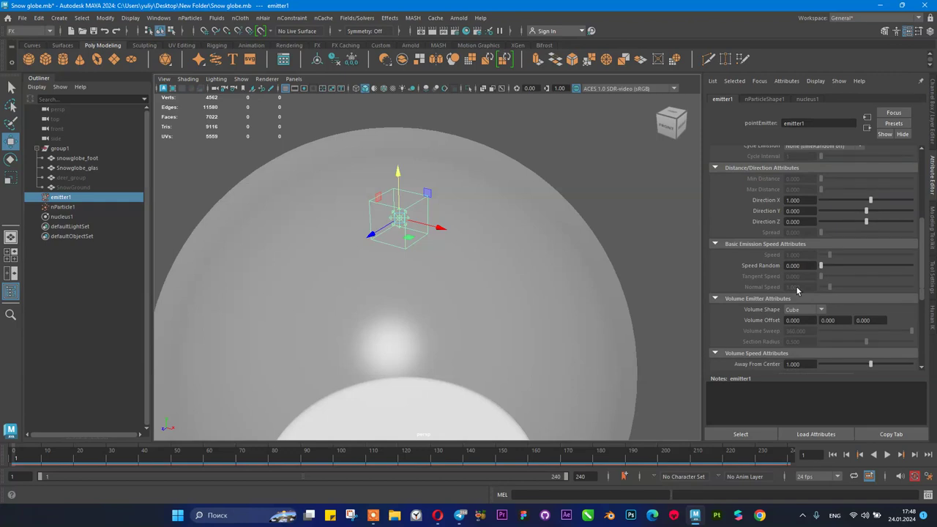
scroll(769, 304, "down", 1)
left_click(809, 281)
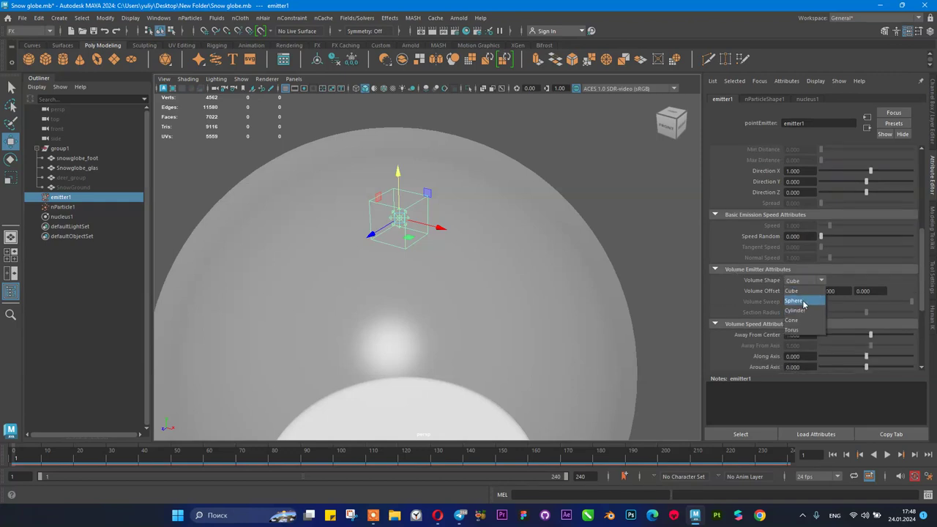
left_click(802, 301)
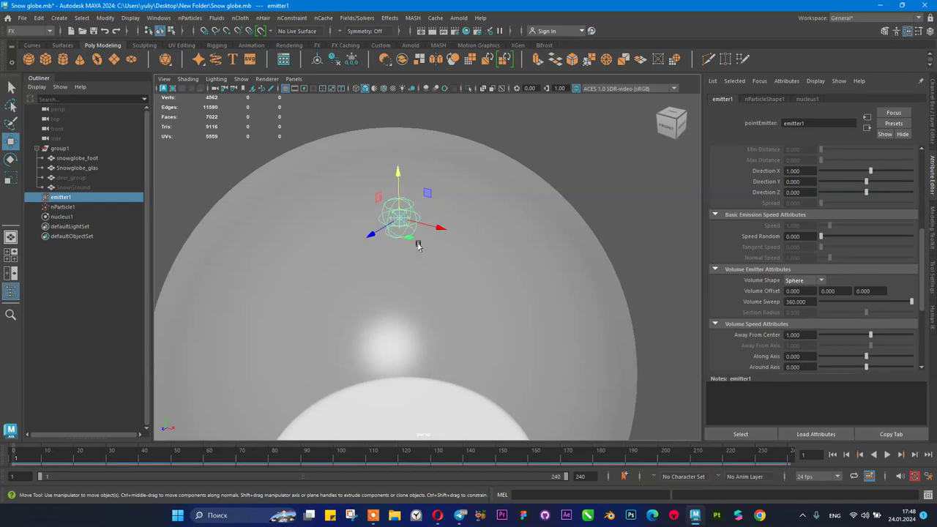
left_click(821, 281)
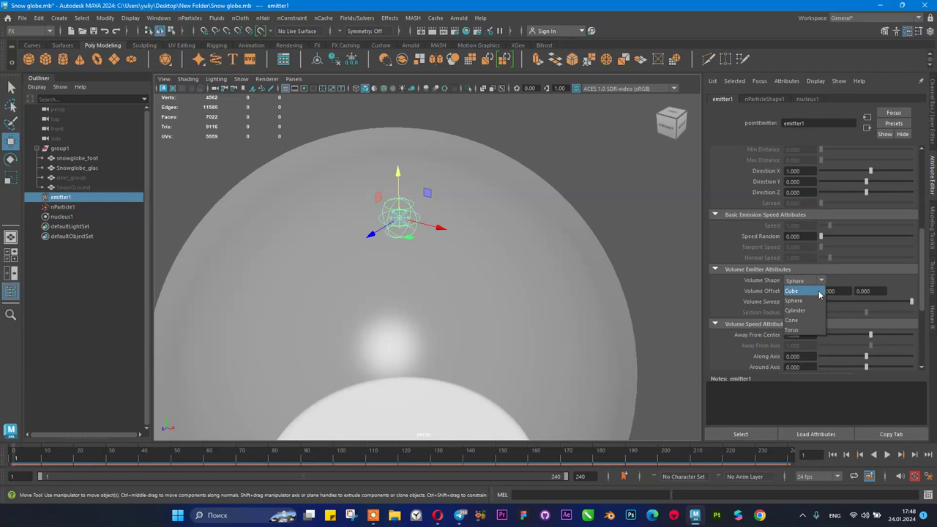
left_click(796, 282)
- Scale emitter1's cube volume into a wide, flat box and raise it above the snow globe
scroll(401, 193, "up", 1)
scroll(401, 192, "up", 4)
scroll(386, 189, "down", 6)
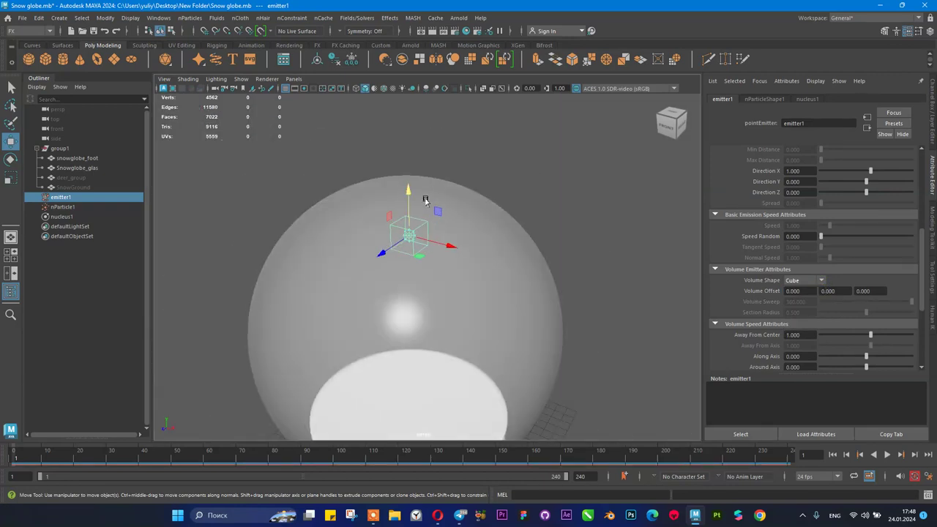
key("r")
left_click_drag(408, 193, 406, 148)
scroll(426, 241, "down", 3)
left_click_drag(422, 209, 420, 117)
key("w")
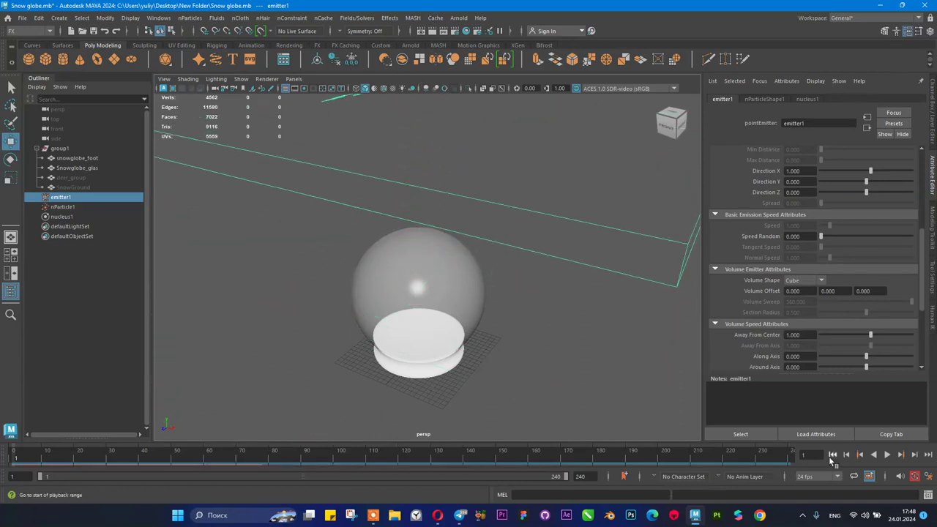
- Play and stop the simulation with the enlarged emitter, and set its Volume Shape to Sphere
left_click(886, 455)
right_click_drag(525, 276, 445, 278, "alt")
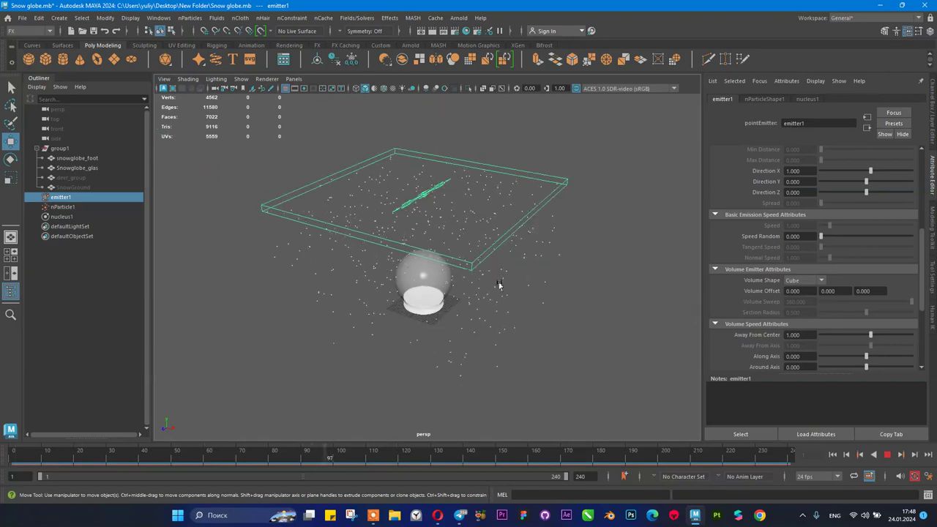
scroll(495, 286, "up", 2)
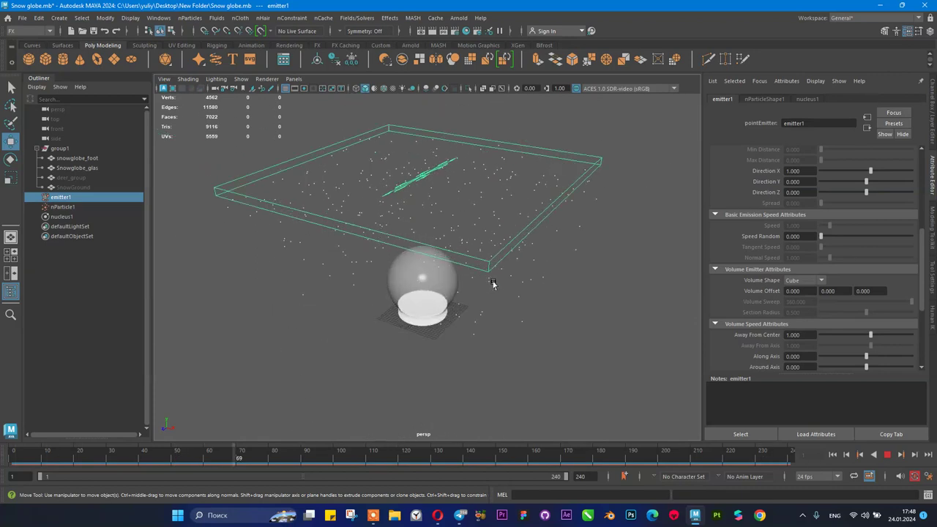
key("Escape")
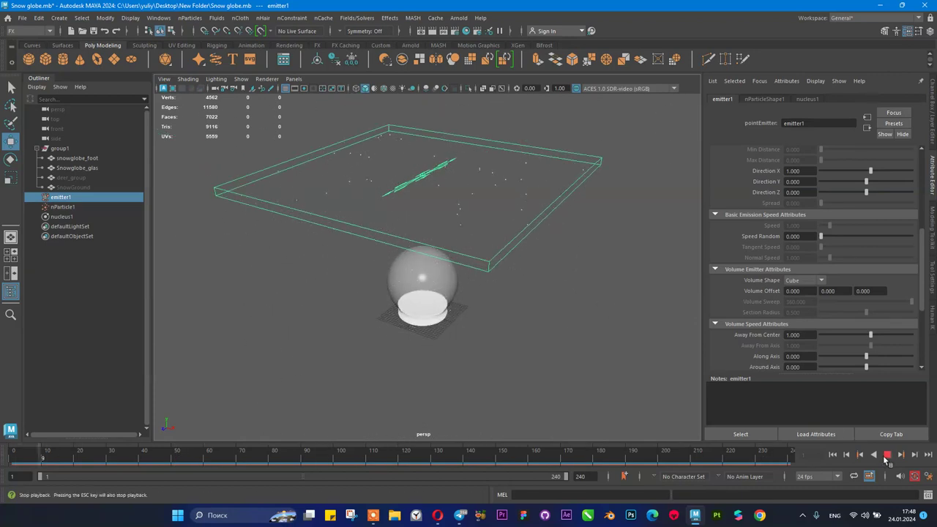
left_click(797, 281)
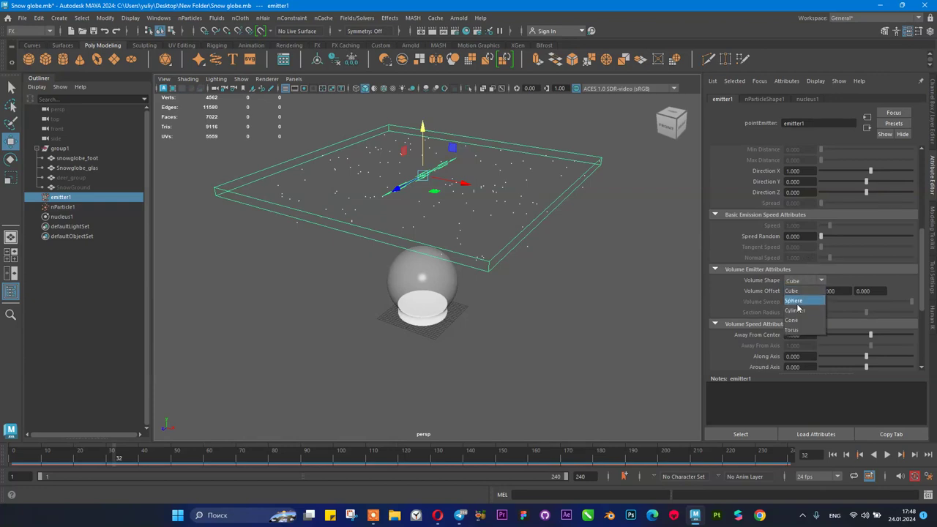
left_click(797, 303)
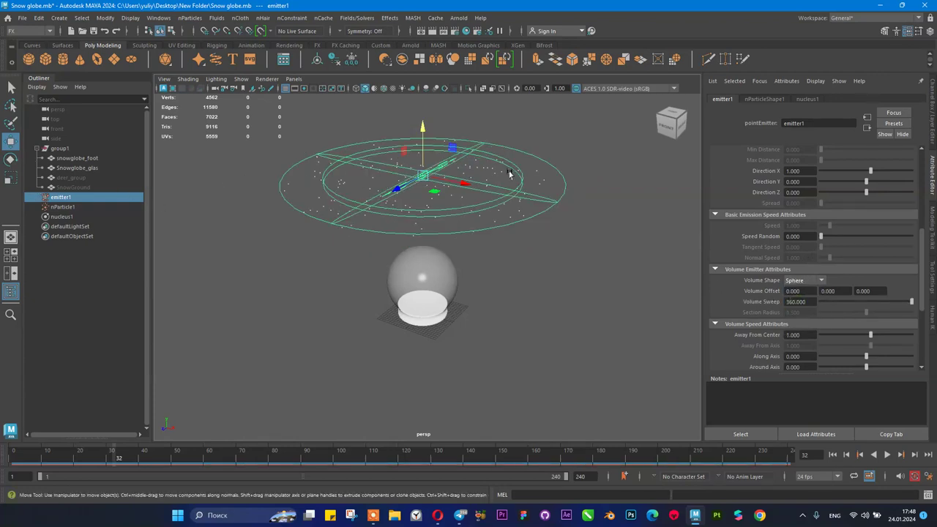
- Delete emitter1 and nParticle1 together from the scene
left_click(58, 207)
left_click(53, 198)
left_click(62, 206, "ctrl")
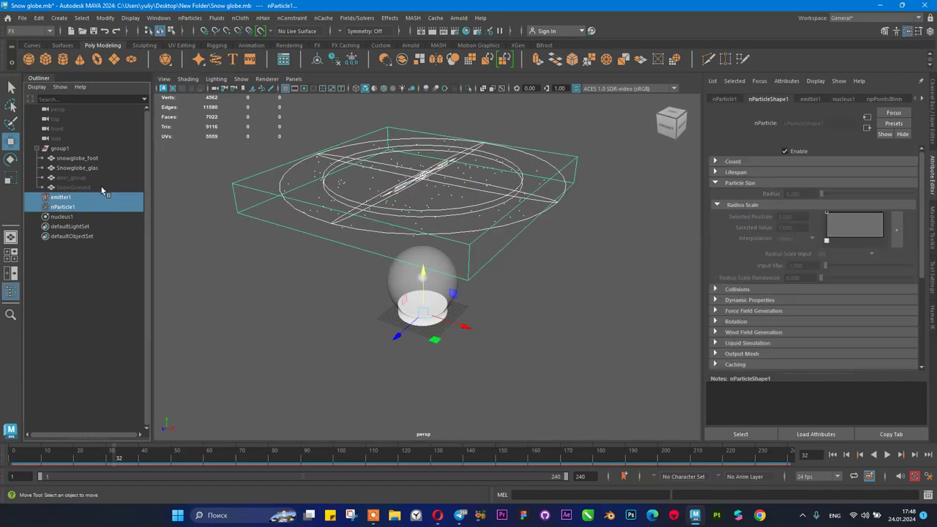
key("Delete")
scroll(429, 283, "up", 3)
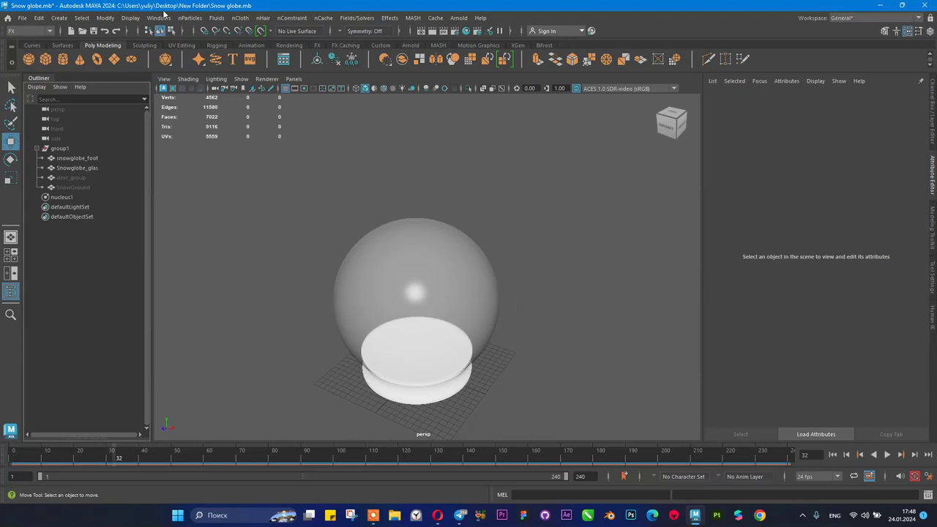
- Create a new nParticle emitter and raise it inside the globe to about 15.8 in Y
left_click(131, 18)
left_click(143, 17)
left_click(190, 18)
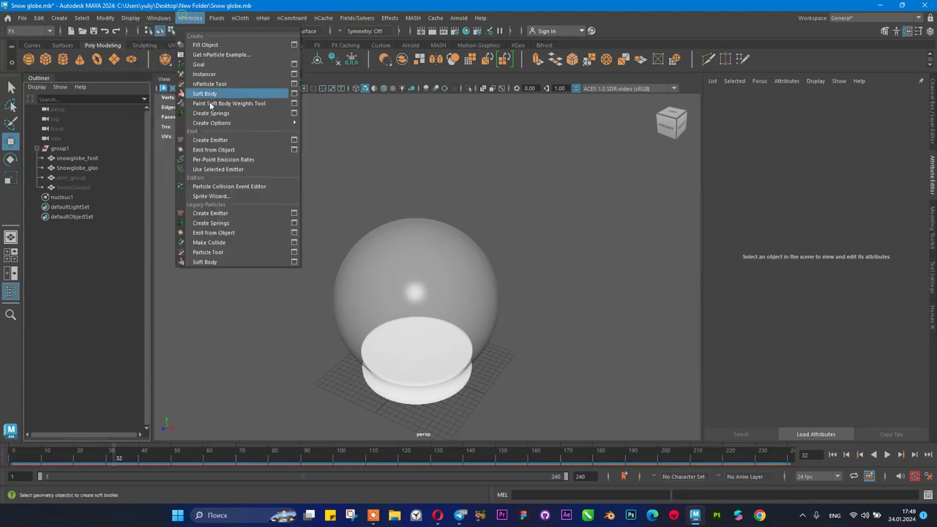
left_click(207, 140)
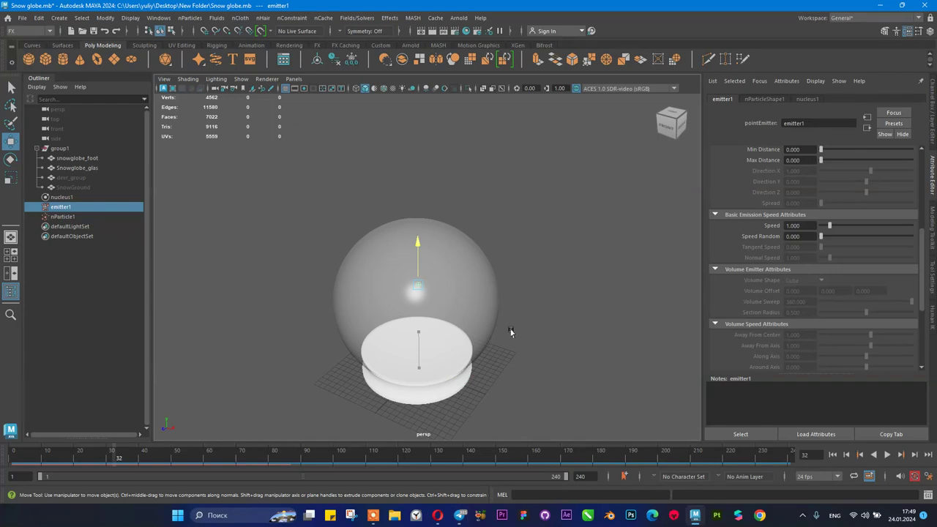
- Set the new emitter's Emitter Type to Volume
scroll(814, 240, "down", 2)
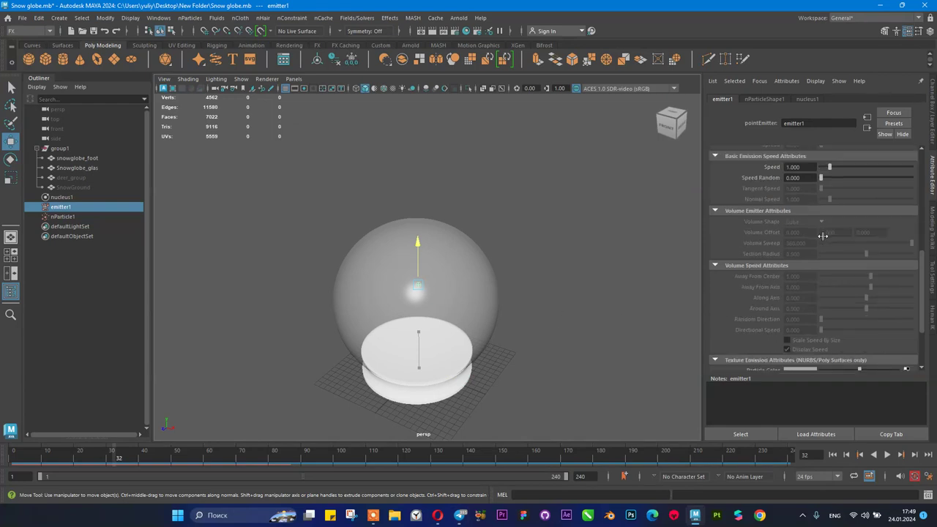
scroll(823, 235, "down", 3)
scroll(822, 235, "up", 8)
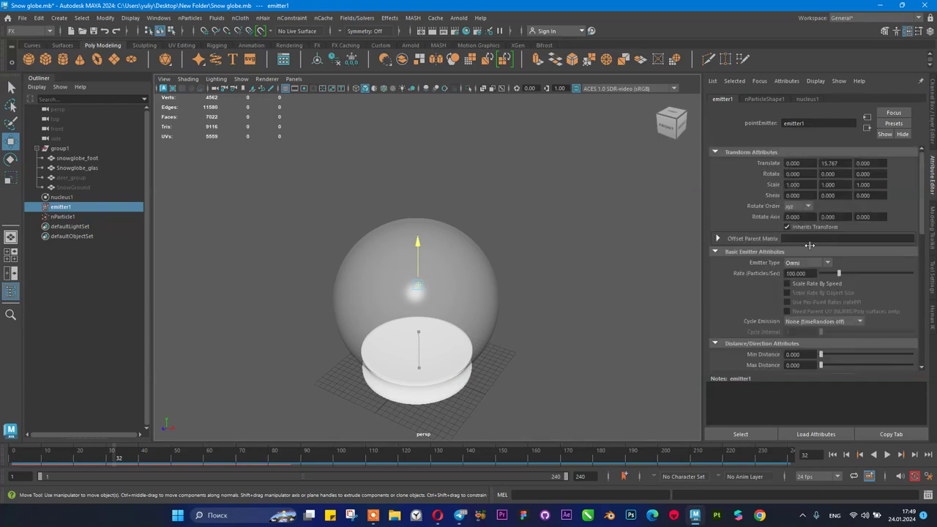
left_click(805, 265)
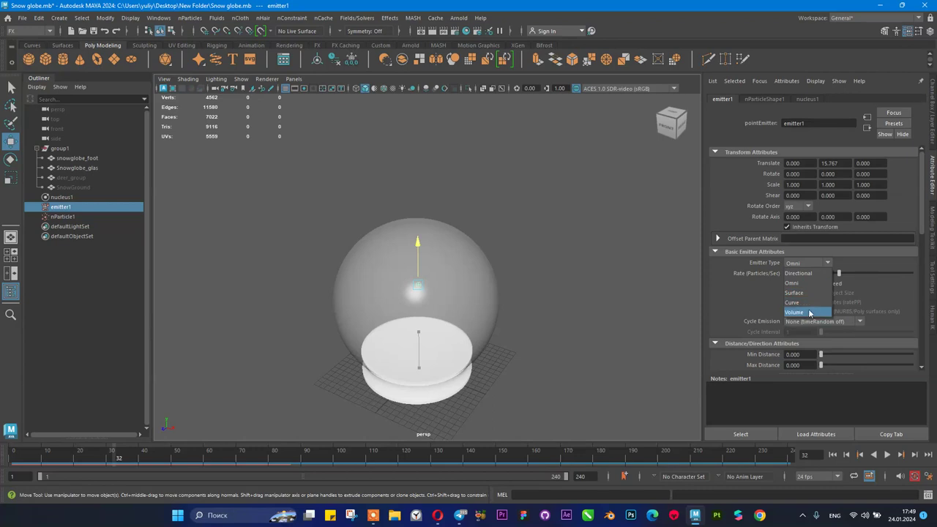
left_click(811, 313)
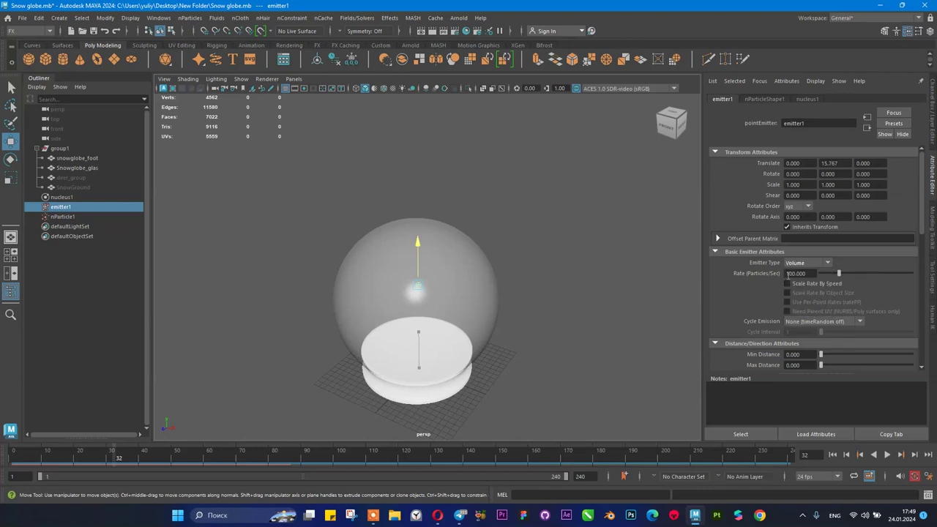
- Decline the incoming call and look through emitter1's emission, volume, and speed attributes
scroll(786, 282, "down", 5)
left_click(452, 370)
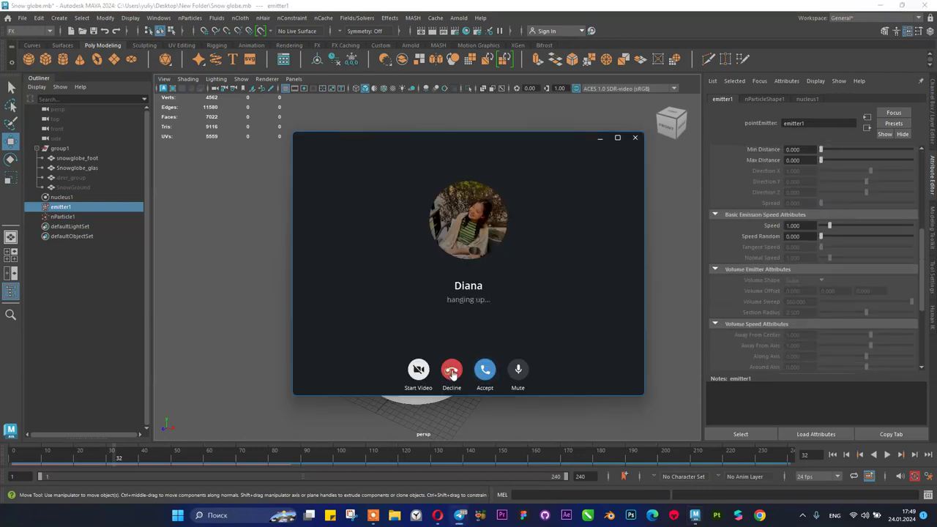
scroll(859, 277, "down", 3)
scroll(812, 308, "up", 6)
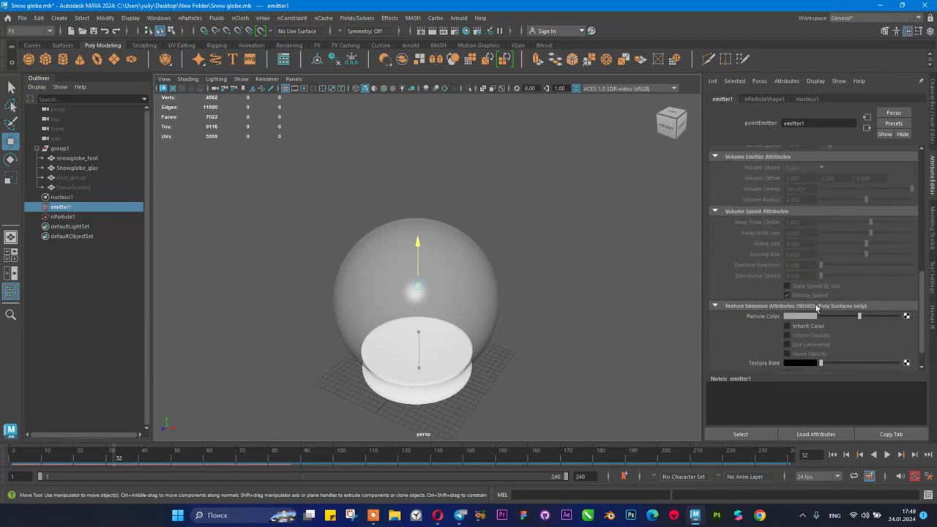
scroll(808, 234, "down", 5)
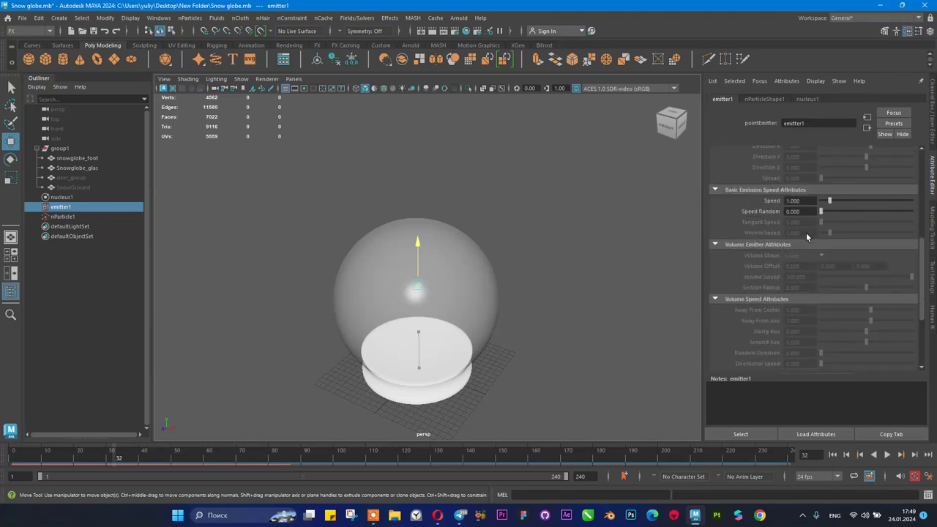
scroll(803, 238, "up", 6)
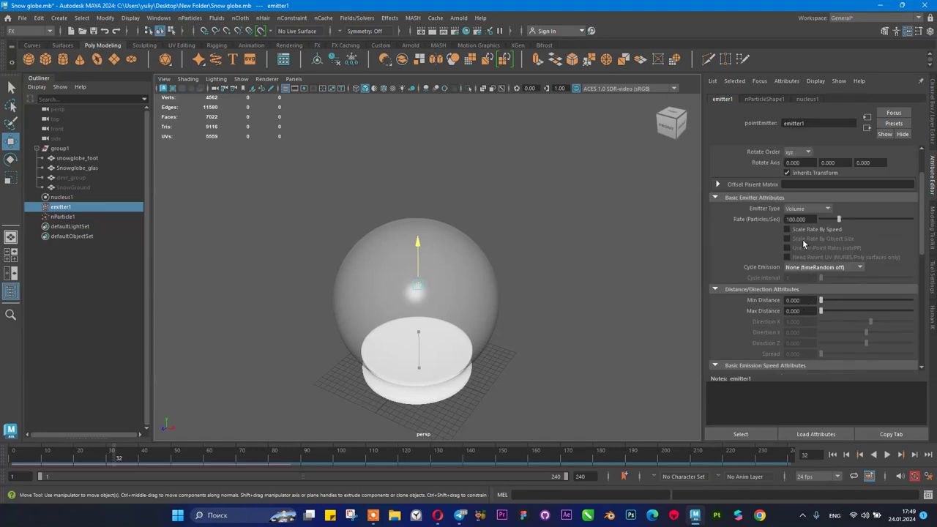
scroll(803, 244, "down", 5)
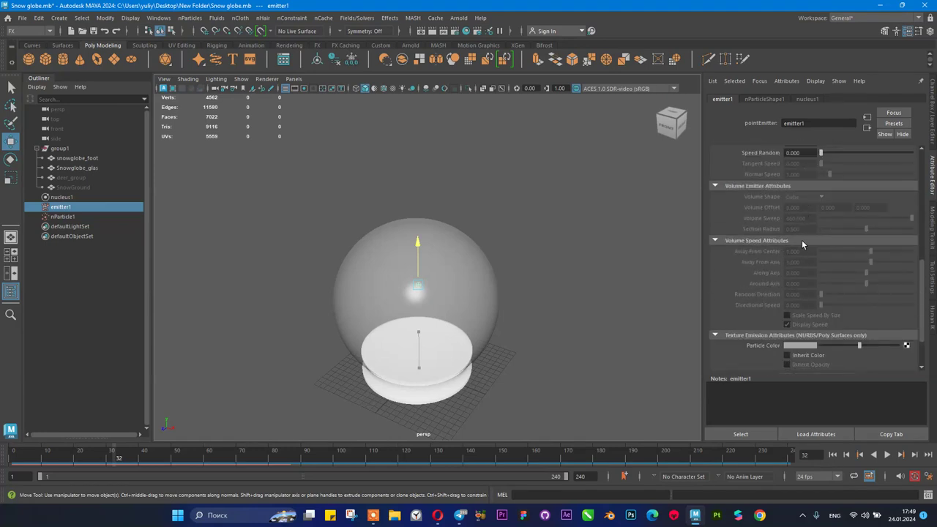
- Deselect and reselect emitter1 to refresh its attributes, and bring its Volume Emitter Attributes into view
left_click(603, 275)
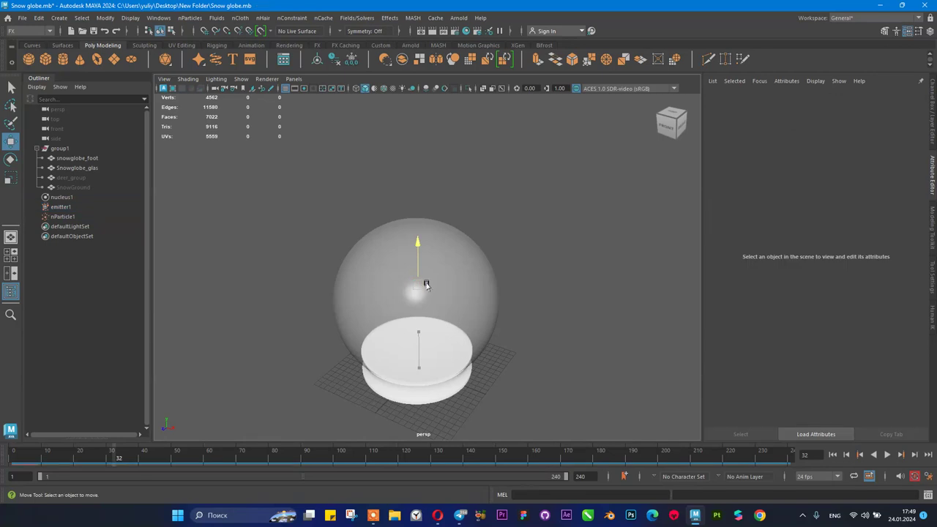
scroll(414, 286, "up", 4)
left_click(52, 207)
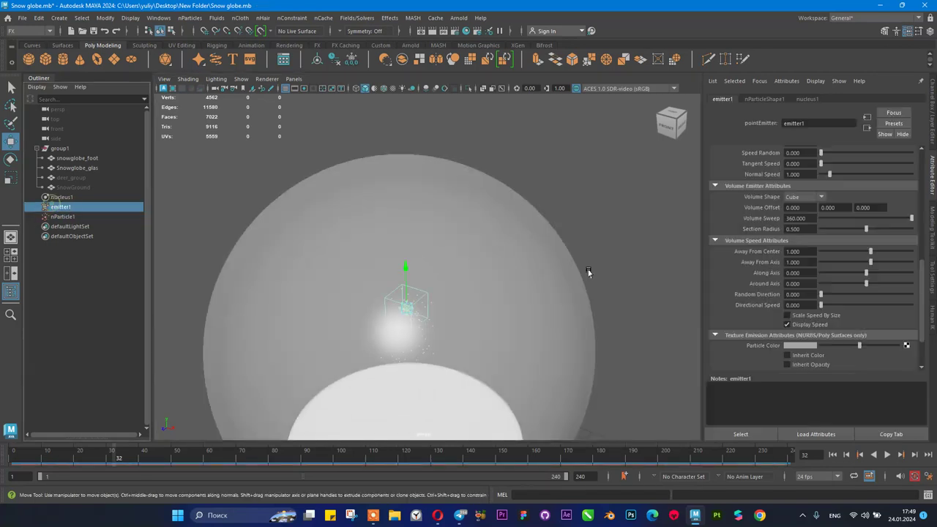
scroll(829, 250, "up", 1)
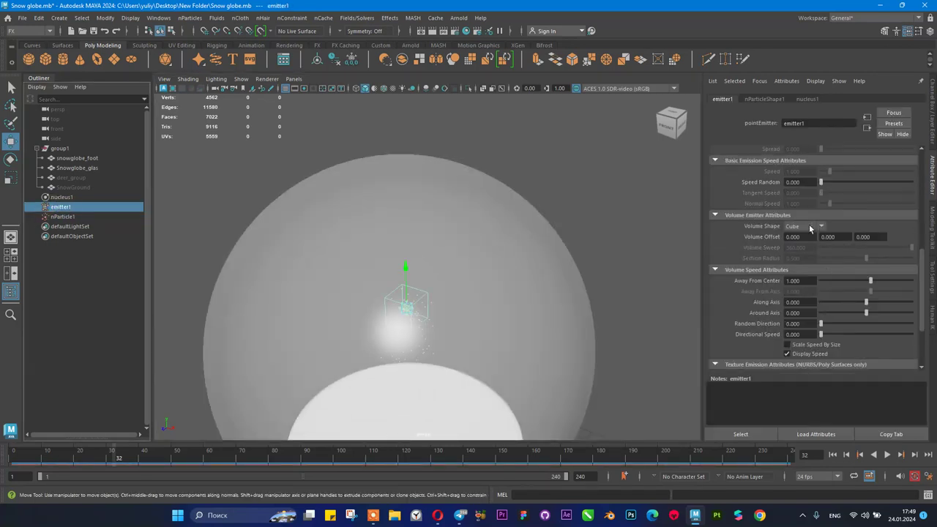
- Set emitter1's Volume Shape to Sphere
left_click(800, 227)
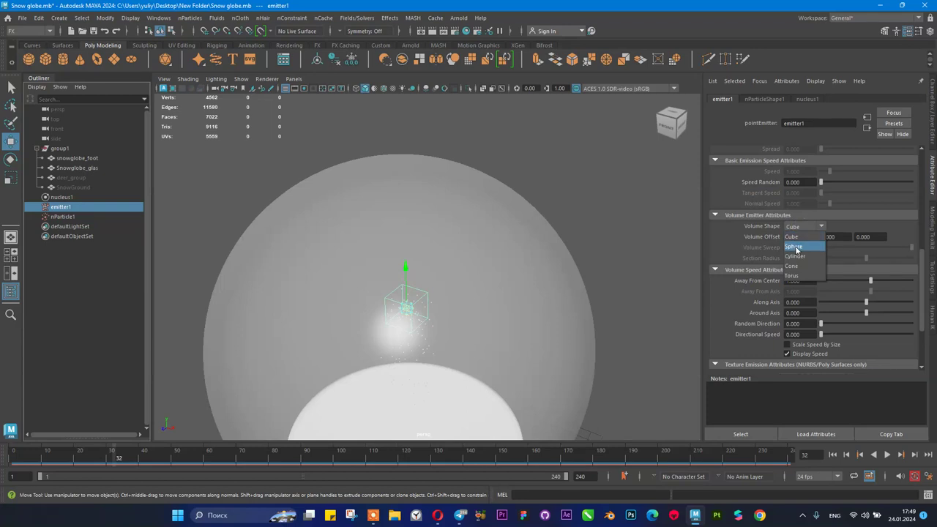
left_click(796, 248)
scroll(409, 314, "up", 4)
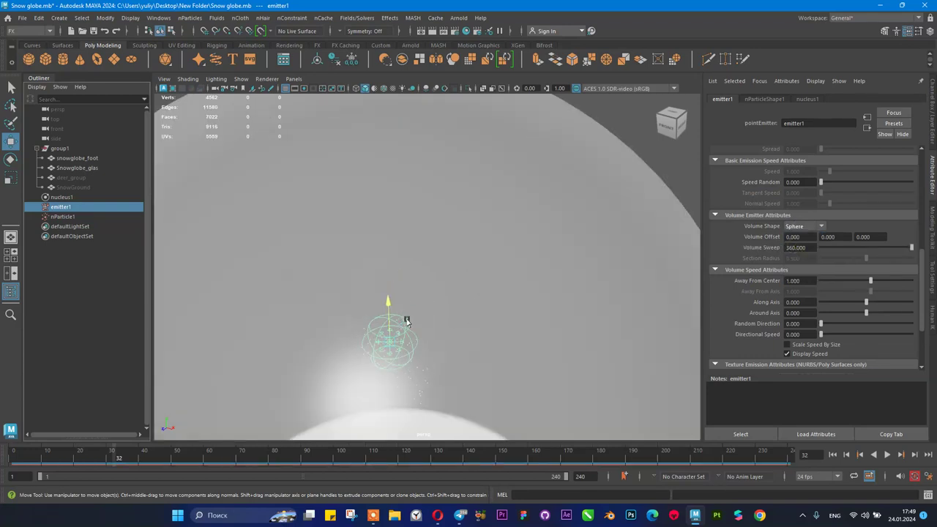
scroll(416, 315, "down", 4)
- Enlarge the spherical emitter so it fills most of the glass globe, keeping emitter1 selected
key("r")
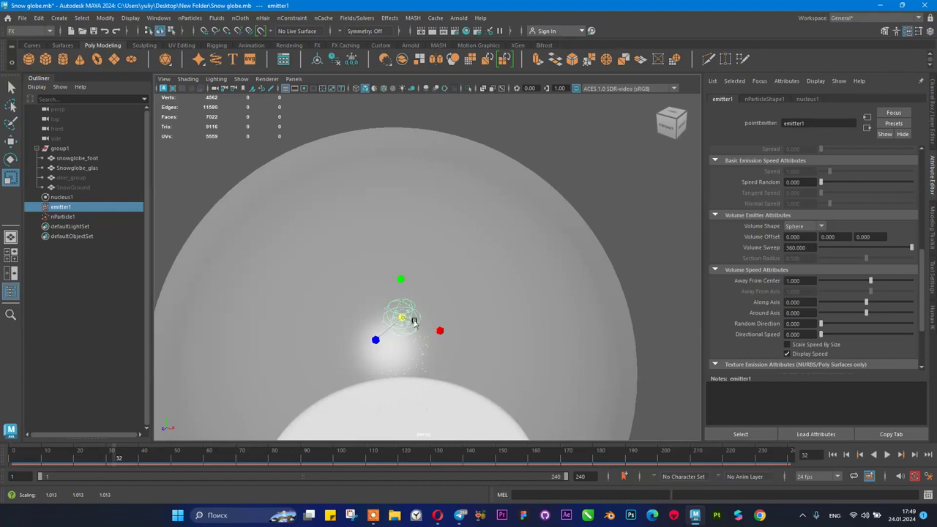
left_click_drag(402, 318, 421, 317)
middle_click_drag(545, 330, 600, 330)
scroll(402, 280, "down", 3)
left_click_drag(408, 292, 381, 202, "alt")
key("ctrl+z")
key("w")
left_click_drag(443, 200, 412, 203, "alt")
left_click(547, 167)
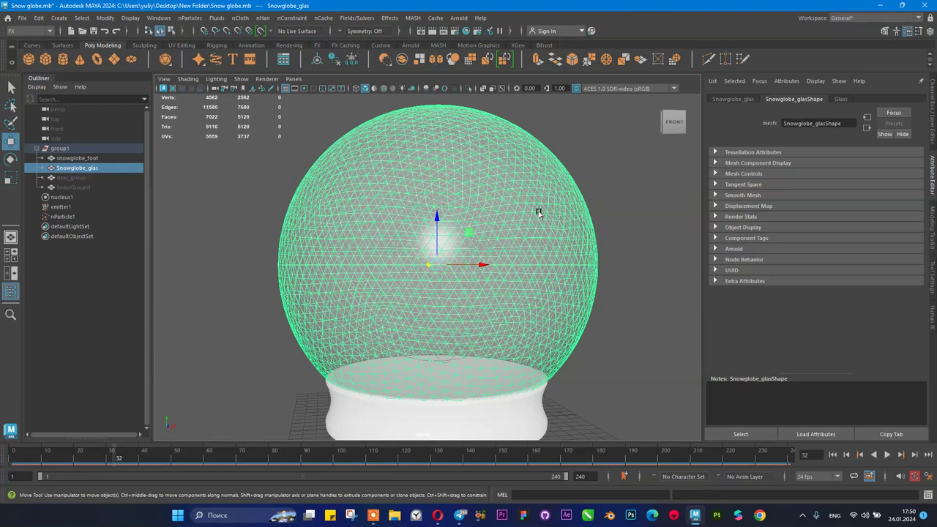
left_click(62, 197)
left_click(60, 206)
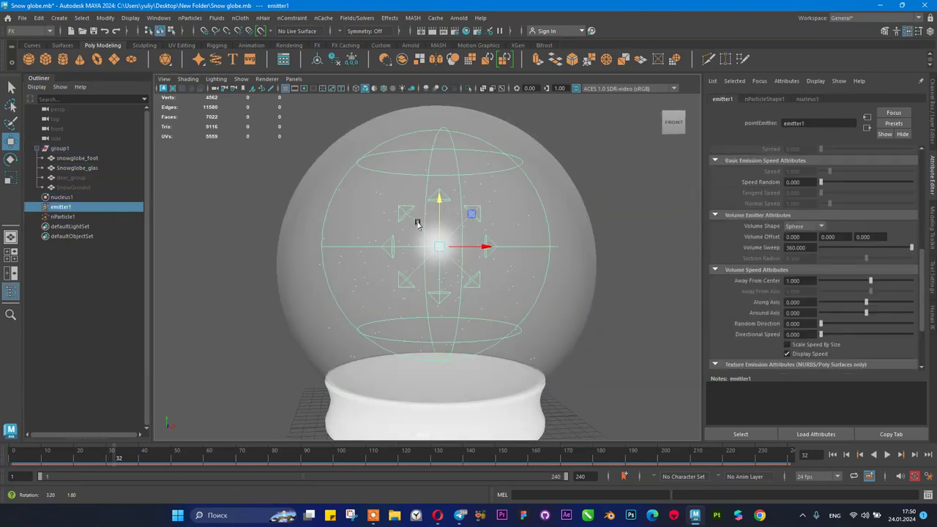
- Scale the emitter sphere further and adjust its width, to about 11.38 in X, 10.16 in Y and 12.24 in Z
scroll(322, 210, "up", 3)
key("r")
left_click_drag(424, 243, 439, 213)
left_click_drag(480, 240, 485, 243)
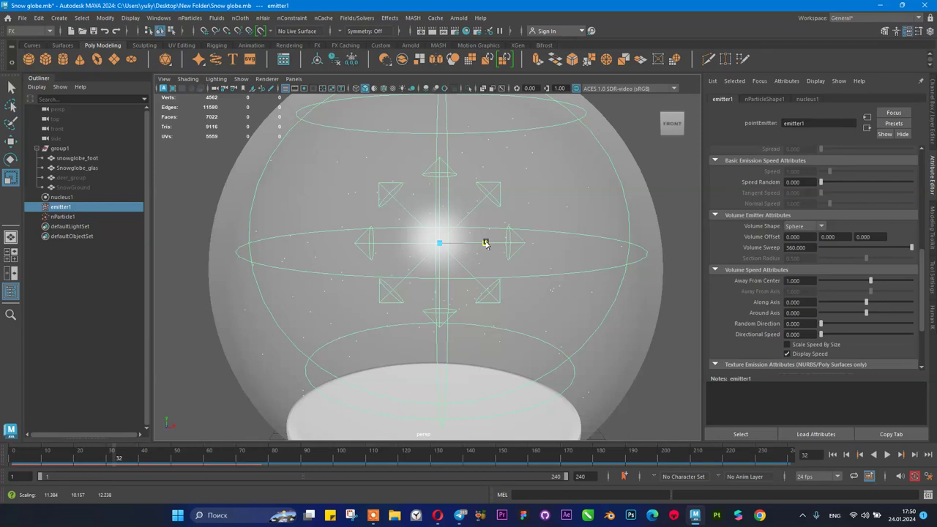
- Examine from the side how the emitter sphere fits inside the glass globe
scroll(476, 252, "down", 5)
left_click_drag(561, 197, 504, 226, "alt")
right_click_drag(504, 226, 576, 253, "alt")
scroll(576, 253, "down", 4)
scroll(537, 274, "up", 5)
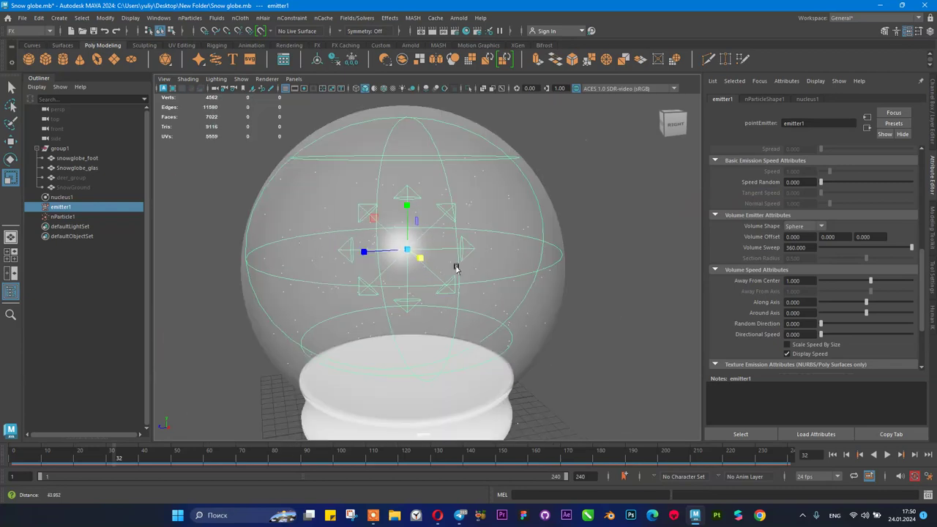
scroll(454, 268, "down", 3)
middle_click_drag(414, 255, 392, 254, "alt")
scroll(391, 254, "up", 5)
scroll(405, 241, "down", 3)
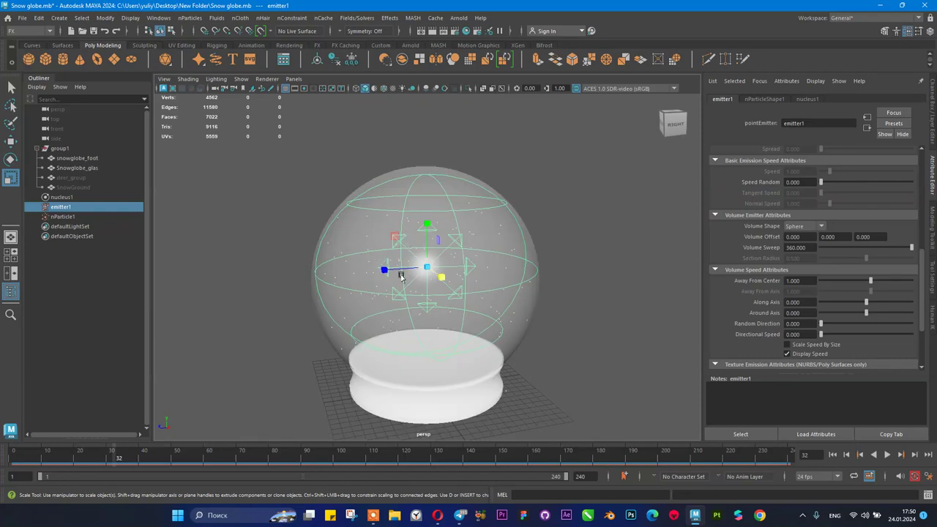
- Frame the globe's foot, the glass and emitter1 in turn to compare their extents
left_click(77, 158)
key("f")
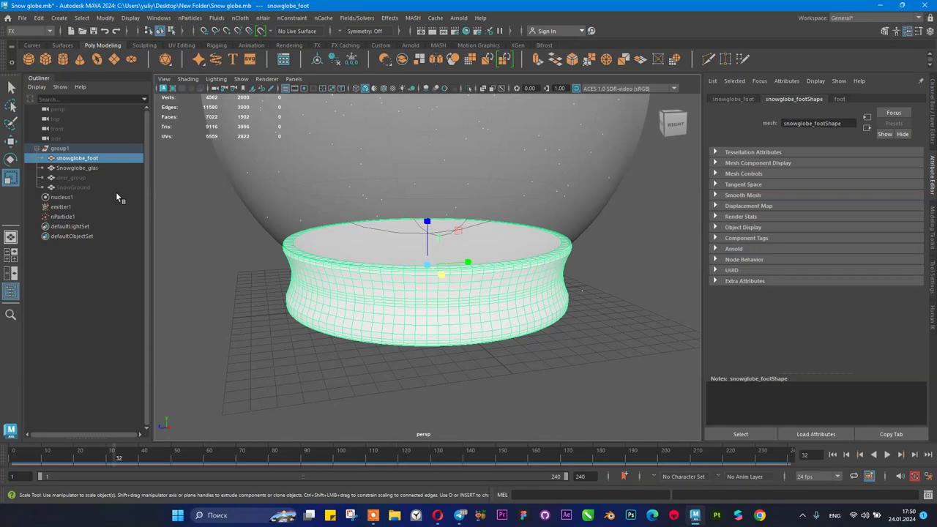
left_click(101, 168)
key("f")
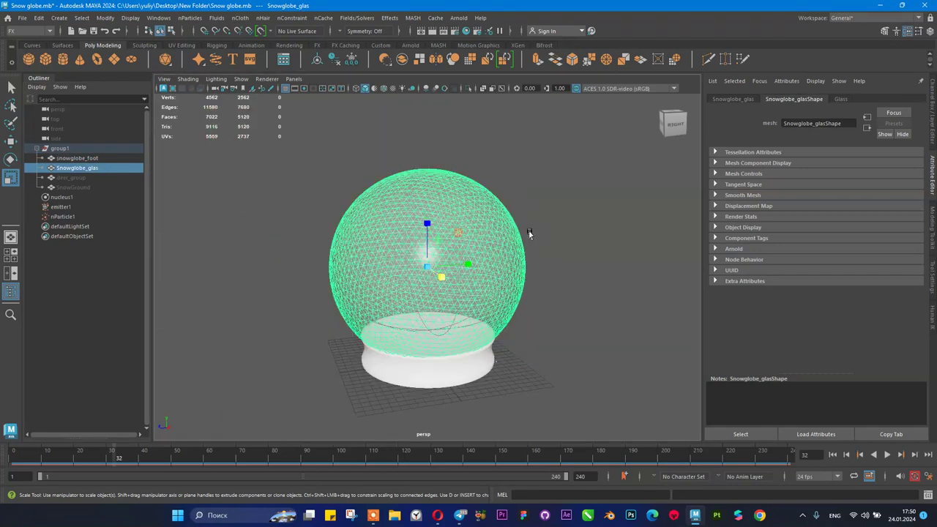
left_click(92, 198)
left_click(87, 208)
key("f")
left_click_drag(553, 238, 505, 231, "alt")
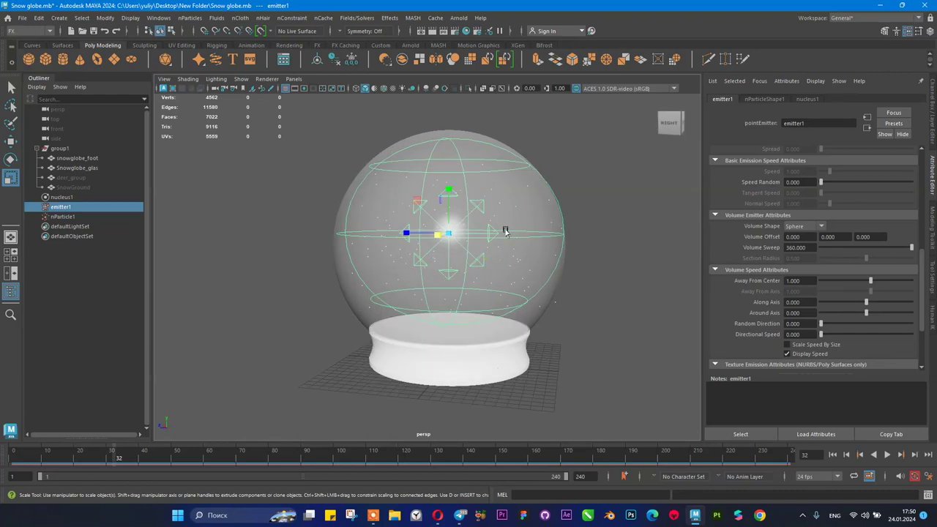
- Compare the emitter with the glass outline in the four-view layout and from behind in perspective
key("space")
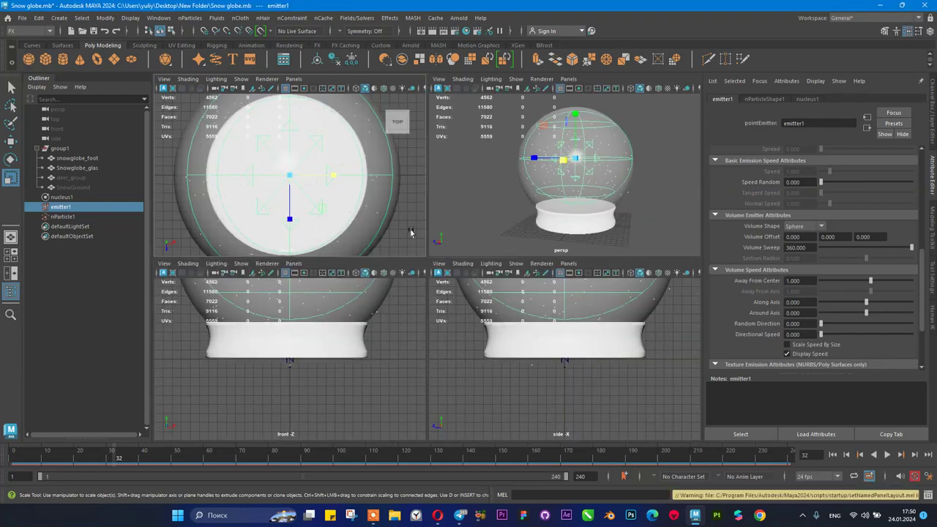
middle_click(380, 304)
key("f")
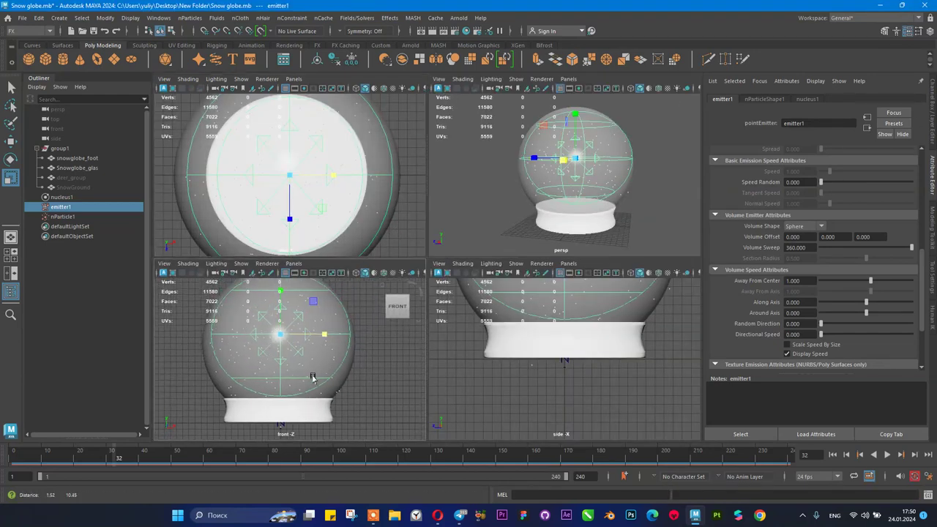
key("space")
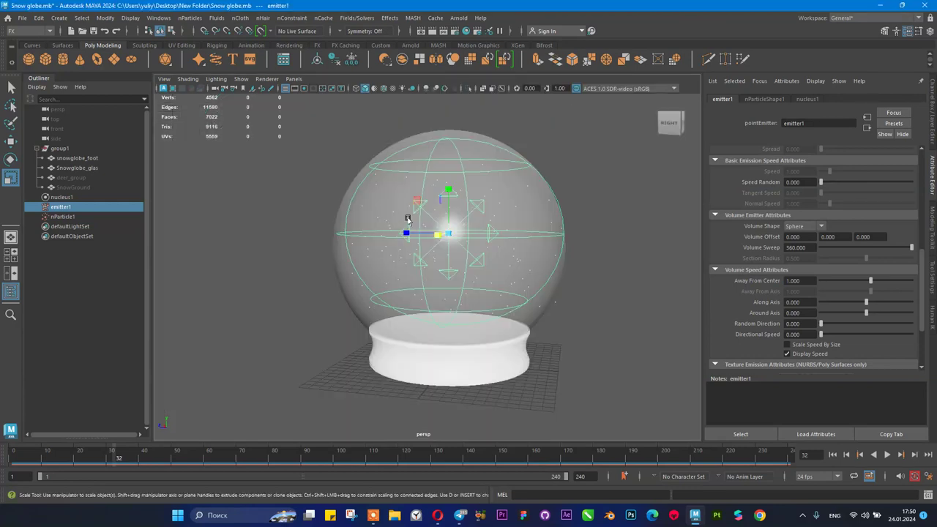
key("space")
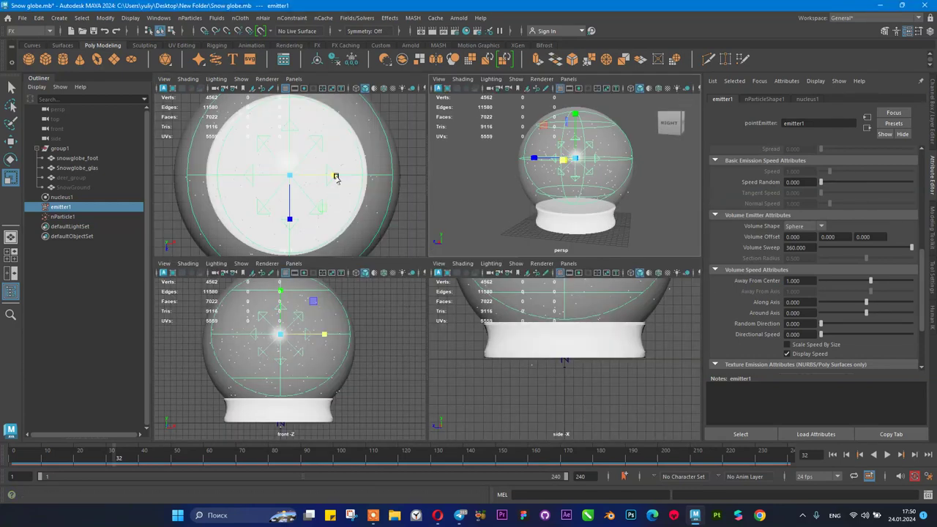
key("space")
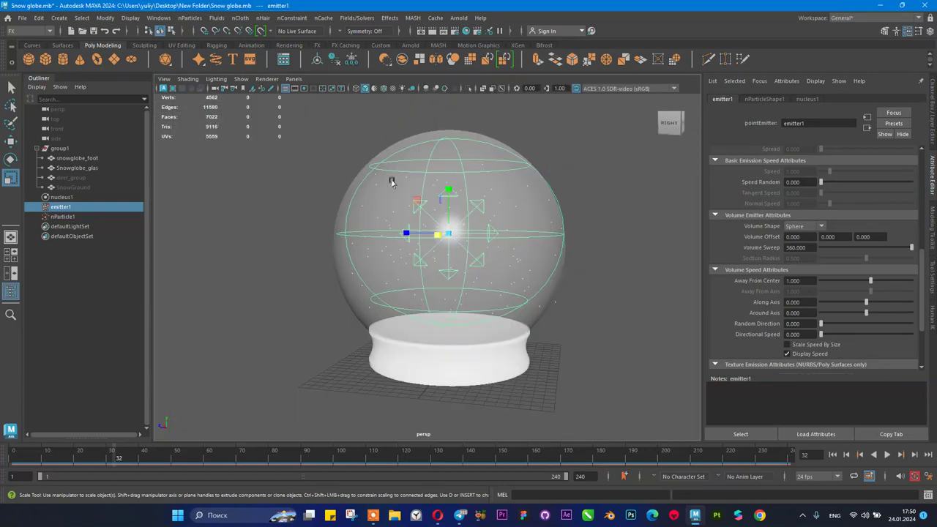
left_click_drag(439, 215, 284, 325, "alt")
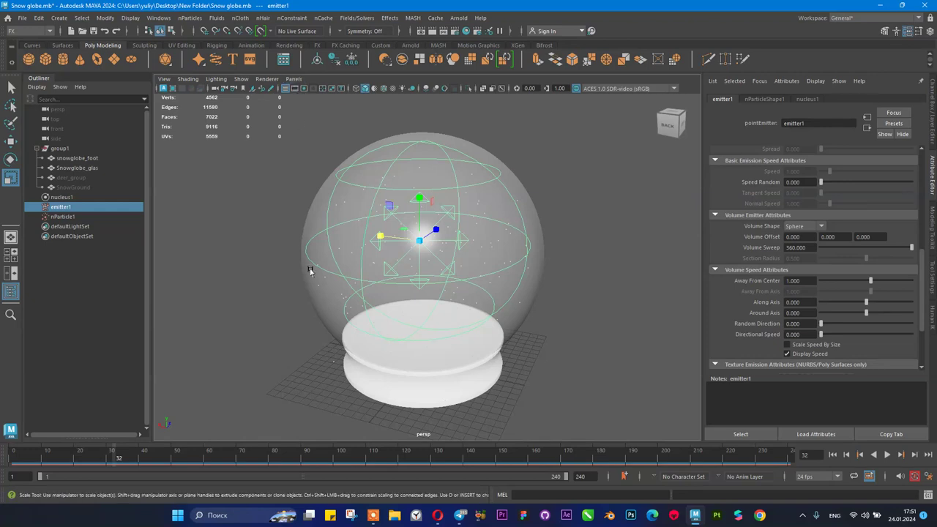
- In the side view, scale the emitter sphere to about 11.56 in Z and 10.61 in Y
key("space")
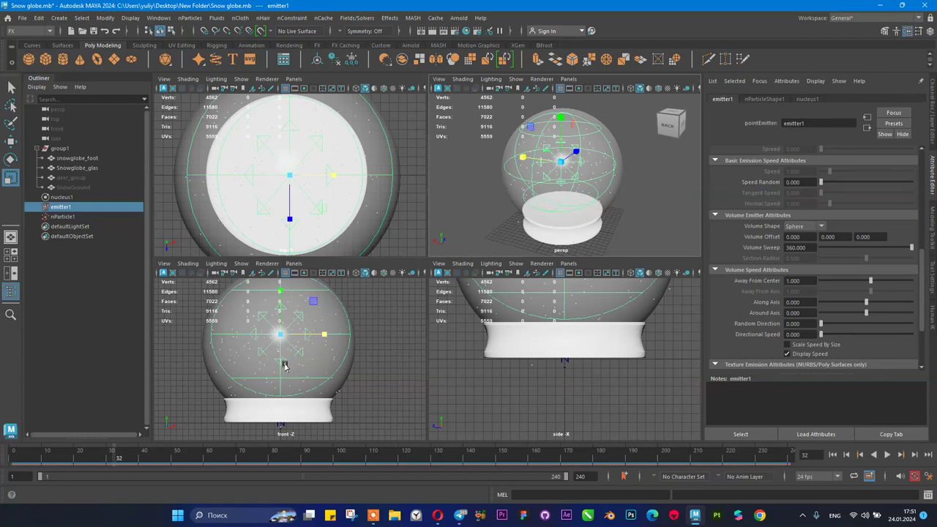
scroll(298, 364, "down", 3)
scroll(552, 342, "down", 3)
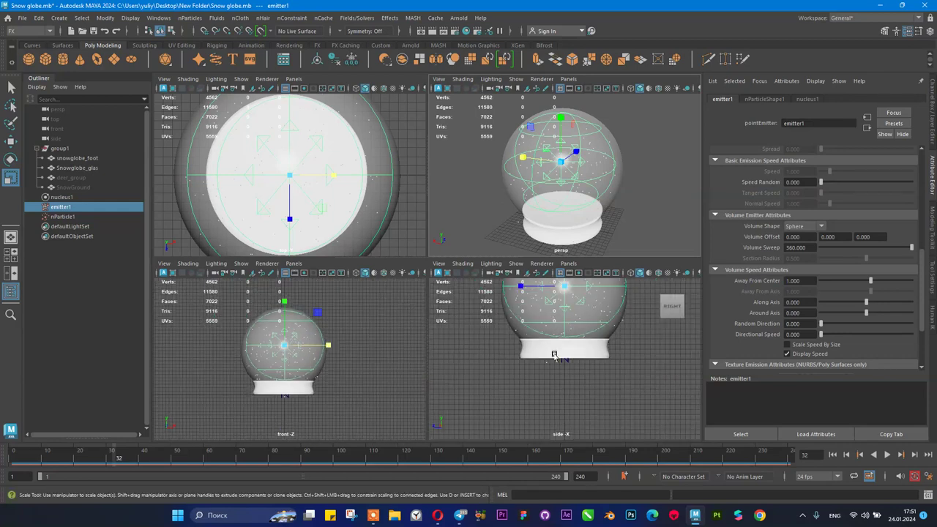
scroll(583, 366, "up", 5)
scroll(583, 365, "down", 1)
left_click_drag(510, 358, 513, 356)
middle_click_drag(558, 355, 561, 376, "alt")
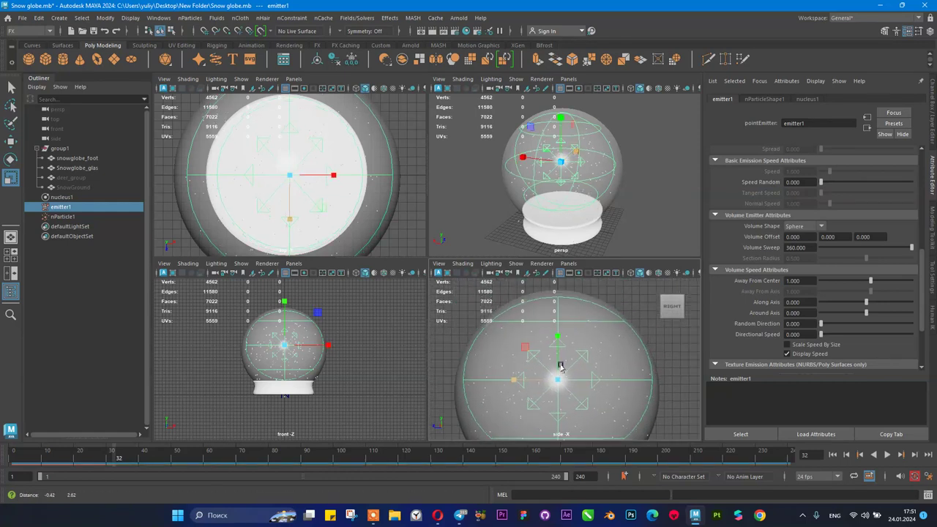
left_click_drag(554, 334, 555, 331)
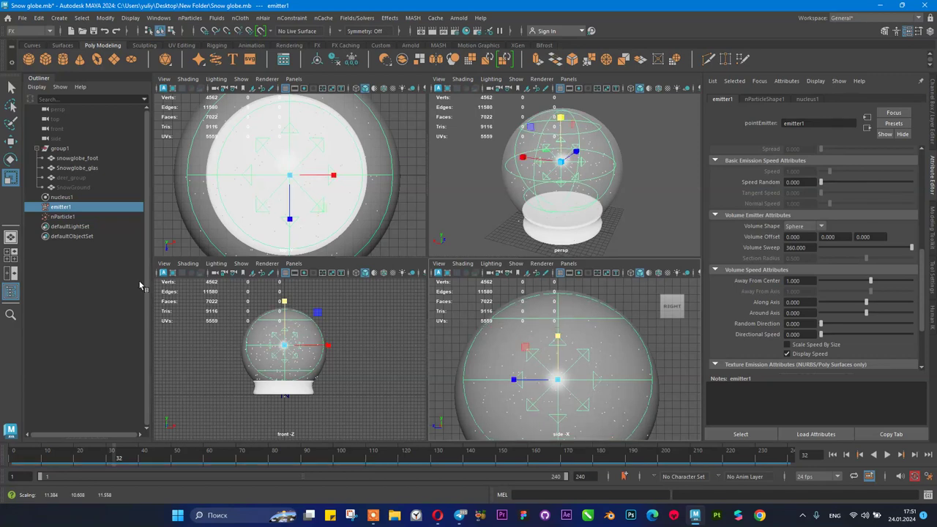
- Shift the emitter slightly along X in the front view to centre it, and compare it with the glass from above
scroll(314, 359, "up", 5)
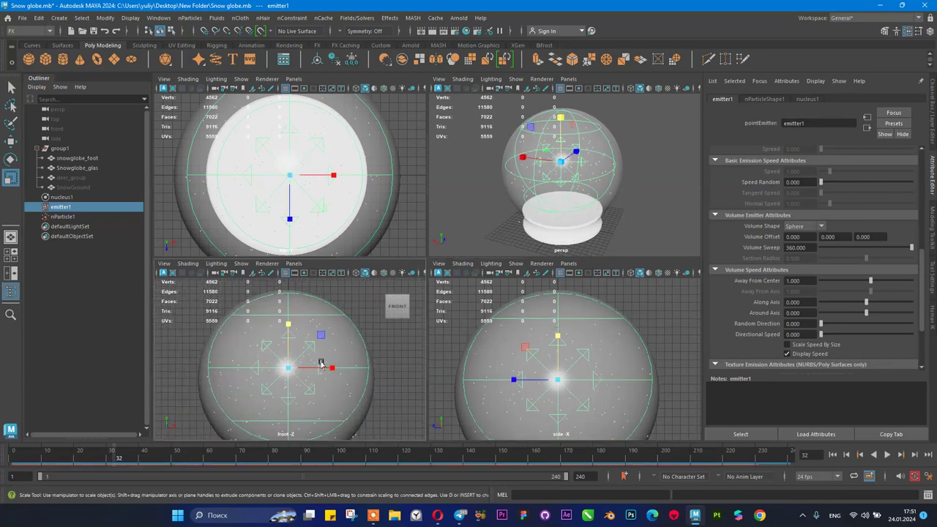
key("w")
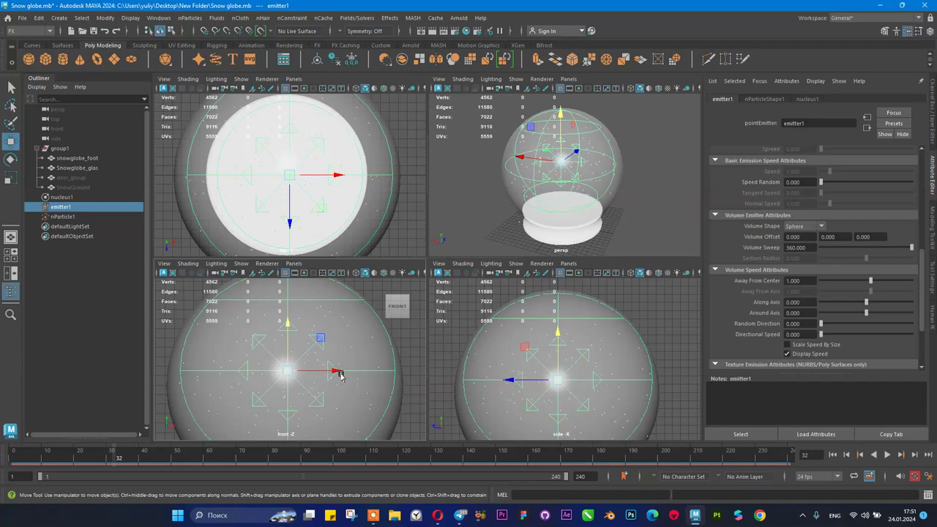
left_click_drag(335, 372, 336, 372)
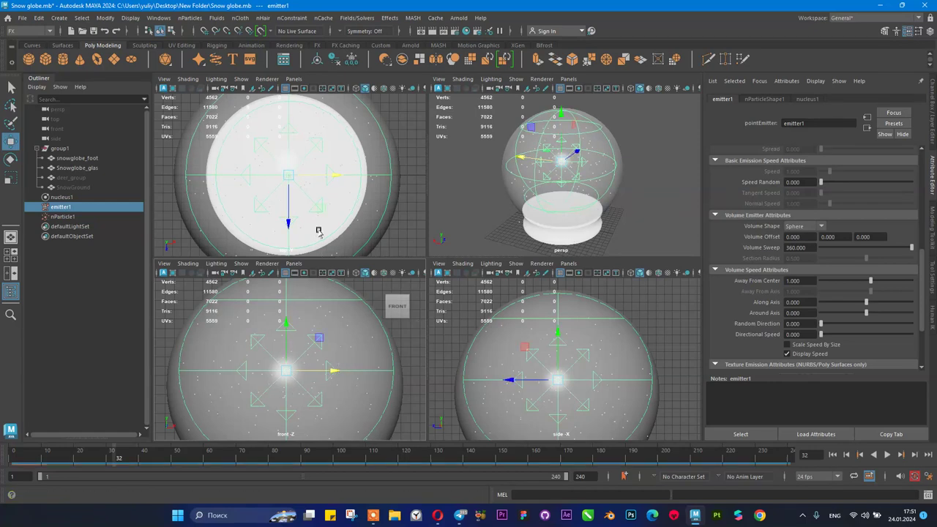
scroll(294, 155, "down", 3)
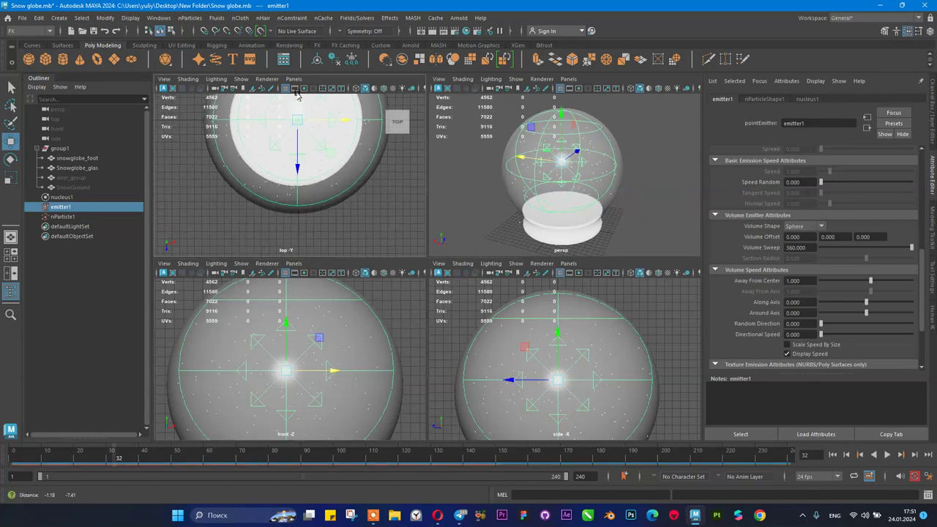
left_click(200, 169)
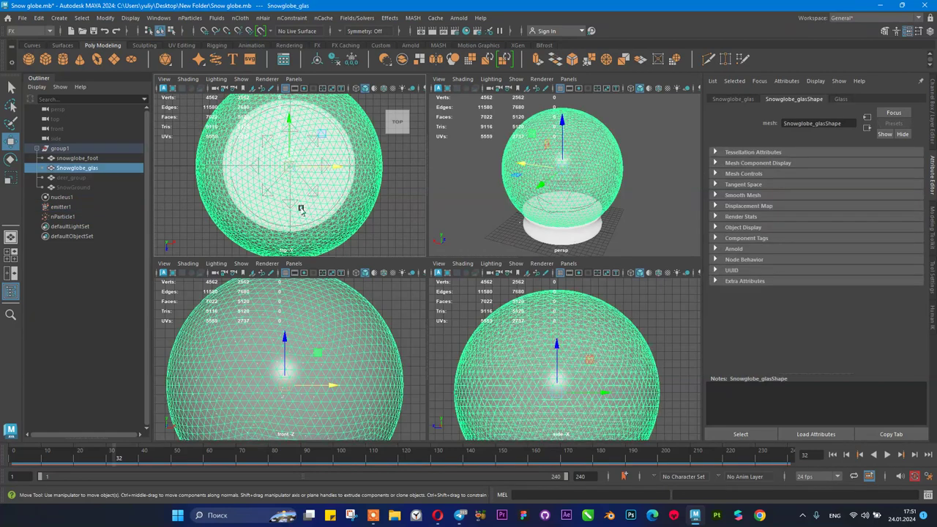
left_click(95, 207)
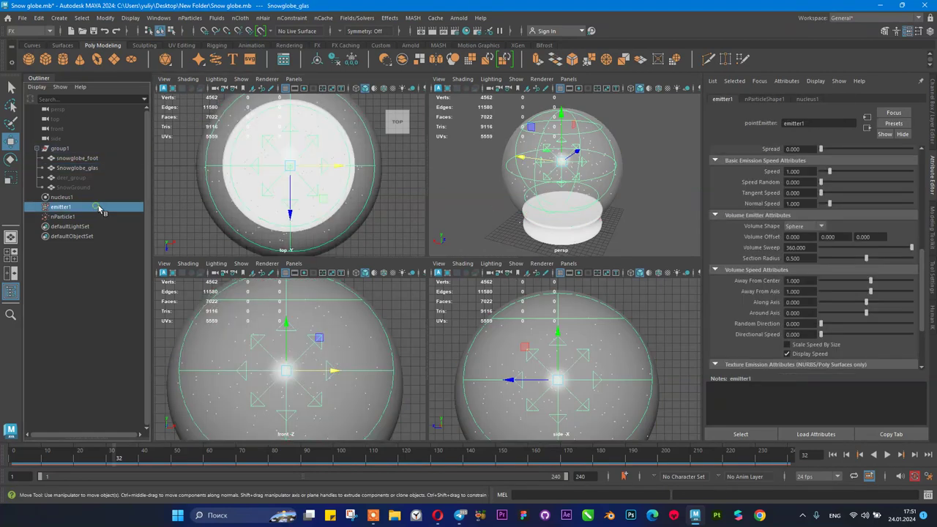
- Reduce the emitter sphere's Y scale to about 10.02 so it clears the globe's foot
left_click_drag(615, 176, 600, 242, "alt")
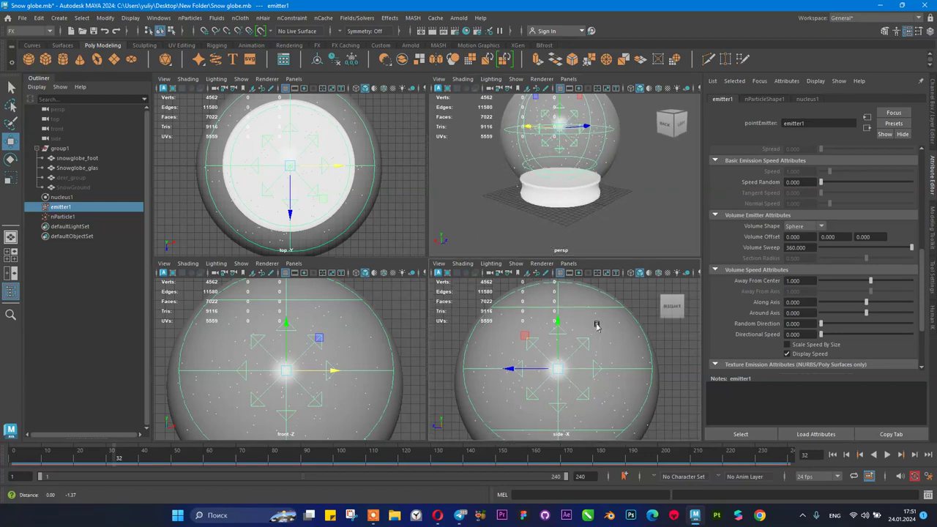
middle_click_drag(600, 324, 606, 273, "alt")
left_click_drag(592, 352, 590, 366, "alt")
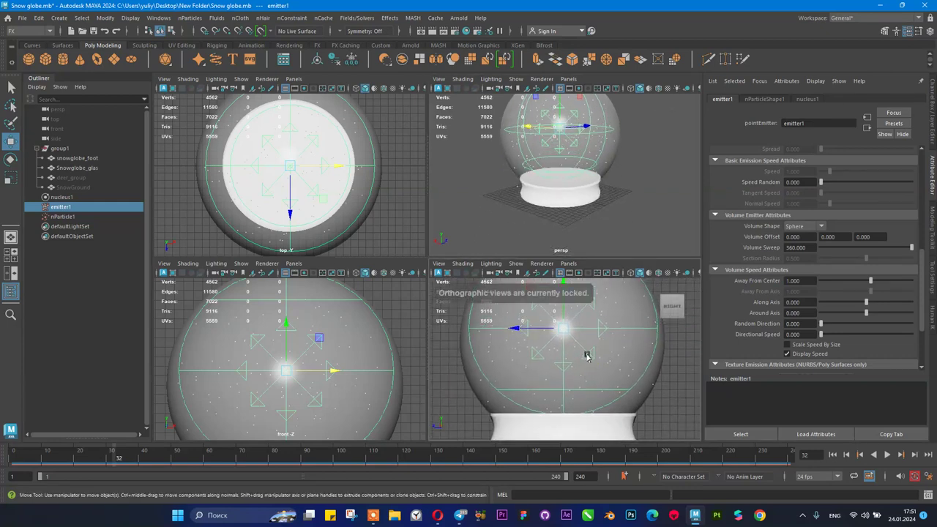
scroll(579, 359, "down", 4)
key("r")
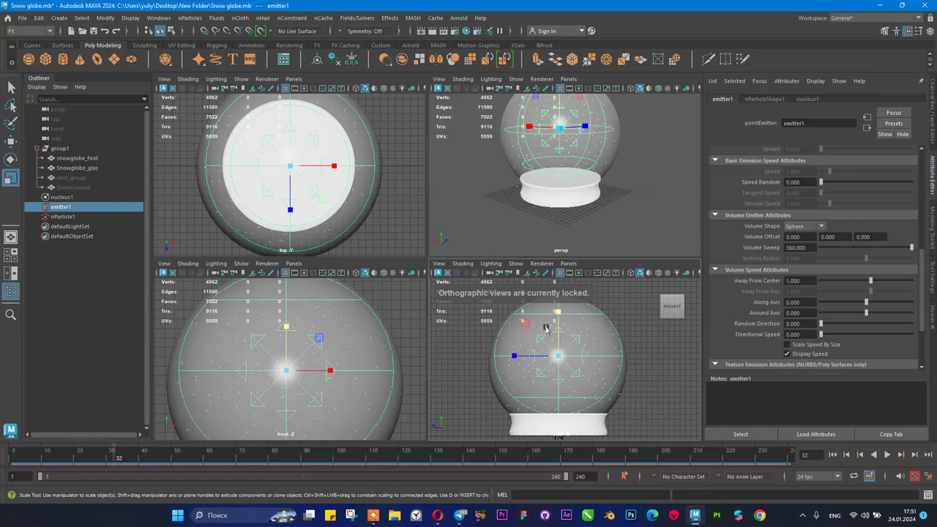
left_click_drag(554, 308, 556, 313)
key("w")
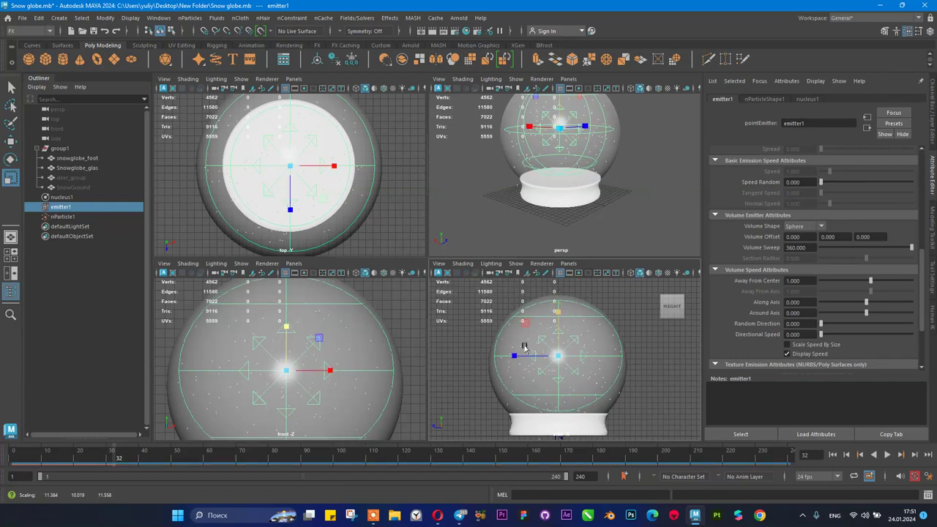
middle_click_drag(596, 351, 606, 313, "alt")
middle_click_drag(300, 344, 331, 290, "alt")
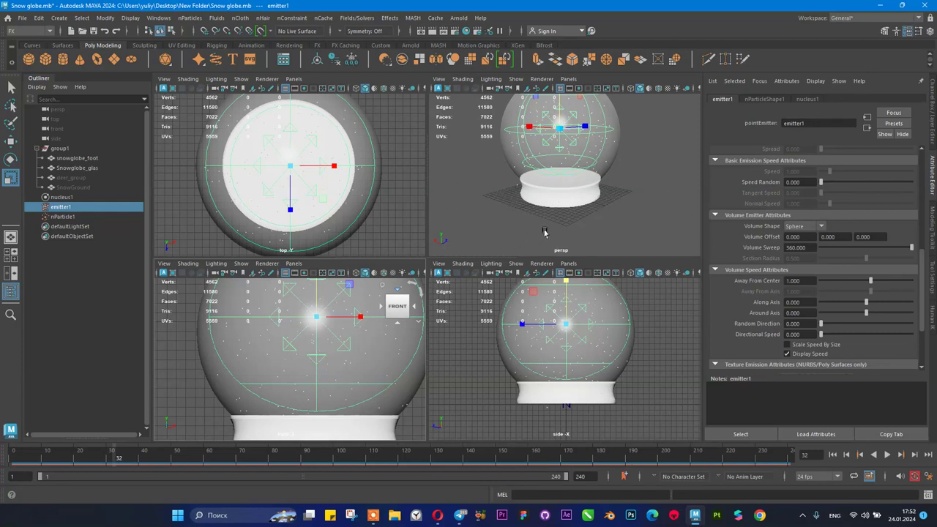
- Play the simulation from the first frame in the perspective view and examine how the particles fall from the globe
key("space")
left_click_drag(491, 238, 556, 241, "alt")
scroll(556, 241, "up", 3)
left_click(832, 454)
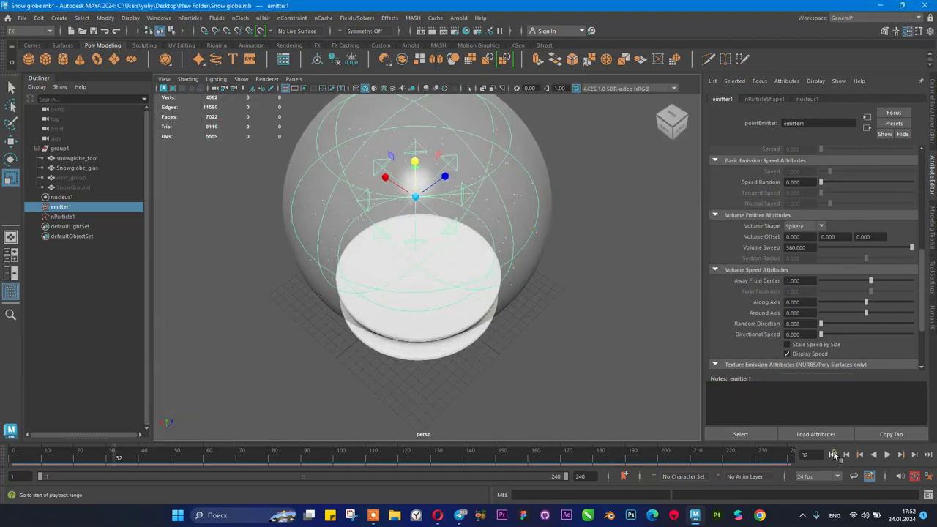
key("alt+v")
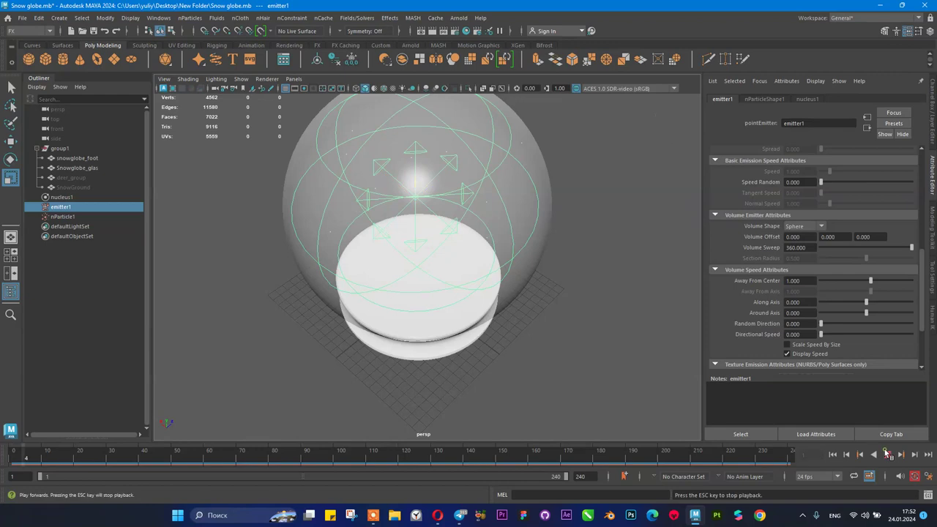
scroll(504, 234, "down", 3)
left_click_drag(504, 235, 361, 205, "alt")
scroll(395, 199, "up", 2)
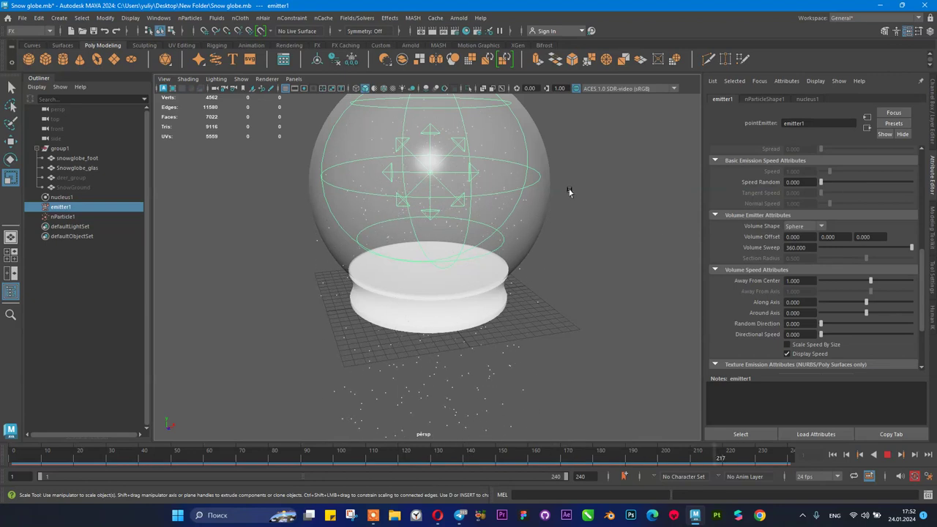
- Finish viewing the falling particles, stop the playback and rewind the simulation to the first frame
scroll(459, 254, "down", 3)
scroll(460, 254, "up", 2)
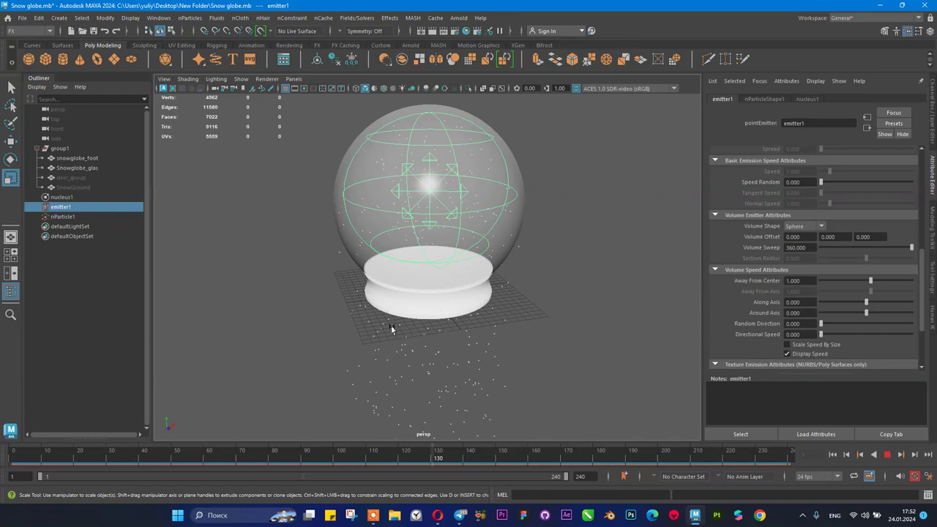
left_click(887, 455)
left_click(833, 454)
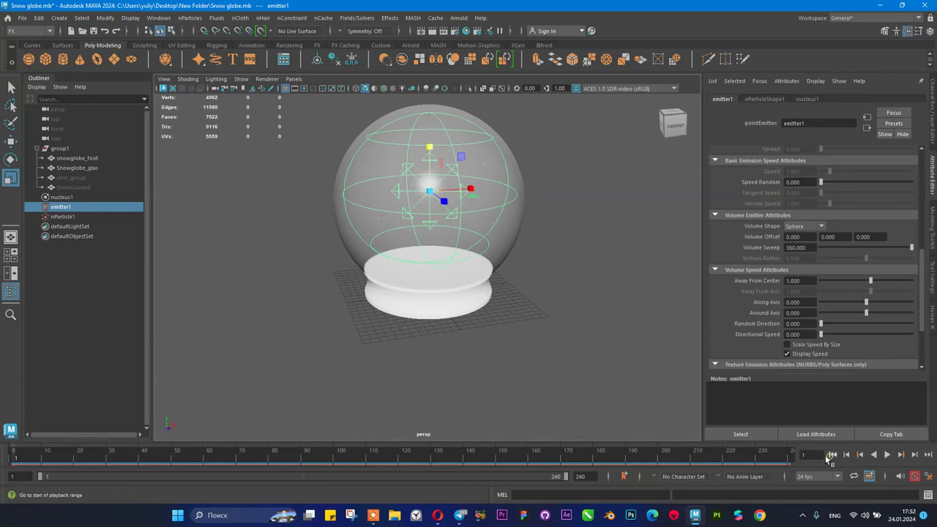
- Make the globe's foot a passive collider for the snow particles
left_click(523, 188)
left_click(463, 303)
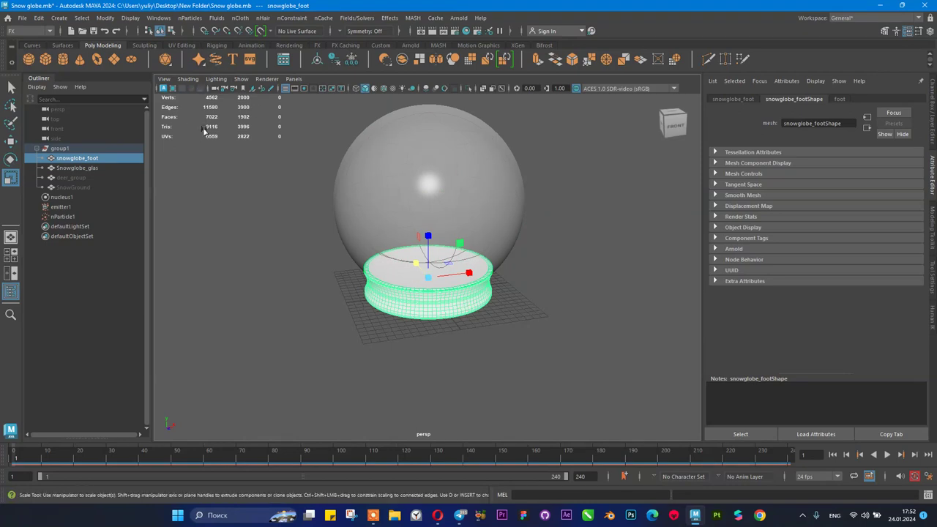
left_click(240, 18)
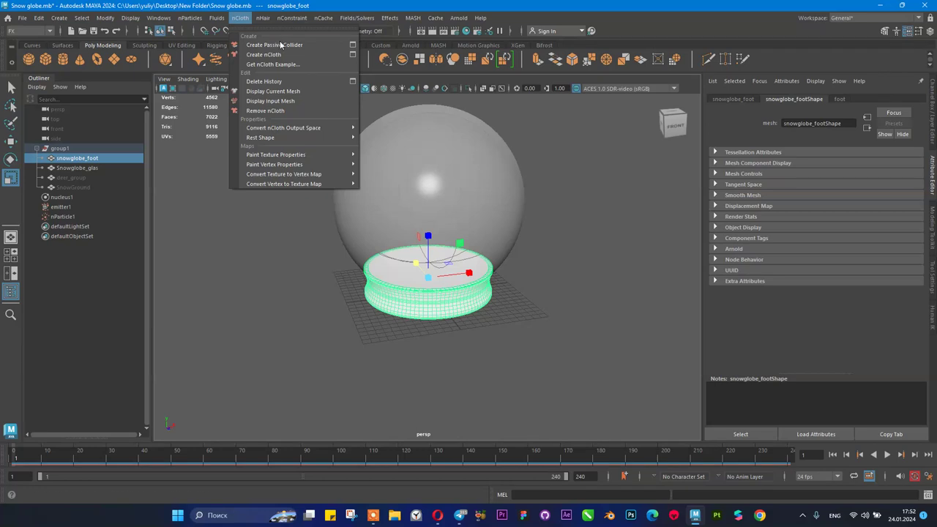
left_click(277, 44)
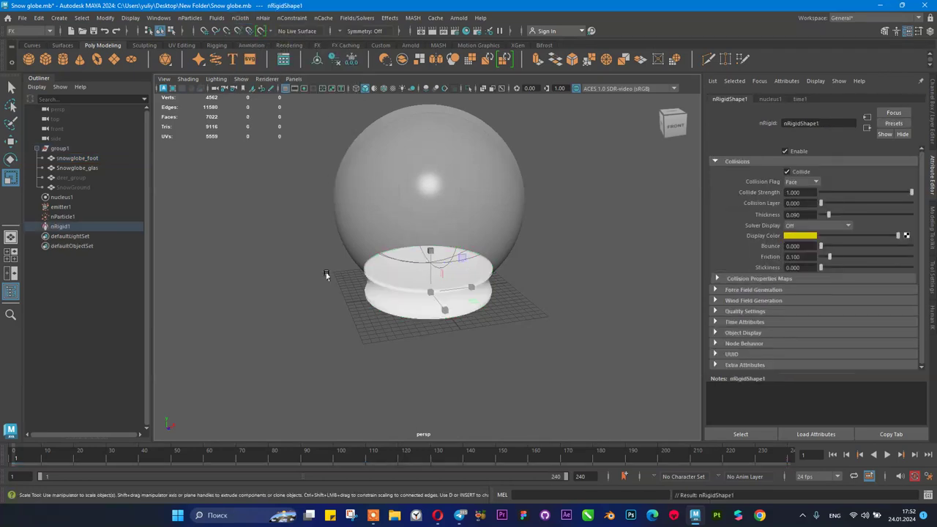
- Make the Snowglobe_glas sphere a passive collider for the snow particles as well
scroll(461, 262, "up", 3)
scroll(440, 283, "down", 2)
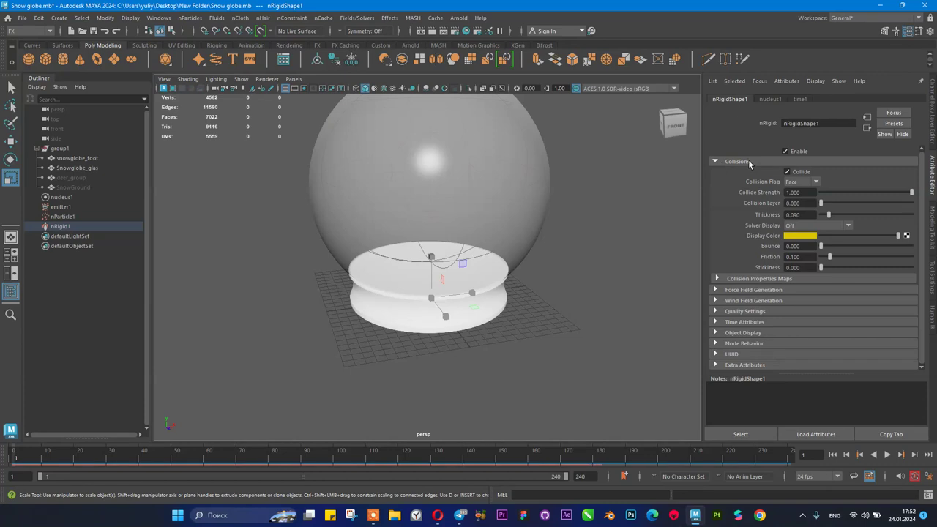
left_click(523, 151)
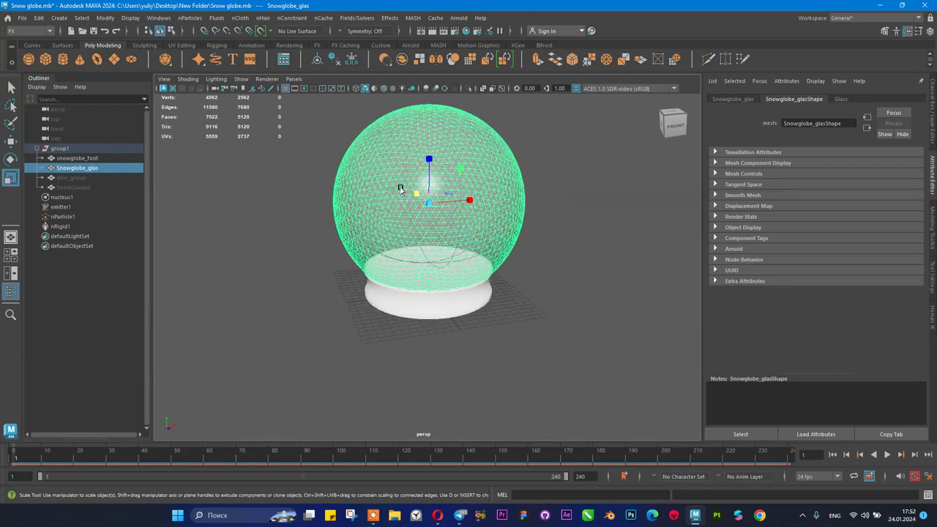
scroll(399, 189, "up", 4)
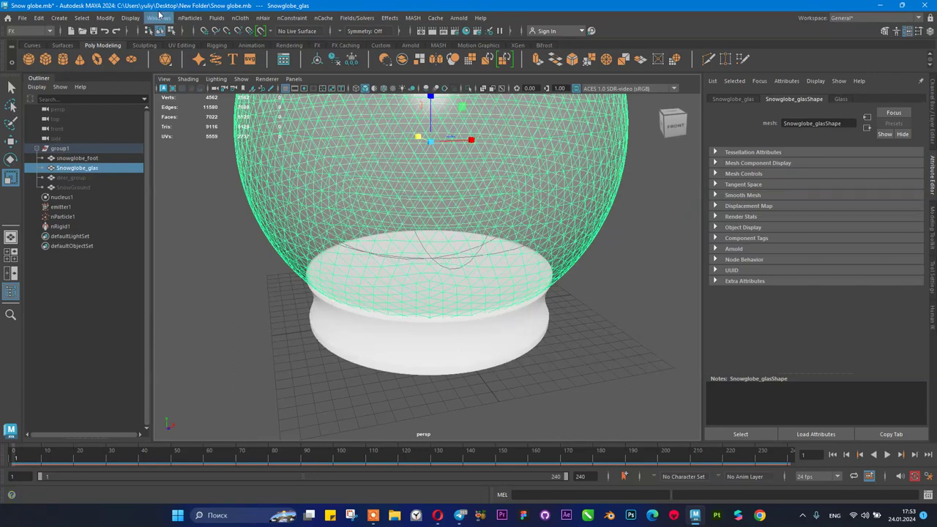
left_click(241, 18)
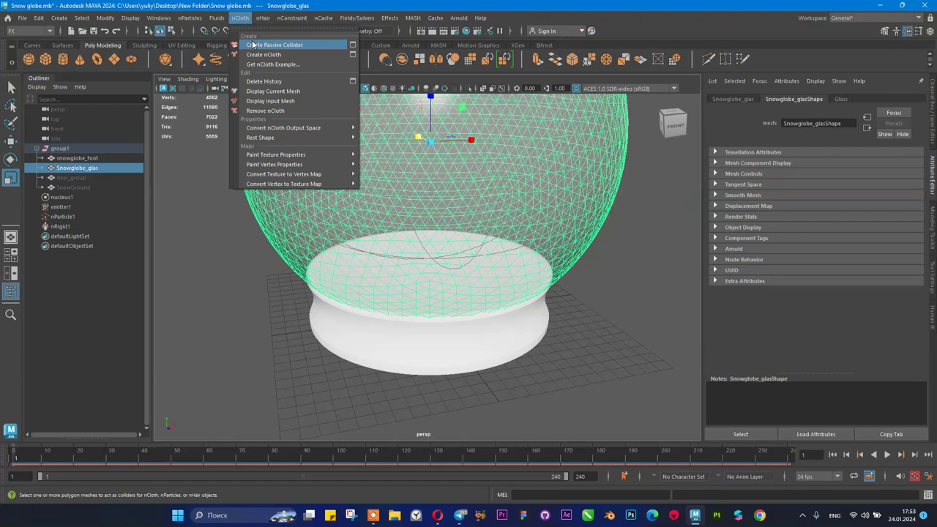
left_click(252, 44)
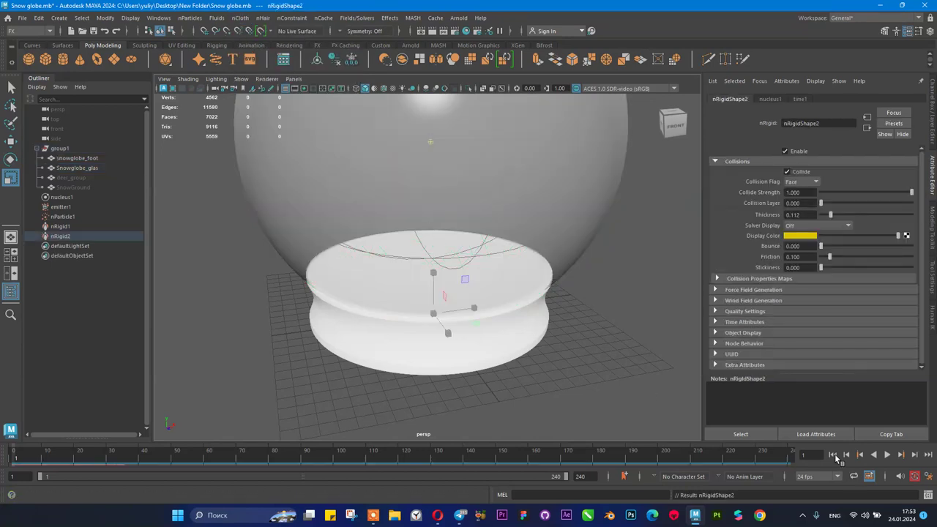
- Play the simulation and examine how the particles collide with the globe's glass and foot
left_click(887, 455)
scroll(429, 198, "down", 5)
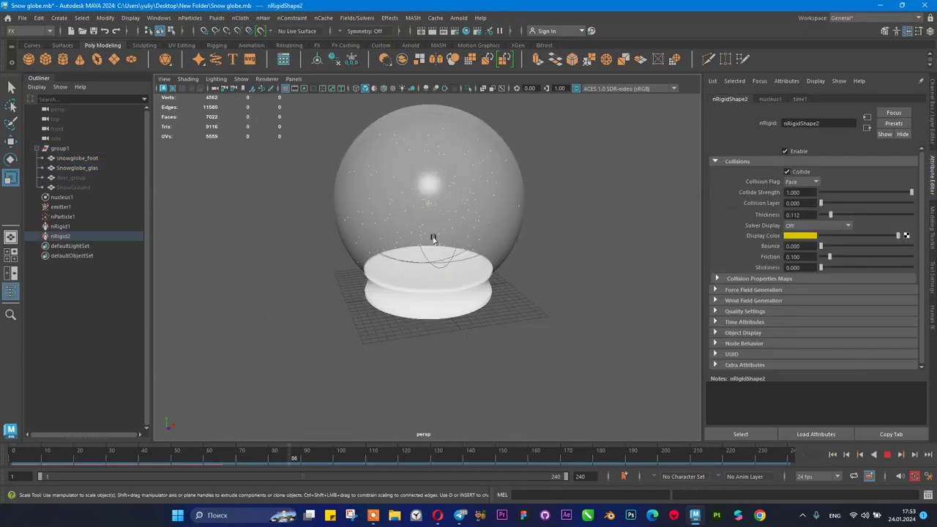
key("Escape")
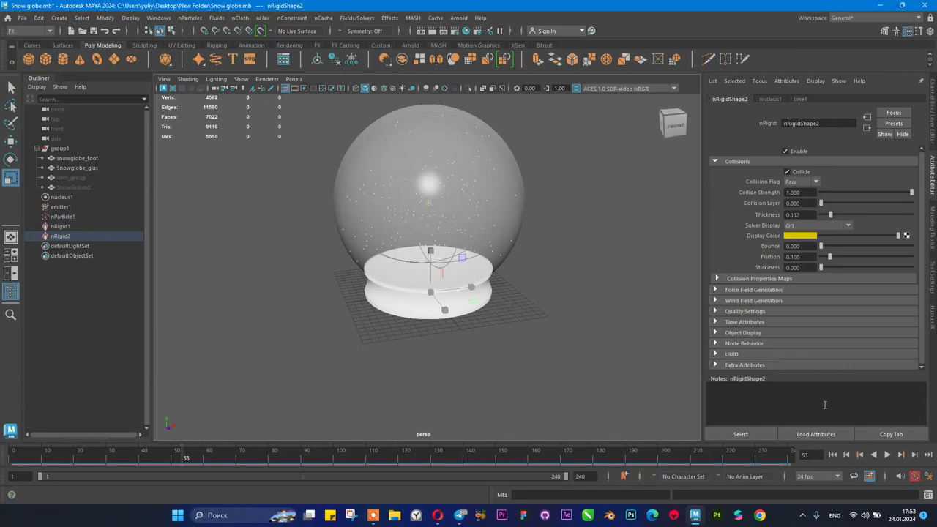
left_click(833, 455)
left_click(889, 455)
scroll(461, 215, "up", 2)
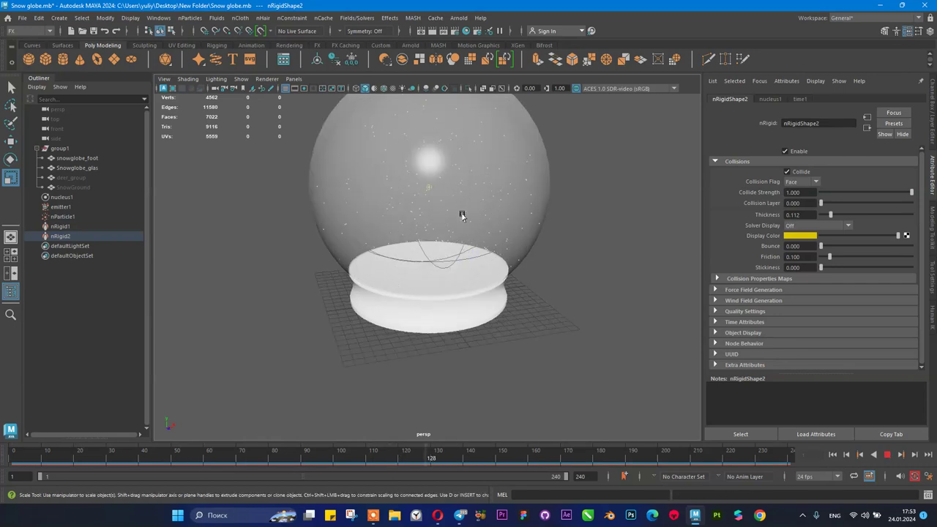
scroll(426, 251, "up", 2)
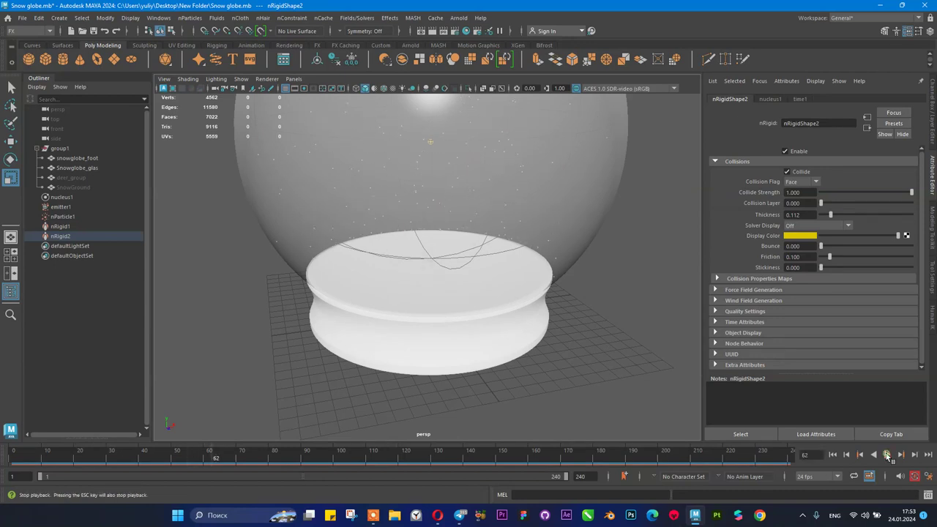
left_click(887, 454)
- Set the colour of the foot's Phong material to black so the particles stand out against it
left_click(476, 349)
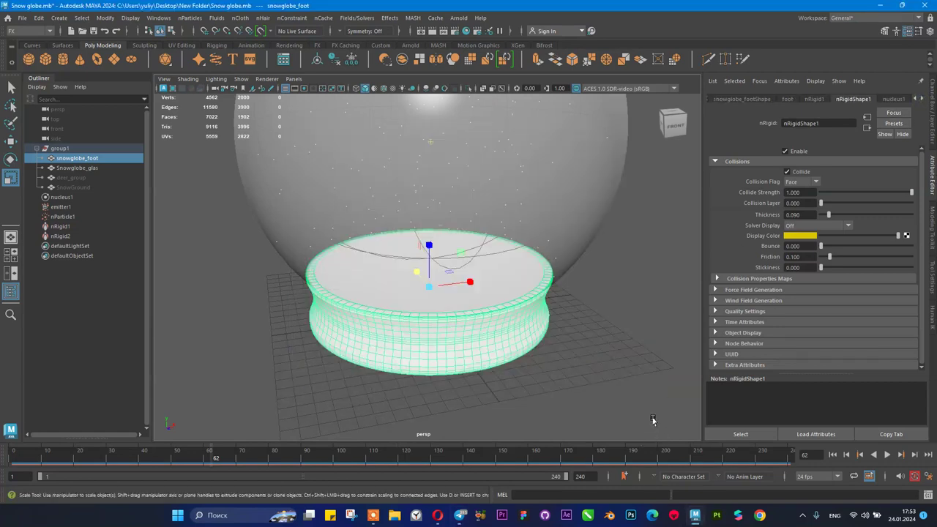
left_click(802, 515)
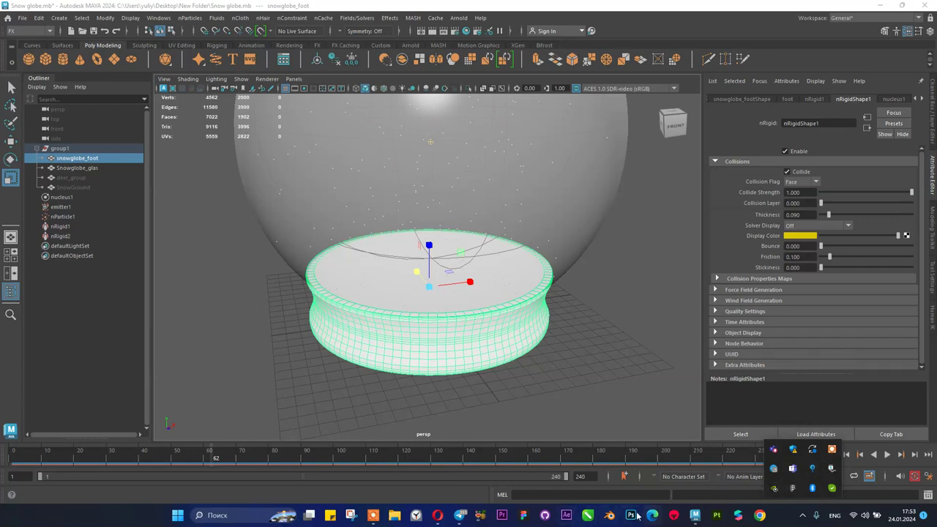
right_click(459, 515)
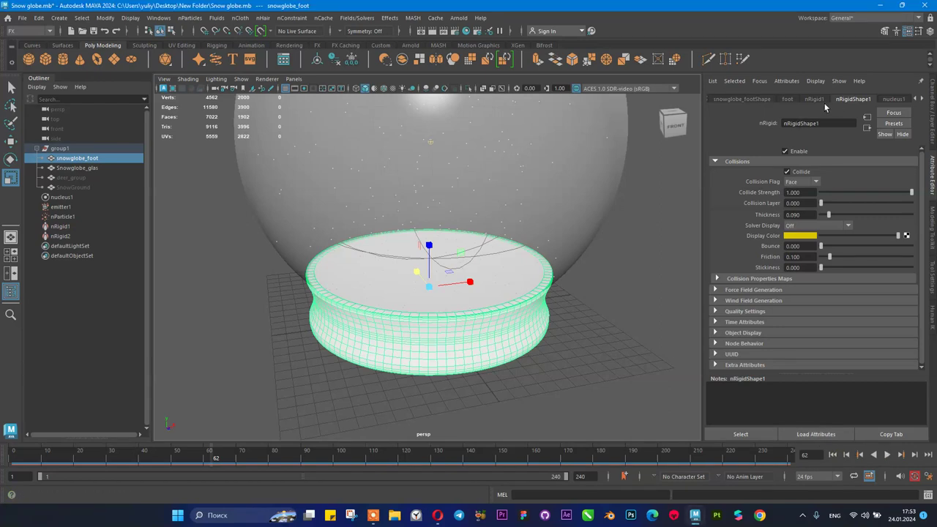
left_click(921, 99)
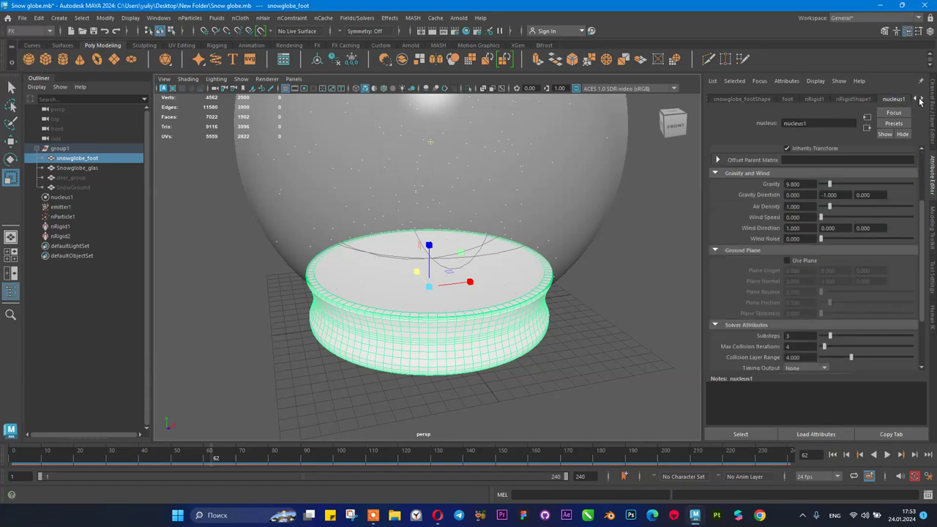
left_click(921, 99)
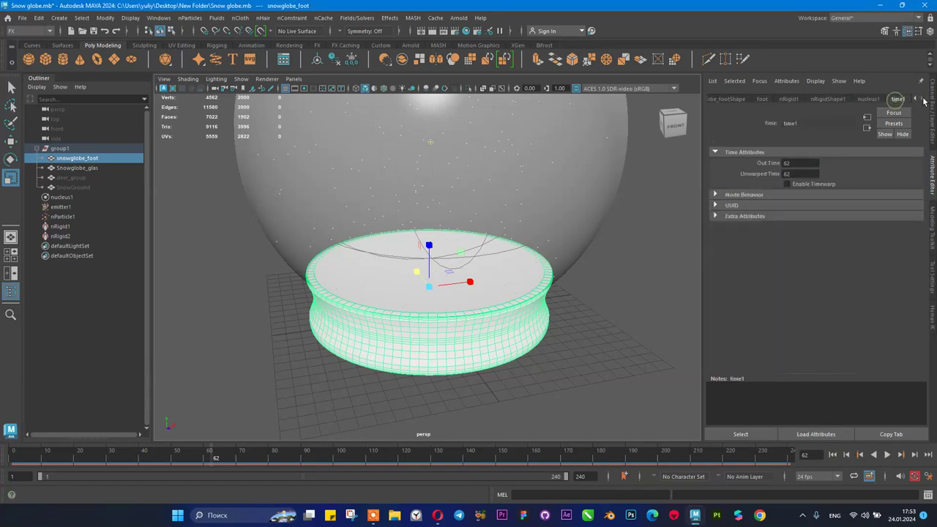
left_click(768, 99)
left_click_drag(862, 210, 821, 212)
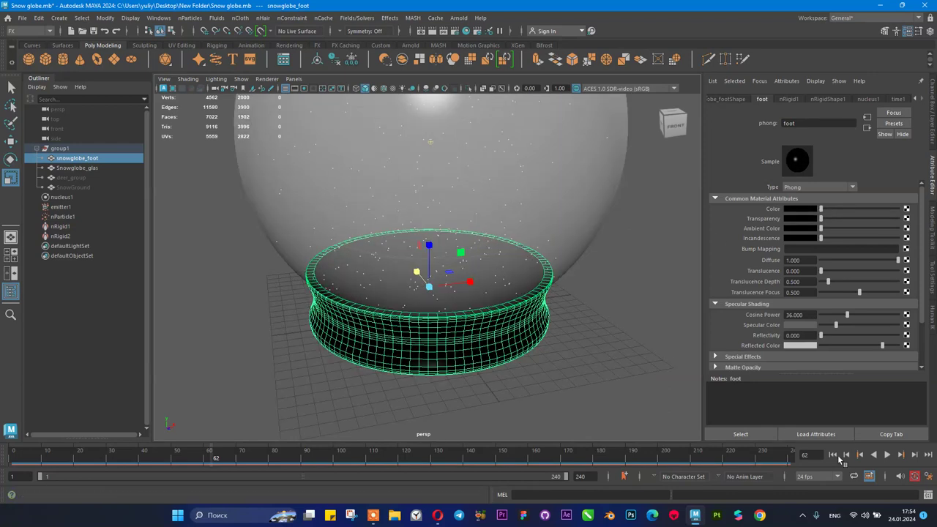
- Play the simulation and examine from several angles how the particles settle on the black foot
left_click(887, 455)
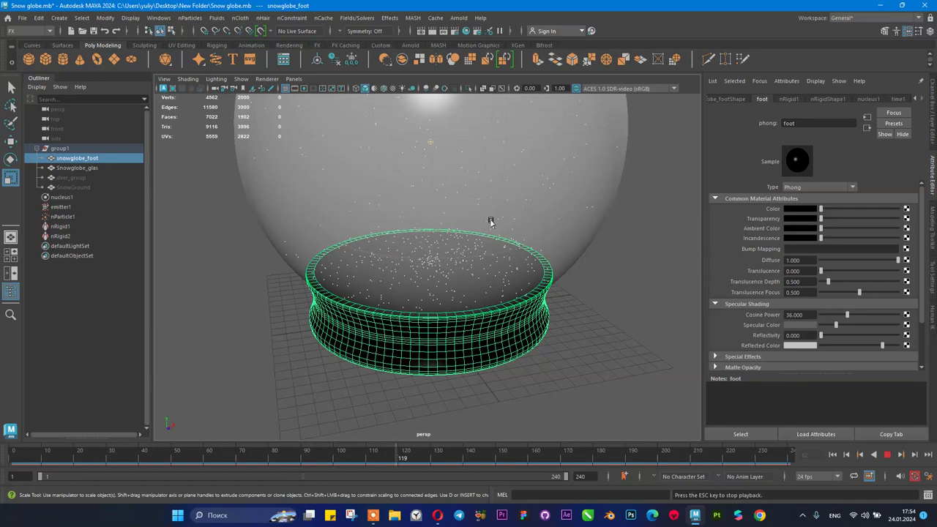
scroll(490, 219, "down", 3)
scroll(484, 231, "down", 2)
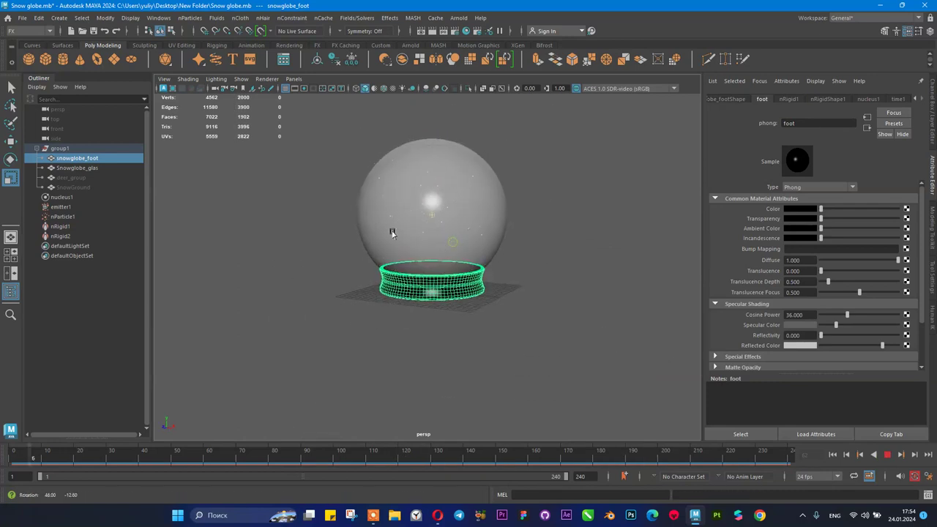
scroll(432, 264, "up", 3)
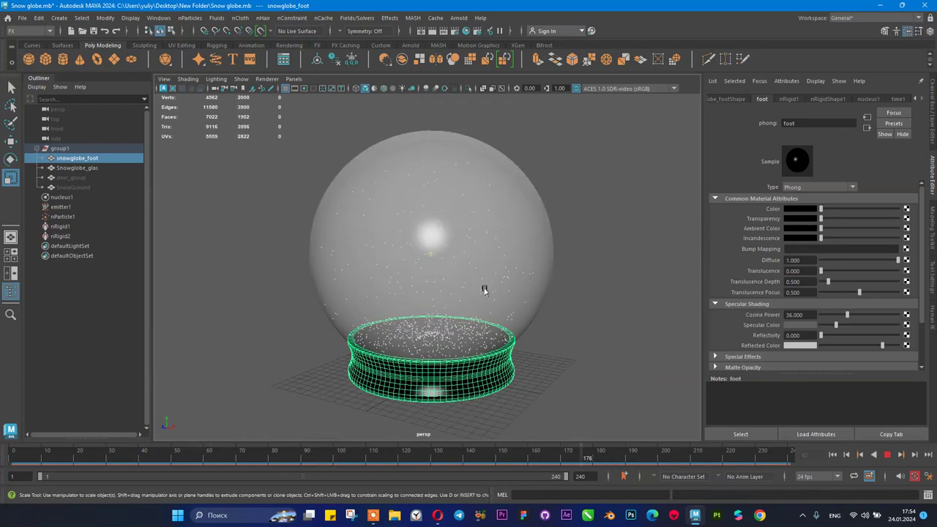
left_click_drag(510, 204, 407, 224, "alt")
scroll(479, 267, "up", 3)
left_click_drag(480, 267, 444, 256, "alt")
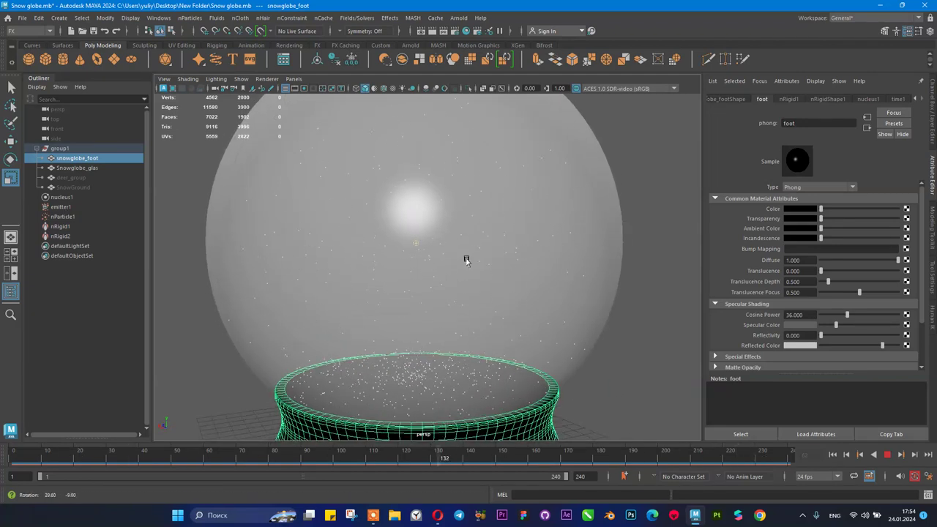
scroll(464, 259, "down", 3)
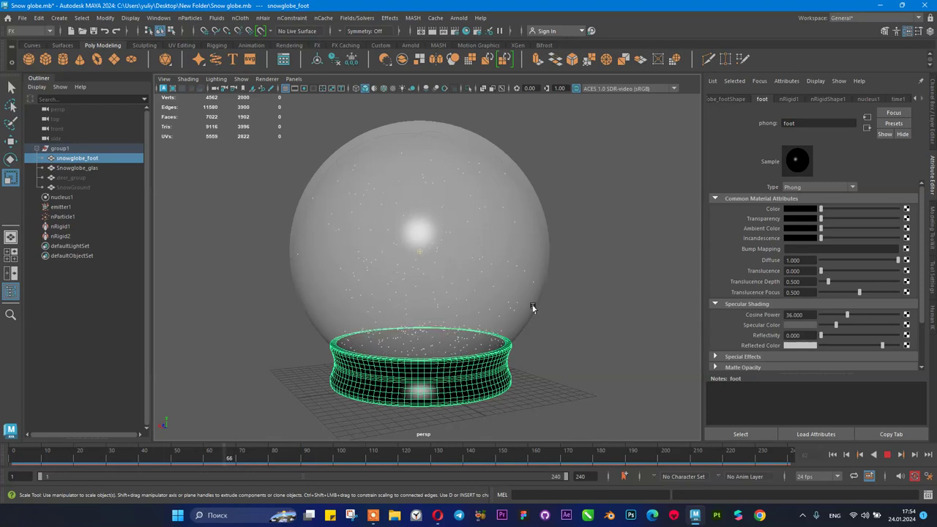
left_click(887, 455)
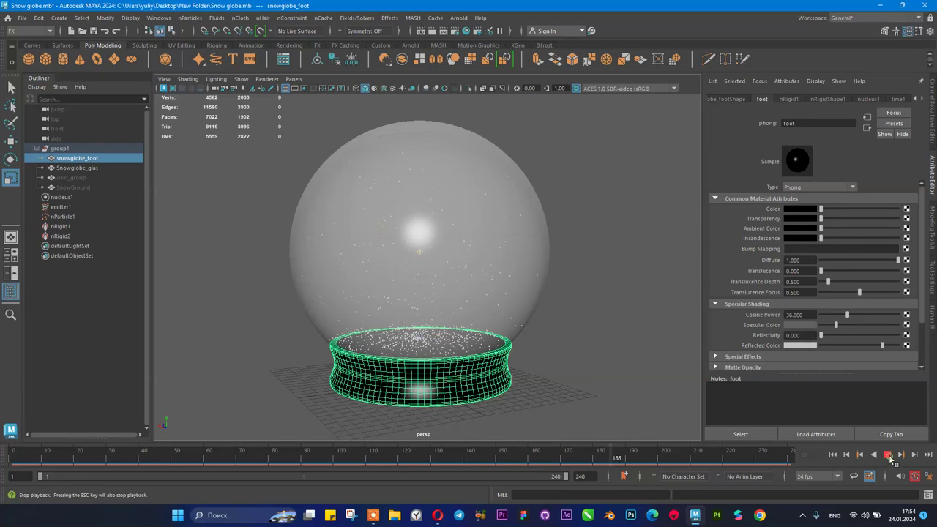
- Set the lifespan mode of nParticle1 to Constant and play the simulation from the first frame
left_click(77, 214)
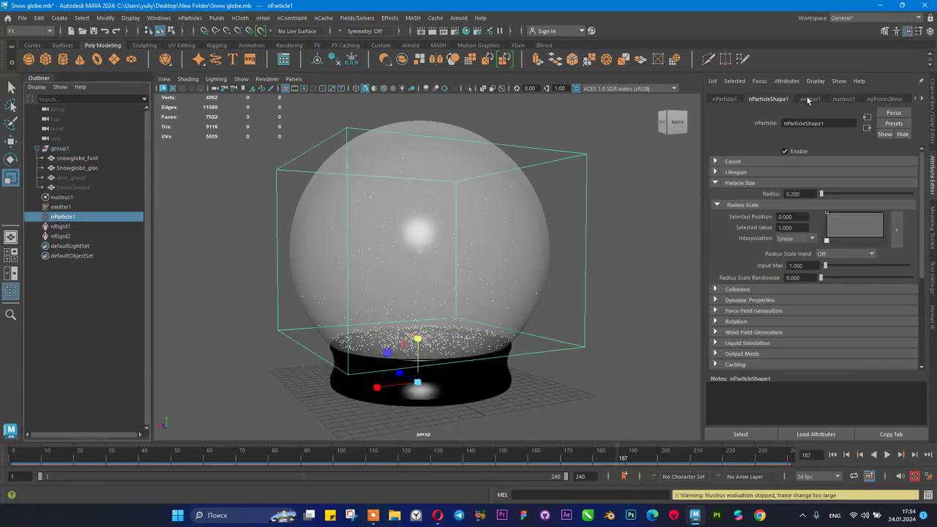
left_click(808, 100)
left_click(842, 99)
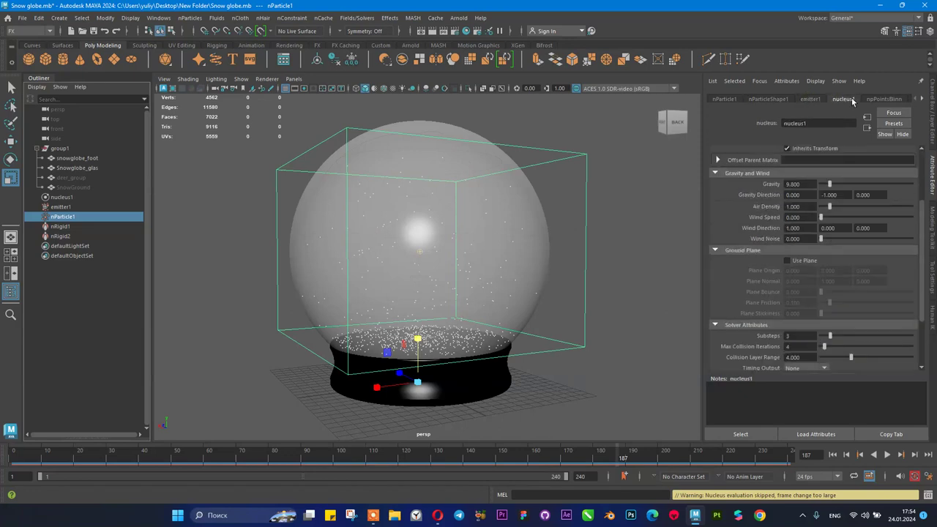
left_click(723, 100)
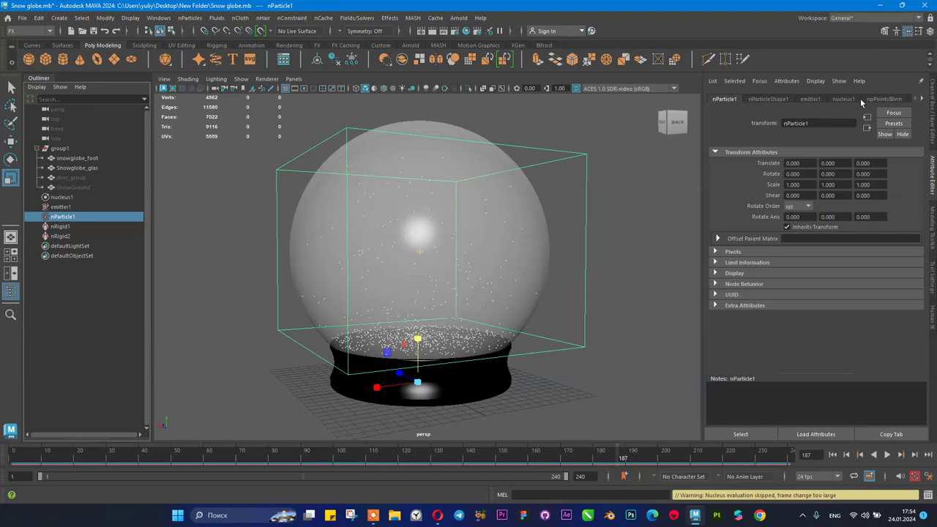
left_click(774, 100)
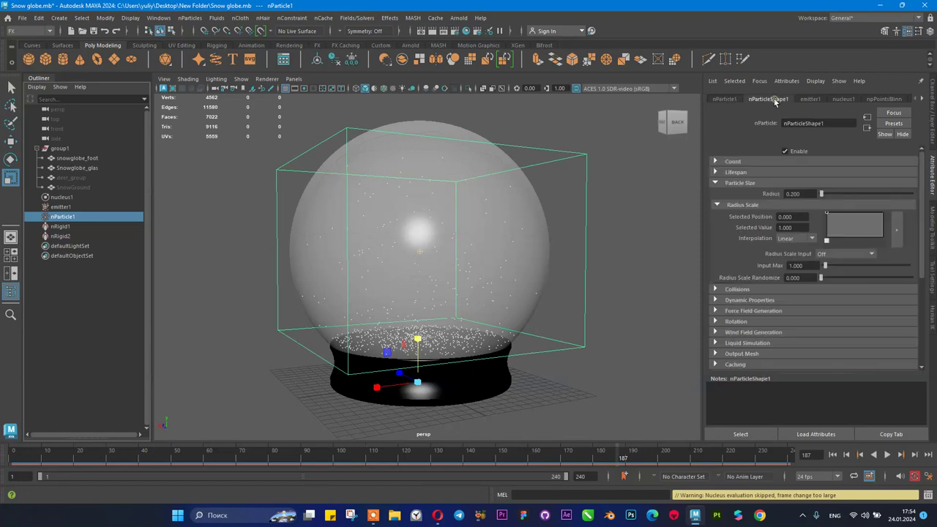
left_click(736, 172)
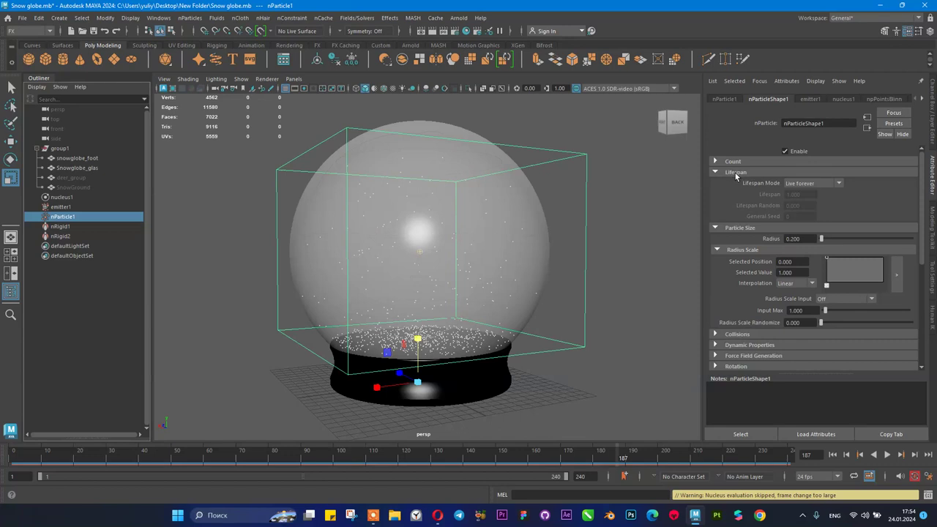
left_click(813, 185)
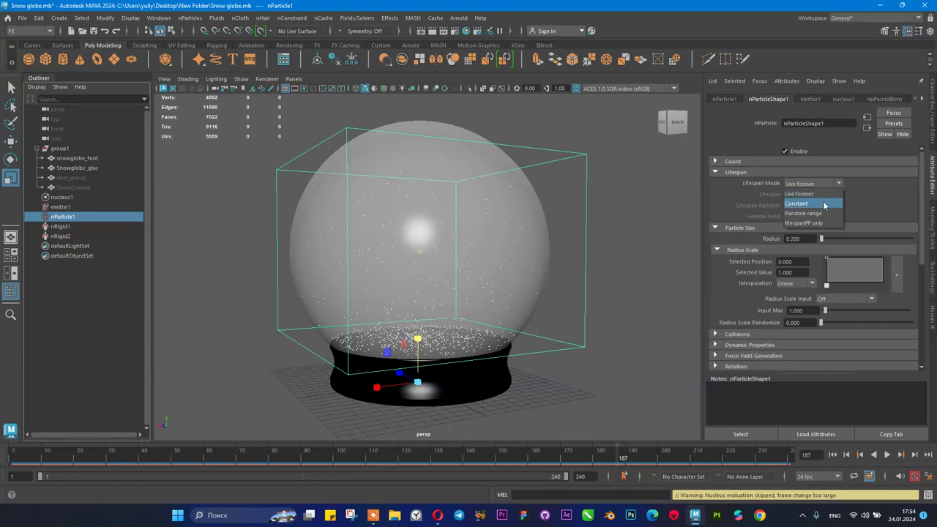
left_click(821, 204)
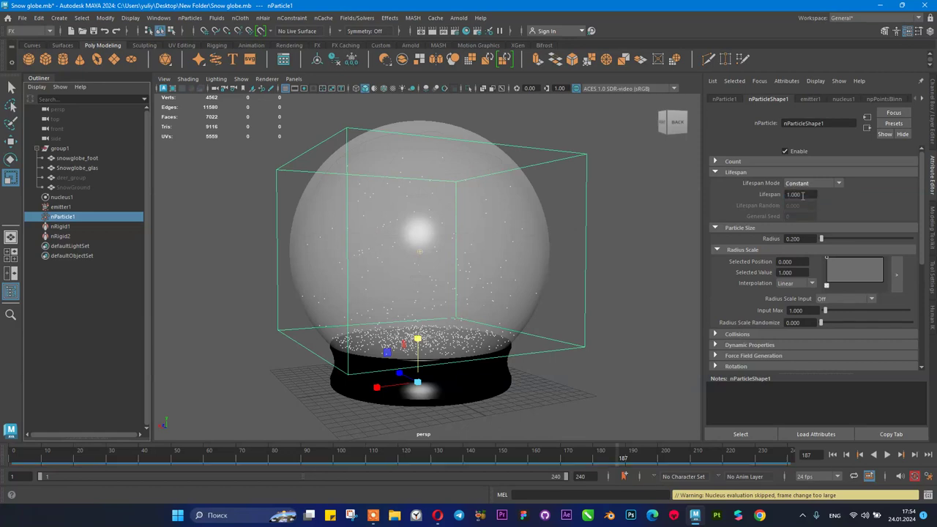
left_click(802, 194)
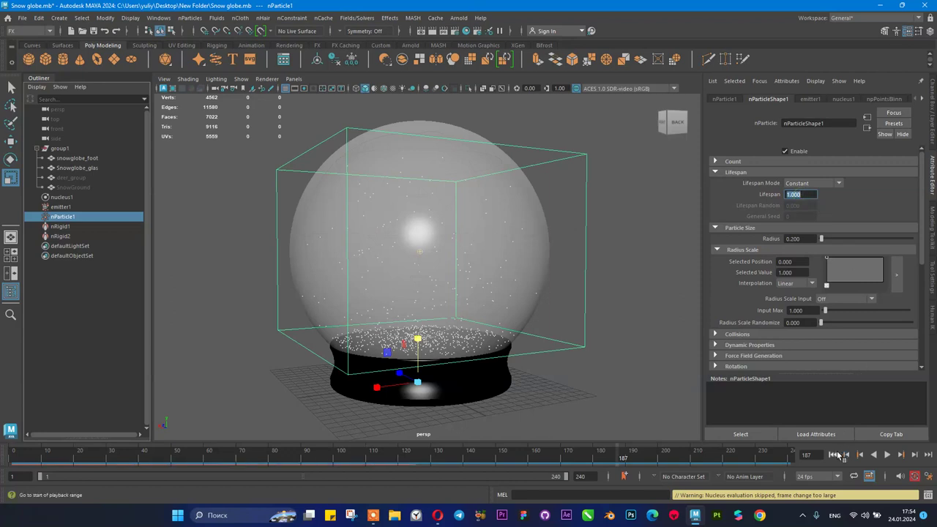
left_click(838, 455)
left_click(887, 455)
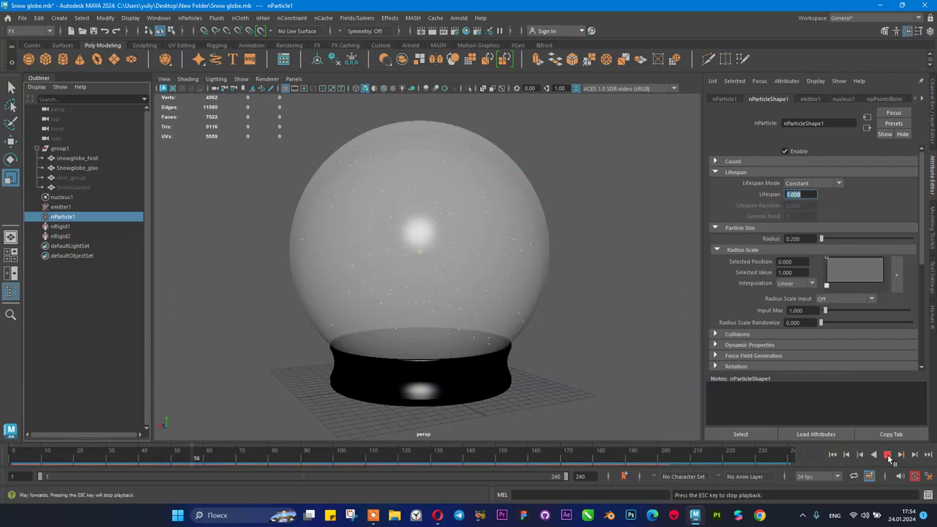
- Examine the particles up close and from afar during playback with the constant lifespan, and return to the first frame
scroll(498, 333, "up", 5)
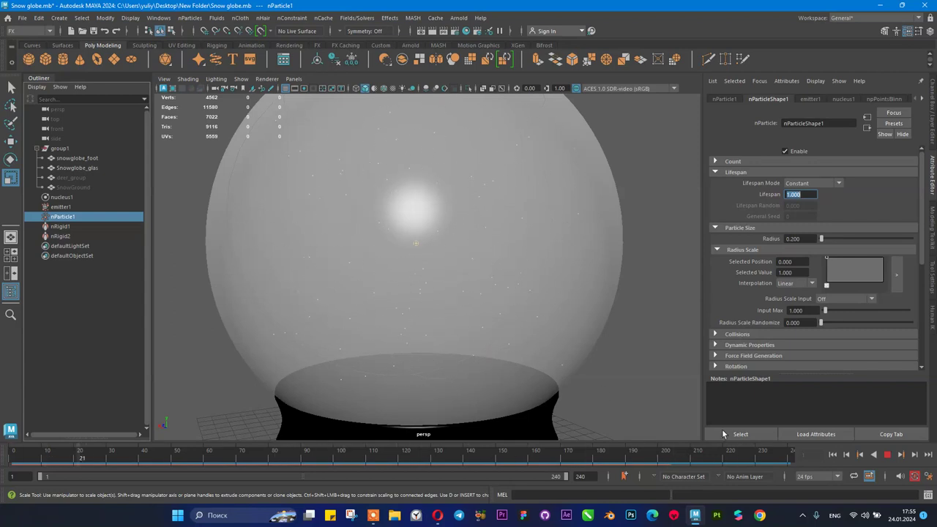
scroll(439, 210, "up", 5)
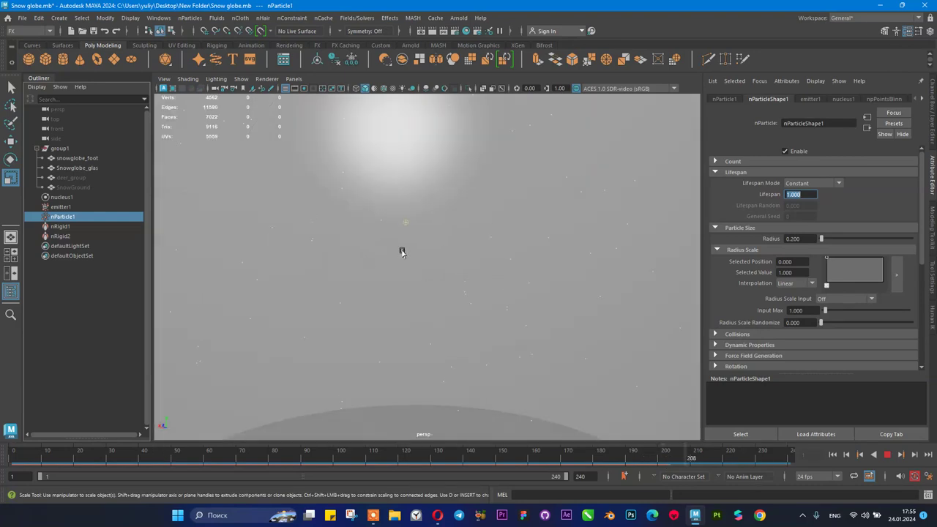
scroll(407, 210, "down", 5)
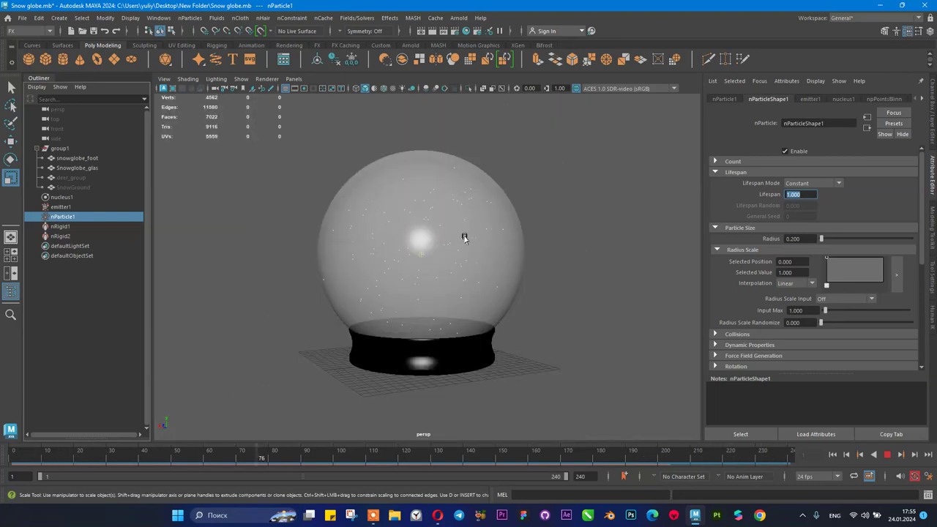
left_click(832, 456)
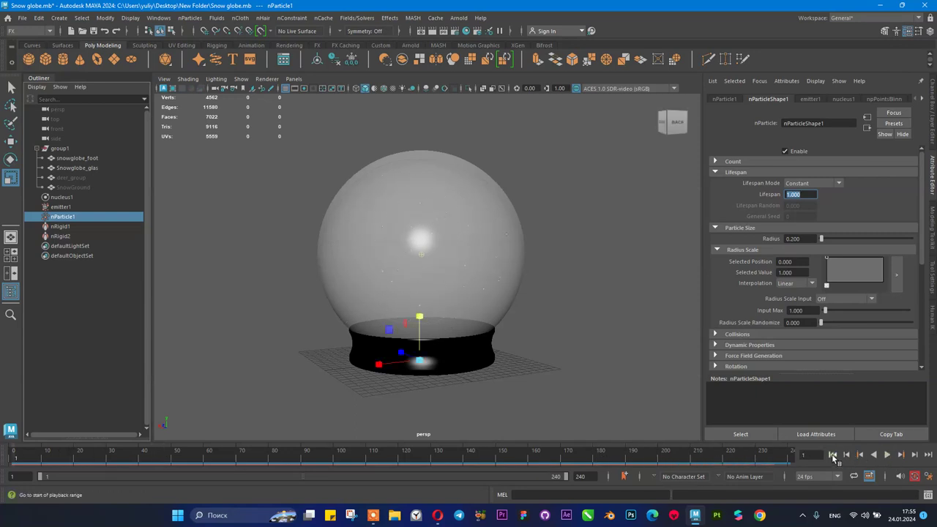
- Set the nParticle1 lifespan mode to Random range with a Lifespan Random of 6, and play the simulation
left_click(812, 183)
left_click(799, 200)
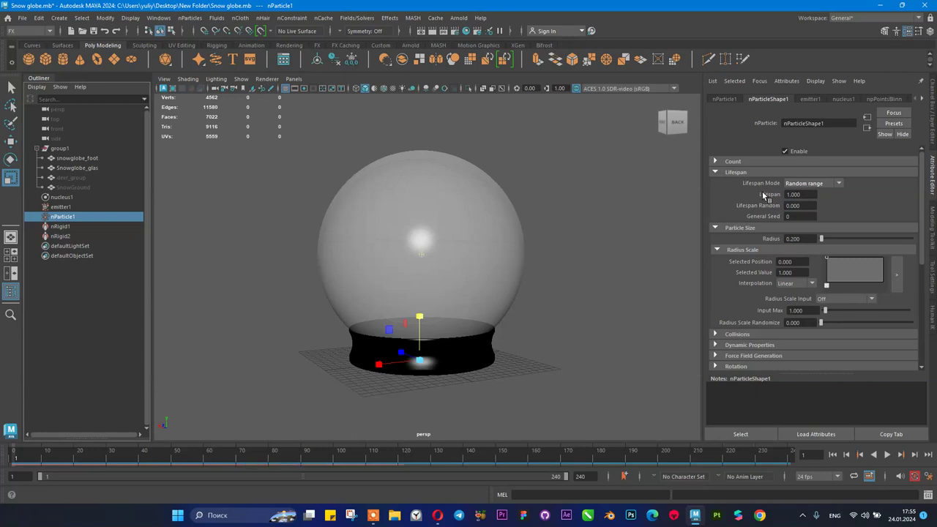
double_click(803, 206)
type("6")
key("Return")
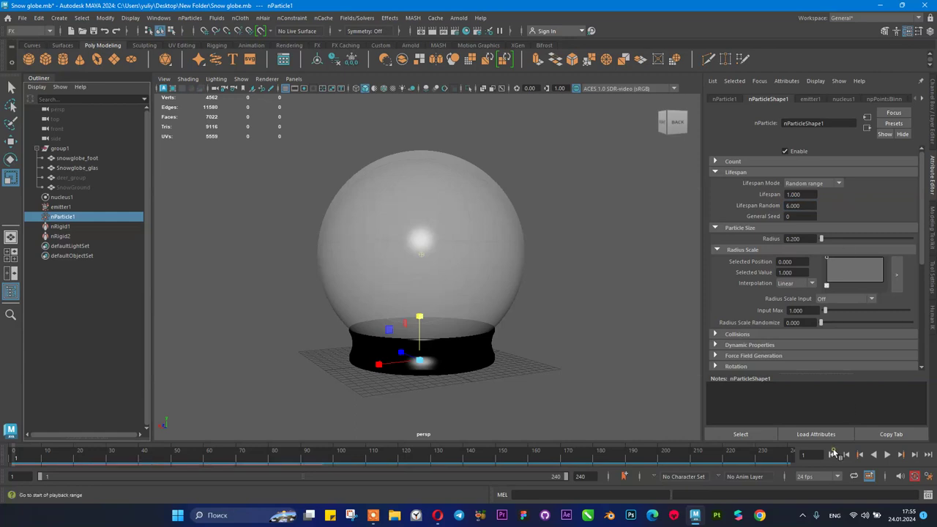
left_click(887, 455)
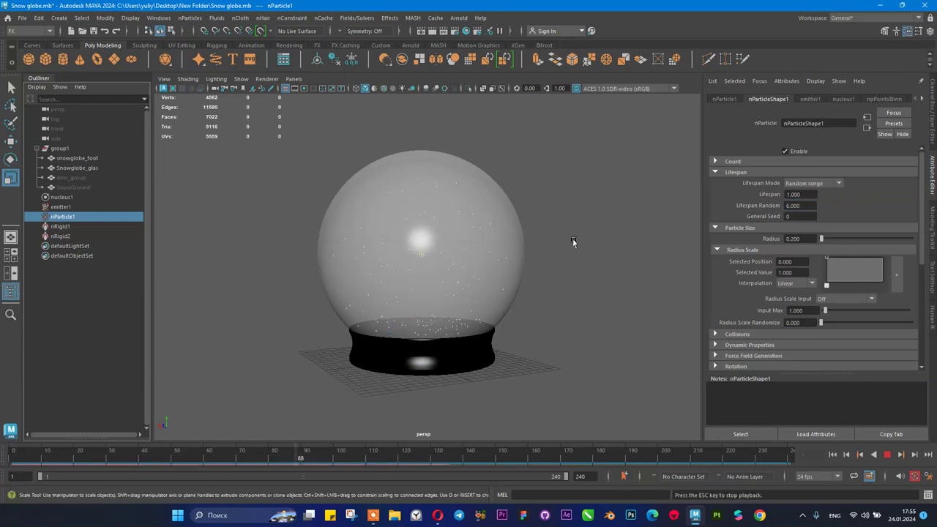
scroll(573, 241, "up", 2)
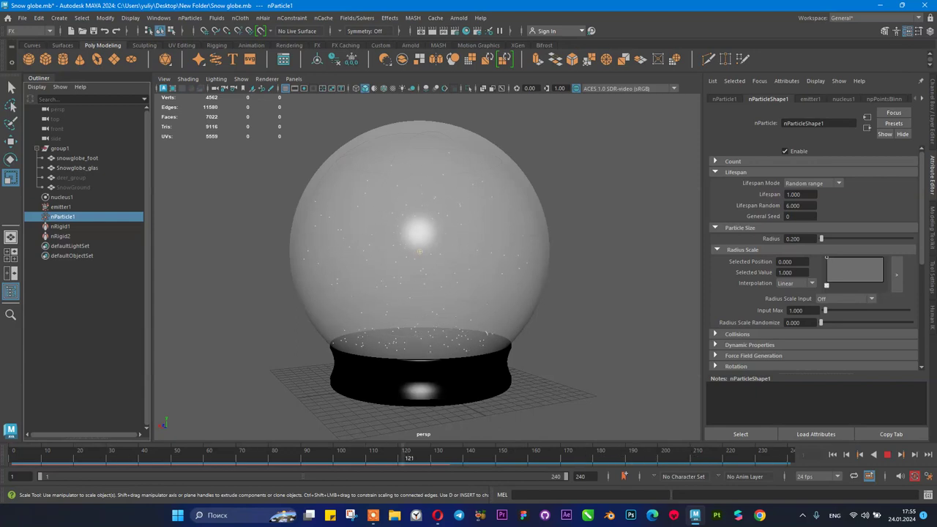
left_click(799, 518)
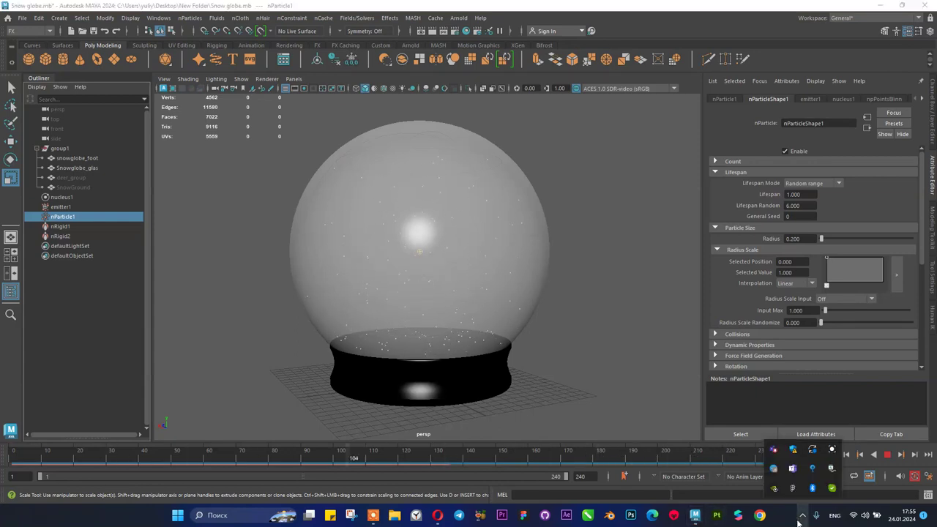
left_click(832, 448)
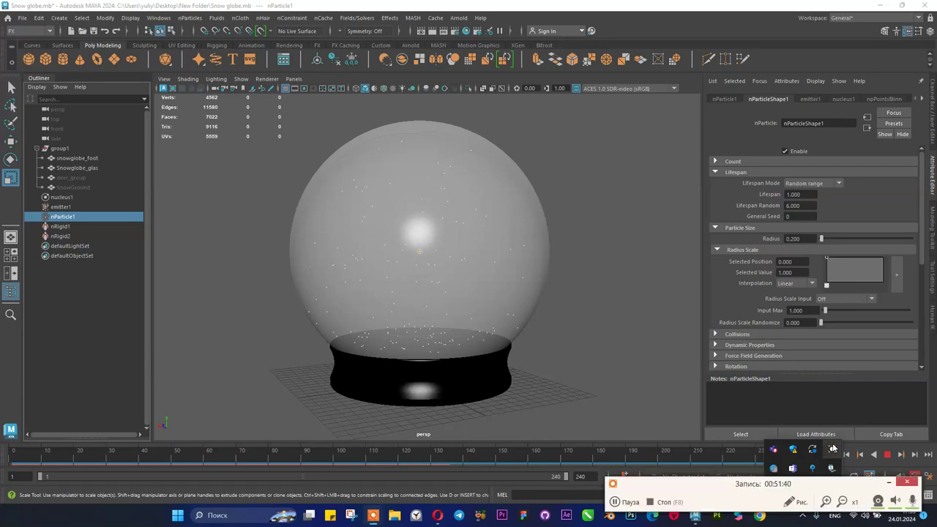
left_click(887, 483)
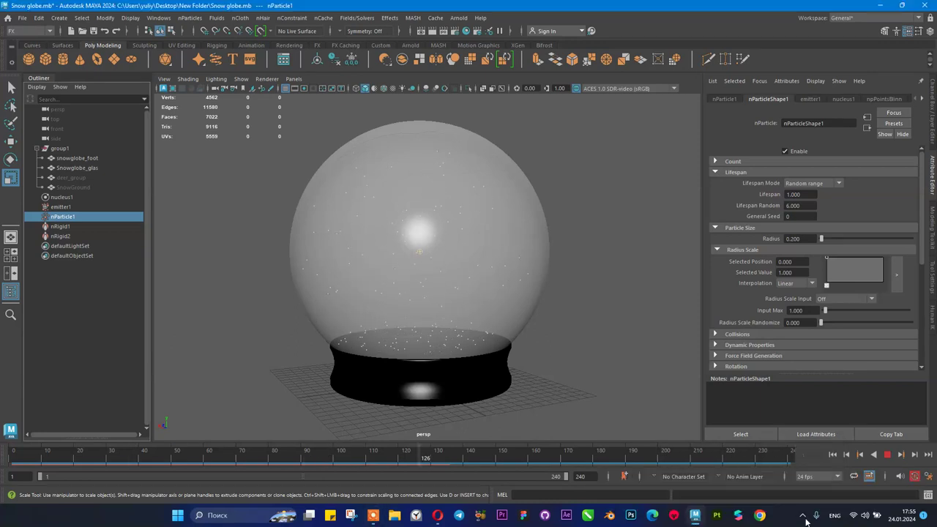
- Replay the simulation from the first frame to check the random particle lifespan, and rewind to the start
left_click(887, 455)
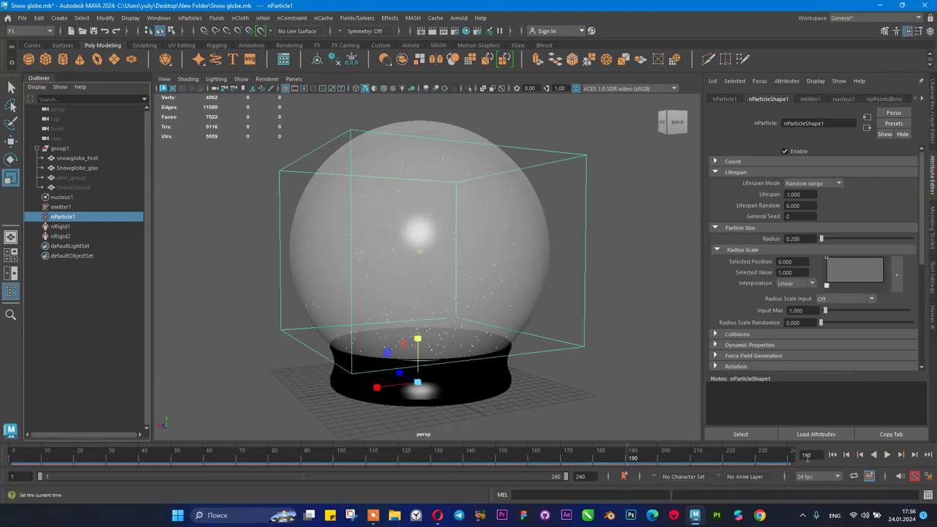
left_click(832, 454)
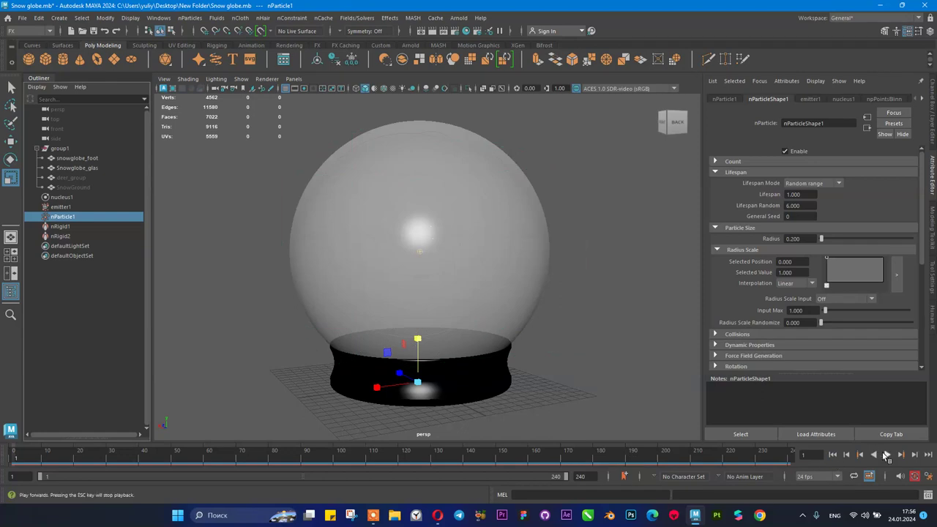
left_click(887, 455)
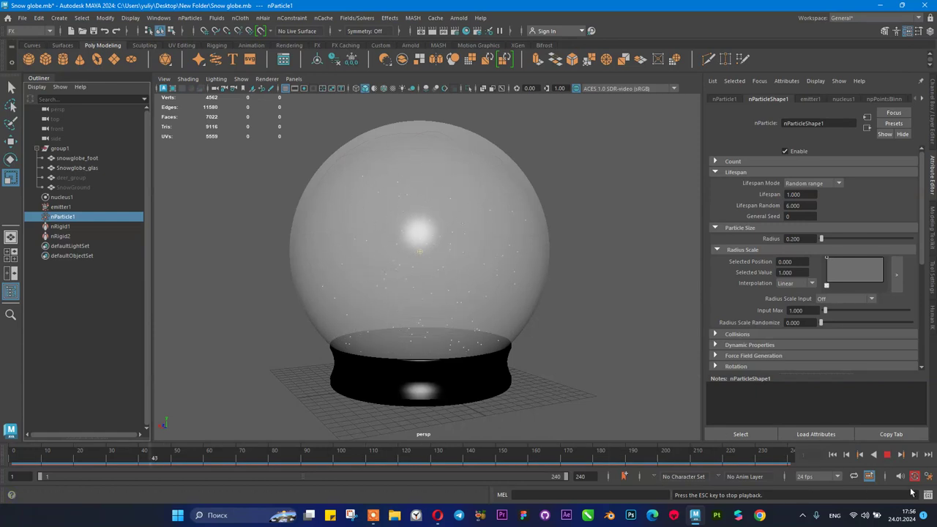
left_click(887, 454)
left_click(832, 455)
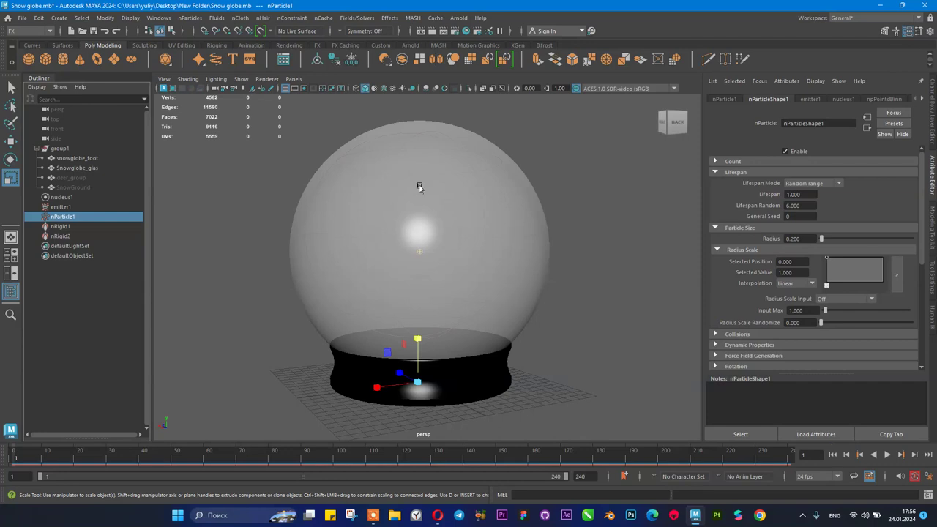
- Set the emission rate of emitter1 to 1000 particles per second
left_click(51, 207)
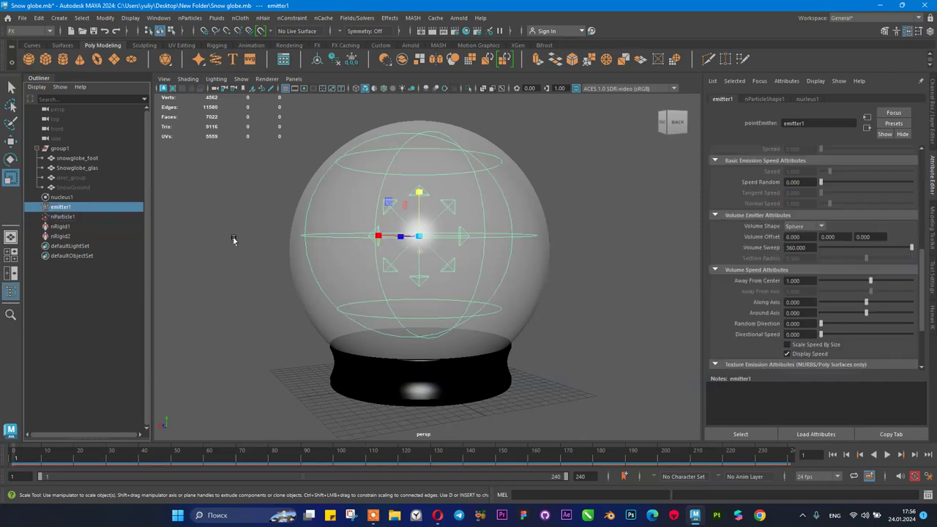
scroll(798, 274, "down", 3)
scroll(798, 275, "up", 3)
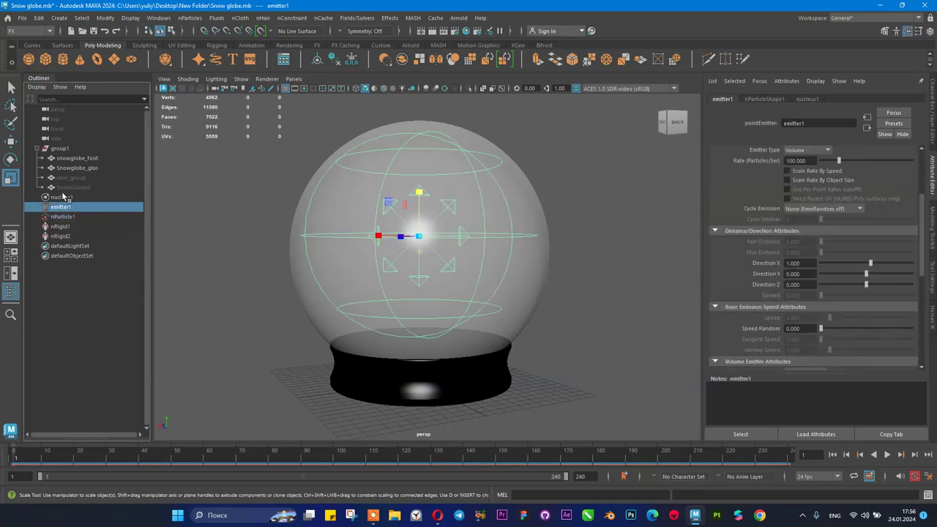
scroll(843, 233, "up", 2)
scroll(805, 278, "down", 2)
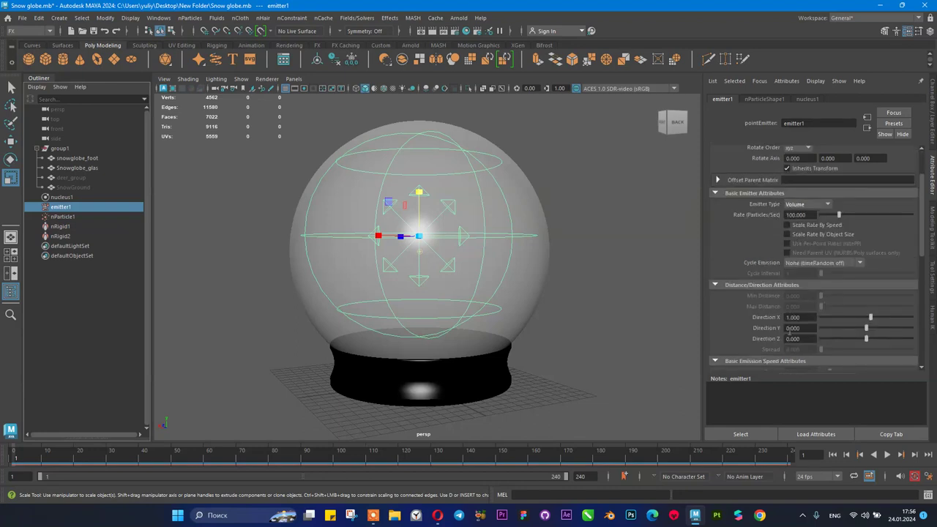
scroll(780, 329, "down", 2)
scroll(785, 328, "up", 4)
scroll(787, 323, "up", 1)
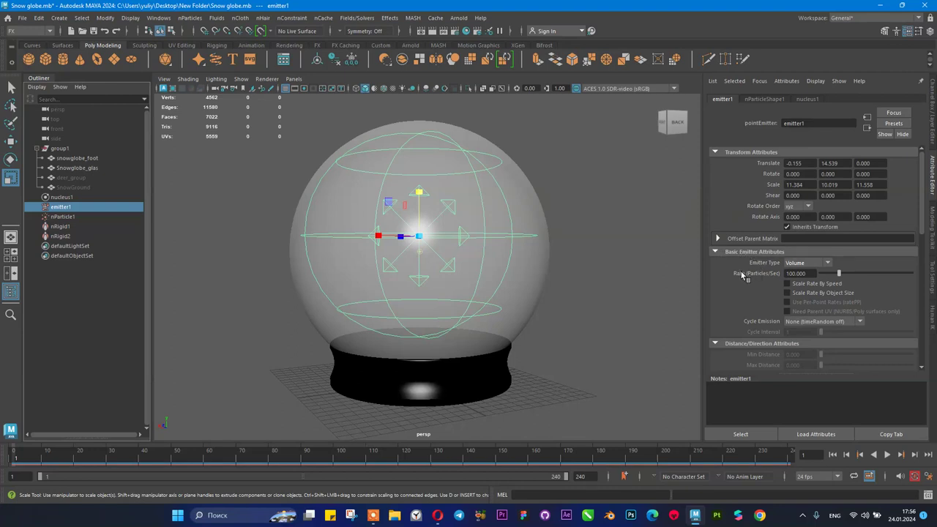
double_click(792, 273)
type("0")
key("Return")
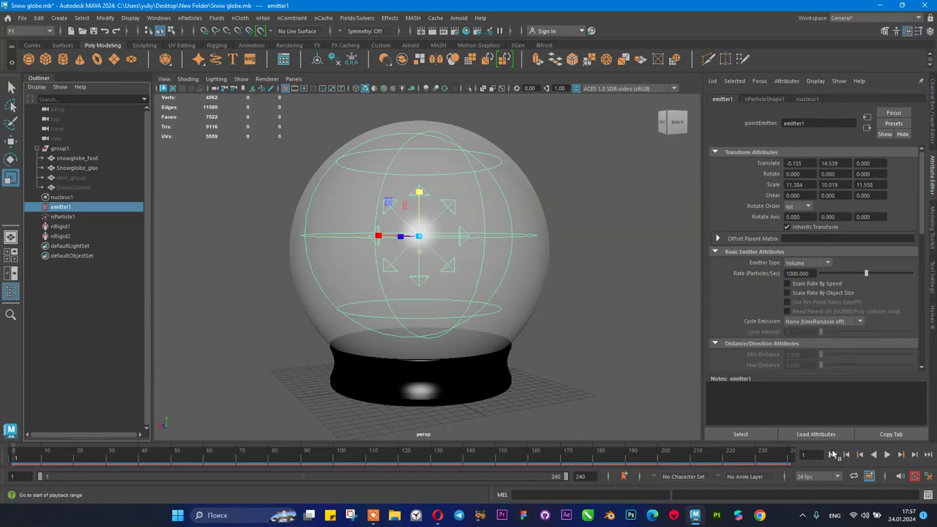
- Play the simulation and examine the density of the snow inside the globe at the higher emission rate
left_click(886, 454)
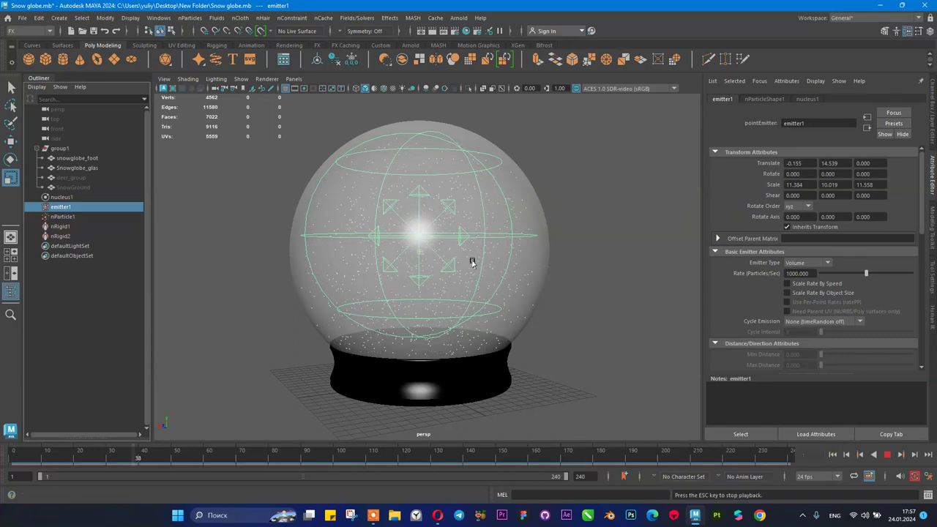
scroll(409, 251, "up", 2)
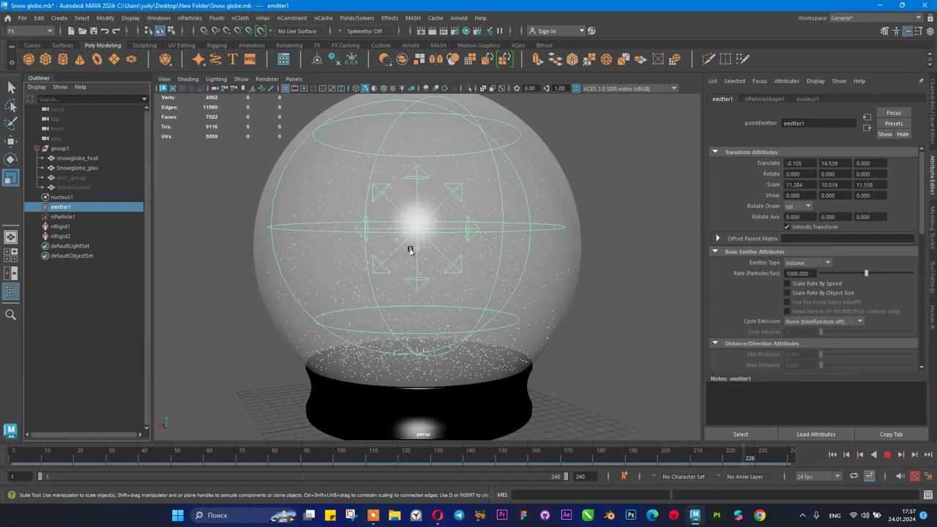
scroll(410, 249, "down", 3)
scroll(408, 249, "up", 1)
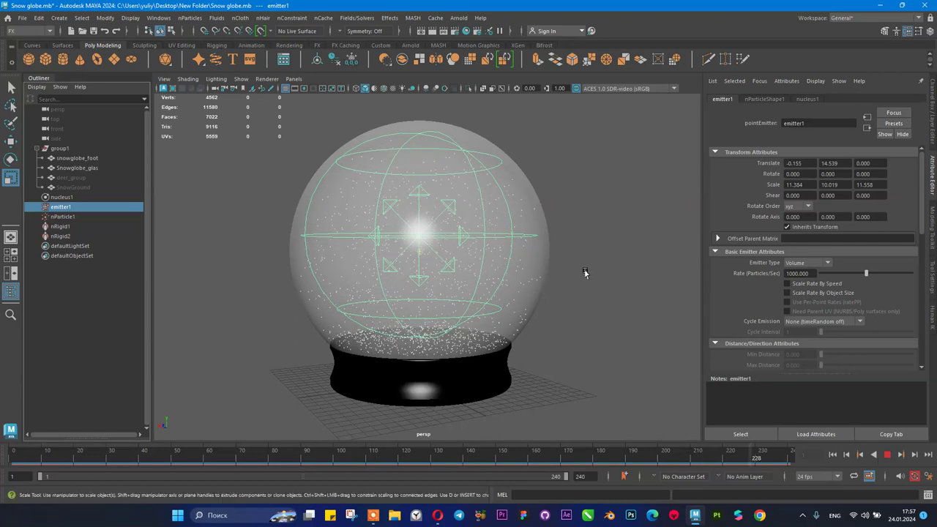
left_click(887, 455)
- Set Damp to 1 in the dynamic properties of nParticle1
scroll(817, 308, "down", 10)
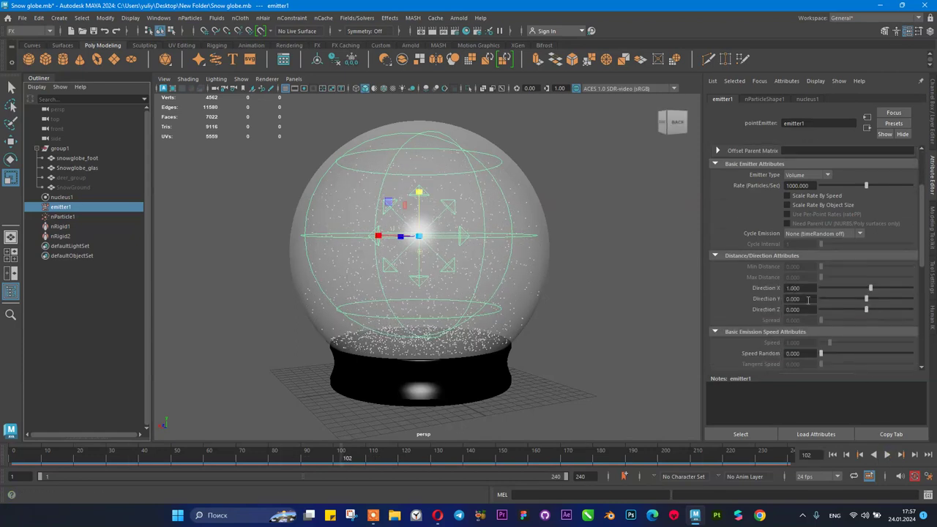
scroll(768, 276, "down", 4)
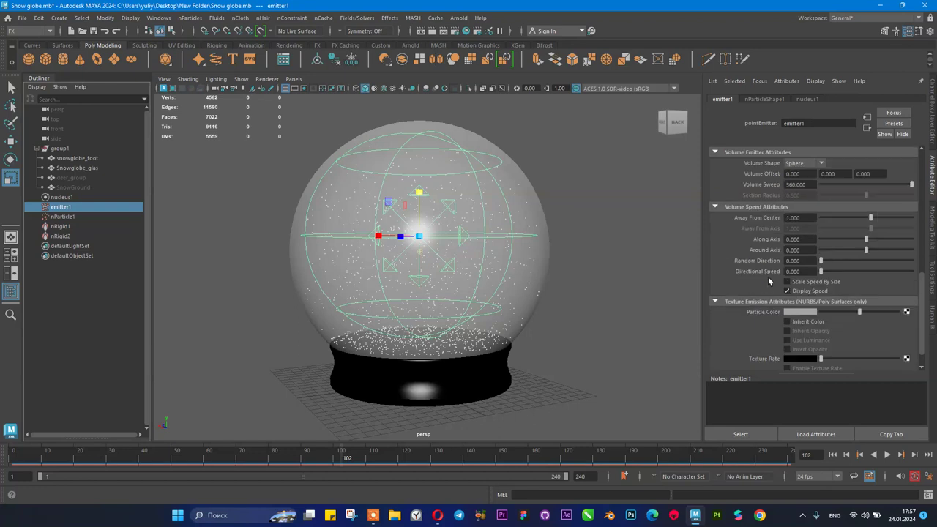
left_click(92, 217)
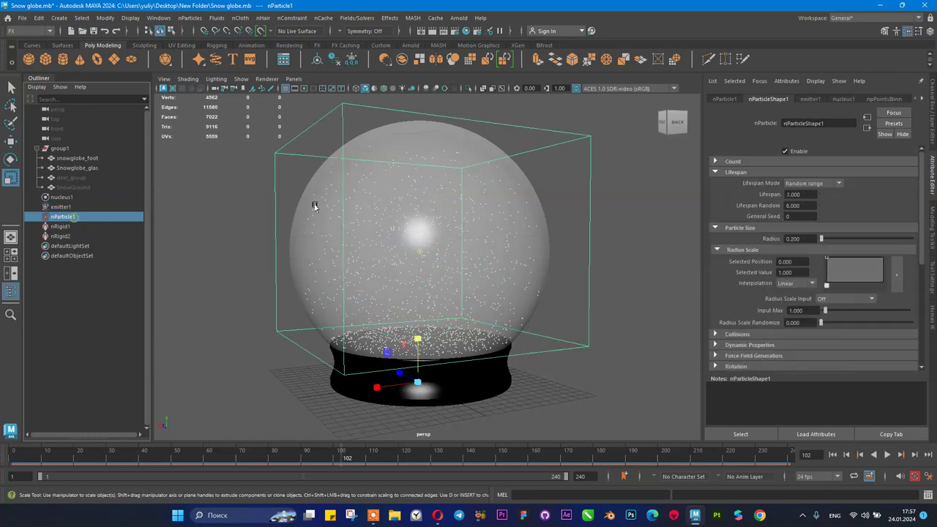
scroll(754, 316, "down", 5)
left_click(754, 316)
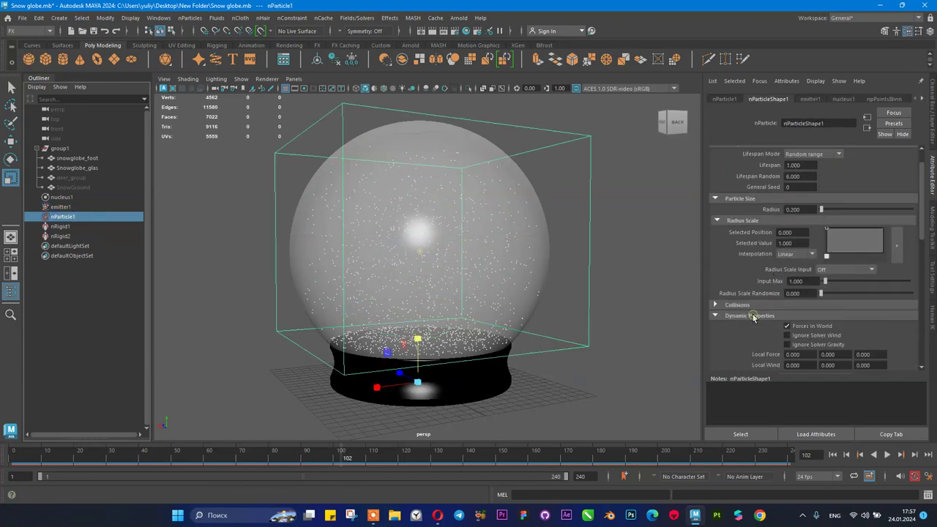
scroll(757, 304, "down", 3)
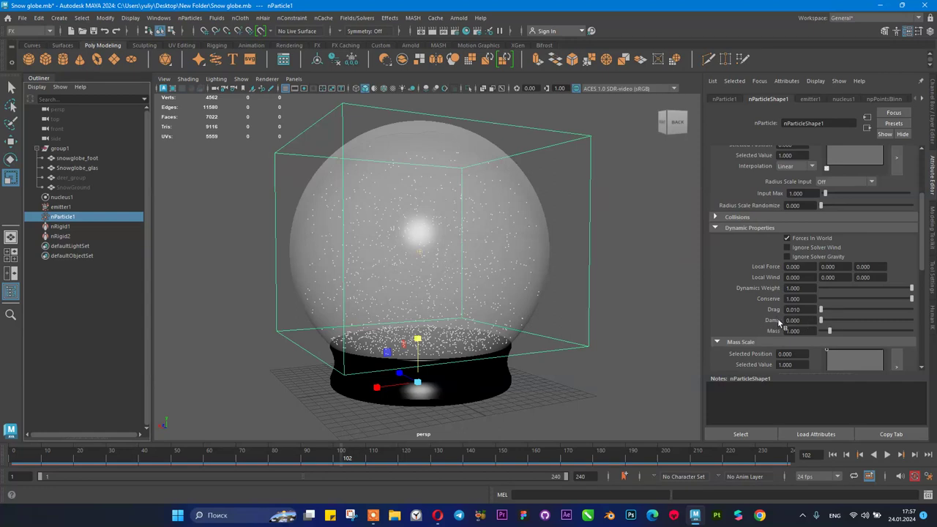
left_click(802, 320)
type("1")
key("Return")
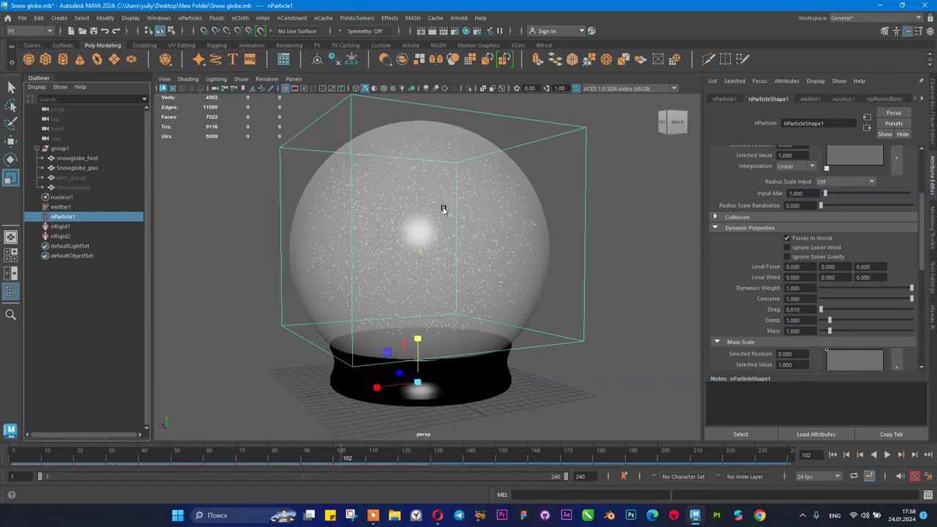
- Play the simulation from the first frame and examine from near and far how the damped particles fall
left_click(832, 455)
key("alt+v")
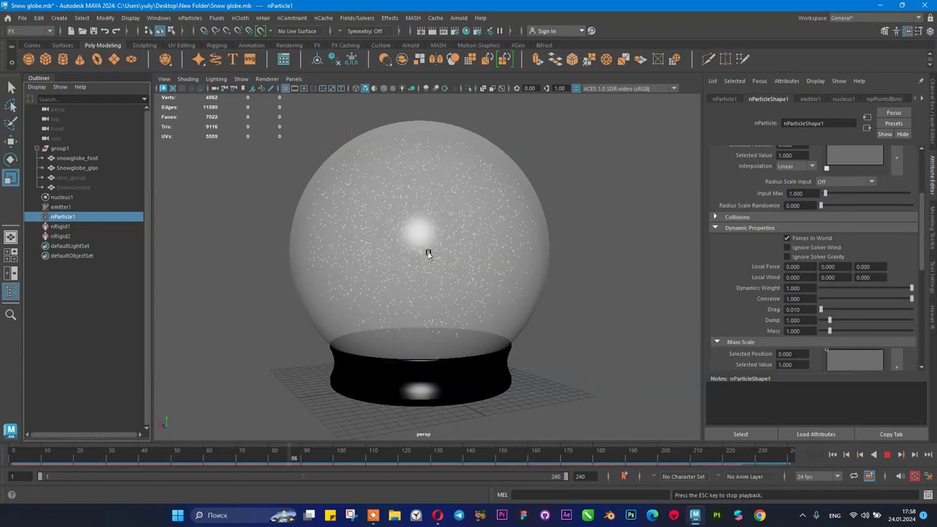
scroll(419, 269, "down", 5)
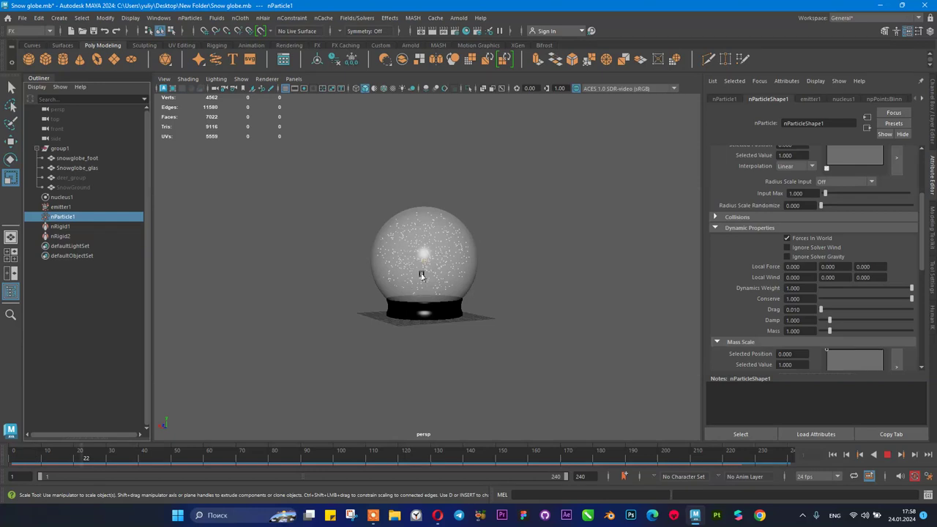
scroll(427, 275, "up", 10)
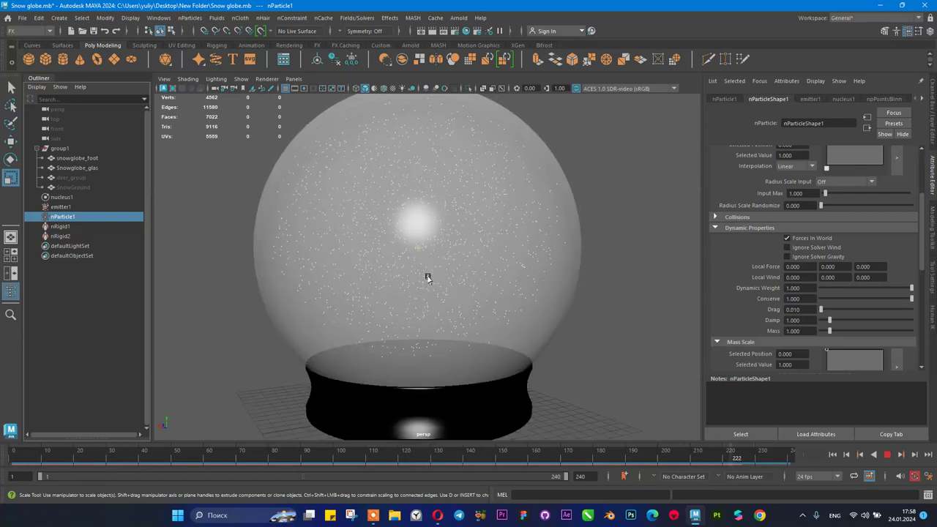
scroll(380, 321, "up", 3)
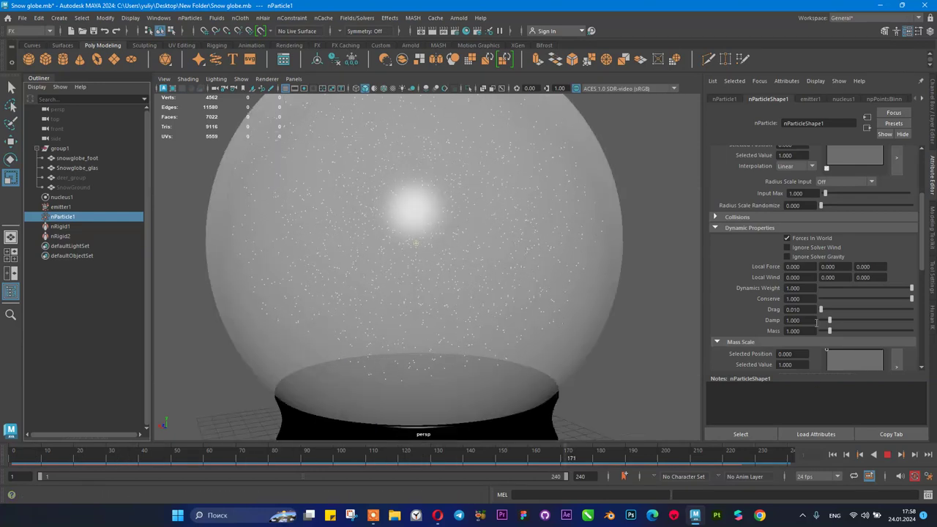
left_click(887, 455)
- Set the Damp value of nParticle1 to 0.2
double_click(793, 320)
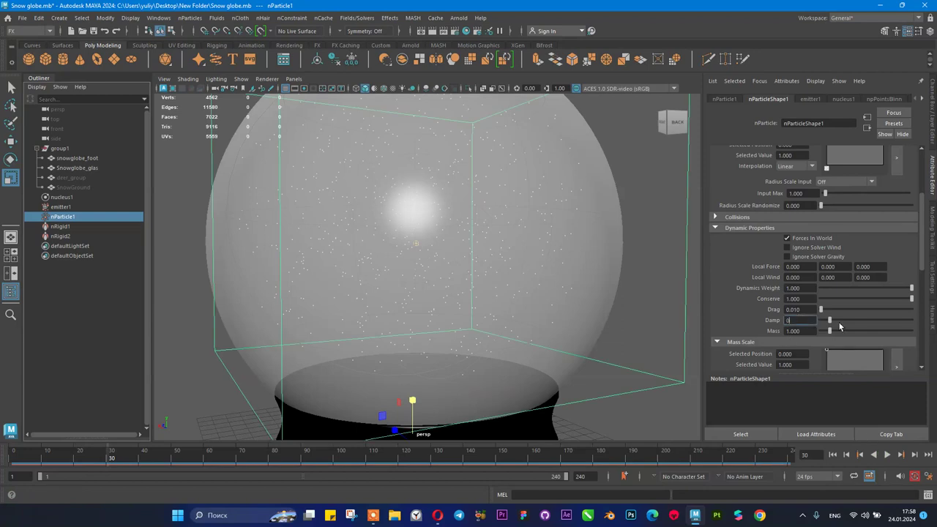
type("0.2")
key("Return")
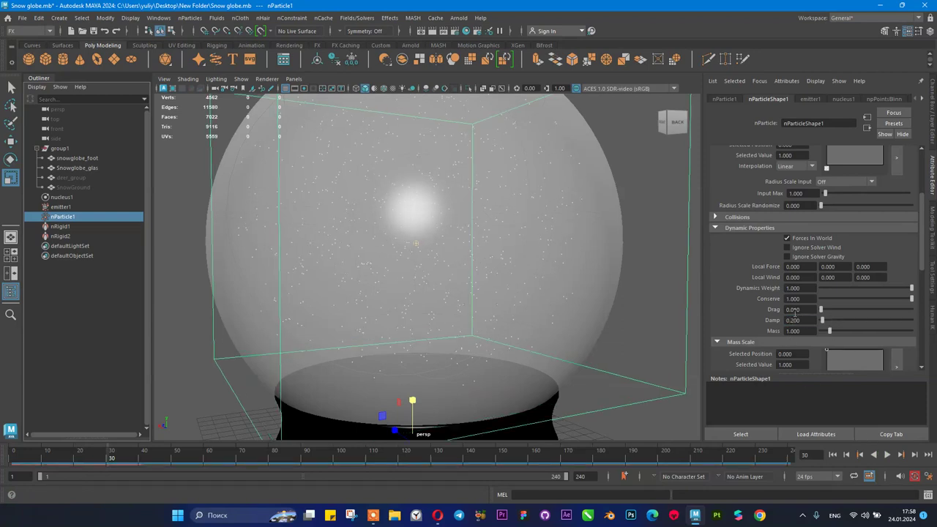
- Play the simulation from the first frame and examine how the snow falls in the whole globe with the reduced damping
left_click(833, 455)
left_click(889, 456)
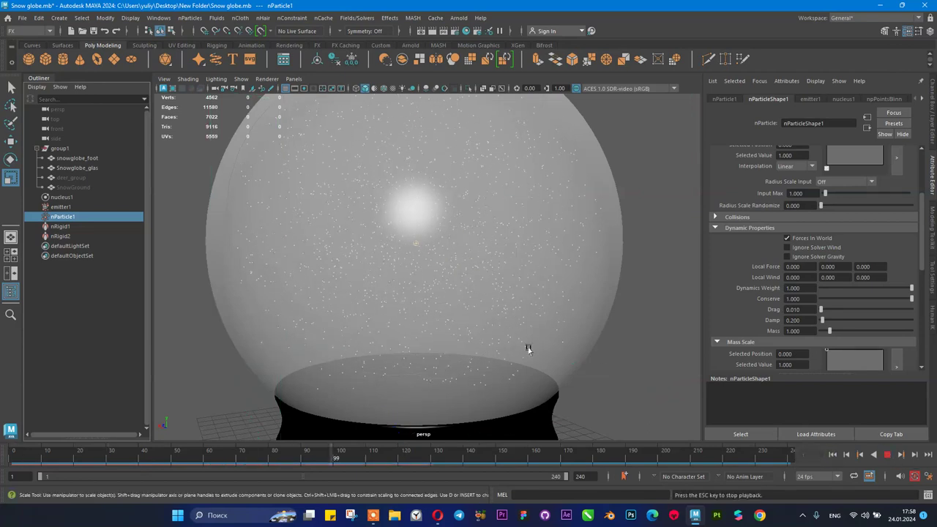
key("Escape")
scroll(528, 349, "down", 3)
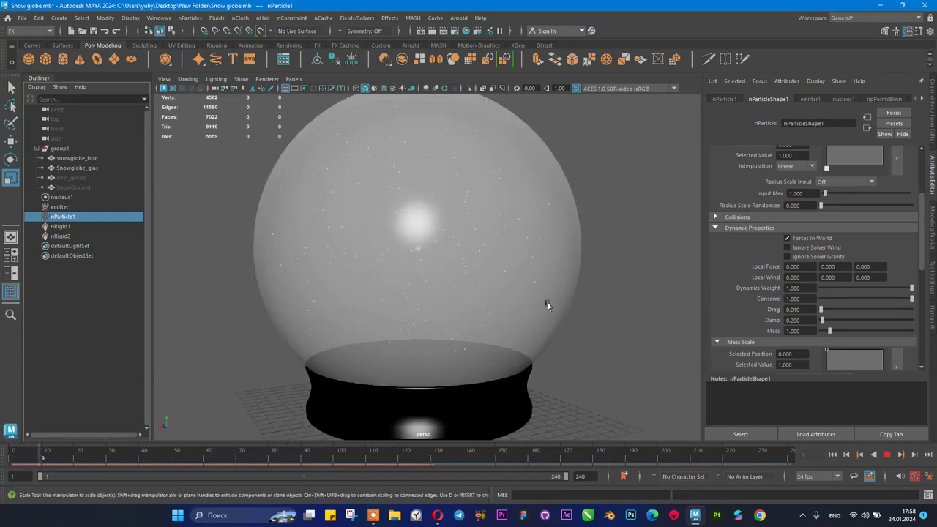
left_click(887, 455)
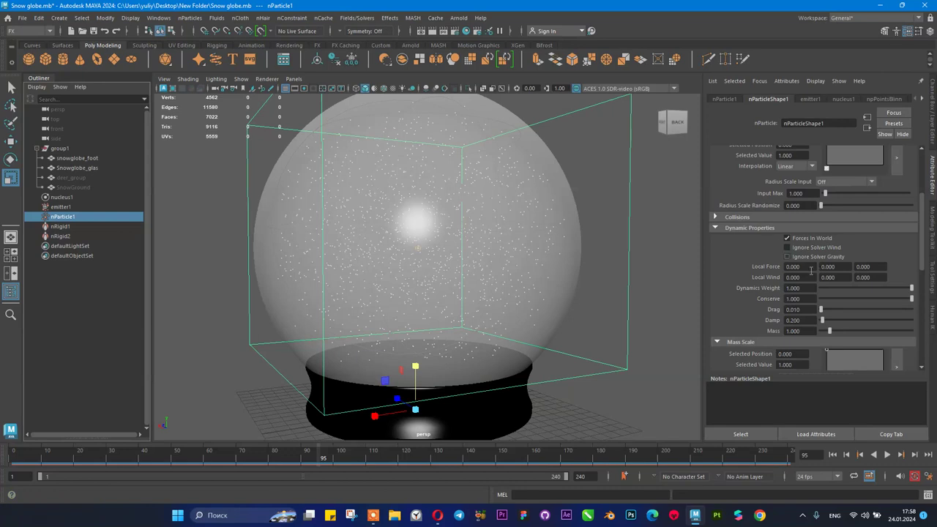
- Switch to the Opera browser and search the web for "knowlage autodesk maya vfx damp" to find documentation on the Damp attribute
scroll(777, 296, "down", 2)
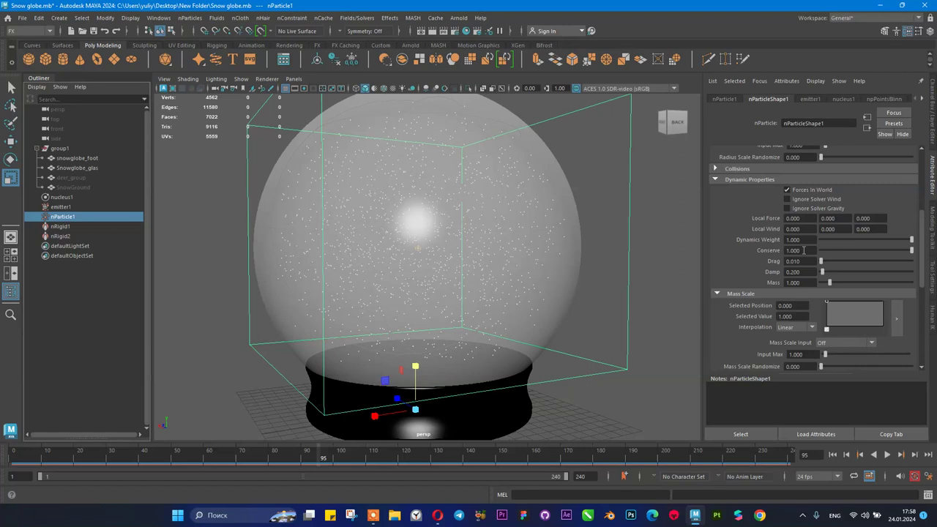
right_click(767, 274)
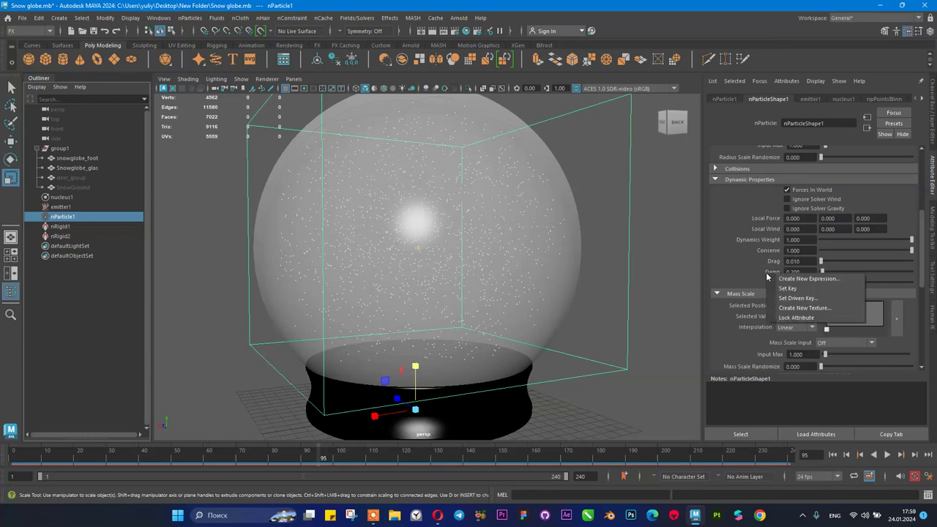
left_click(437, 515)
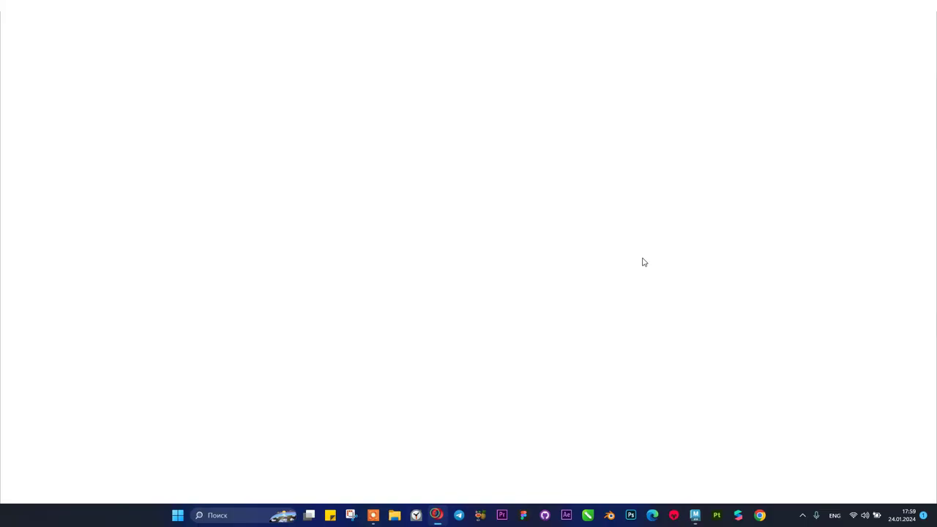
left_click(842, 11)
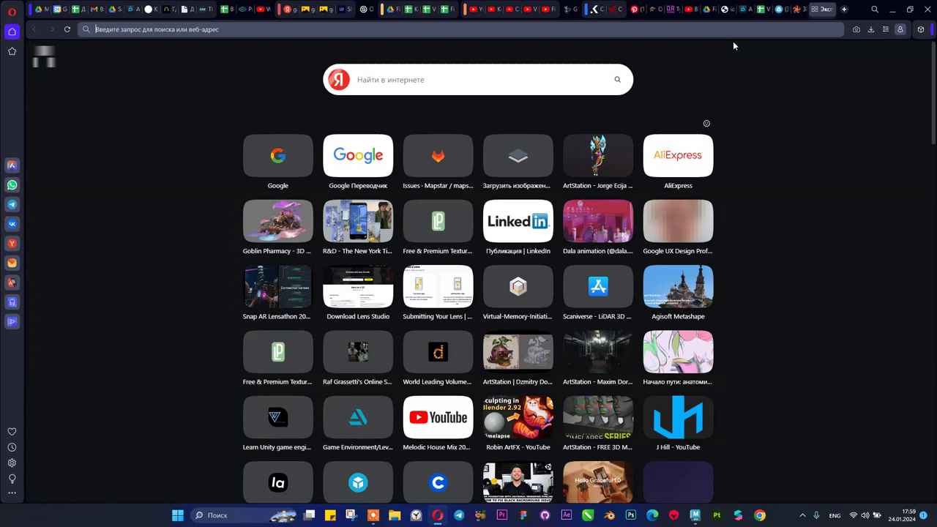
type("know")
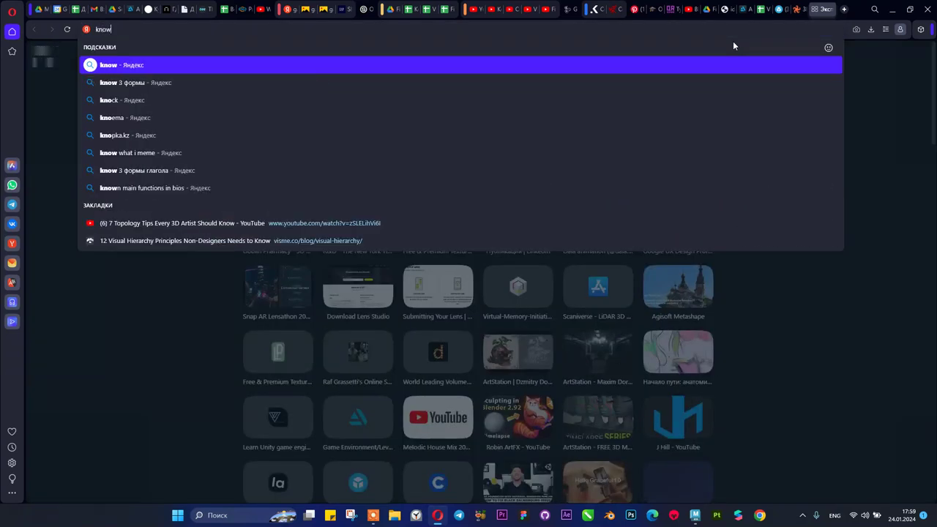
type("lage au")
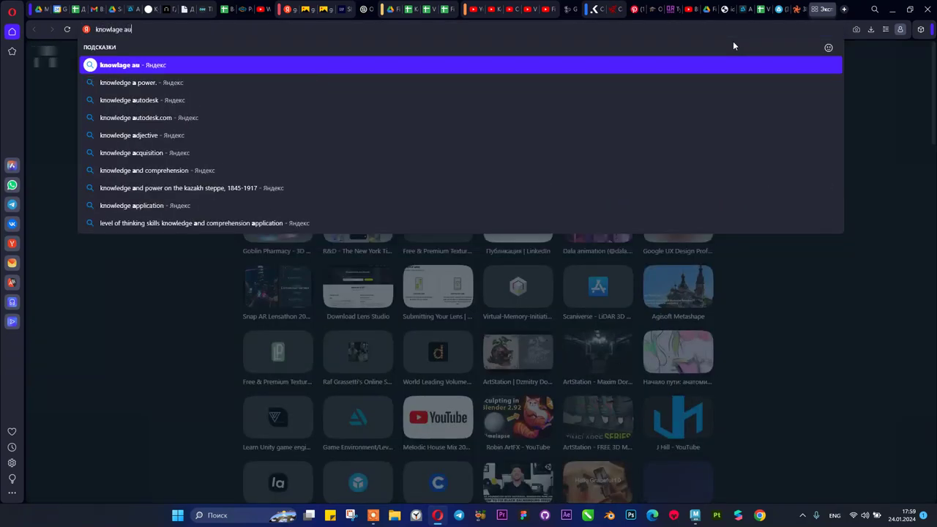
type("todes")
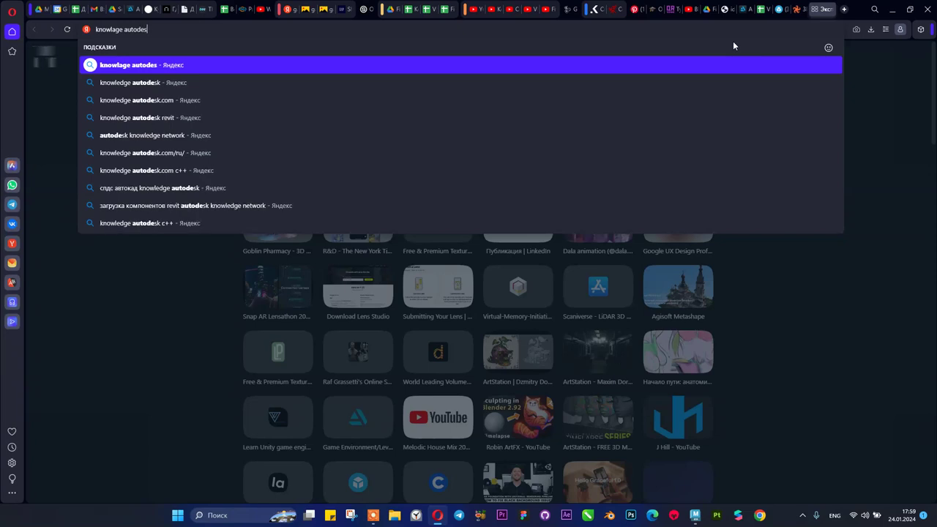
type("k maya")
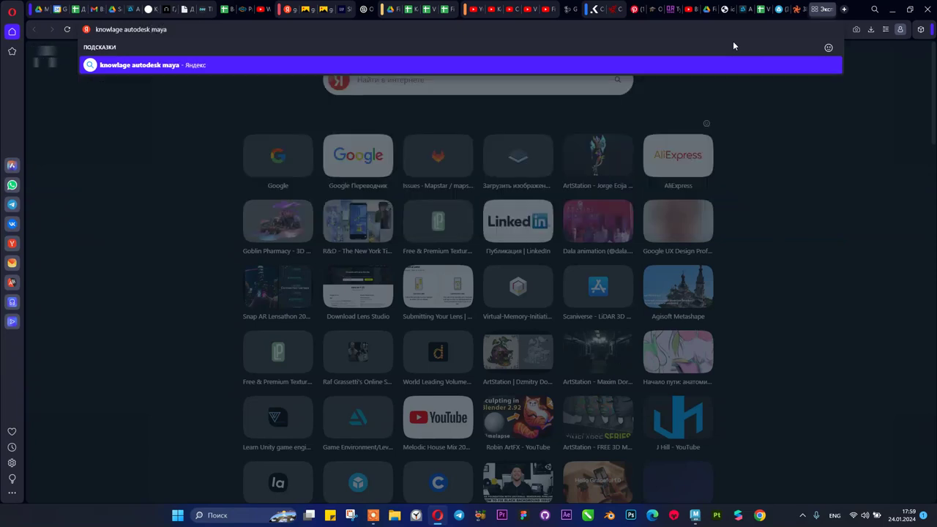
type(" vfx damp")
key("Return")
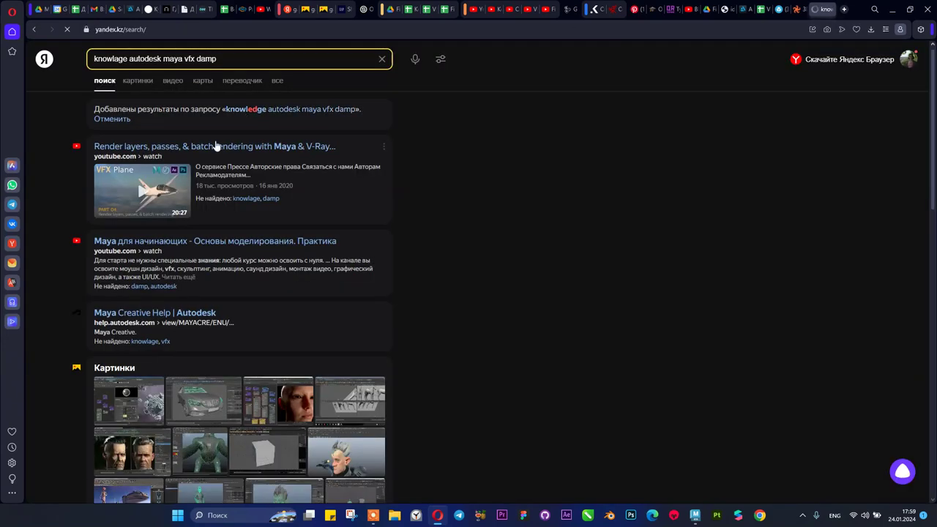
- Open the Maya Creative Help site from the web results and search it for "vfx"
scroll(151, 271, "down", 1)
left_click(180, 265)
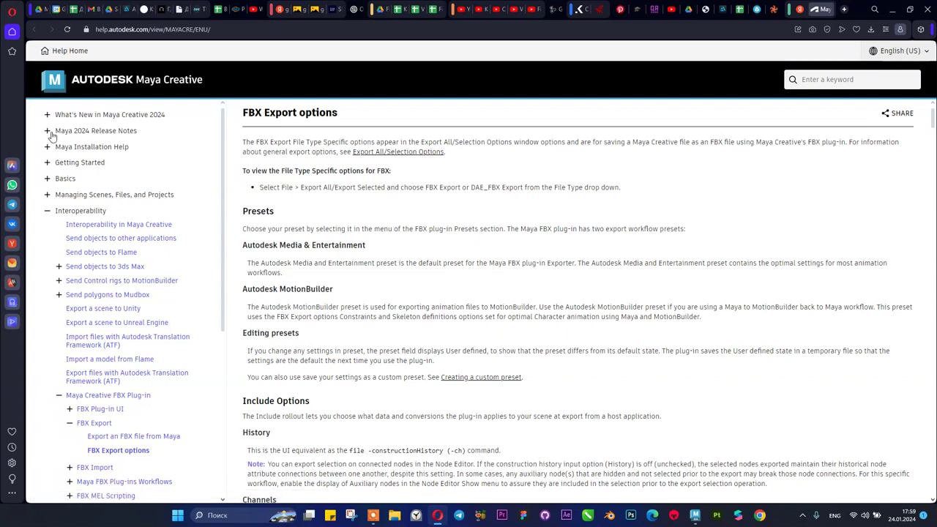
left_click(45, 180)
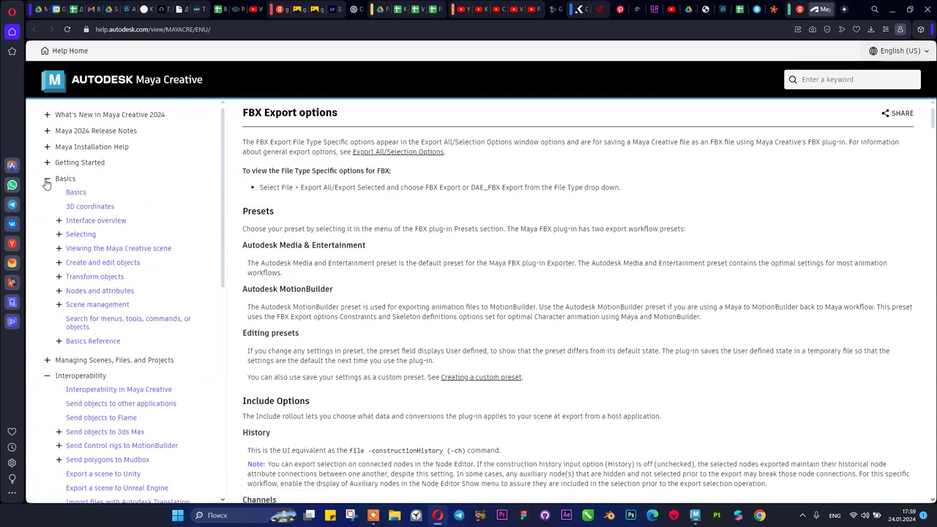
left_click(45, 181)
left_click(826, 77)
type("vfx")
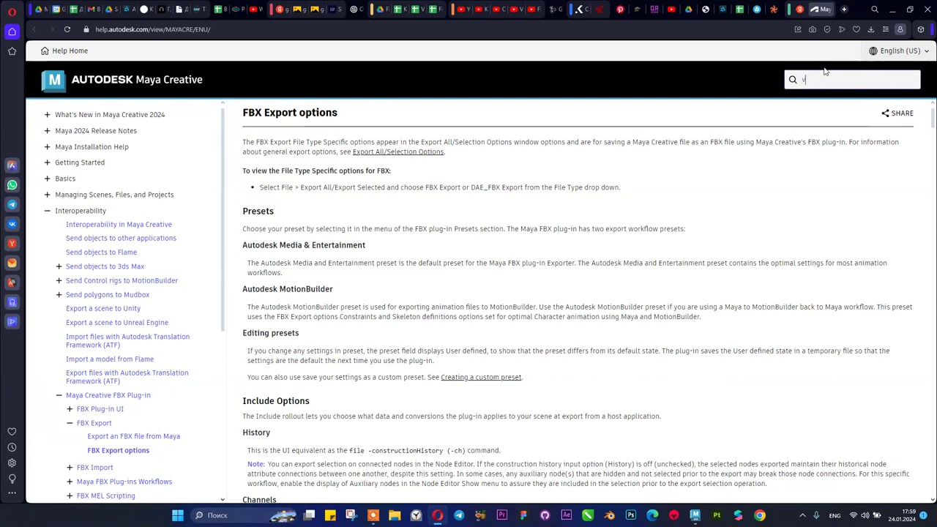
key("Return")
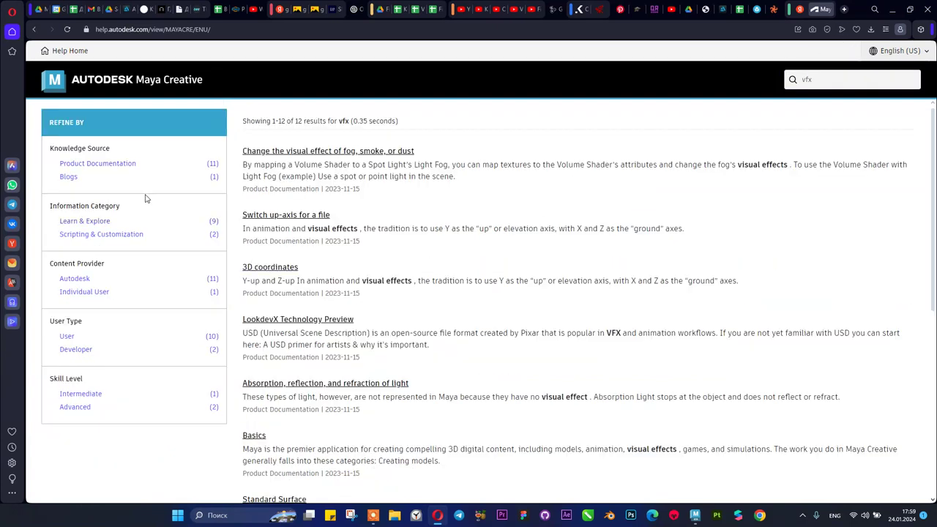
- Search the Maya Creative Help for "particles" and look through the listed articles
double_click(845, 79)
type("parti")
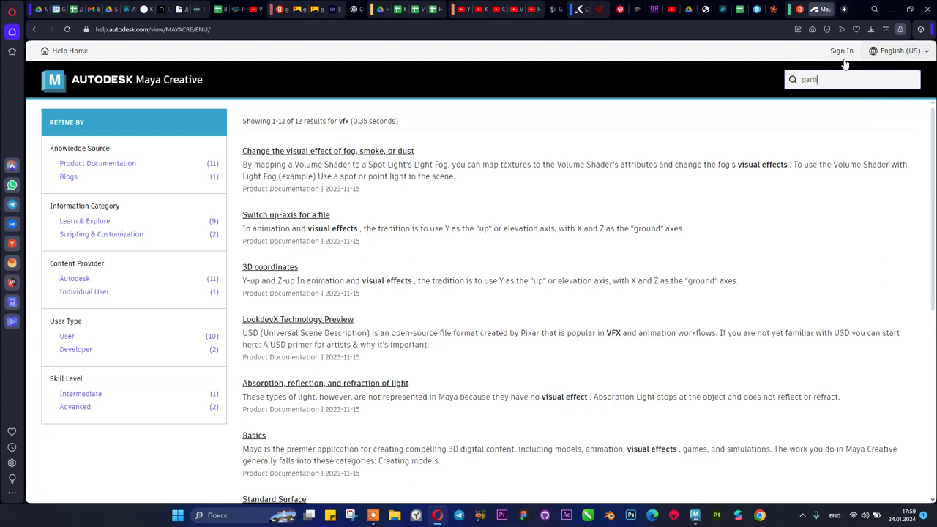
type("cles")
key("Return")
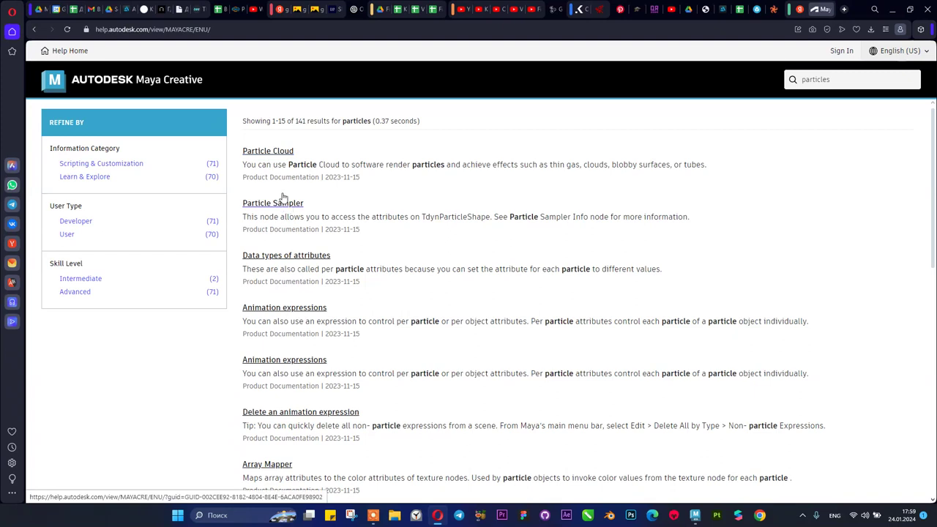
scroll(287, 209, "down", 1)
scroll(280, 210, "down", 3)
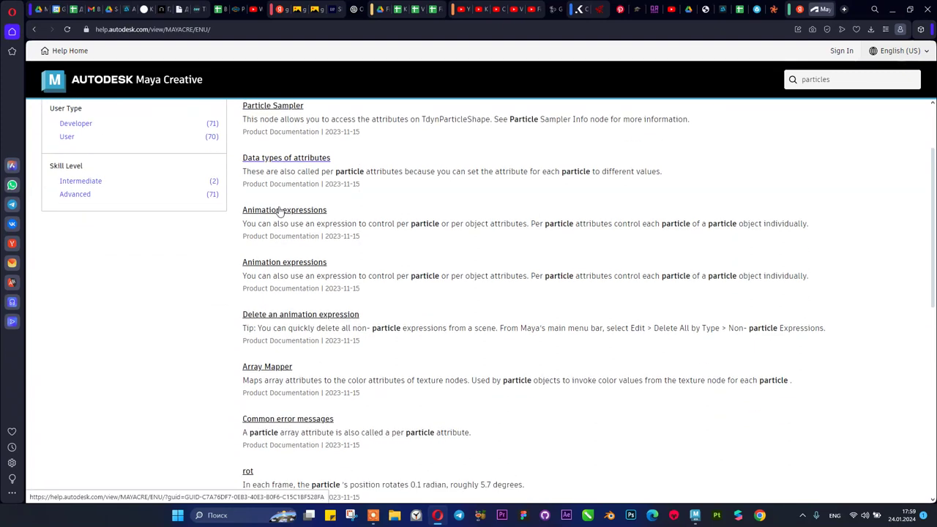
scroll(280, 210, "down", 4)
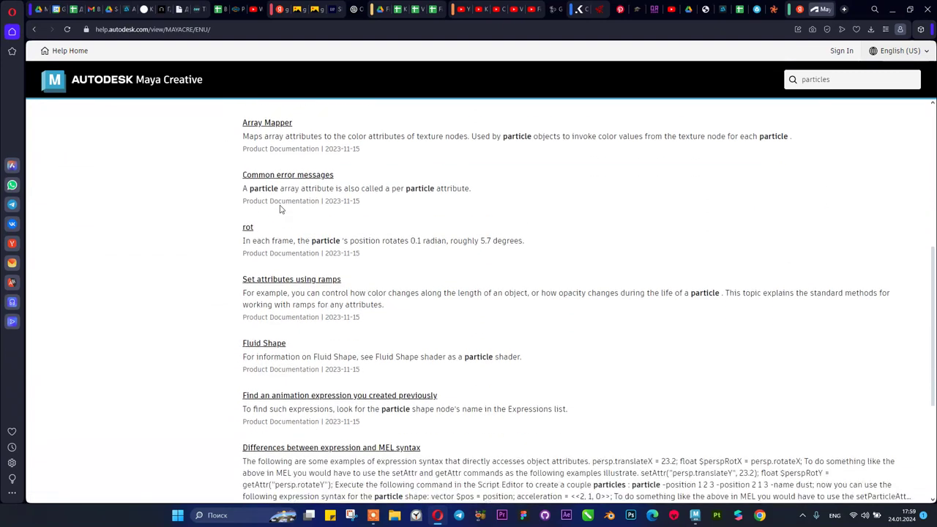
scroll(283, 209, "up", 8)
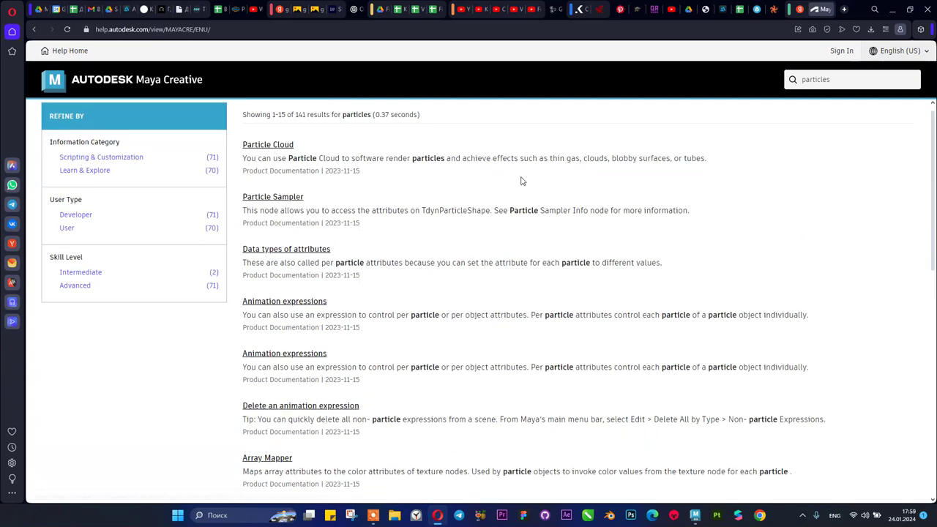
scroll(283, 209, "down", 1)
- Refine the help search to "particles damp" and open the Particle Sampler article
left_click(847, 78)
type("damp")
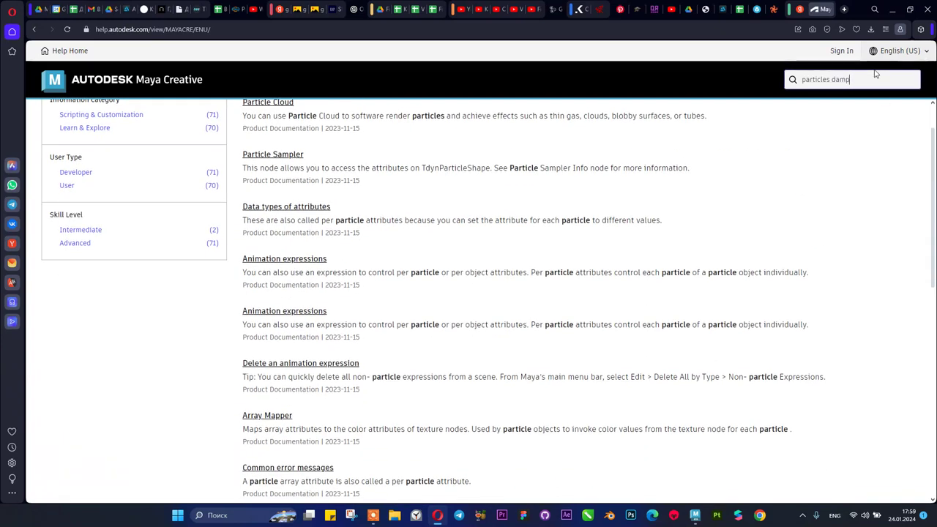
key("Return")
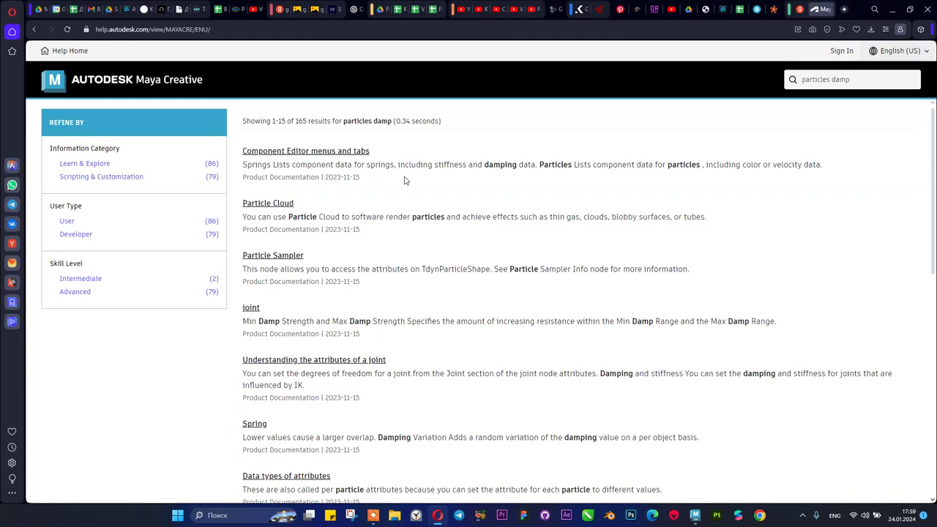
left_click(268, 255)
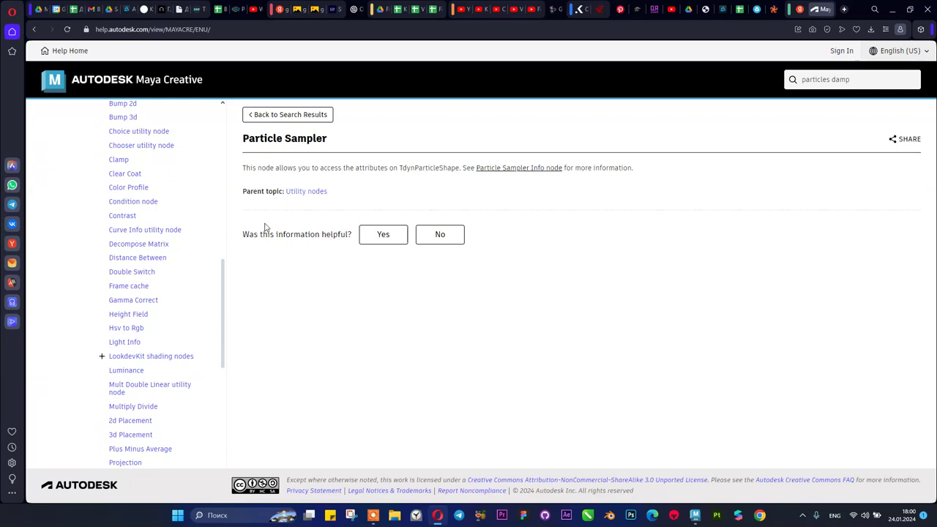
- Browse the Maya Creative help contents, expanding Maya Installation Help, Maya 2024 Release Notes and Basics in search of particle topics
scroll(190, 236, "up", 3)
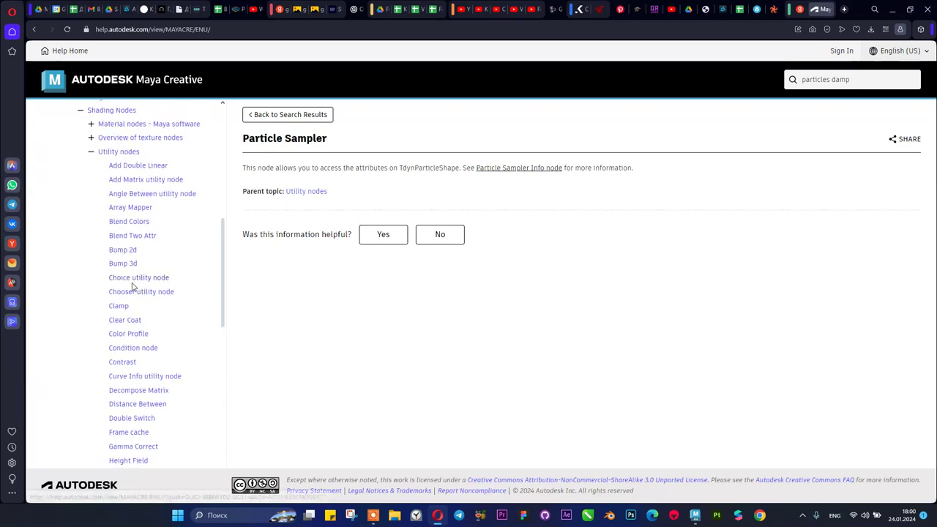
scroll(139, 231, "down", 10)
scroll(141, 233, "up", 7)
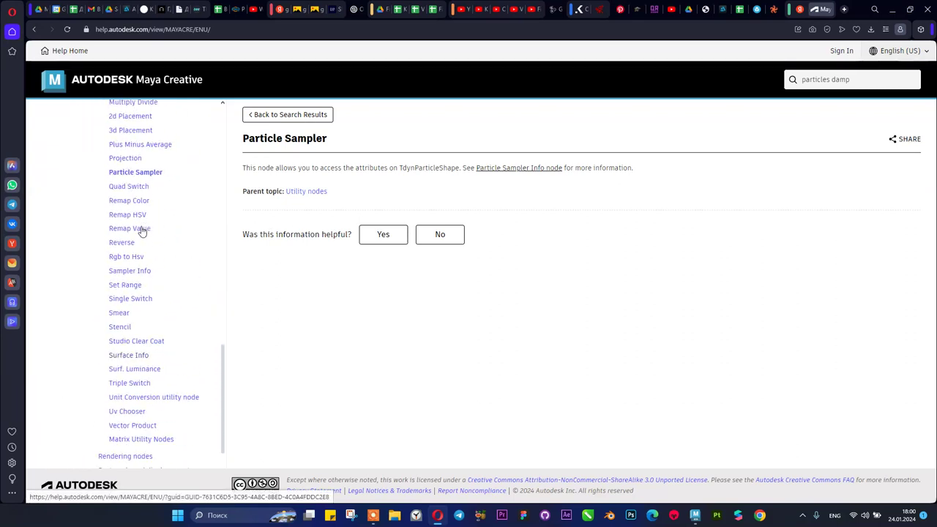
scroll(141, 234, "up", 10)
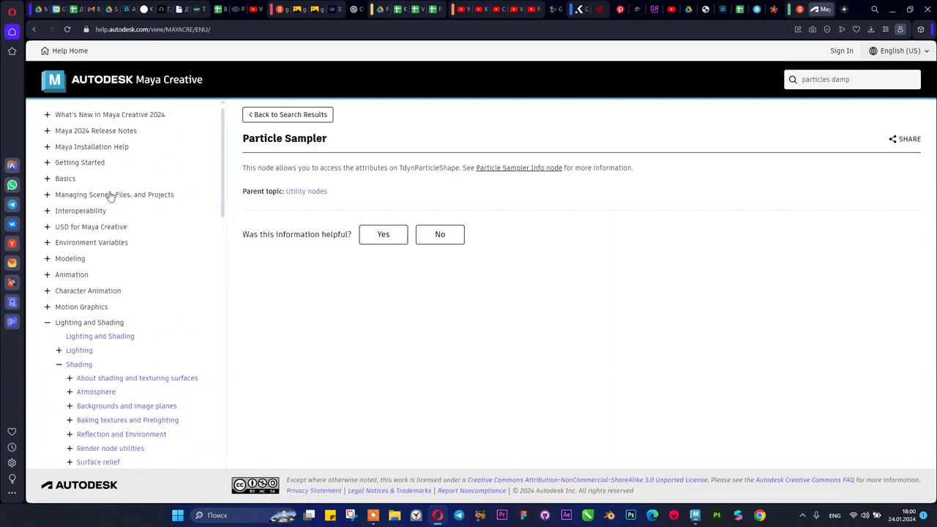
left_click(46, 146)
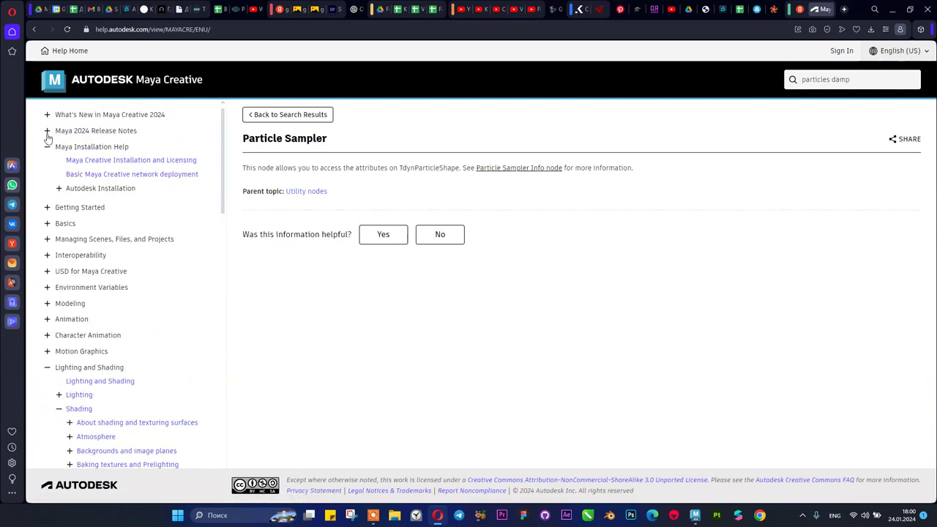
left_click(47, 132)
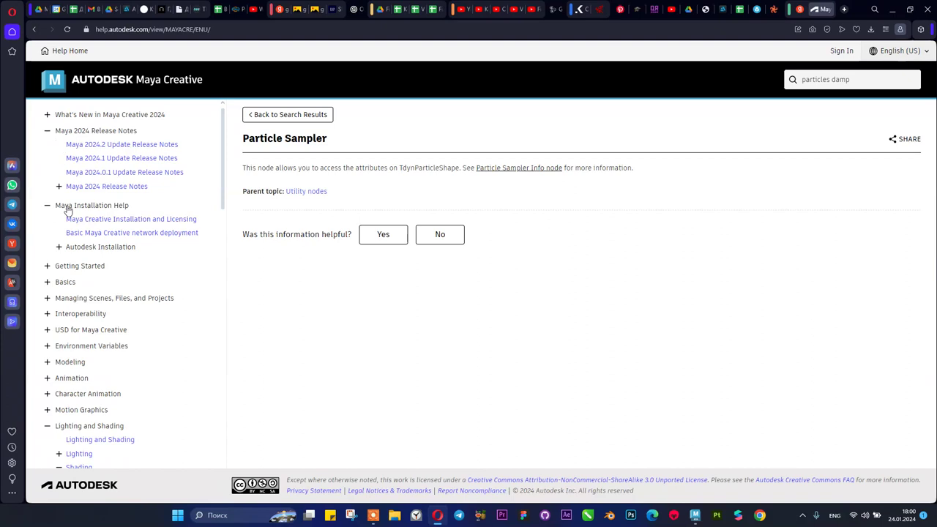
left_click(60, 246)
left_click(60, 247)
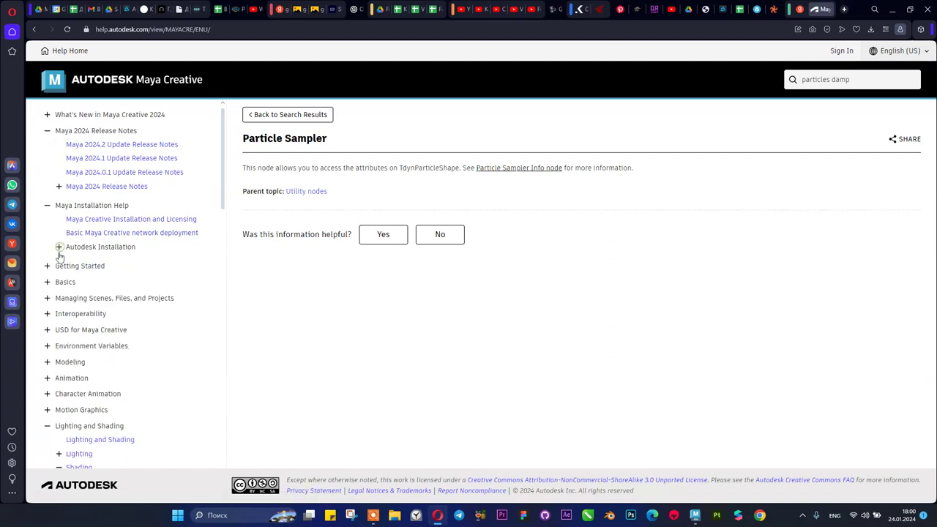
left_click(47, 281)
scroll(51, 284, "down", 1)
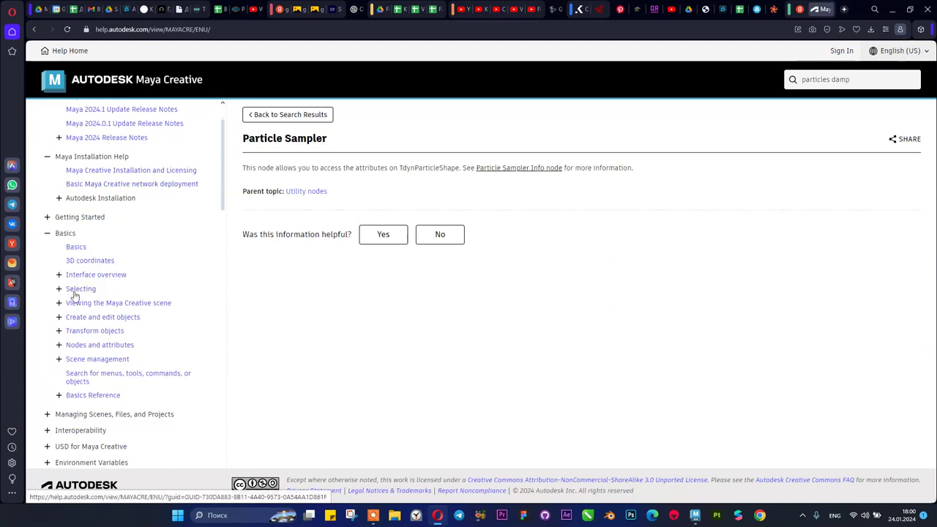
- Look through the remaining help contents, expanding Viewing the Maya Creative scene, collapsing Shading and checking LookdevX
scroll(107, 310, "down", 3)
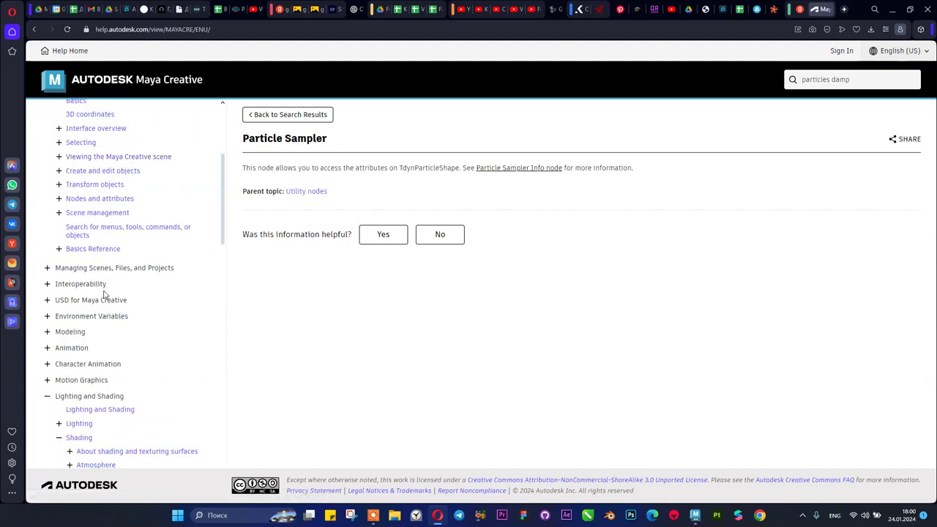
scroll(104, 289, "up", 1)
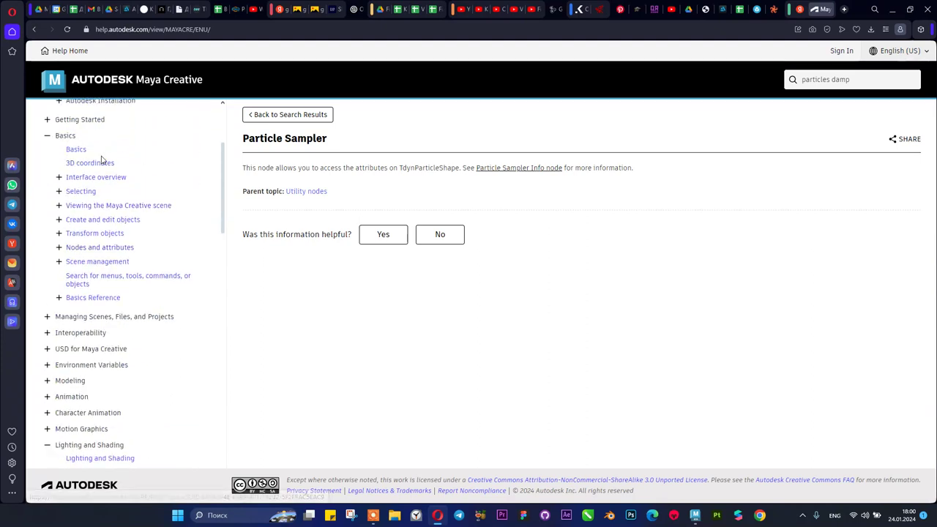
left_click(59, 206)
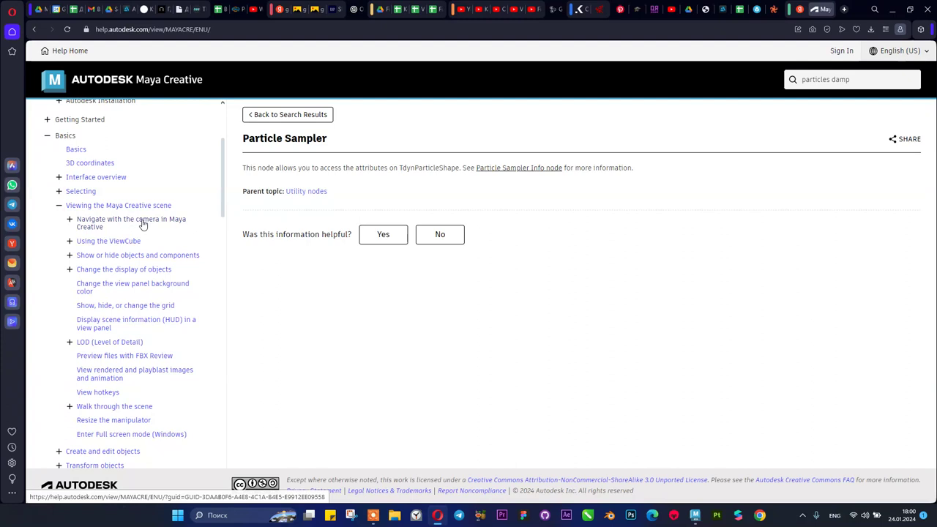
scroll(139, 223, "down", 4)
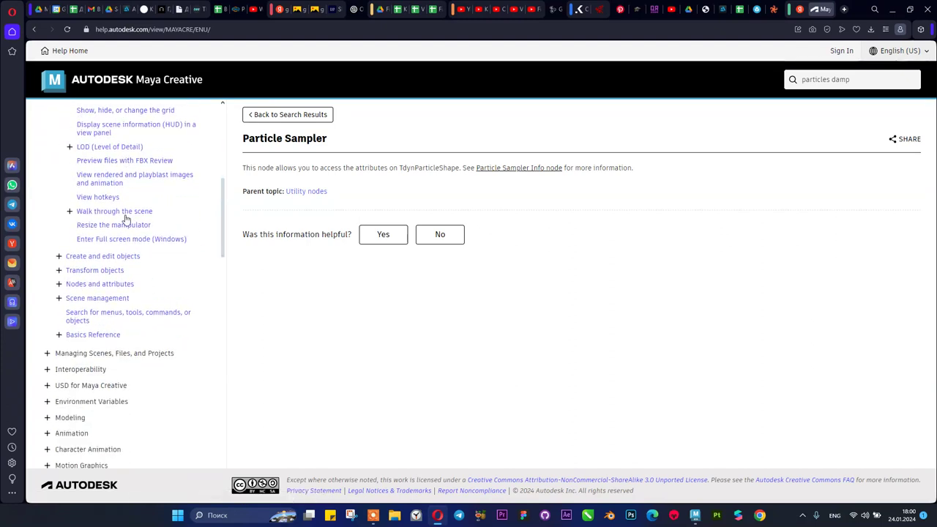
scroll(124, 224, "down", 2)
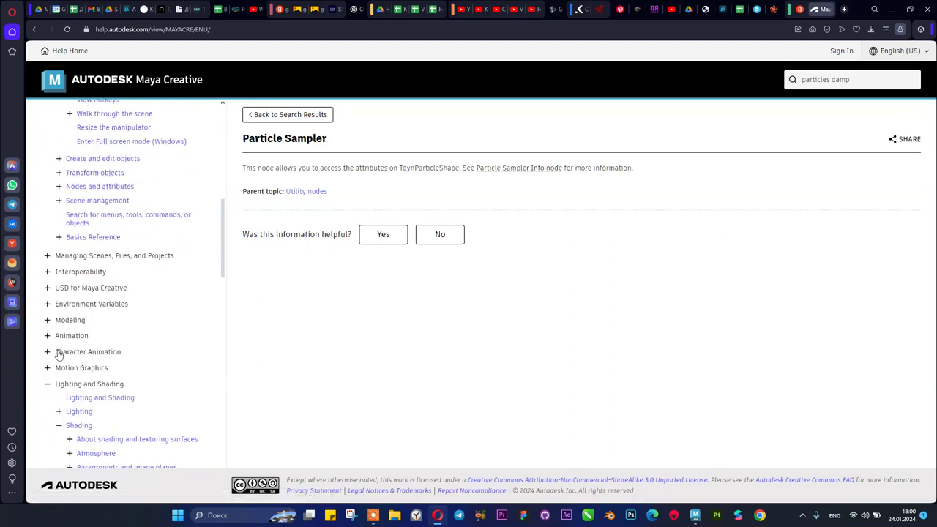
scroll(60, 344, "down", 2)
left_click(59, 329)
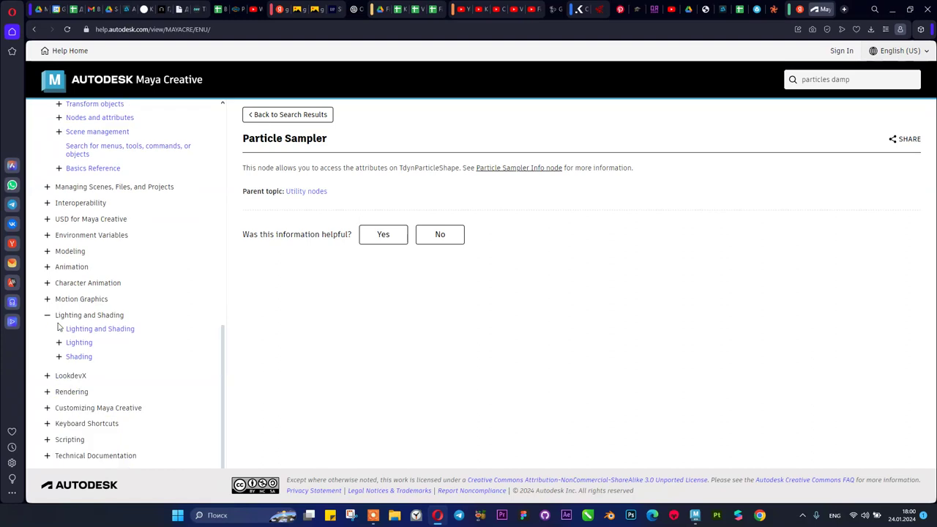
left_click(47, 376)
left_click(48, 375)
- Return to the Yandex results page and search the web for "particles damp"
left_click(802, 9)
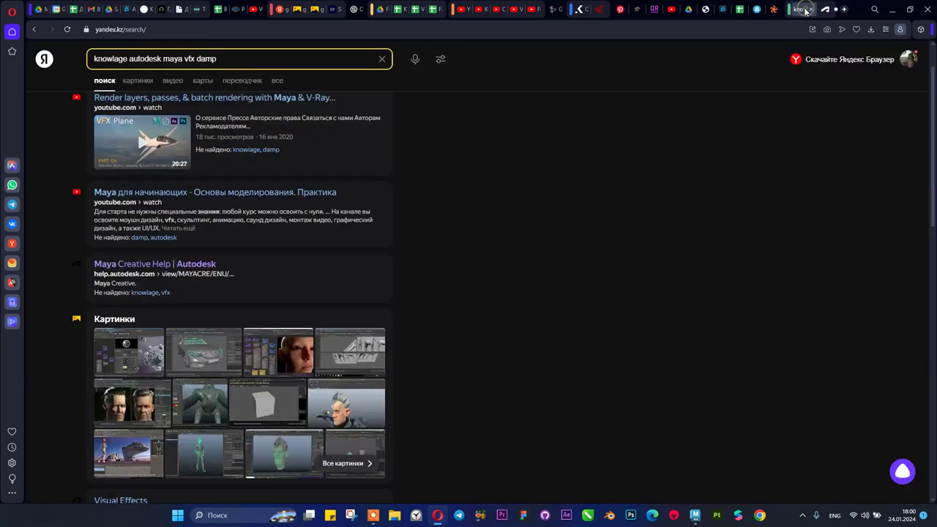
double_click(224, 60)
left_click(228, 58)
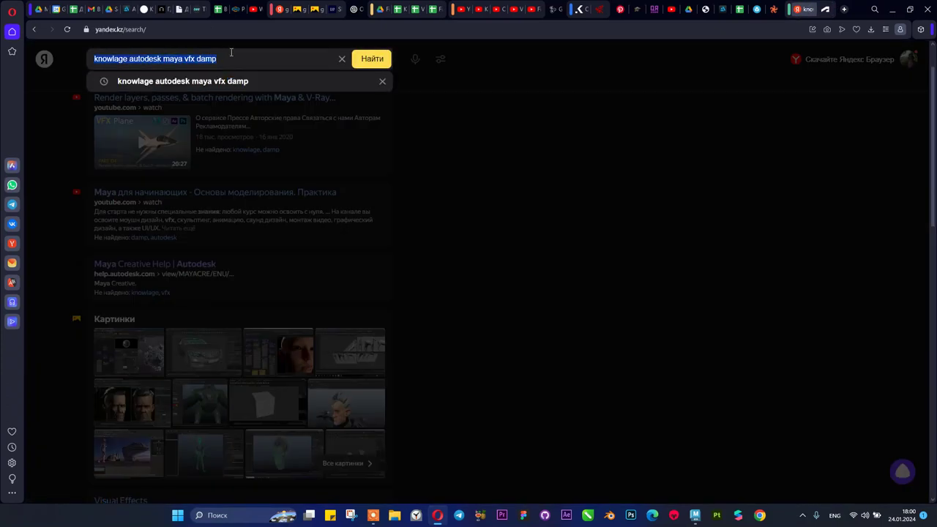
type("parc")
key("BackSpace")
key("BackSpace")
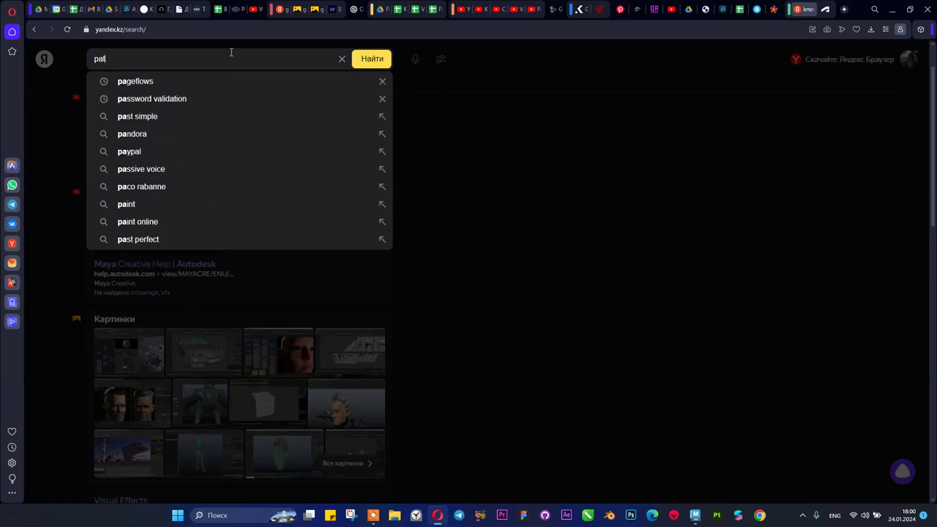
type("rticles damp")
key("Return")
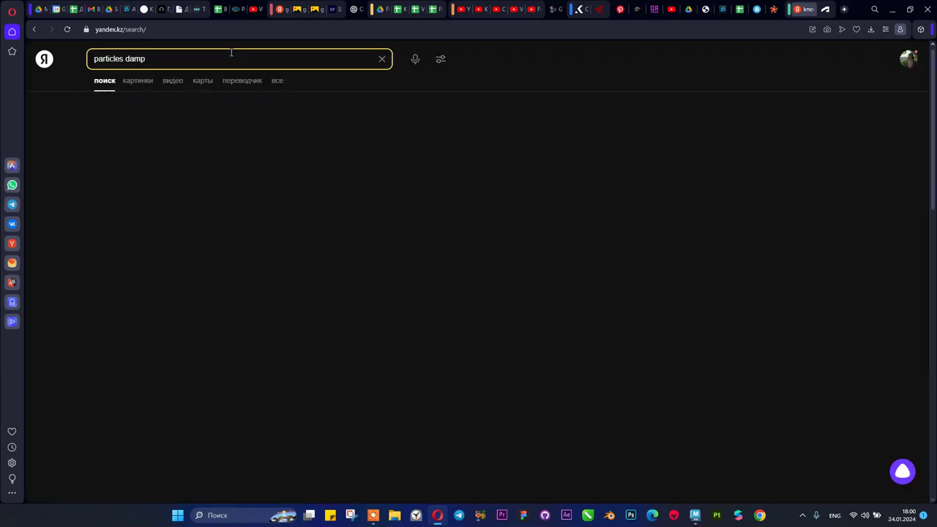
- Refine the web search to "particles damp maya" and open the Maya Help nParticle Dynamic Properties result in a new tab
left_click(176, 52)
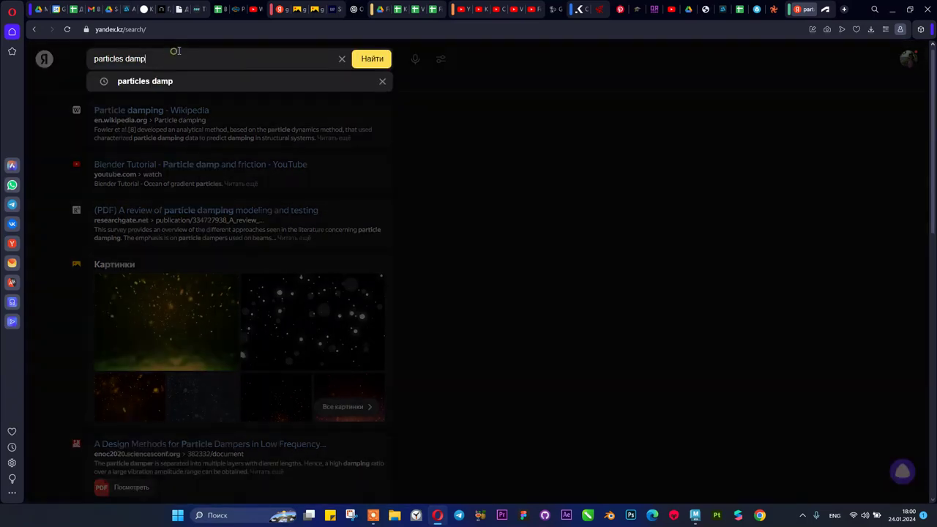
type("maya")
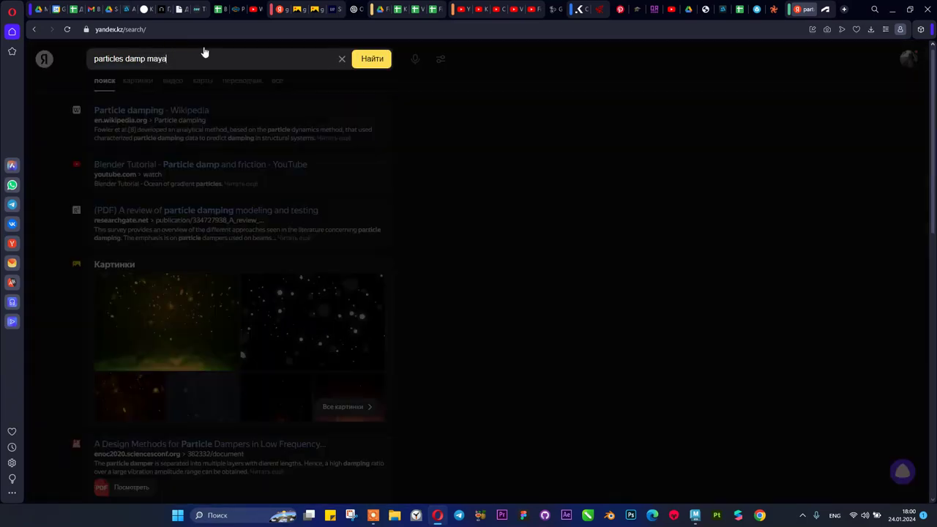
key("Return")
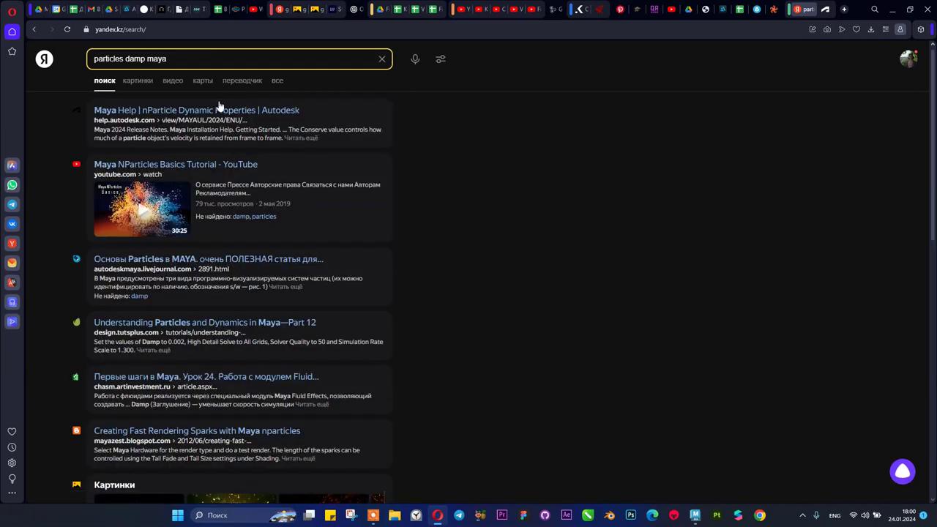
right_click(220, 107)
left_click(241, 117)
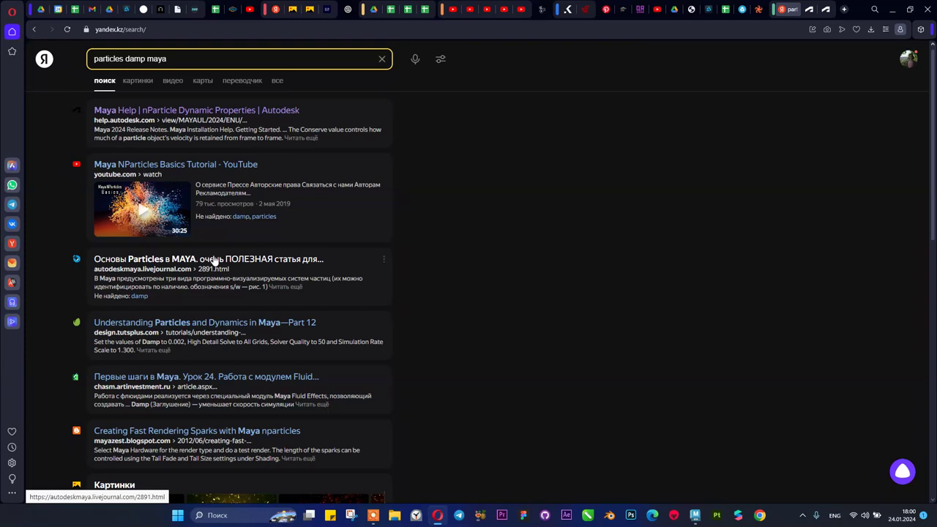
- Look through the remaining web results for other pages on particle damping in Maya
scroll(213, 260, "down", 3)
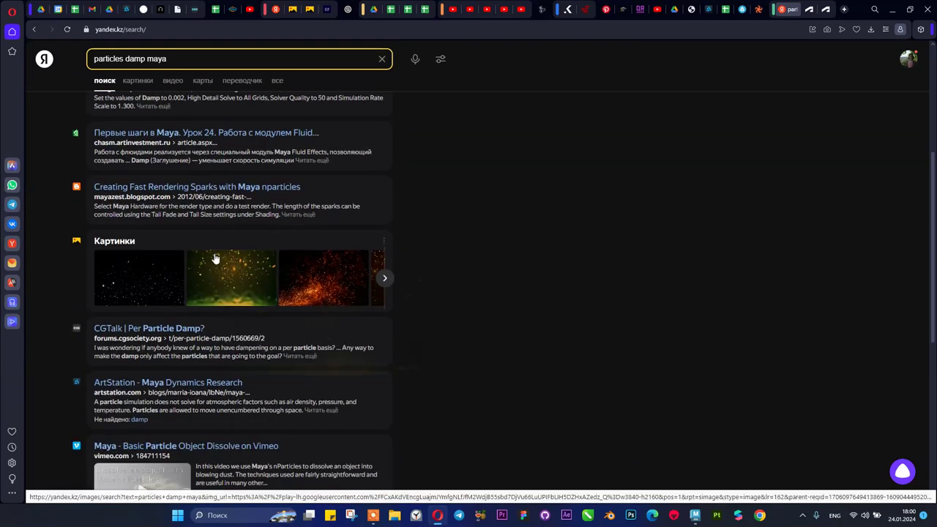
scroll(216, 259, "down", 2)
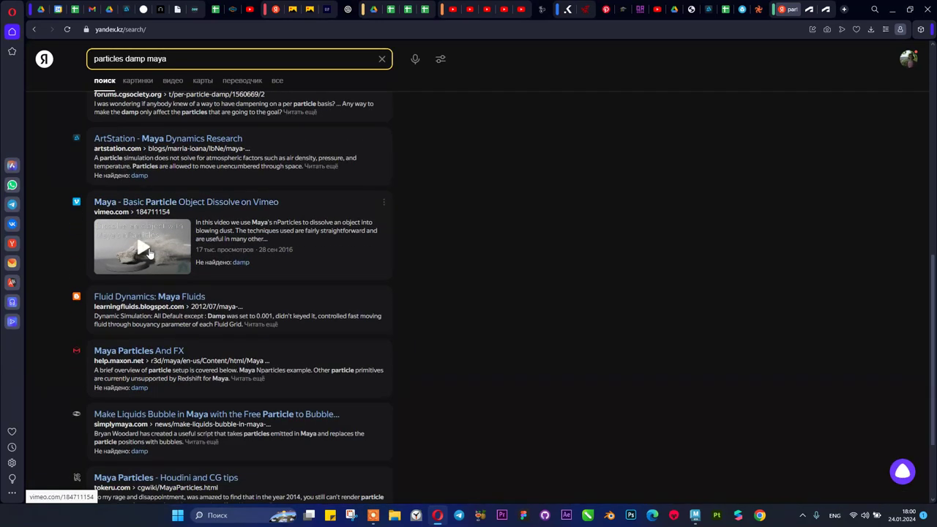
scroll(278, 272, "down", 3)
- Display the nParticle Dynamic Properties article and read its Conserve, Drag, Damp and Mass sections
left_click(818, 8)
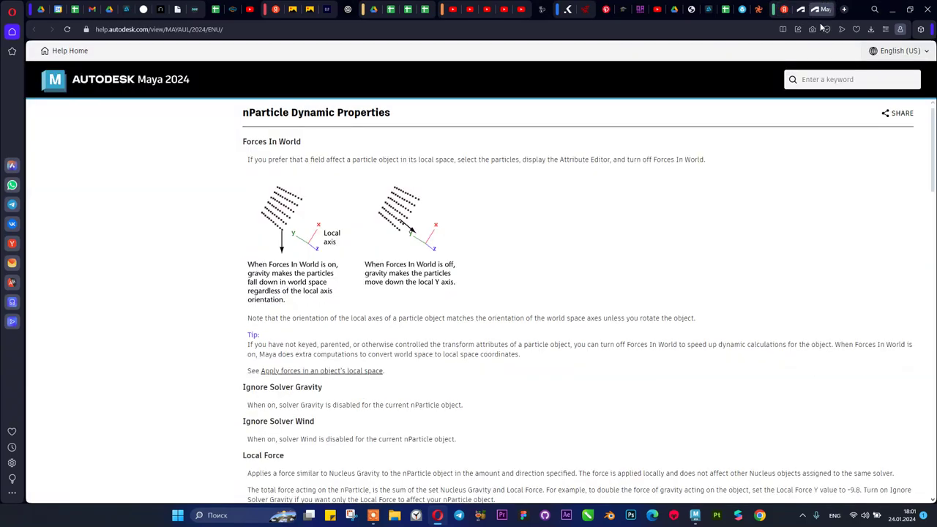
scroll(364, 245, "down", 2)
scroll(365, 245, "down", 5)
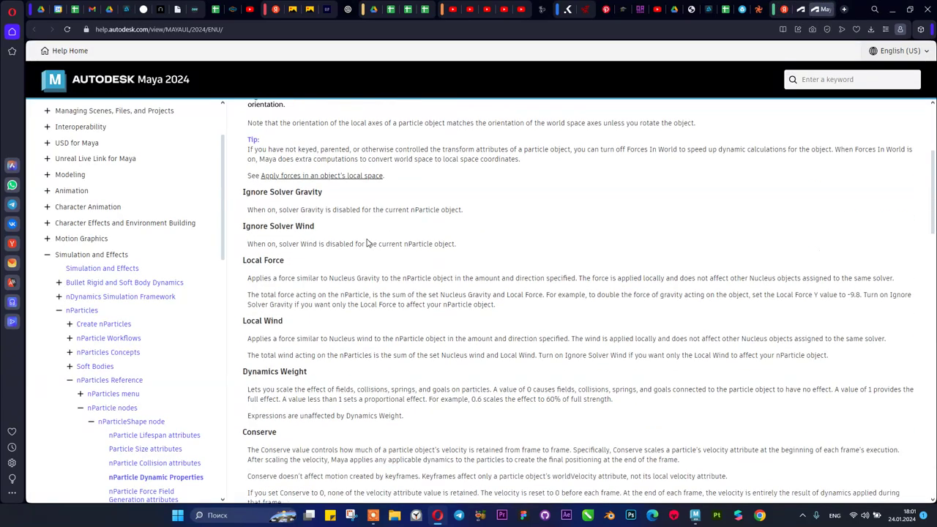
scroll(368, 239, "down", 4)
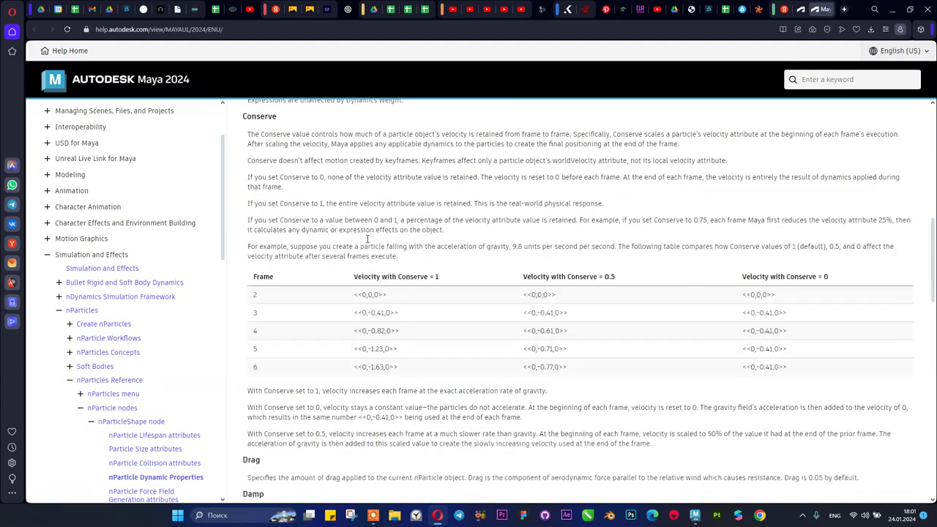
scroll(367, 241, "down", 2)
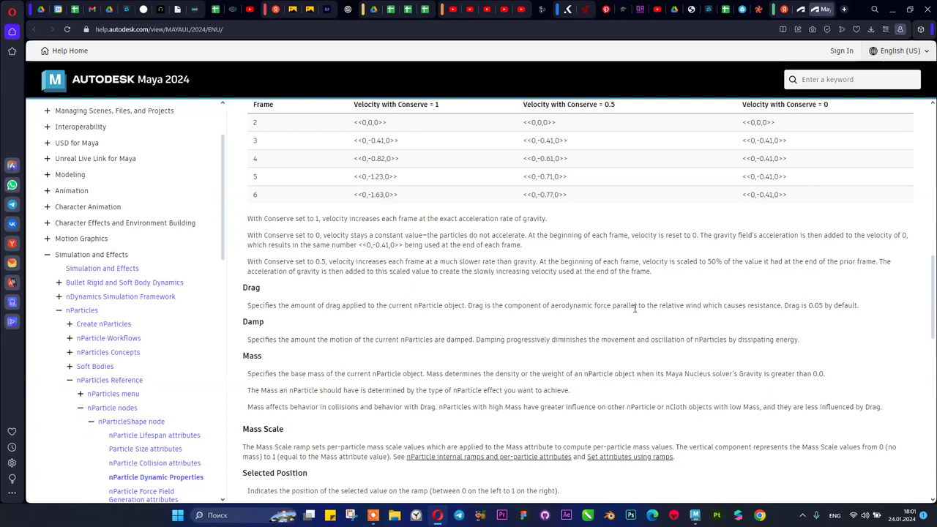
scroll(638, 303, "down", 1)
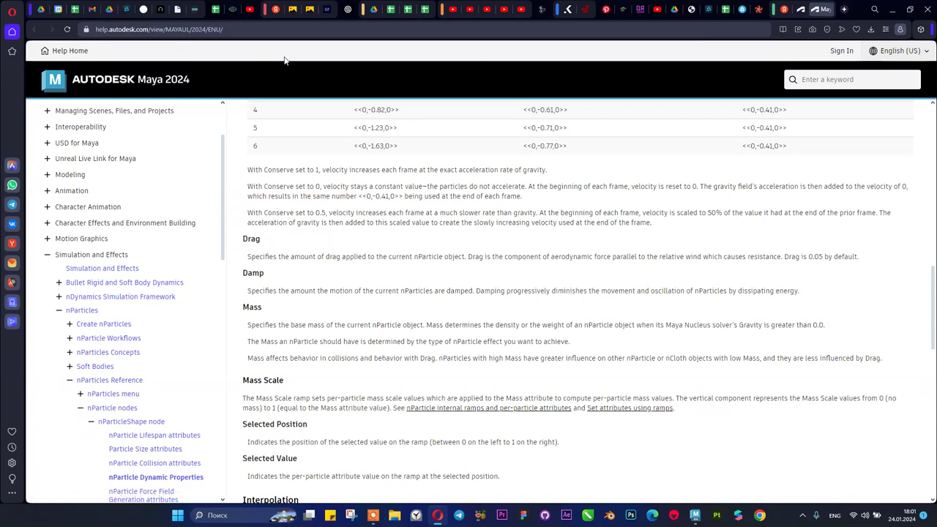
scroll(272, 168, "down", 1)
scroll(273, 168, "down", 3)
scroll(159, 314, "down", 7)
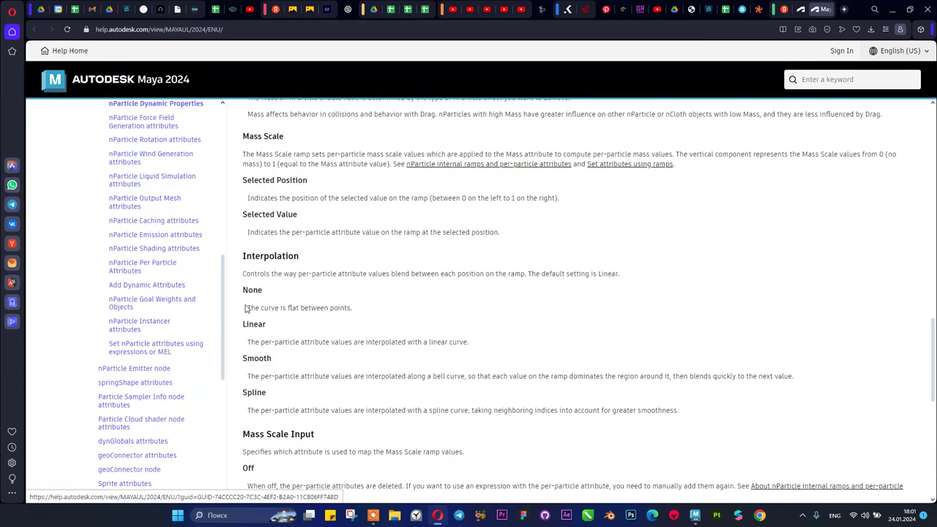
- Switch back to Maya and play the snow simulation from the first frame, stopping it after watching the particles
key("alt+Tab")
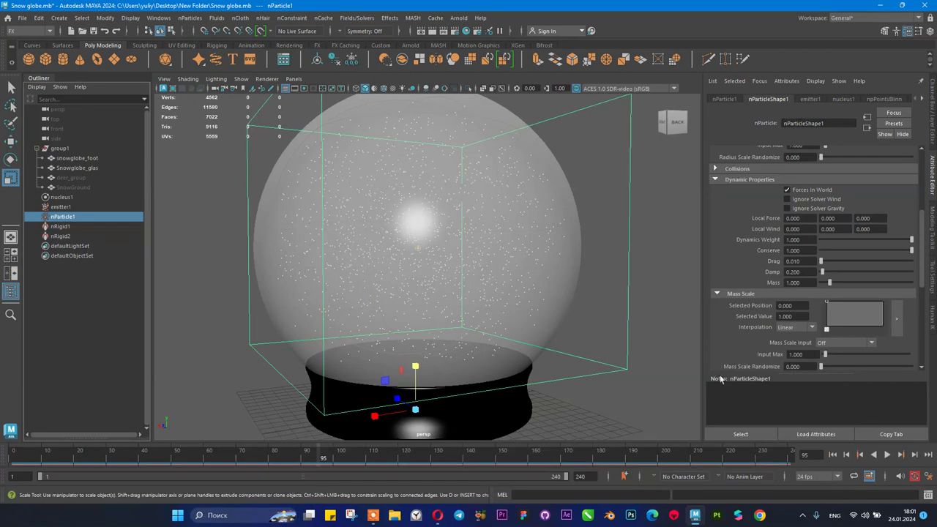
left_click(832, 454)
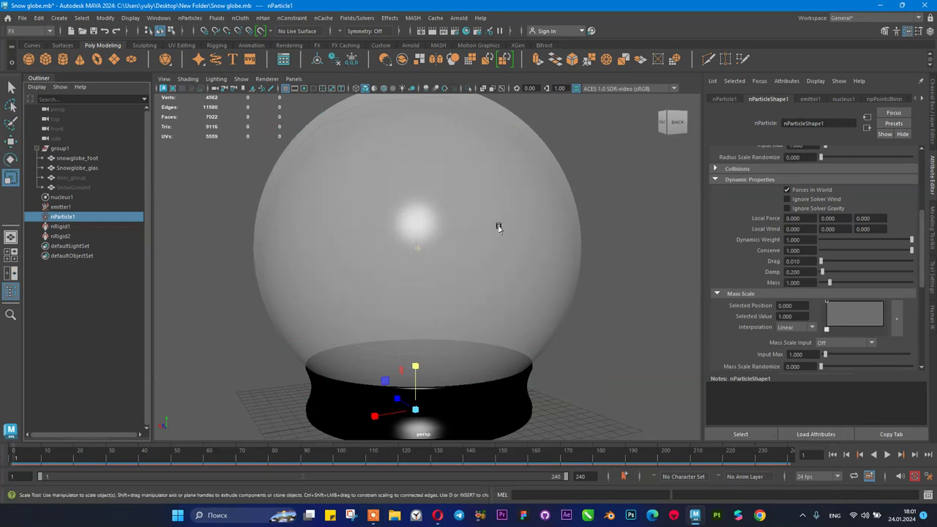
scroll(500, 228, "down", 3)
key("alt+v")
scroll(421, 228, "up", 3)
scroll(432, 261, "down", 2)
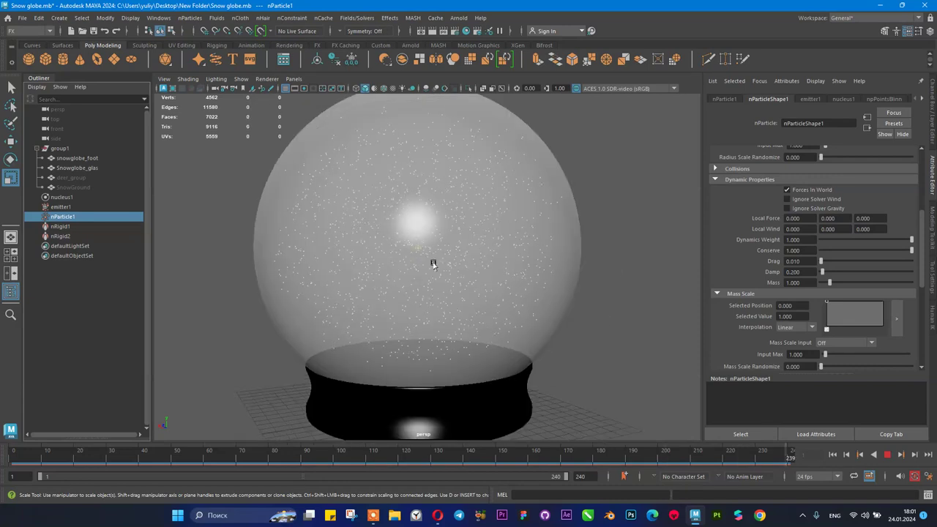
left_click(887, 454)
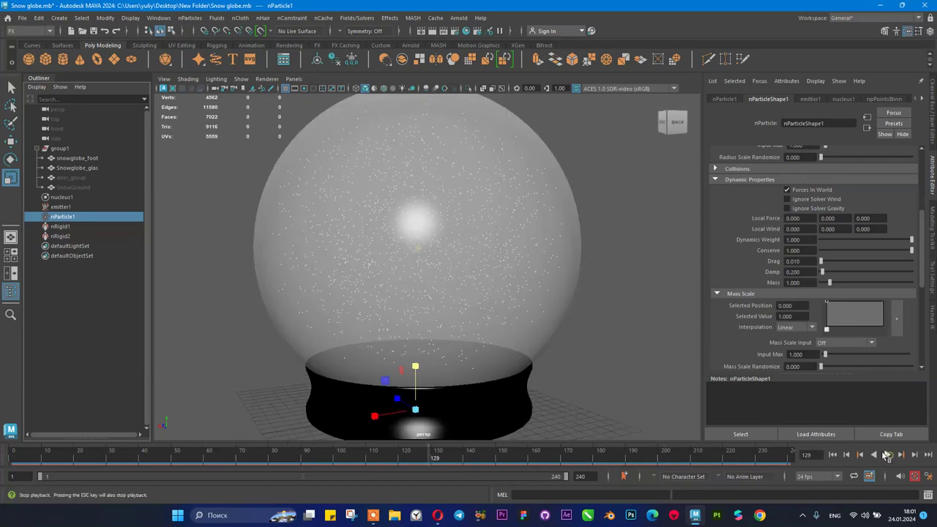
- Set the Lifespan of nParticle1 to 3 and play the snow simulation from the first frame
left_click(83, 207)
left_click(64, 217)
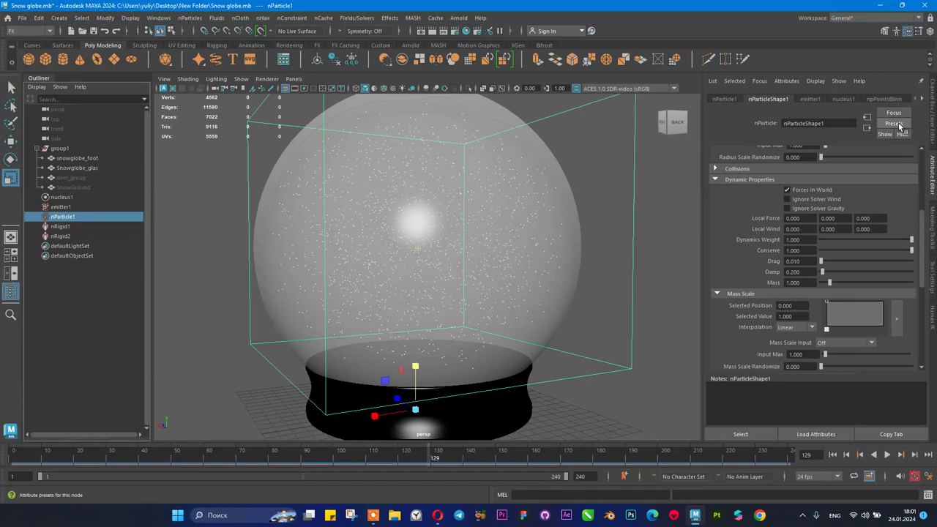
scroll(771, 218, "up", 5)
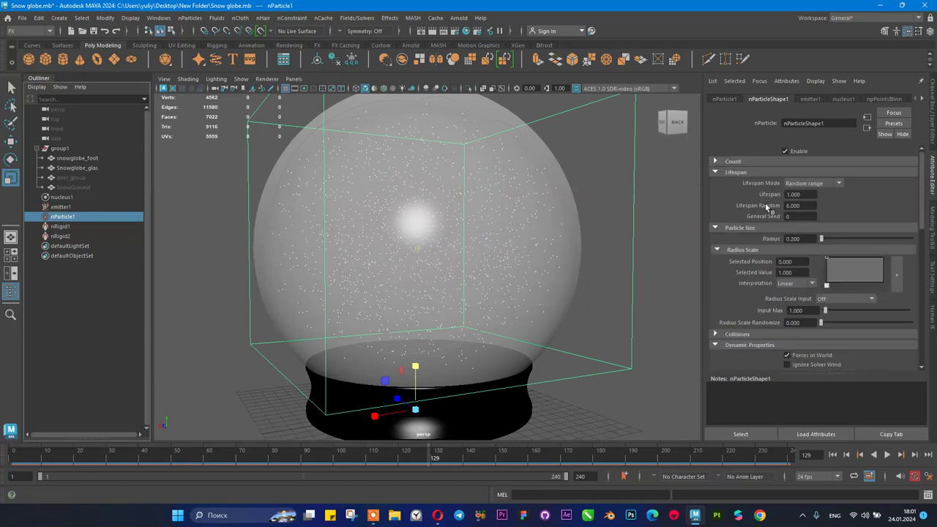
left_click(807, 195)
type("3")
key("Return")
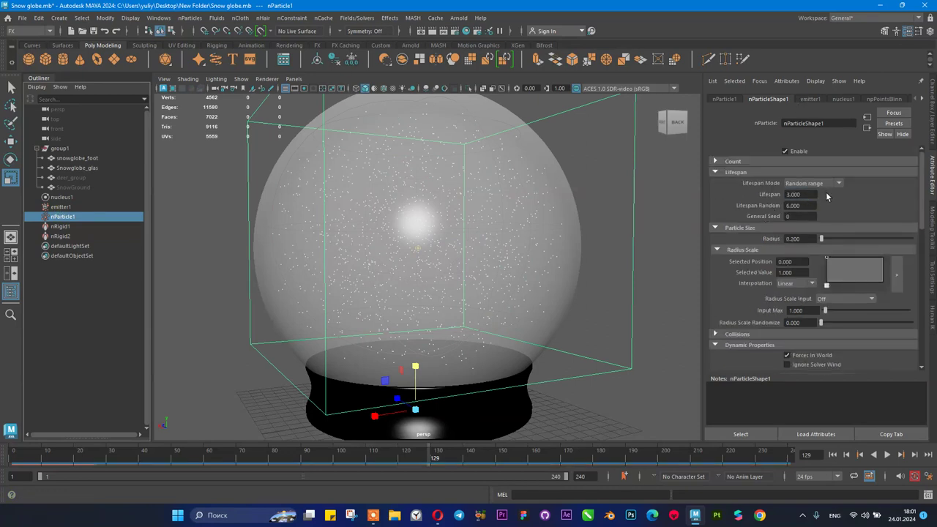
left_click(832, 455)
left_click(888, 454)
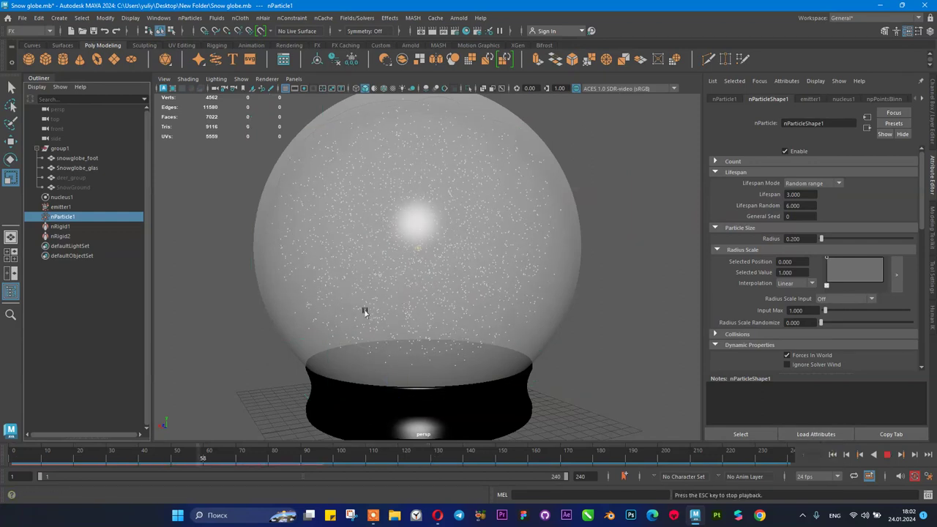
key("Escape")
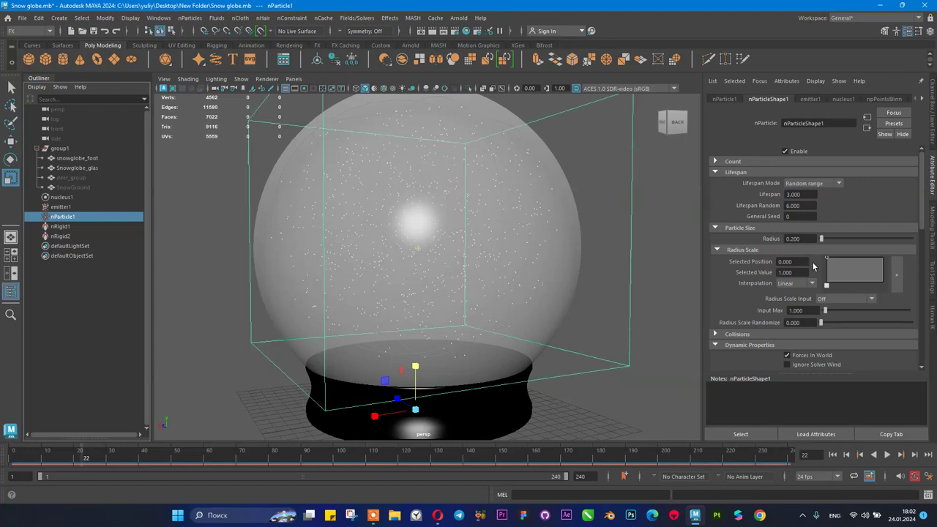
- Enable Self Collide in the nParticle's collision settings and replay the simulation from the start
scroll(819, 265, "down", 2)
left_click(755, 304)
scroll(761, 300, "down", 2)
left_click(793, 295)
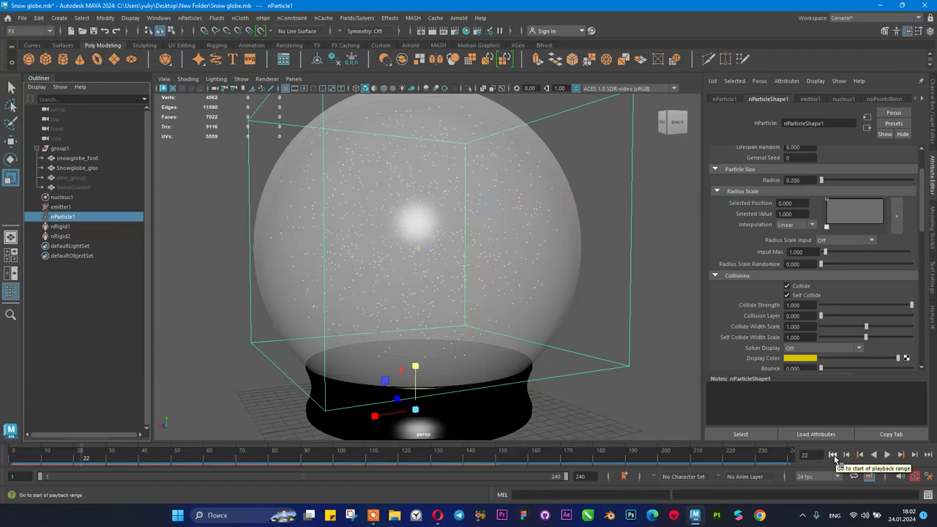
scroll(820, 332, "down", 2)
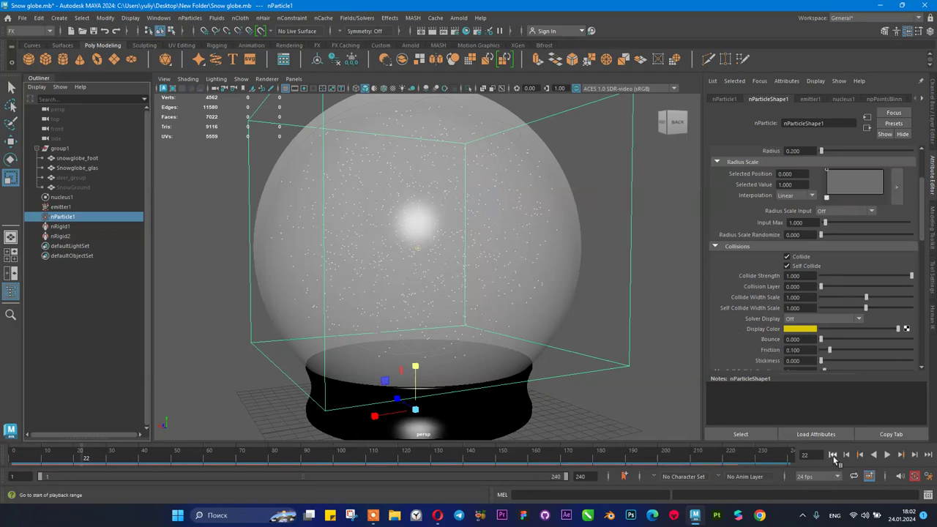
left_click(833, 454)
left_click(887, 454)
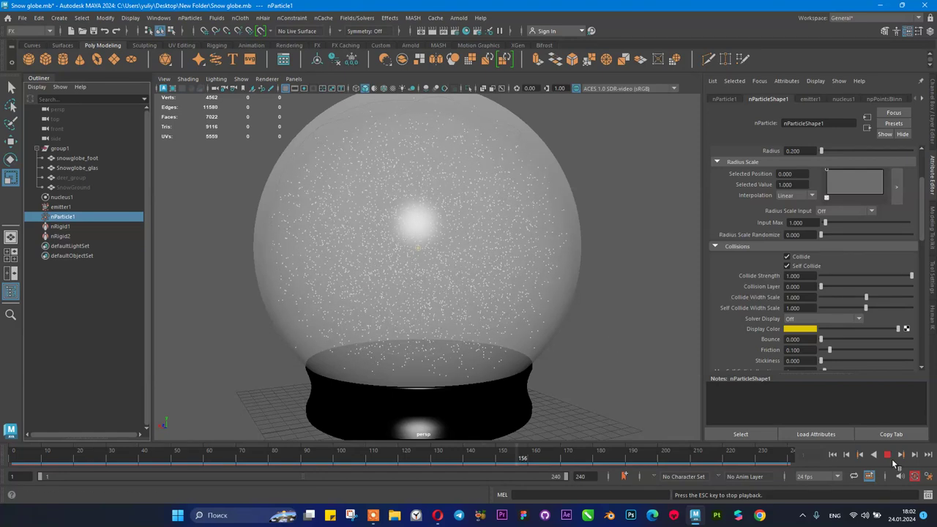
scroll(830, 191, "up", 3)
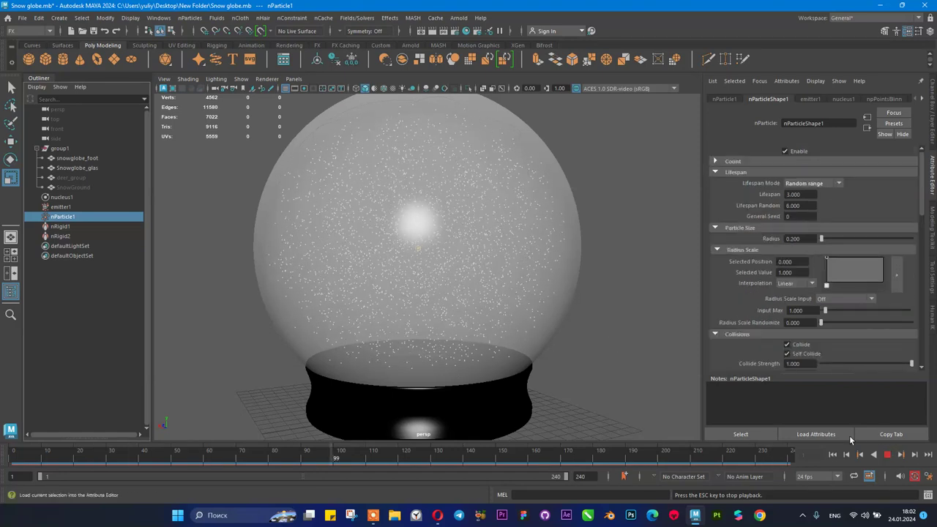
key("Escape")
- Set the particle Lifespan to 6 and Lifespan Random to 12, and play the simulation from the first frame
left_click(804, 194)
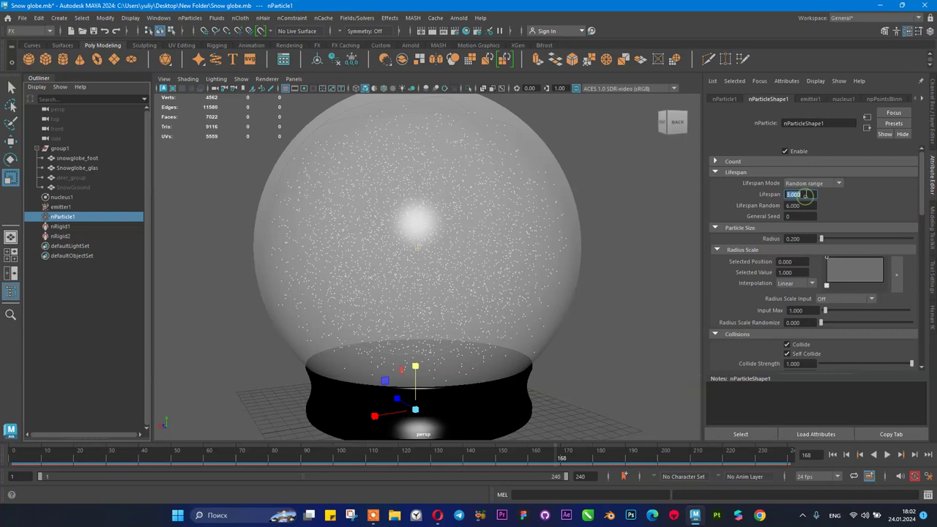
type("6")
key("Tab")
type("12")
key("Return")
left_click(833, 455)
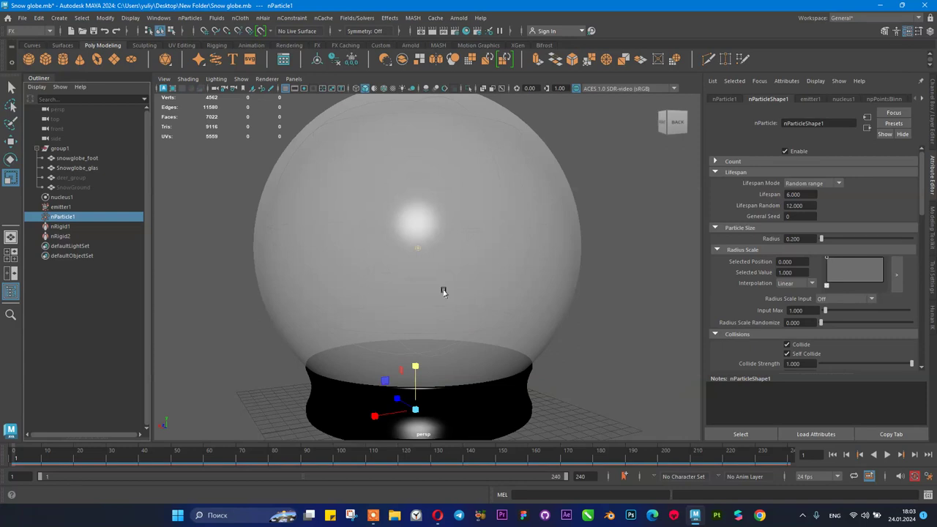
left_click(887, 454)
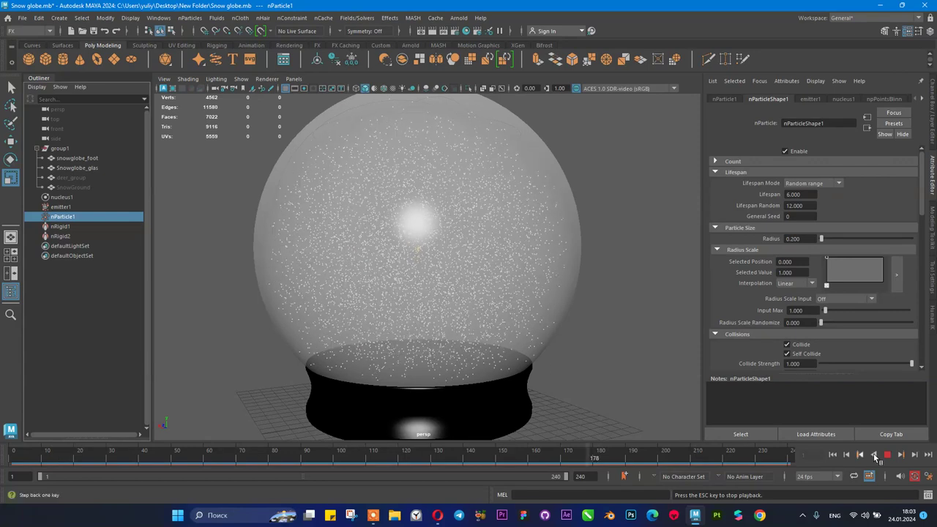
left_click(886, 454)
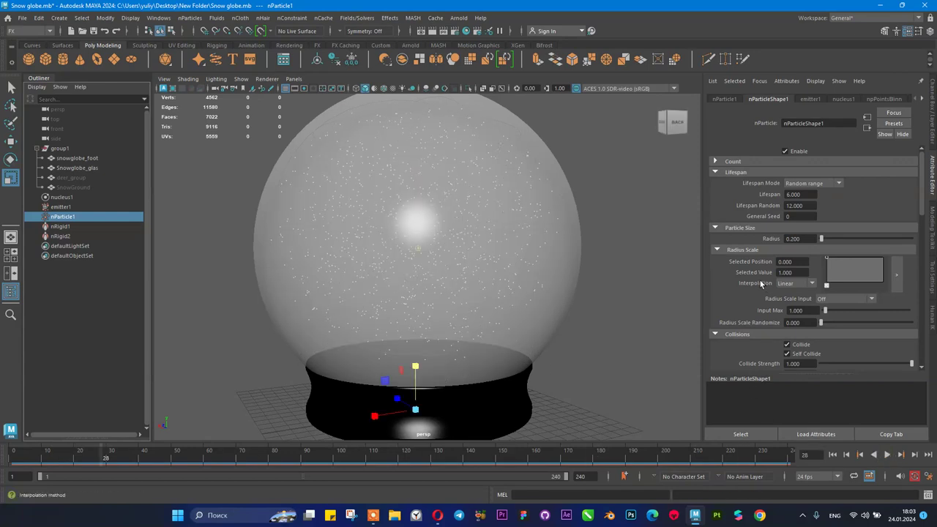
- View the globe from a lower angle and replay the simulation to watch the snow near the base
scroll(775, 271, "down", 2)
left_click_drag(607, 344, 586, 344, "alt")
left_click(832, 454)
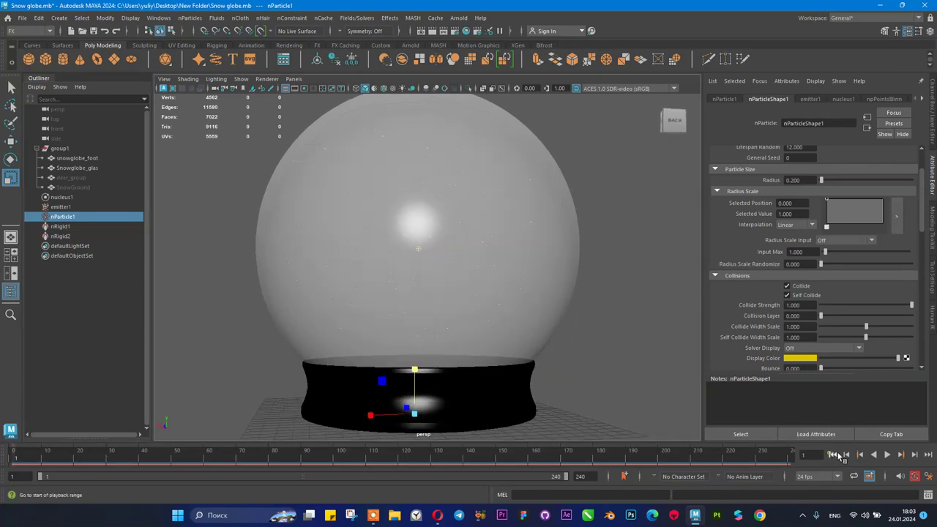
left_click(886, 455)
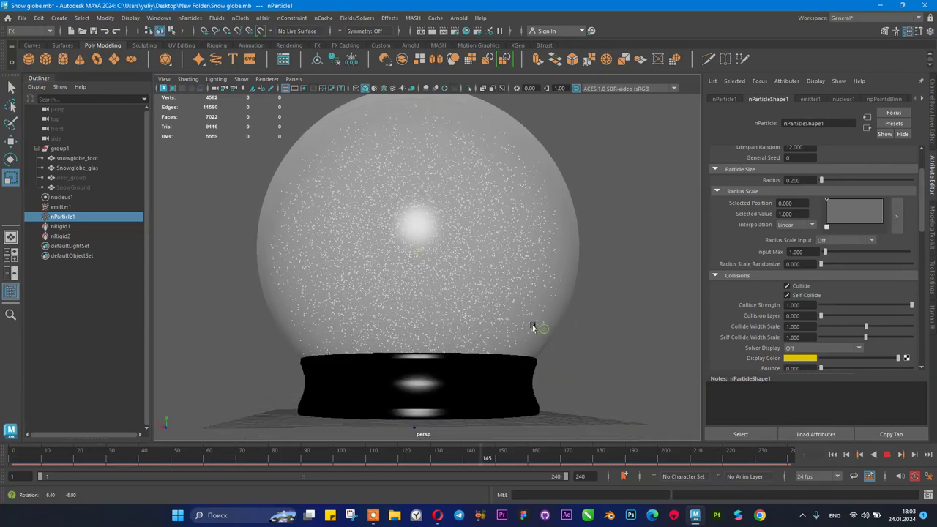
left_click(885, 455)
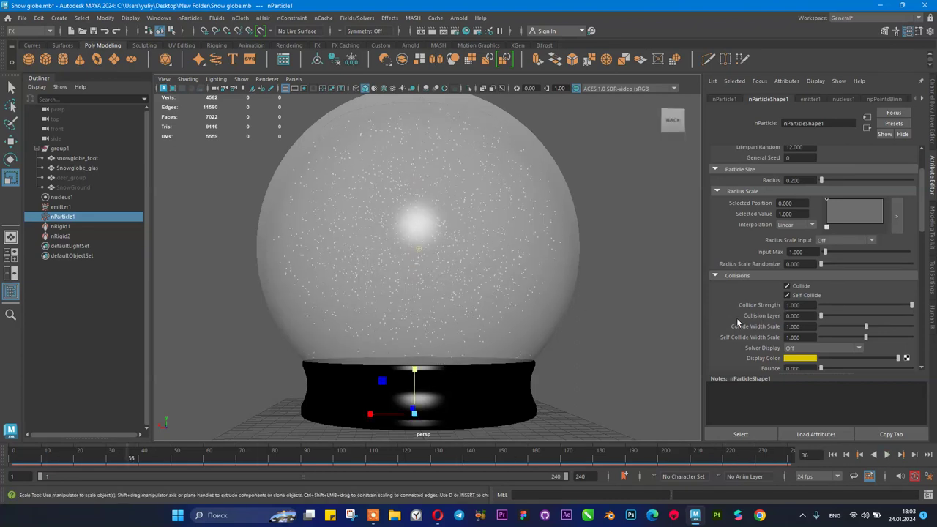
- Set the nParticle's Solver Display to Collision Thickness and look through its collision and dynamic attributes
scroll(743, 322, "down", 1)
left_click(792, 319)
left_click(802, 340)
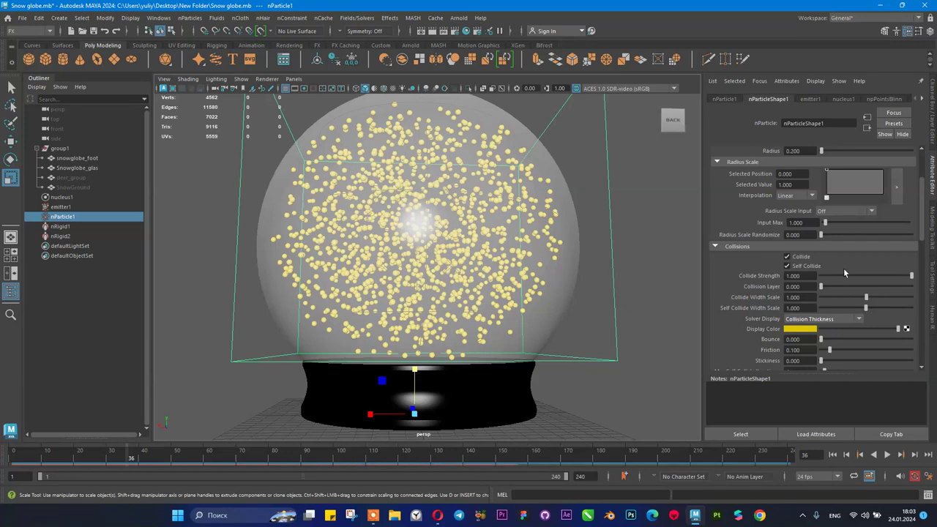
scroll(782, 258, "down", 10)
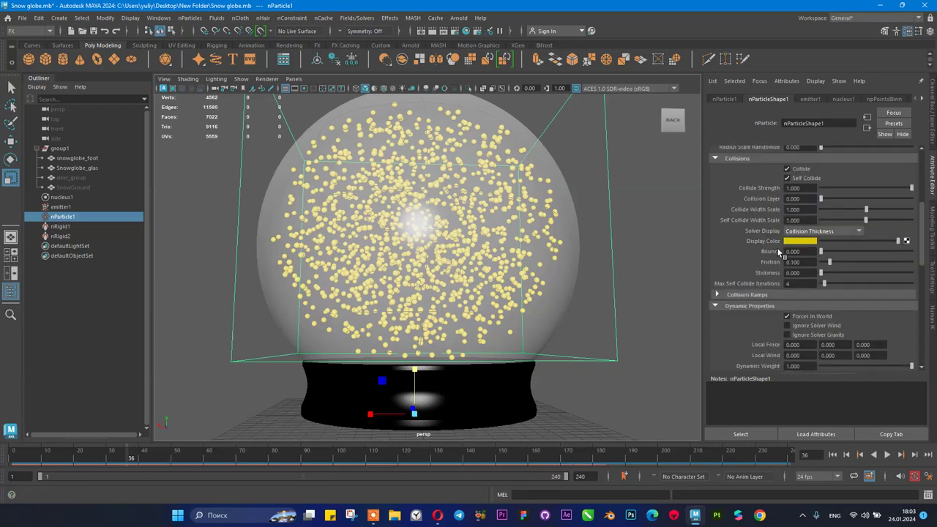
scroll(776, 245, "down", 1)
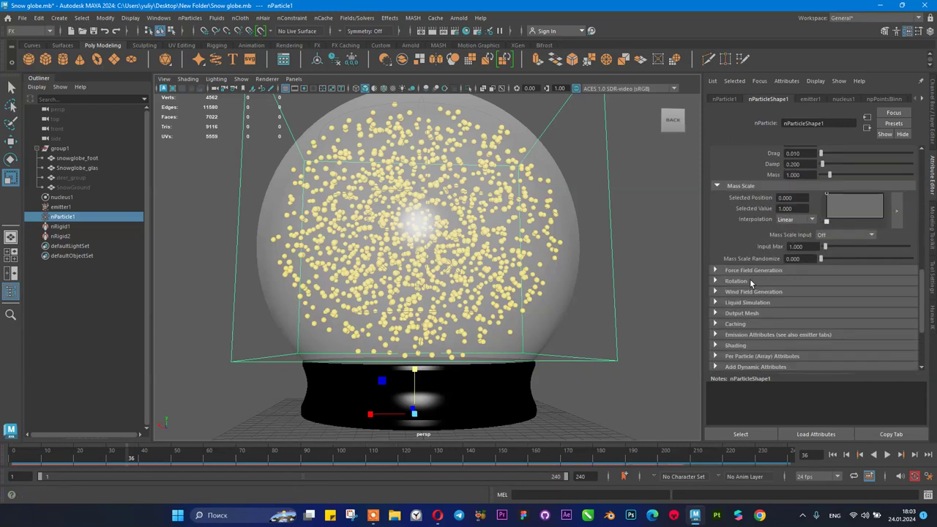
scroll(748, 308, "up", 10)
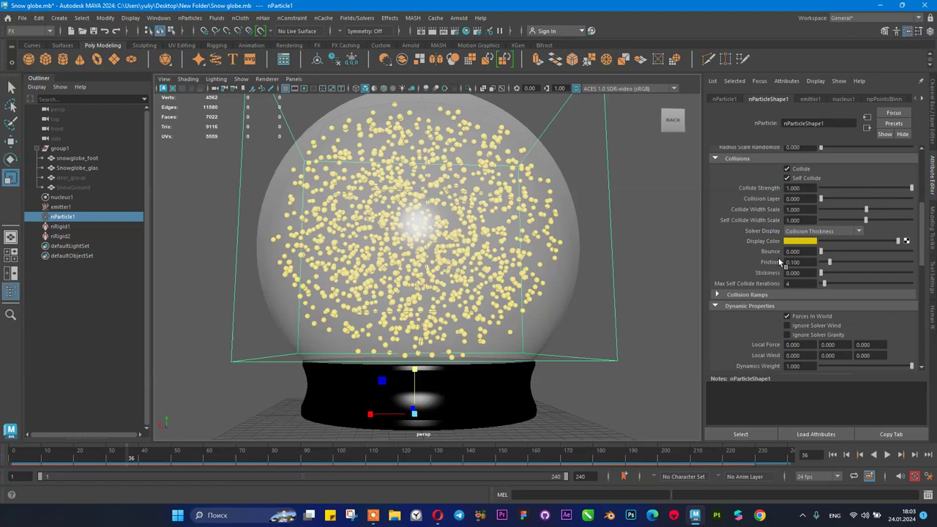
- Set the nParticle's Collide Width Scale to 0.5 and replay the simulation from the first frame
left_click(803, 211)
type("0.5")
key("Return")
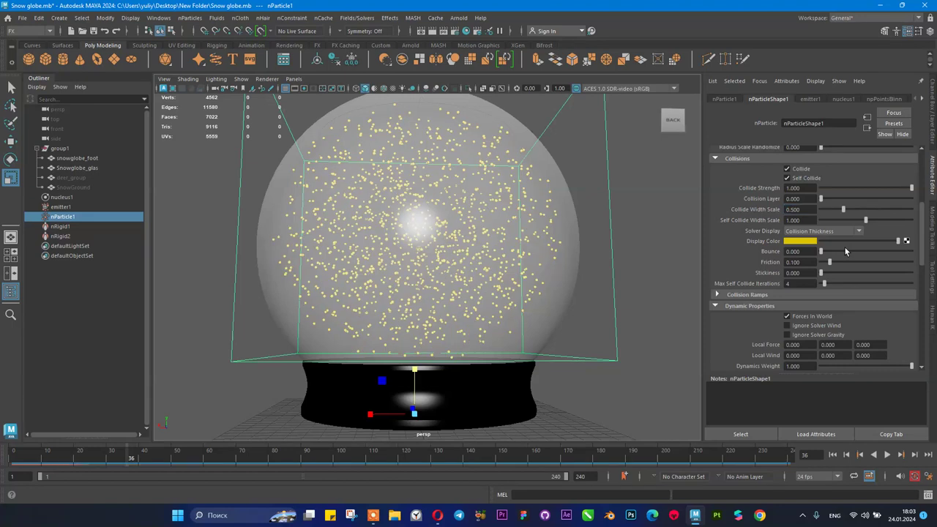
left_click(832, 454)
left_click(887, 455)
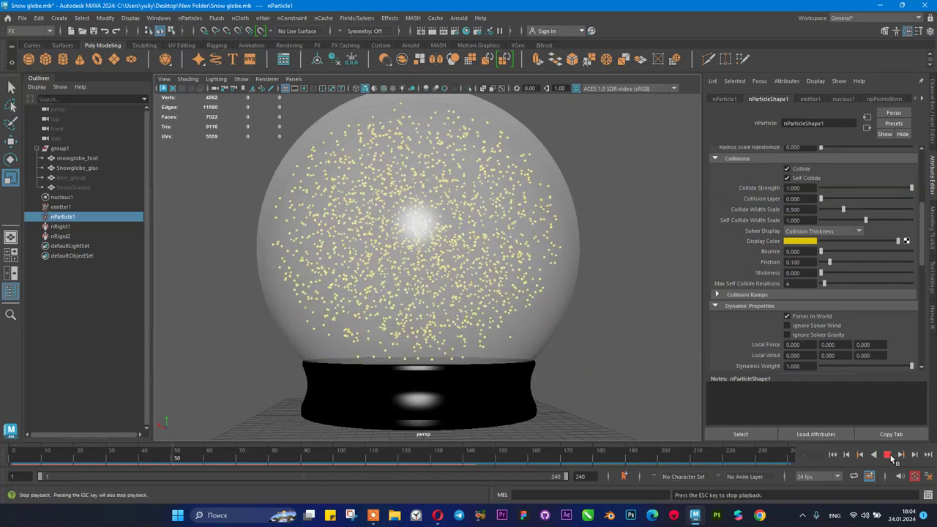
left_click(887, 454)
- Reduce the particle Radius to 0.1
scroll(862, 247, "up", 1)
scroll(863, 247, "up", 3)
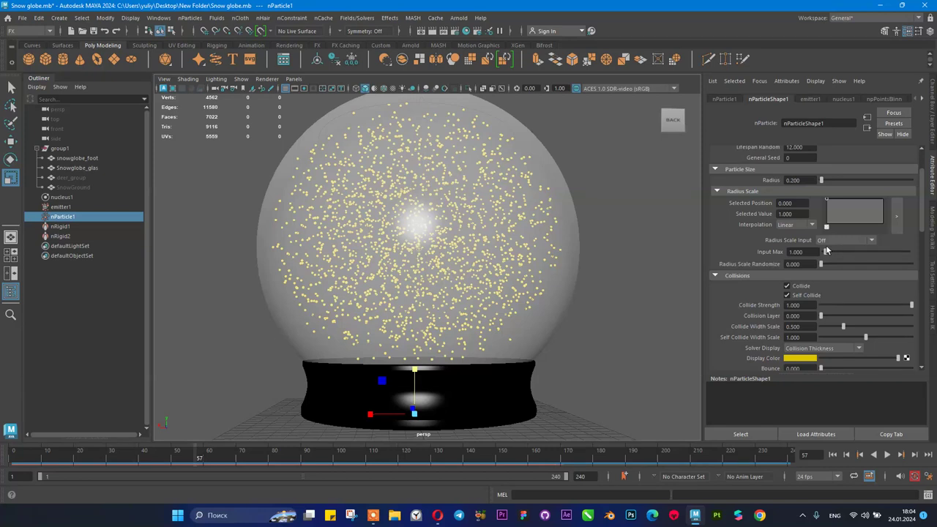
left_click(799, 180)
key("r")
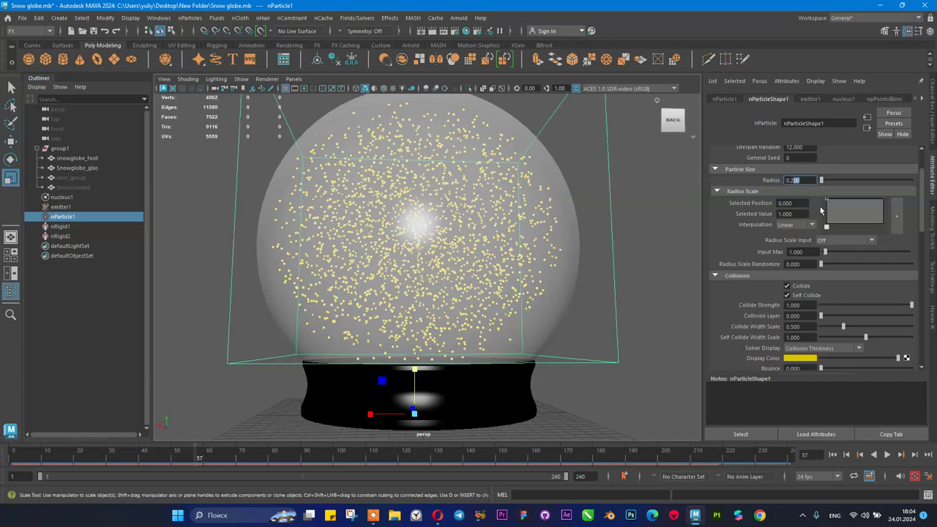
type("0.")
key("Return")
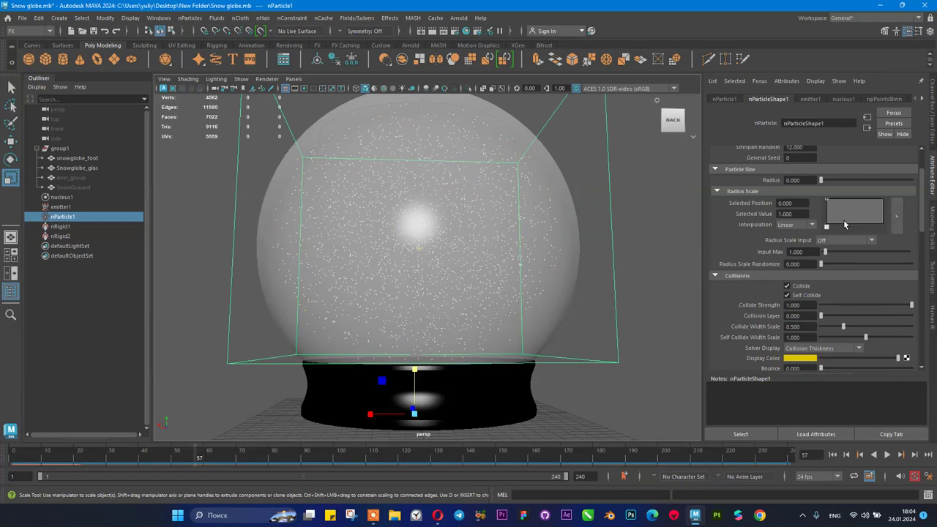
left_click(814, 182)
type("0.0")
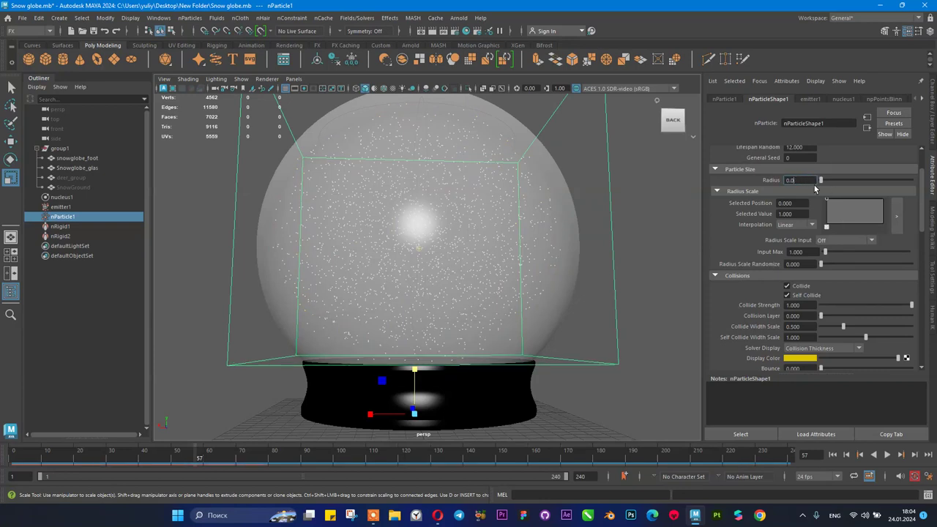
type("1")
key("Return")
- Play the simulation from the first frame twice, watching the particle collisions up close and from above the base
left_click(834, 454)
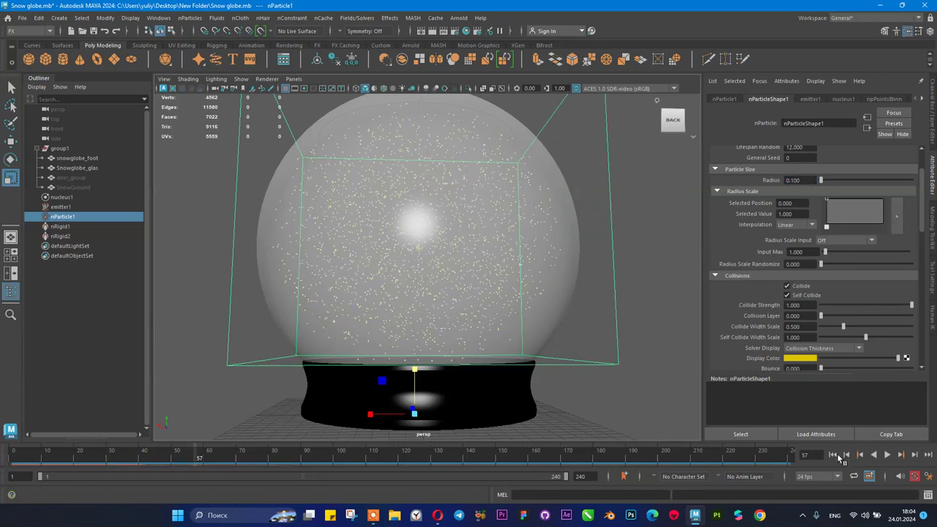
left_click(887, 454)
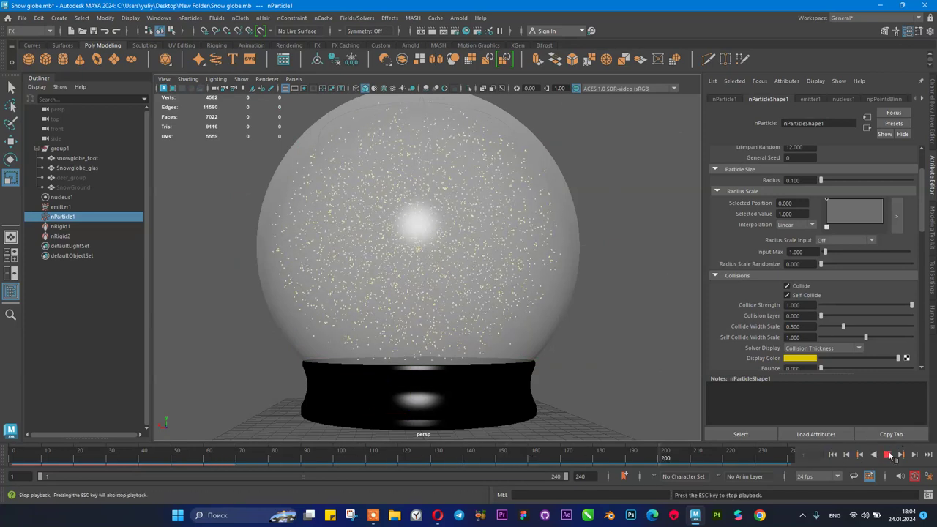
key("f")
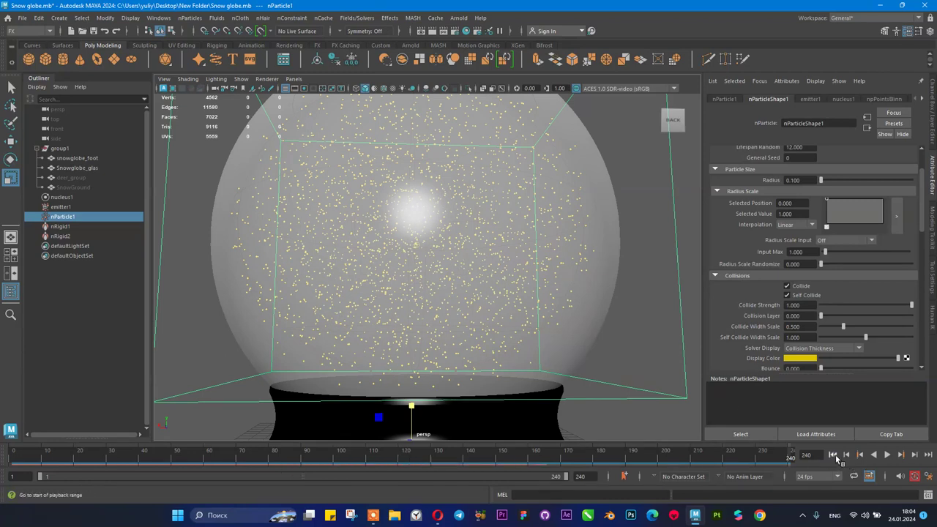
left_click(833, 455)
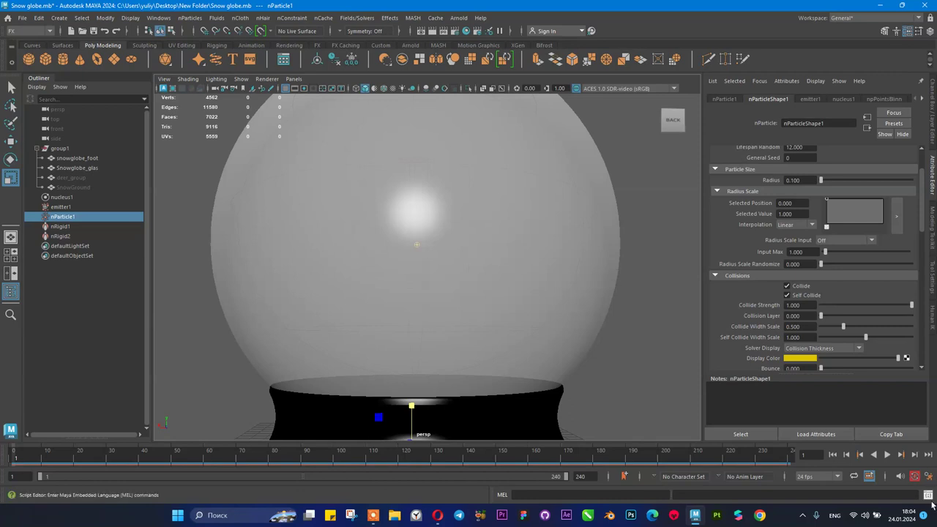
left_click(888, 455)
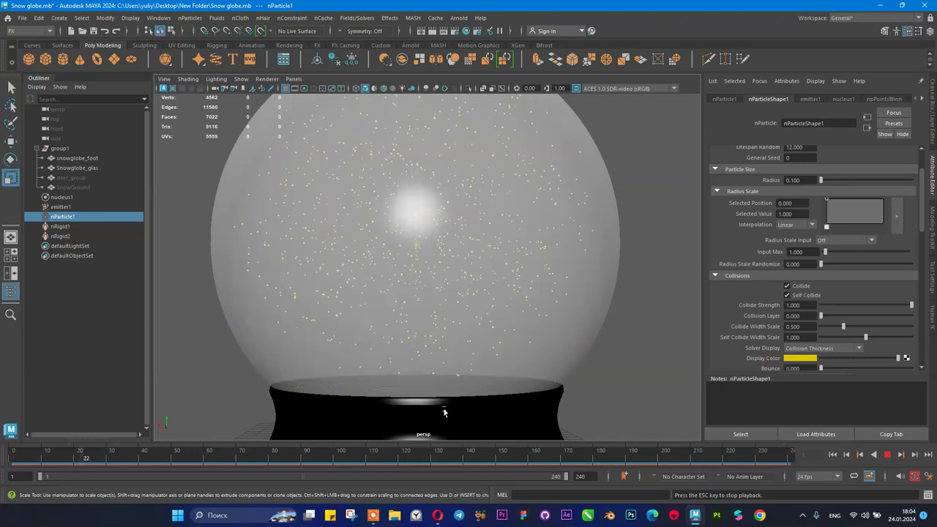
scroll(511, 386, "down", 3)
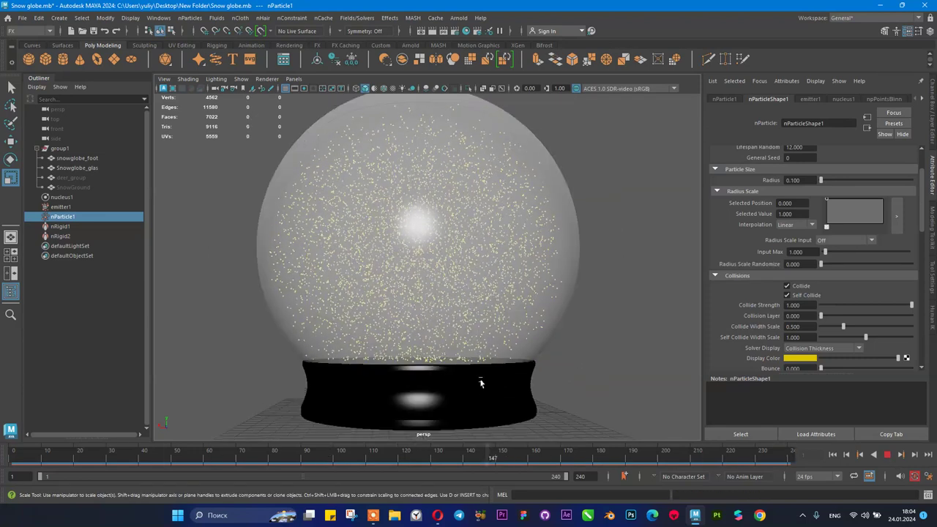
left_click_drag(478, 378, 502, 391, "alt")
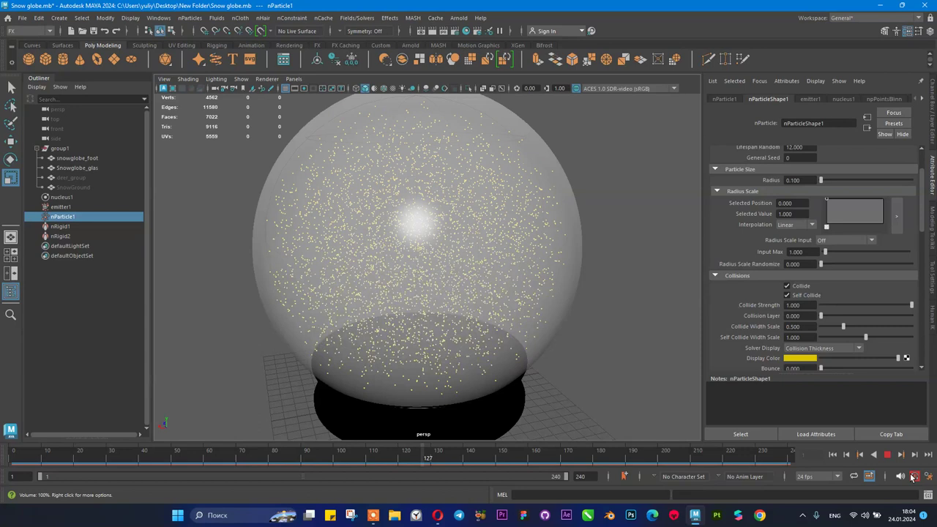
left_click(887, 455)
- Turn the nParticle's Solver Display off and bring its Shading attributes into view
left_click(816, 349)
left_click(809, 364)
scroll(838, 267, "down", 10)
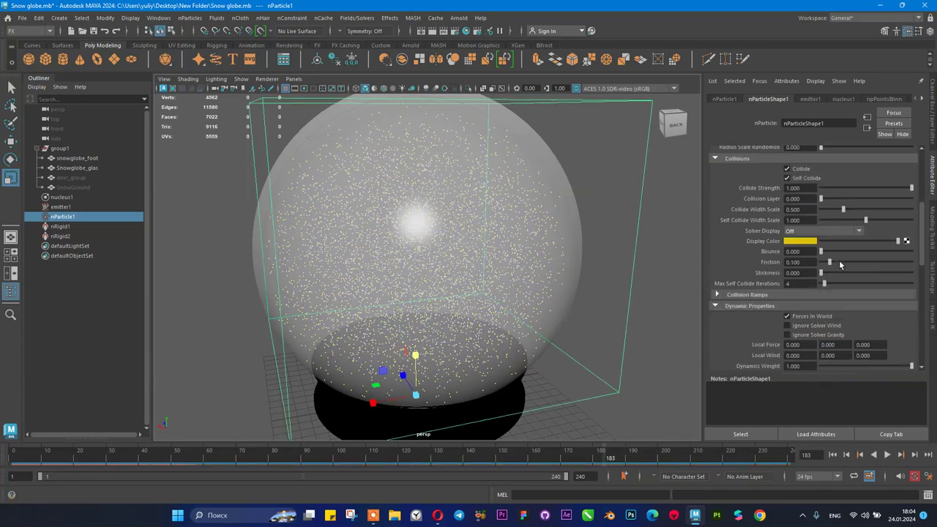
scroll(809, 268, "down", 5)
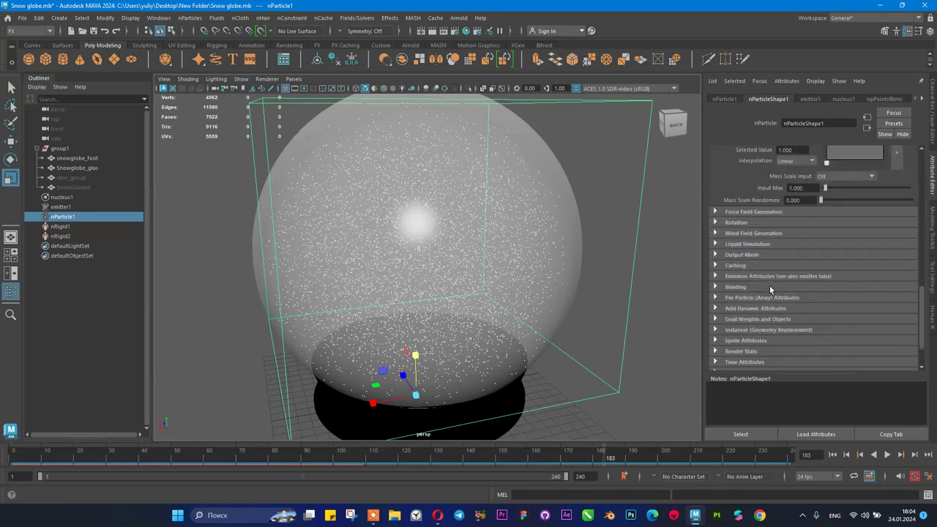
- Change the nParticle's Particle Render Type to Spheres and examine the particles inside the globe
left_click(740, 286)
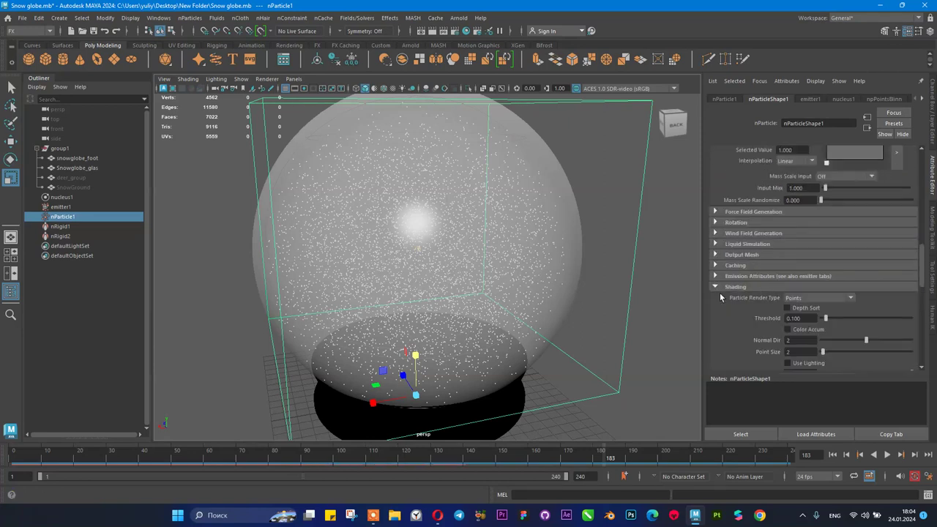
left_click(785, 297)
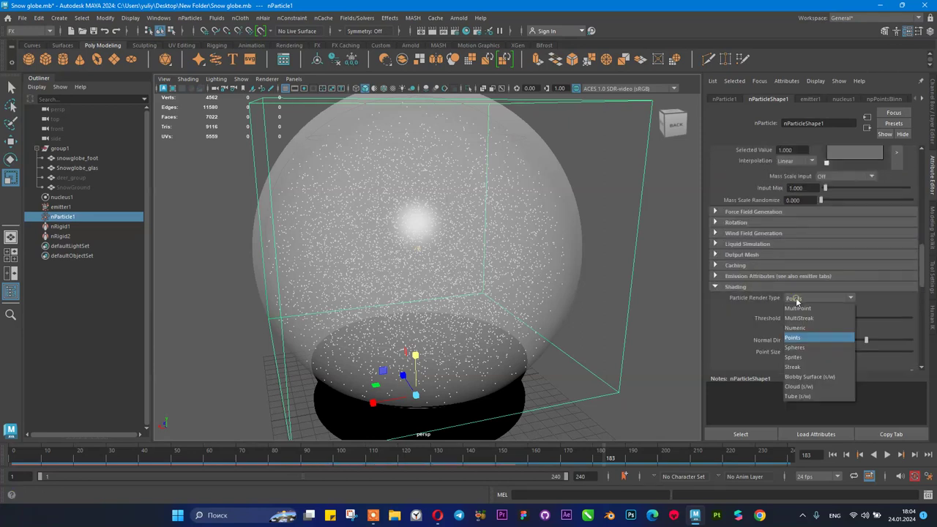
left_click(805, 348)
scroll(481, 276, "down", 2)
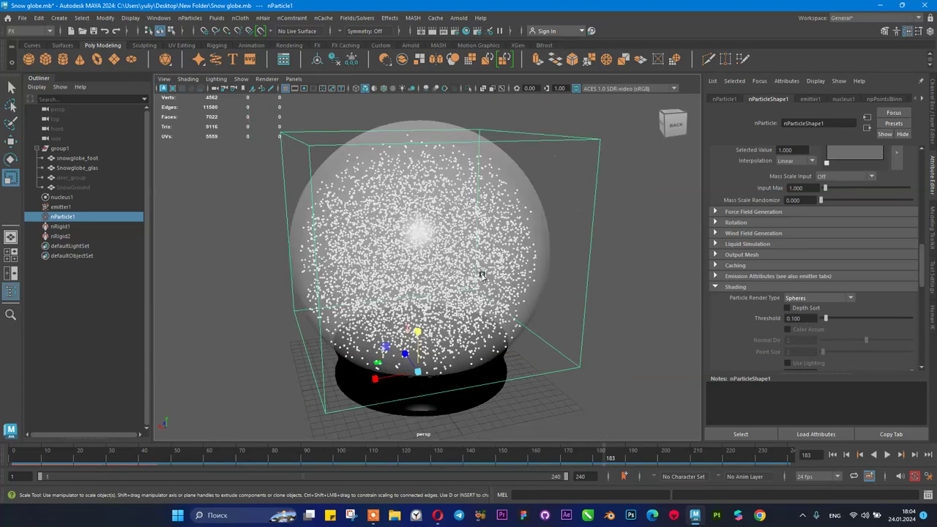
scroll(480, 271, "up", 4)
left_click_drag(479, 267, 477, 233, "alt")
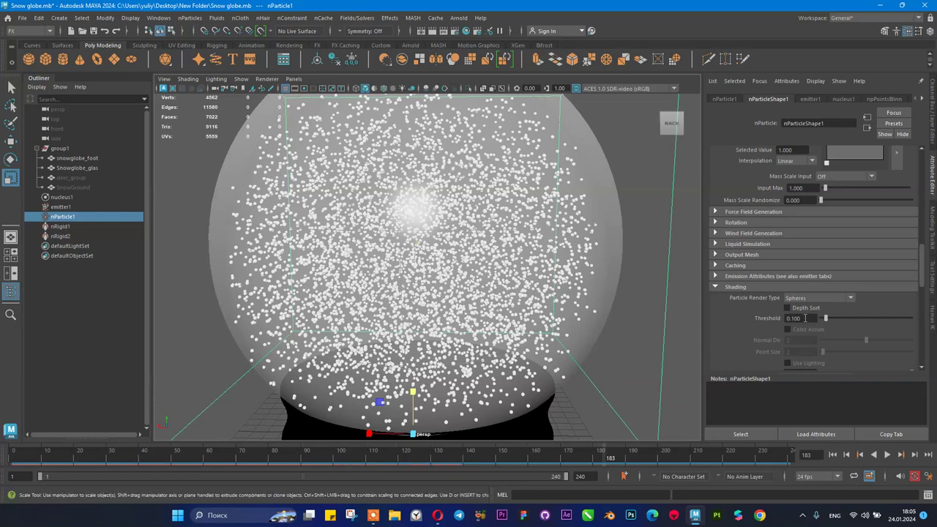
type("01")
key("Return")
key("ctrl+z")
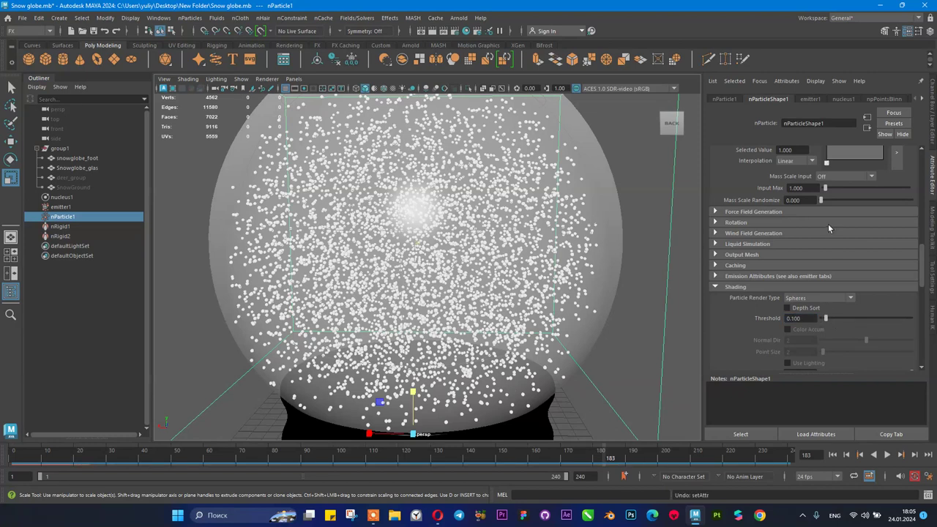
- Set the nParticle's Radius to 0.07
scroll(829, 232, "up", 10)
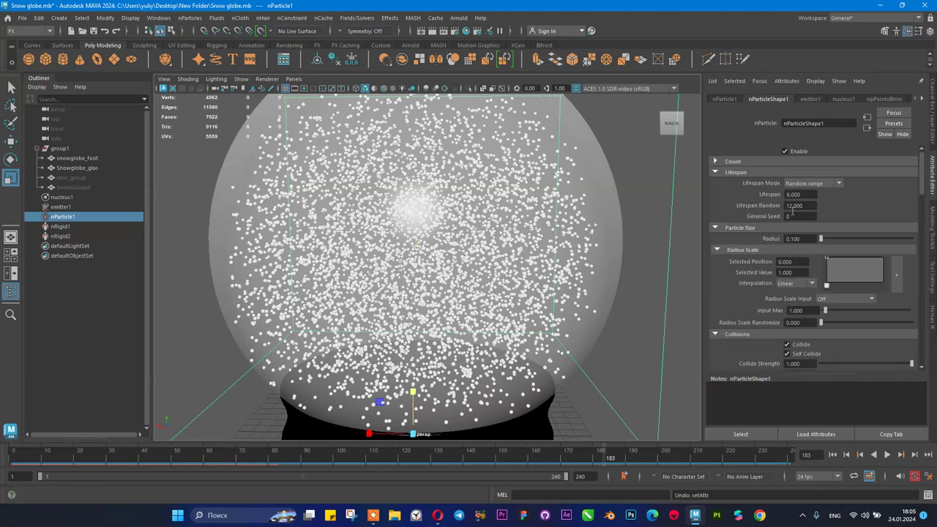
left_click(804, 238)
key("BackSpace")
key("BackSpace")
key("BackSpace")
type("07")
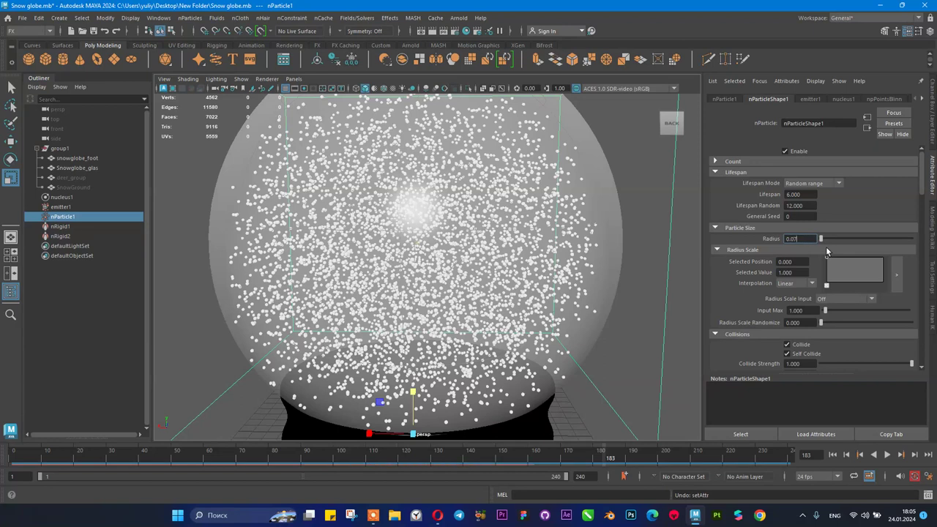
key("Return")
- Play the simulation from the first frame to check the smaller spheres filling the globe
left_click(832, 455)
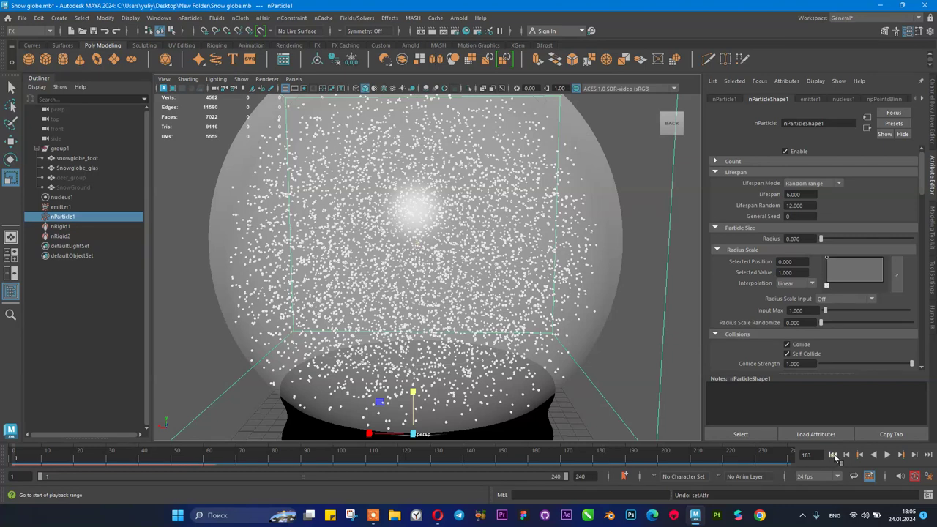
left_click(886, 454)
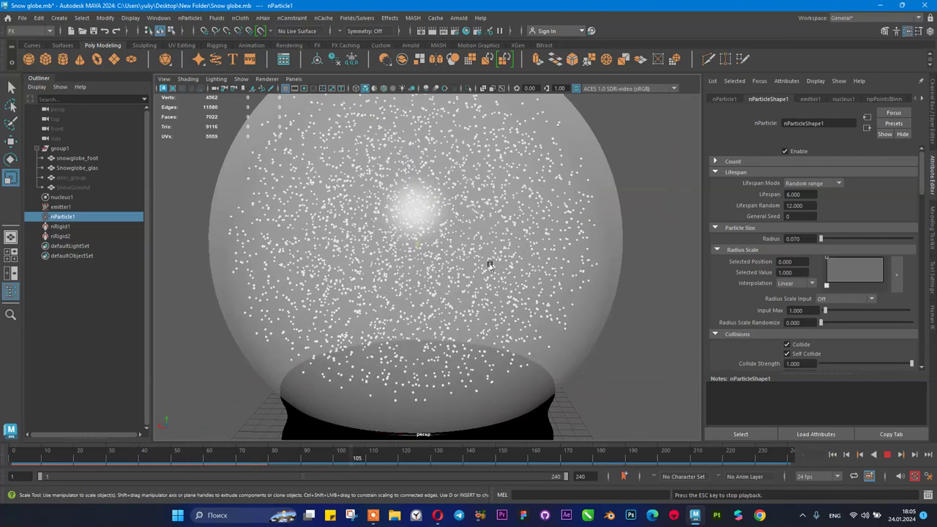
left_click(886, 455)
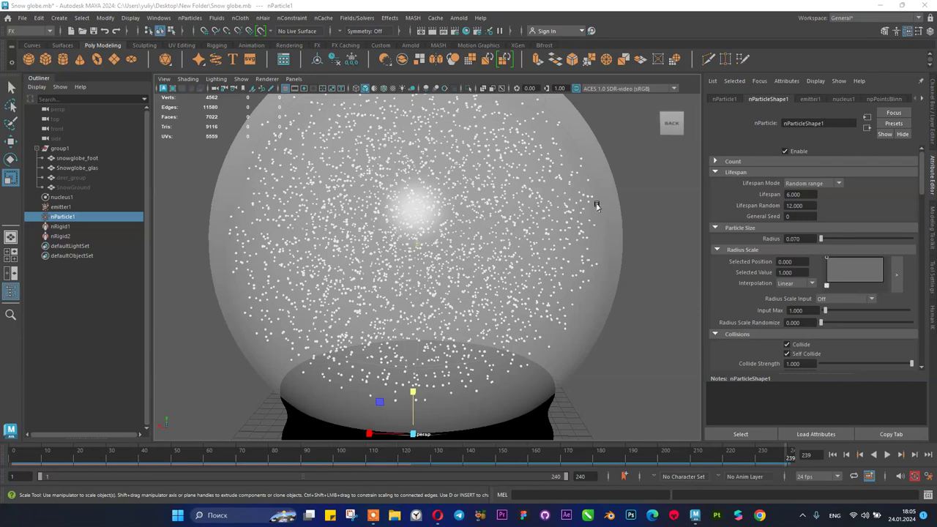
- Watch the reference video lab1.mp4 from the Downloads folder in File Explorer and close the player
key("super+e")
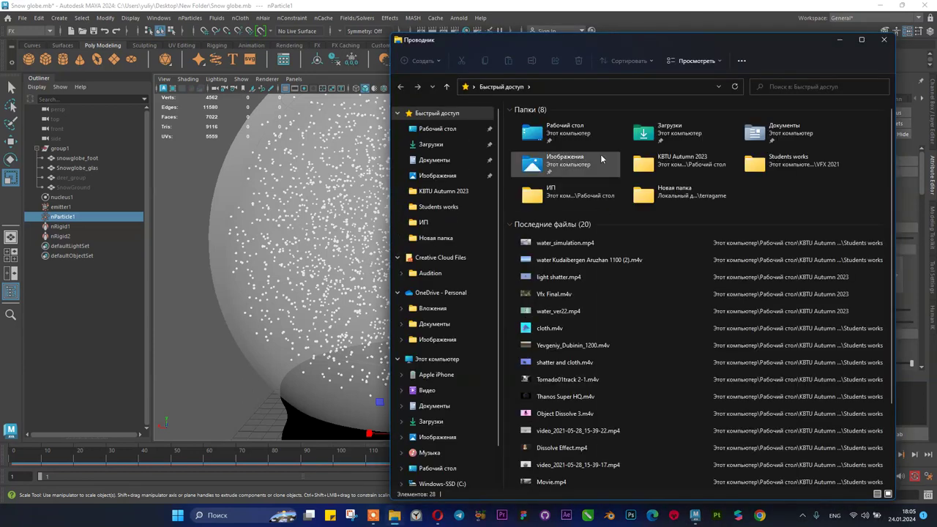
left_click(680, 127)
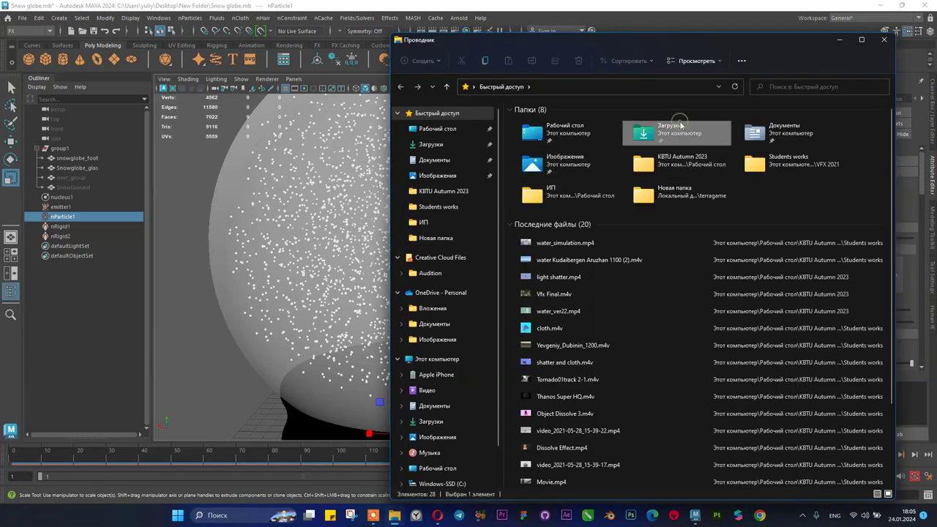
double_click(680, 126)
left_click(704, 180)
double_click(706, 178)
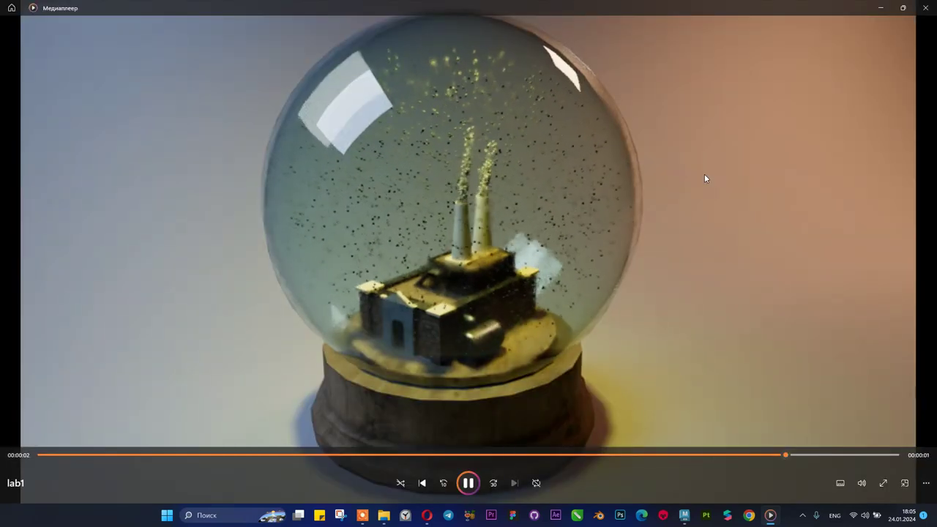
left_click(933, 5)
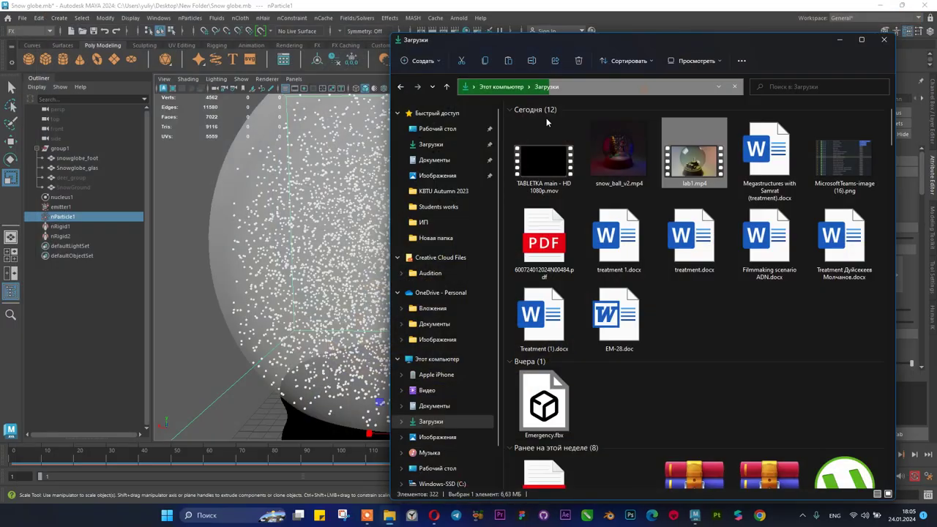
- Watch the reference video snow_ball_v2.mp4, close the player and return to Maya
double_click(623, 155)
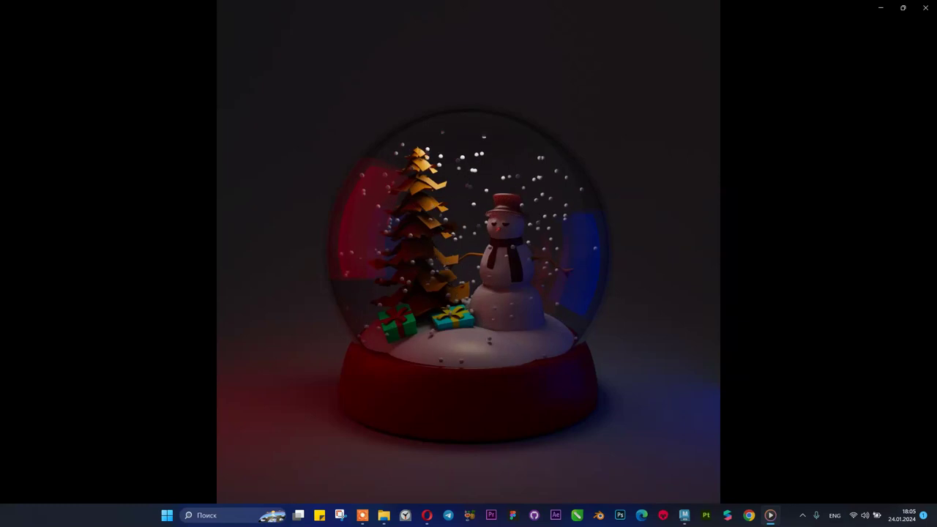
mouse_move(492, 177)
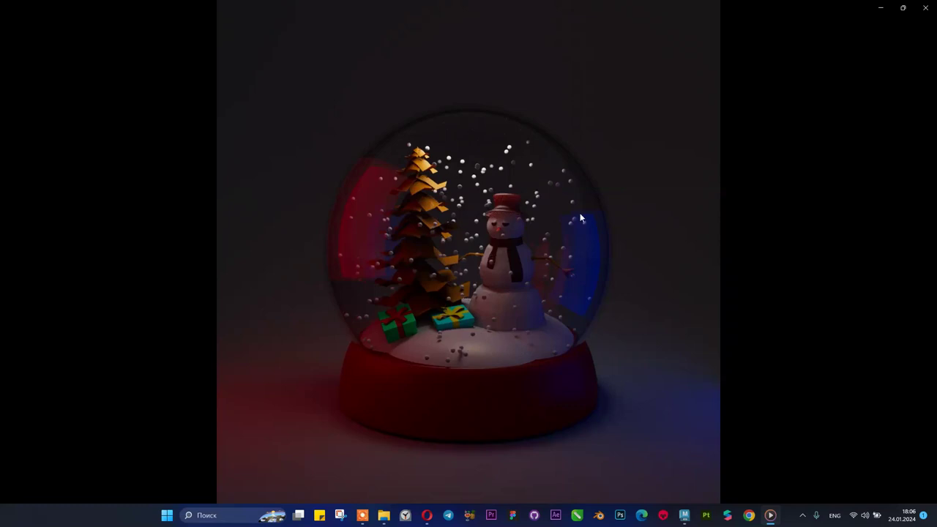
mouse_move(687, 207)
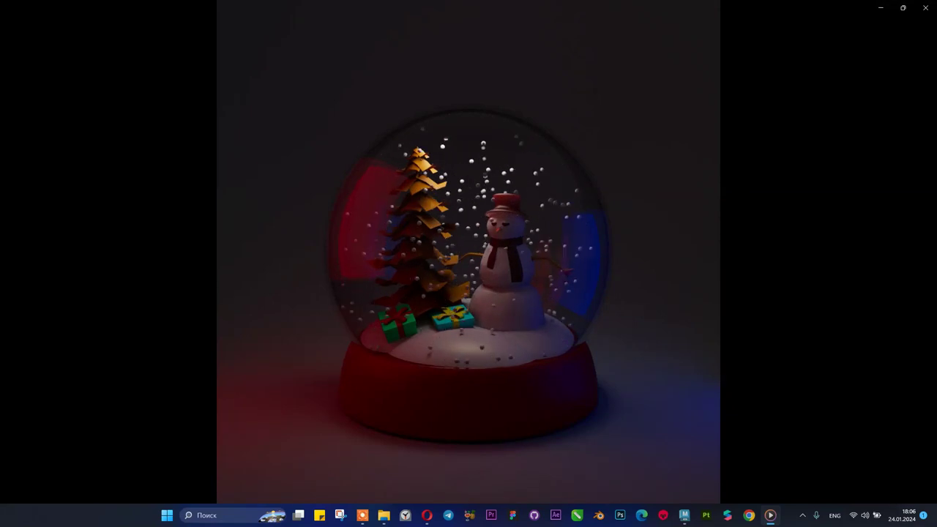
mouse_move(694, 261)
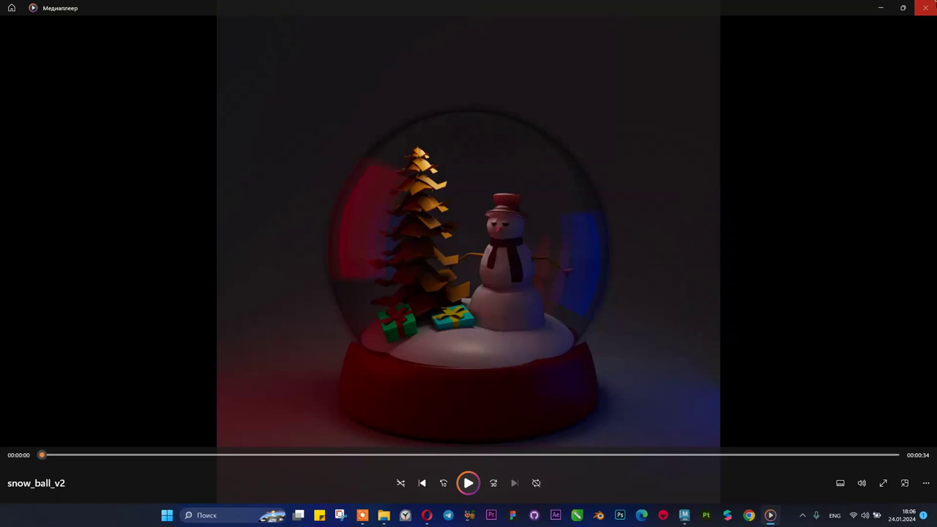
left_click(934, 5)
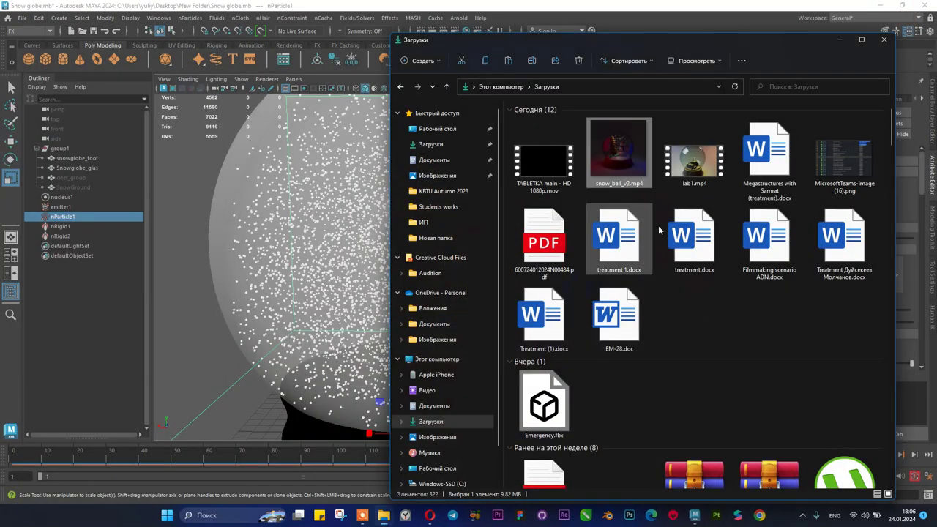
left_click(777, 300)
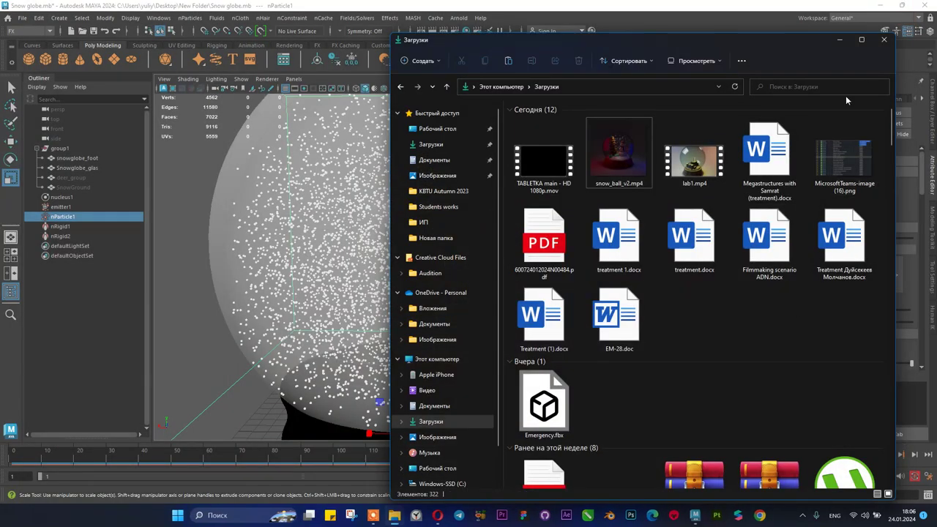
left_click(840, 39)
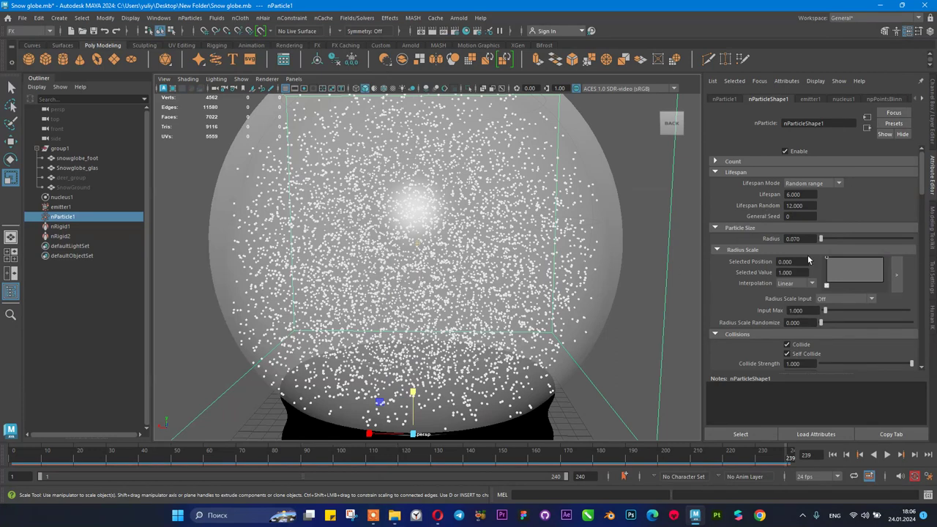
- Set emitter1's Rate (Particles/Sec) to 700
scroll(805, 243, "down", 2)
scroll(496, 254, "down", 2)
scroll(496, 254, "down", 2)
scroll(496, 254, "up", 4)
scroll(496, 253, "down", 4)
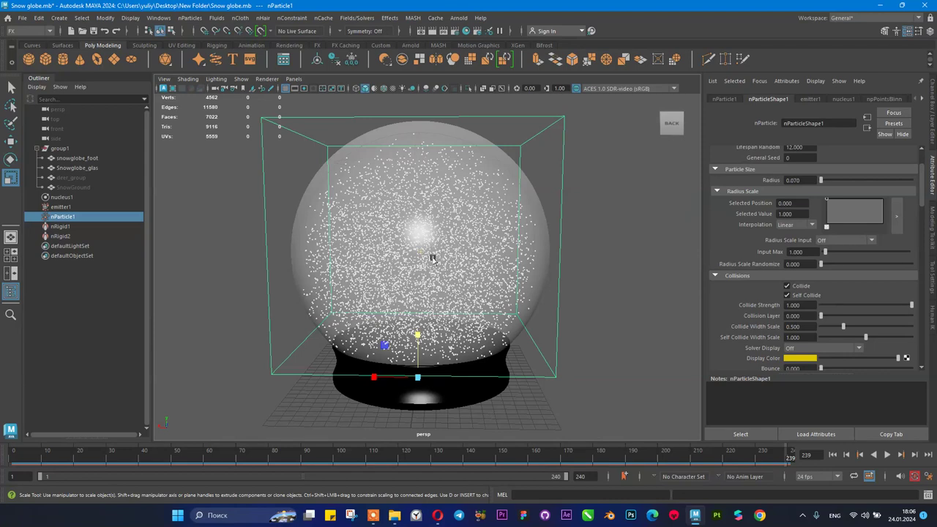
left_click(61, 197)
left_click(98, 207)
scroll(818, 247, "down", 4)
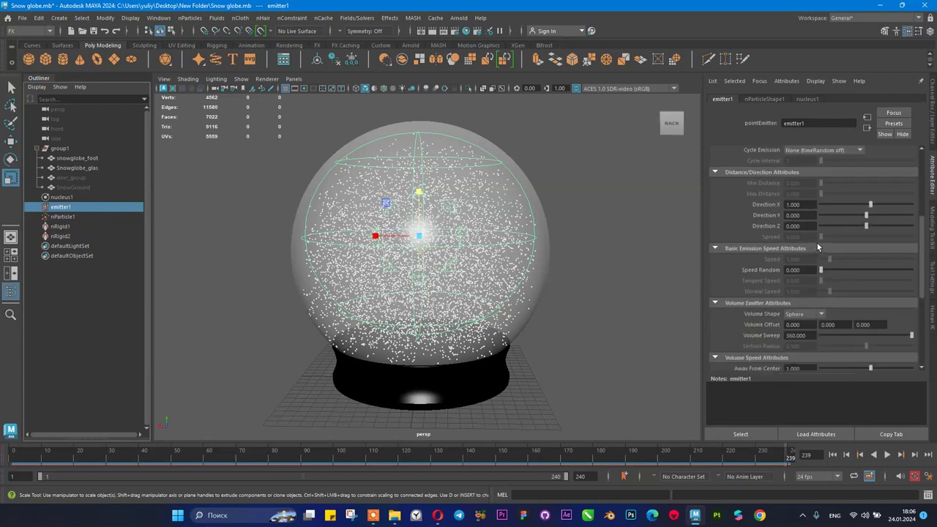
scroll(817, 244, "up", 3)
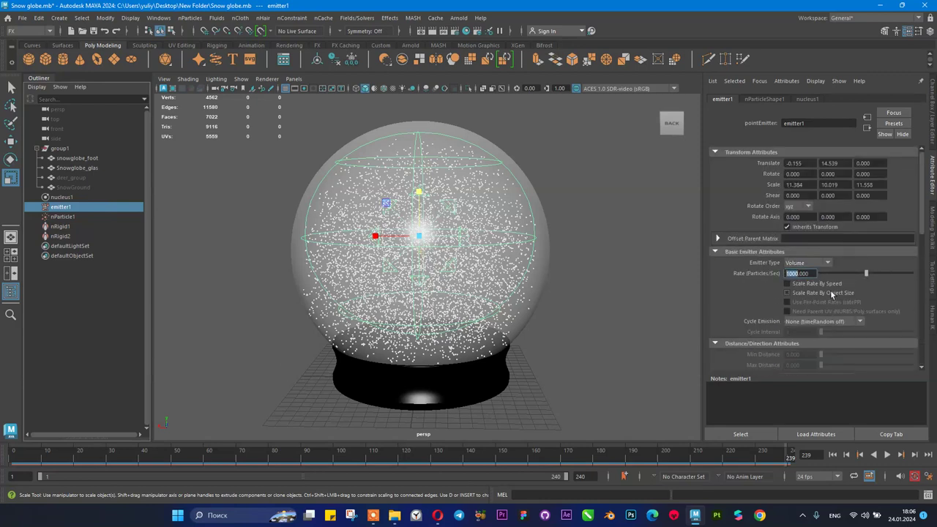
key("Return")
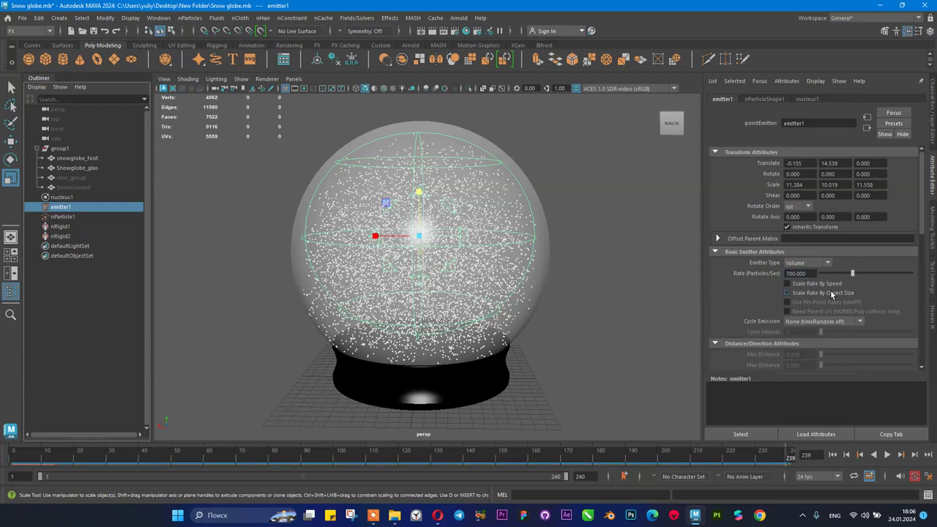
- Play the simulation from the first frame to judge the particle density, and rewind to the start
left_click(834, 454)
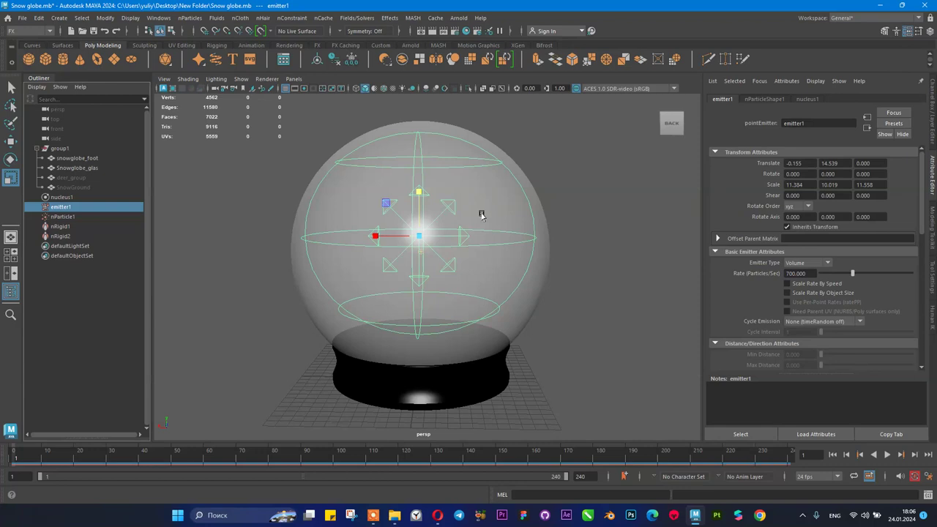
left_click(886, 455)
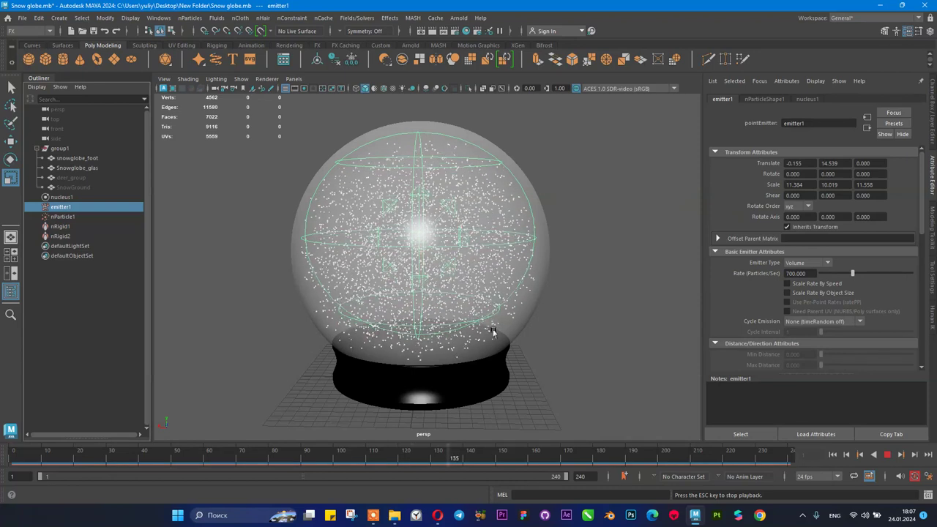
left_click(888, 455)
left_click(832, 454)
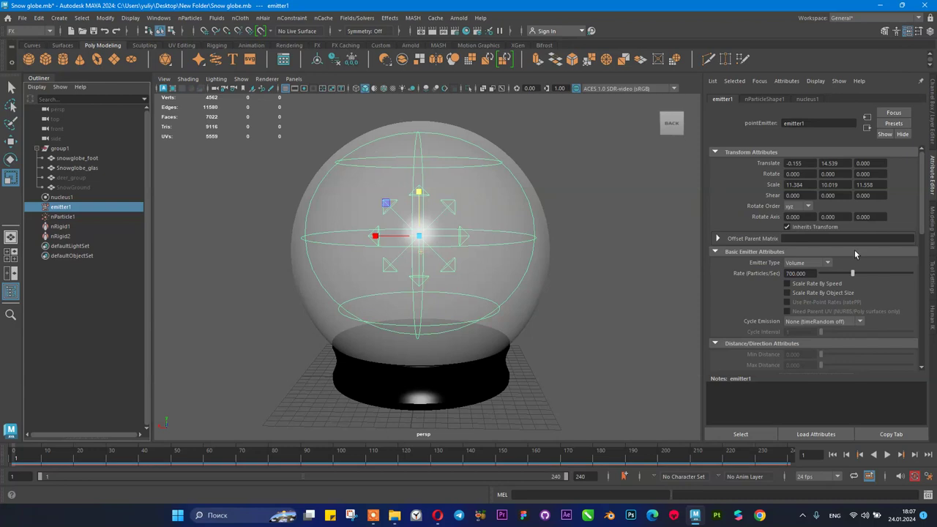
- Store nParticle1's state at frame 91 as its initial state and replay the simulation from the first frame
left_click(888, 455)
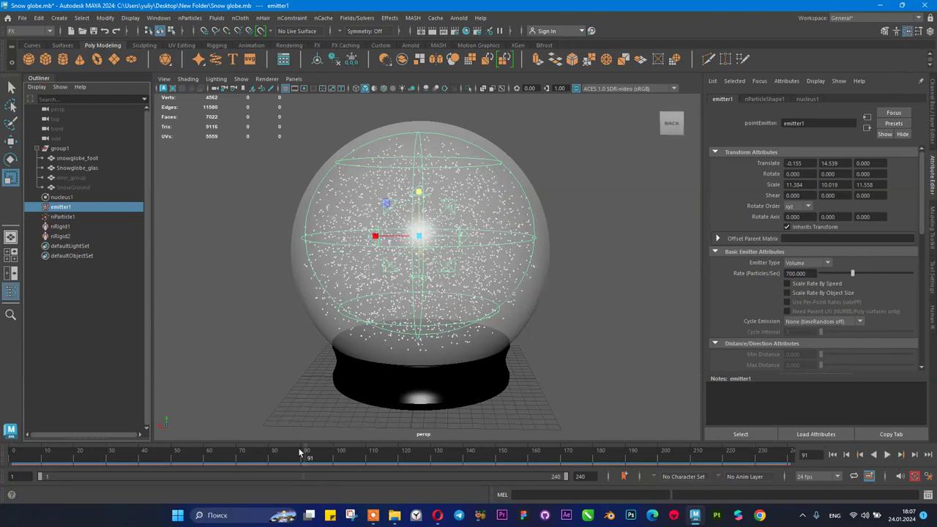
left_click(59, 217)
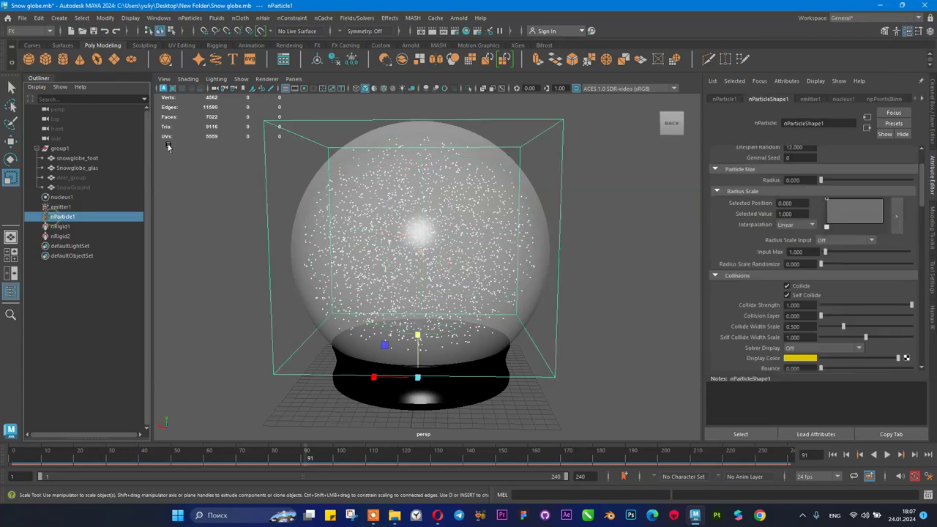
left_click(358, 18)
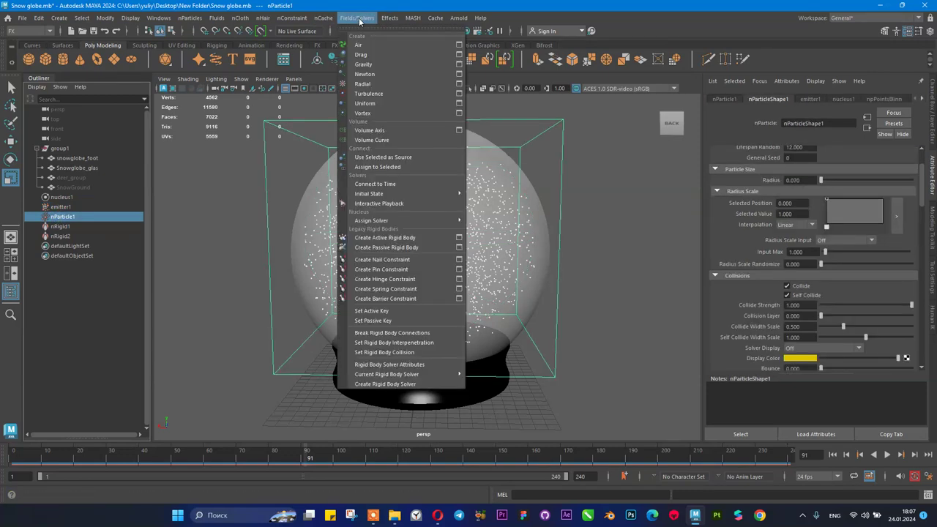
mouse_move(371, 195)
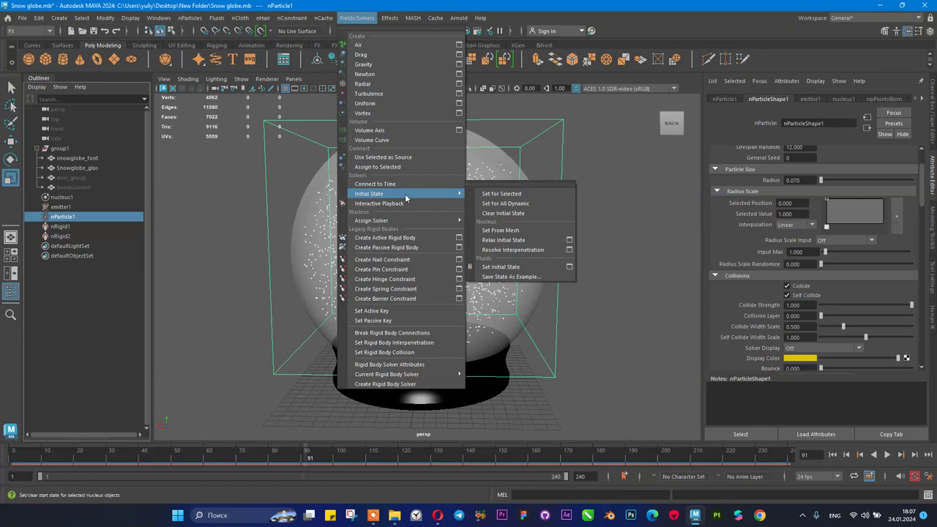
left_click(486, 194)
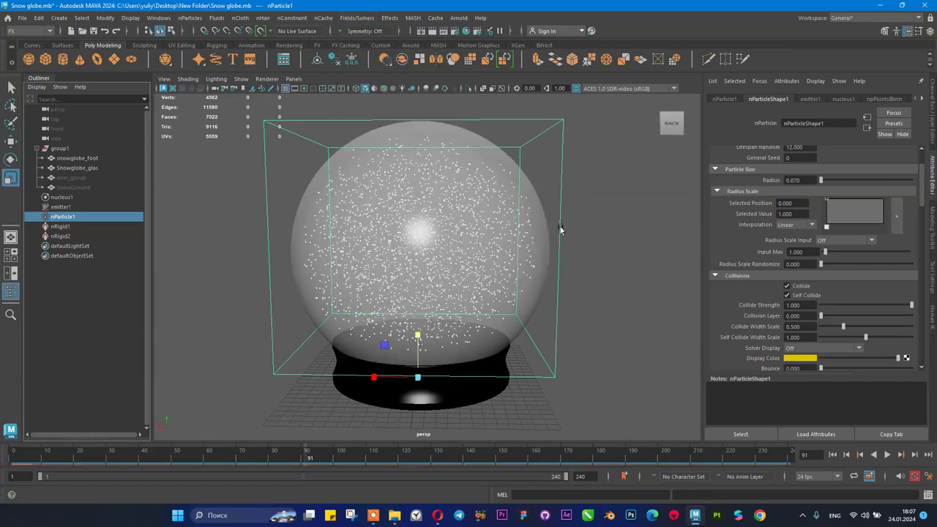
left_click(833, 455)
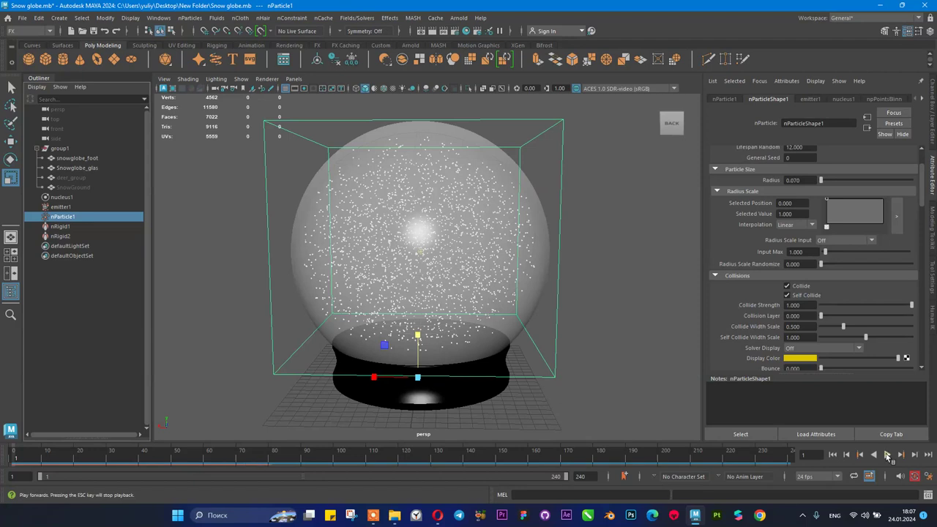
left_click(887, 455)
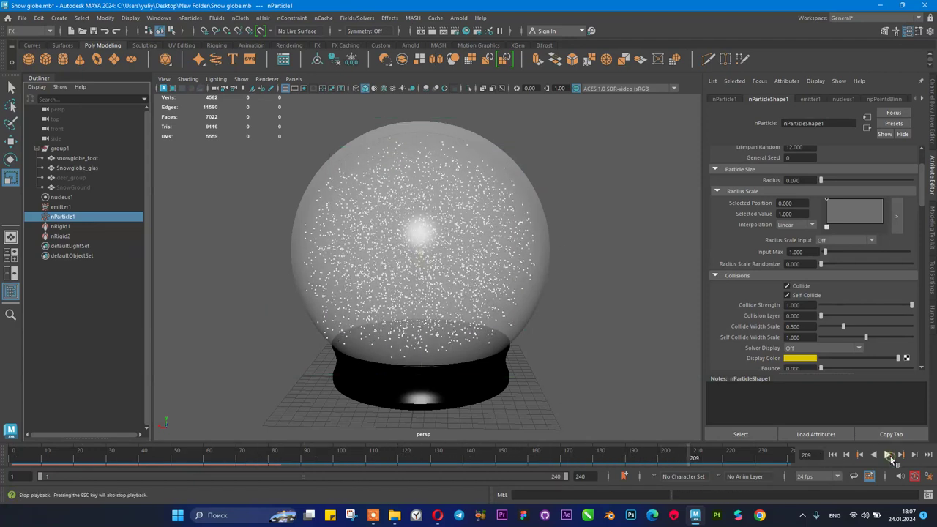
- Replay the simulation from the first frame to review the snowfall in the pre-filled globe, and stop the playback
left_click(887, 455)
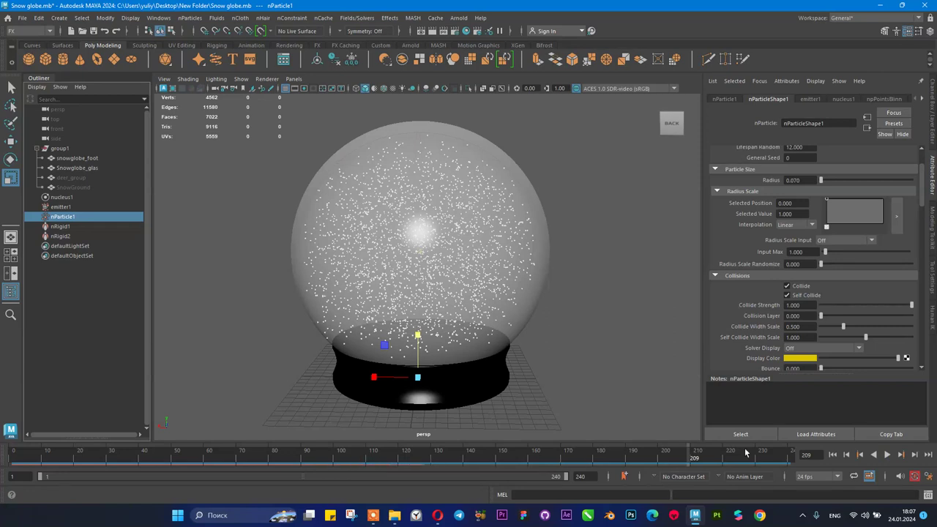
left_click(832, 454)
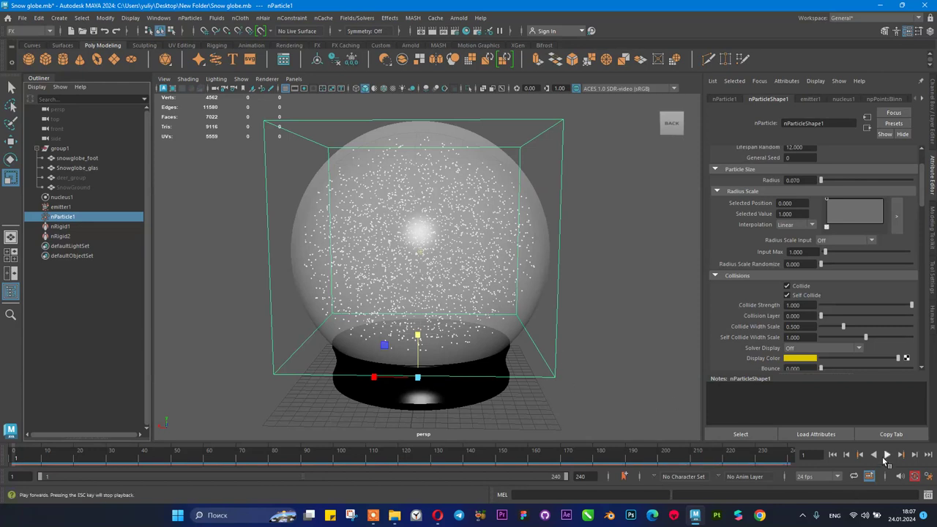
left_click(887, 455)
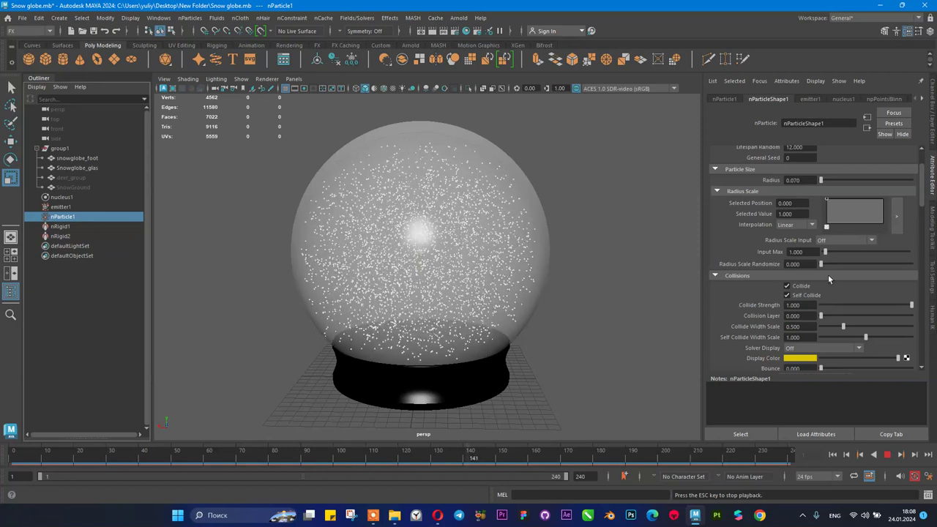
key("Escape")
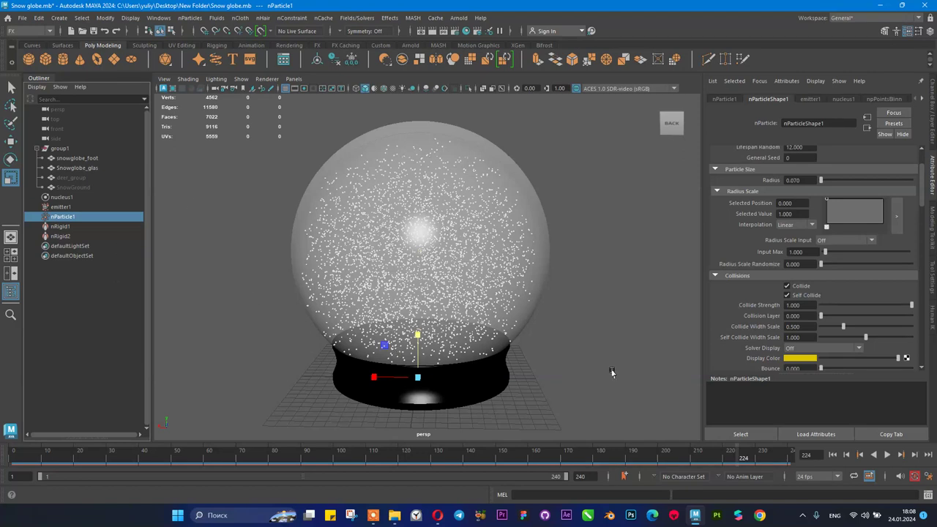
left_click(802, 515)
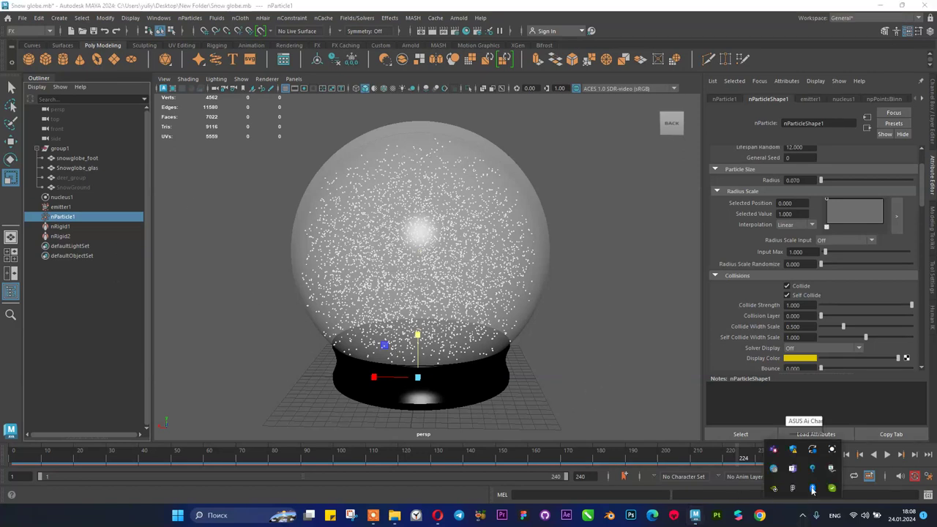
left_click(831, 451)
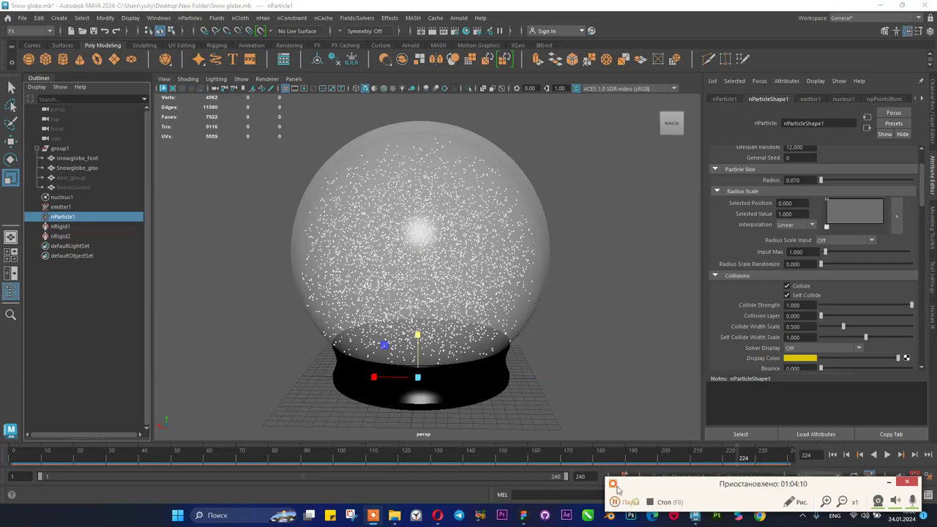
left_click(889, 483)
- Unhide the deer_group mesh inside the snow globe
scroll(545, 290, "down", 3)
scroll(489, 288, "up", 3)
left_click_drag(489, 287, 471, 256, "alt")
scroll(464, 286, "up", 4)
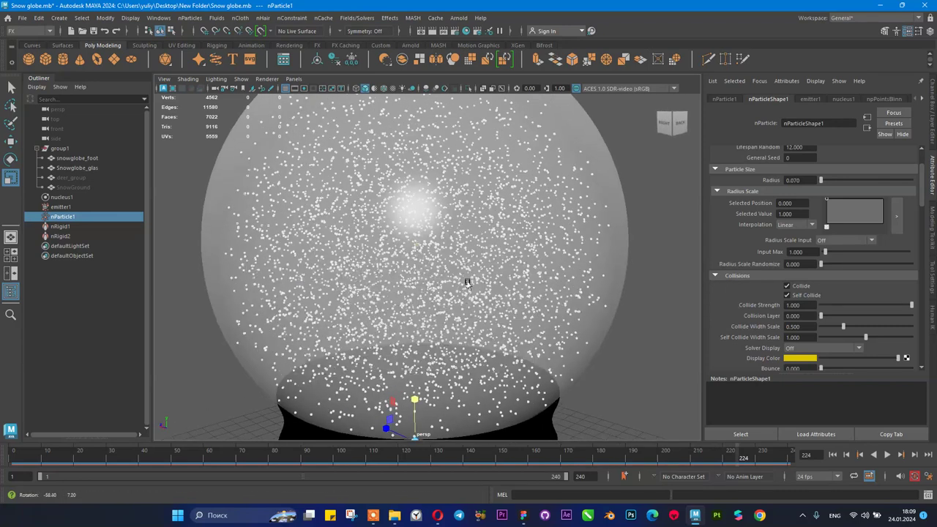
left_click(73, 178)
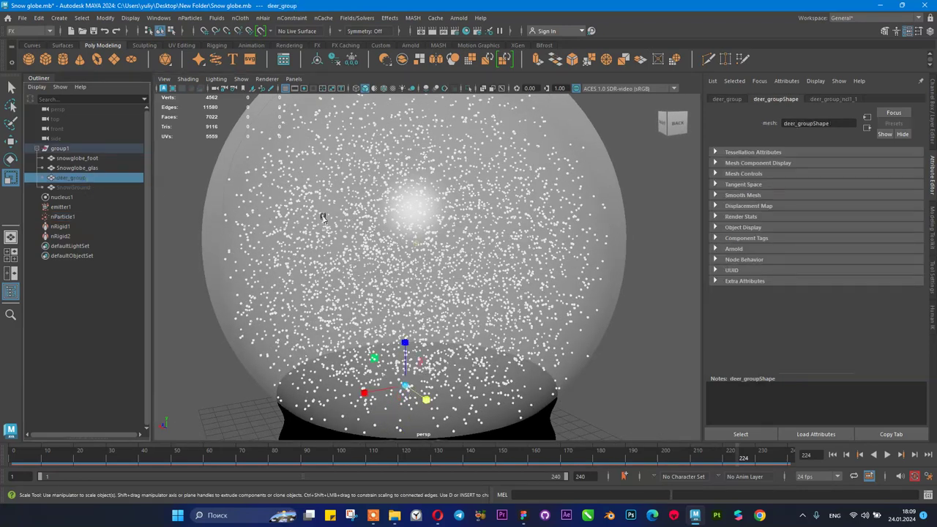
key("shift+h")
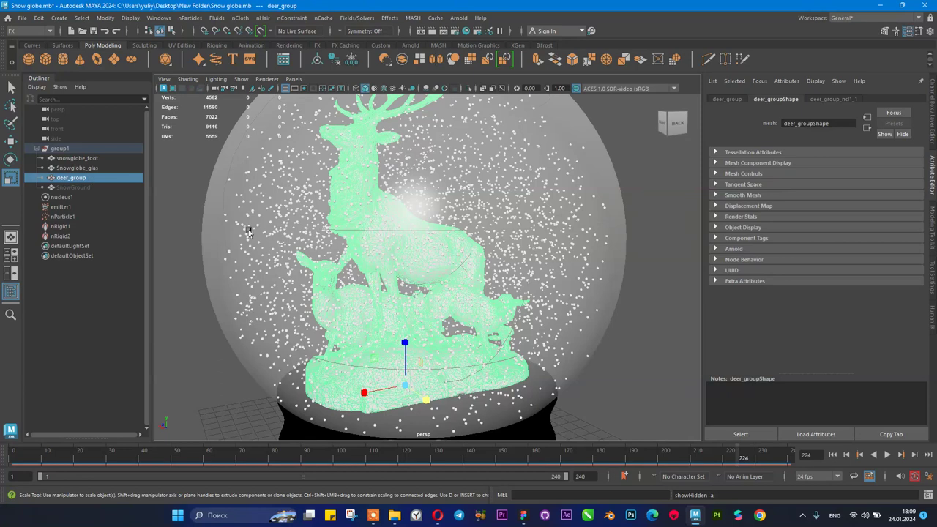
- Switch to the Modeling menu set and reduce deer_group's polygons by 50 percent with Reduce
left_click_drag(401, 217, 404, 251, "alt")
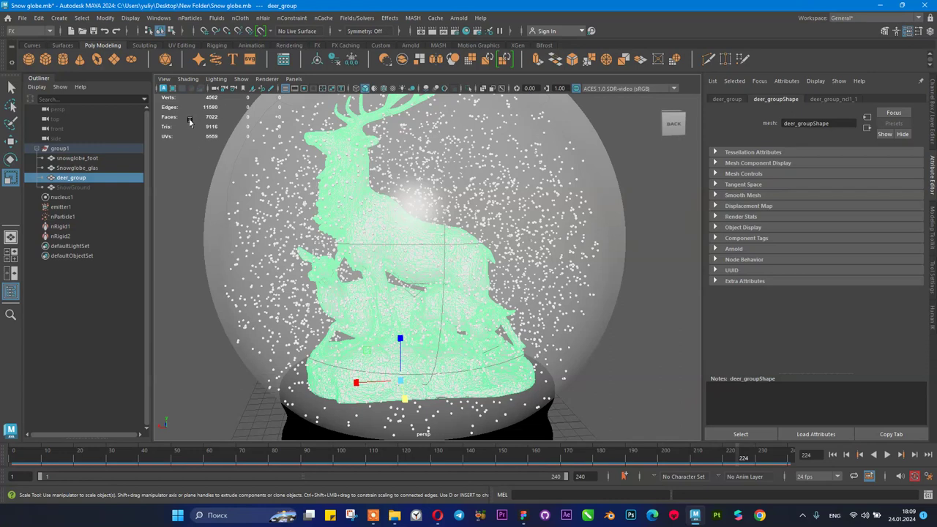
scroll(388, 227, "up", 5)
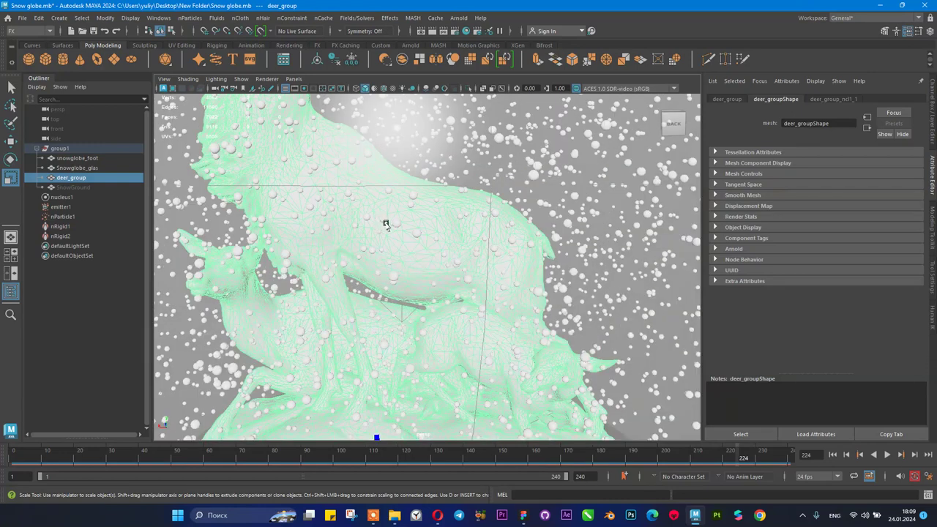
scroll(391, 212, "down", 5)
scroll(391, 216, "up", 6)
scroll(391, 216, "down", 4)
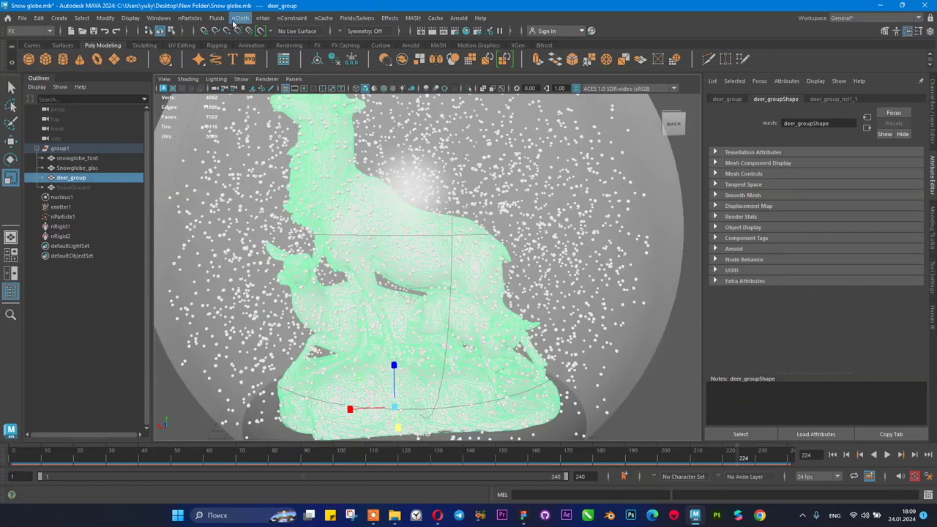
left_click(29, 31)
left_click(32, 47)
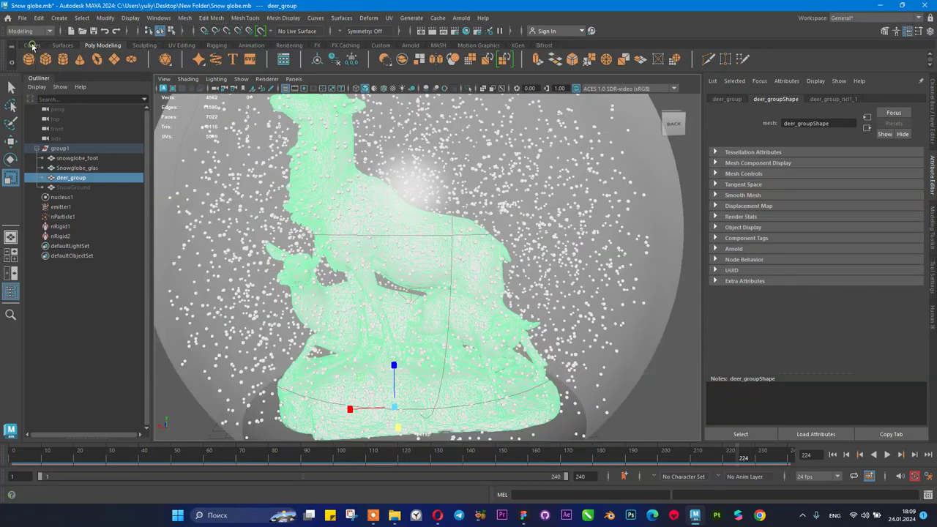
left_click(211, 17)
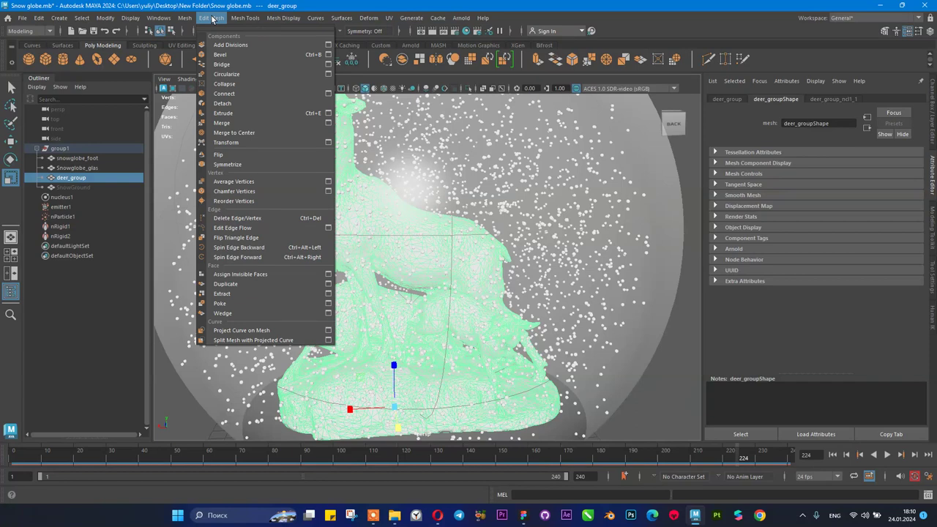
mouse_move(179, 22)
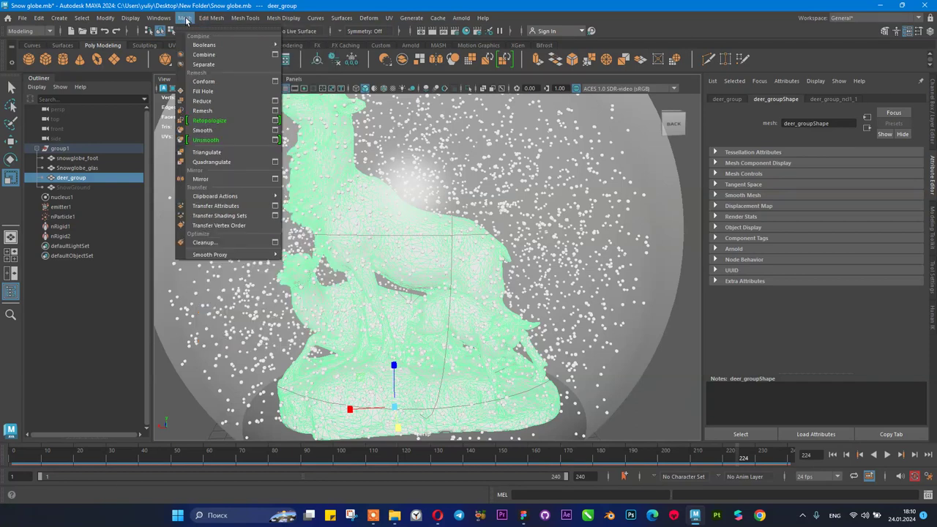
left_click(202, 101)
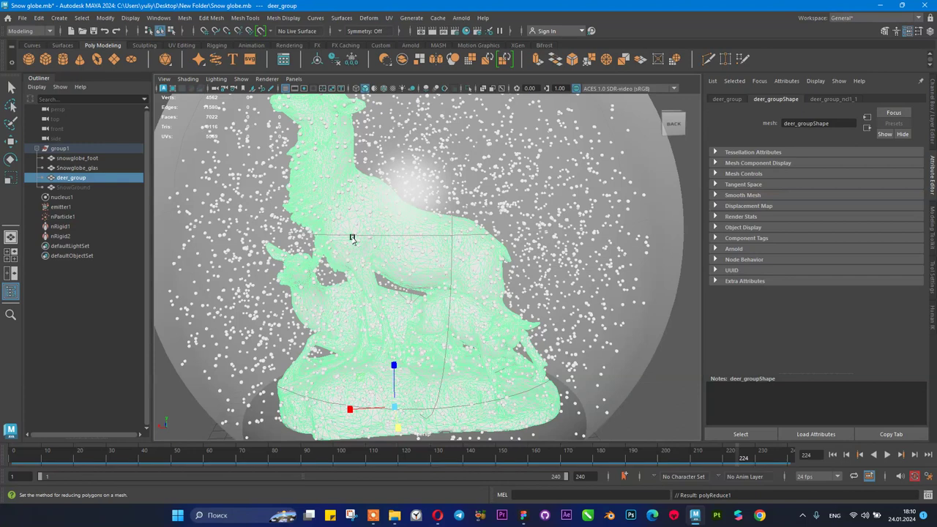
key("t")
- Examine the reduced deer_group mesh up close and from several sides for surface quality
scroll(382, 265, "up", 3)
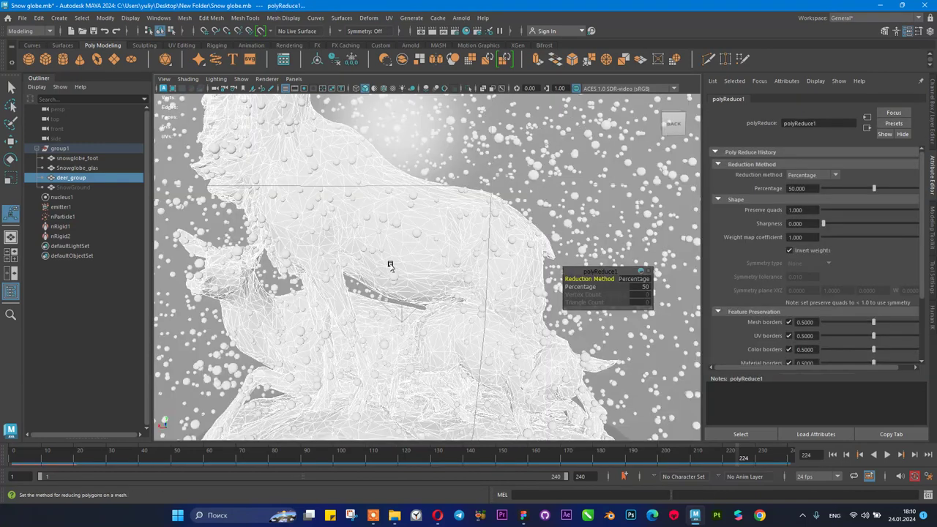
scroll(391, 262, "down", 4)
left_click_drag(383, 216, 333, 214, "alt")
scroll(333, 215, "up", 5)
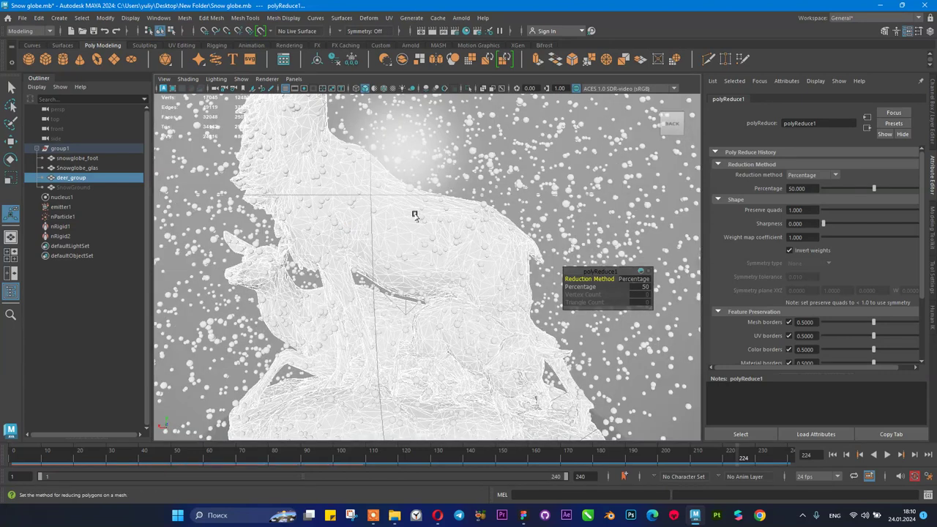
scroll(447, 179, "down", 5)
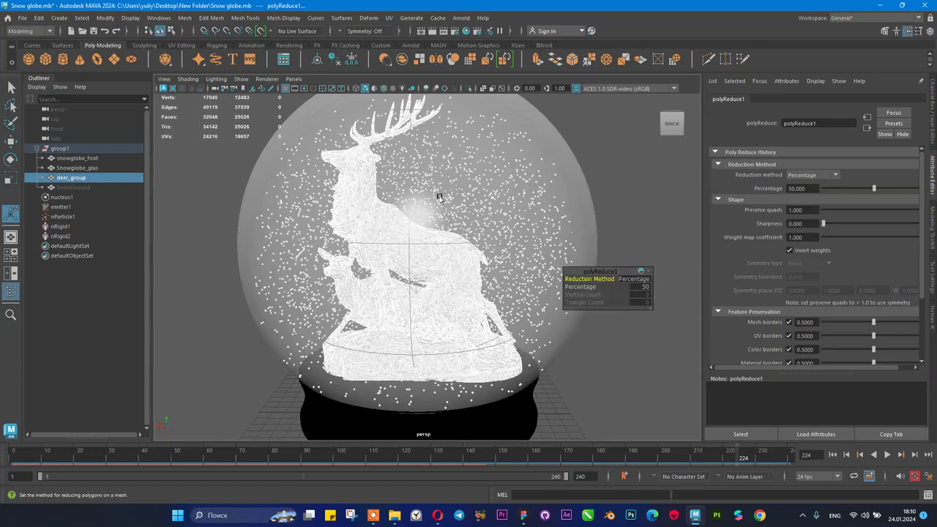
left_click(592, 203)
left_click_drag(592, 203, 543, 246, "alt")
scroll(543, 246, "up", 10)
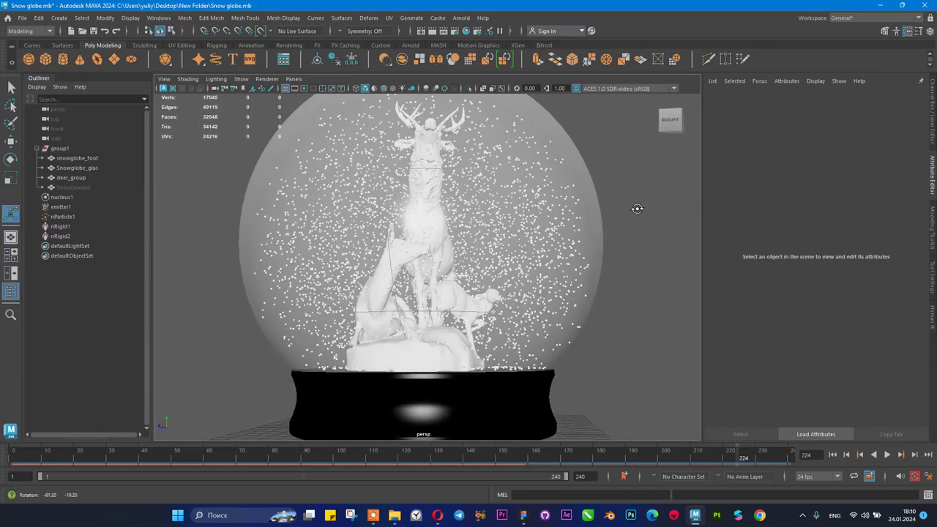
scroll(505, 328, "up", 8)
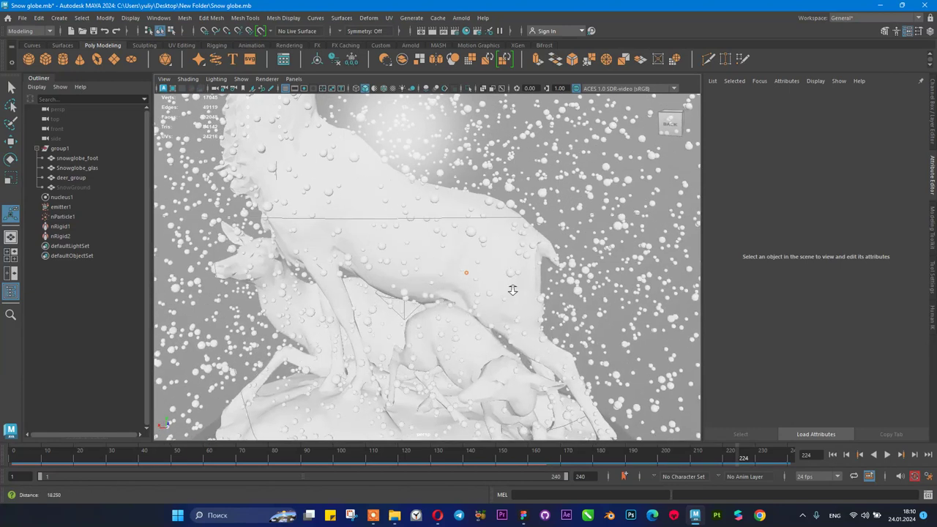
- Apply Soften Edge to the deer_group mesh to smooth its shading
left_click(414, 235)
right_click_drag(415, 234, 354, 292, "shift")
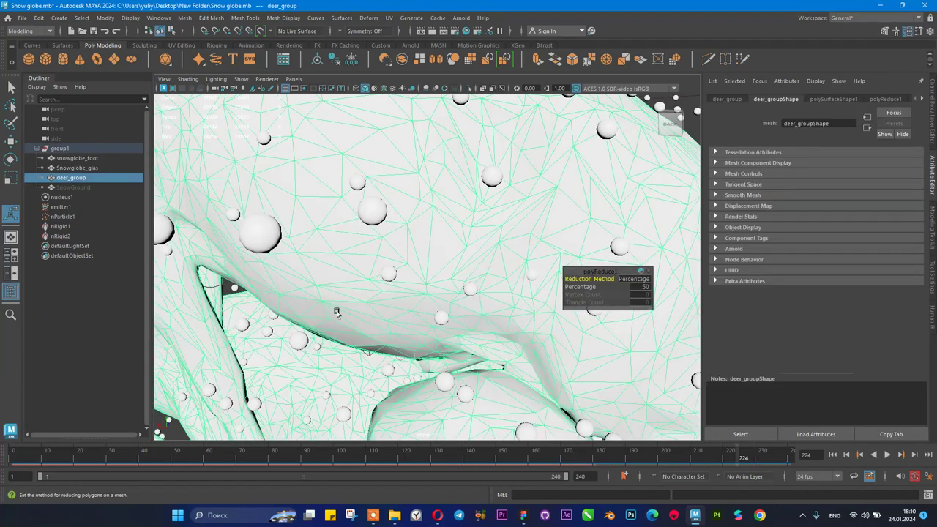
left_click(283, 19)
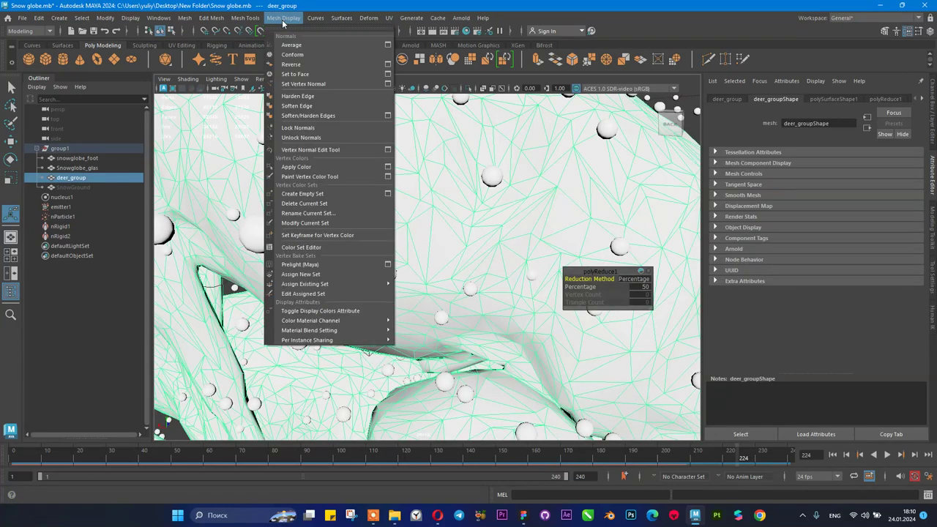
left_click(291, 107)
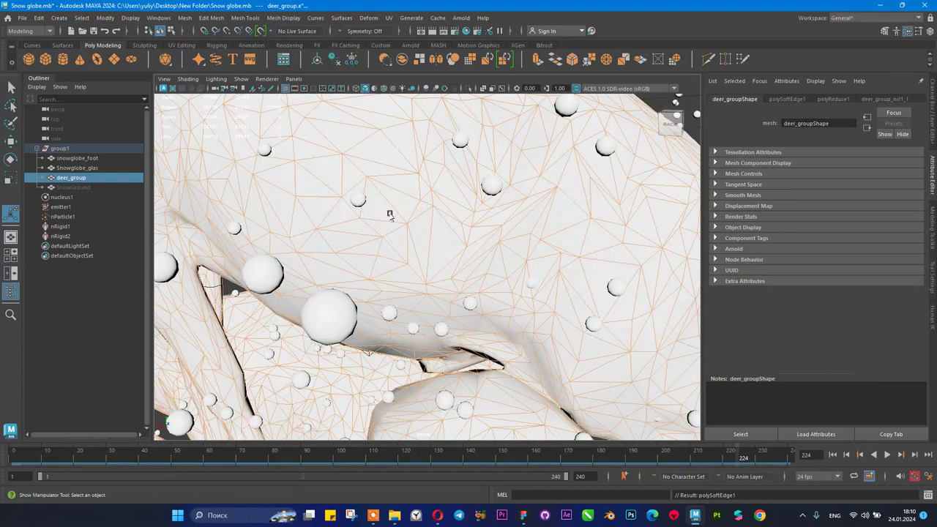
scroll(359, 293, "down", 5)
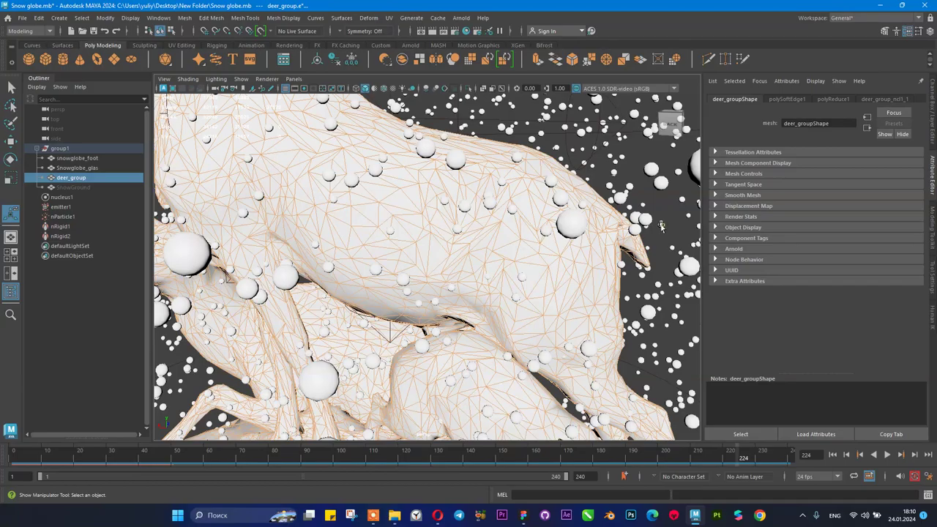
- Examine the softened deer_group mesh, especially the rock base and its lower edge
left_click(521, 259)
mouse_move(521, 259)
left_mouse_down("alt")
mouse_move(452, 245)
mouse_move(425, 226)
mouse_move(325, 236)
mouse_move(530, 257)
left_mouse_up("alt")
scroll(530, 257, "down", 5)
middle_click_drag(531, 257, 417, 261, "alt")
scroll(418, 261, "up", 10)
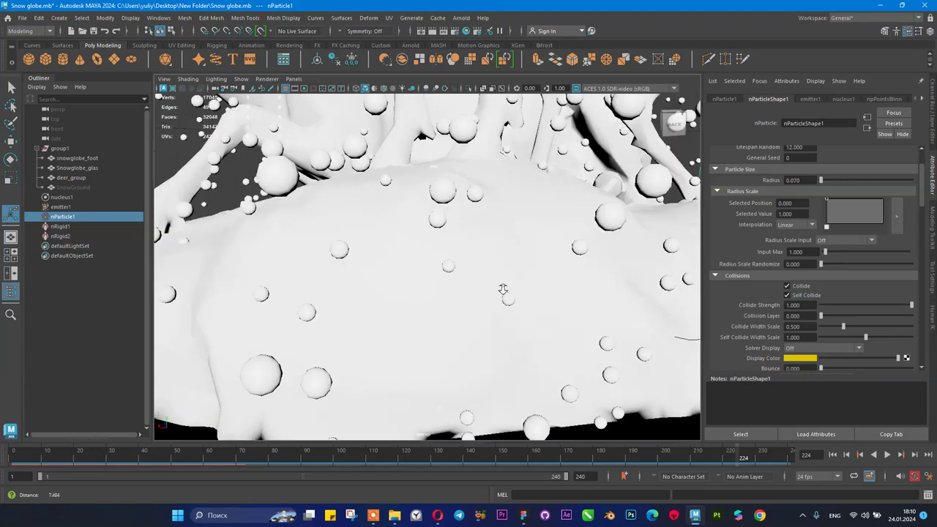
left_click(403, 279)
scroll(412, 258, "down", 6)
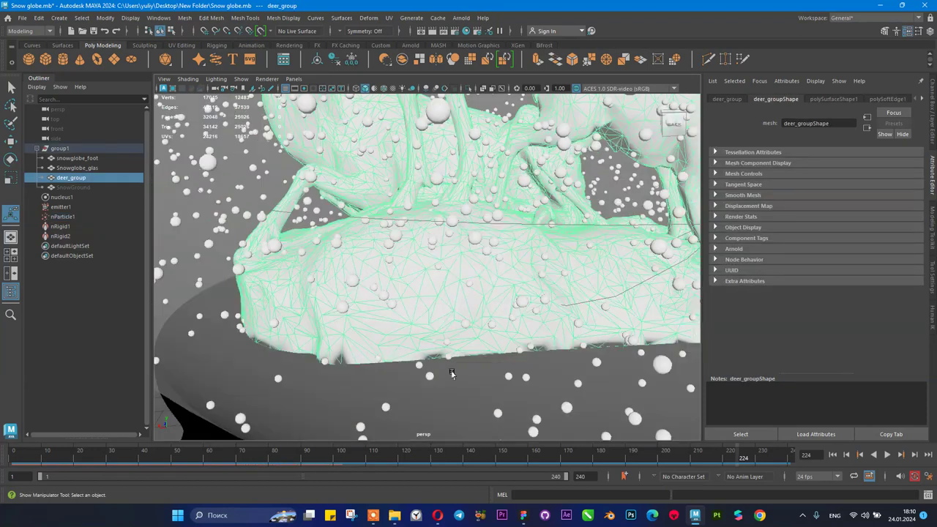
left_click_drag(430, 276, 352, 285, "alt")
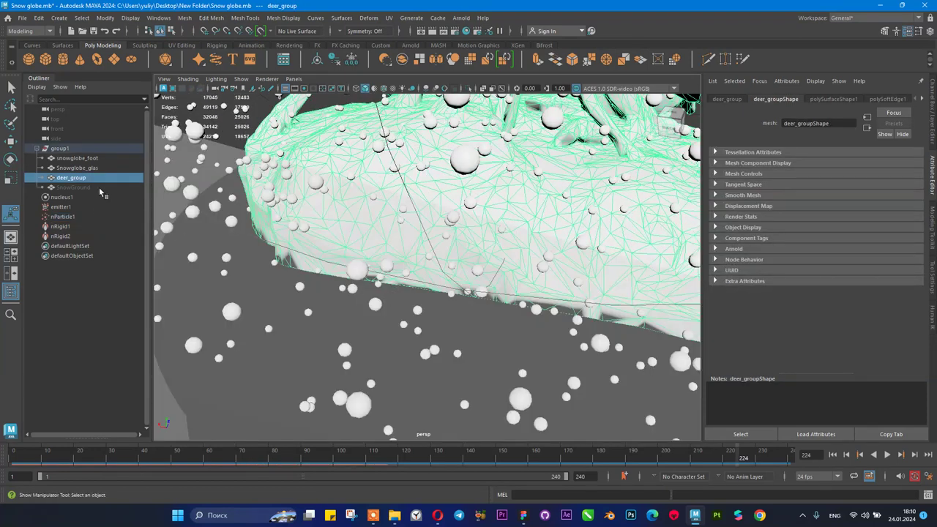
- Unhide the SnowGround mesh and reduce its polygons by 50 percent with Reduce
left_click(102, 186)
key("shift+h")
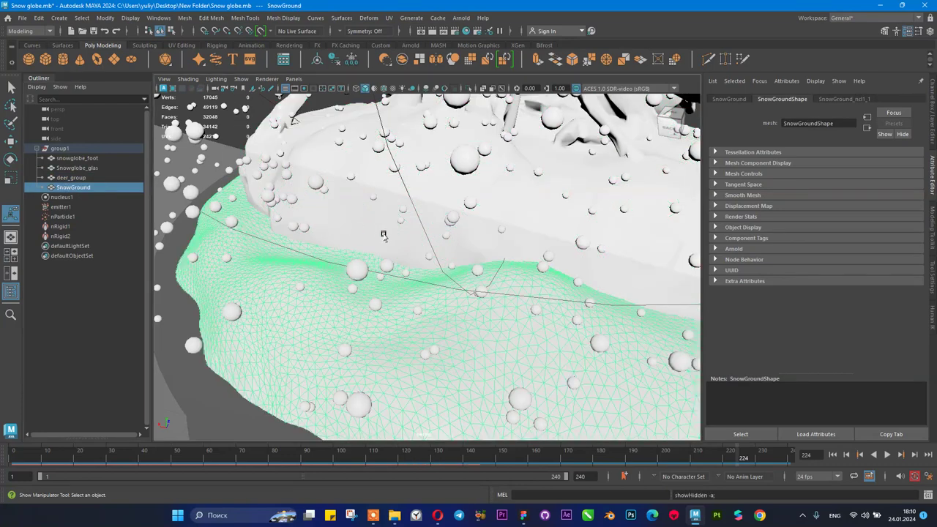
mouse_move(442, 218)
left_mouse_down("alt")
mouse_move(356, 203)
mouse_move(301, 208)
mouse_move(303, 220)
mouse_move(451, 214)
left_mouse_up("alt")
left_click(185, 17)
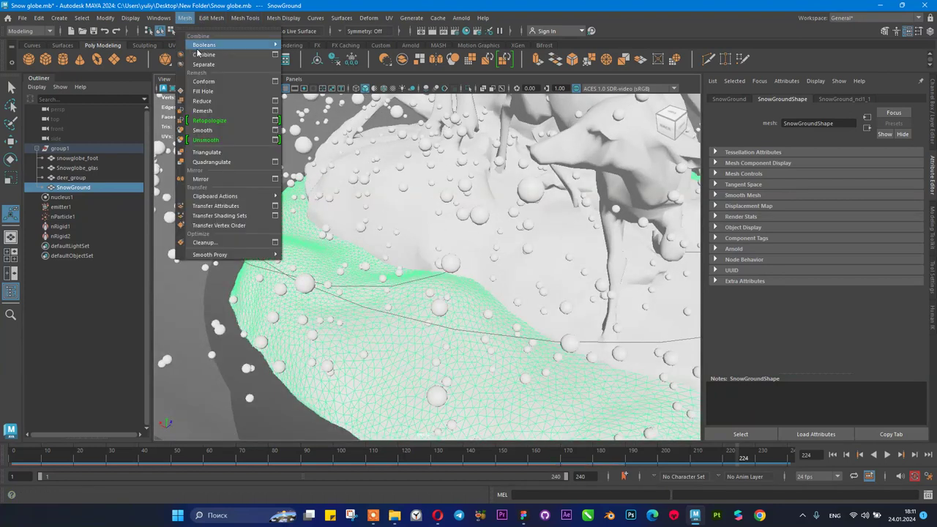
left_click(201, 101)
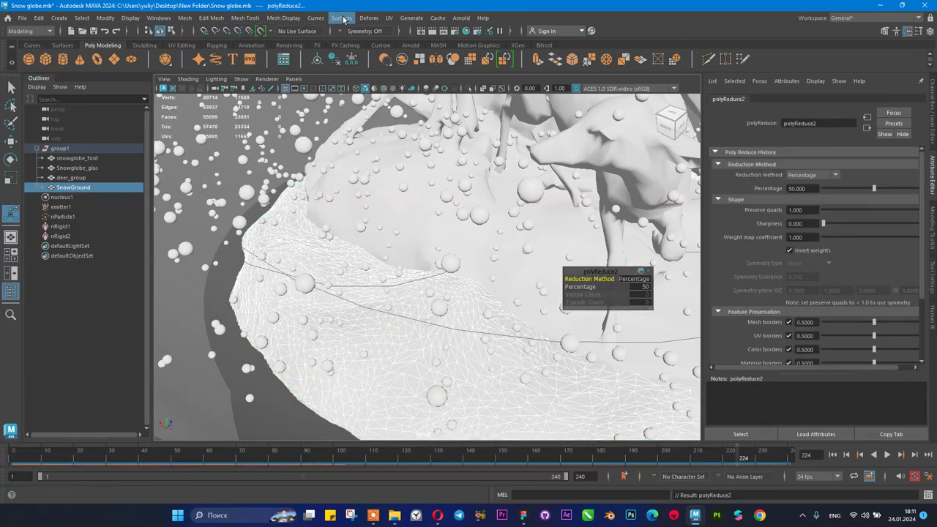
- Apply Soften Edge to the SnowGround mesh and clear the selection
left_click(282, 19)
left_click(289, 109)
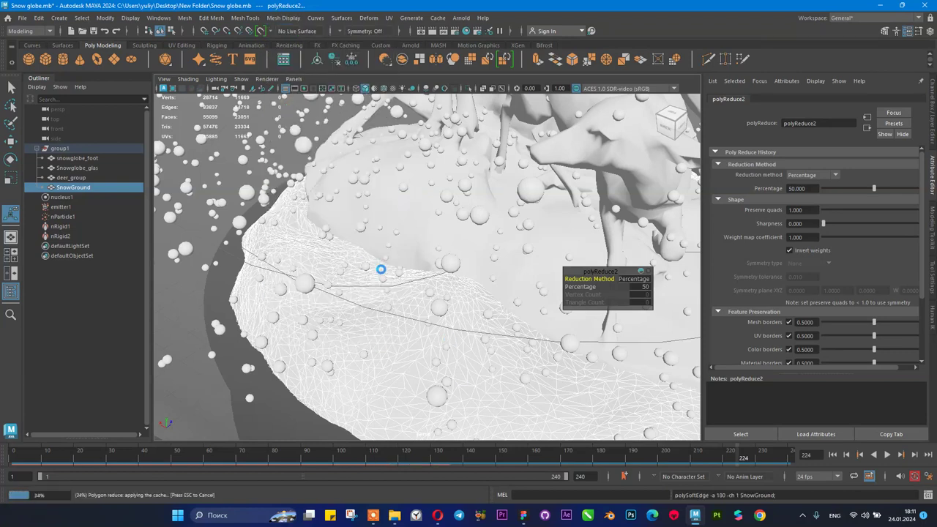
scroll(383, 311, "down", 5)
left_click(240, 323)
- Select deer_group and SnowGround together
left_click_drag(299, 285, 371, 303, "alt")
scroll(372, 303, "down", 4)
scroll(317, 283, "up", 2)
left_click_drag(318, 282, 409, 311, "alt")
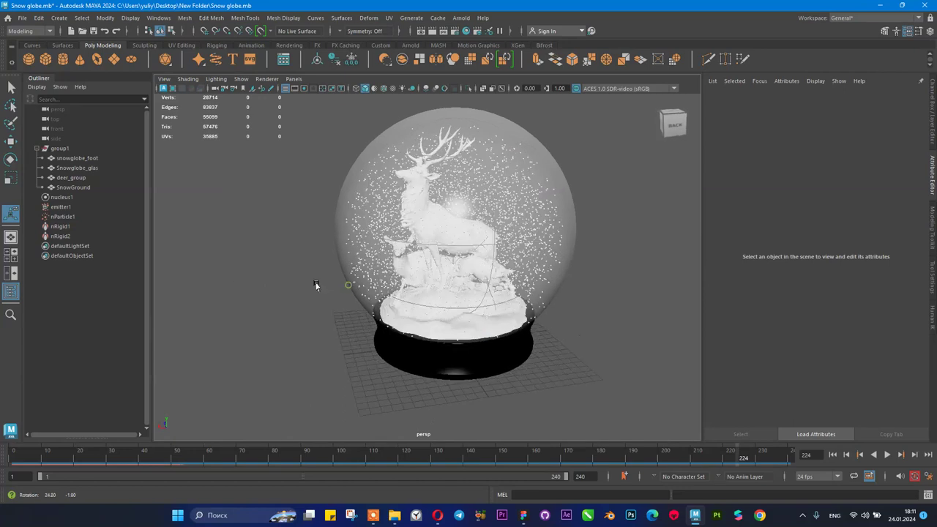
left_click(74, 180)
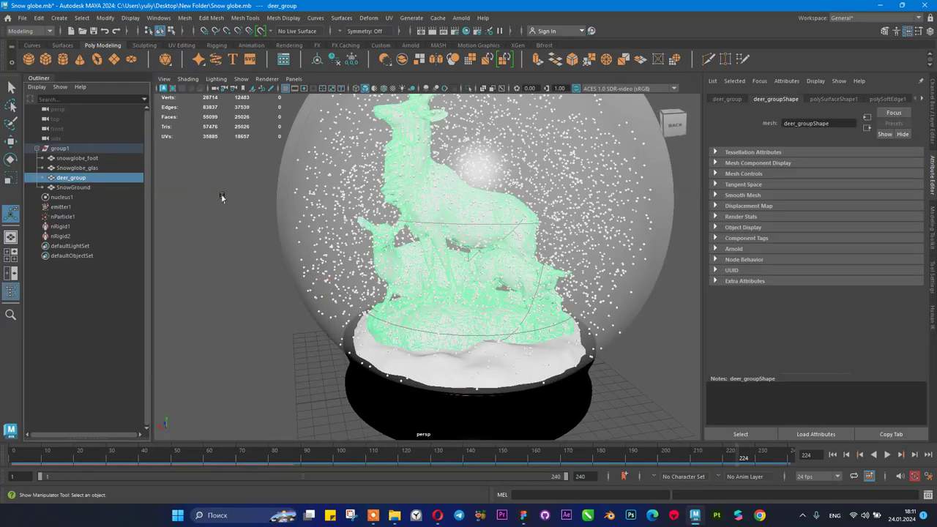
left_click(69, 188, "shift")
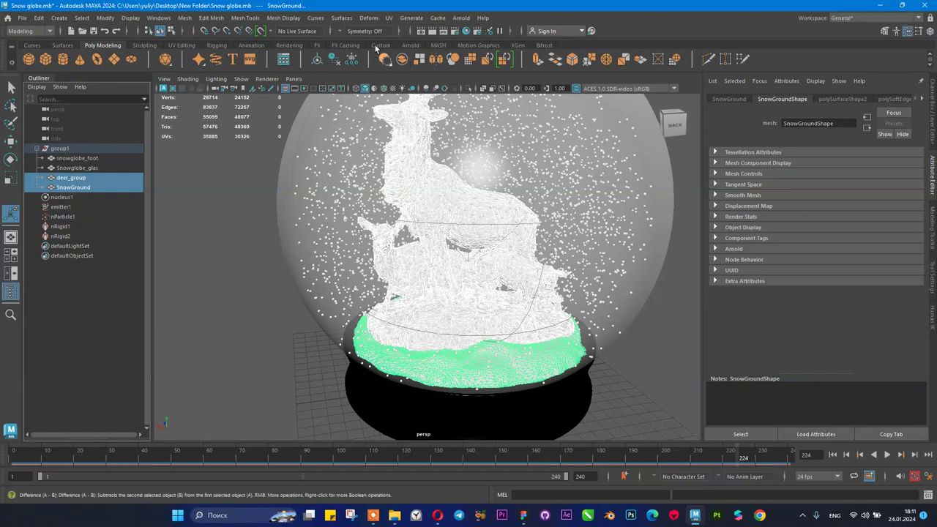
- Combine the selected deer_group and SnowGround meshes into one object and expand their leftover nodes in the Outliner
left_click(184, 18)
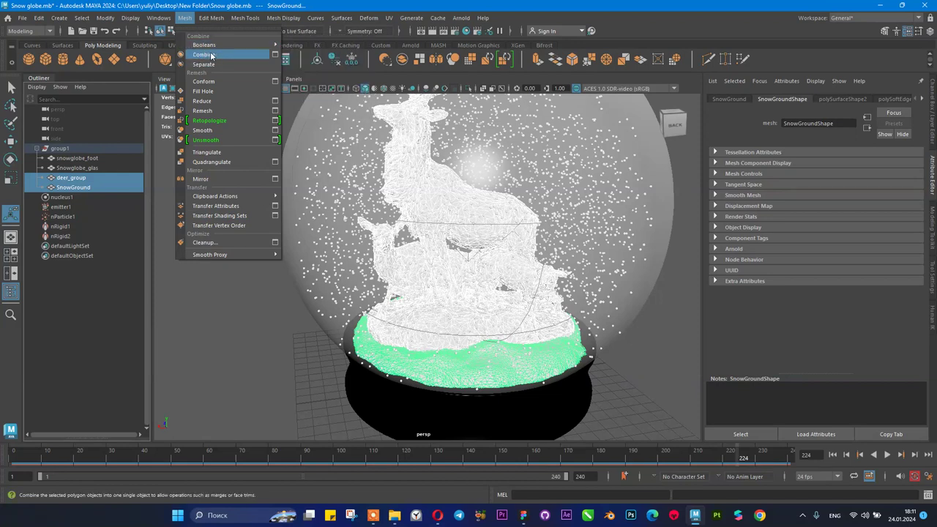
left_click(209, 55)
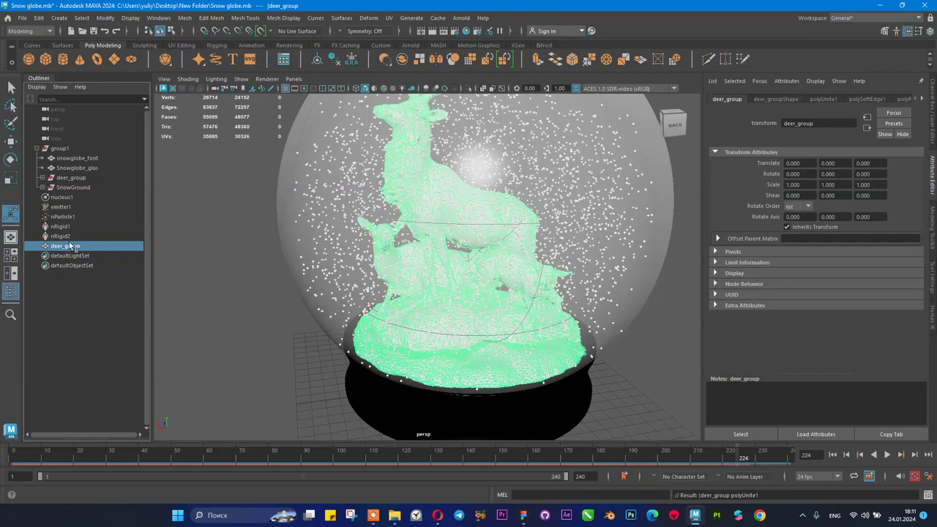
left_click(42, 178)
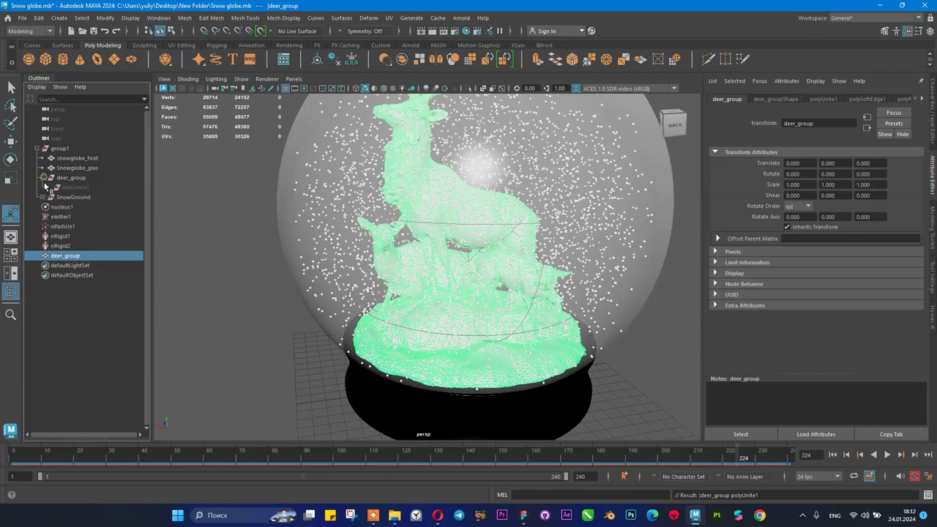
left_click(42, 197)
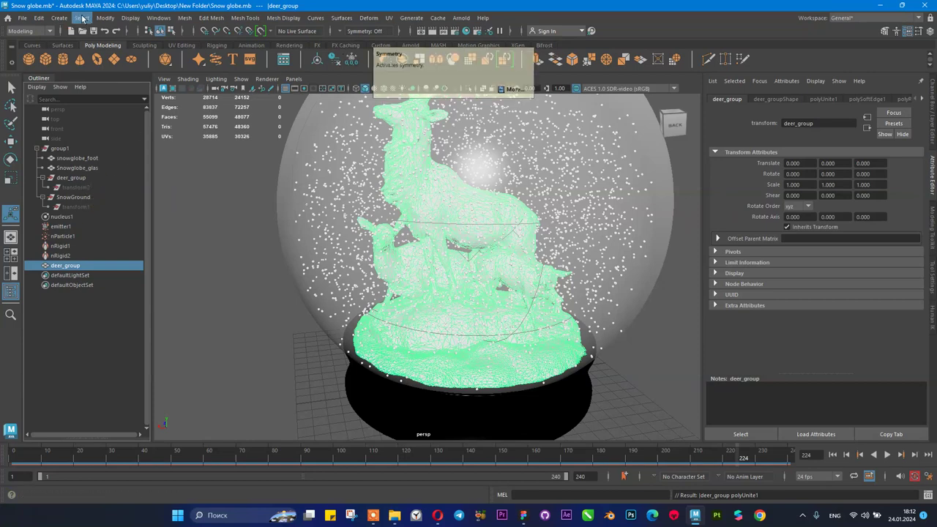
- Delete the construction history of all objects in the scene
left_click(107, 18)
left_click(108, 18)
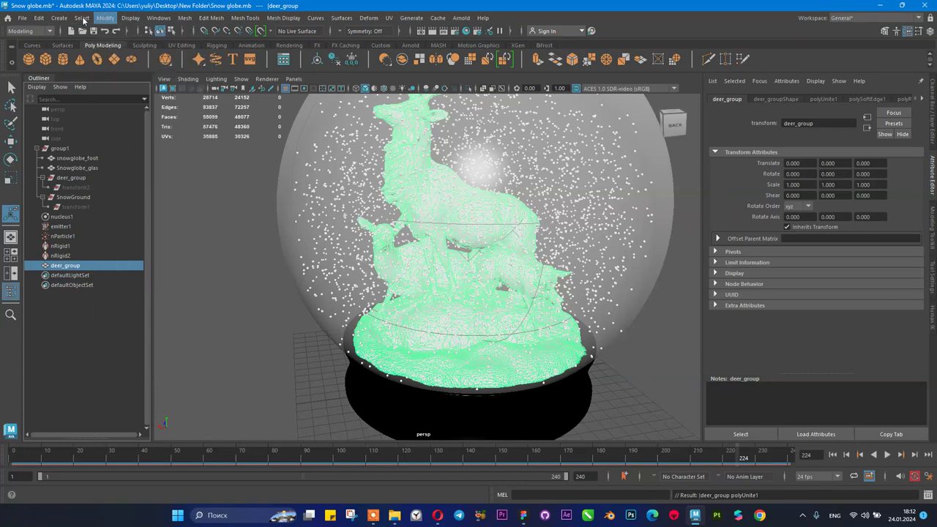
left_click(82, 18)
mouse_move(106, 18)
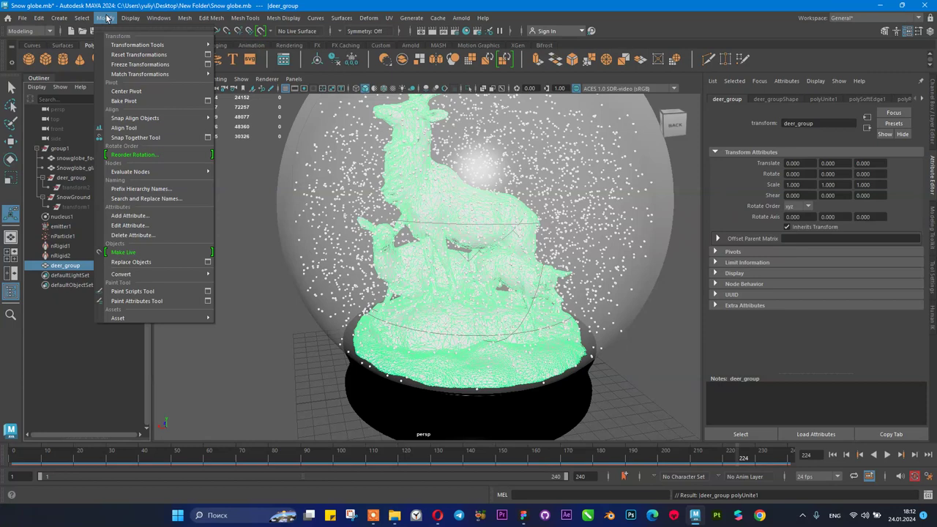
mouse_move(43, 19)
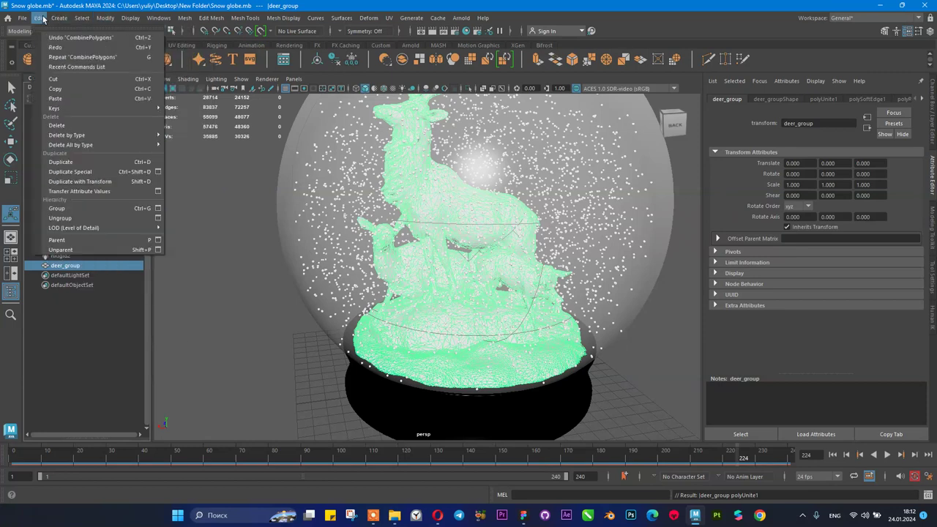
mouse_move(57, 145)
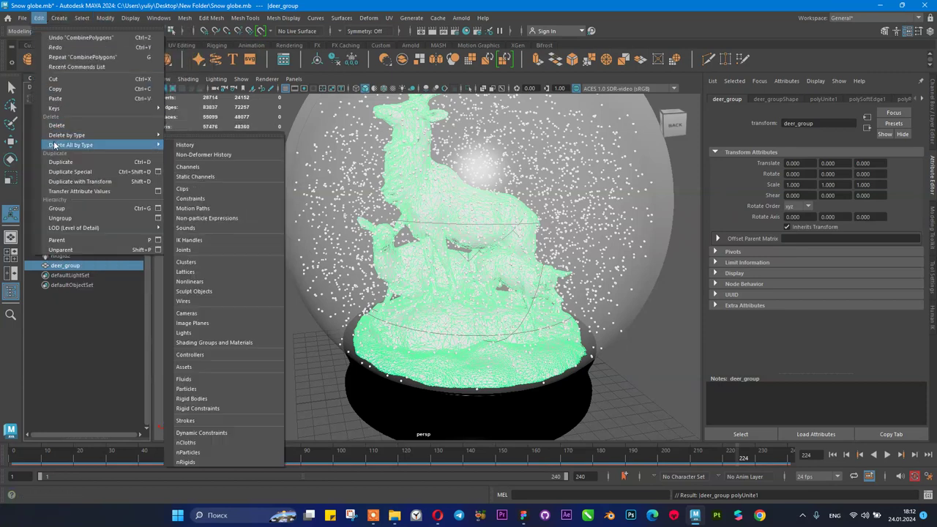
left_click(185, 145)
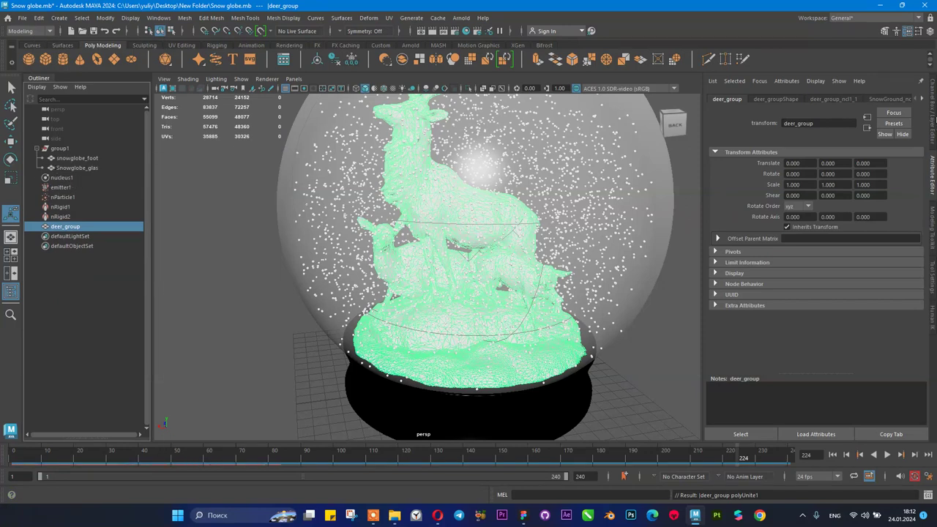
- Show the Channel Box and parent the combined deer_group mesh under group1, between snowglobe_foot and Snowglobe_glas
left_click(933, 120)
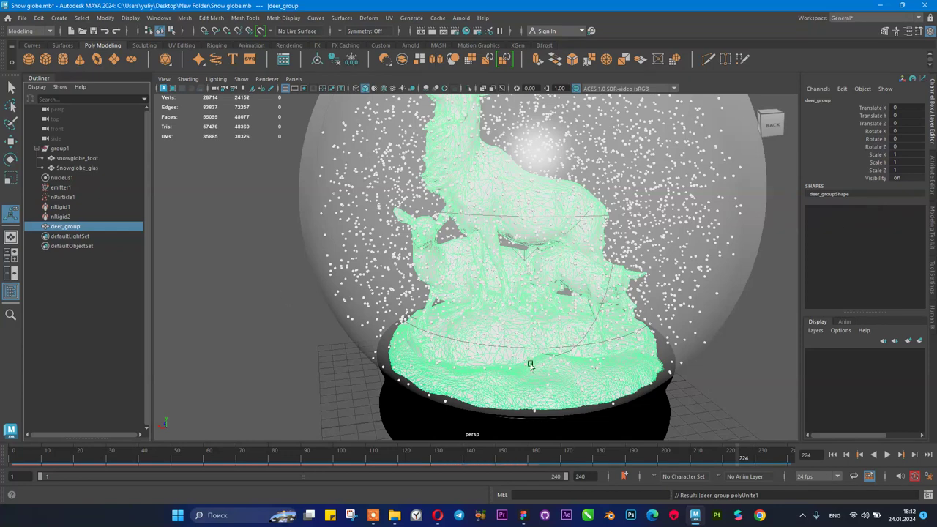
left_click(335, 62)
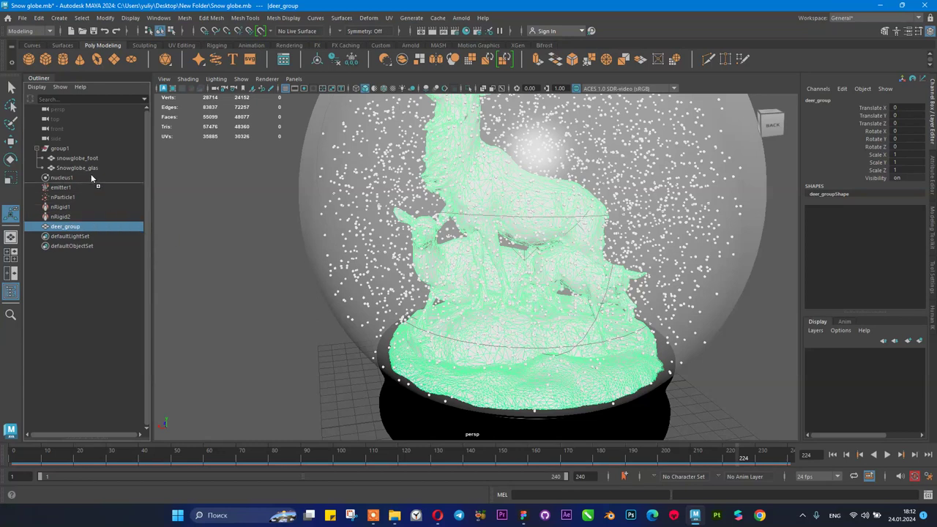
middle_click_drag(81, 162, 81, 164)
- Select group1 and its child objects in turn to examine which geometry each one contains
left_click(60, 148)
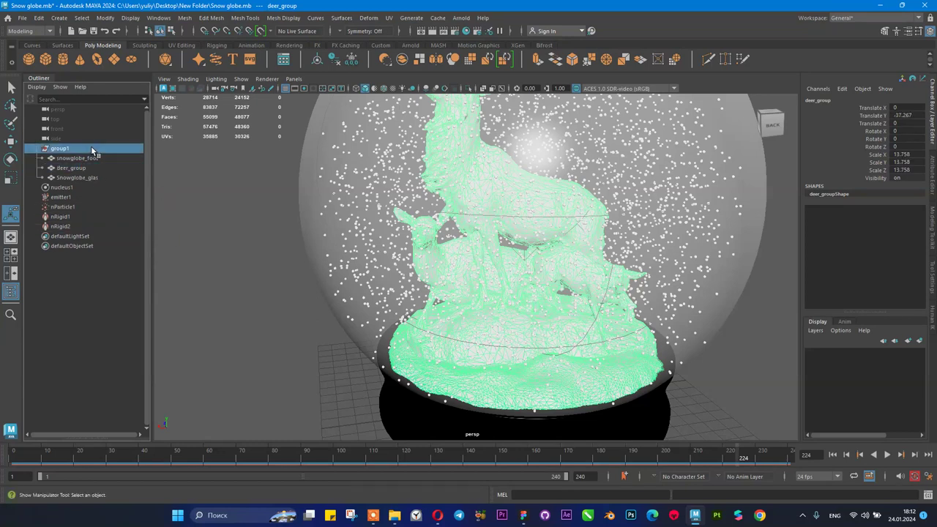
scroll(534, 234, "down", 3)
scroll(399, 218, "up", 2)
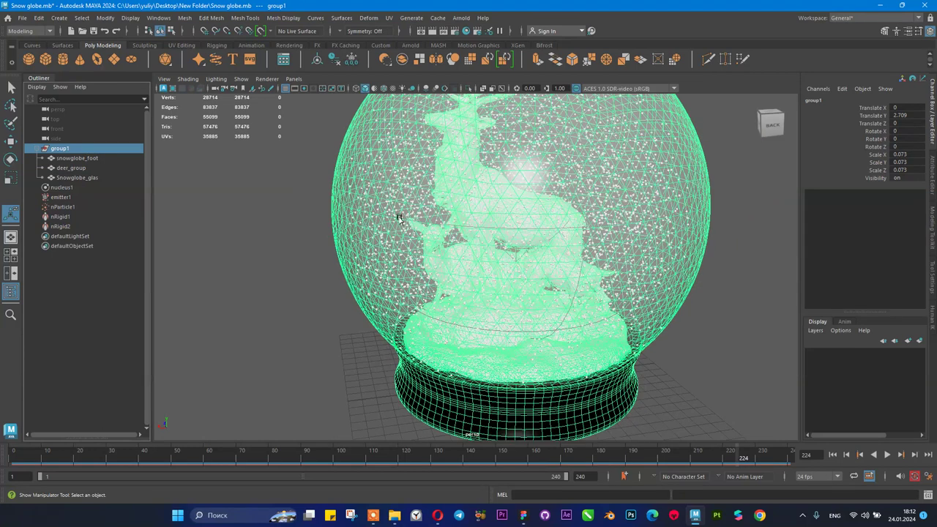
left_click(96, 158)
left_click(88, 167)
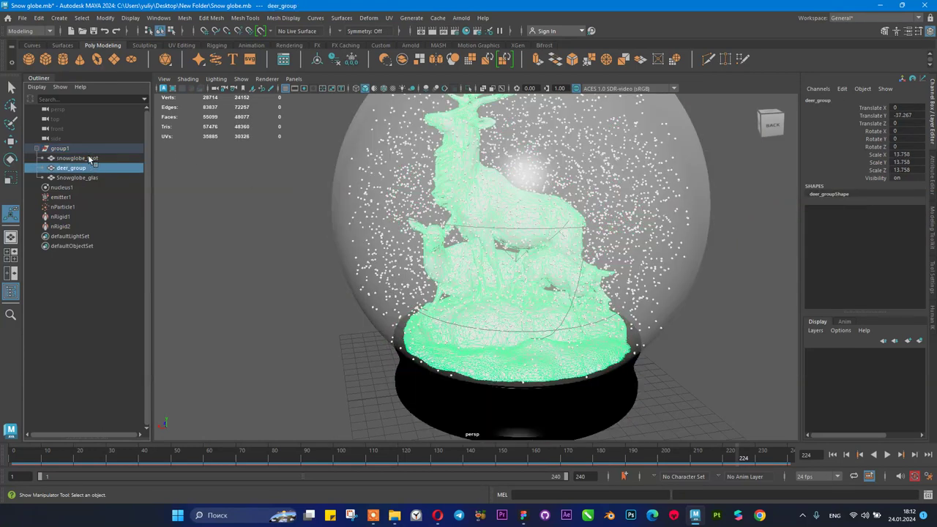
left_click(88, 158)
left_click(85, 177)
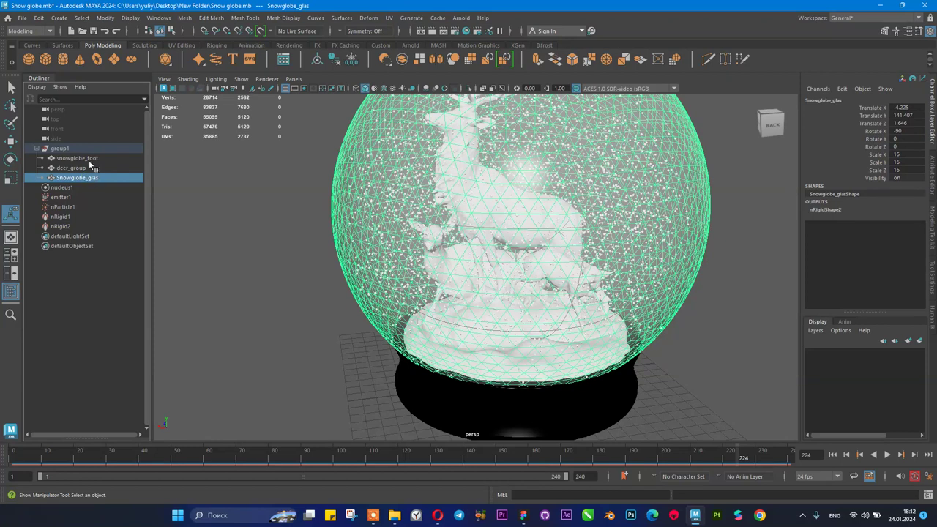
left_click(89, 158)
left_click(87, 168)
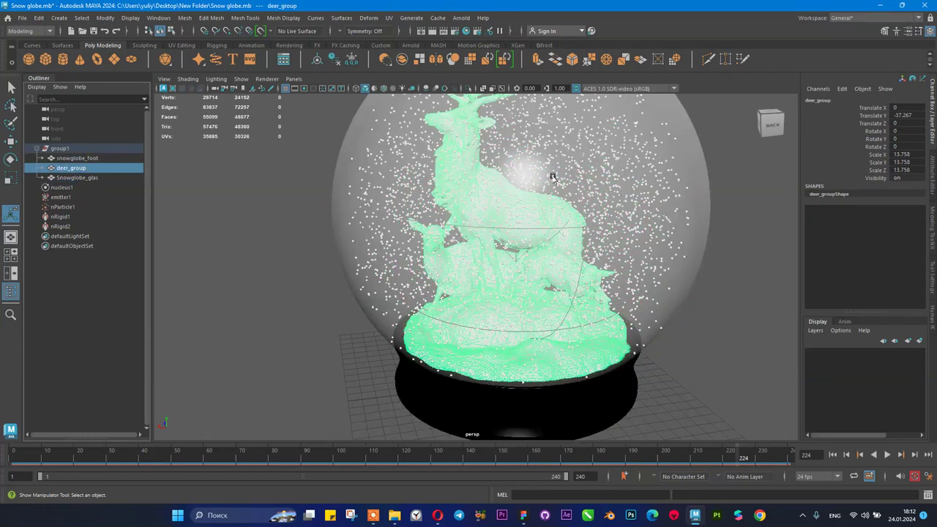
- Try the Move tool on deer_group inside the globe and undo the change
scroll(510, 208, "down", 2)
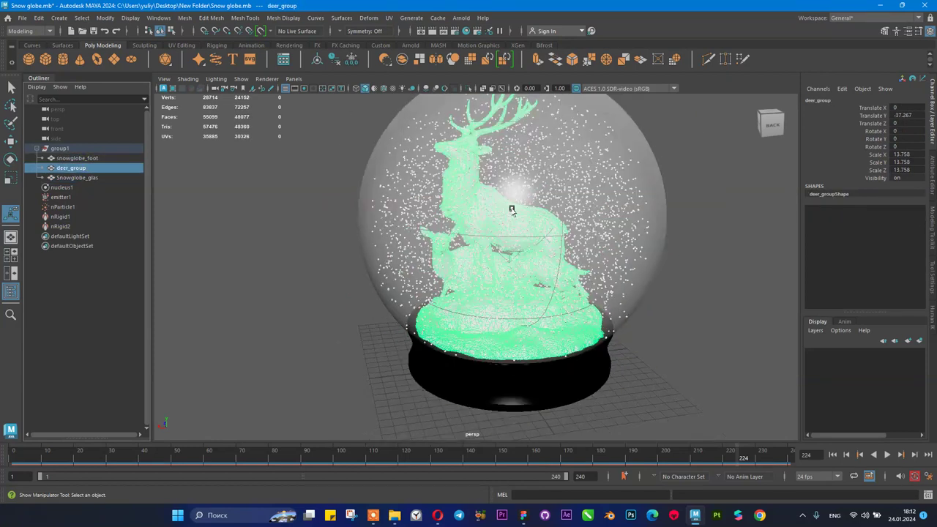
scroll(510, 209, "up", 8)
scroll(505, 213, "down", 8)
key("w")
left_click_drag(508, 193, 484, 213)
right_click_drag(480, 229, 480, 246)
key("ctrl+z")
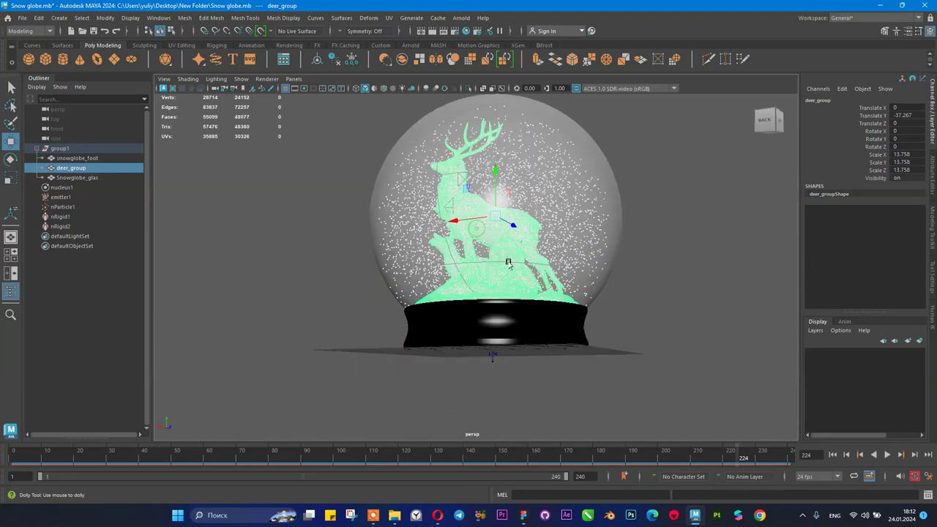
- Select the deer statue's faces within the combined mesh to examine its shells, and return to object mode with nothing selected
scroll(505, 247, "up", 10)
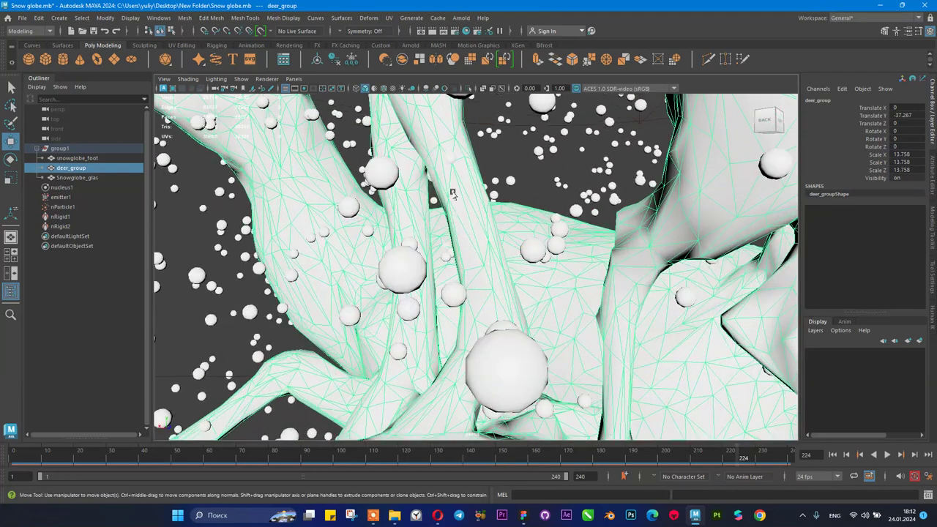
right_click_drag(452, 193, 510, 212)
left_click_drag(510, 212, 430, 281, "alt")
left_click(415, 251)
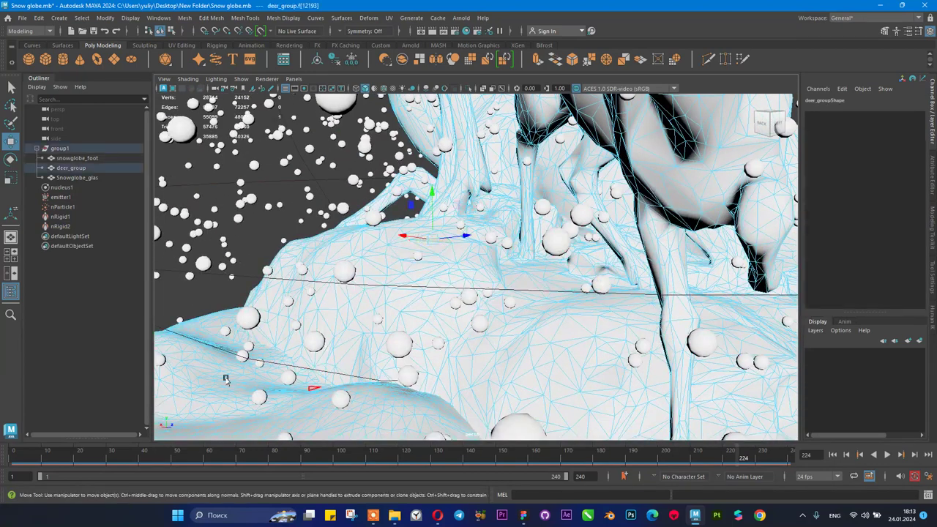
key("ctrl+shift+i")
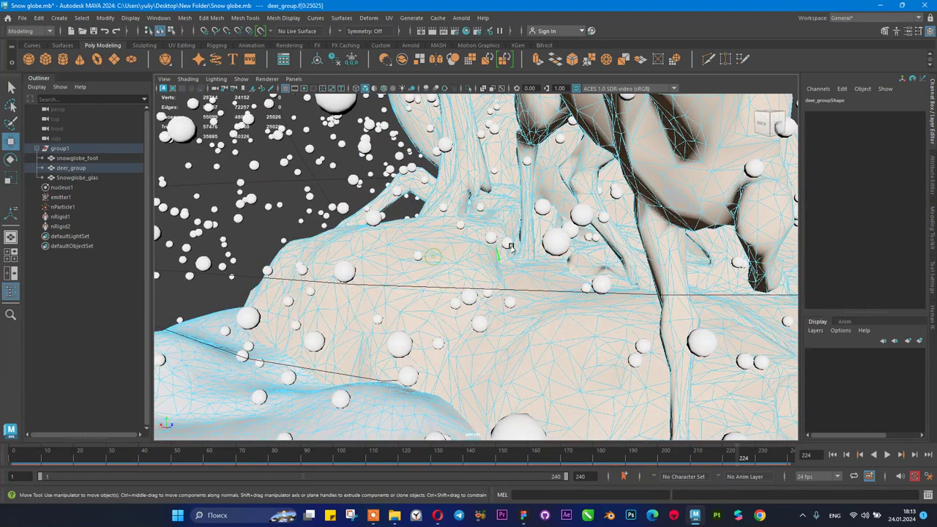
key("f")
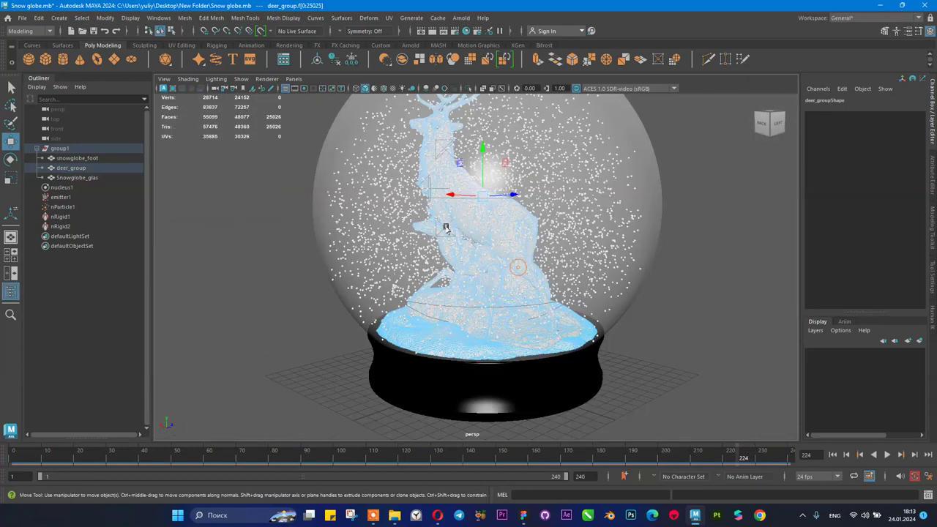
right_click_drag(465, 223, 516, 187)
left_click(716, 268)
left_click_drag(396, 251, 462, 247, "alt")
scroll(432, 249, "down", 4)
scroll(446, 249, "up", 3)
- Switch to the FX menu set and make deer_group a passive collider for the particles
left_click(94, 167)
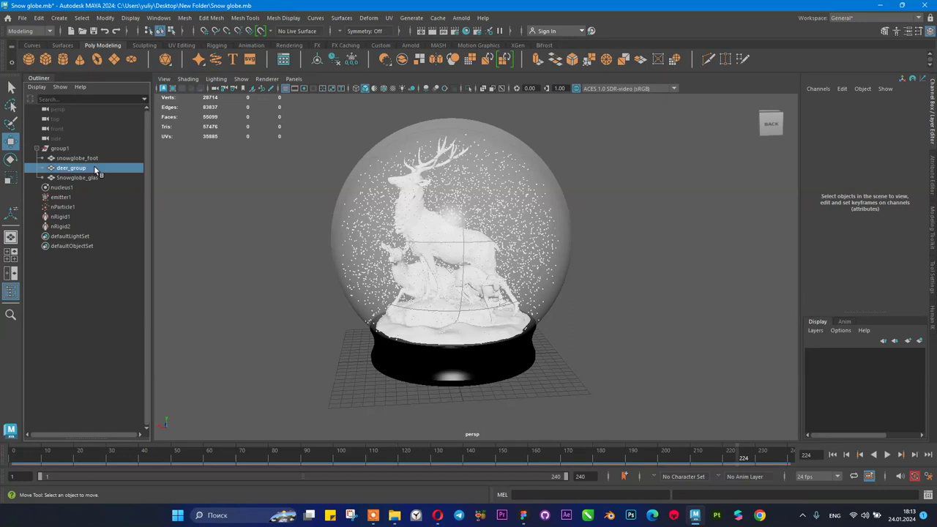
left_click(29, 31)
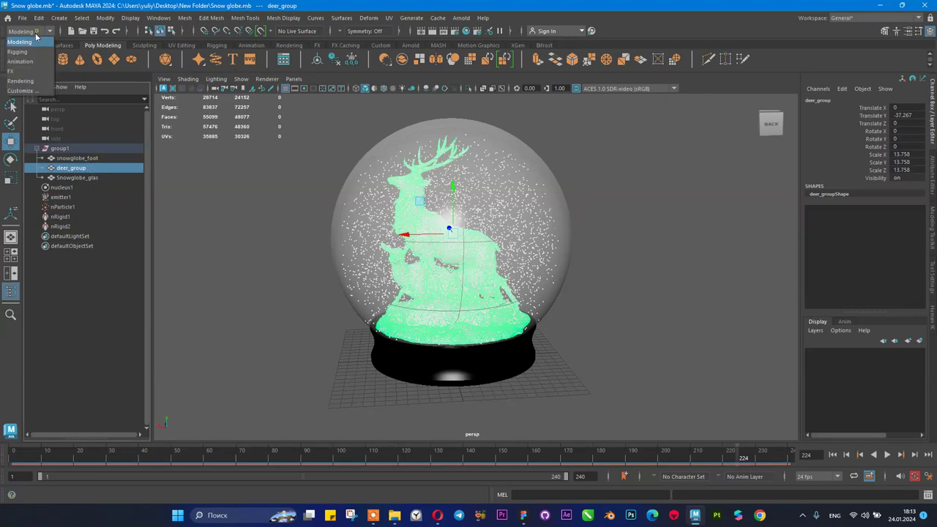
left_click(26, 69)
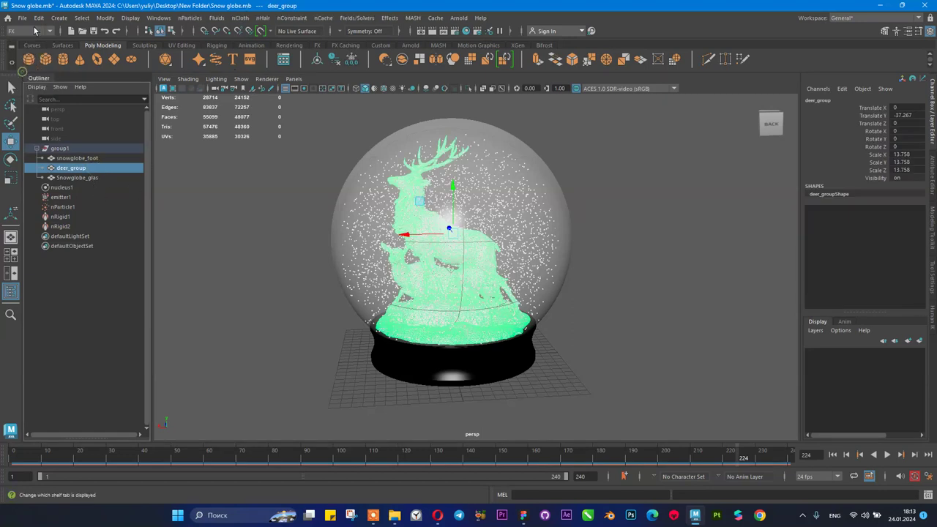
left_click(240, 18)
left_click(246, 47)
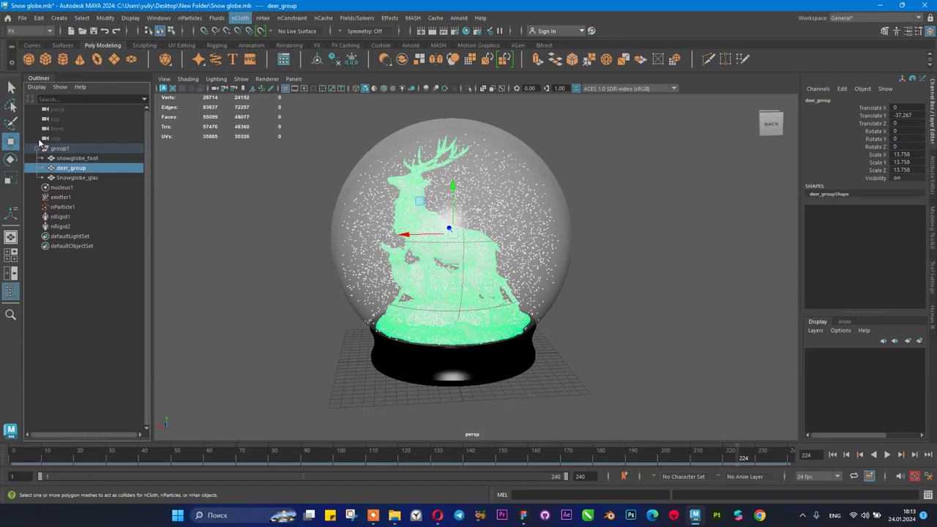
- Play the snow simulation from the first frame to check the collisions, and return to frame 1
left_click(836, 454)
left_click(884, 454)
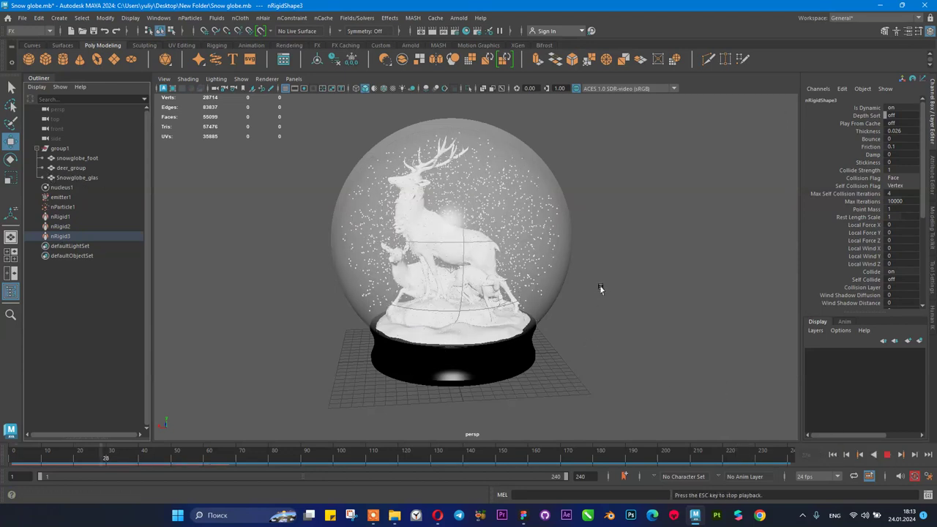
left_click(887, 454)
left_click(832, 454)
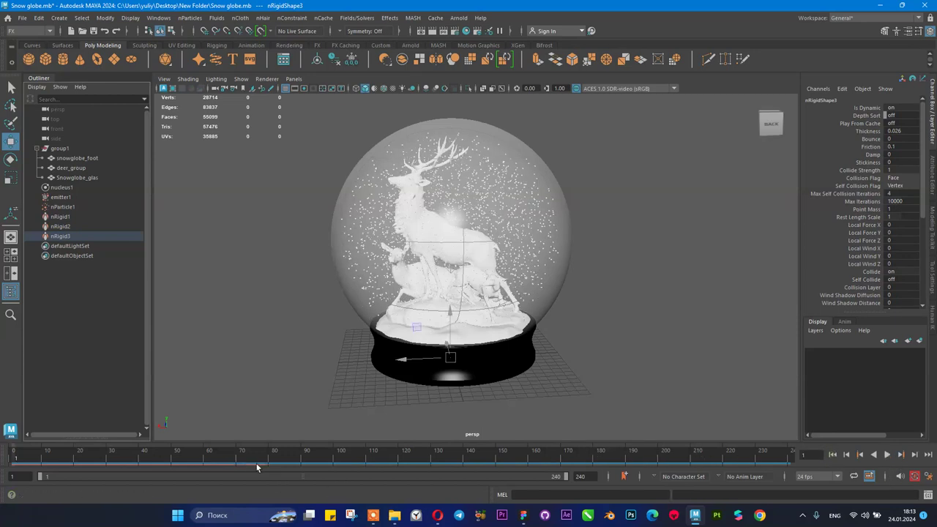
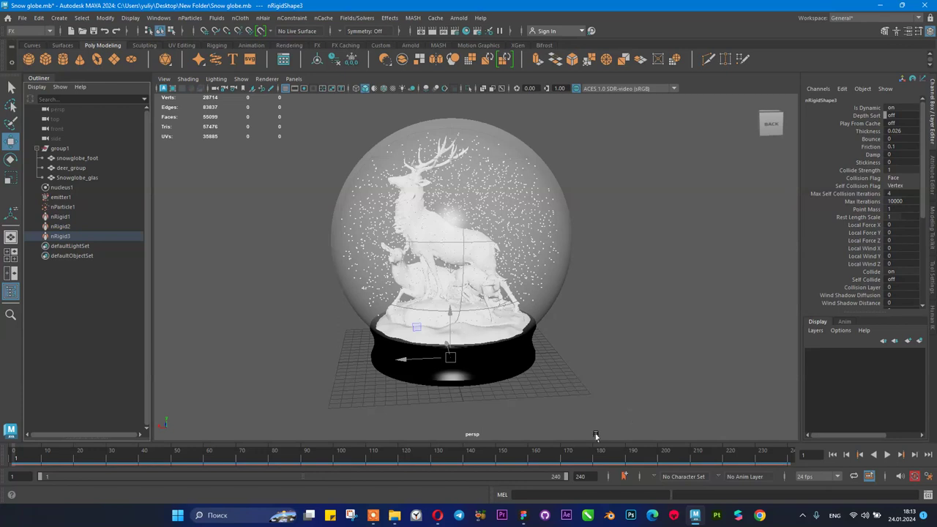
- Switch to the Opera browser and open the YouTube video "VFX 2023 Lecture 2 Snow globe"
left_click(438, 514)
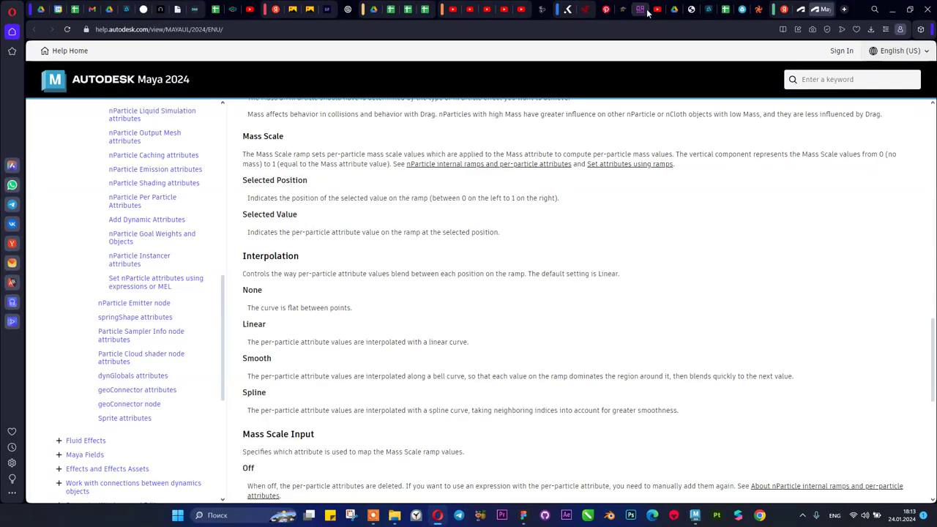
left_click(523, 9)
left_click(495, 152)
left_click(507, 9)
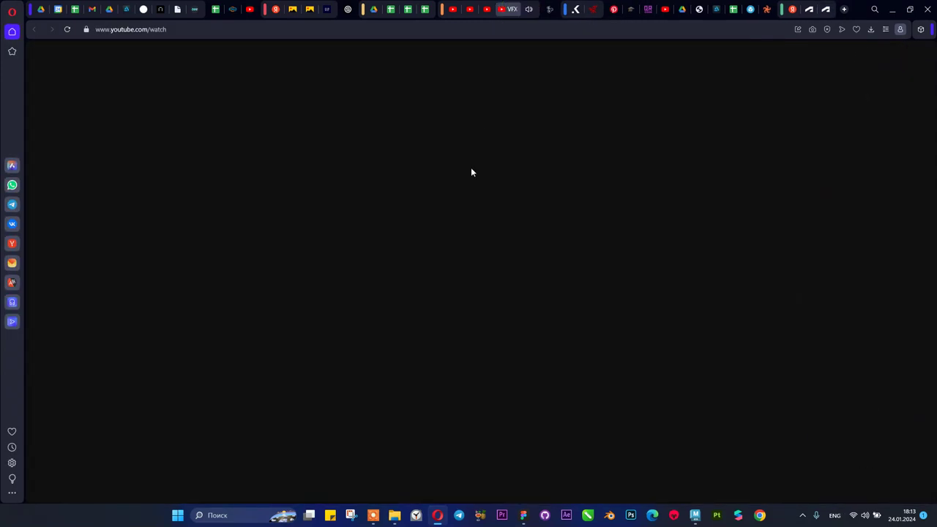
left_click(468, 192)
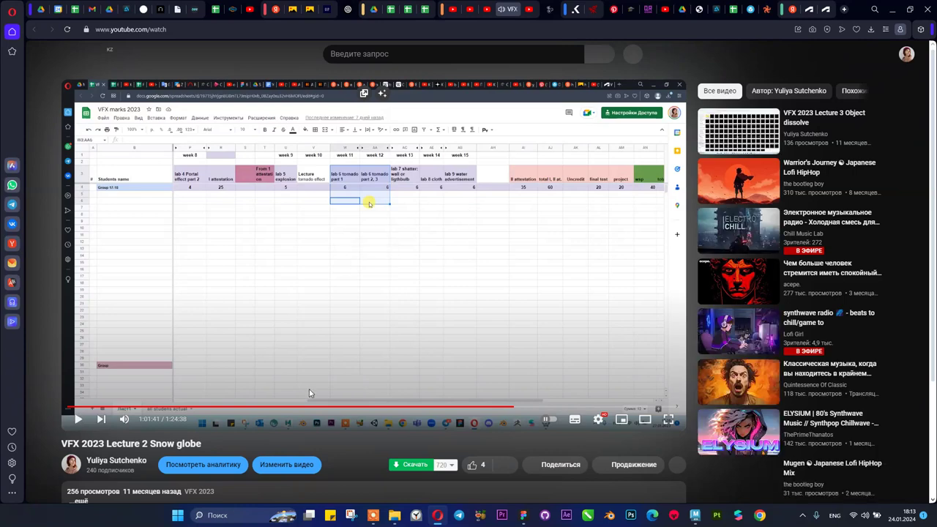
- Seek the lecture video back to about 1:51 and copy the video's URL
left_click_drag(197, 406, 77, 403)
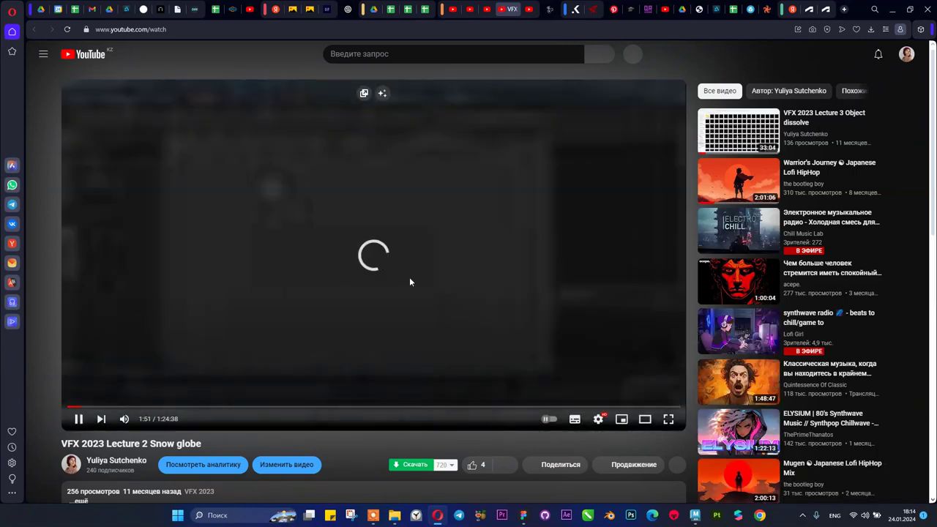
right_click(422, 222)
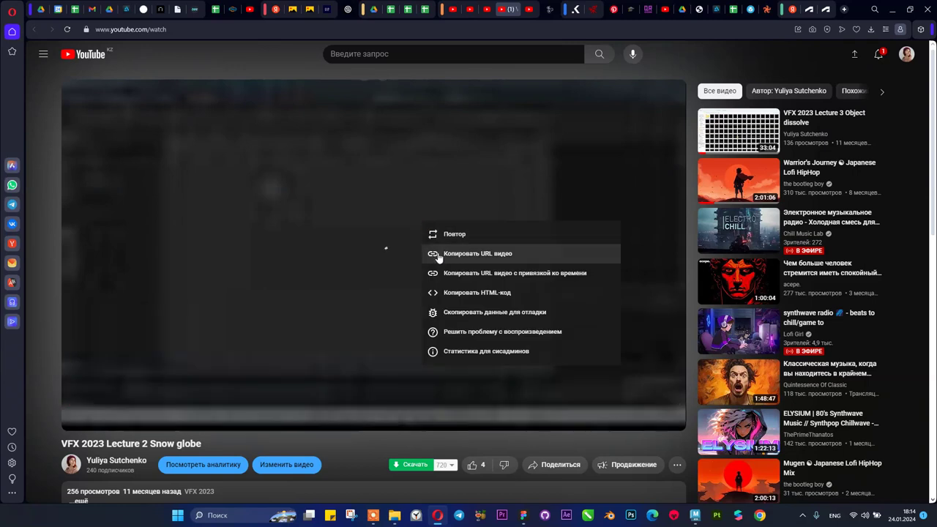
left_click(437, 254)
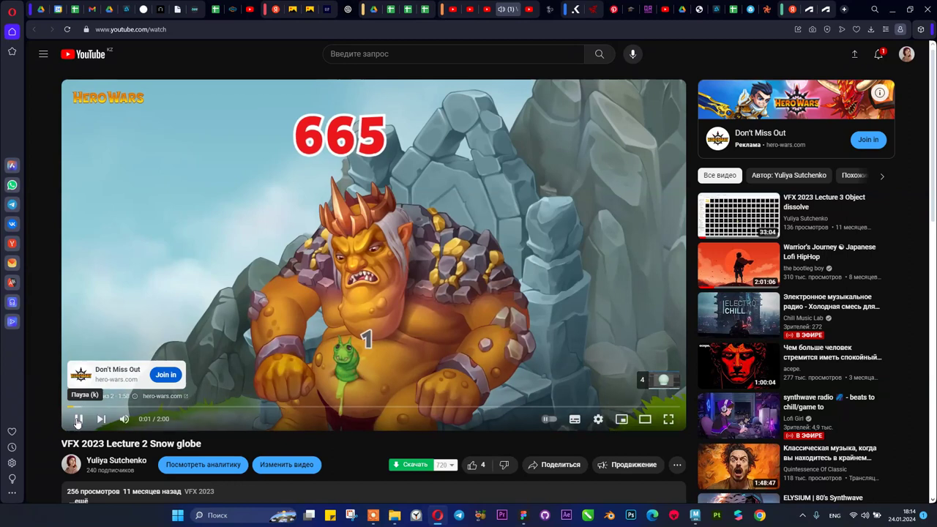
- Pause the lecture video, switch to Telegram and open the VFX 2024 group chat at its newest messages
left_click(78, 419)
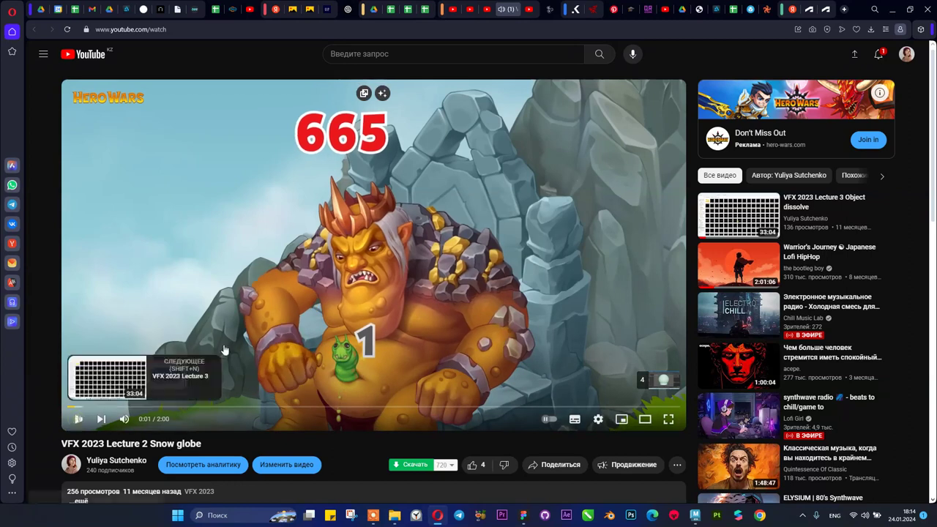
left_click(460, 515)
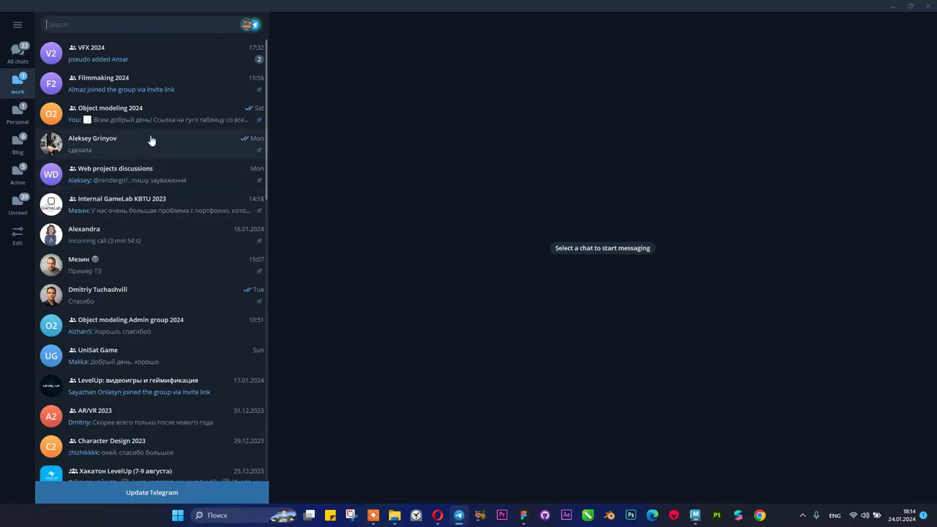
left_click(167, 64)
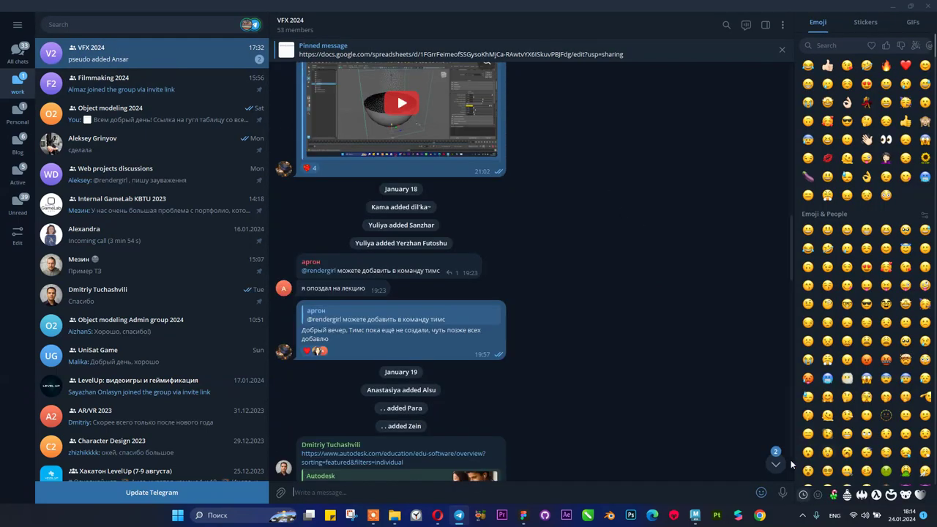
left_click(774, 463)
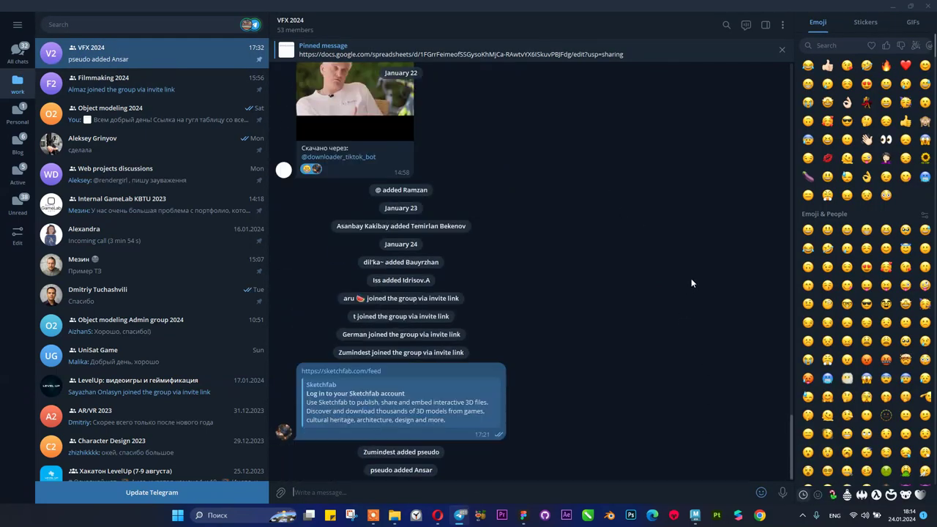
type("https://youtu.be/UwXQAJy09Qg")
key("Return")
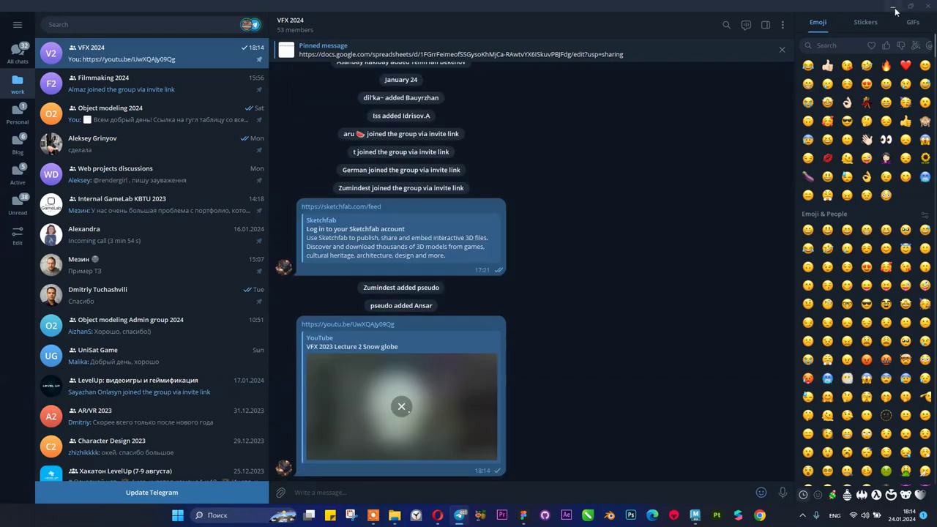
left_click(366, 397)
left_click(892, 8)
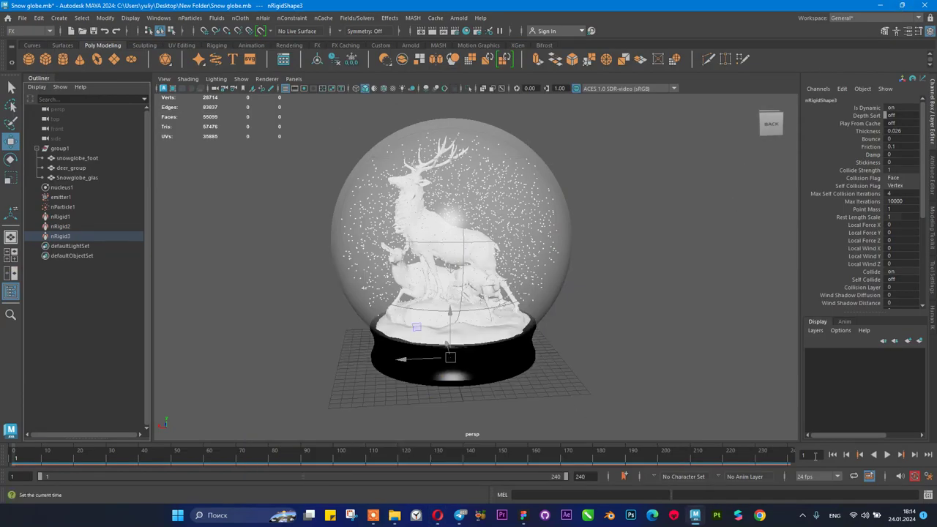
- Play the snow simulation, examine the particles around the deer up close and as a whole, and stop playback
left_click(885, 454)
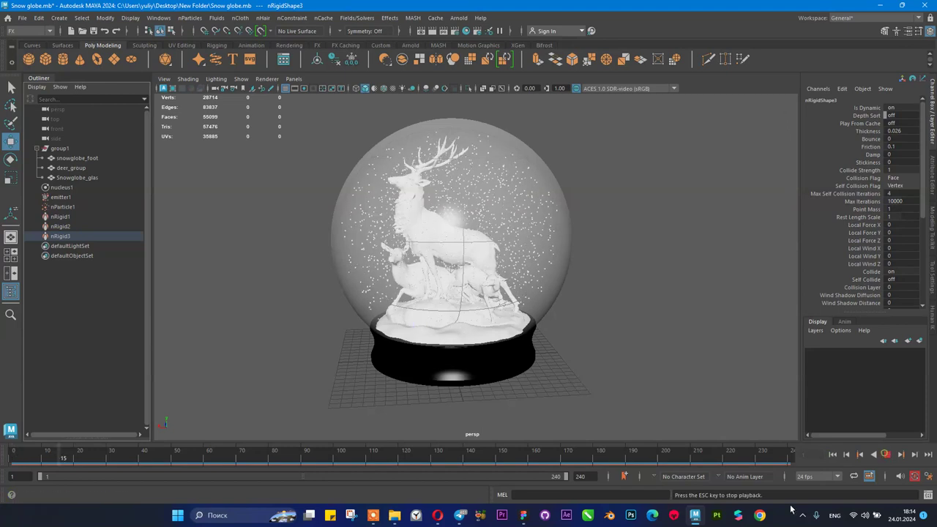
scroll(449, 216, "up", 5)
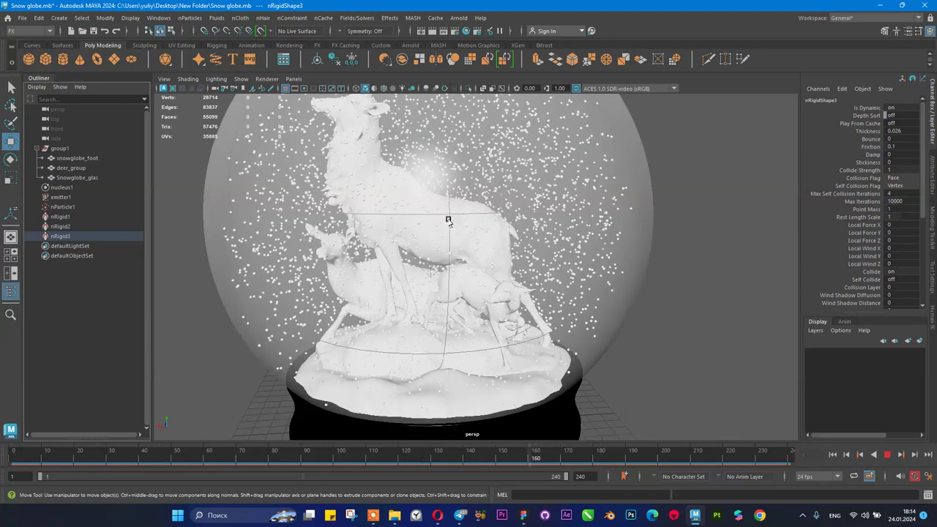
scroll(449, 224, "down", 5)
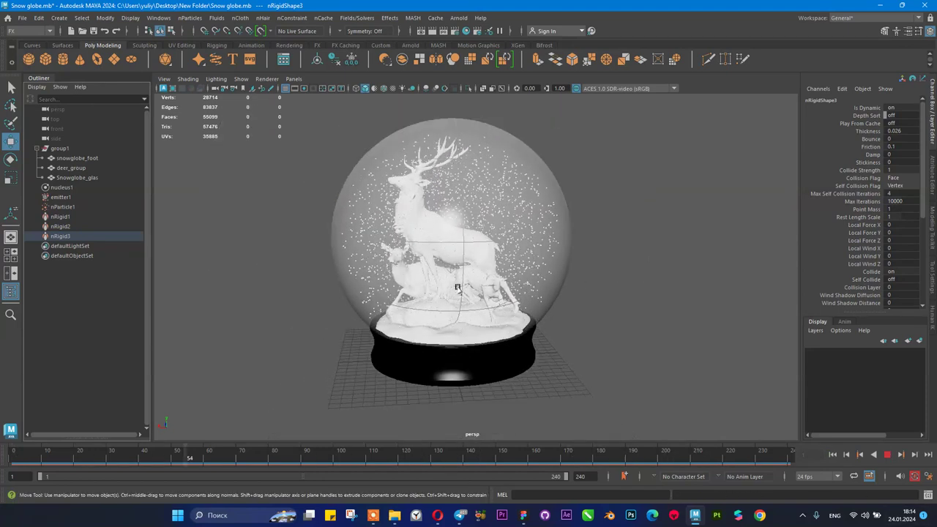
scroll(427, 182, "up", 5)
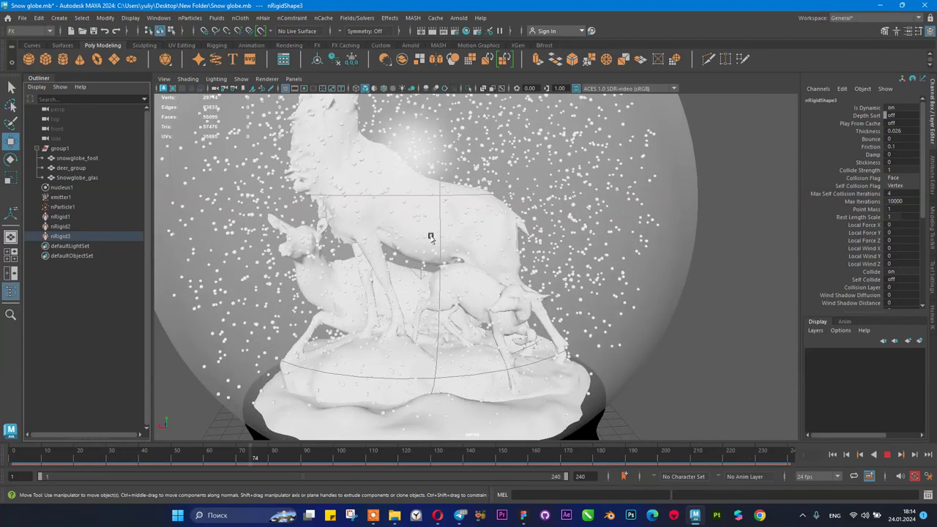
scroll(357, 234, "down", 5)
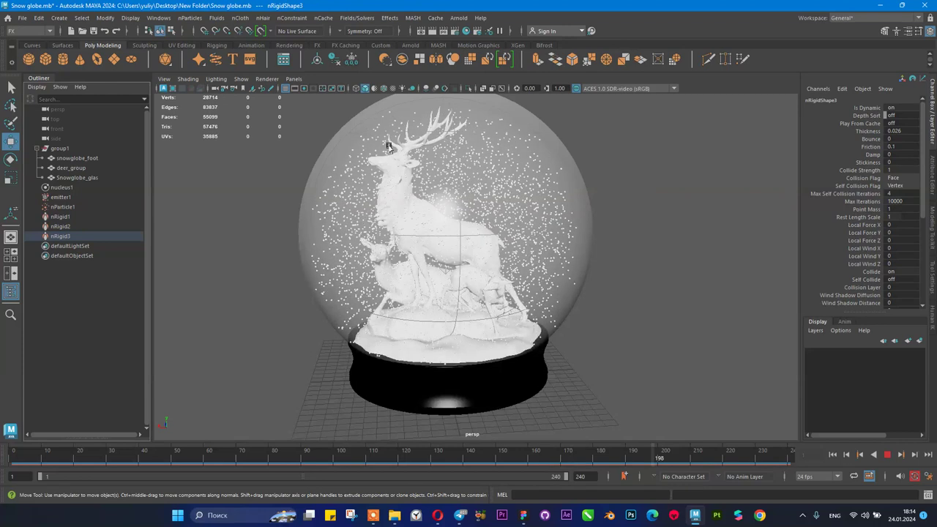
left_click(887, 454)
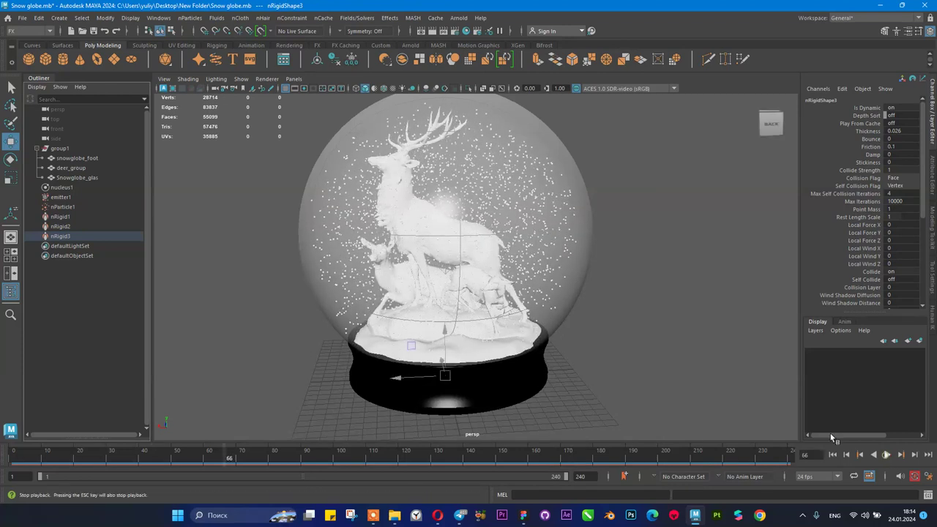
- Add a Turbulence field to nParticle1
scroll(559, 237, "up", 3)
left_click_drag(510, 267, 505, 234, "alt")
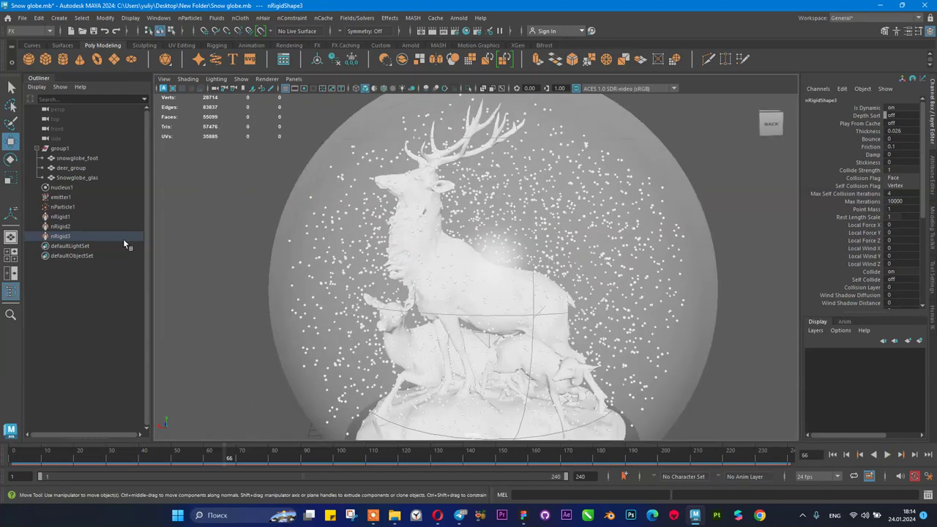
left_click(88, 206)
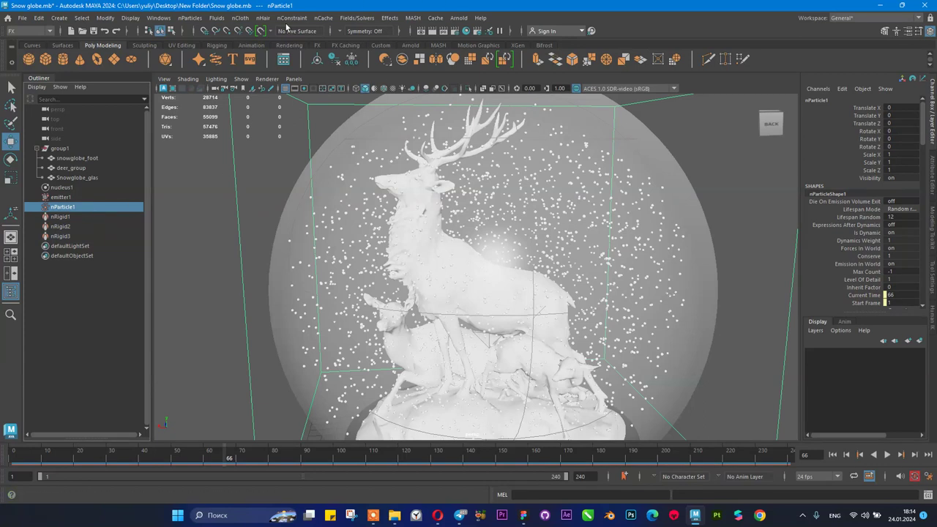
left_click(354, 18)
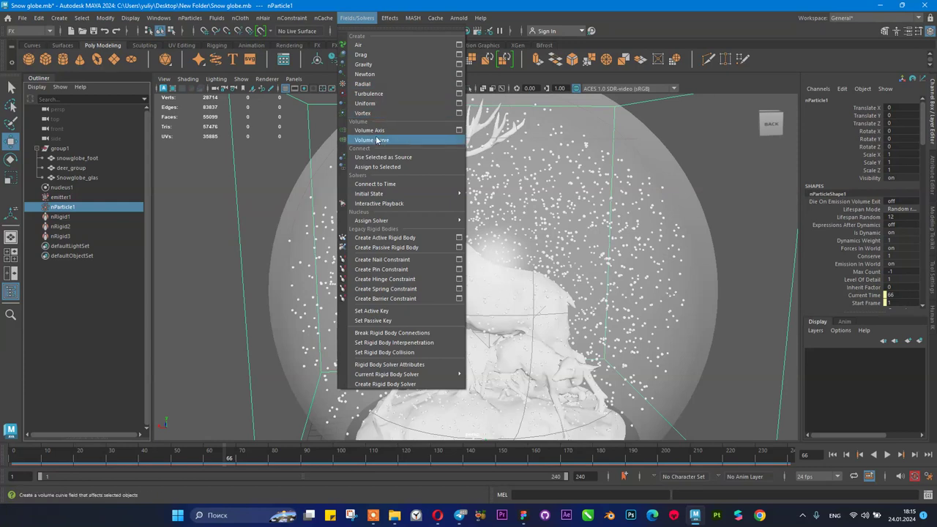
left_click(391, 94)
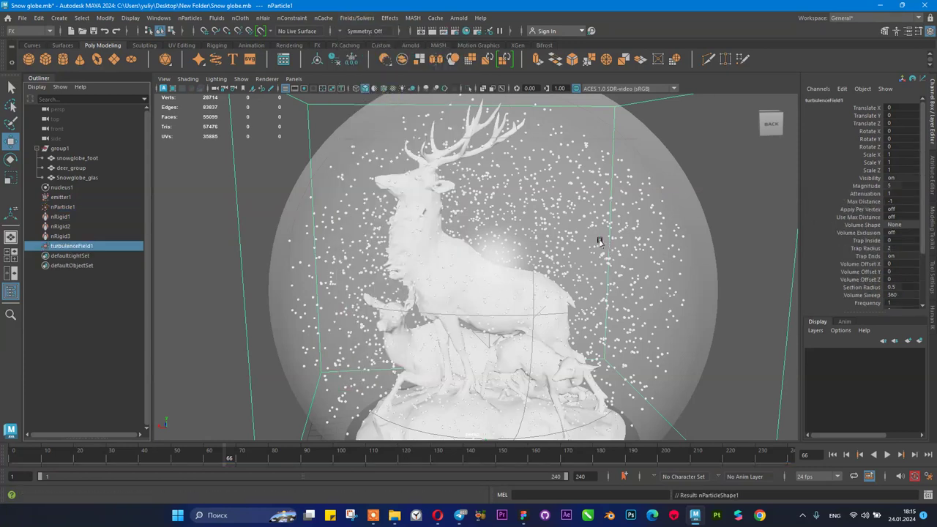
- Play the simulation from the first frame to check the turbulence, stop it and return to frame 1
scroll(478, 199, "down", 2)
scroll(491, 205, "down", 2)
scroll(540, 264, "up", 1)
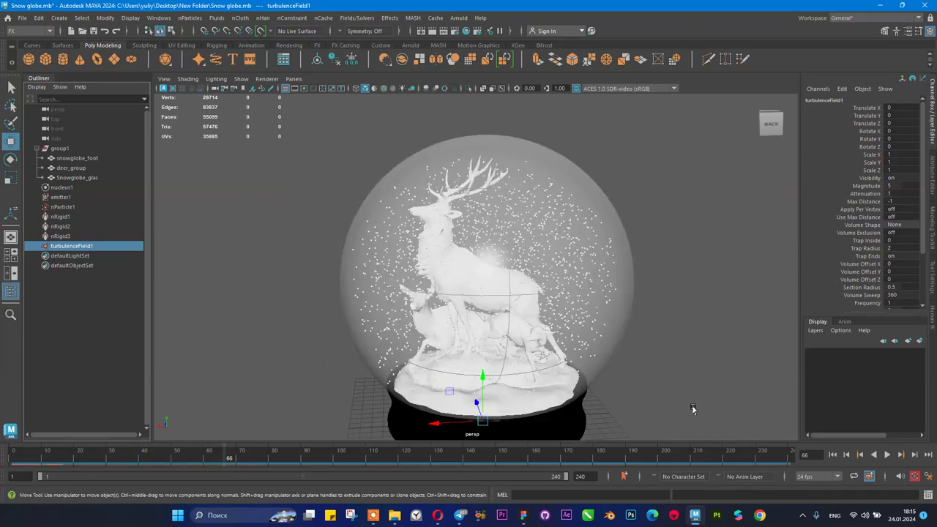
left_click(832, 454)
left_click(886, 455)
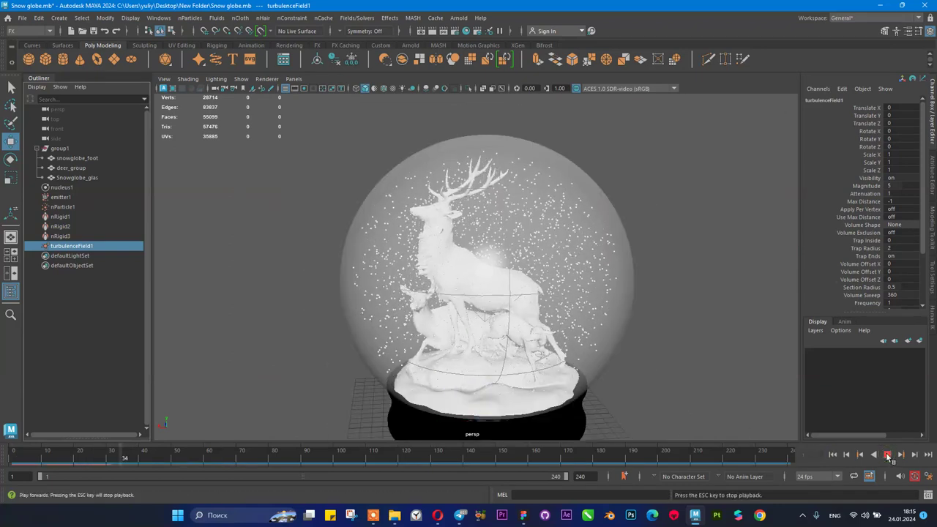
left_click(886, 455)
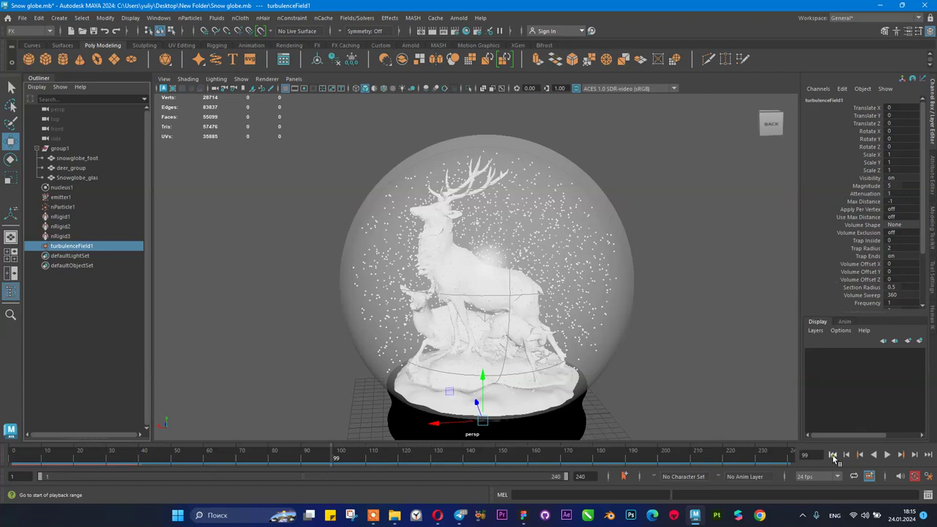
left_click(832, 454)
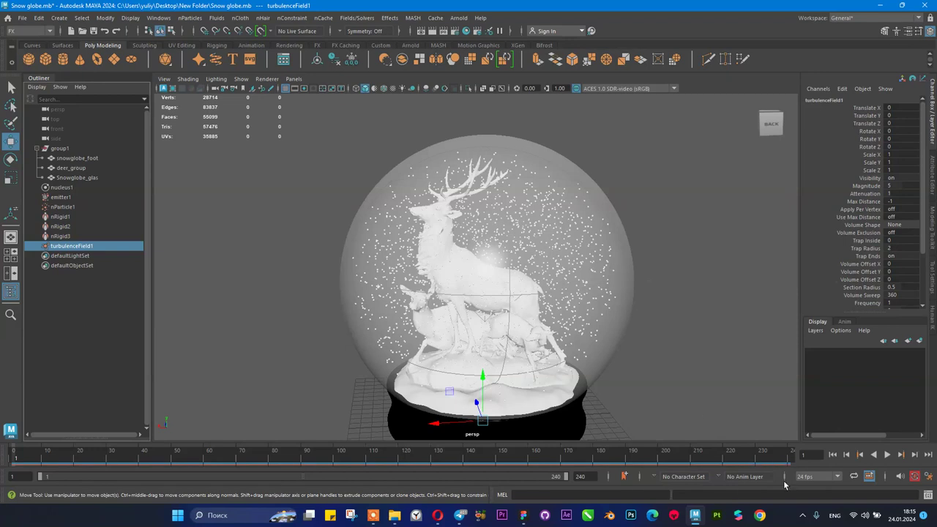
- Replay the simulation, examine the turbulent snow close up and from other sides of the globe, and stop playback
left_click(886, 455)
scroll(600, 282, "up", 3)
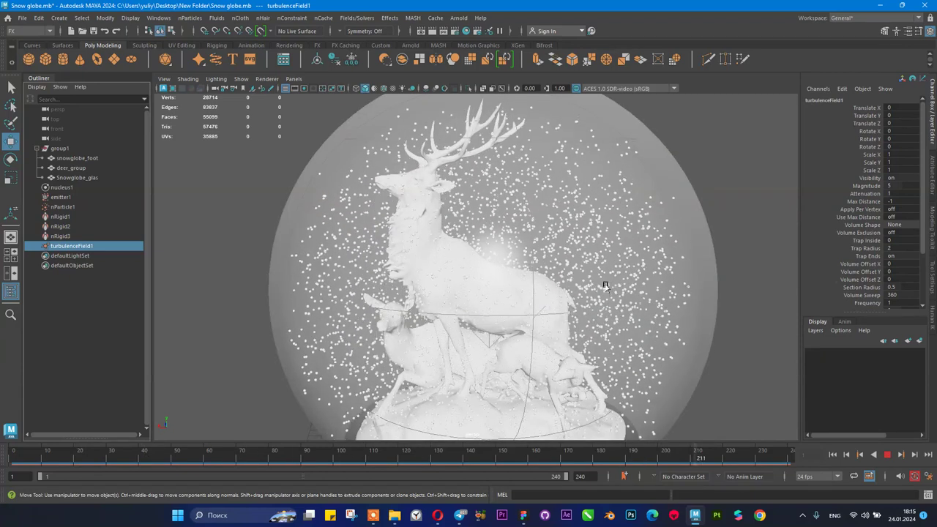
scroll(605, 282, "down", 3)
left_click_drag(623, 281, 415, 284, "alt")
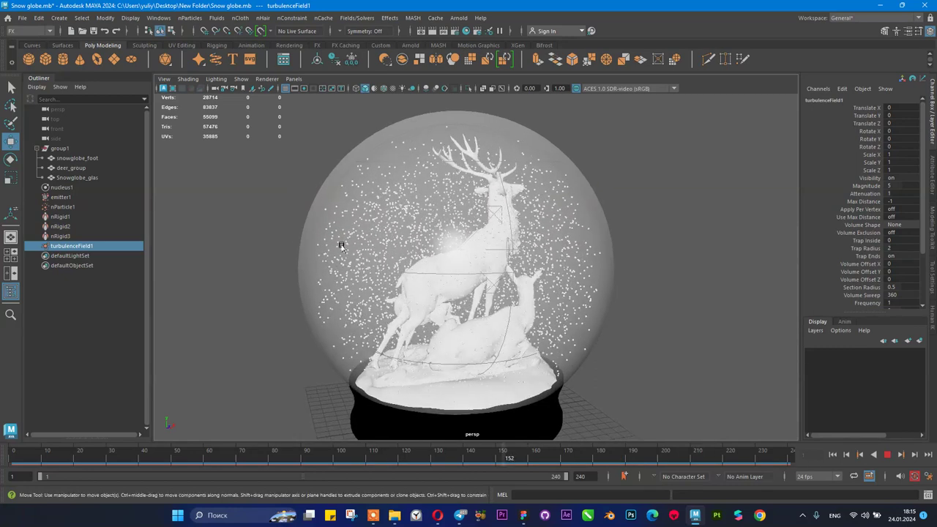
left_click(887, 454)
left_click_drag(454, 263, 543, 232, "alt")
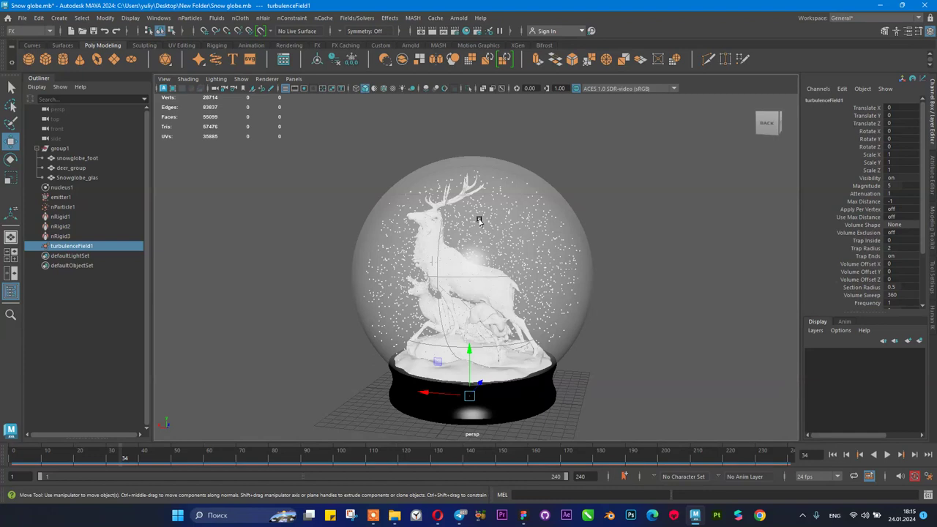
- Show turbulenceField1's full attributes and set its magnitude to 10
left_click(934, 194)
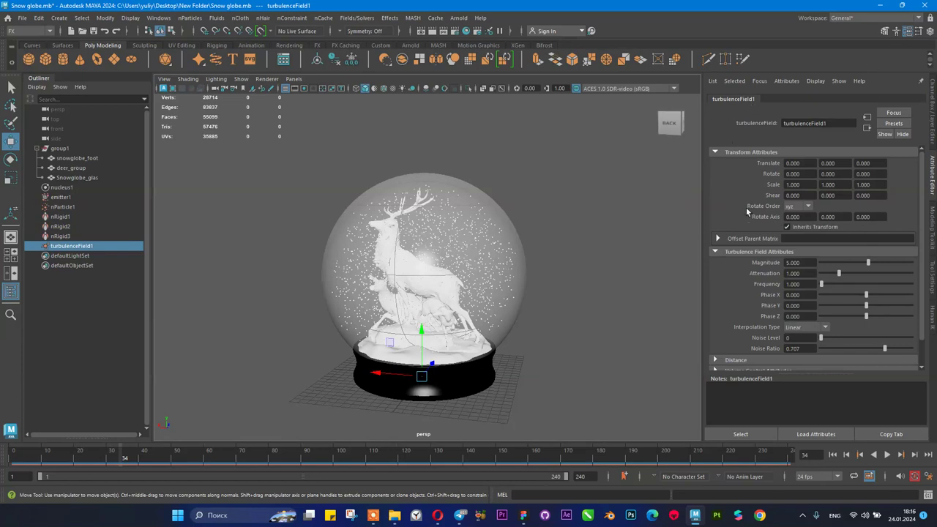
left_click(792, 263)
type("10")
key("Return")
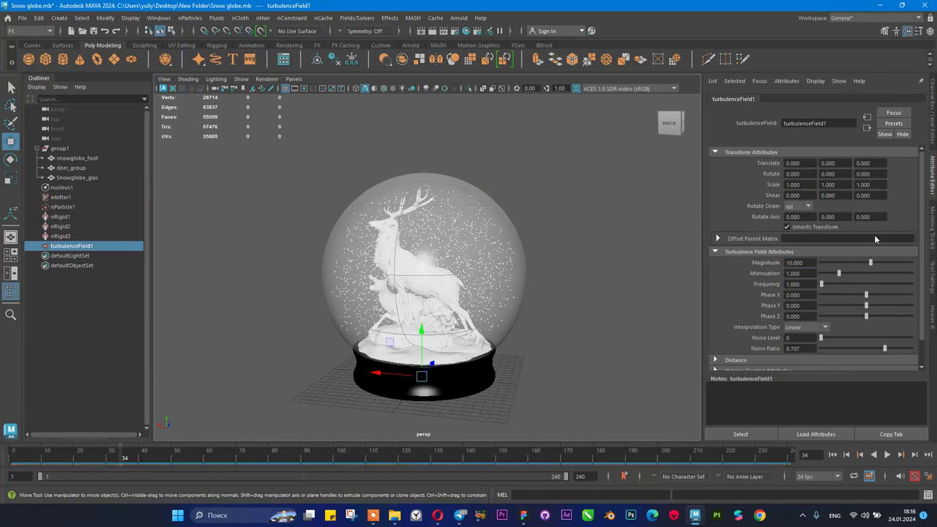
- Play the simulation to check the turbulence at magnitude 10, stop it and return to frame 1
left_click(858, 455)
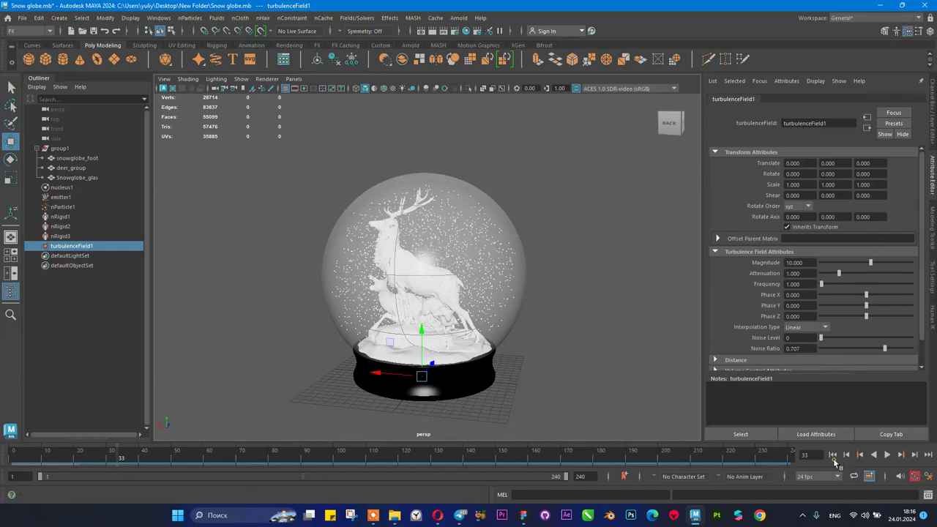
left_click(887, 455)
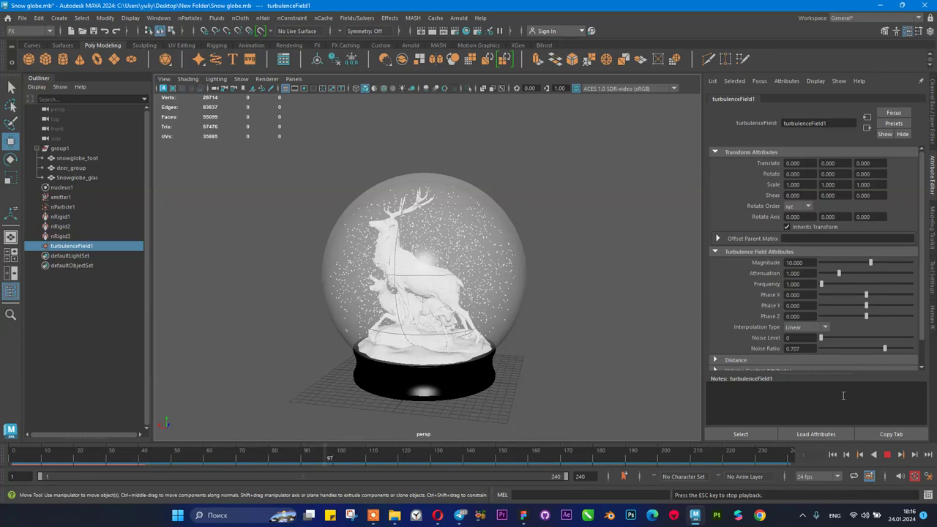
left_click(887, 455)
left_click(833, 454)
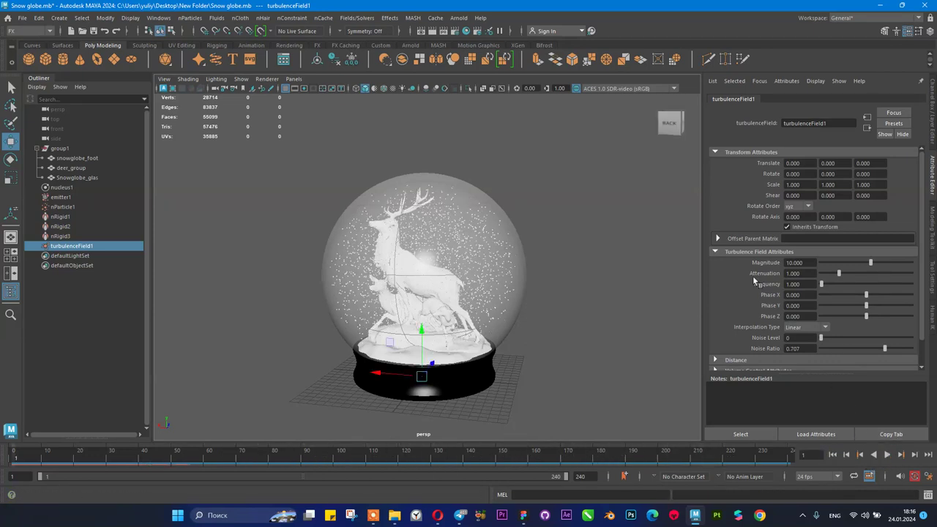
- Set the magnitude of turbulenceField1 to 20
scroll(813, 301, "down", 1)
double_click(802, 256)
double_click(805, 235)
type("20")
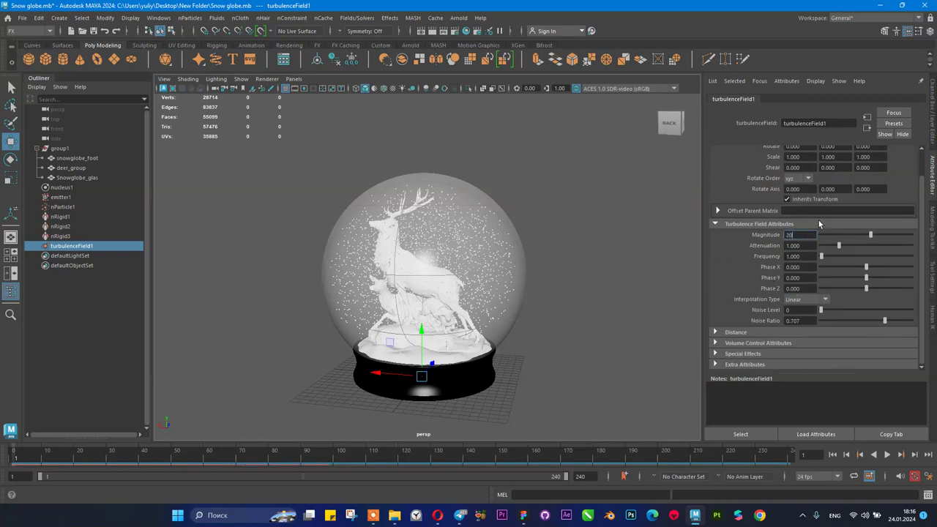
key("Return")
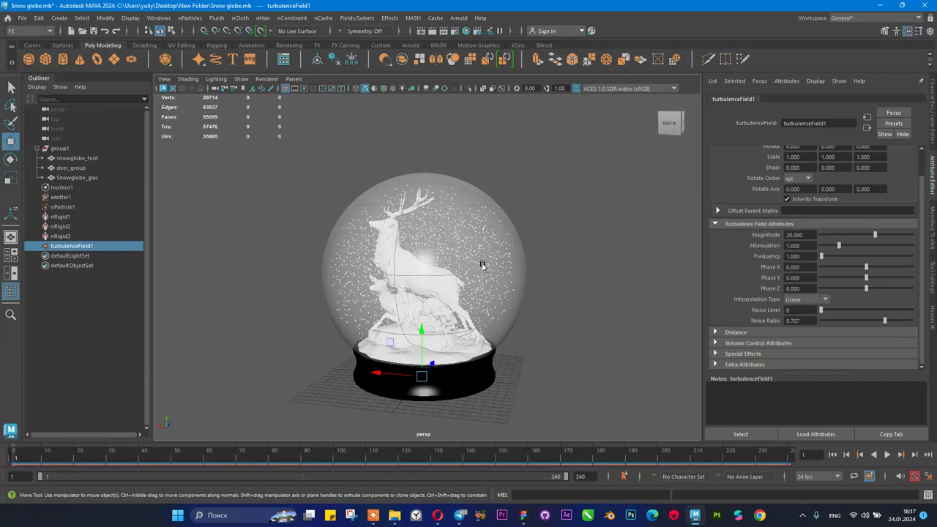
left_click(917, 518)
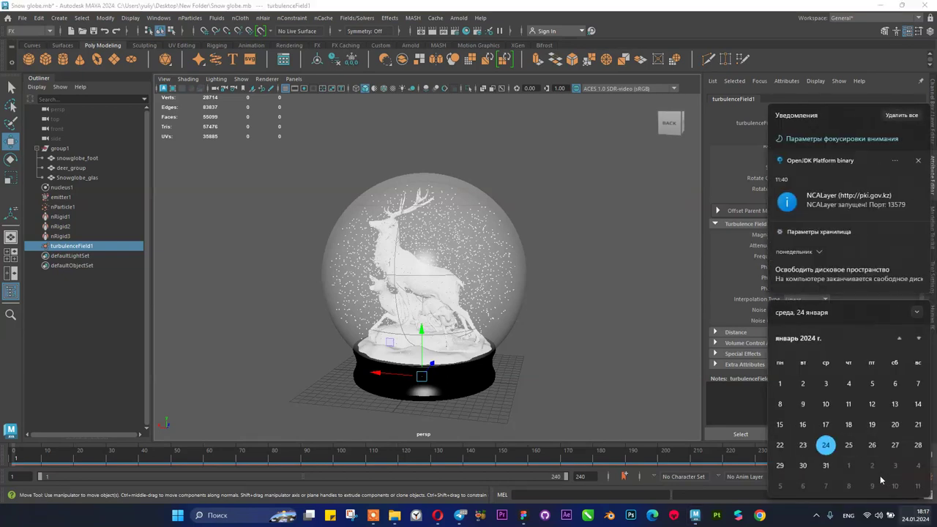
left_click(718, 313)
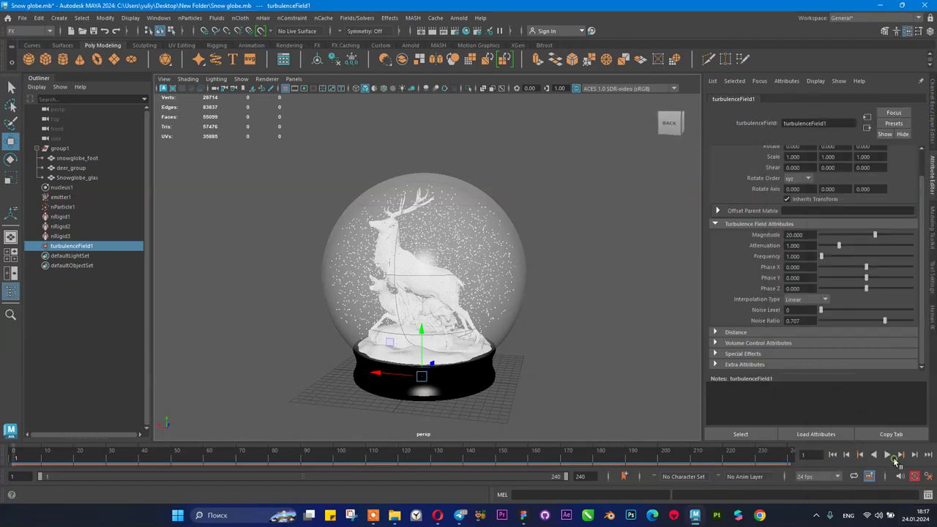
- Play the simulation to check the turbulence at magnitude 20 up close, and stop playback
left_click(887, 455)
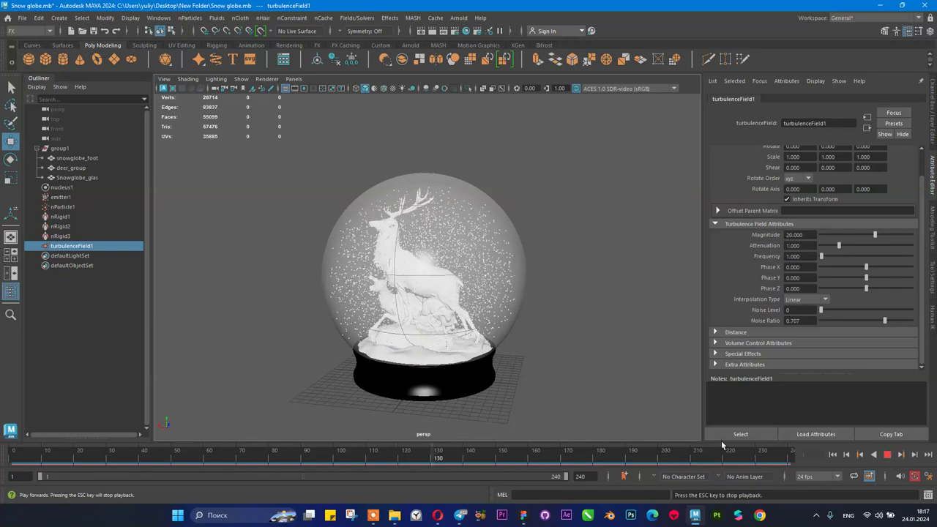
scroll(520, 295, "up", 3)
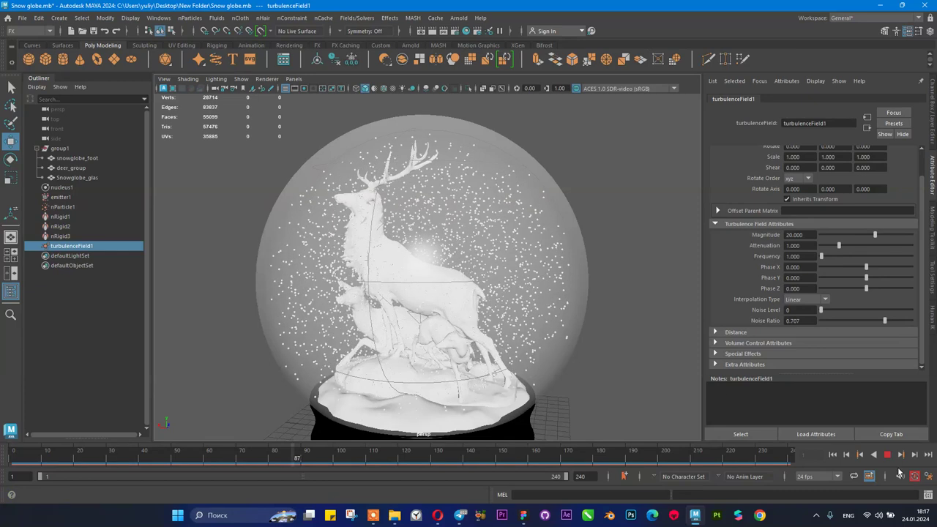
key("Escape")
- Set turbulenceField1's attenuation to 2.88 and replay the simulation from the first frame
left_click_drag(838, 246, 853, 246)
left_click(834, 454)
left_click(887, 455)
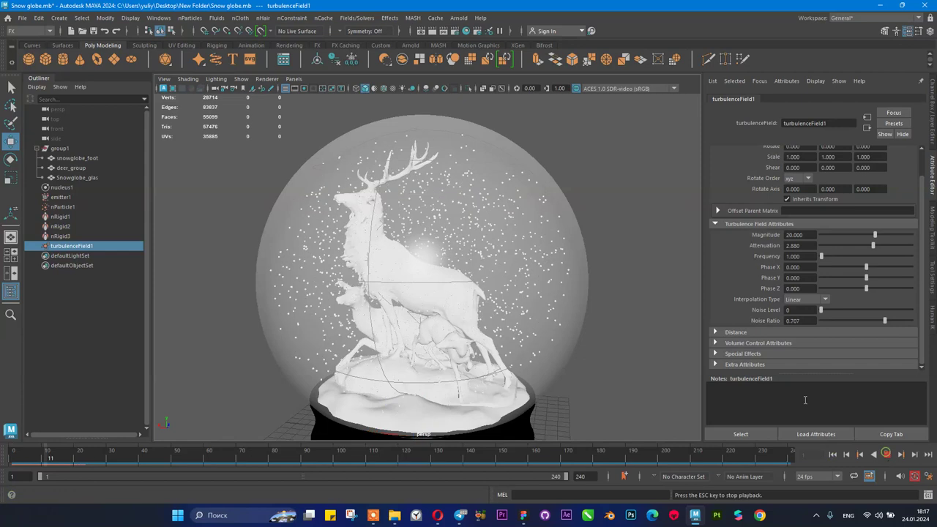
- Stop playback, return to the first frame and set turbulenceField1's frequency to 15.761
left_click(887, 455)
left_click(832, 454)
left_click_drag(839, 257, 835, 257)
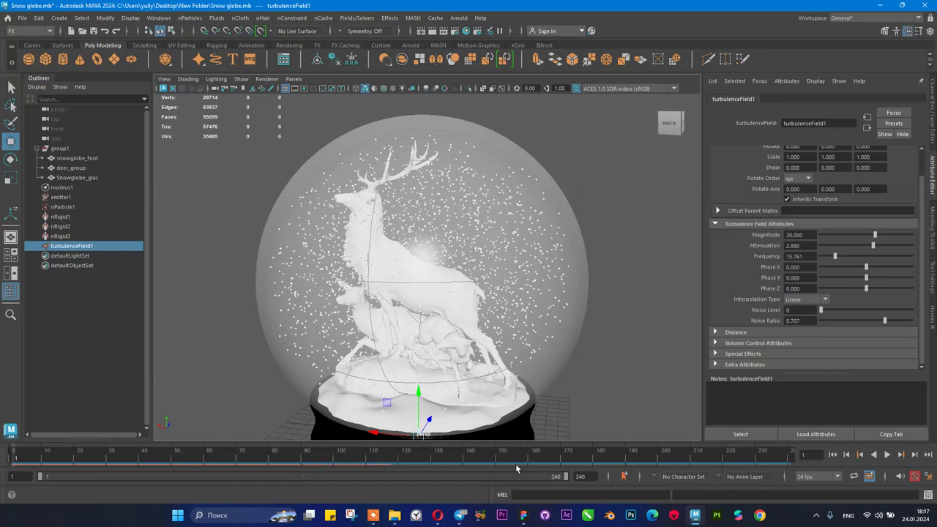
left_click(373, 515)
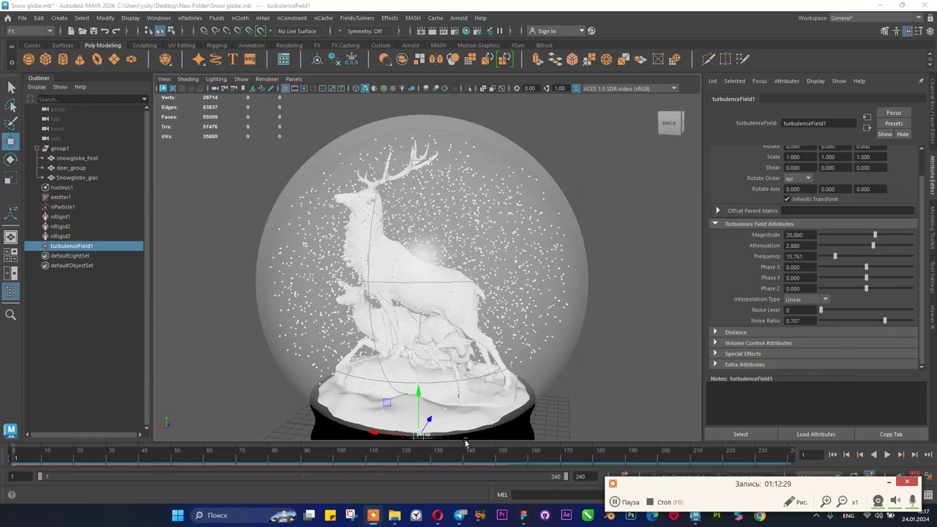
left_click(888, 483)
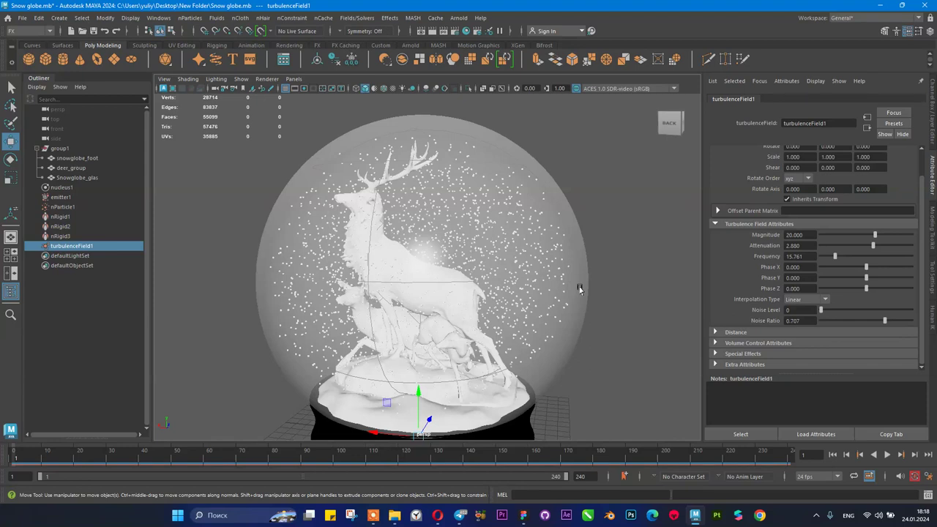
- Play the simulation from the first frame to check the turbulence at frequency 15.761, and stop playback
left_click(835, 454)
left_click(887, 454)
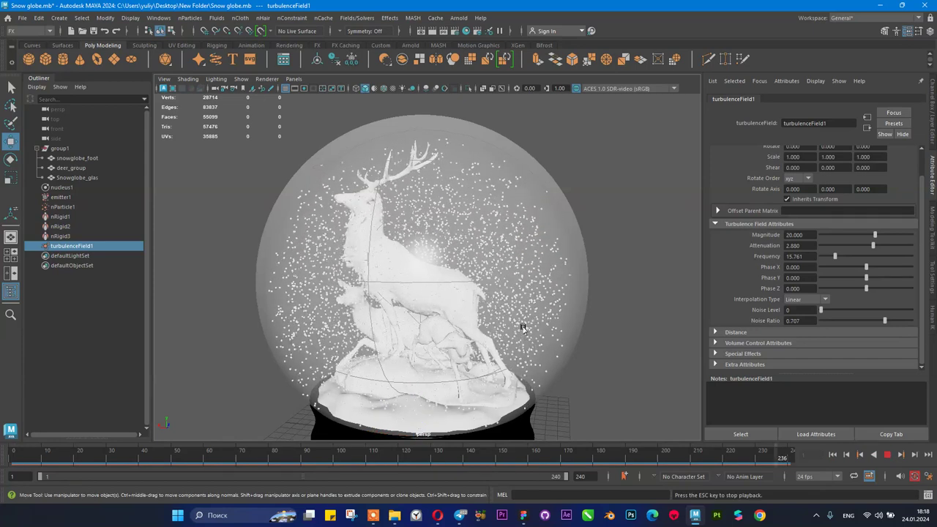
scroll(521, 330, "down", 3)
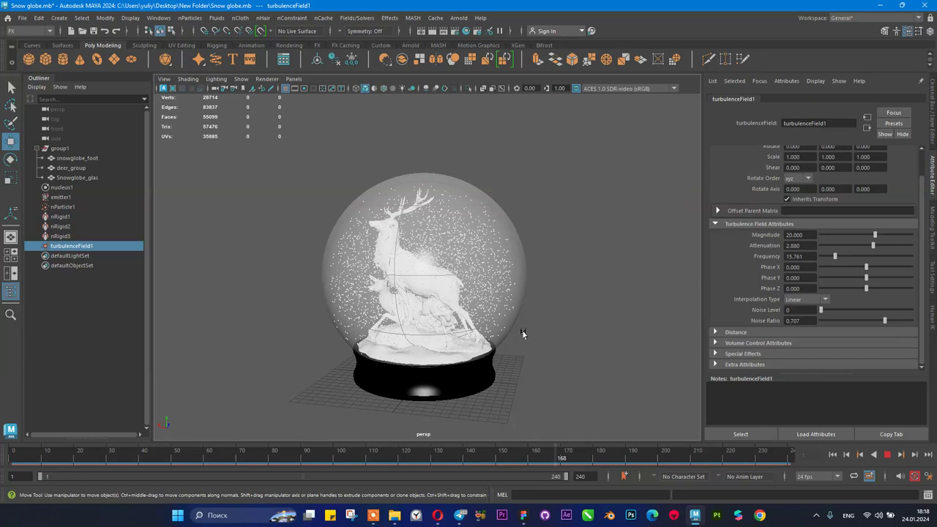
left_click(886, 454)
scroll(738, 351, "up", 1)
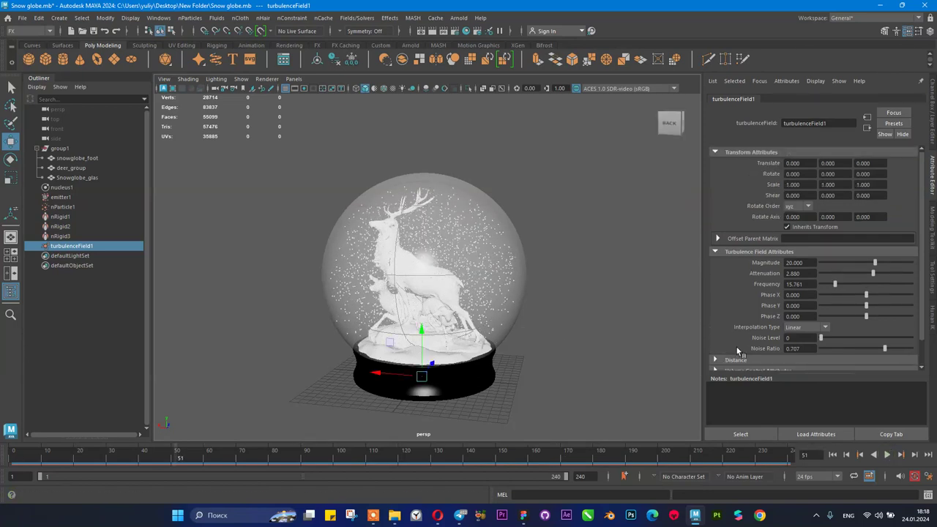
- Add a Volume Axis field to nParticle1 and raise it above the globe to 28.355 in Y
left_click(77, 197)
left_click(81, 208)
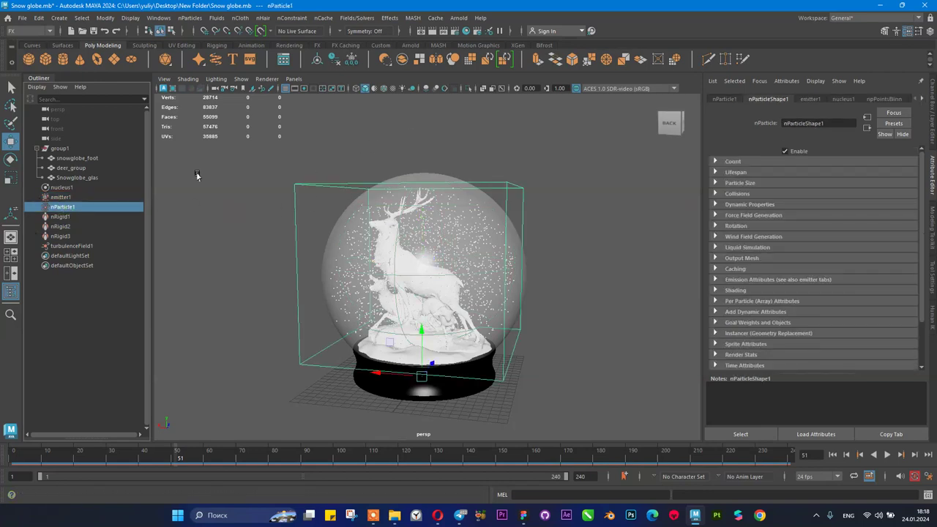
left_click(366, 18)
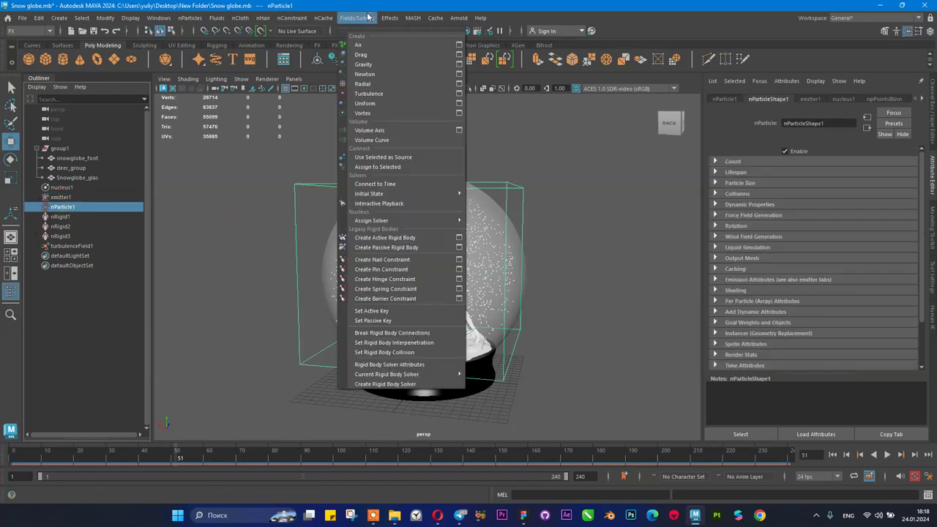
left_click(394, 132)
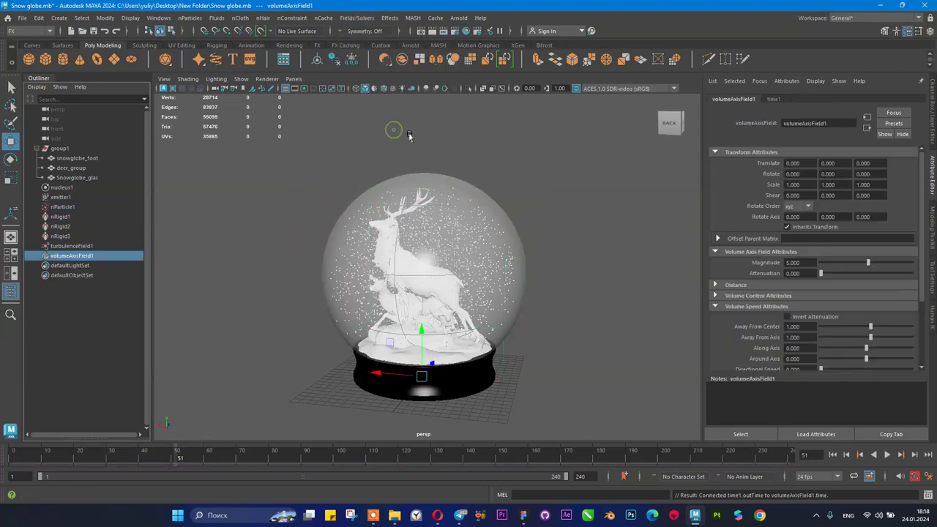
left_click_drag(419, 279, 421, 139)
left_click_drag(451, 88, 446, 100)
- Set volumeAxisField1's volume shape to Sphere and scale it uniformly to 9.633
scroll(791, 324, "down", 2)
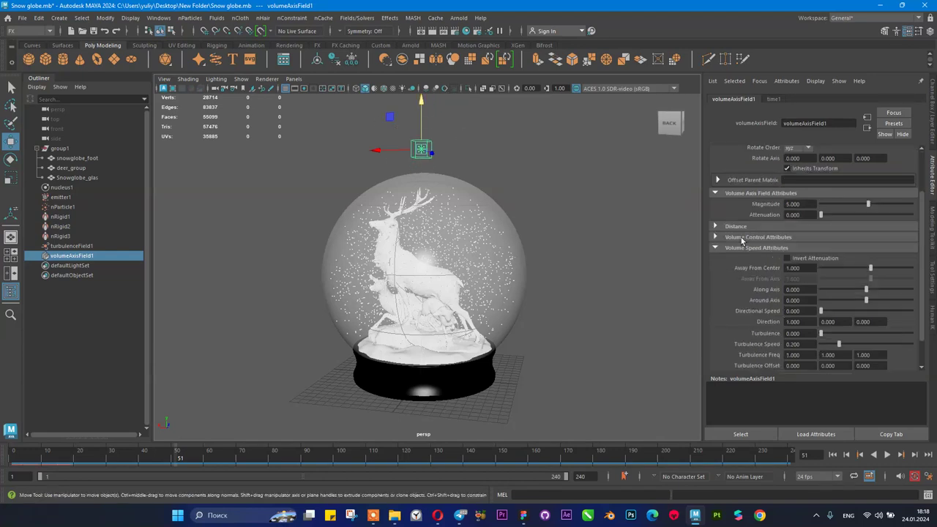
scroll(741, 241, "down", 1)
scroll(712, 293, "up", 1)
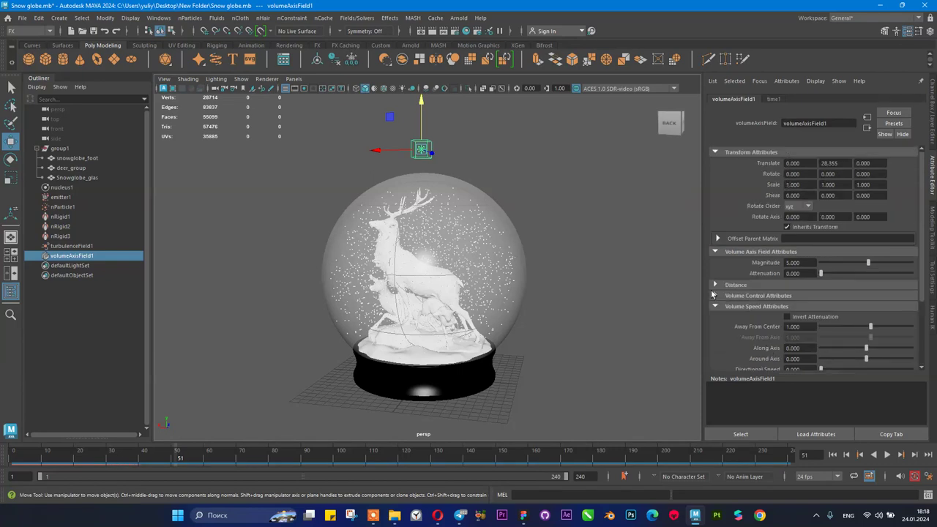
left_click(747, 296)
left_click(800, 308)
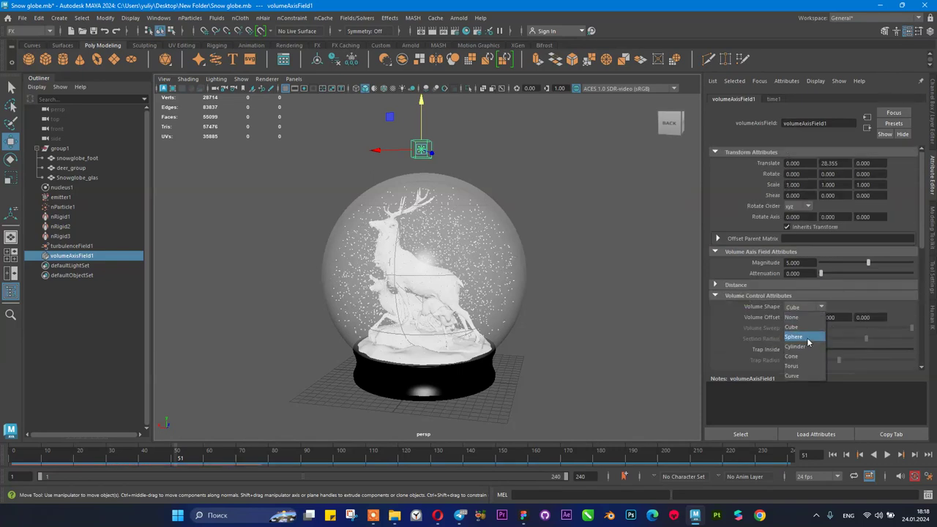
left_click(805, 337)
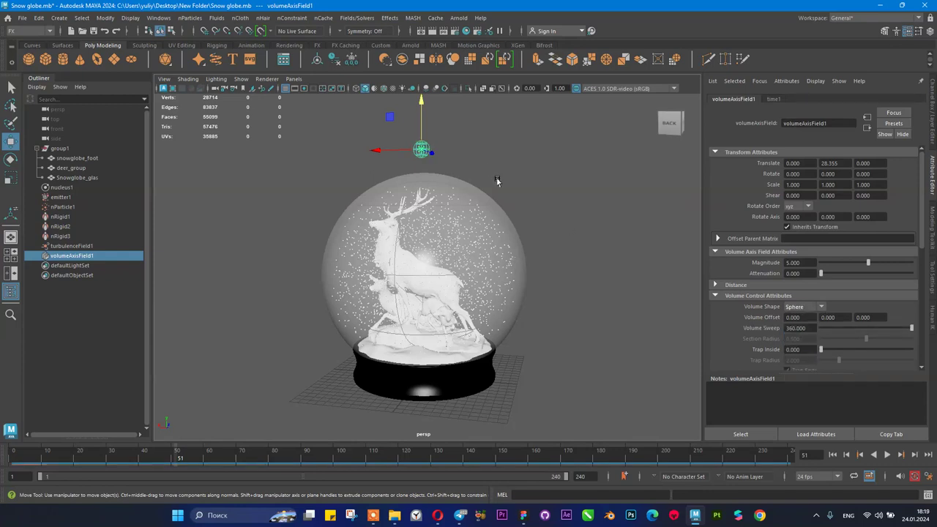
key("r")
left_click_drag(422, 150, 889, 241)
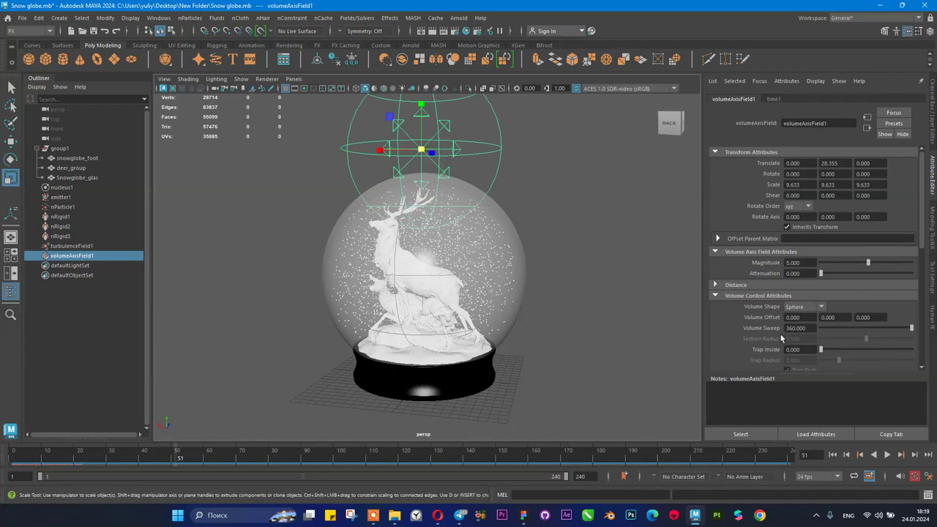
- Examine volumeAxisField1's distance, volume control and volume speed attributes
scroll(780, 330, "down", 1)
scroll(781, 322, "up", 1)
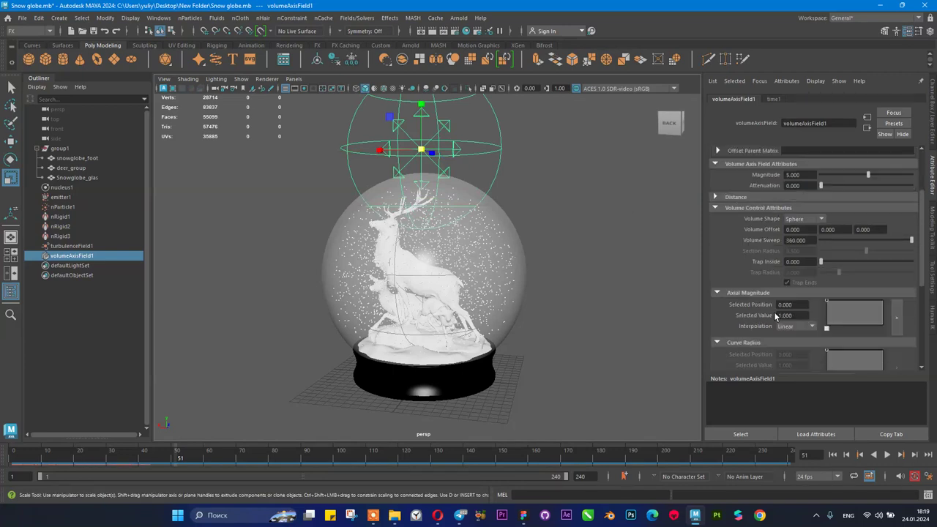
left_click(732, 286)
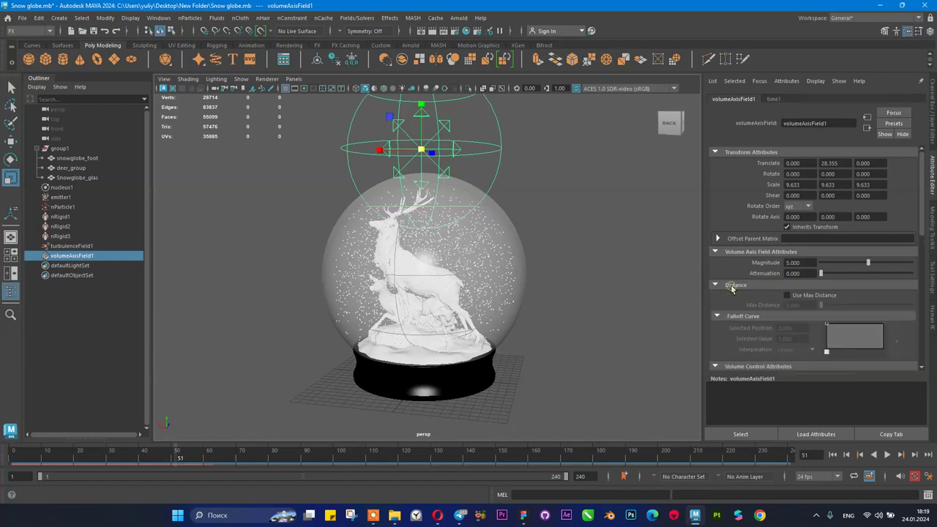
left_click(731, 286)
scroll(731, 295, "down", 3)
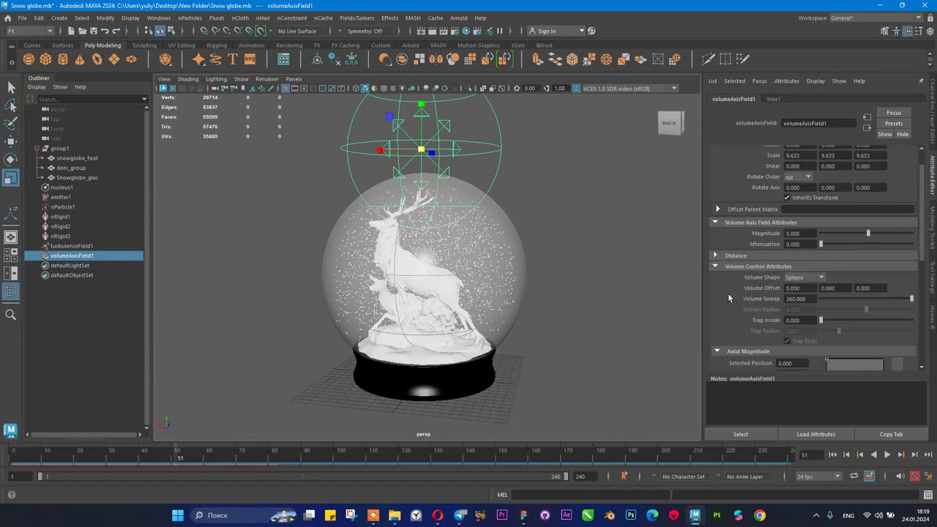
scroll(732, 293, "down", 6)
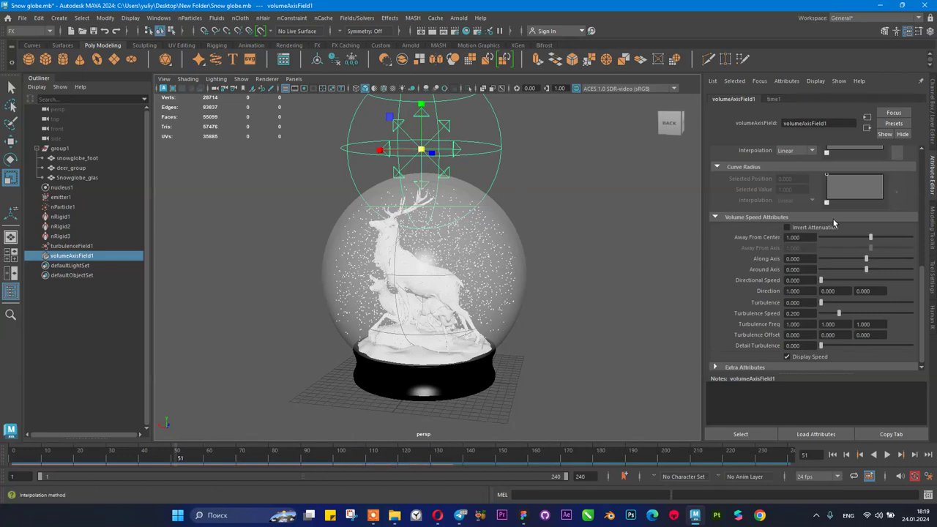
left_click(808, 238)
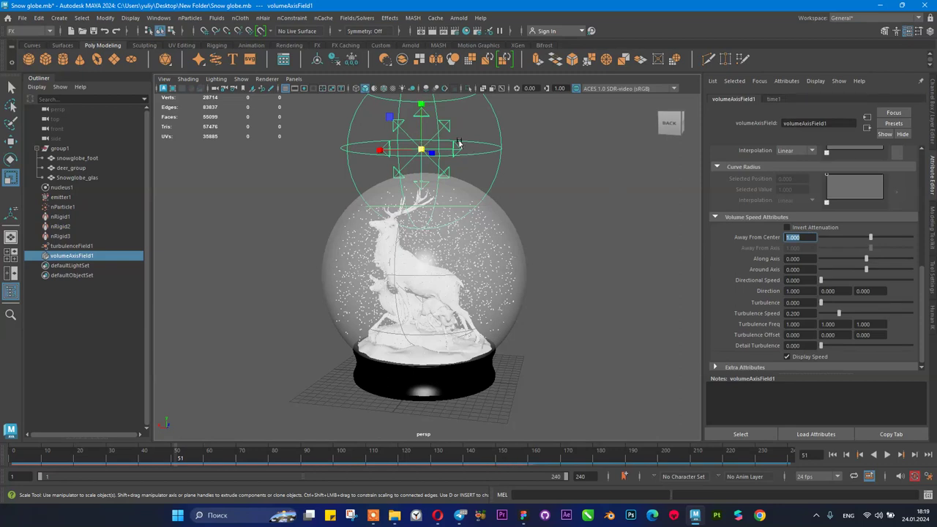
- Lower volumeAxisField1 to about 13.66 in Y and scale it uniformly to about 17.11 so that it encloses the globe
key("w")
left_click_drag(420, 104, 423, 233)
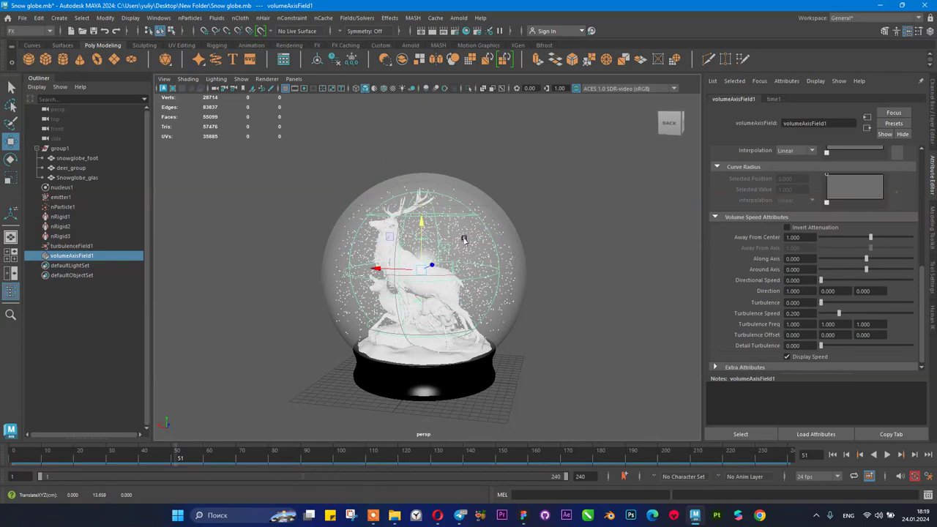
key("r")
left_click_drag(423, 269, 551, 311)
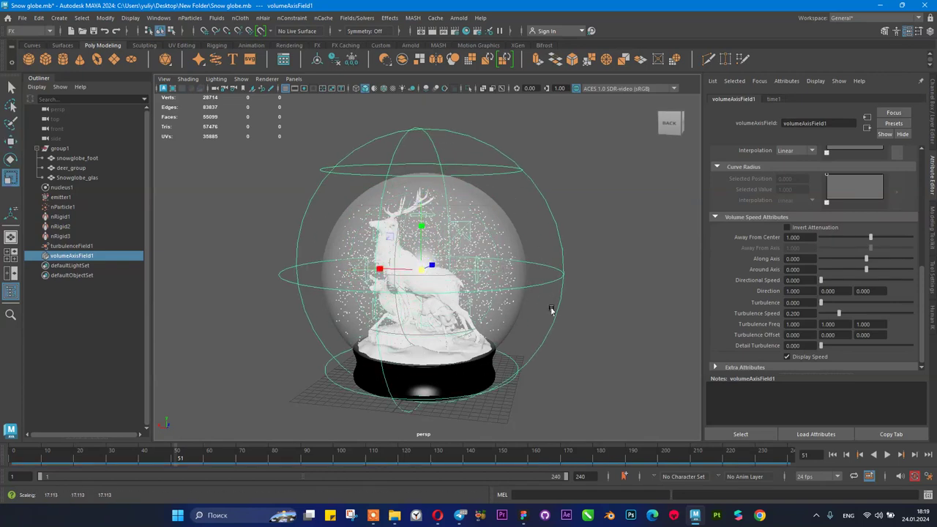
- Play the simulation from the first frame to check the volume axis field's effect on the snow
left_click(834, 455)
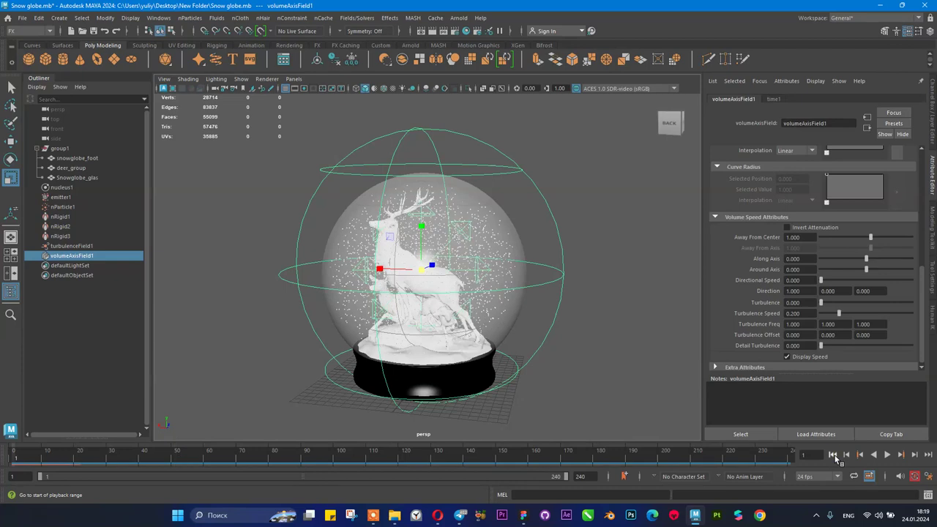
left_click(424, 268)
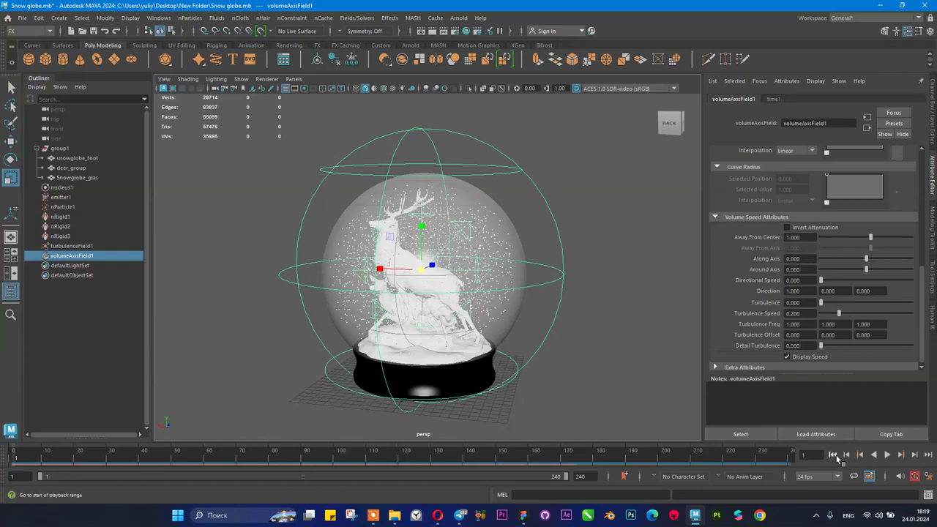
left_click(887, 454)
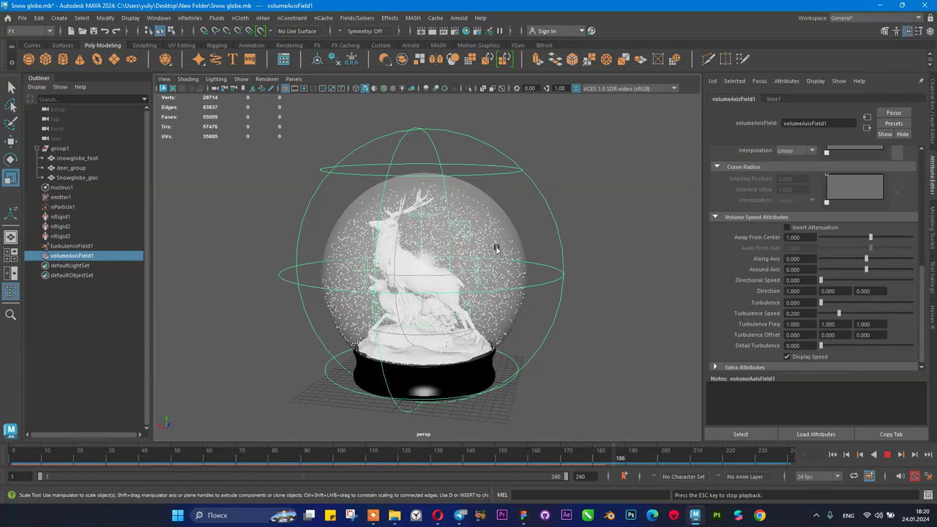
scroll(514, 267, "down", 10)
scroll(497, 264, "up", 8)
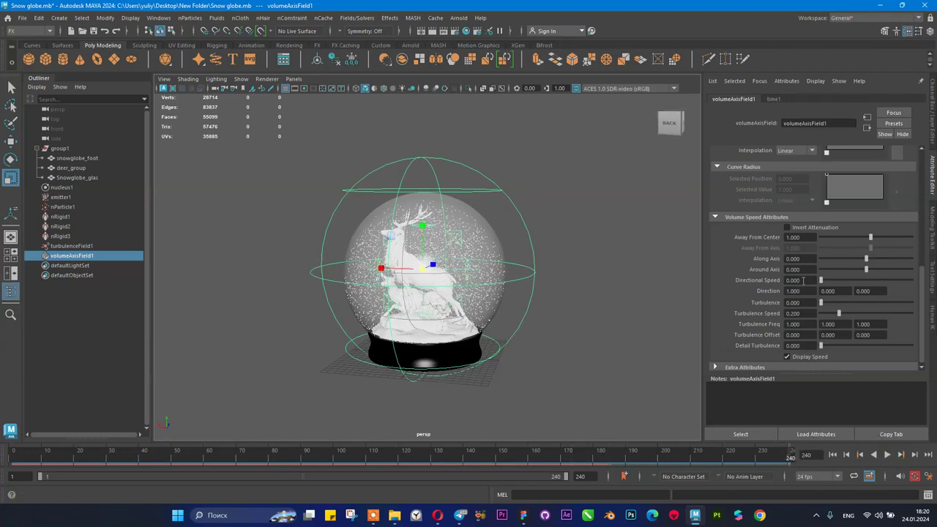
- Set volumeAxisField1's Away From Center to 10, play the simulation to check it, and return to the first frame
left_click(806, 236)
type("10")
key("Return")
left_click(835, 455)
left_click(887, 455)
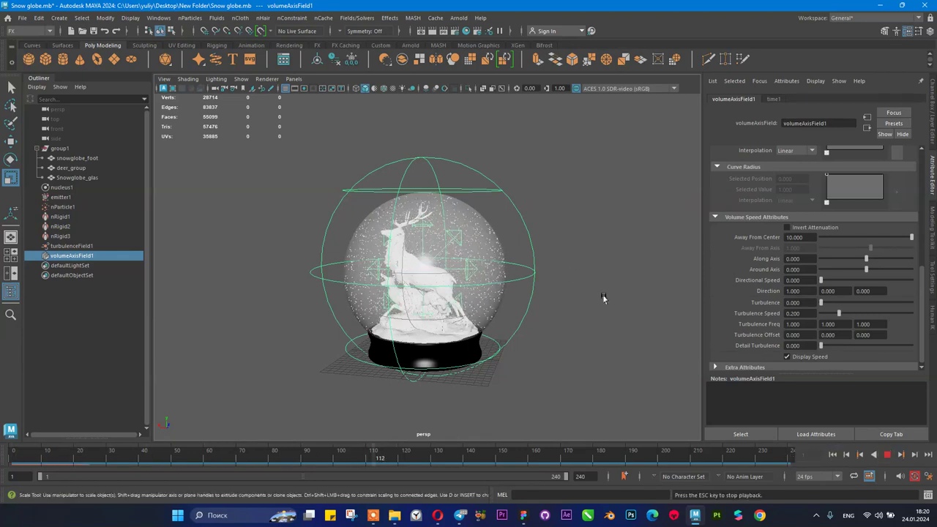
left_click(887, 455)
left_click(833, 455)
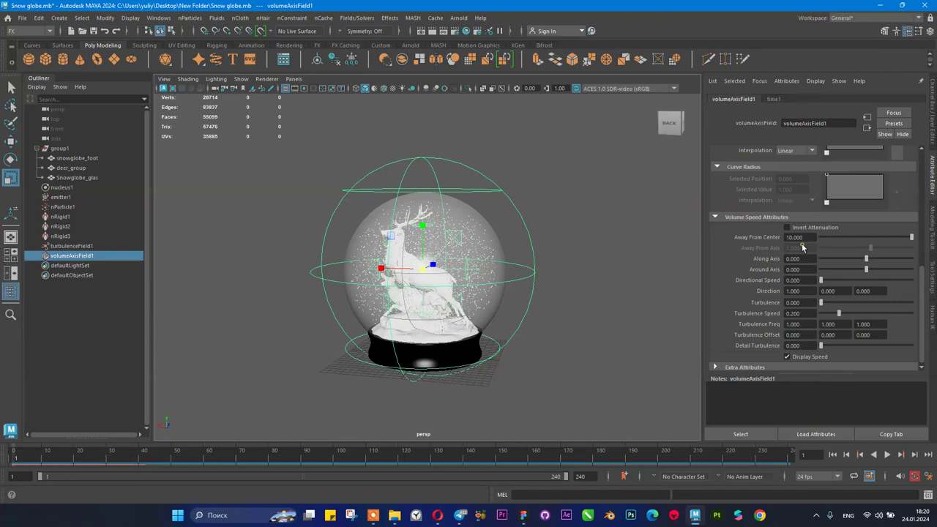
- Set volumeAxisField1's Away From Center to 0 and Along Axis to 2
double_click(796, 237)
type("0")
key("Return")
double_click(804, 258)
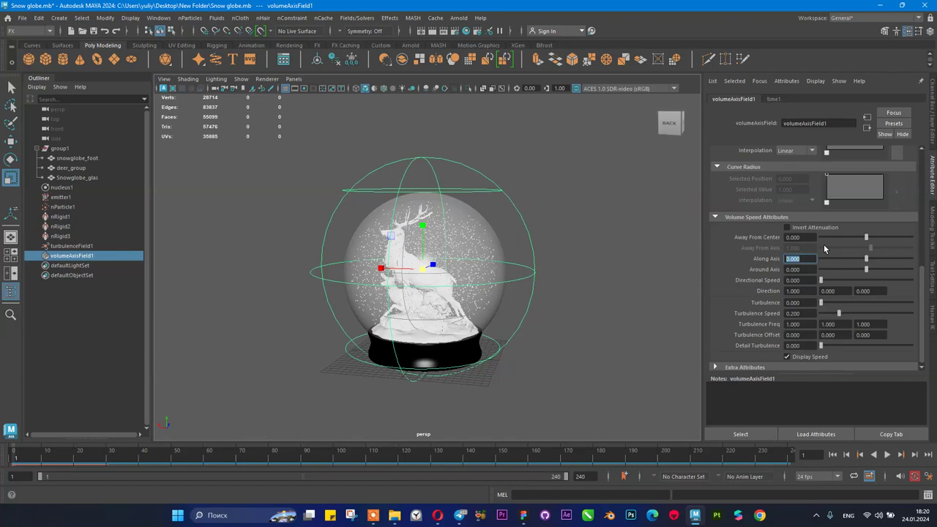
type("2")
key("Return")
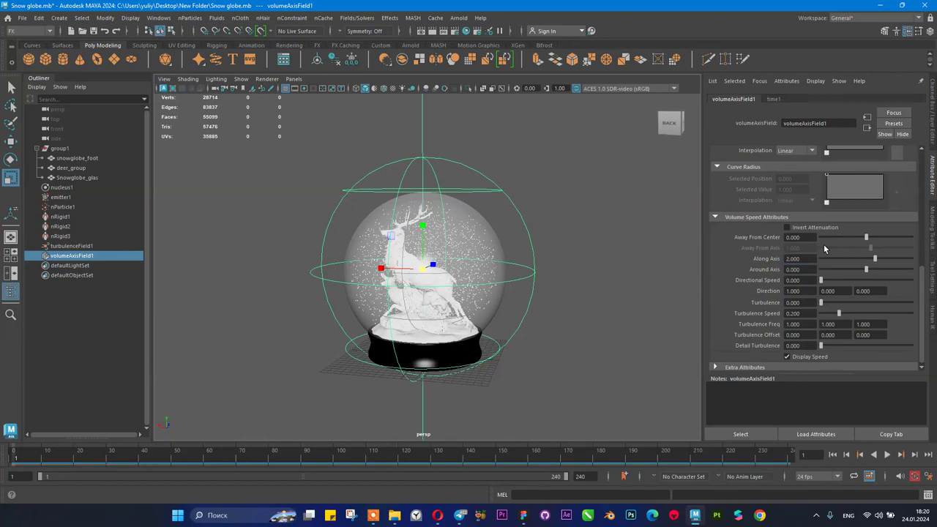
- Play the simulation to check the snow's movement with Along Axis at 2, and stop playback
scroll(396, 241, "down", 5)
scroll(415, 219, "up", 3)
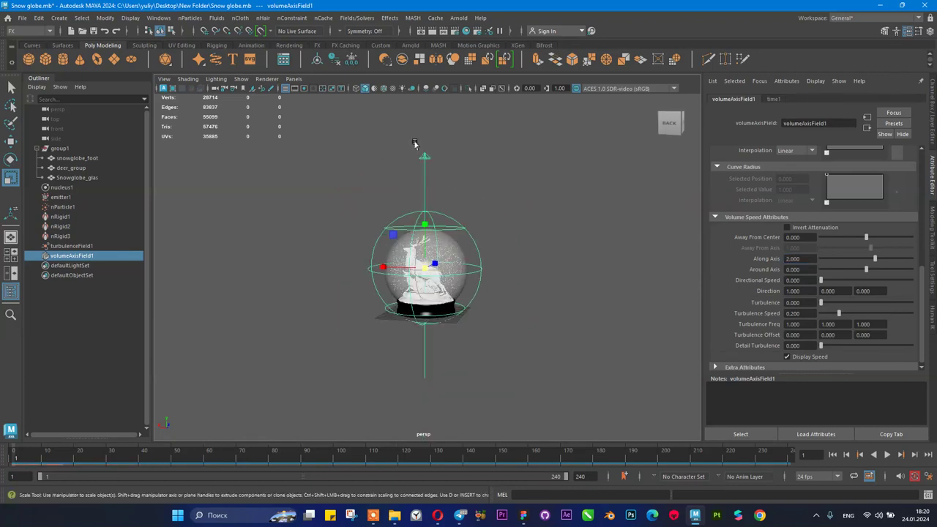
left_click_drag(406, 205, 445, 209, "alt")
scroll(439, 213, "up", 3)
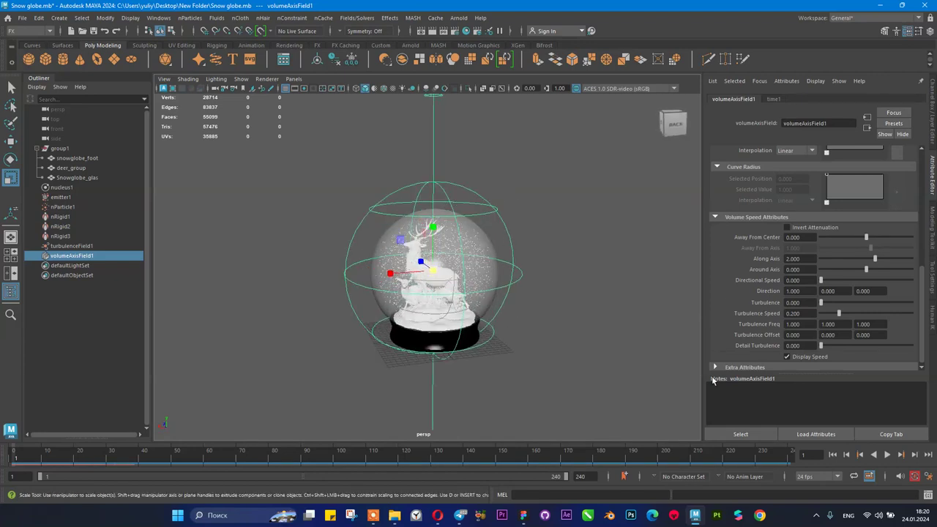
left_click(887, 455)
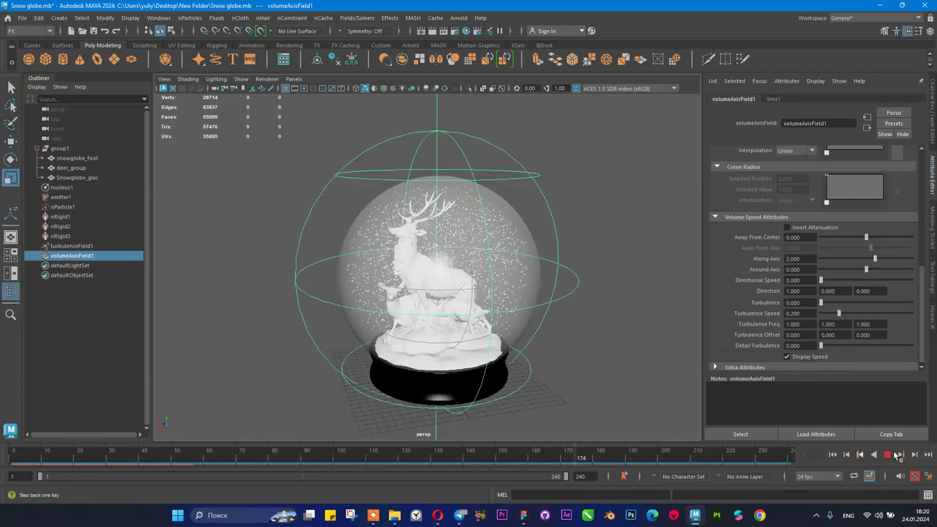
left_click(887, 455)
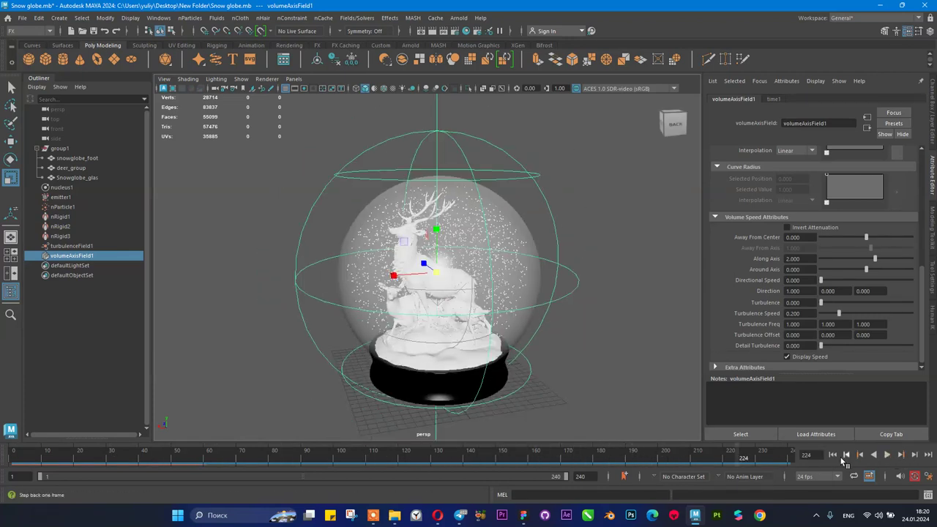
- Set volumeAxisField1's Along Axis to 20 and replay the simulation from the first frame
left_click(809, 259)
key("Return")
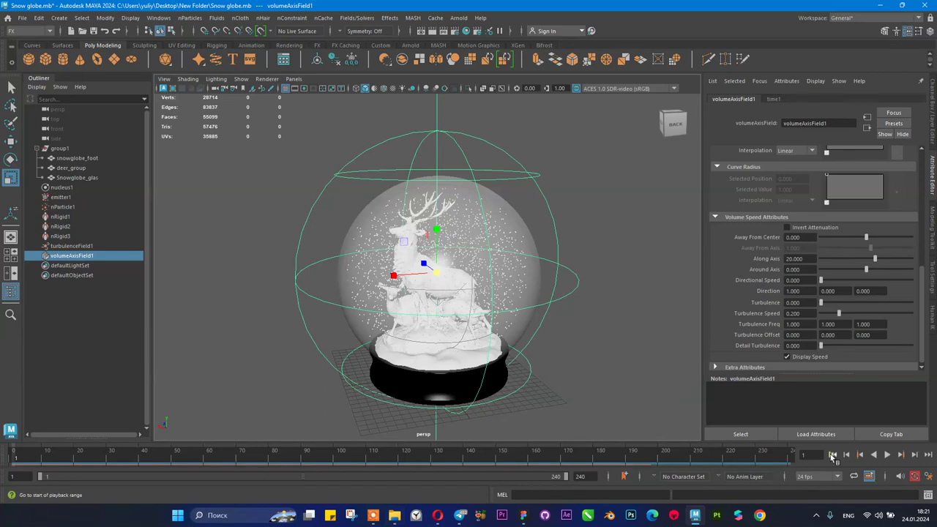
left_click(887, 454)
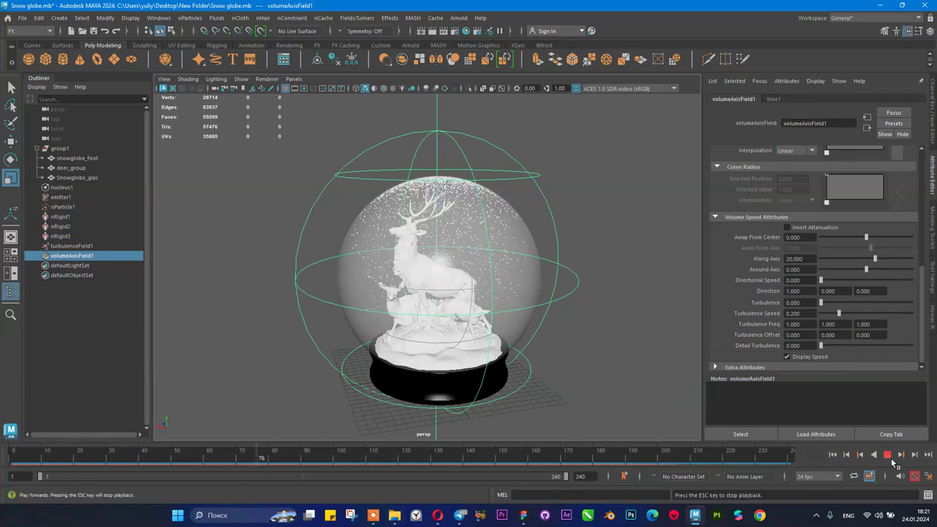
- Stop playback and set volumeAxisField1's Along Axis to 0 and Around Axis to 20
left_click(891, 457)
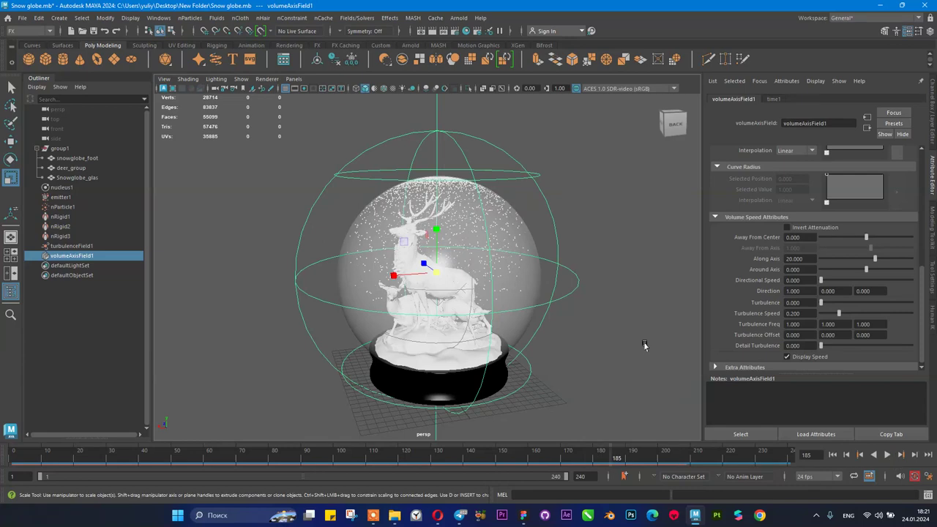
left_click_drag(451, 273, 511, 251, "alt")
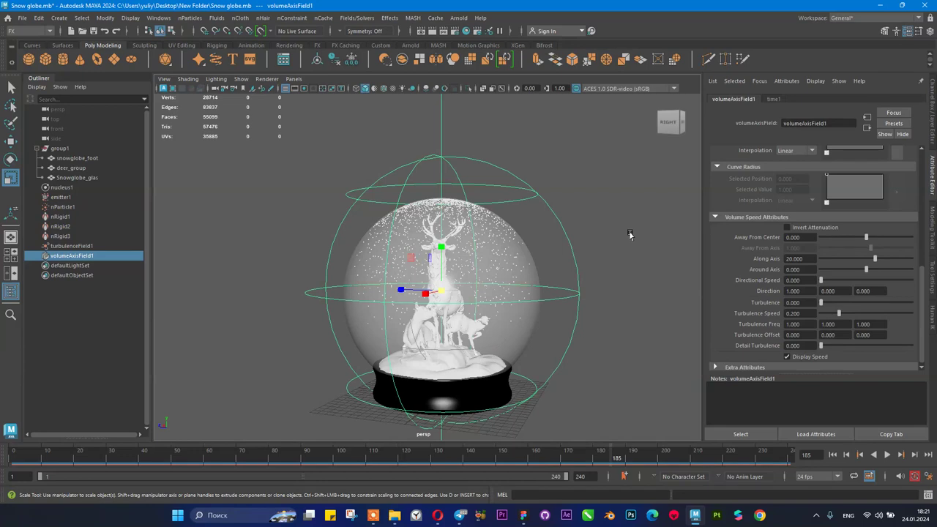
double_click(809, 260)
type("0")
key("Return")
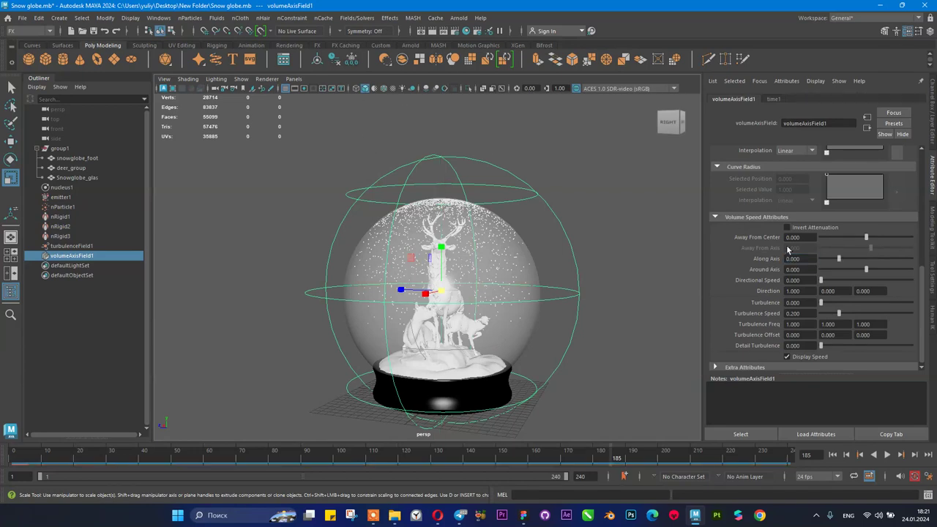
double_click(792, 270)
type("20")
key("Return")
- Try moving volumeAxisField1 up above the snow globe, and undo the move
left_click_drag(461, 210, 404, 293, "alt")
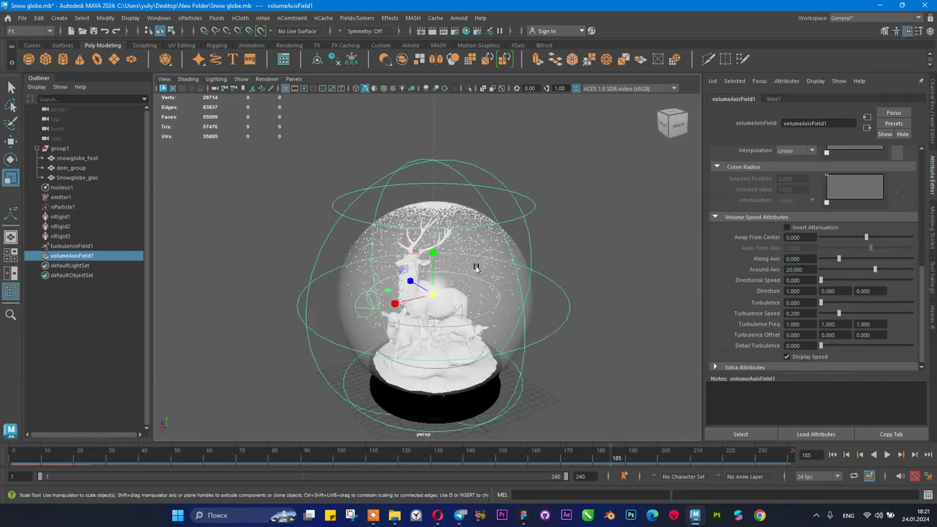
scroll(377, 258, "down", 5)
left_click_drag(377, 258, 432, 234, "alt")
key("w")
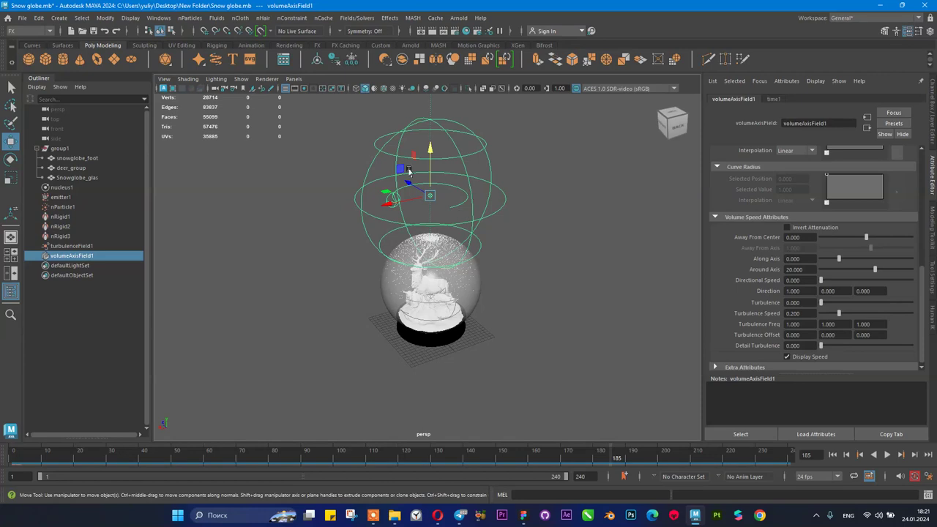
key("ctrl+z")
- Try a negative Around Axis value on volumeAxisField1
left_click_drag(462, 287, 564, 330, "alt")
key("f")
left_click(815, 269)
left_click(788, 269)
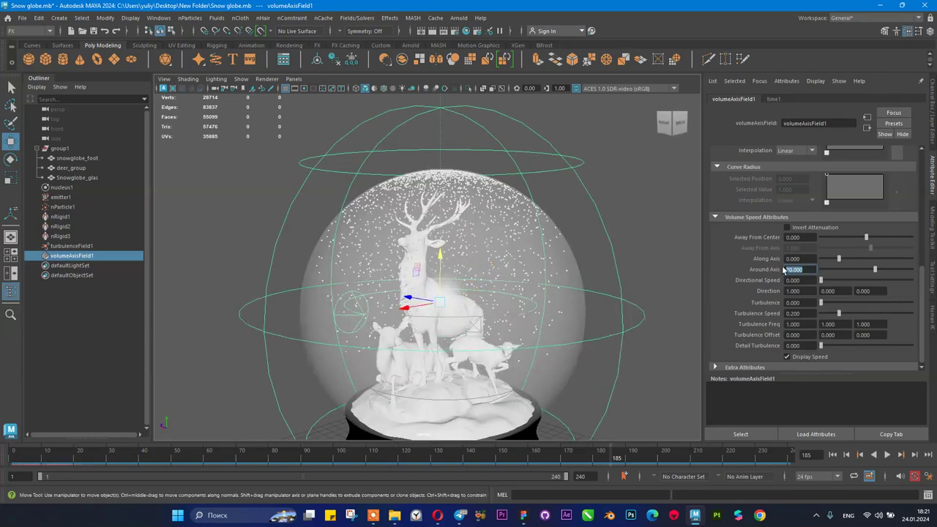
type("-2")
key("Return")
- Drive volumeAxisField1's Around Axis with the expression =time*2
left_click(815, 270)
type("-")
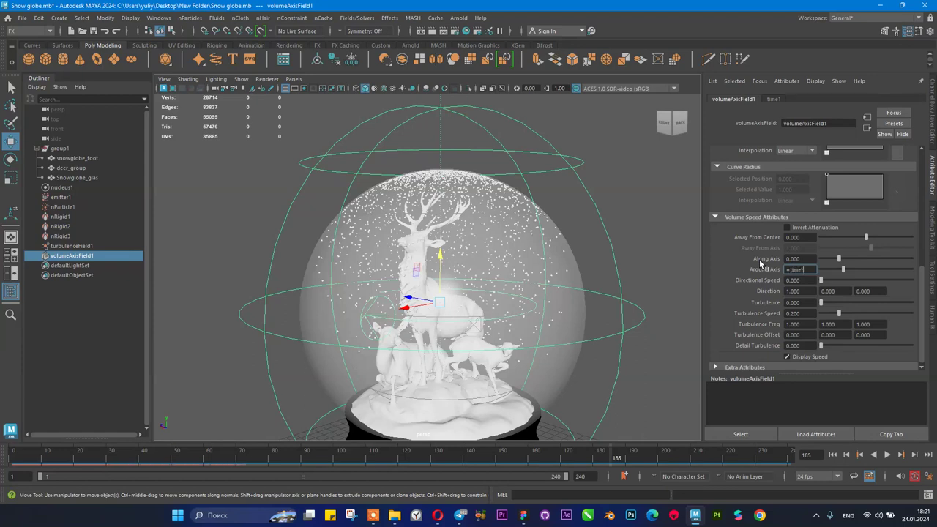
key("Return")
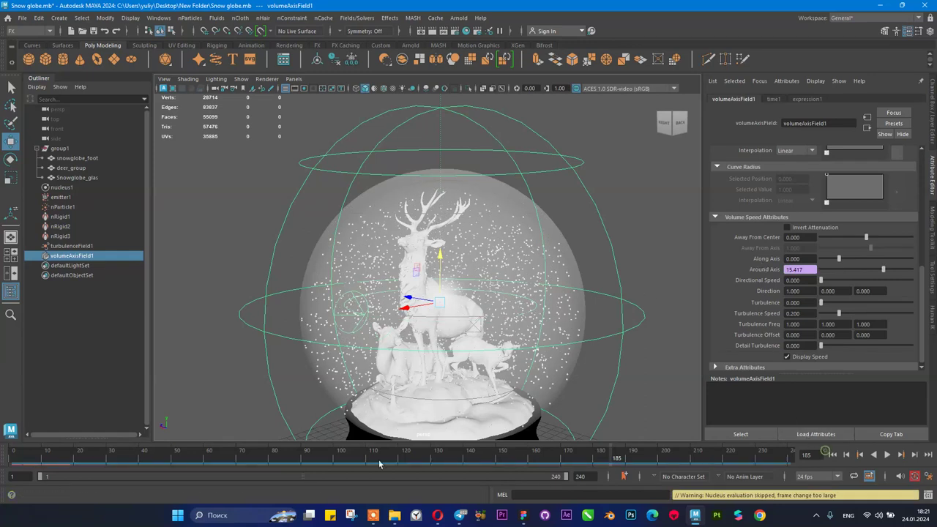
- Play the simulation to check the time-driven Around Axis rotation, restart it once from the first frame, and rewind
left_click(886, 454)
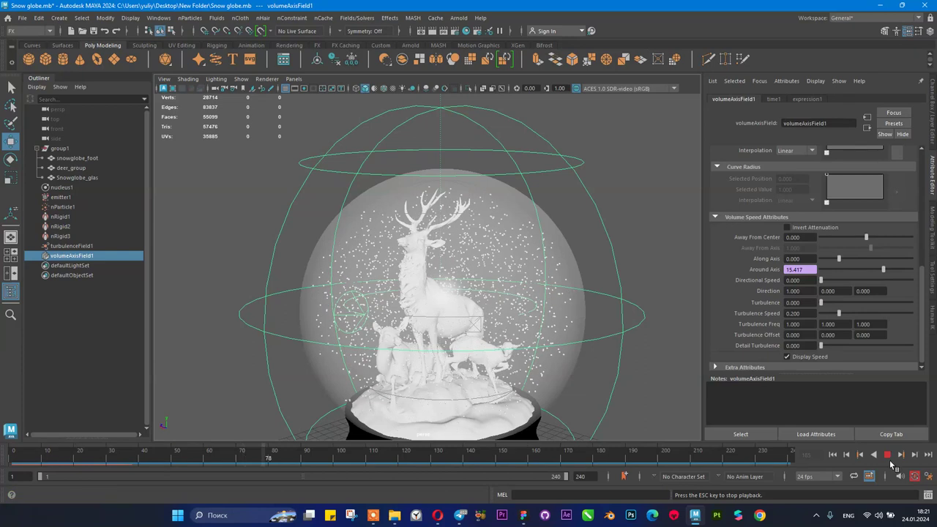
left_click(886, 455)
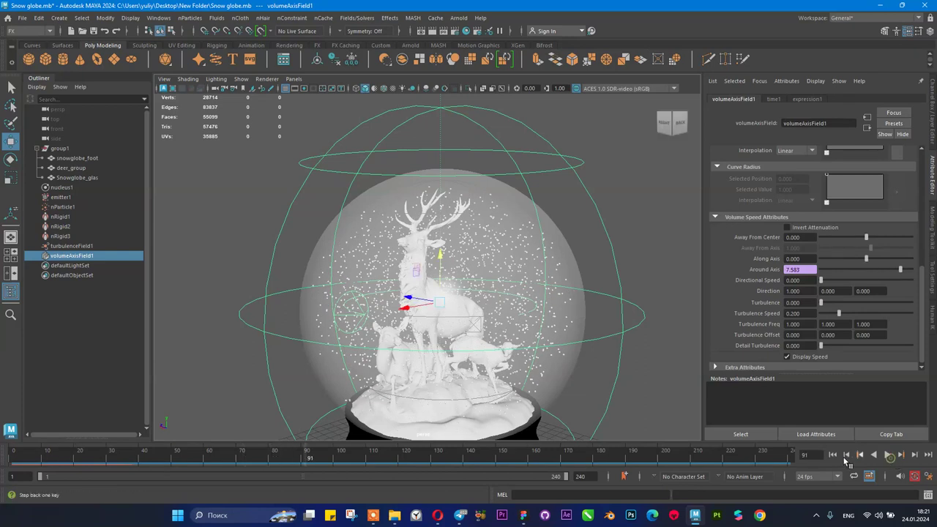
left_click(833, 455)
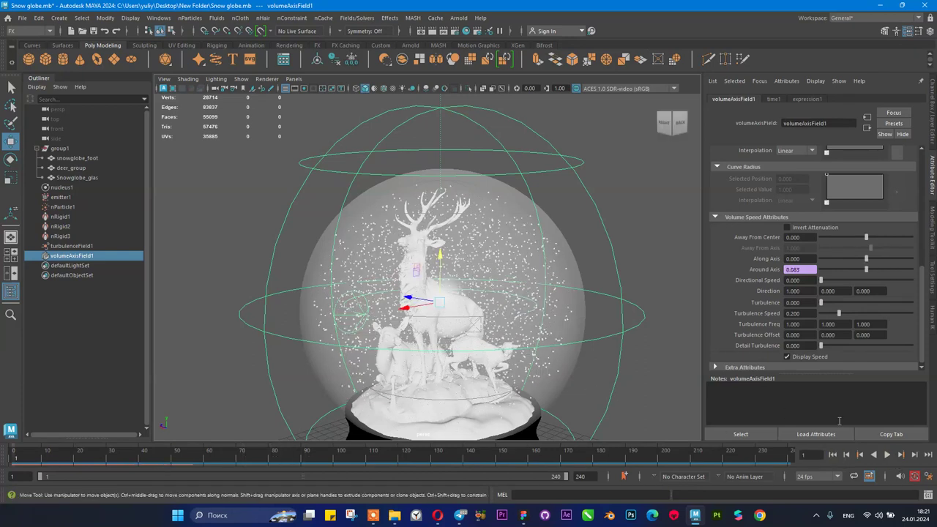
left_click(885, 454)
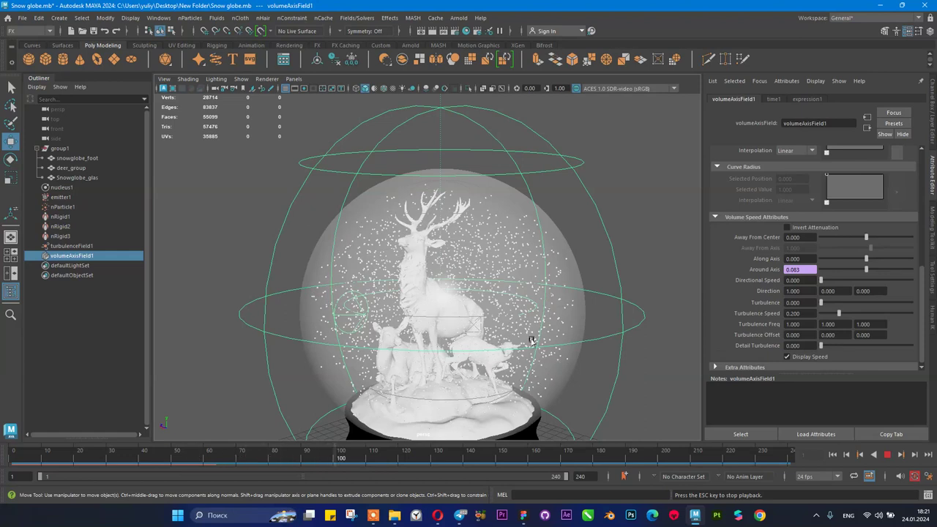
left_click(886, 454)
left_click(831, 455)
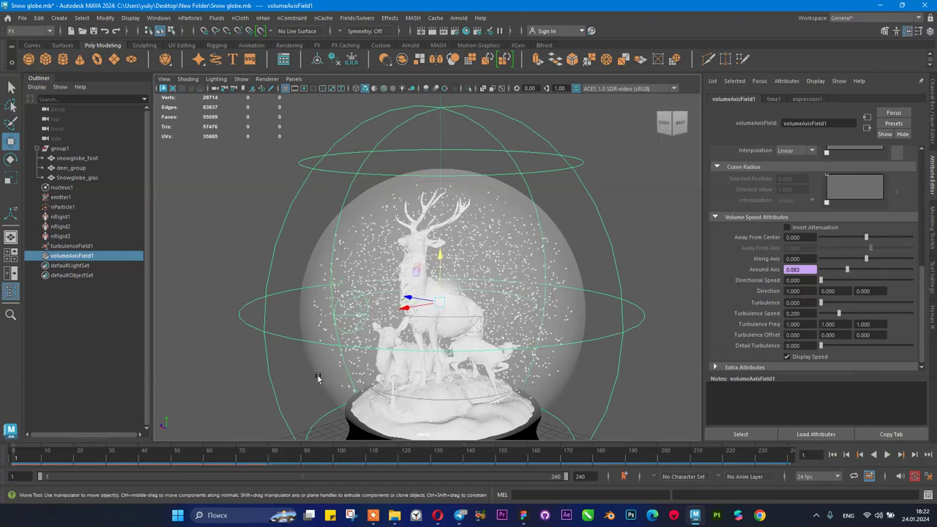
- Replay the simulation from the first frame to examine how the snow swirls around the deer, and stop playback
scroll(428, 264, "down", 2)
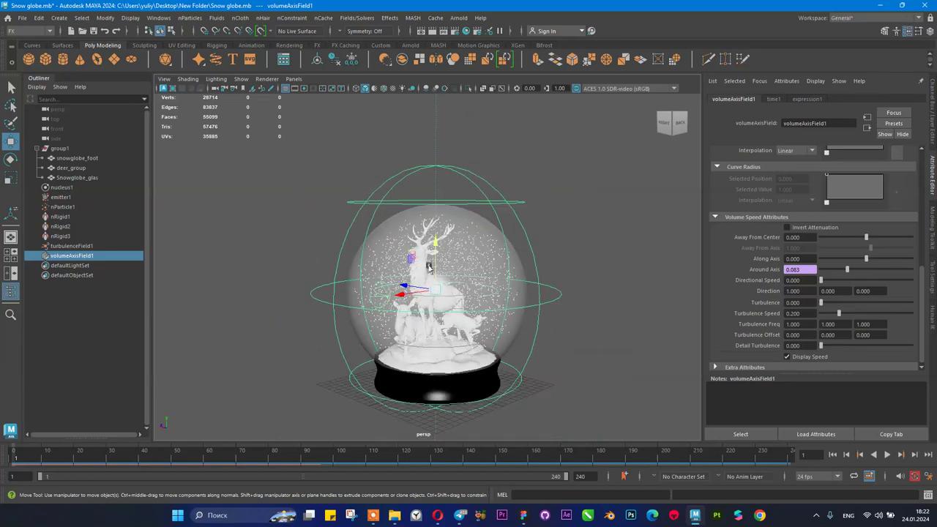
scroll(432, 298, "up", 2)
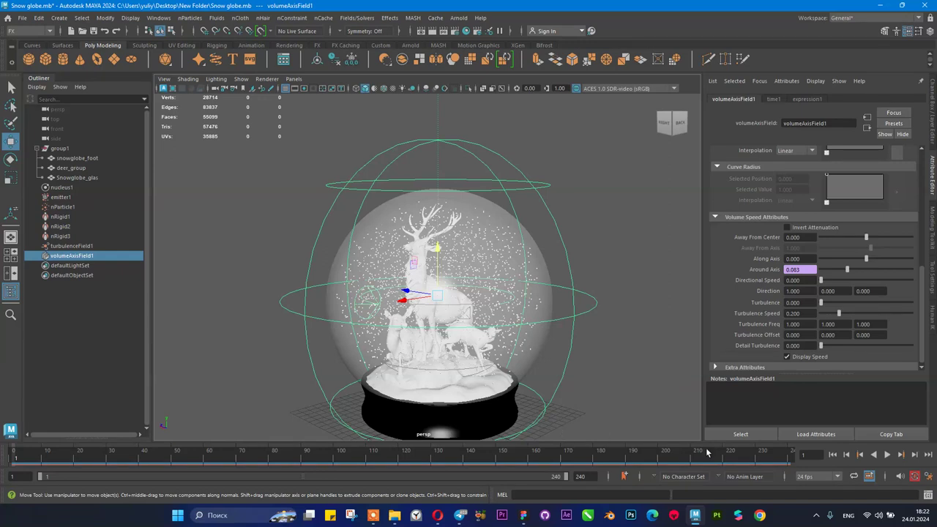
scroll(608, 252, "down", 3)
scroll(608, 253, "up", 5)
scroll(608, 253, "down", 2)
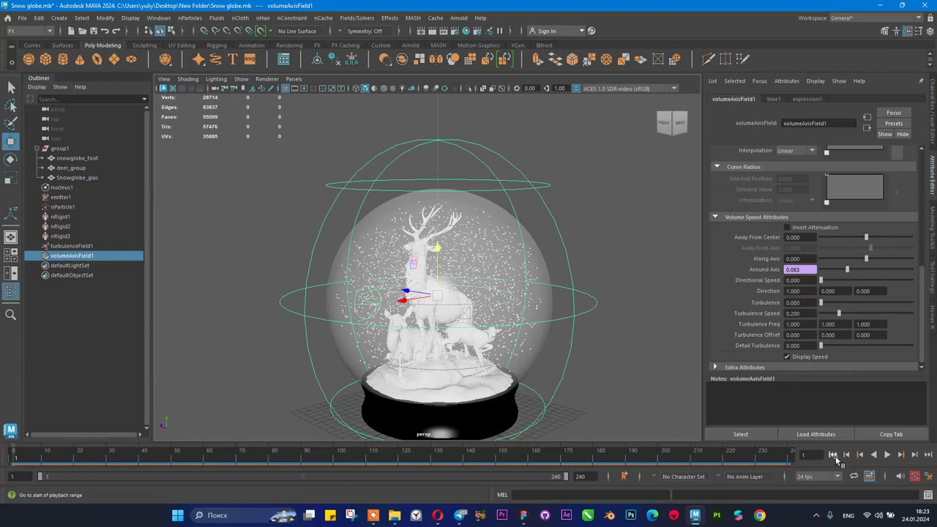
left_click(887, 455)
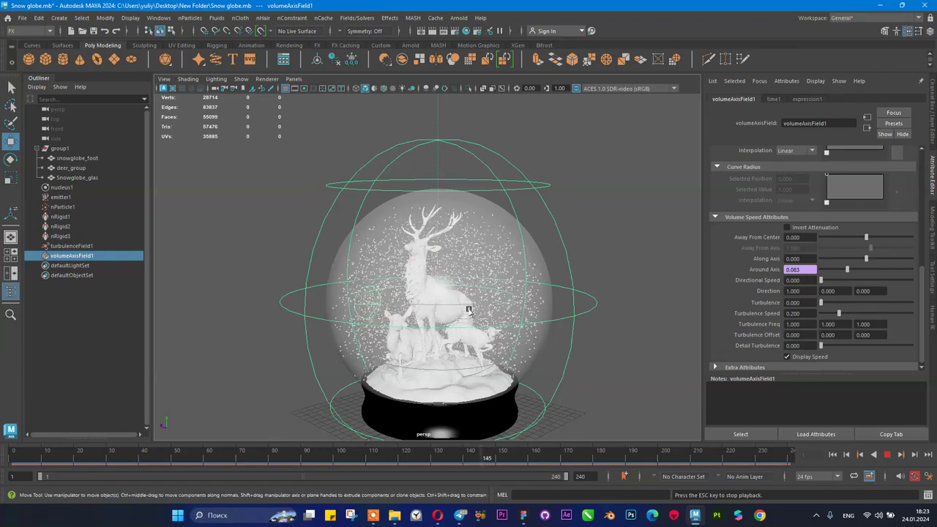
left_click(882, 454)
- Re-enter volumeAxisField1's Around Axis expression as =time*2 and return to the first frame
left_click(804, 270)
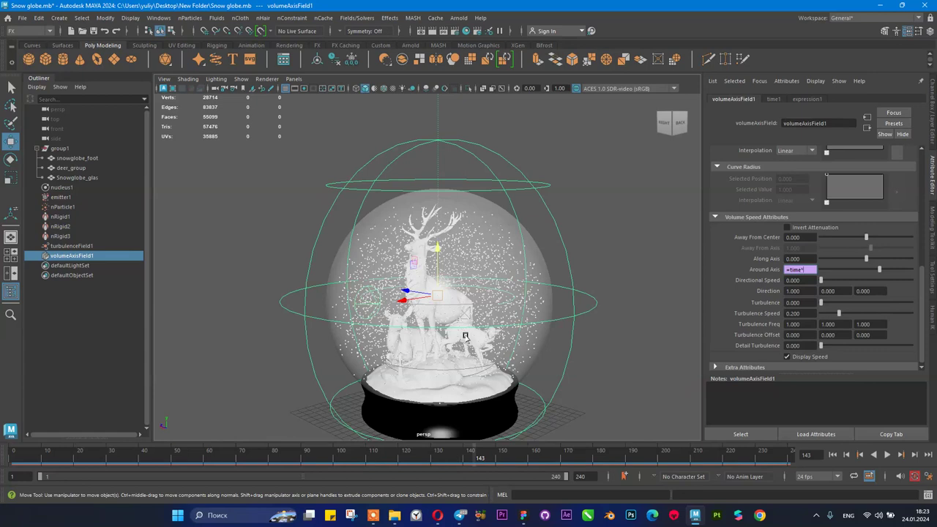
type("=time*2")
key("Return")
left_click(833, 454)
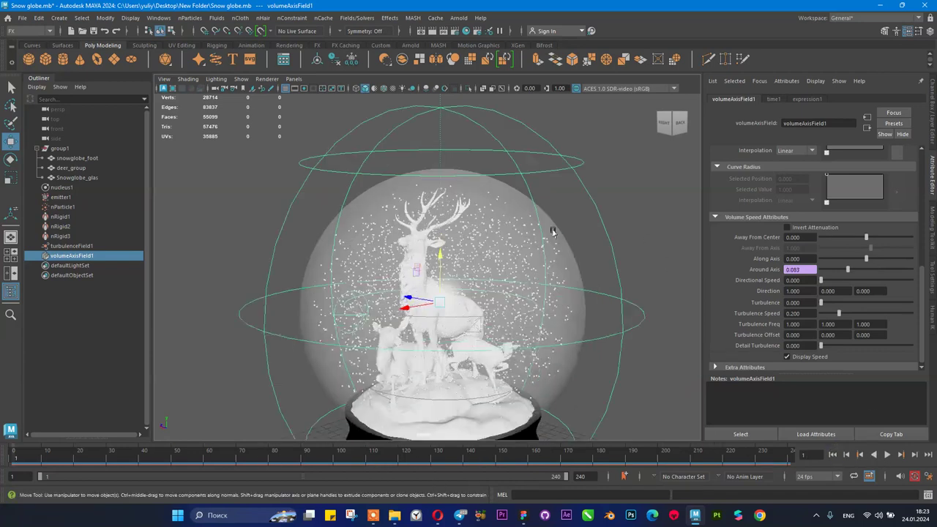
- Save the snow globe scene
scroll(549, 237, "down", 3)
left_click_drag(550, 236, 538, 251, "alt")
left_click_drag(426, 270, 430, 256, "alt")
scroll(431, 252, "up", 5)
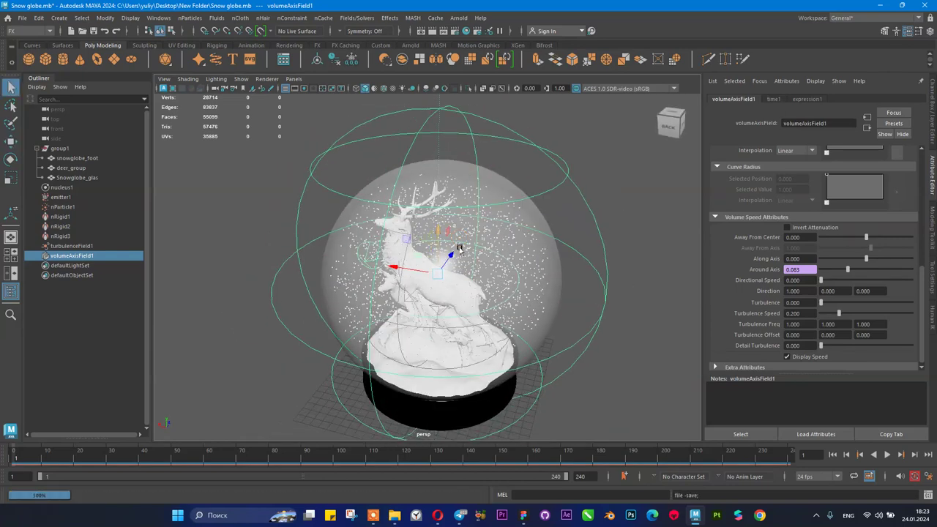
left_click_drag(479, 223, 519, 198, "alt")
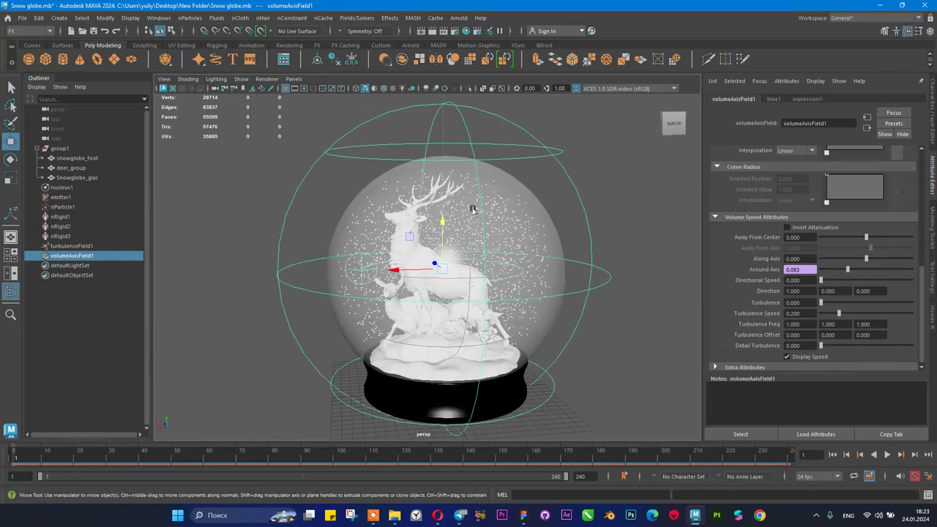
left_click(463, 518)
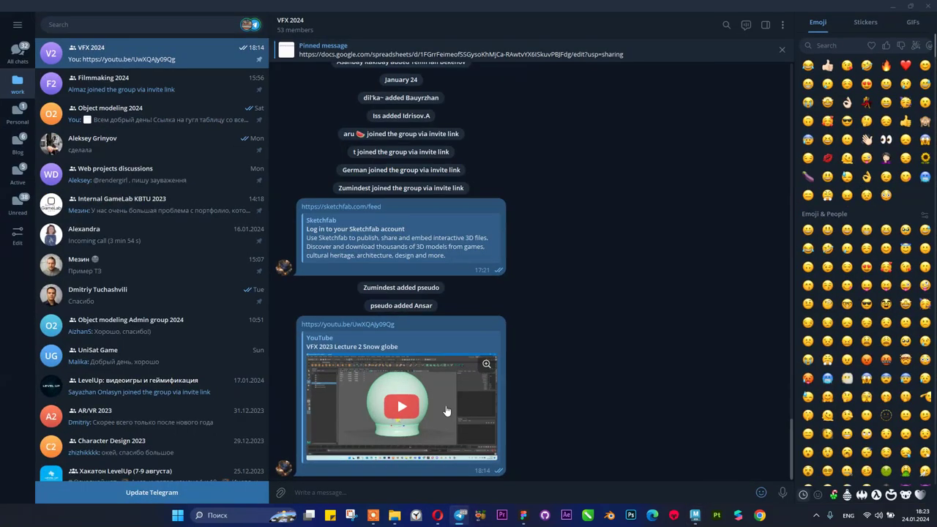
left_click(890, 7)
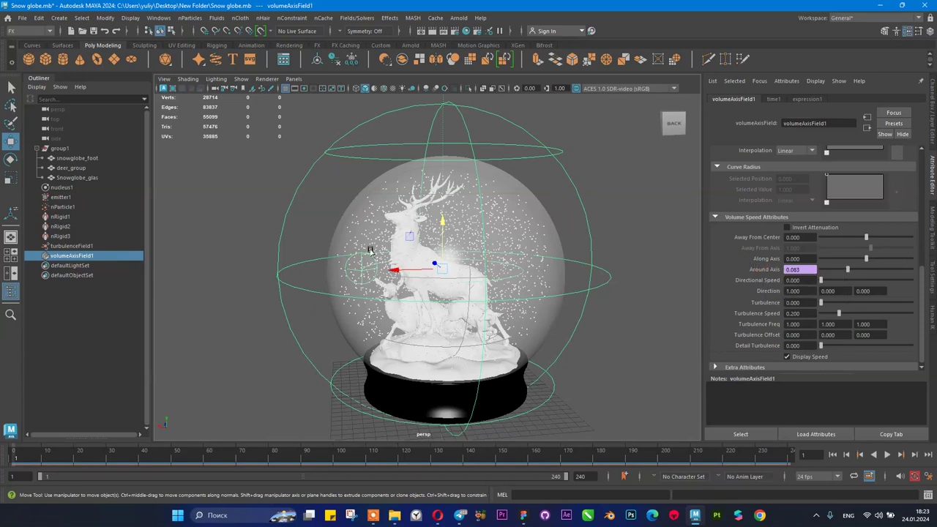
- Review the turbulence field, particle and emitter1 settings, and examine the emitter volume and snow around the deer from several angles
left_click(73, 246)
left_click(69, 198)
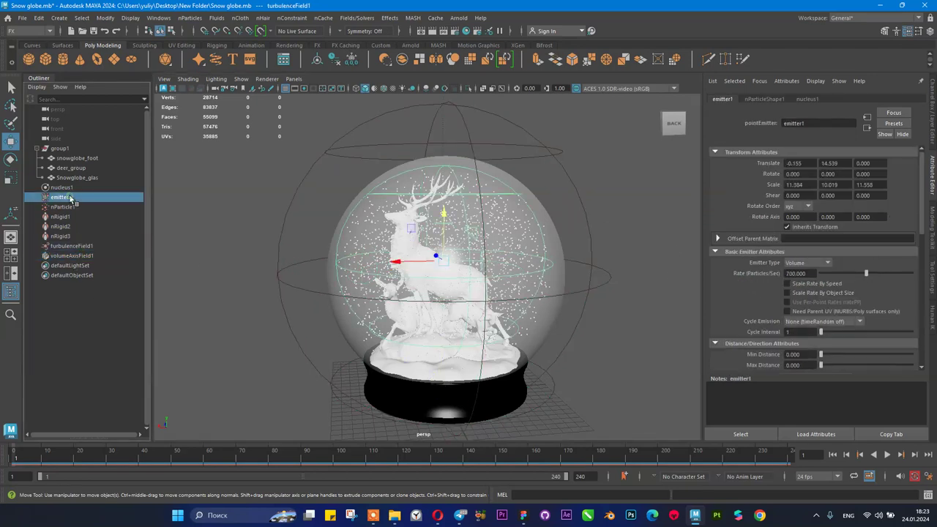
left_click(72, 207)
left_click(80, 198)
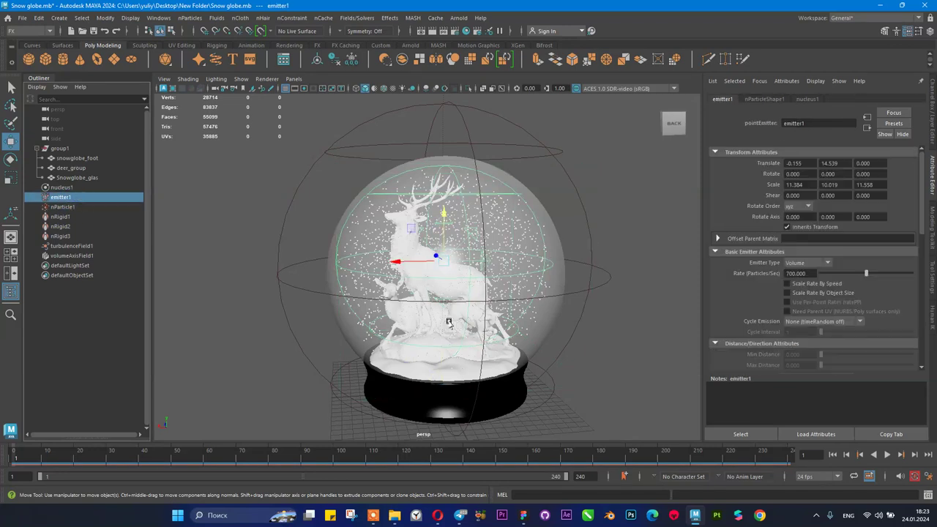
scroll(552, 272, "down", 2)
left_click_drag(552, 272, 659, 371, "alt")
scroll(519, 296, "up", 5)
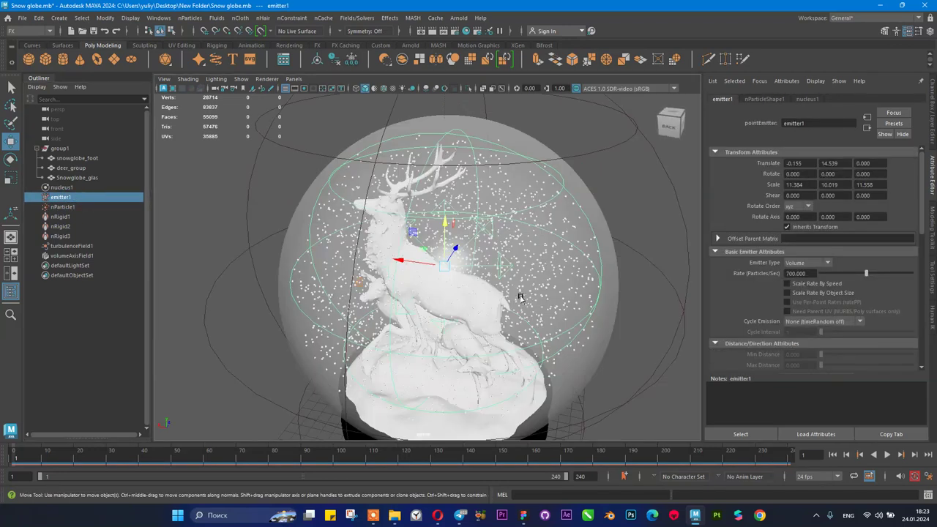
scroll(459, 272, "down", 3)
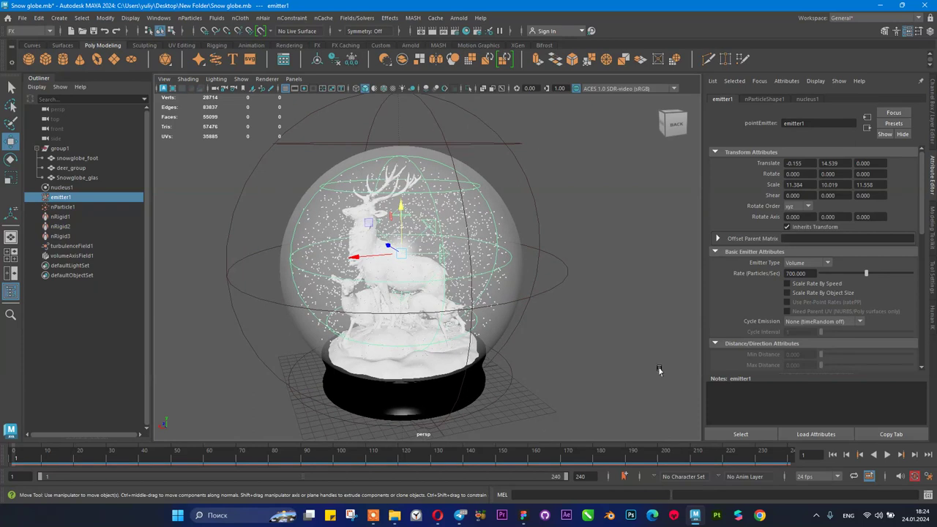
left_click_drag(517, 347, 474, 320, "alt")
scroll(474, 319, "up", 2)
scroll(449, 329, "up", 2)
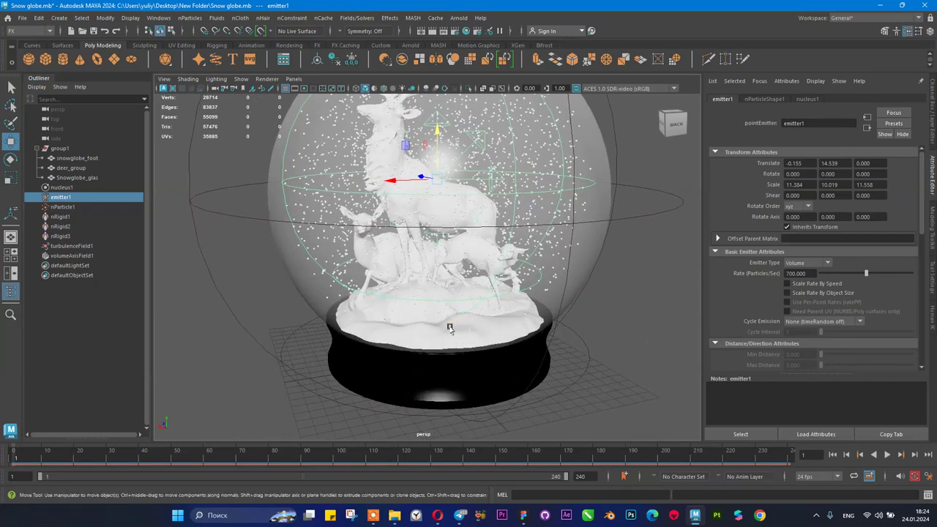
- Select deer_group and save the scene
left_click(449, 329)
left_click(101, 169)
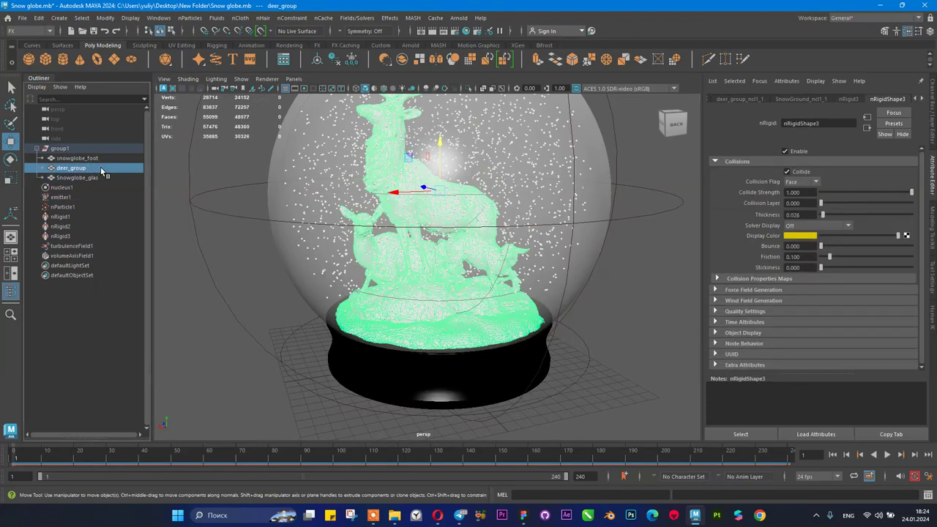
key("ctrl+s")
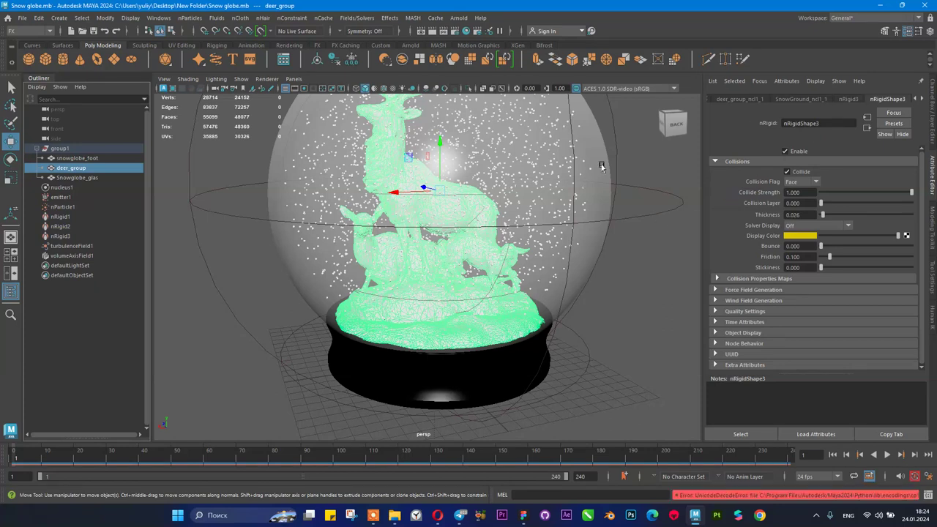
- Switch to File Explorer and open the textures folder inside New Folder on the desktop
left_click(395, 515)
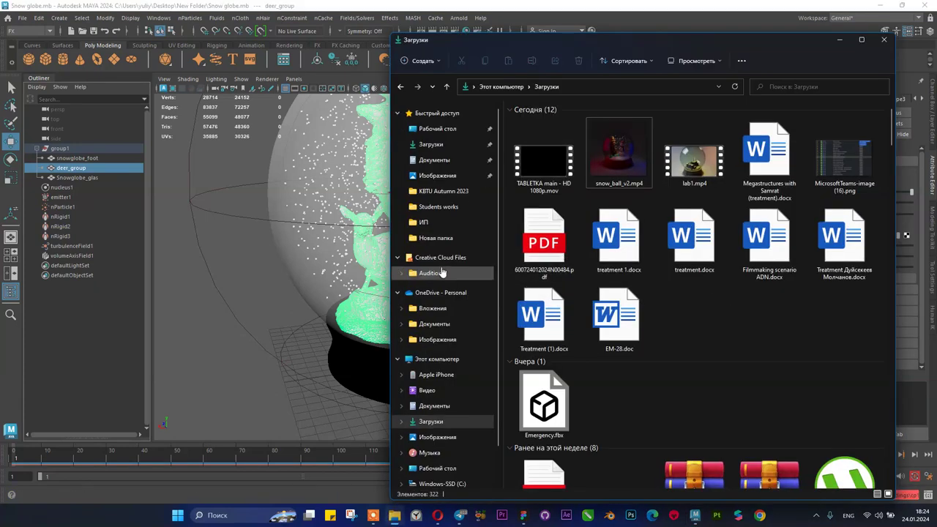
left_click(447, 131)
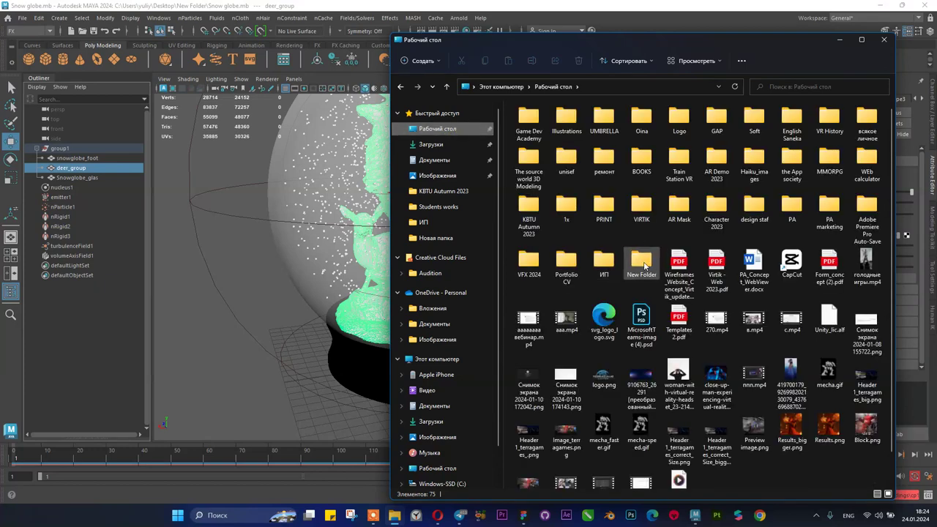
double_click(643, 265)
left_click(557, 122)
double_click(557, 122)
- Reposition and widen the folder window to examine the texture files, and select SnowFlakeOpacity_v2.png
left_click_drag(672, 40, 331, 37)
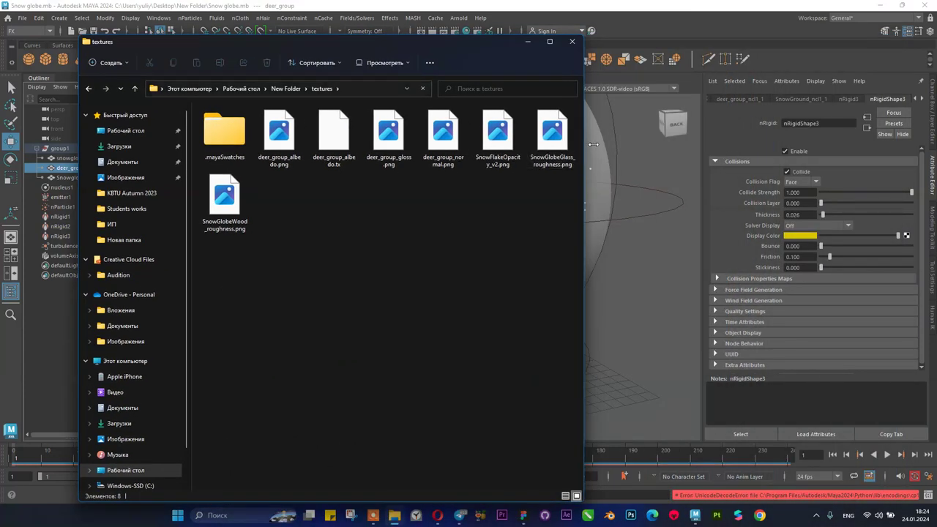
left_click_drag(589, 143, 729, 145)
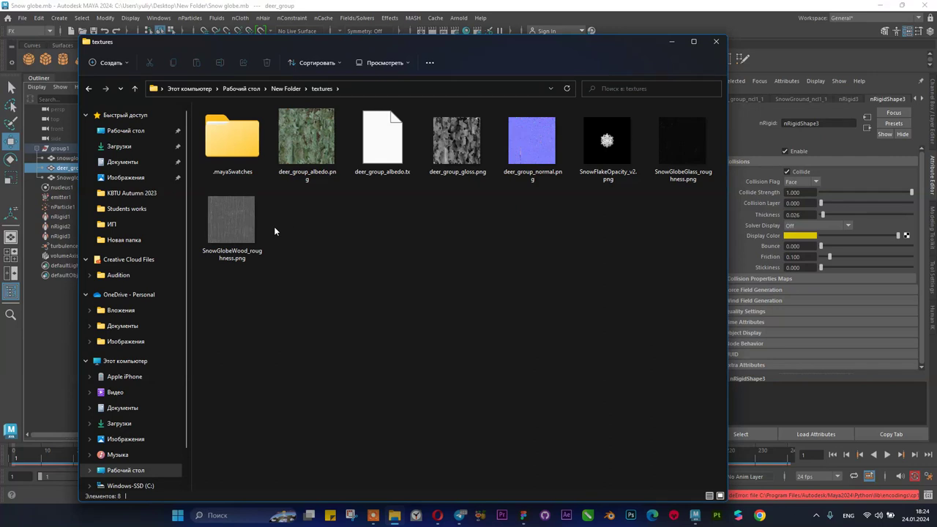
left_click(577, 173)
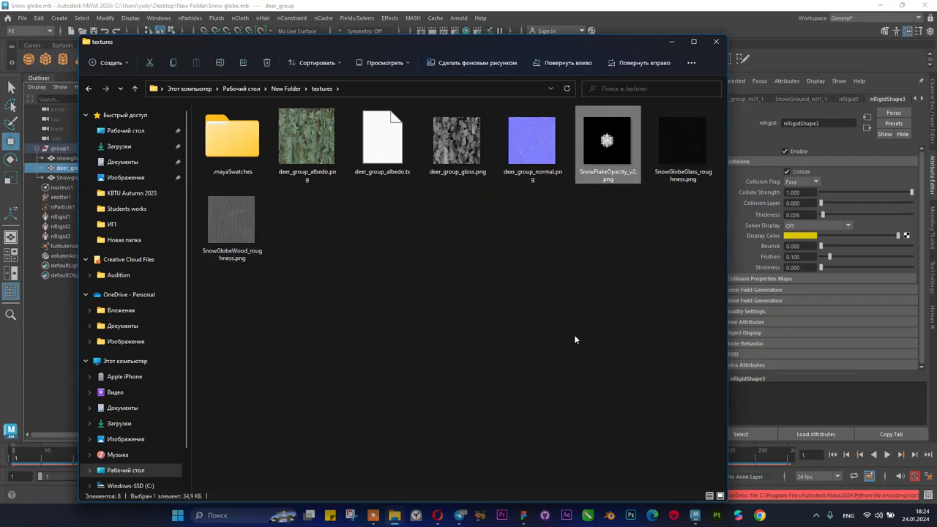
- Delete SnowFlakeOpacity_v2.png from the textures folder and examine the deer_group albedo and gloss files with larger thumbnails
key("Delete")
left_click(297, 150)
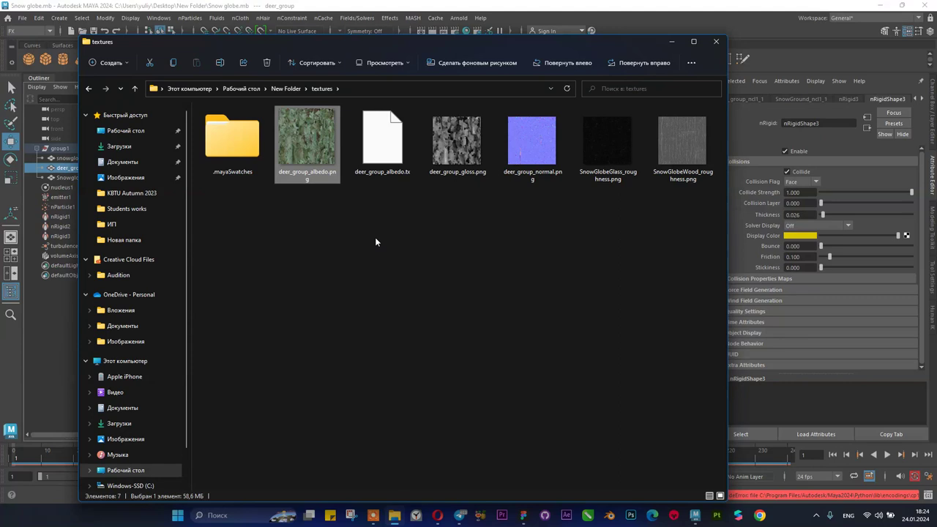
key("Right")
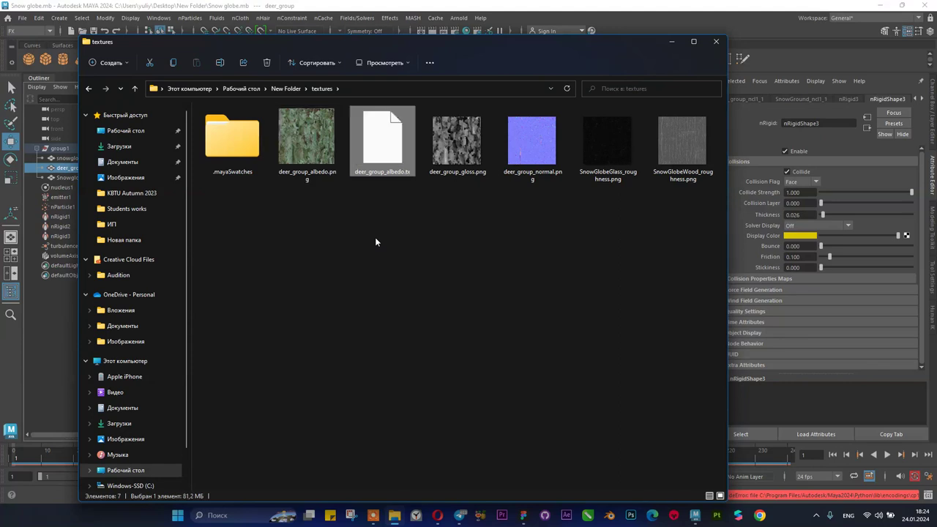
key("Right")
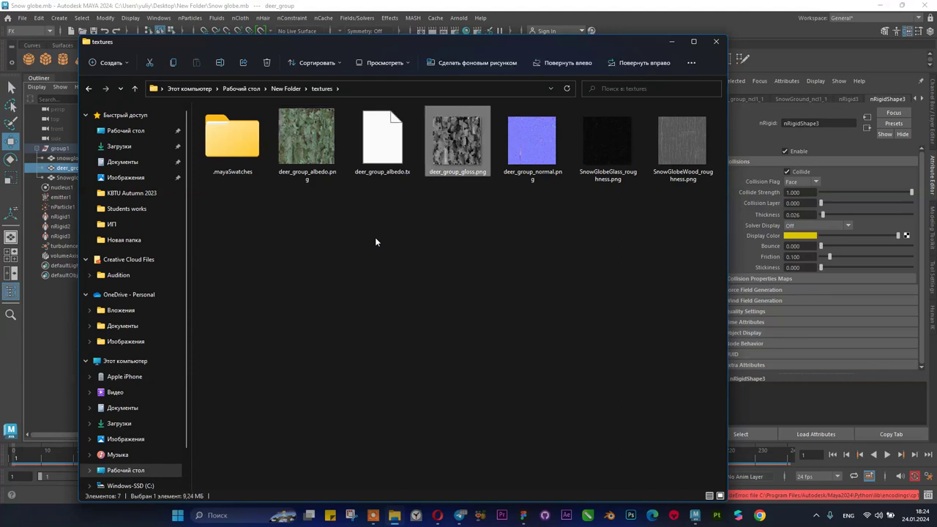
scroll(375, 241, "up", 1, "ctrl")
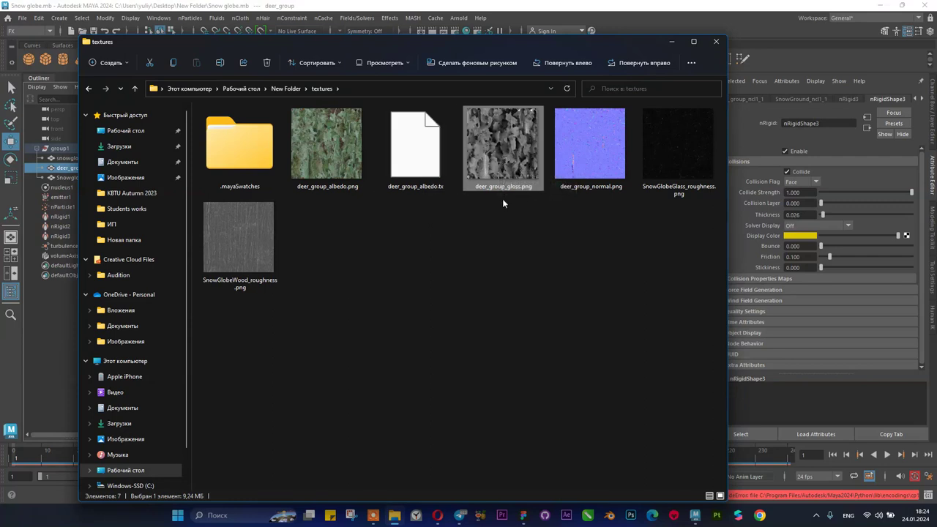
mouse_move(501, 152)
mouse_move(501, 177)
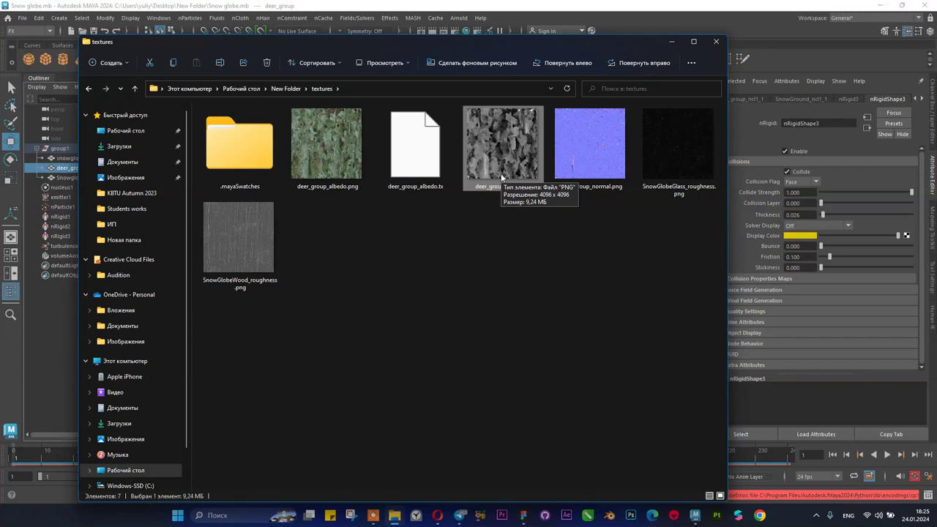
- Enlarge the thumbnails further and examine deer_group_normal.png and SnowGlobeGlass_roughness.png
left_click(591, 161)
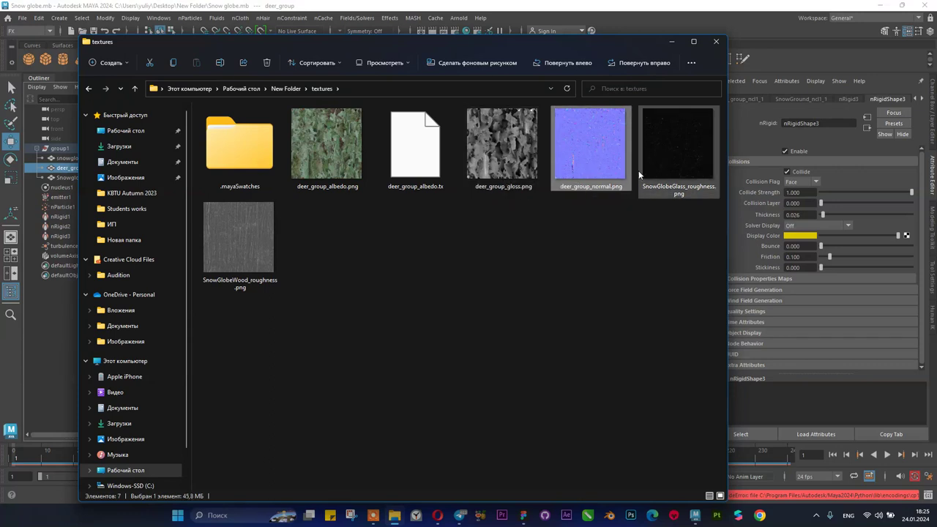
scroll(595, 152, "up", 1, "ctrl")
scroll(594, 152, "up", 1, "ctrl")
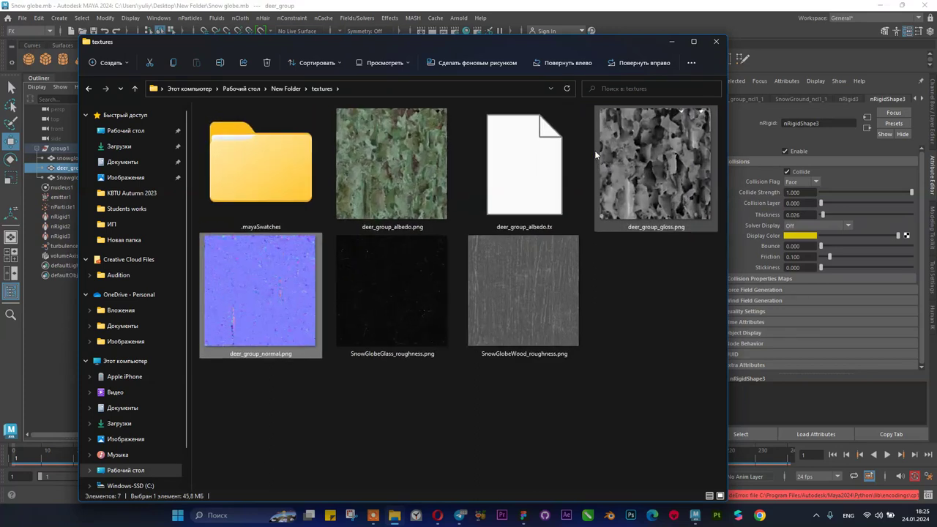
scroll(595, 152, "up", 1, "ctrl")
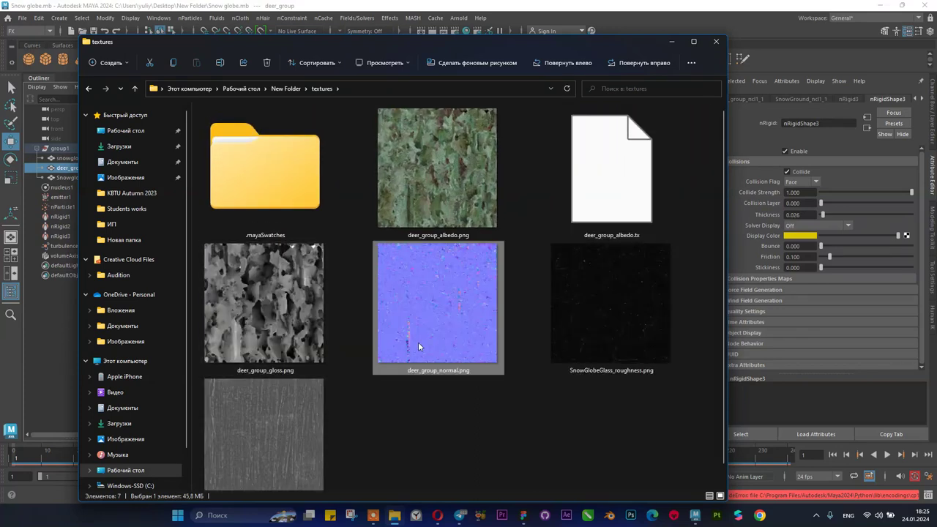
scroll(418, 341, "down", 1)
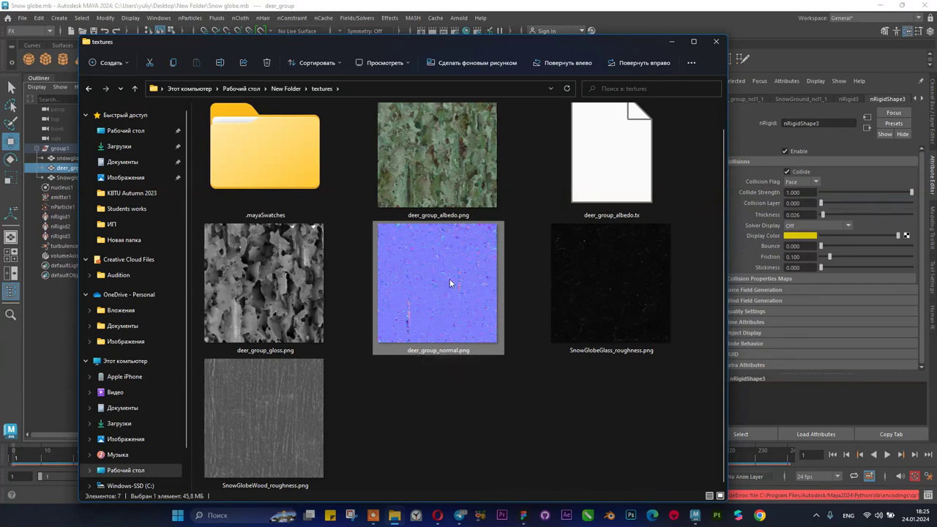
mouse_move(449, 283)
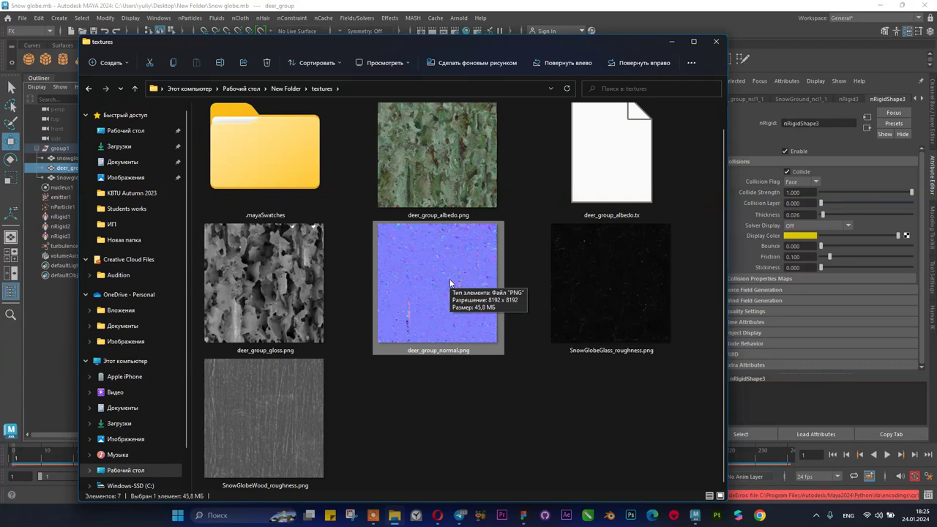
left_click(628, 317)
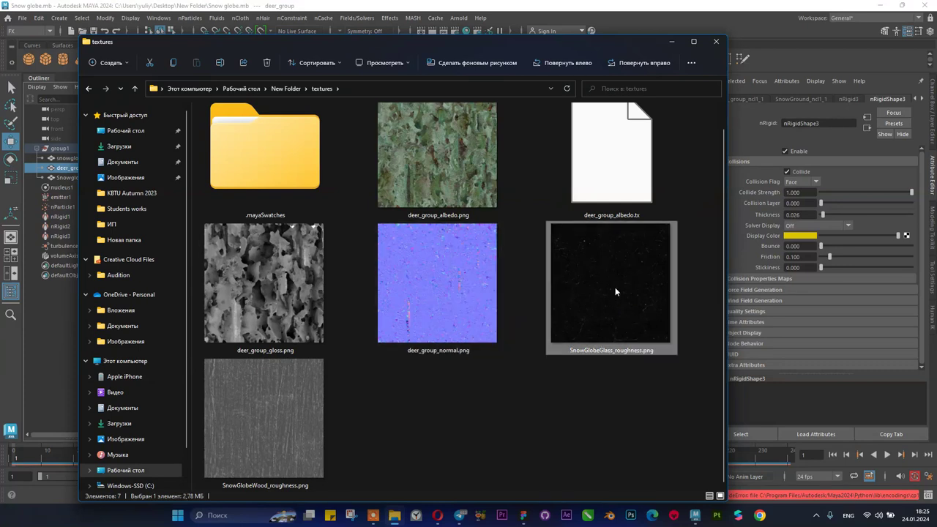
- Switch to the browser to inspect the Deer Group - Snow Globe model on Sketchfab, and return to examine SnowGlobeWood_roughness.png
left_click(439, 517)
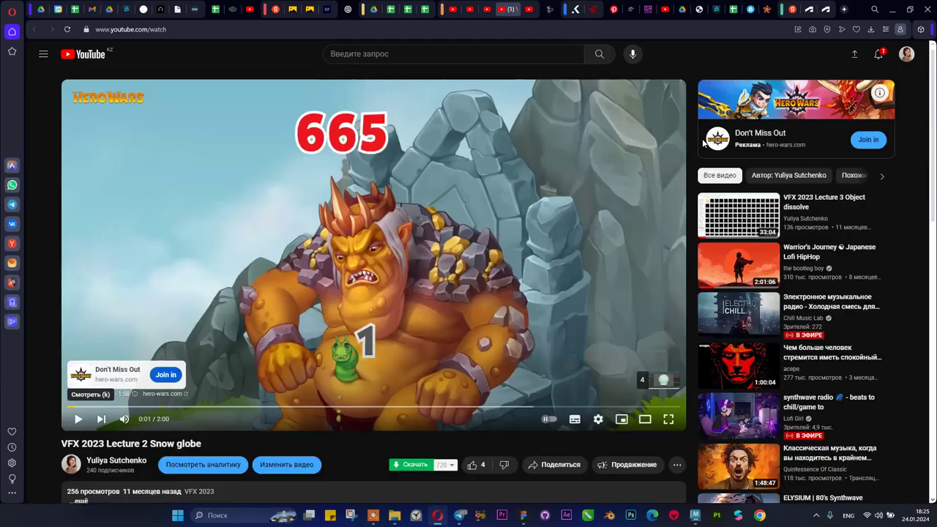
left_click(752, 9)
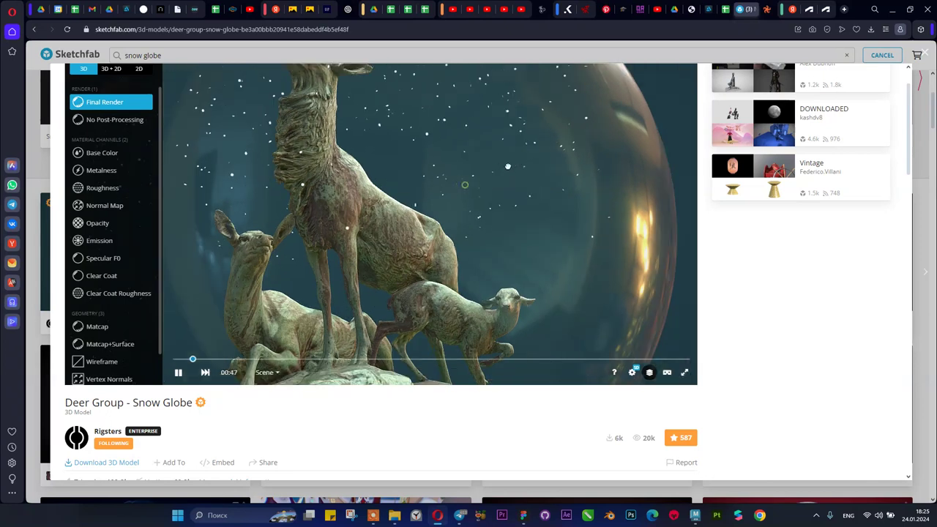
key("alt")
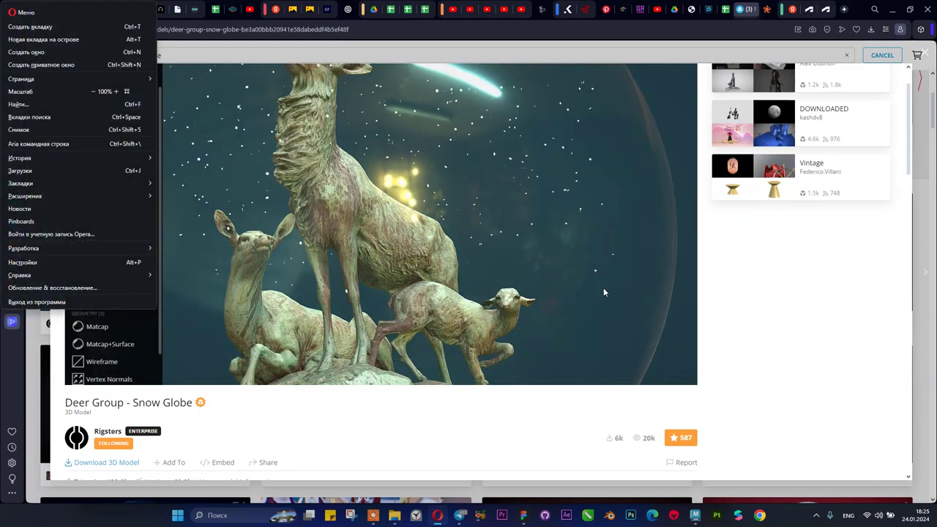
key("Escape")
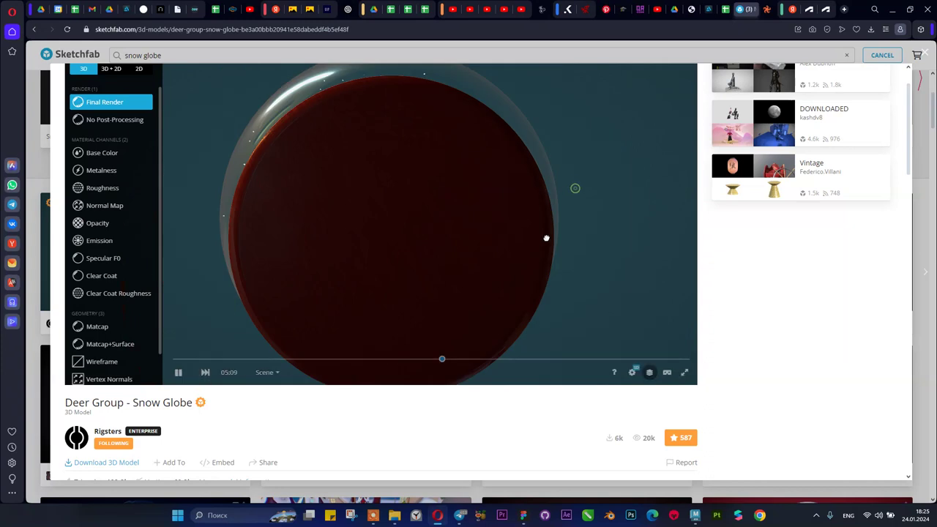
left_click(895, 9)
left_click(300, 419)
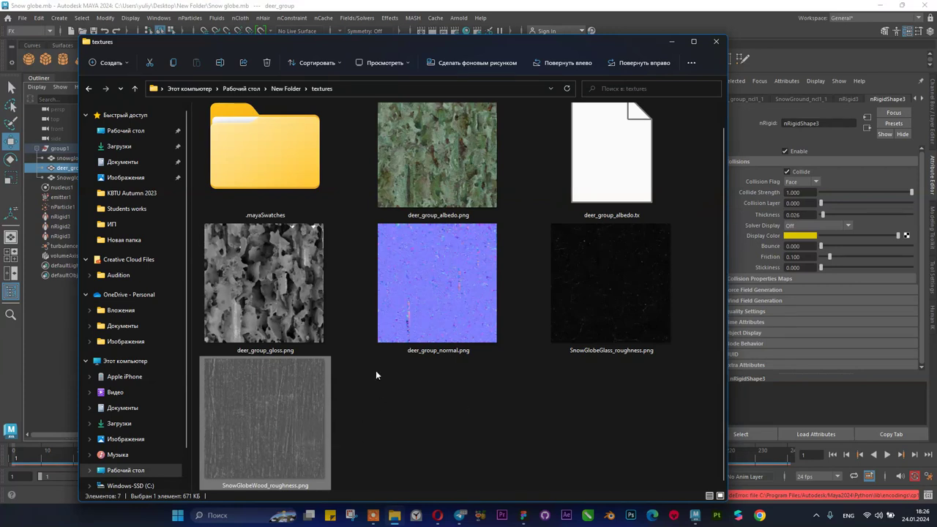
- Close the textures folder and, back in Maya, show the SnowGround_ncl1_1 and deer_group_ncl1_1 material attributes of the selected deer_group
left_click(718, 45)
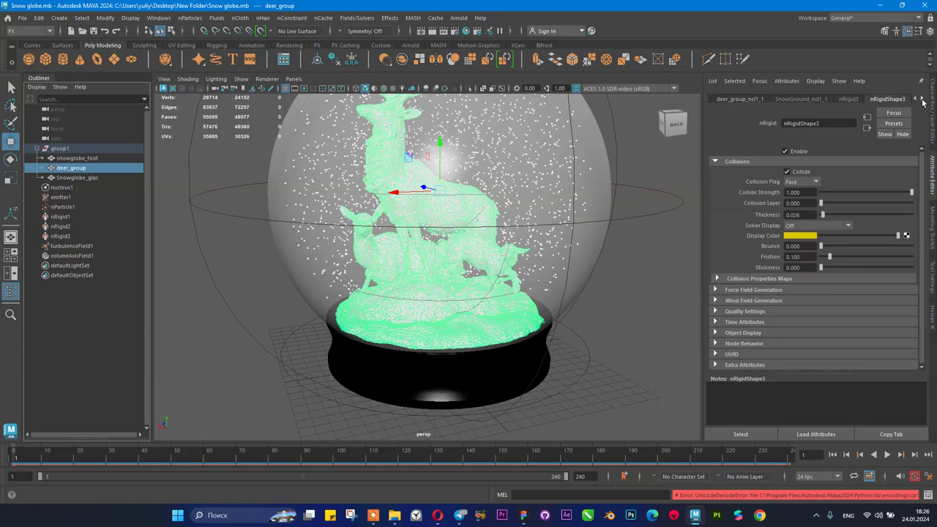
left_click(922, 100)
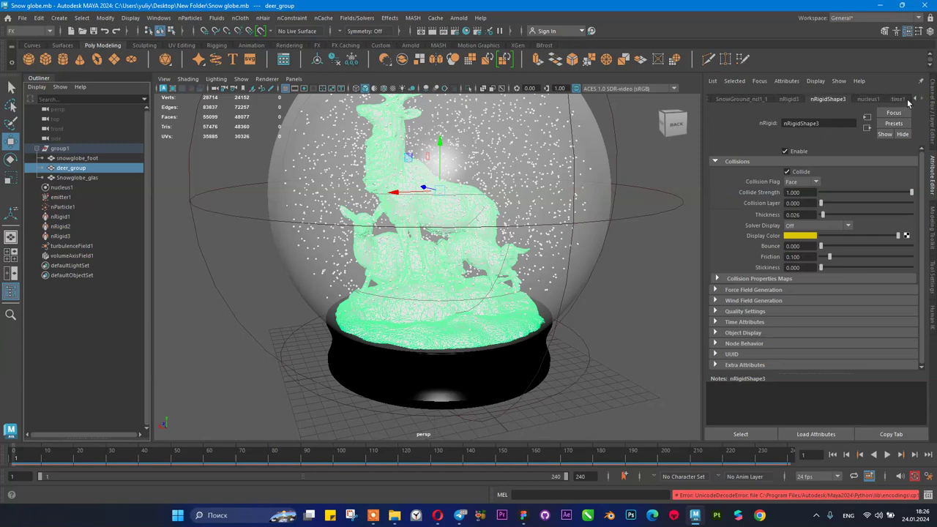
left_click(909, 103)
left_click(915, 100)
left_click(915, 100)
left_click(838, 101)
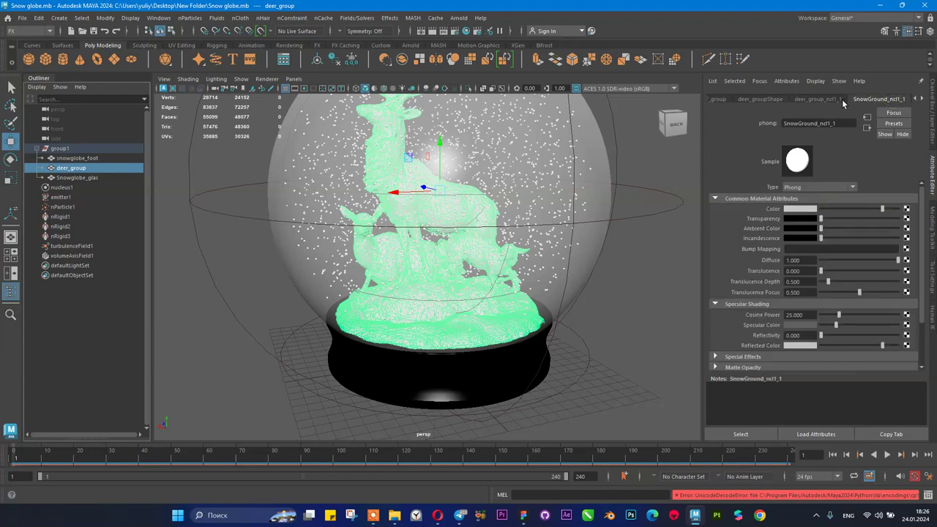
left_click(818, 99)
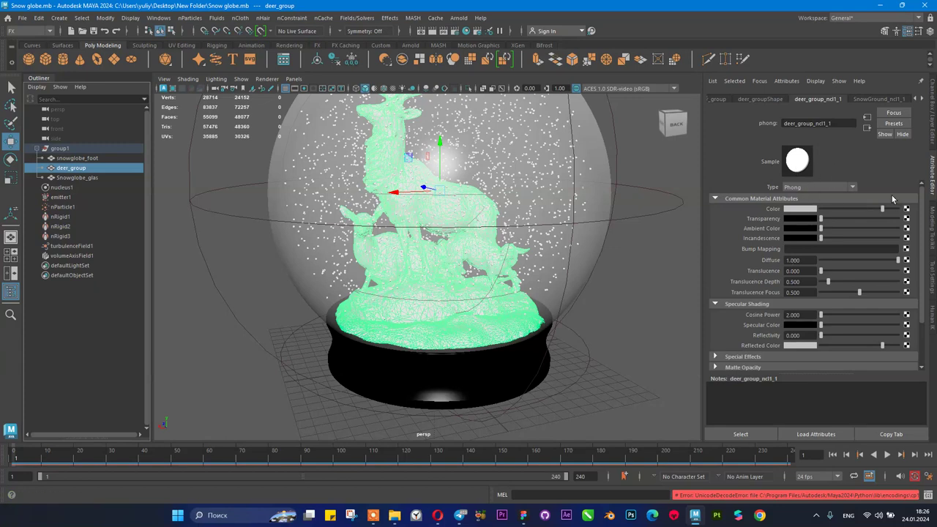
- Review the shader types available for the deer_group_ncl1_1 material
left_click(827, 188)
left_click(827, 190)
left_click(790, 187)
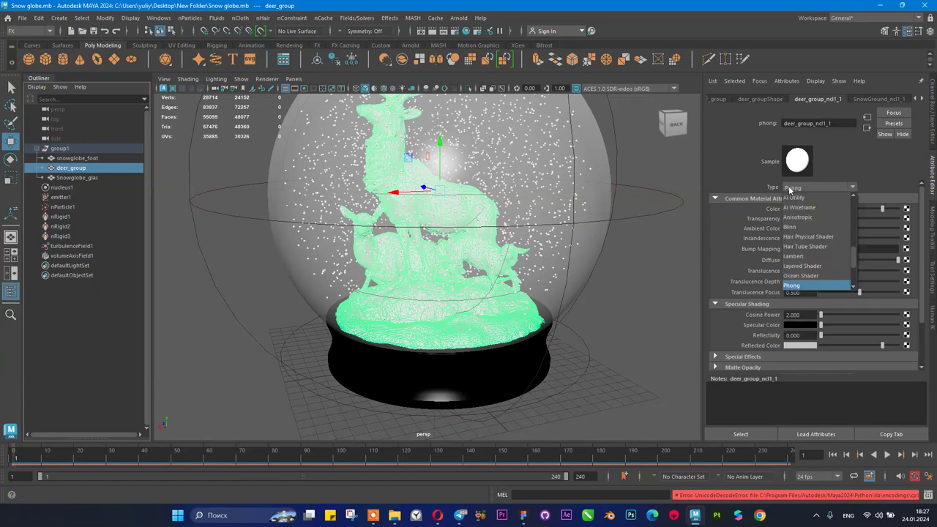
scroll(811, 270, "up", 3)
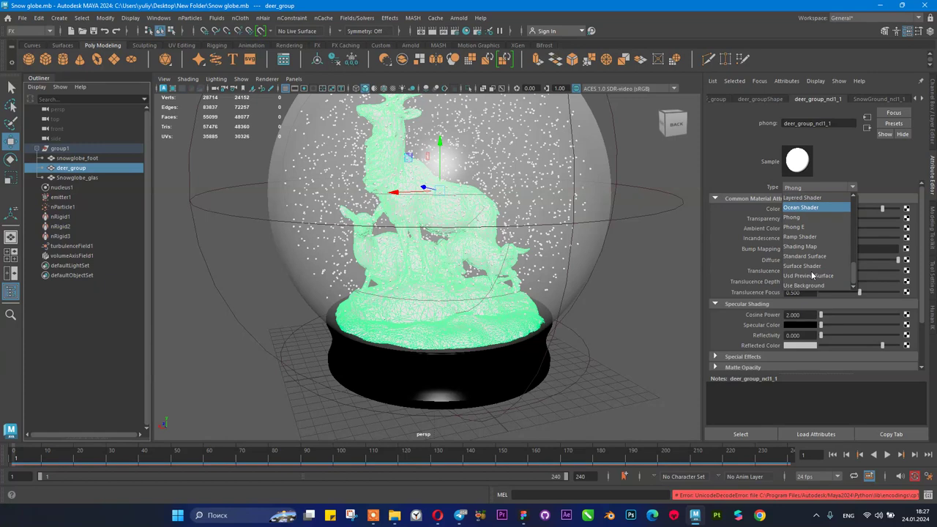
scroll(811, 276, "up", 1)
- Open the Hypershade editor to show the scene's materials
left_click(157, 18)
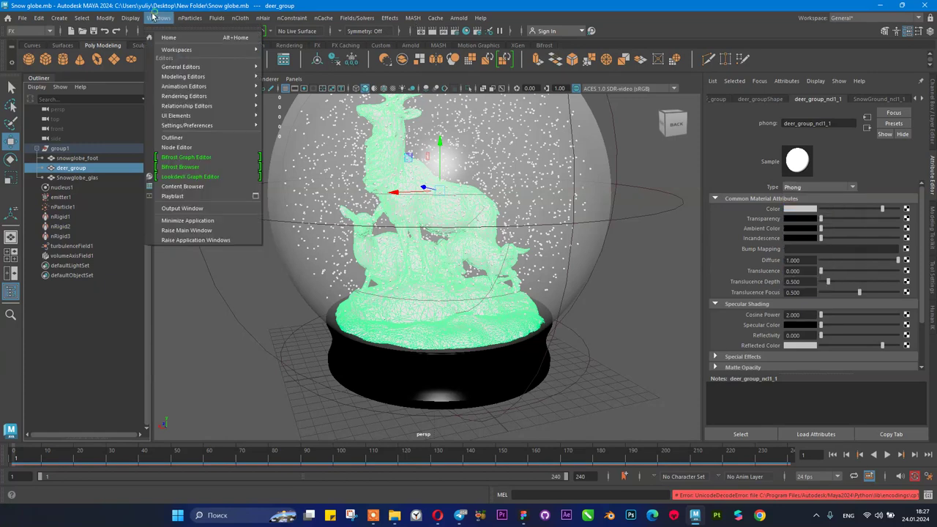
mouse_move(185, 97)
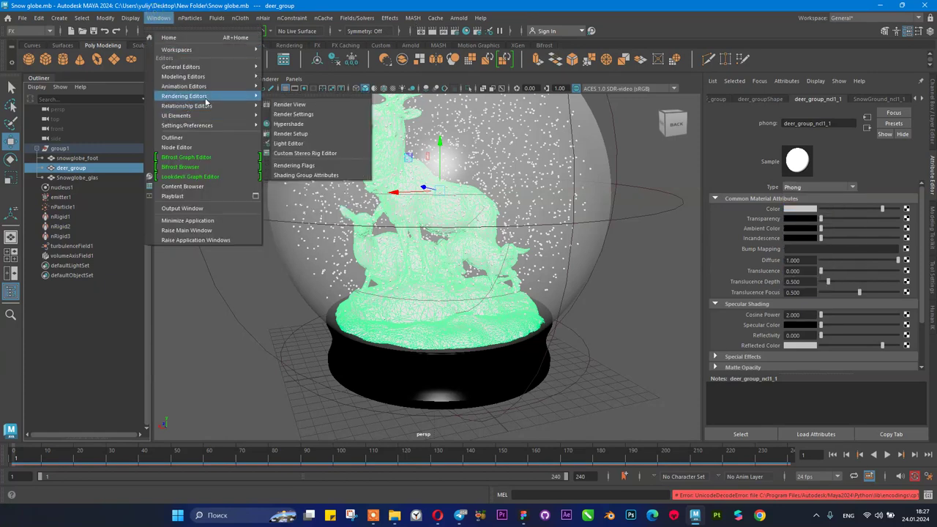
left_click(285, 123)
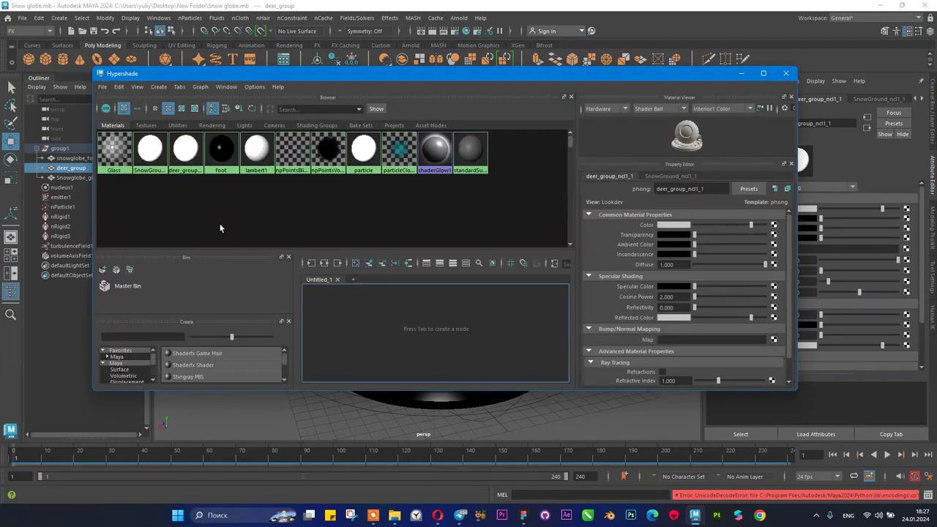
- Examine the SnowGround_ncl1_1, deer_group_ncl1_1, foot and lambert1 material properties, leaving SnowGround_ncl1_1 selected, and minimise the Hypershade
left_click(149, 152)
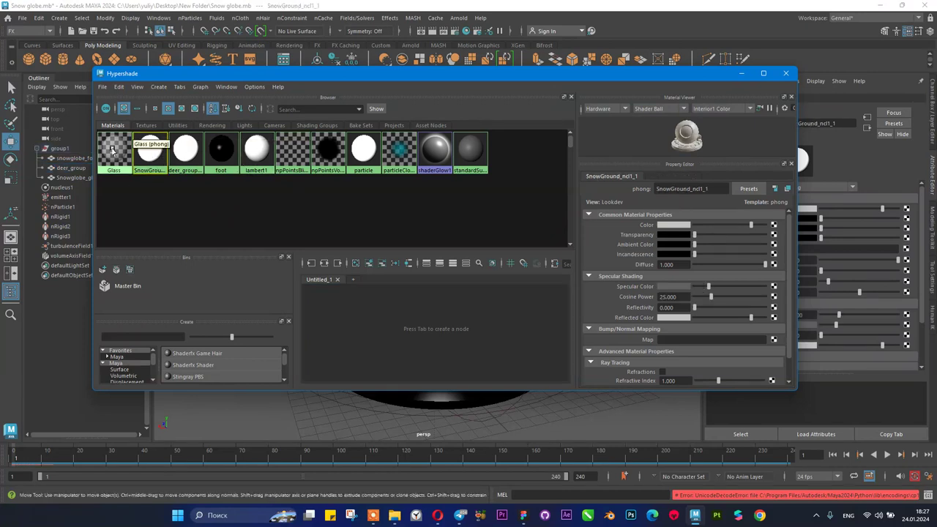
left_click(184, 154)
left_click(228, 163)
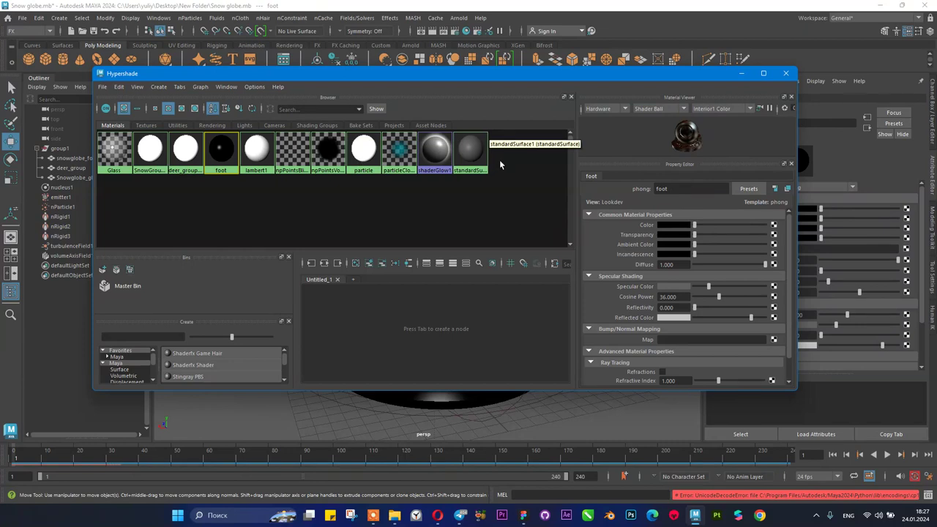
left_click(257, 151)
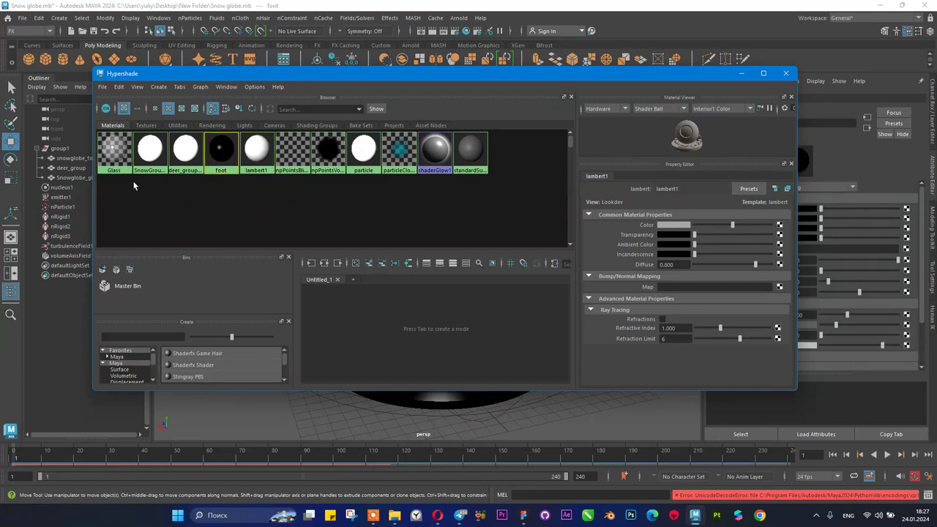
left_click(149, 152)
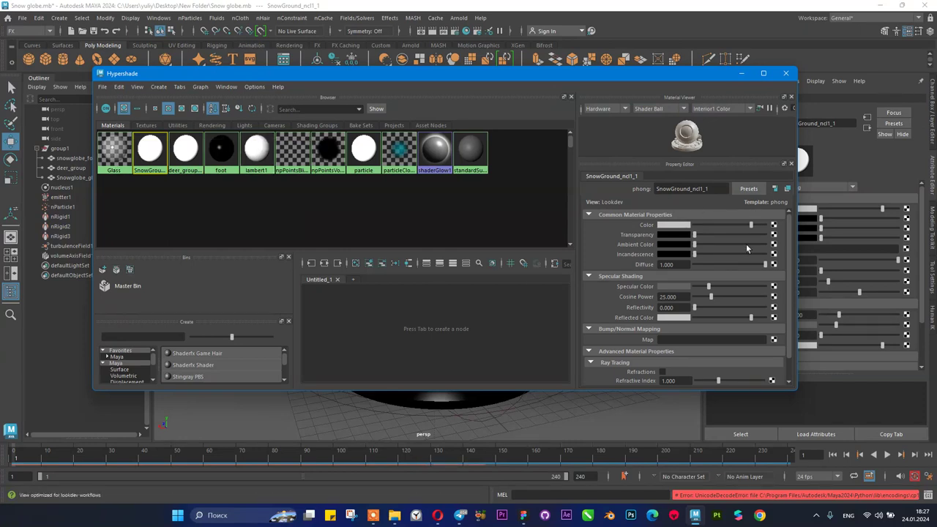
scroll(664, 253, "down", 1)
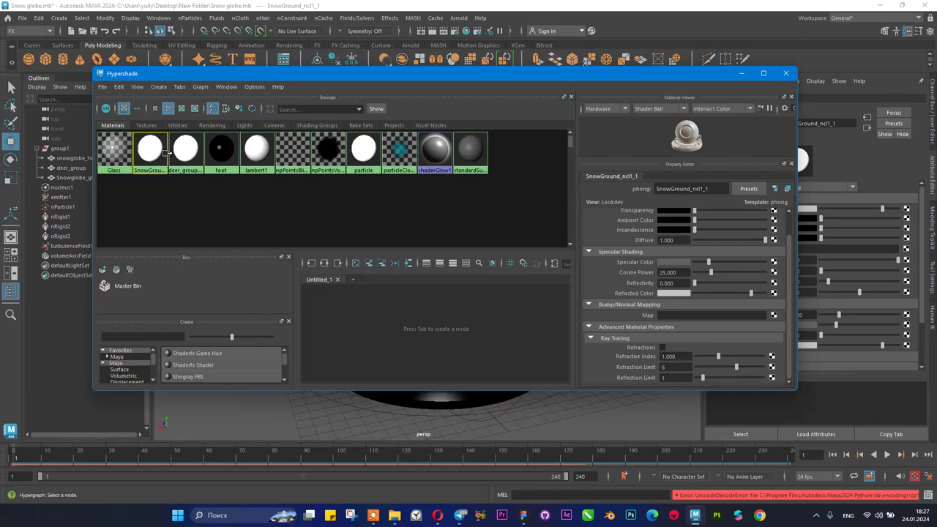
left_click_drag(211, 75, 205, 139)
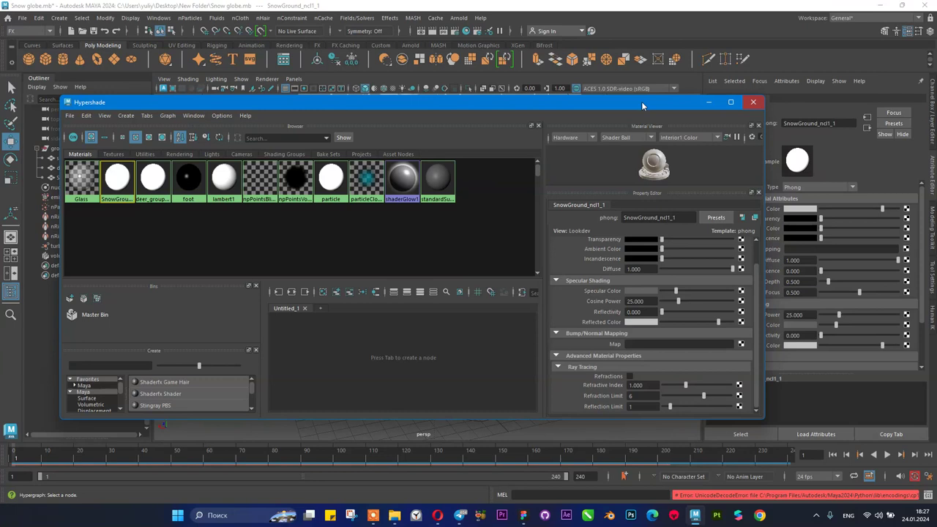
left_click(709, 103)
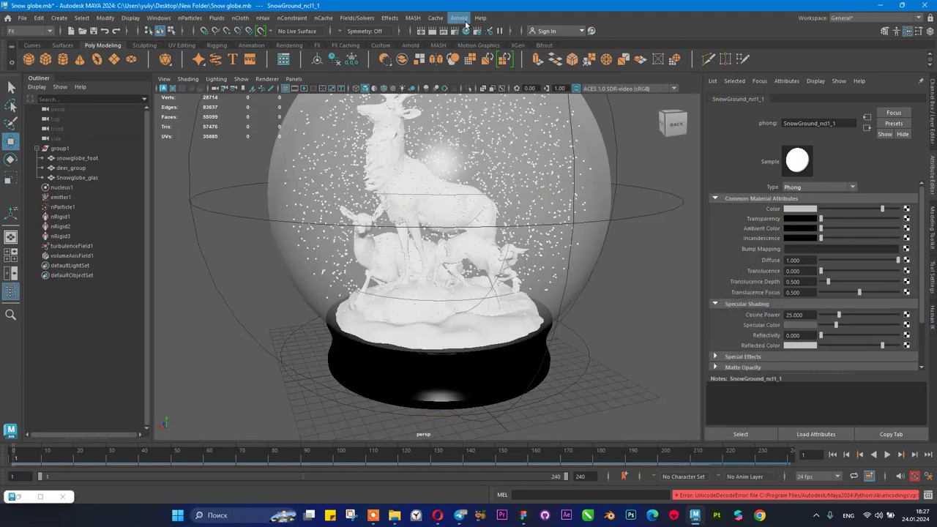
- Change the SnowGround_ncl1_1 material's type from Phong to Lambert
left_click(798, 187)
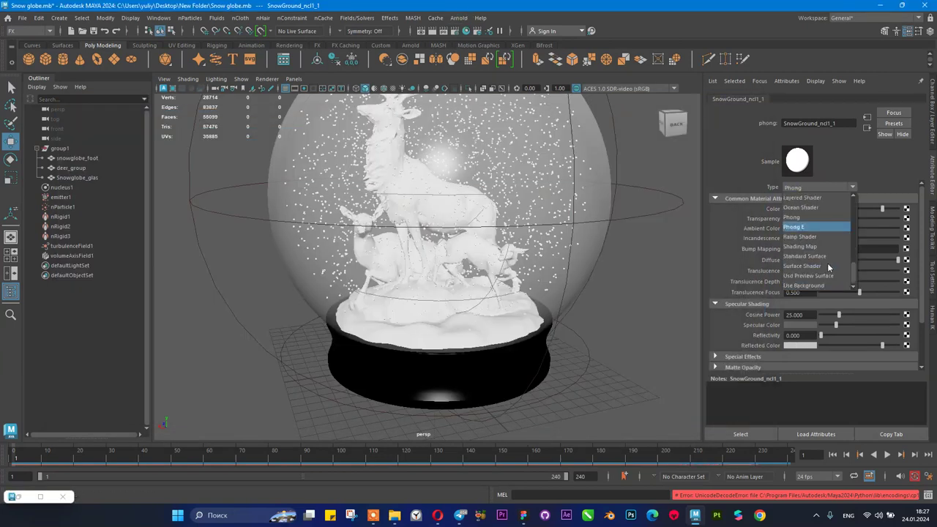
scroll(823, 263, "up", 5)
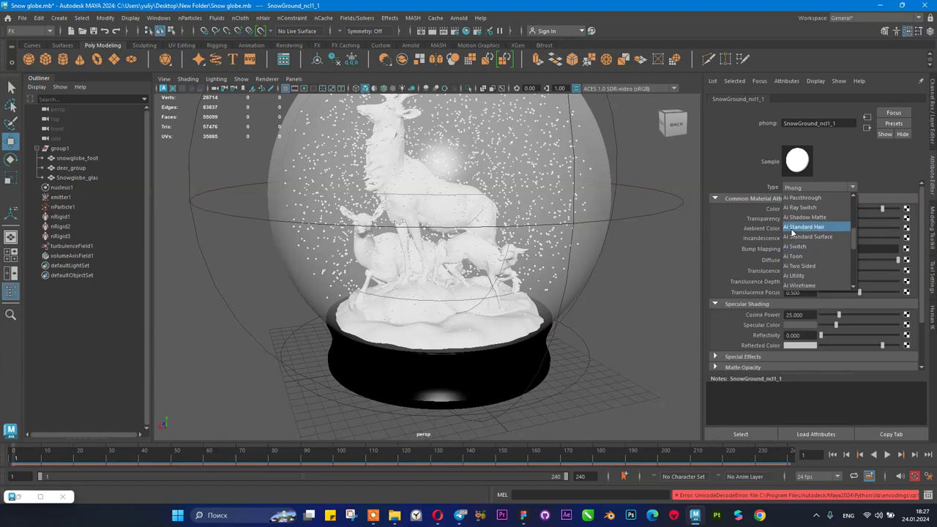
scroll(805, 249, "down", 1)
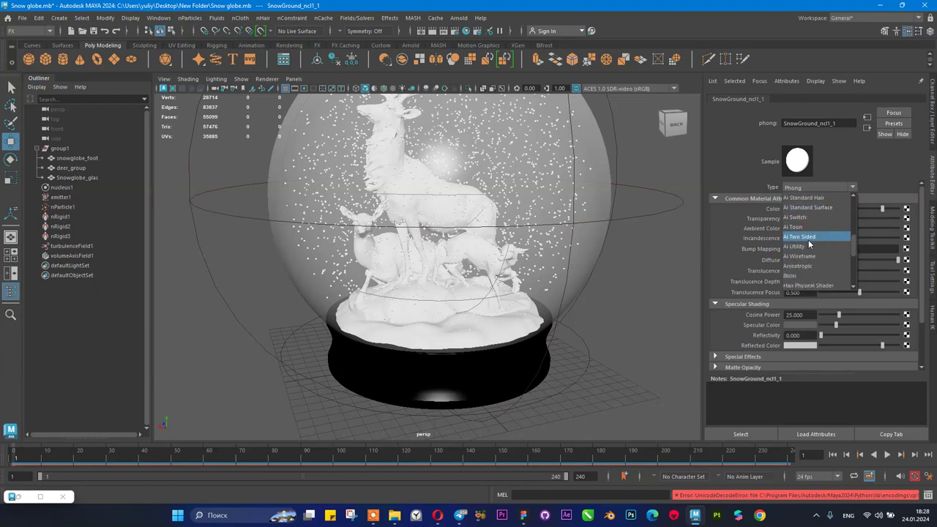
scroll(806, 256, "down", 1)
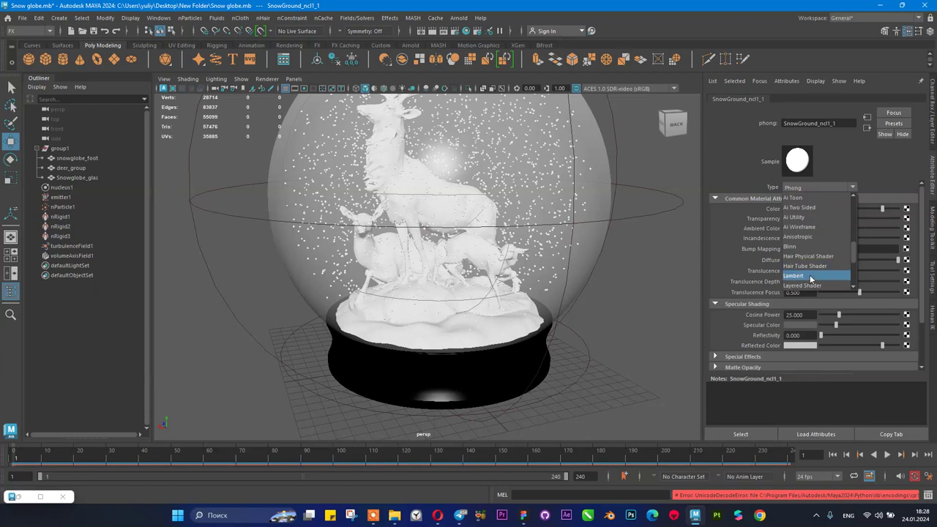
left_click(802, 277)
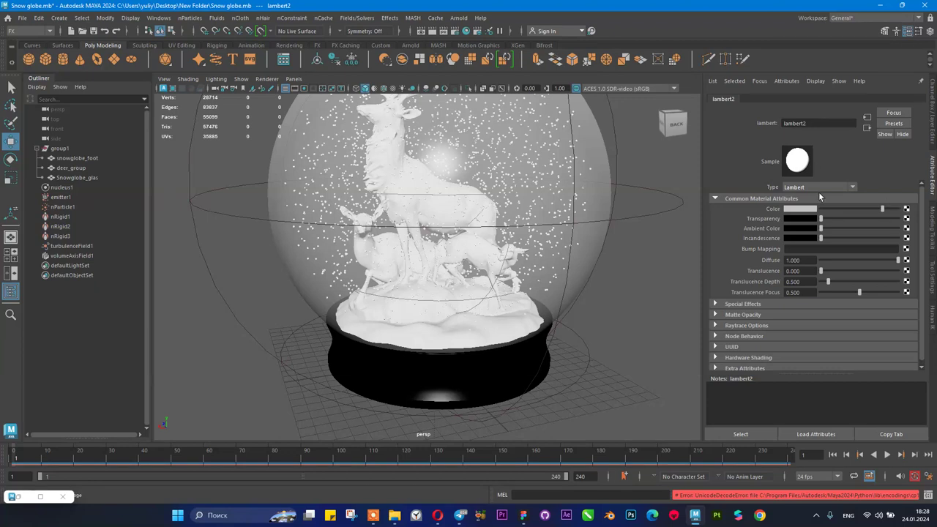
- Connect a File texture node to the Color attribute of the snow ground's Lambert material
left_click(906, 210)
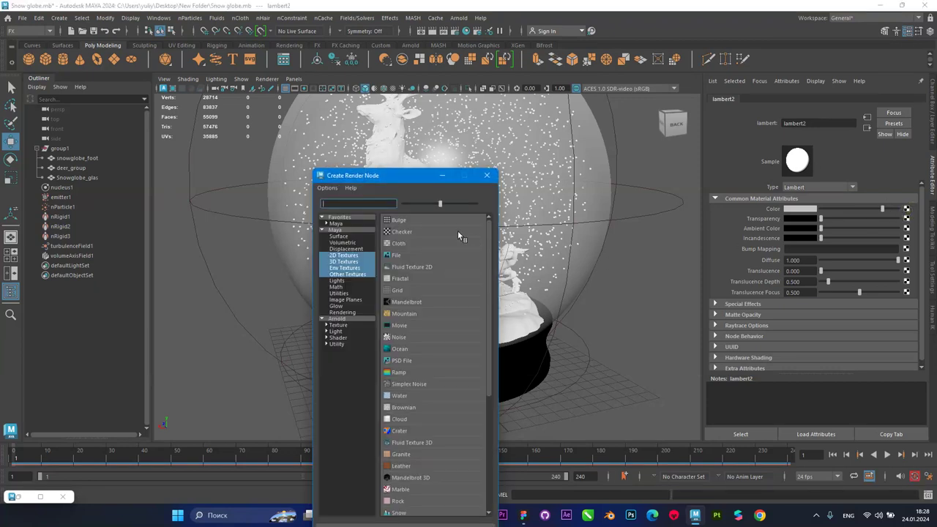
left_click_drag(412, 176, 321, 110)
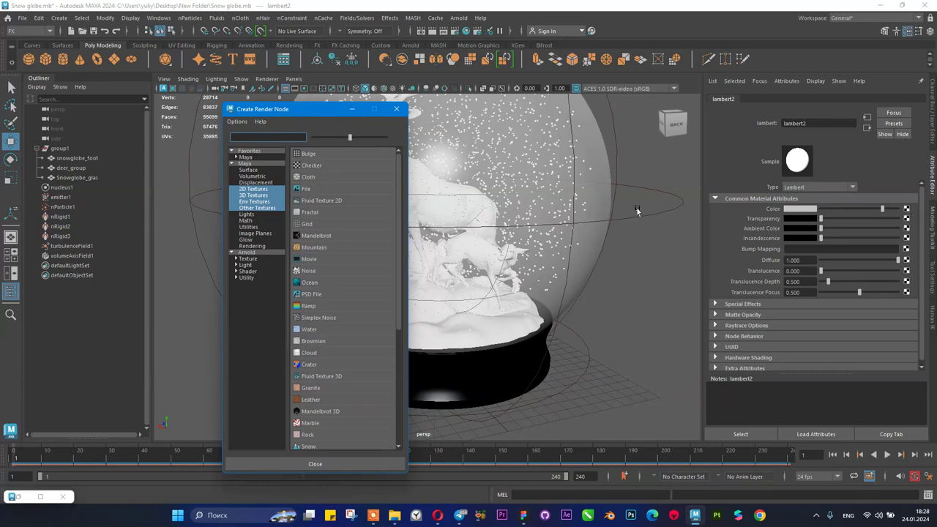
left_click(304, 190)
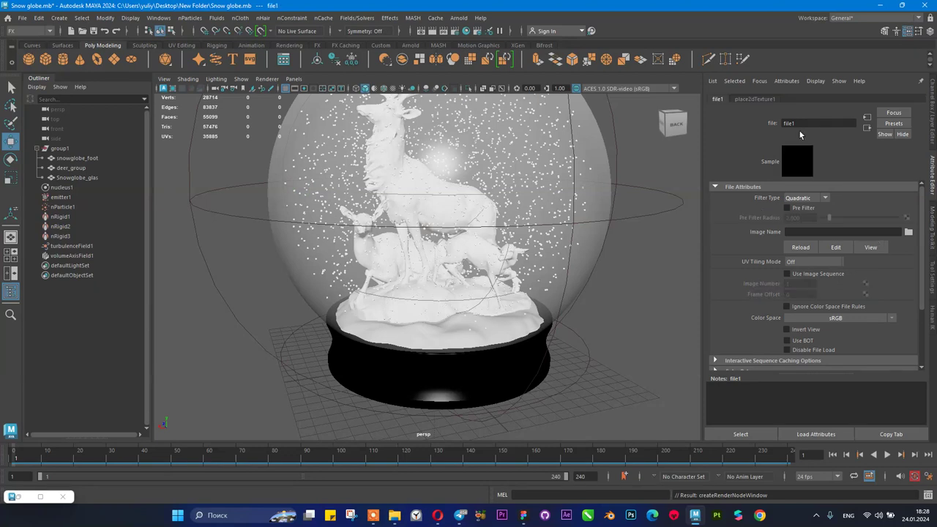
- Load deer_group_albedo.png from the Desktop's New Folder\textures folder as the image of the snow ground's File texture
left_click(908, 232)
left_click(232, 170)
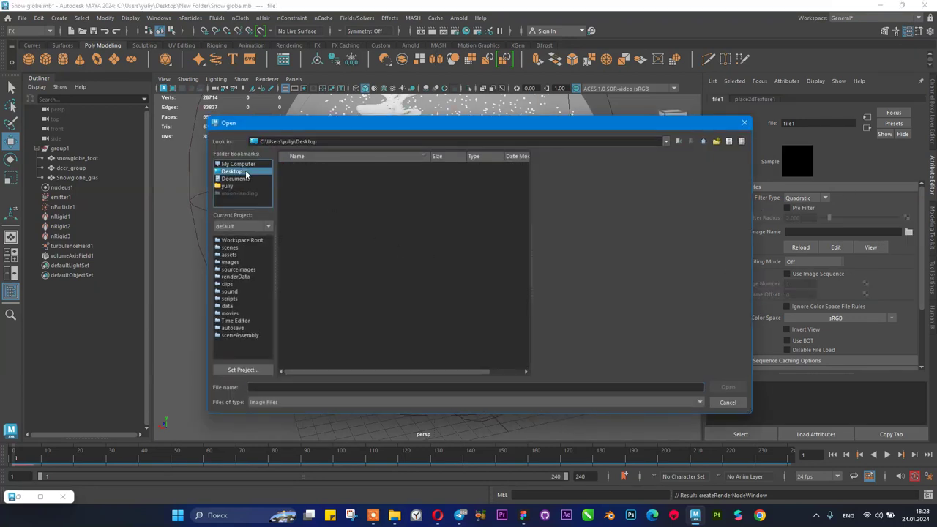
scroll(326, 254, "down", 10)
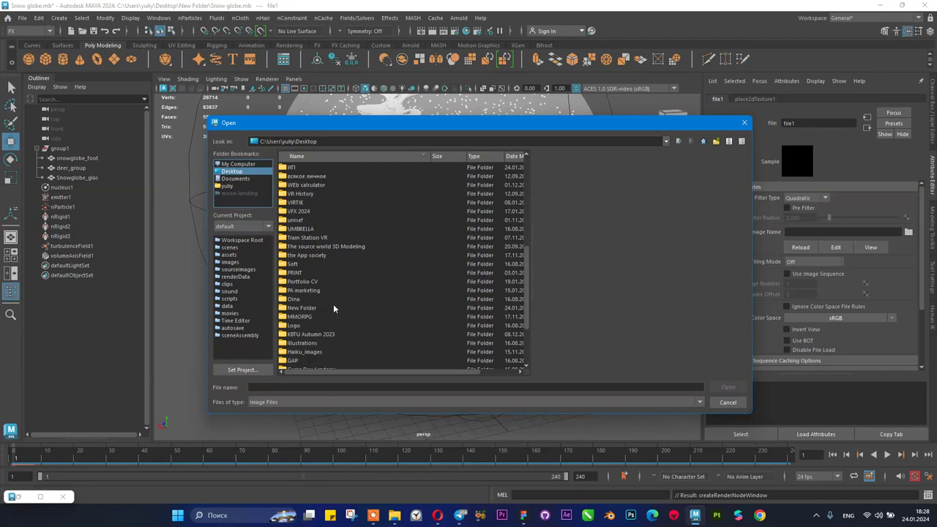
scroll(325, 338, "down", 1)
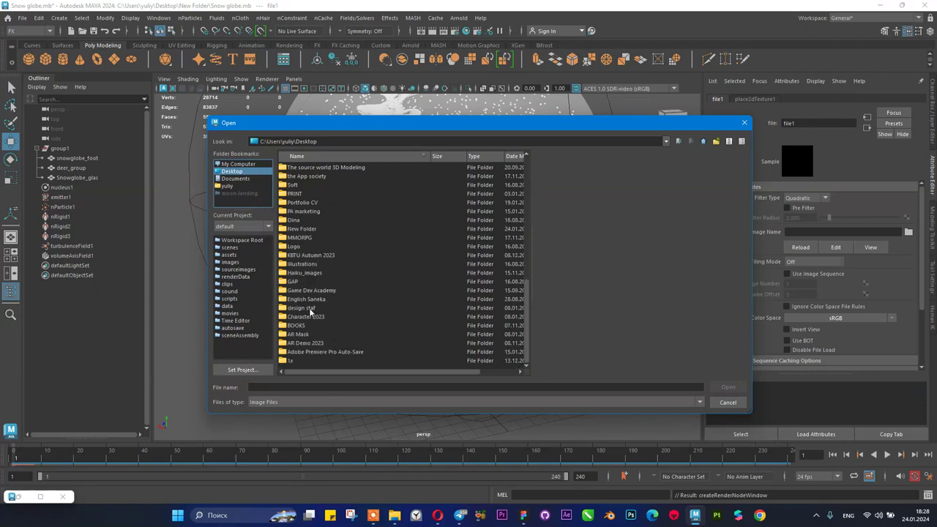
scroll(294, 203, "up", 2)
scroll(314, 205, "up", 2)
scroll(312, 207, "down", 4)
double_click(297, 229)
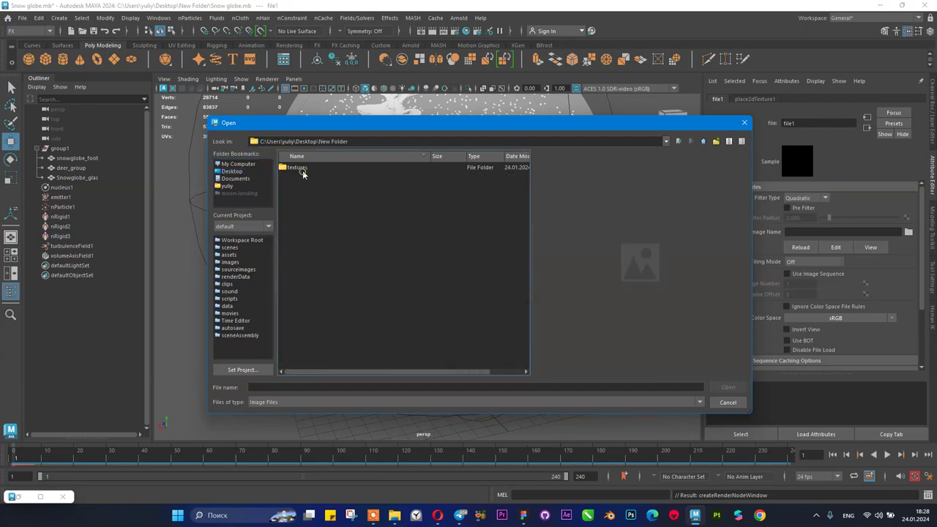
double_click(304, 174)
left_click(310, 168)
left_click(311, 176)
left_click(301, 203)
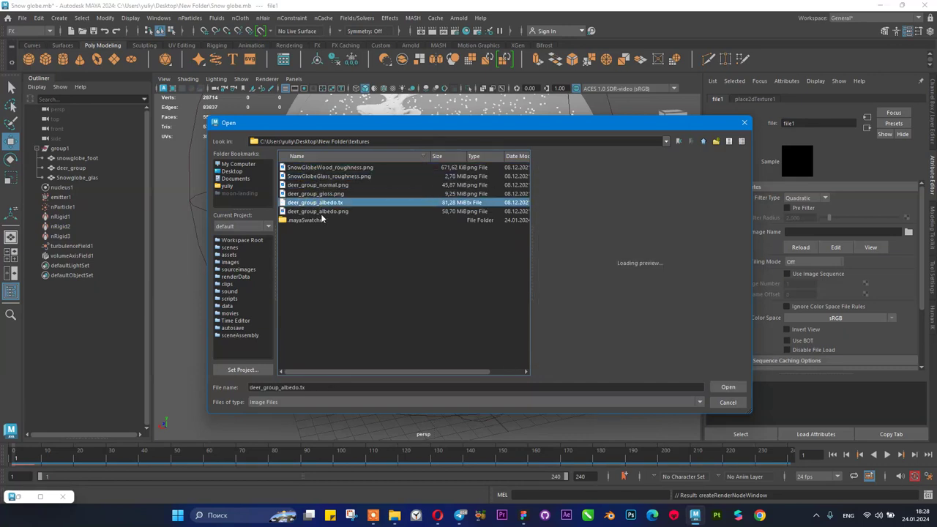
left_click(317, 212)
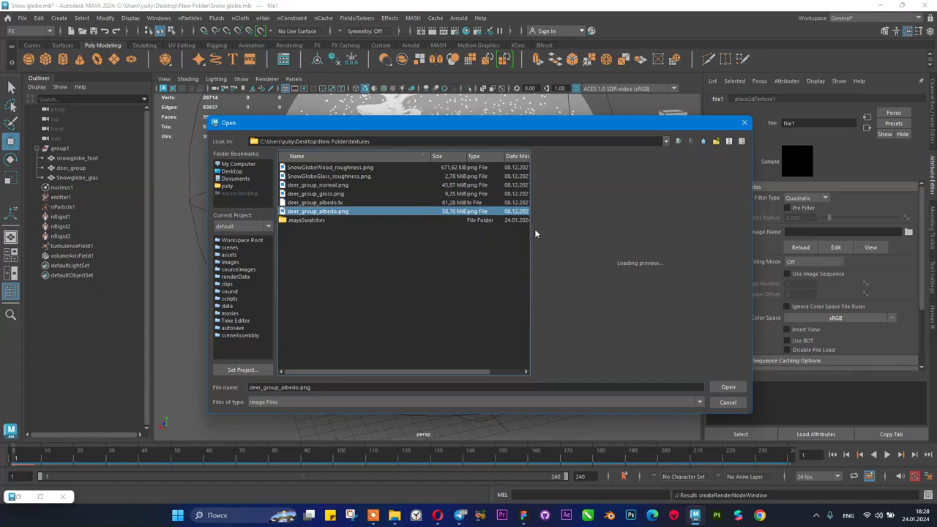
left_click(727, 389)
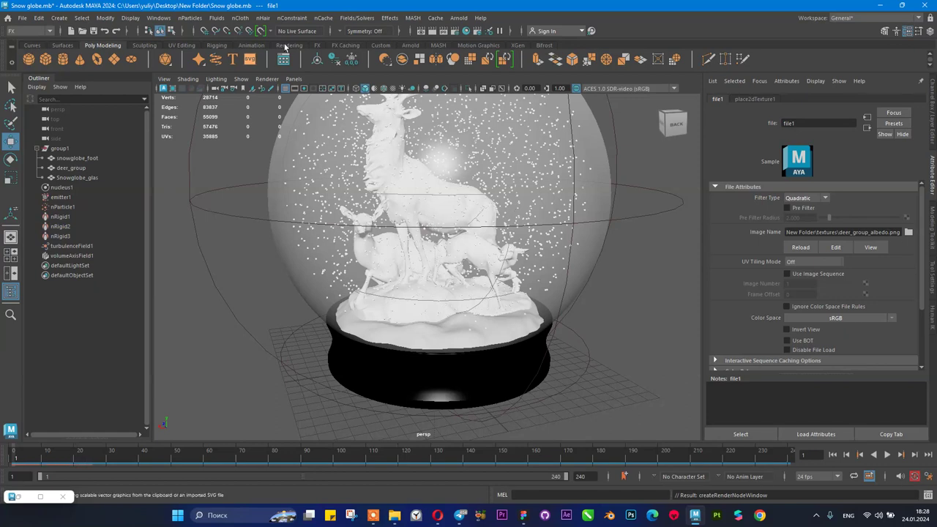
- Turn on textured display in the viewport and view the snow ground and deer more closely
left_click(395, 89)
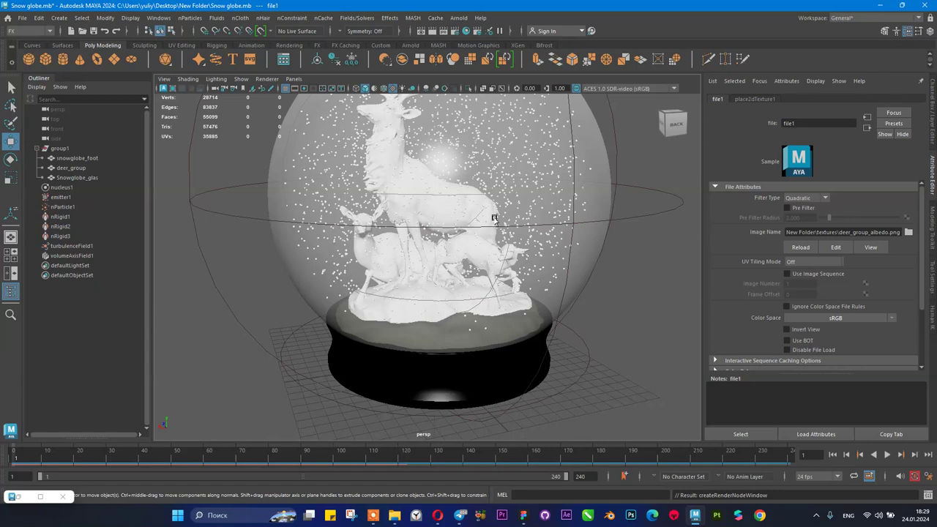
left_click(522, 515)
right_click(523, 515)
left_click(543, 284)
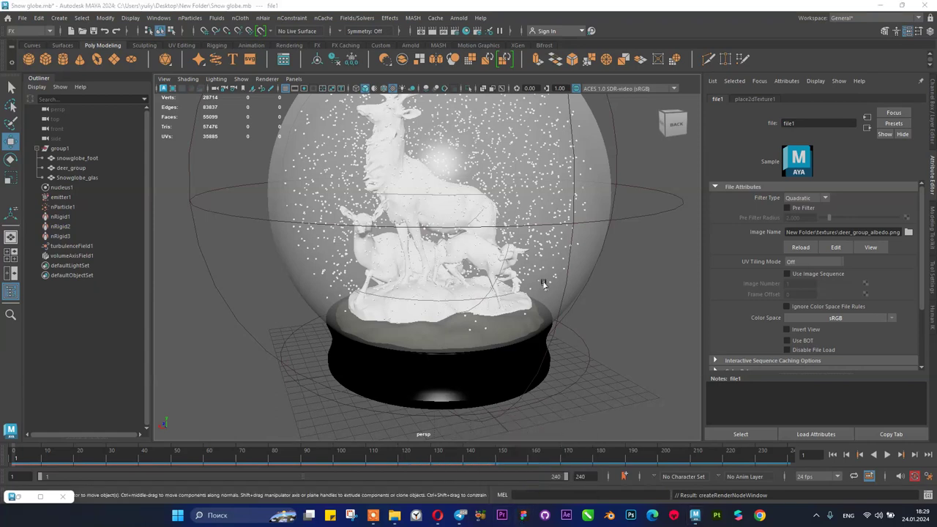
mouse_move(429, 371)
right_mouse_down("alt")
mouse_move(430, 159)
mouse_move(421, 134)
mouse_move(445, 182)
mouse_move(424, 236)
right_mouse_up("alt")
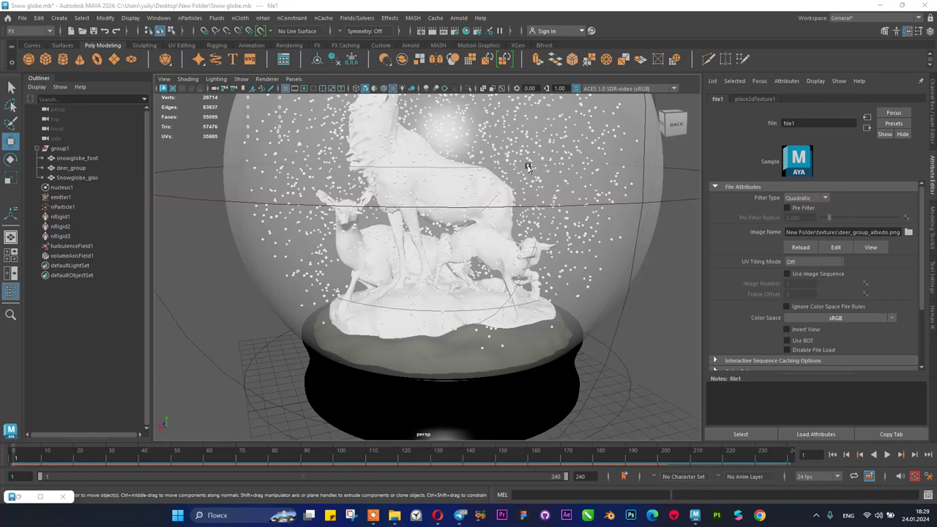
- Save the scene and compare the snow ground with viewport textures off and on, leaving them on
left_click(233, 4)
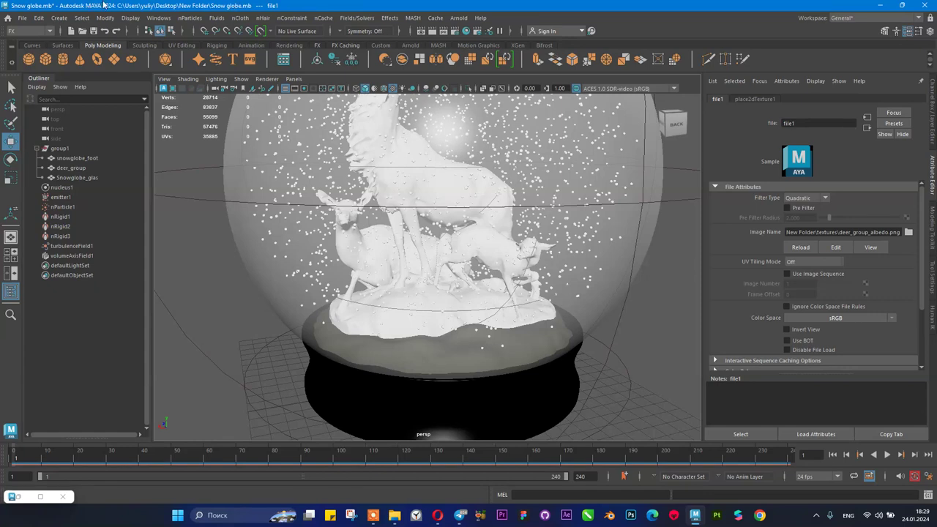
key("ctrl+s")
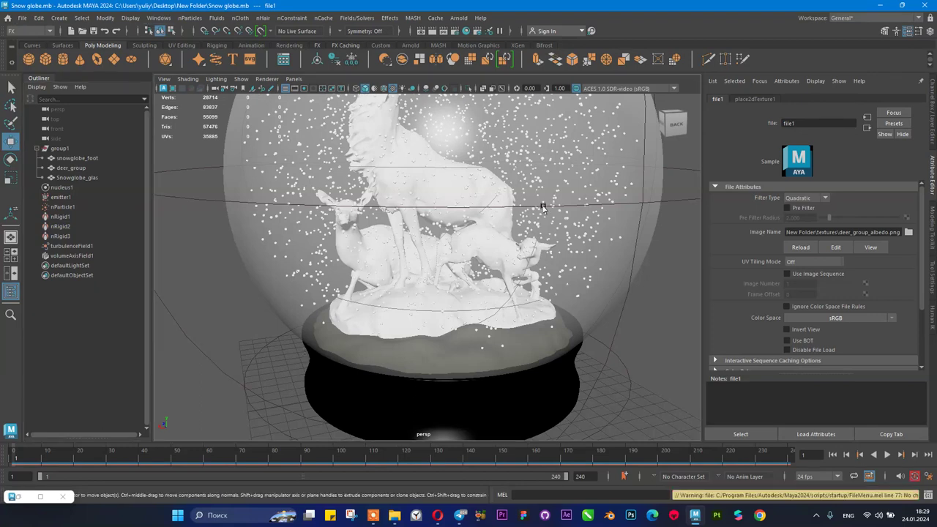
left_click(393, 89)
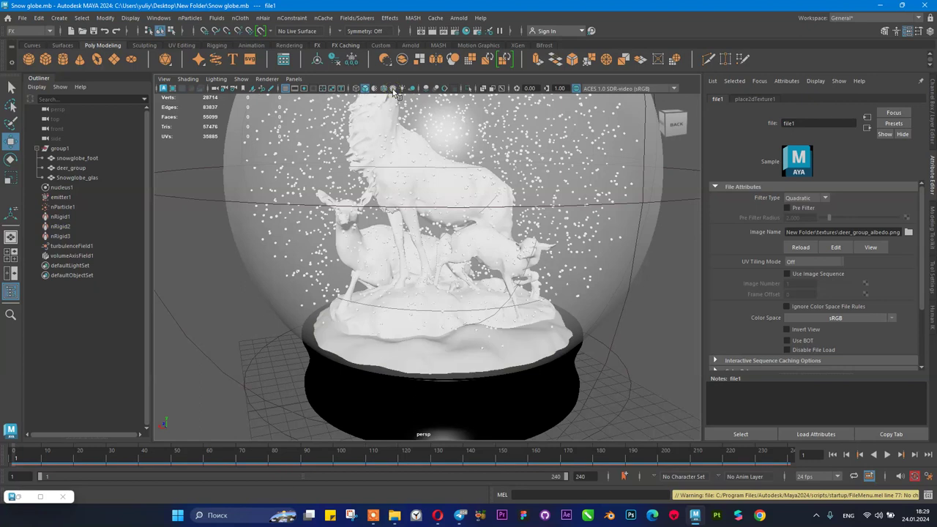
left_click(393, 89)
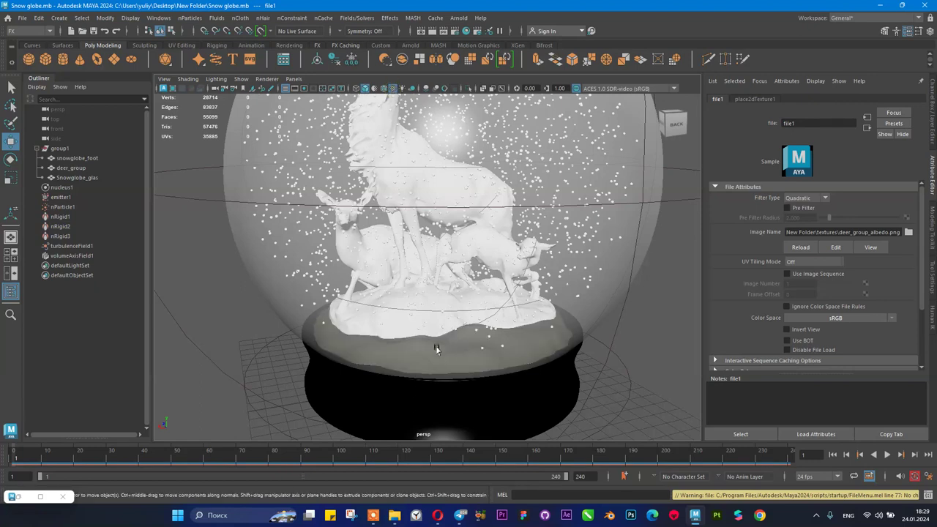
left_click_drag(405, 350, 243, 244, "alt")
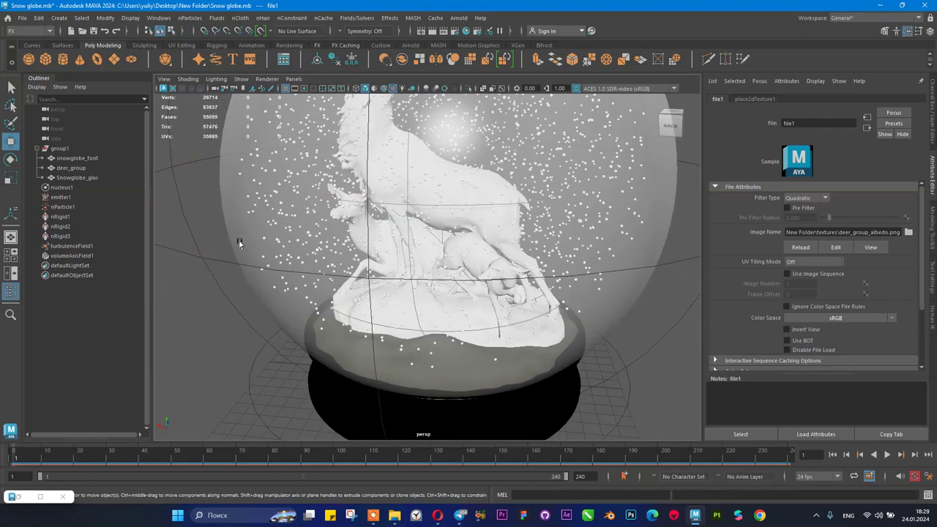
- Select deer_group and connect a File texture node to the Color attribute of its deer_group_ncl1_1 material
left_click(88, 171)
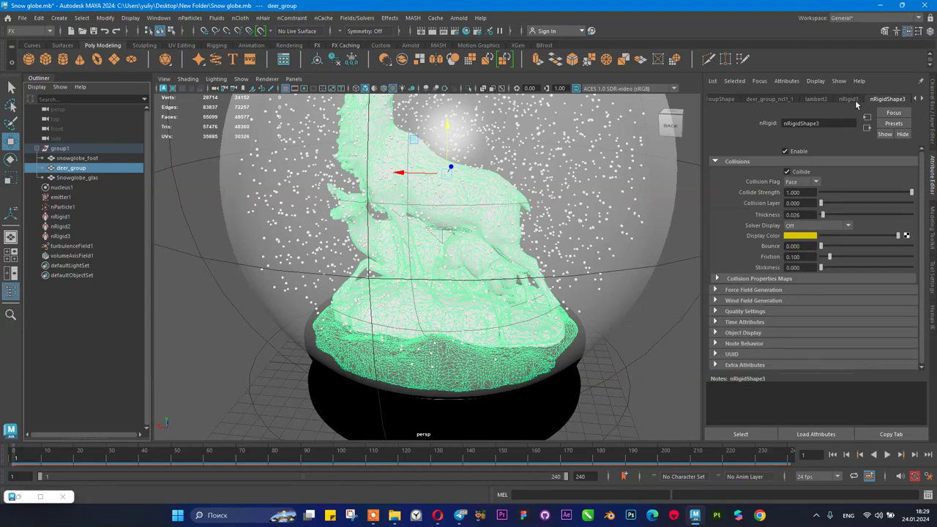
left_click(920, 99)
left_click(921, 98)
left_click(787, 100)
left_click(725, 98)
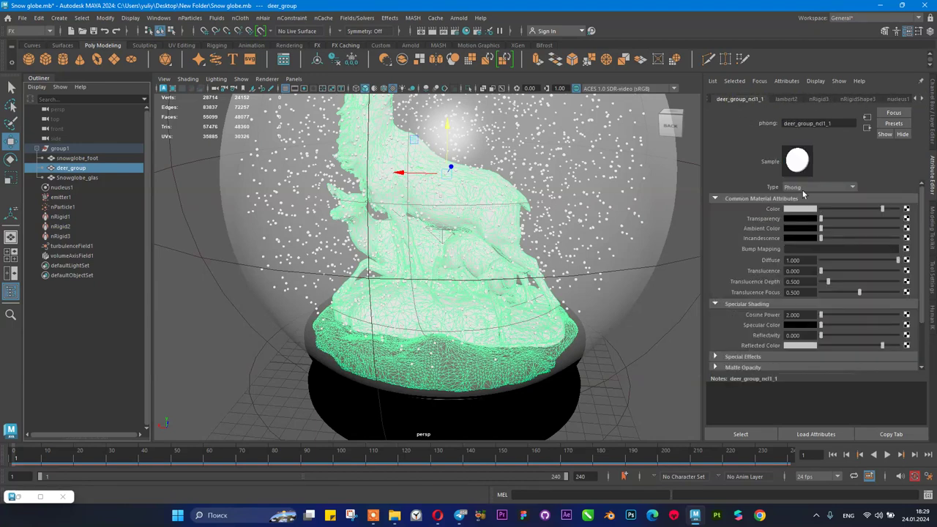
left_click(906, 209)
left_click(408, 262)
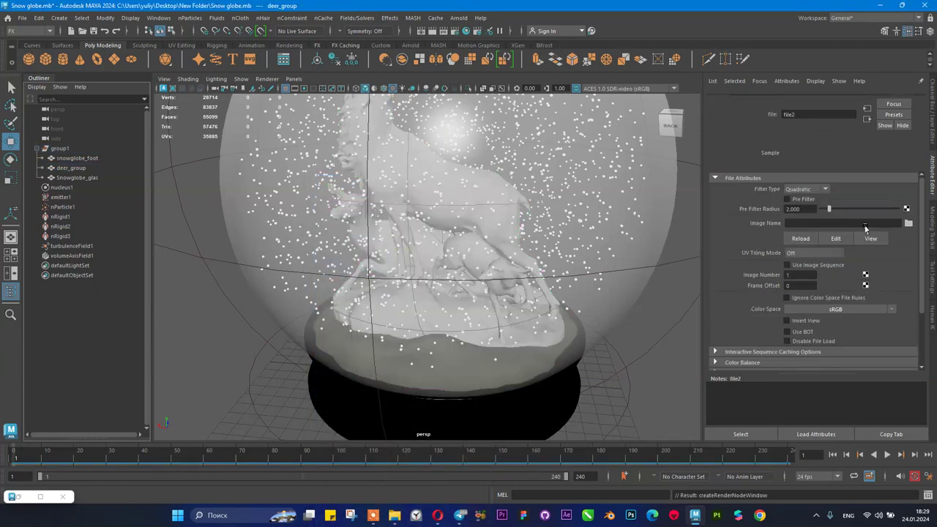
- Load deer_group_albedo.png from the Desktop's New Folder\textures folder into the deer's File texture and inspect the textured deer up close
left_click(908, 224)
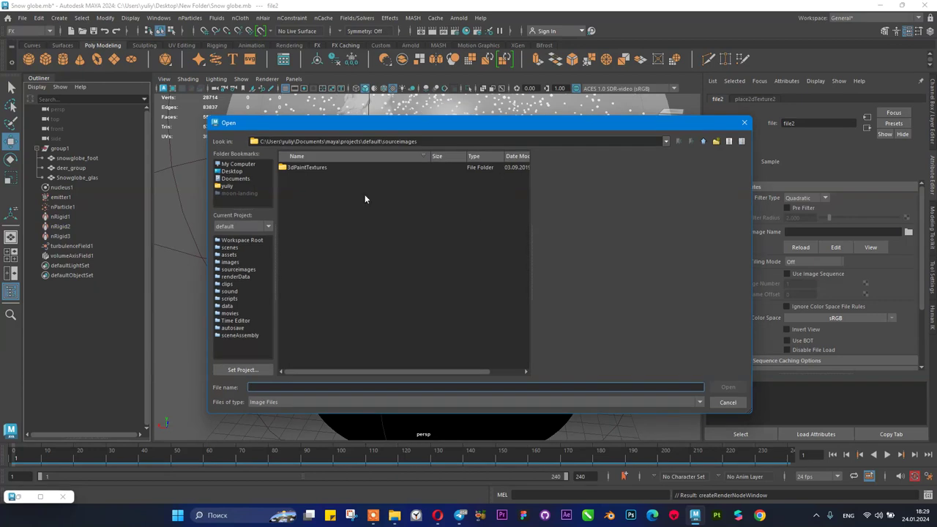
left_click(233, 172)
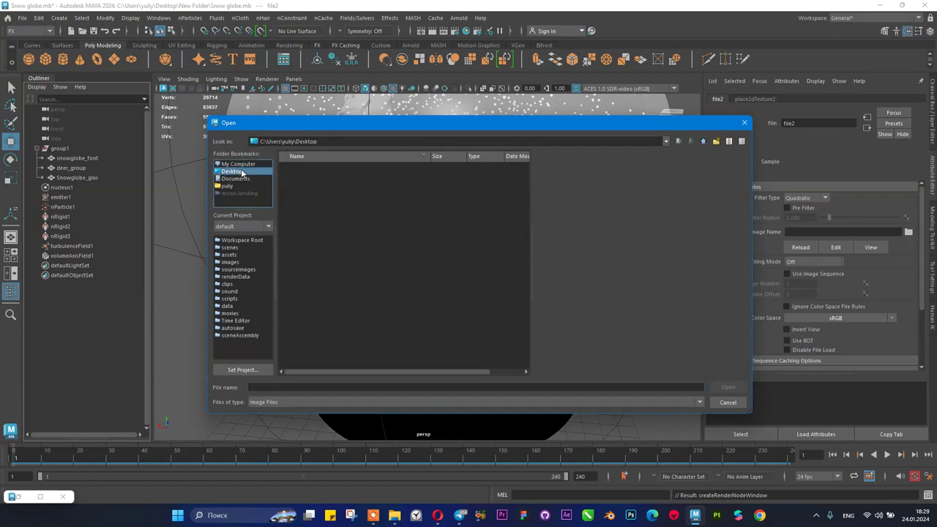
scroll(328, 261, "down", 6)
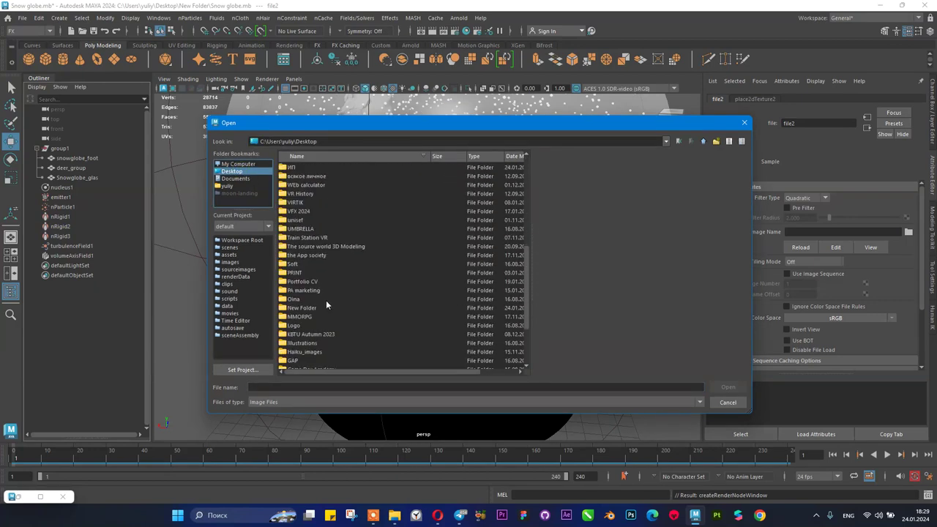
scroll(330, 304, "up", 1)
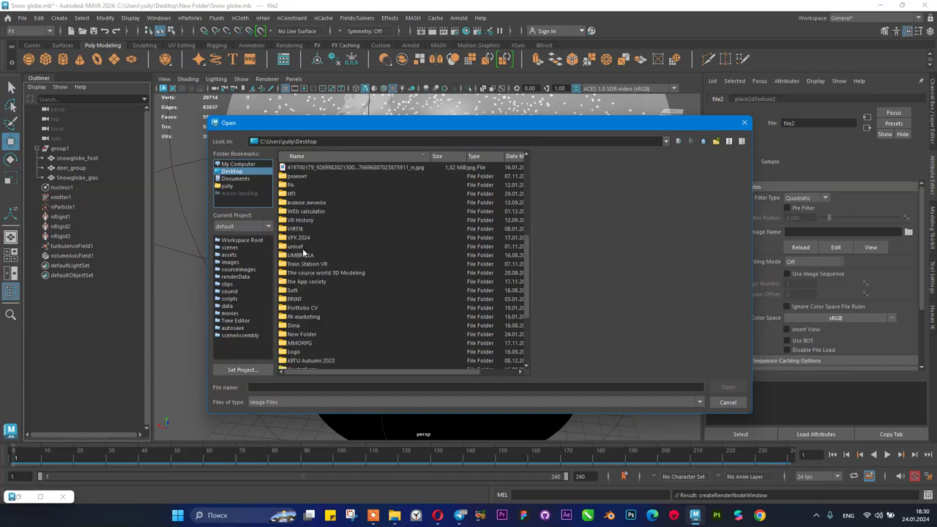
double_click(302, 334)
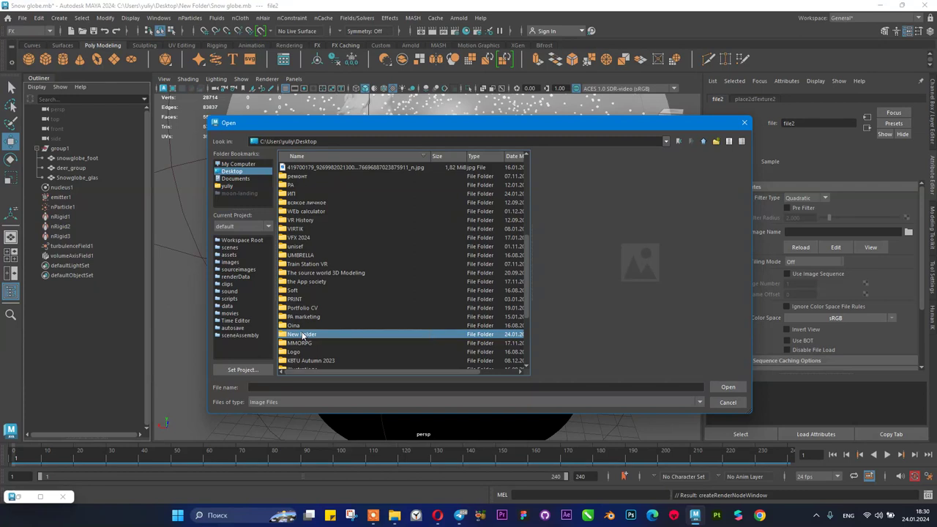
double_click(298, 167)
left_click(312, 210)
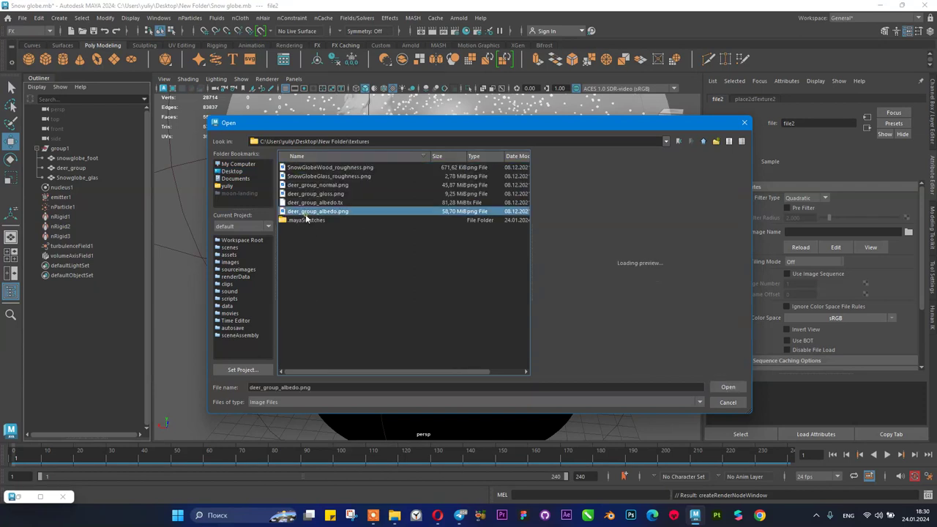
left_click(728, 401)
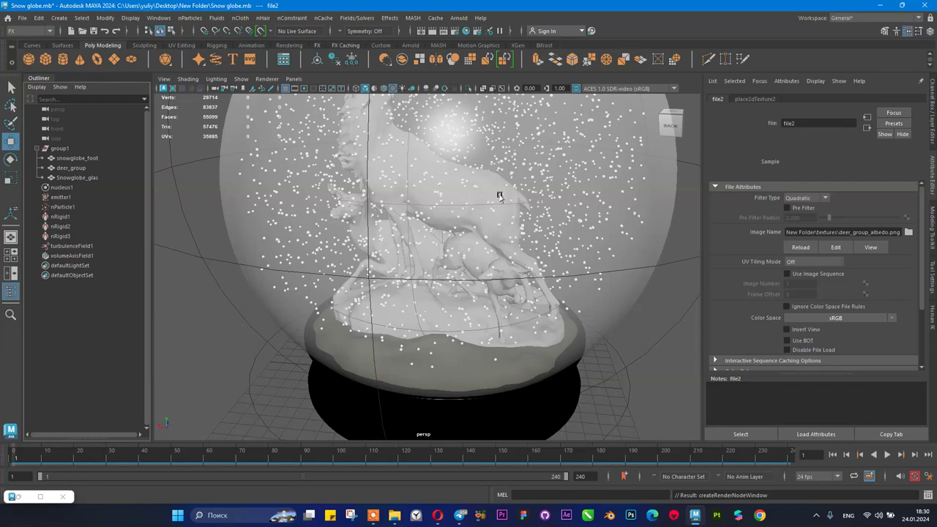
scroll(499, 196, "down", 5)
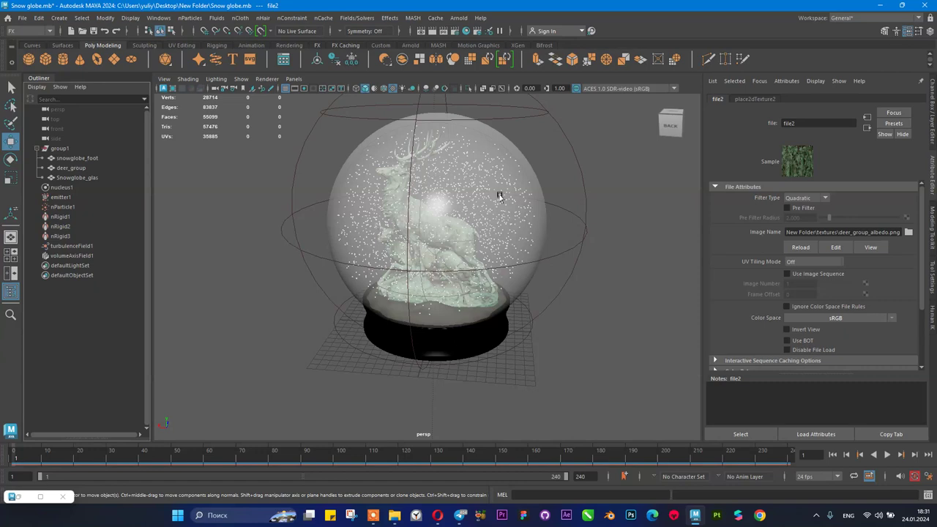
scroll(398, 161, "up", 10)
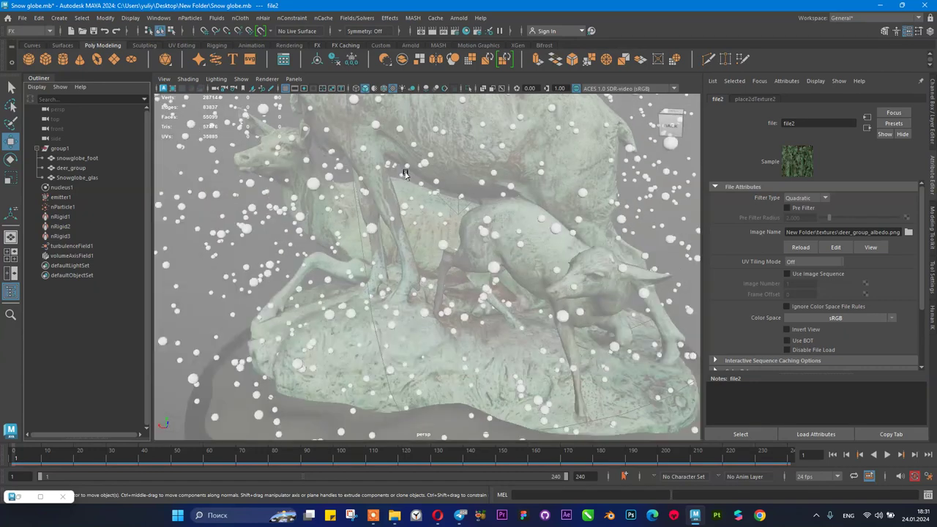
- Examine the textured deer group closely from several sides, view the whole globe, and briefly check the textures folder in File Explorer
scroll(412, 183, "up", 10)
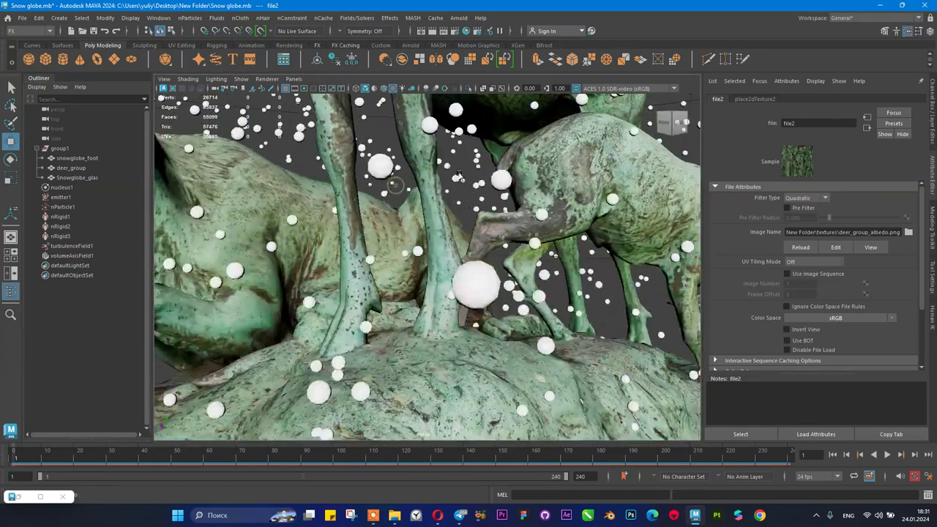
scroll(457, 266, "down", 10)
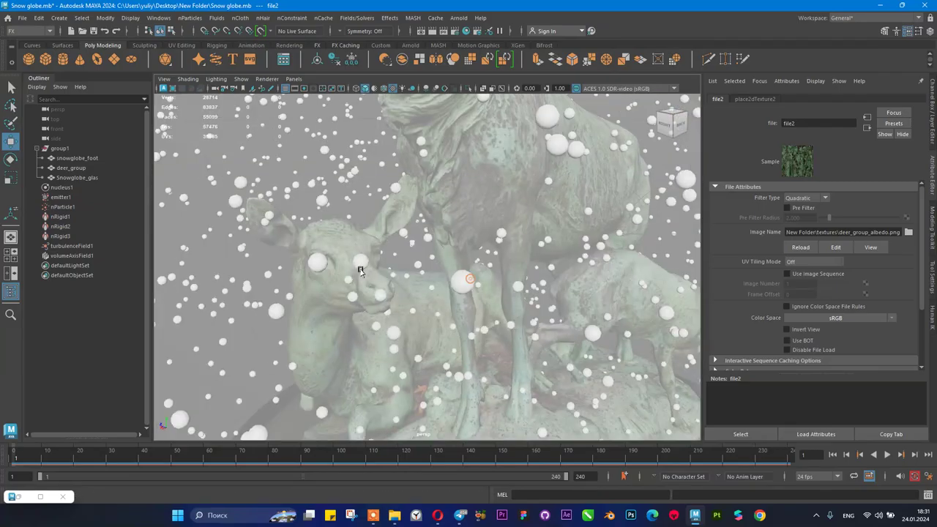
scroll(360, 265, "up", 10)
scroll(408, 248, "down", 5)
scroll(409, 242, "up", 10)
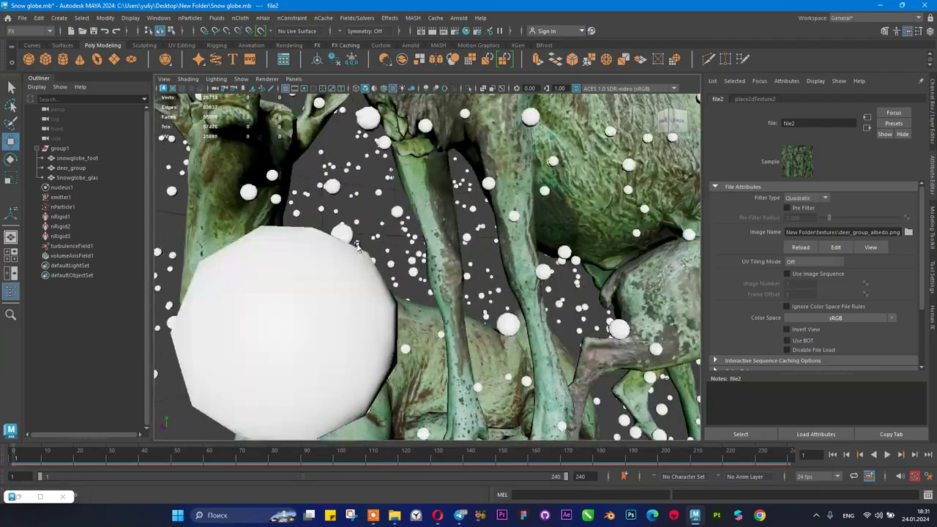
scroll(481, 242, "up", 10)
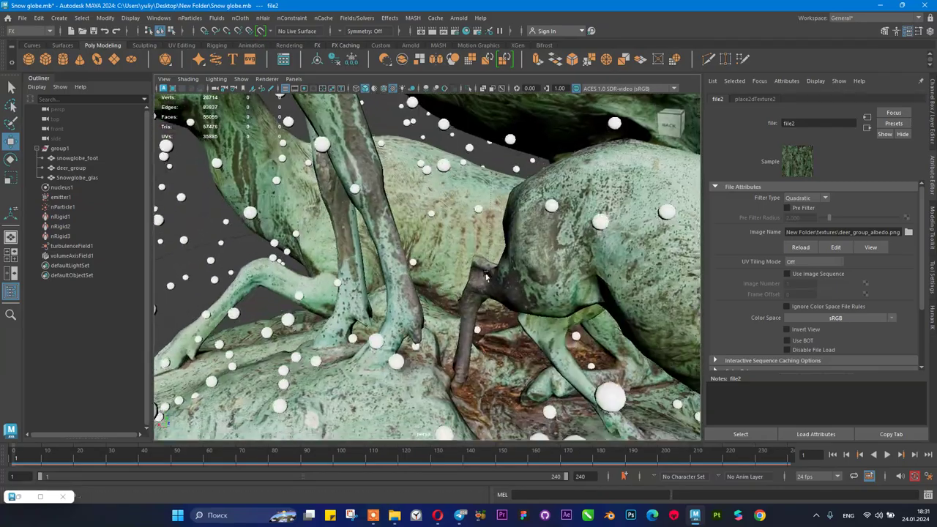
scroll(554, 250, "down", 15)
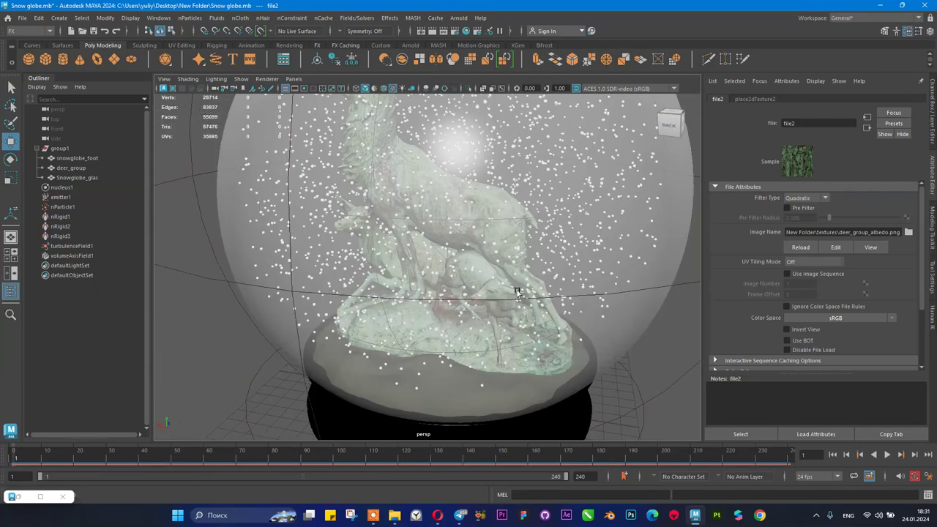
scroll(442, 212, "up", 3)
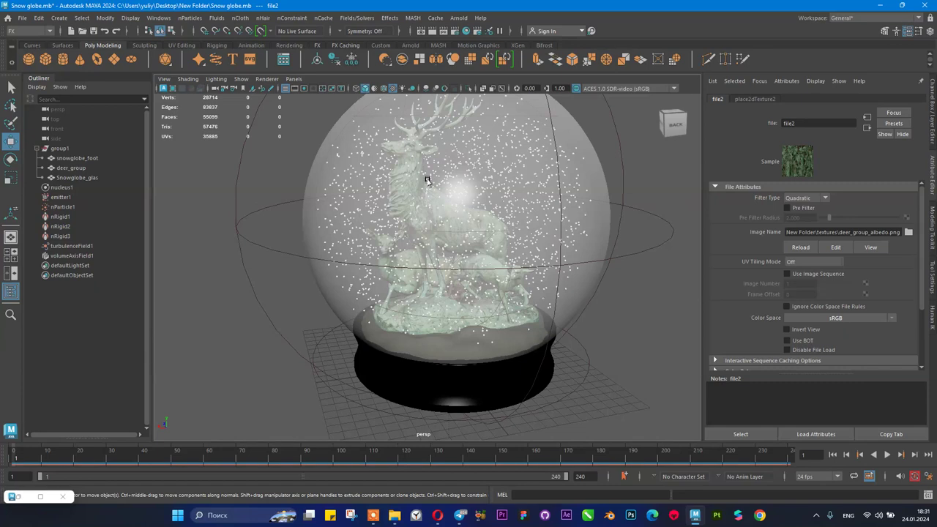
left_click(394, 515)
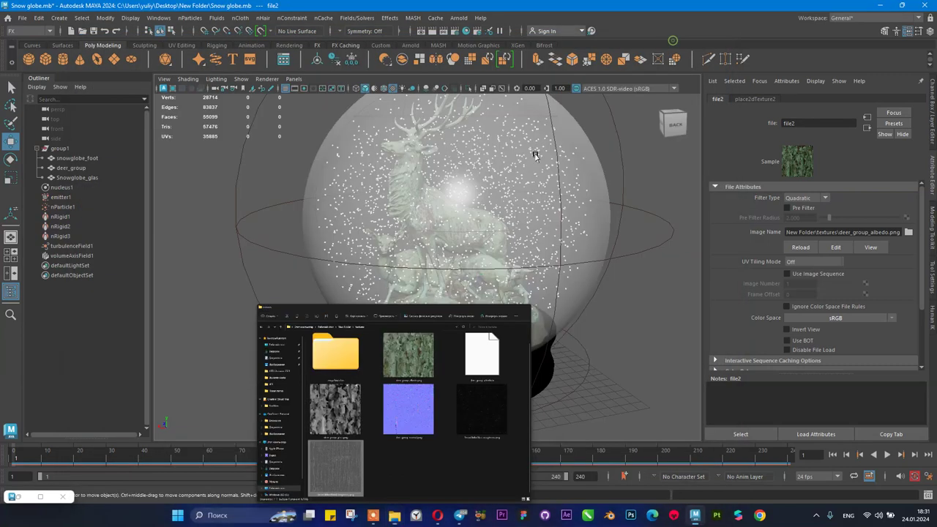
left_click(671, 41)
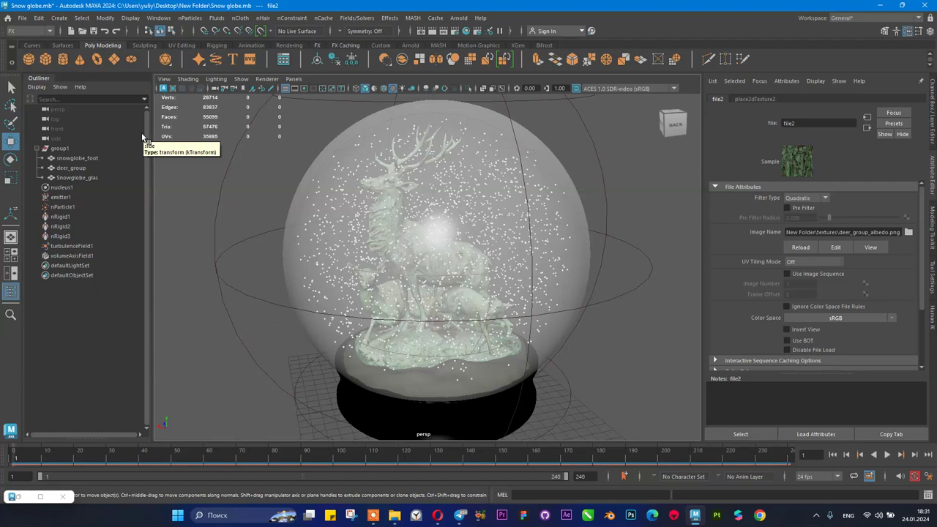
- Play the snow simulation while viewing the globe from different angles and distances, and stop the playback
left_click(888, 454)
scroll(523, 308, "down", 3)
scroll(499, 266, "up", 3)
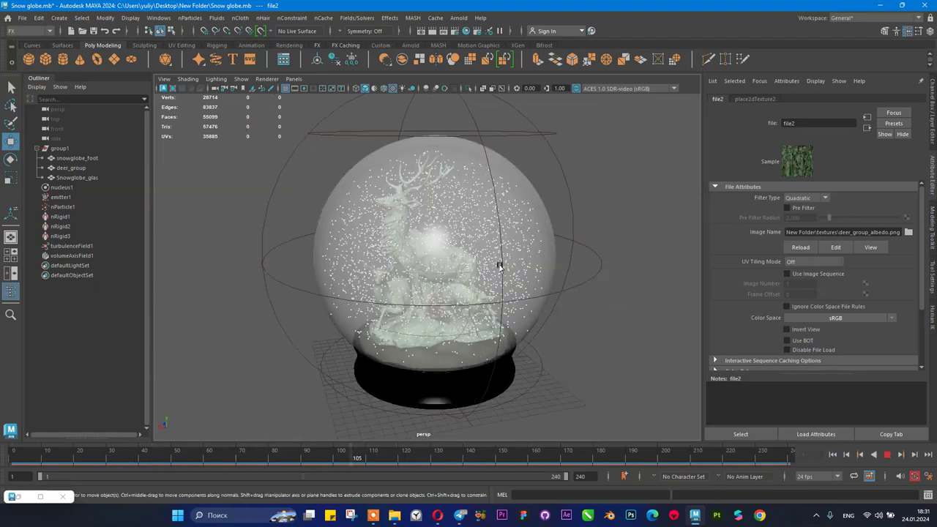
left_click_drag(494, 271, 447, 276, "alt")
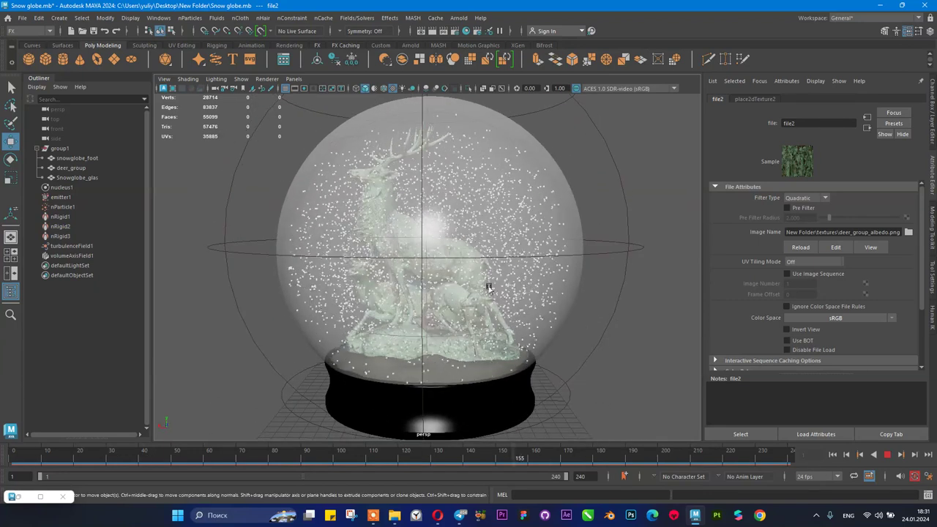
left_click(888, 454)
left_click_drag(527, 292, 457, 276, "alt")
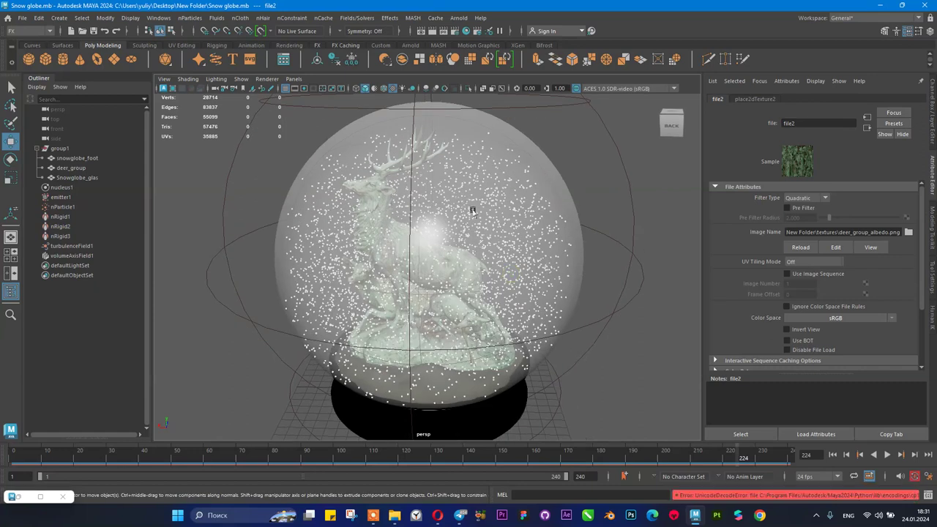
scroll(474, 213, "down", 3)
- Select Snowglobe_glas and assign it a new Arnold aiStandardSurface material
left_click(483, 188)
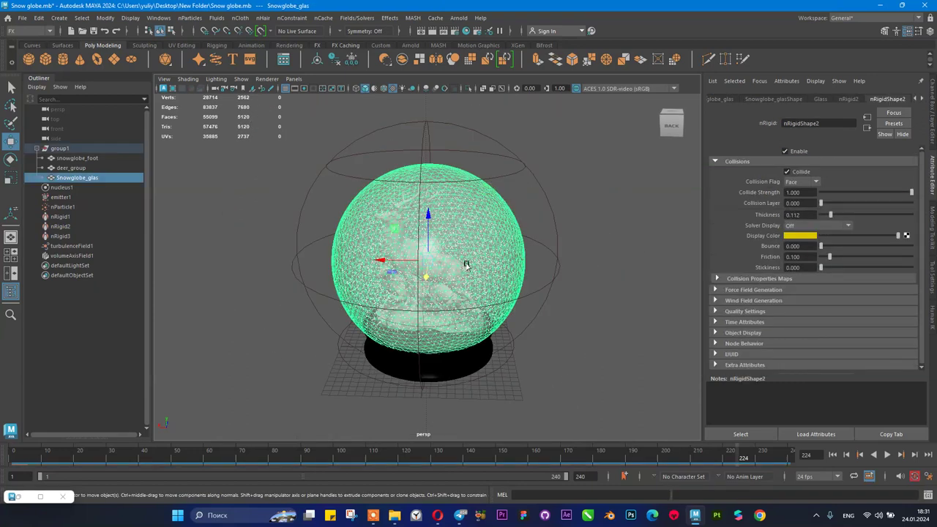
scroll(466, 264, "up", 4)
scroll(439, 259, "down", 3)
scroll(436, 275, "down", 2)
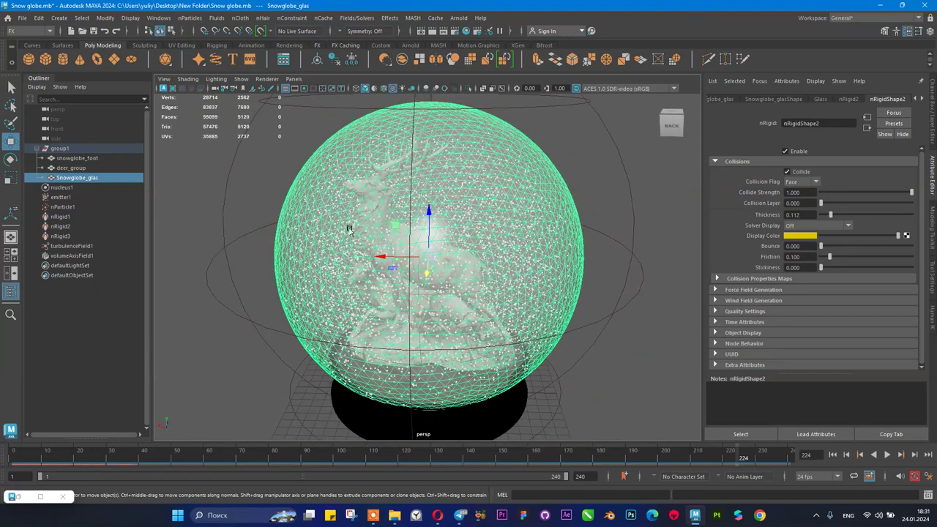
scroll(414, 336, "down", 2)
scroll(462, 264, "up", 4)
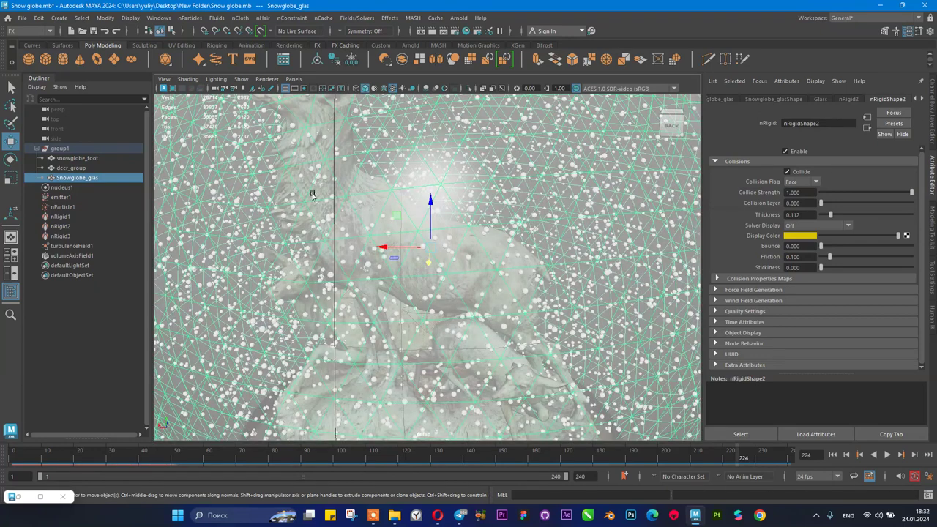
scroll(326, 192, "down", 2)
scroll(393, 170, "down", 3)
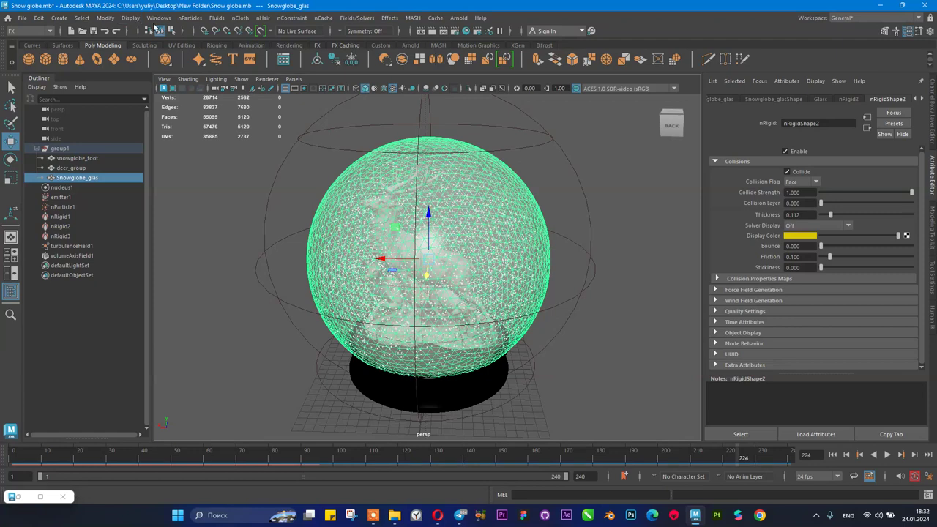
right_click(459, 174)
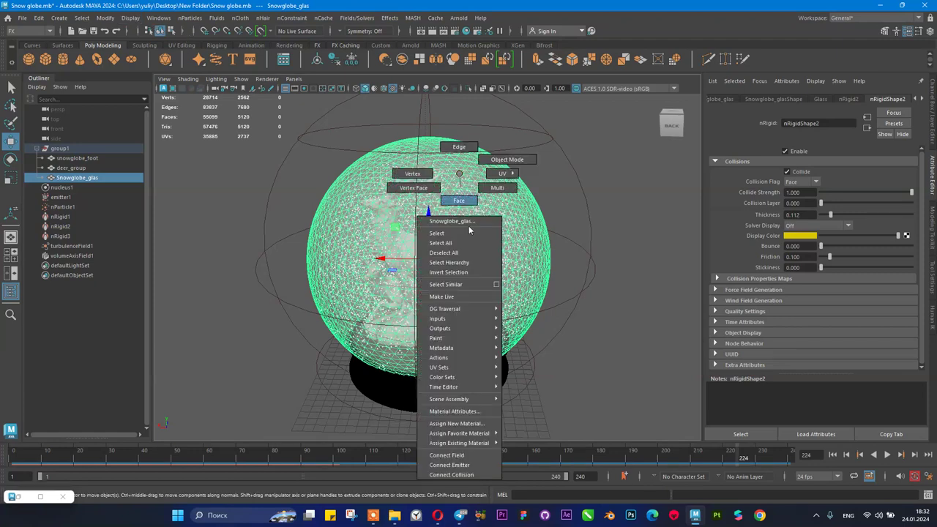
left_click(473, 424)
left_click(339, 250)
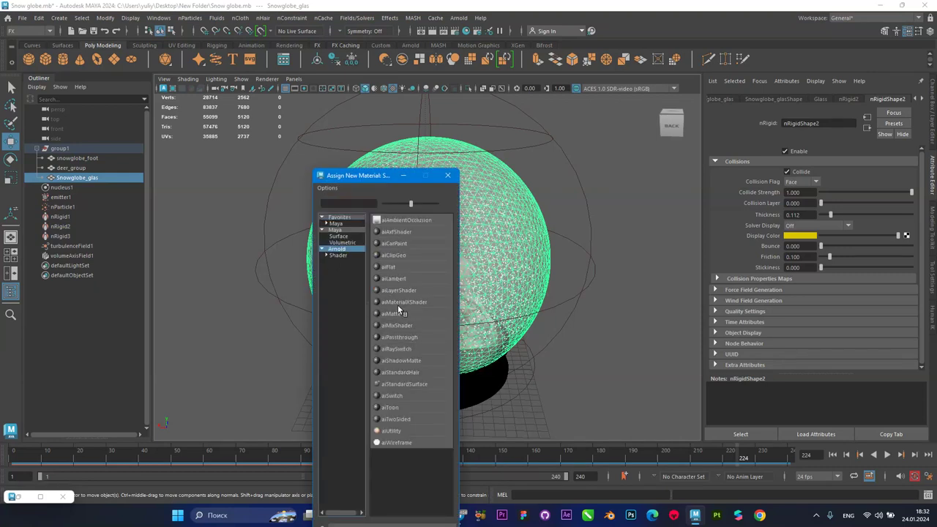
left_click(401, 384)
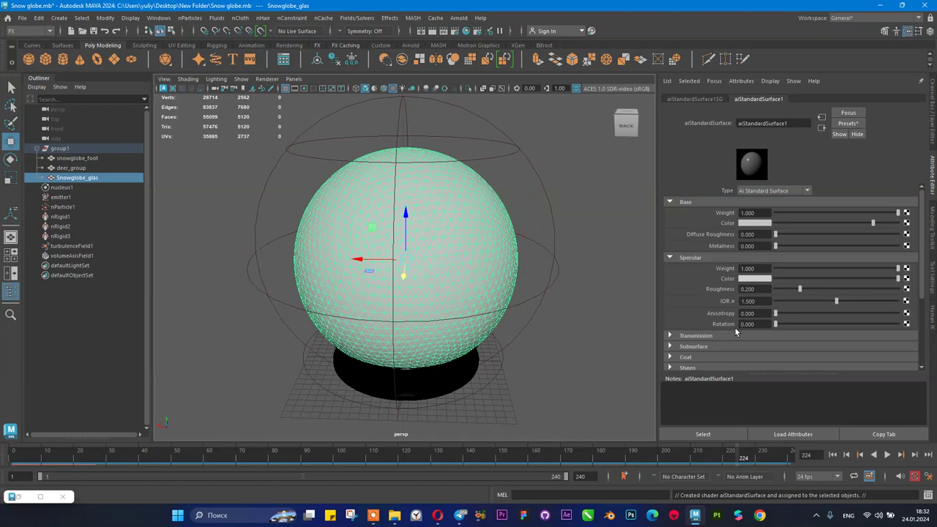
- Look through the globe glass's aiStandardSurface attributes, including the Advanced and Geometry sections
scroll(731, 328, "down", 3)
scroll(751, 300, "up", 3)
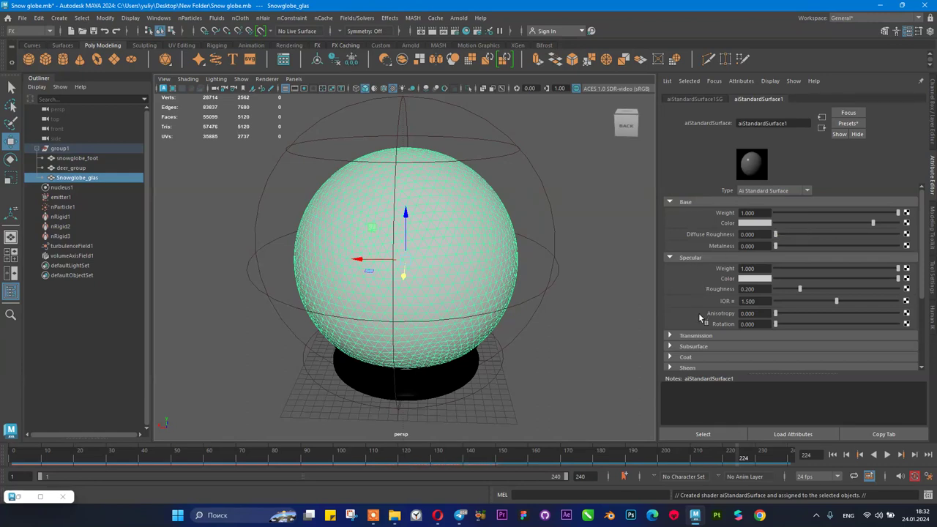
scroll(698, 313, "down", 2)
scroll(699, 318, "up", 2)
scroll(716, 321, "down", 4)
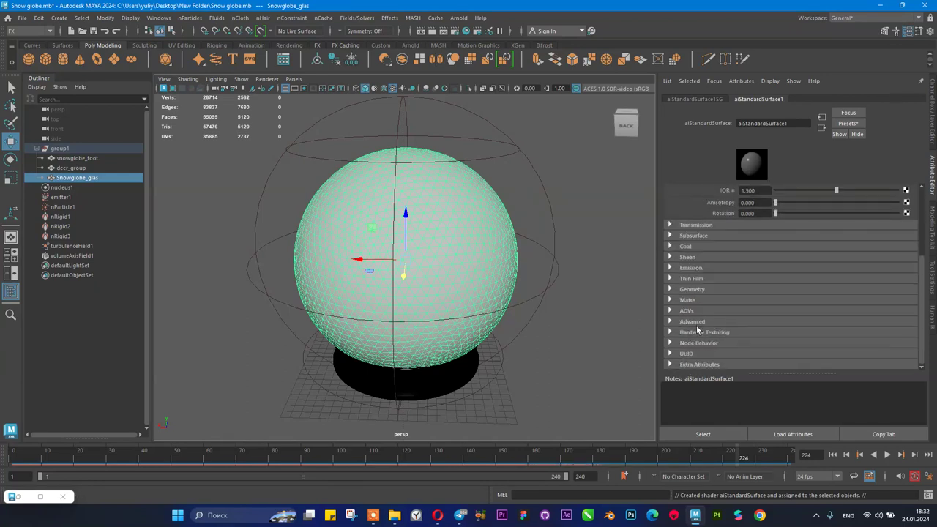
left_click(695, 322)
left_click(695, 324)
left_click(700, 288)
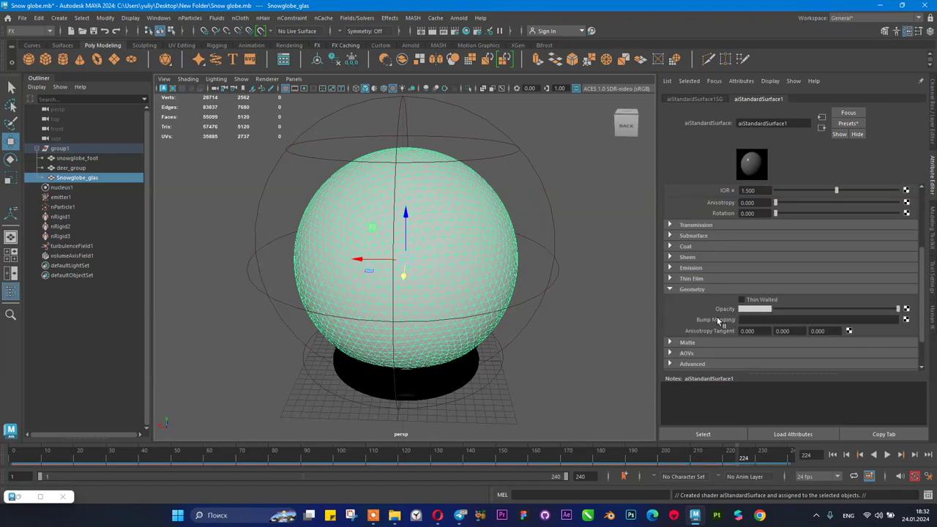
scroll(688, 287, "up", 1)
scroll(683, 282, "up", 1)
scroll(683, 281, "up", 2)
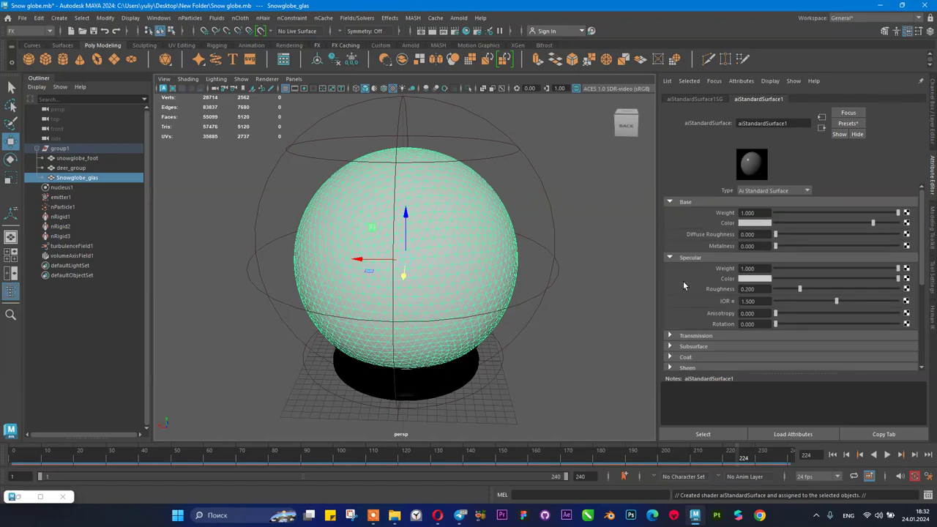
- Replace the globe's aiStandardSurface1 settings with the Glass preset and frame the globe in the viewport
left_click(853, 123)
left_click(871, 110)
left_click(849, 123)
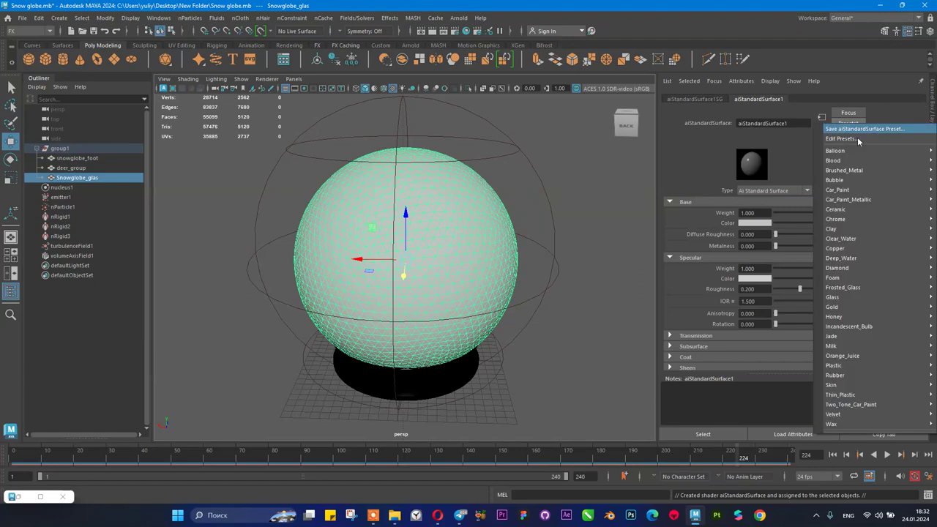
mouse_move(859, 382)
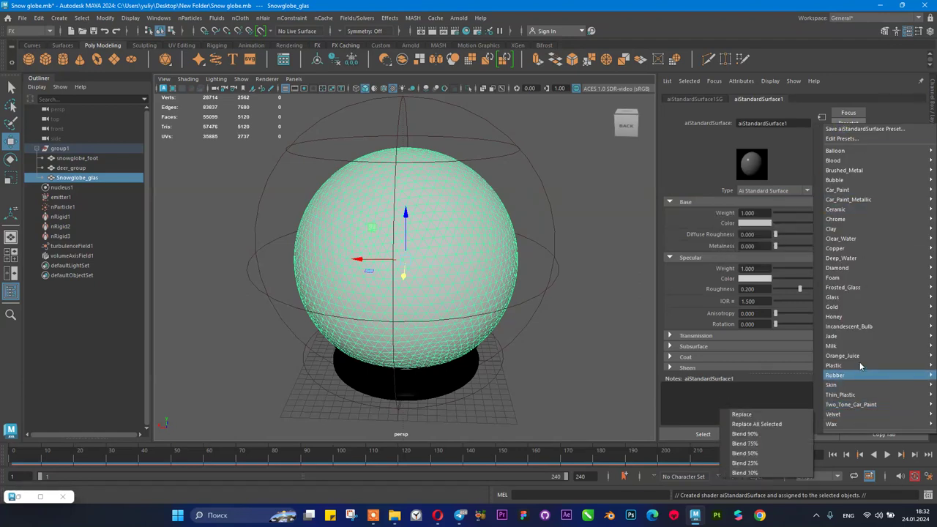
mouse_move(847, 191)
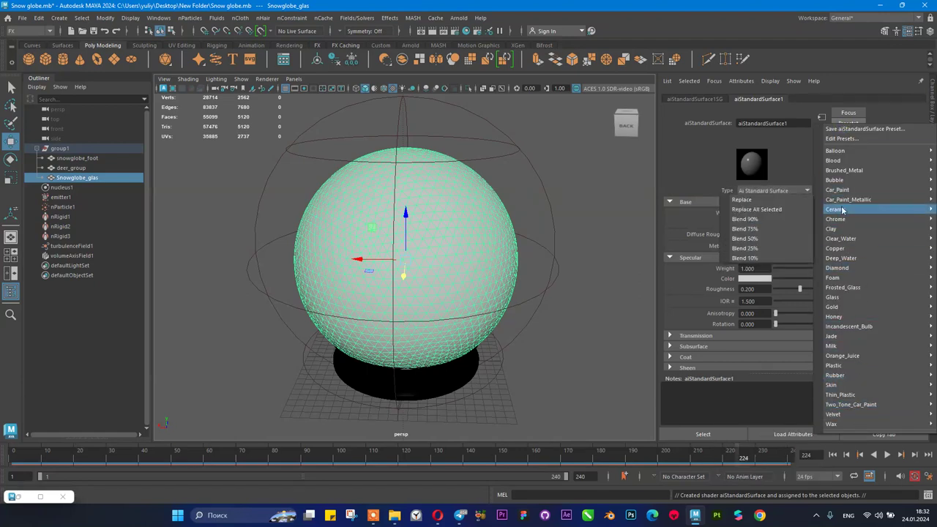
mouse_move(842, 234)
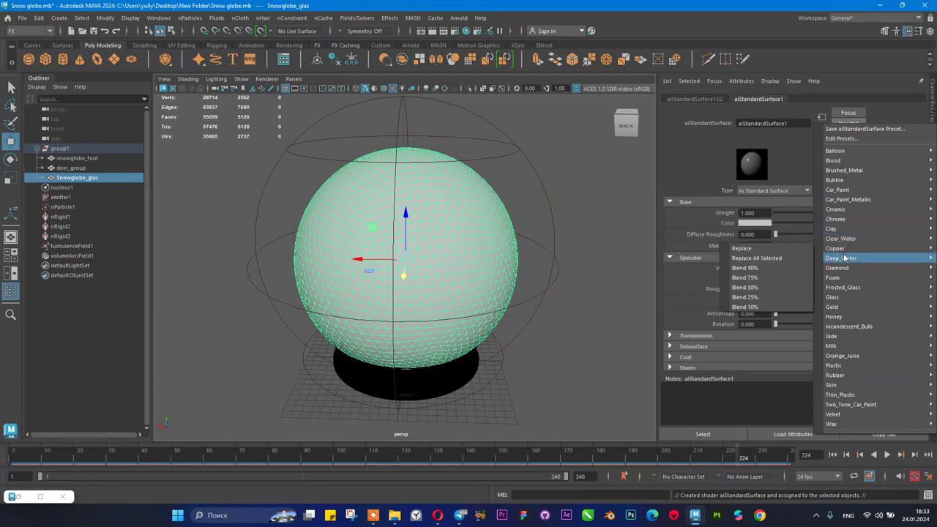
mouse_move(854, 268)
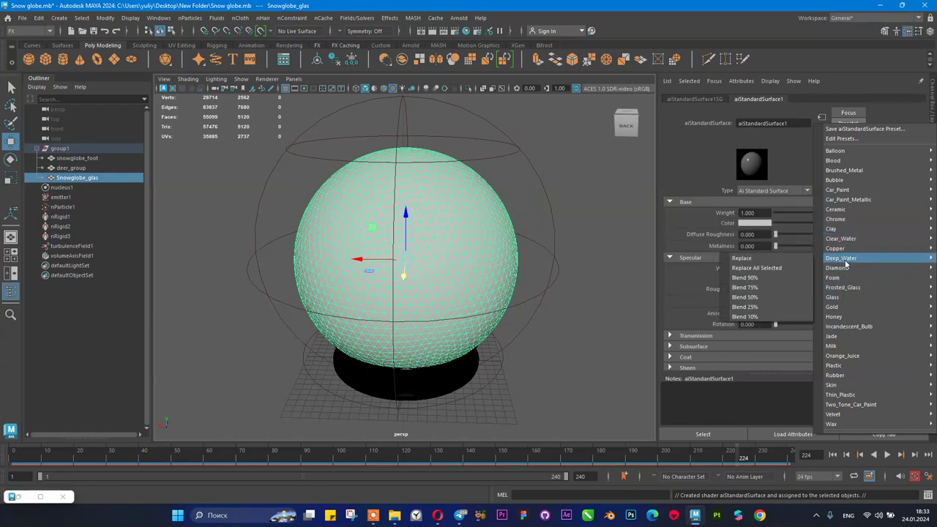
mouse_move(854, 356)
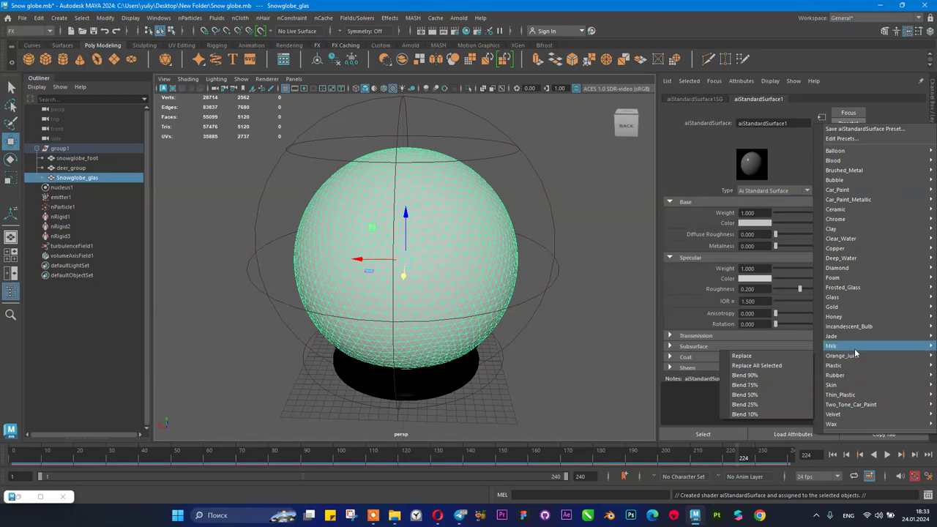
mouse_move(851, 312)
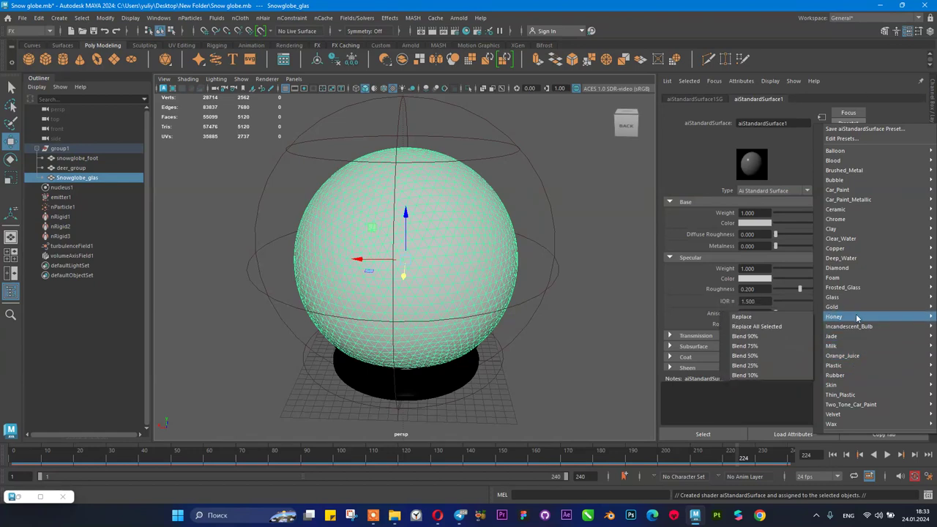
mouse_move(873, 290)
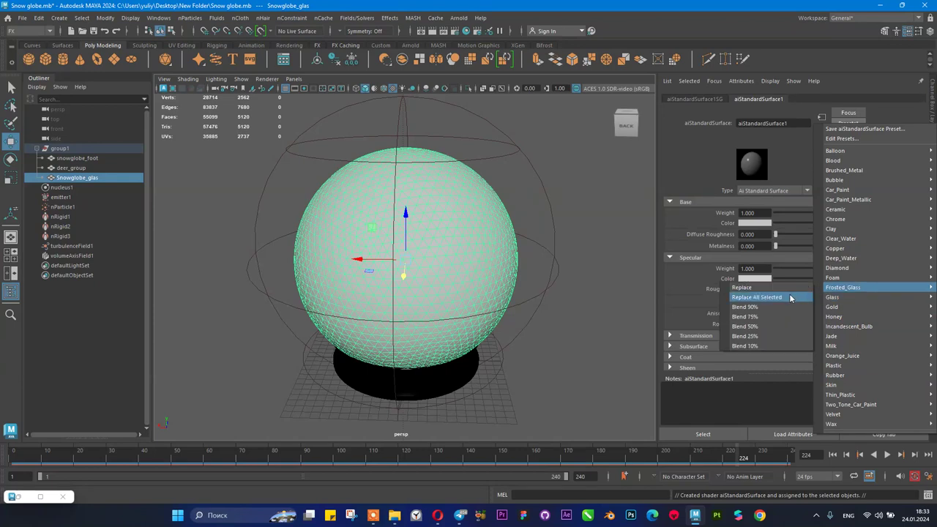
left_click(741, 297)
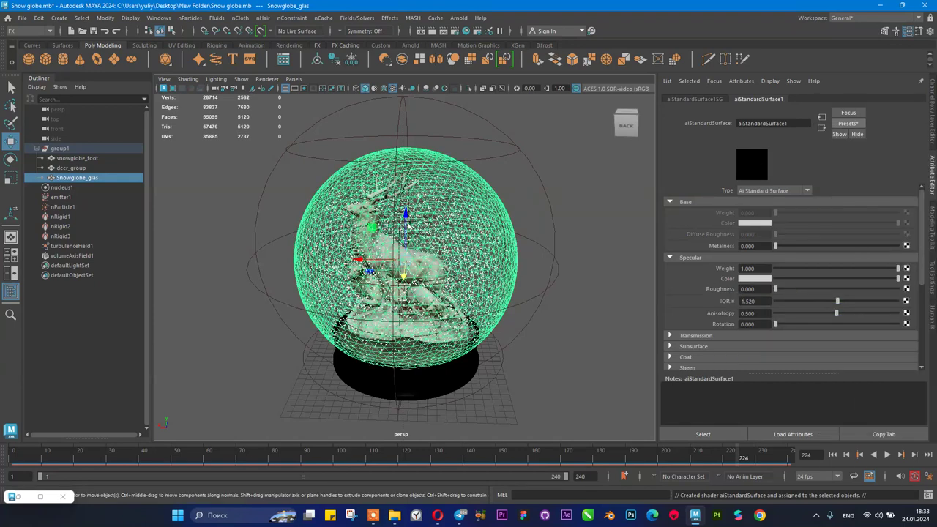
key("f")
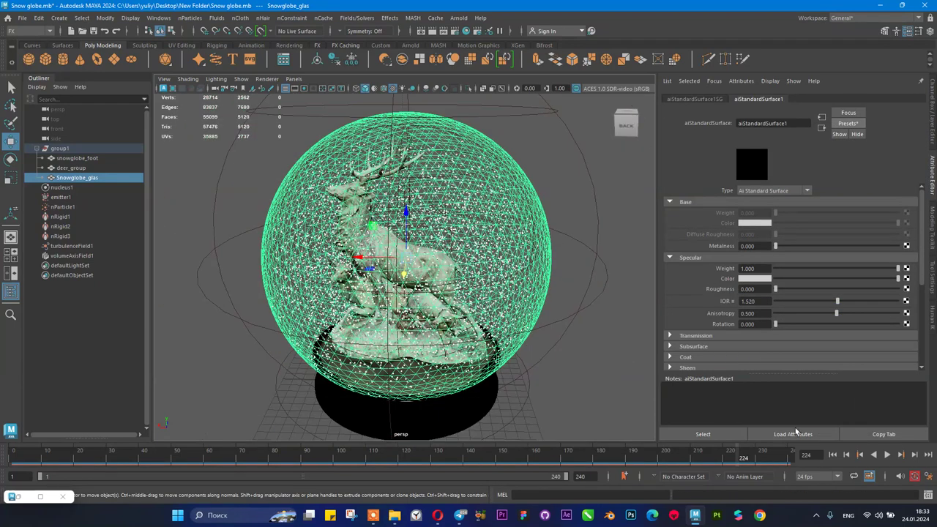
- Play the snow simulation from the first frame to check it through the glass material, and stop the playback
left_click(832, 454)
left_click(886, 455)
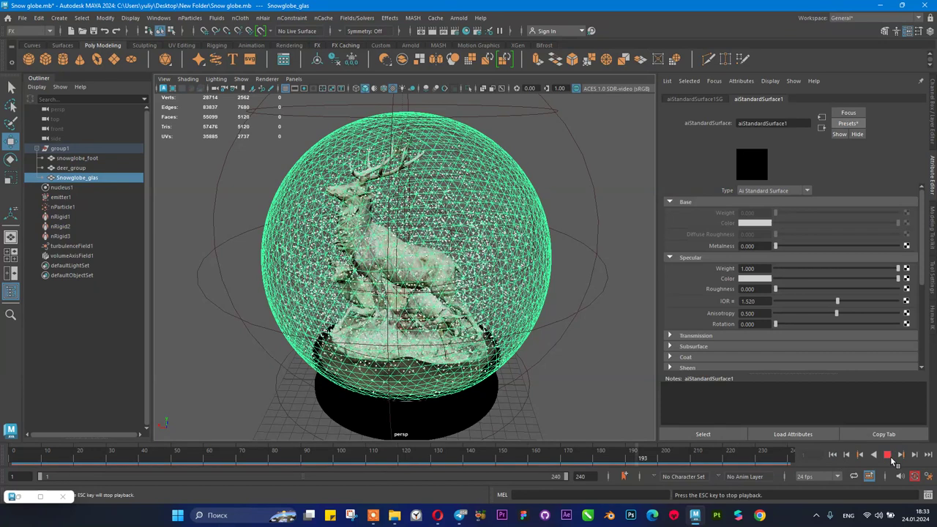
left_click(887, 454)
- View the snow globe reference video lab1.mp4 from the Downloads folder and return to the Maya scene
left_click(396, 516)
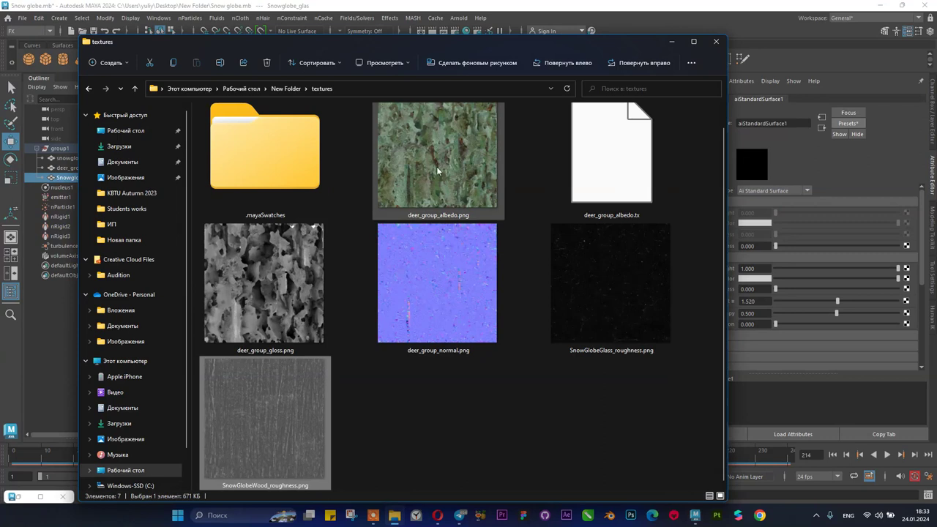
left_click(119, 146)
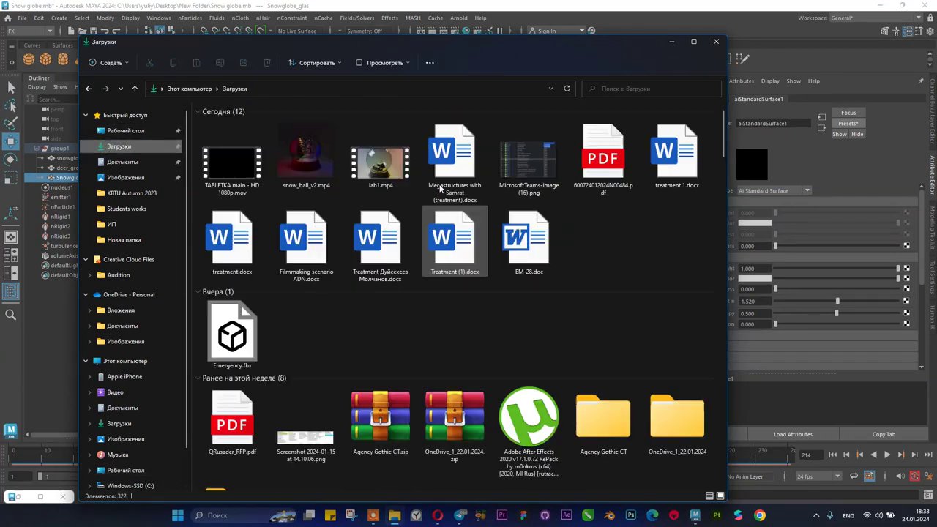
left_click(381, 176)
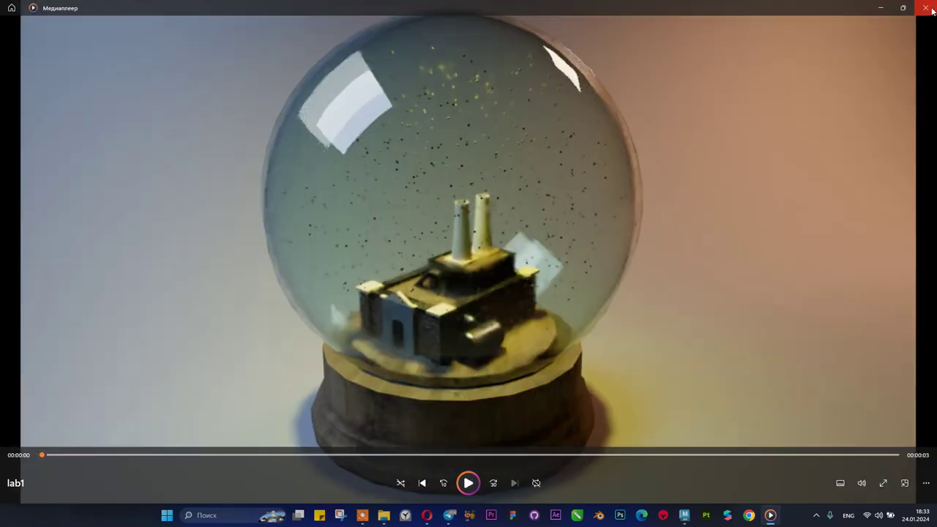
left_click(925, 8)
left_click(672, 42)
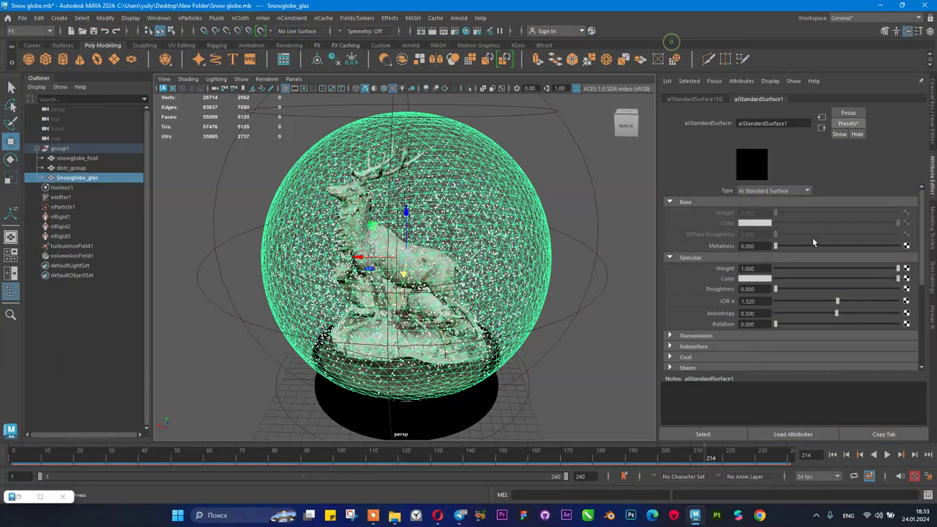
- Check the specular IOR of the globe's glass material, clear the selection and view the whole snow globe
scroll(761, 286, "down", 2)
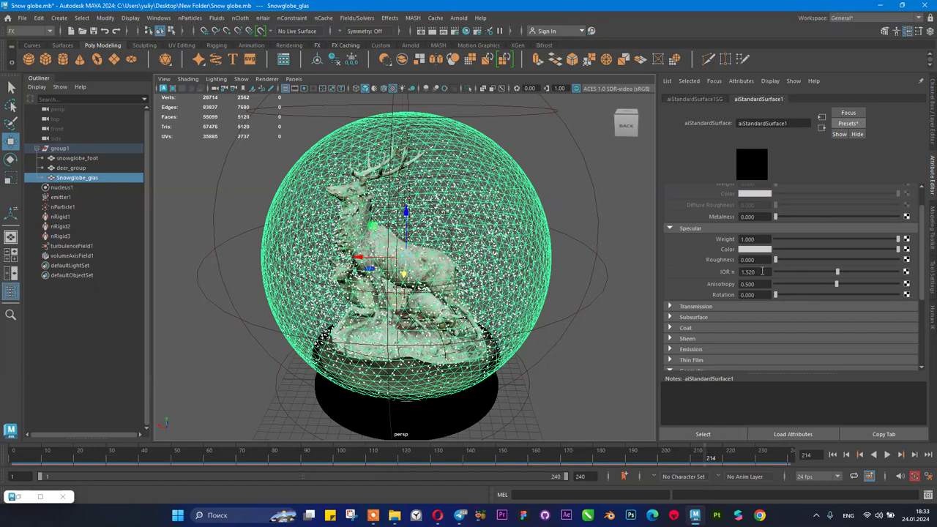
left_click_drag(761, 272, 746, 272)
left_click(559, 154)
left_click(491, 204)
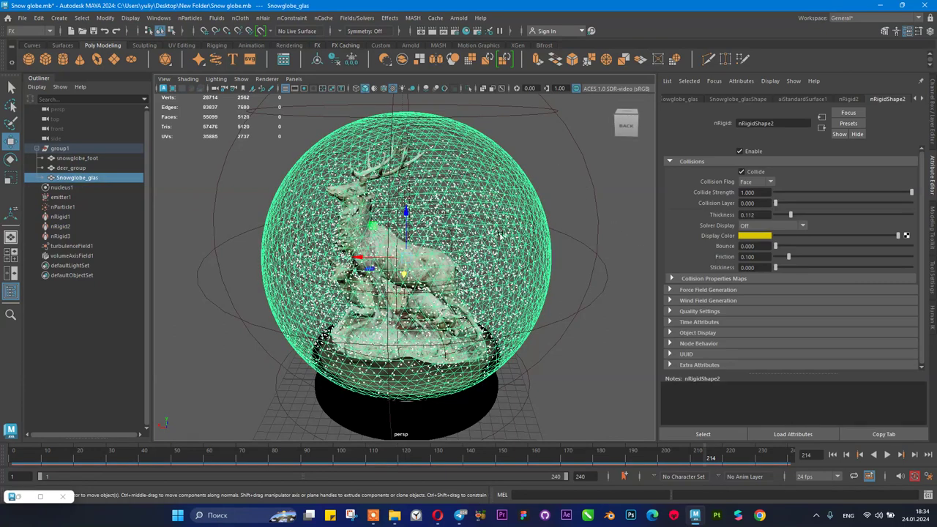
scroll(460, 374, "down", 2)
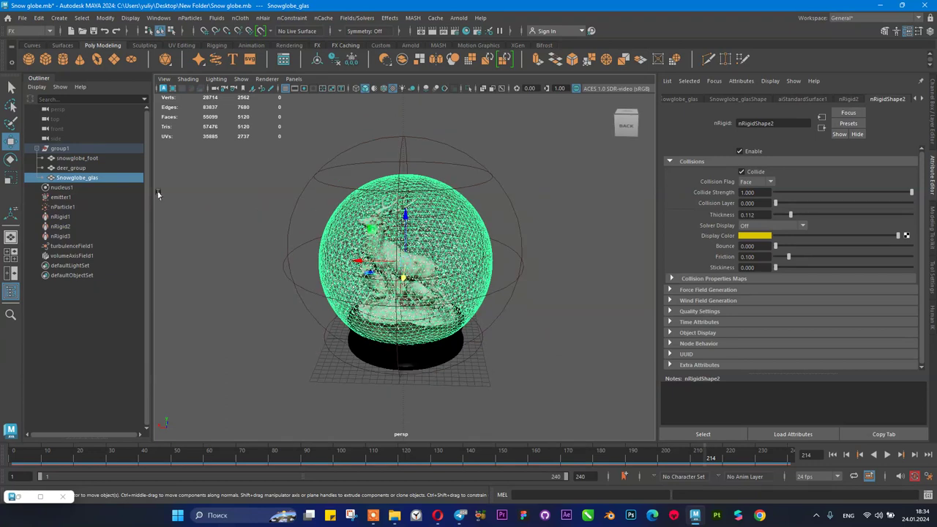
scroll(311, 256, "down", 2)
scroll(293, 308, "up", 2)
left_click(277, 353)
scroll(334, 355, "up", 1)
scroll(410, 329, "up", 1)
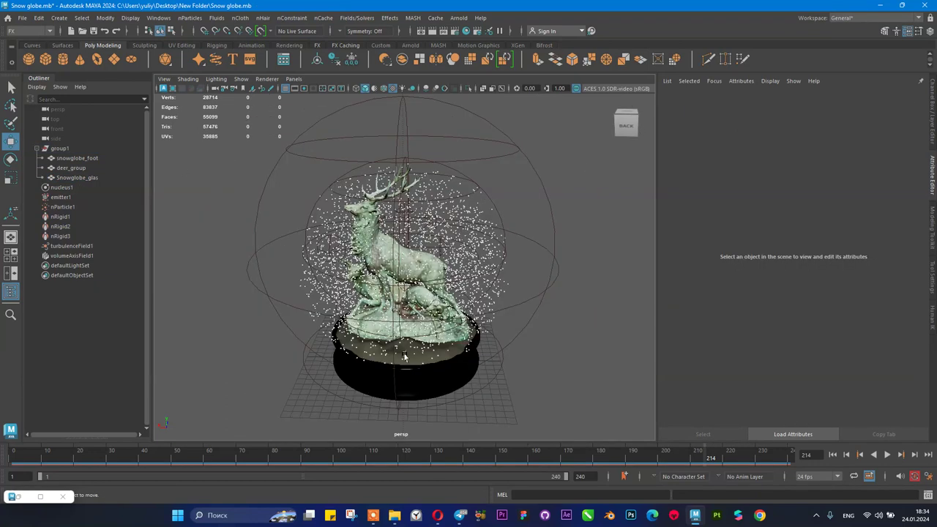
- Check in the Plug-in Manager that the Arnold plug-in mtoa.mll is loaded, and close the manager
left_click(411, 45)
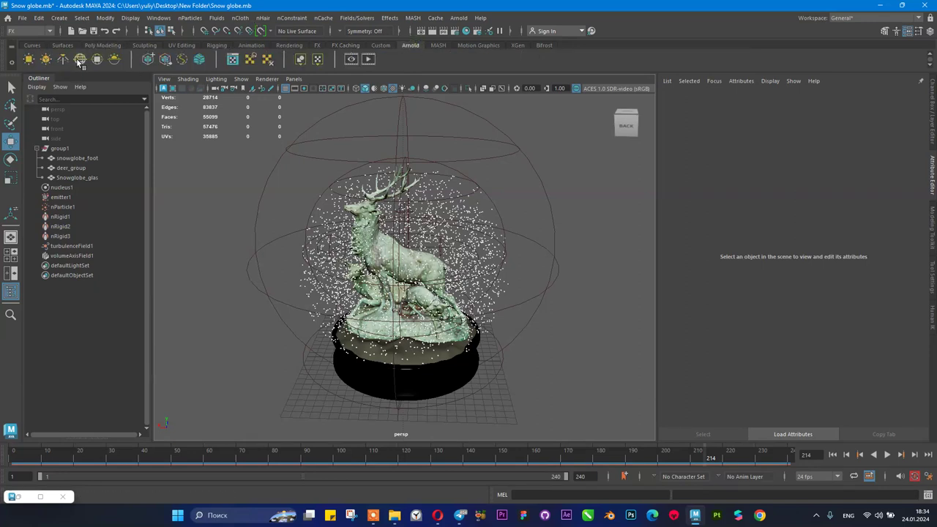
left_click(159, 18)
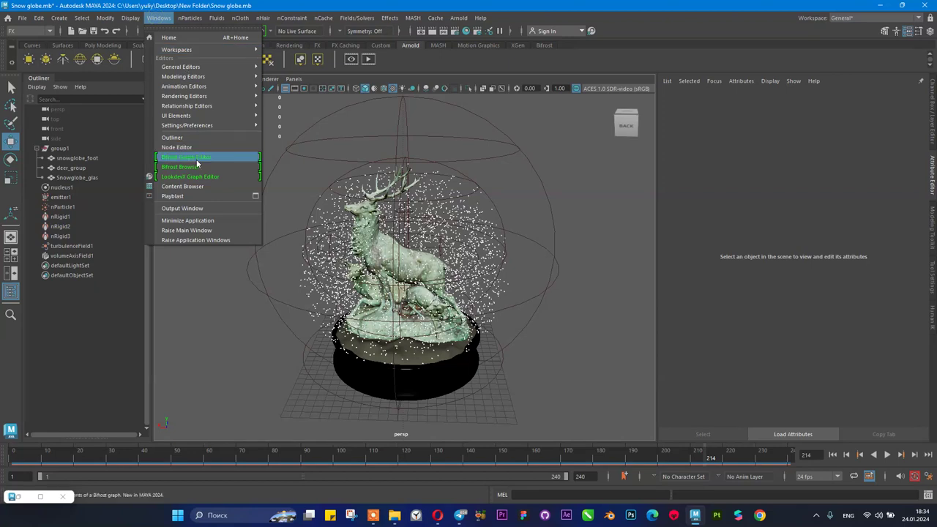
mouse_move(220, 125)
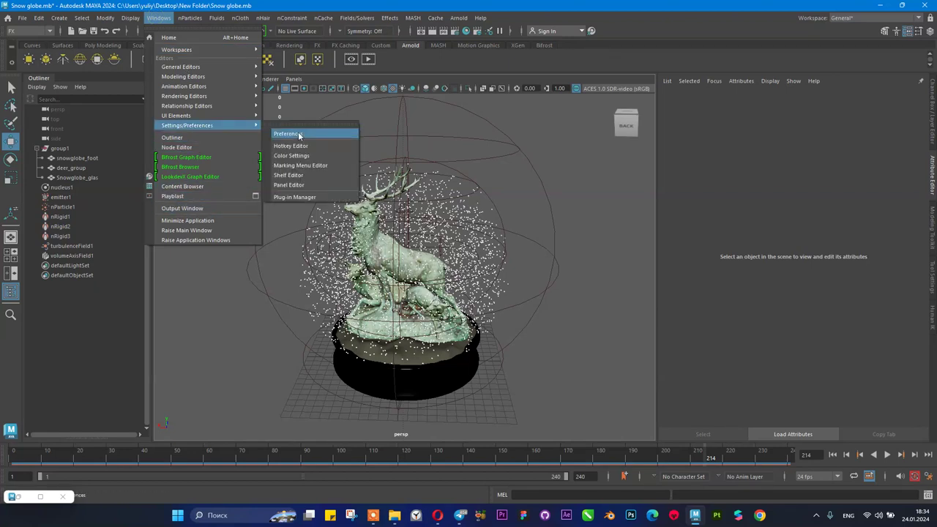
left_click(293, 196)
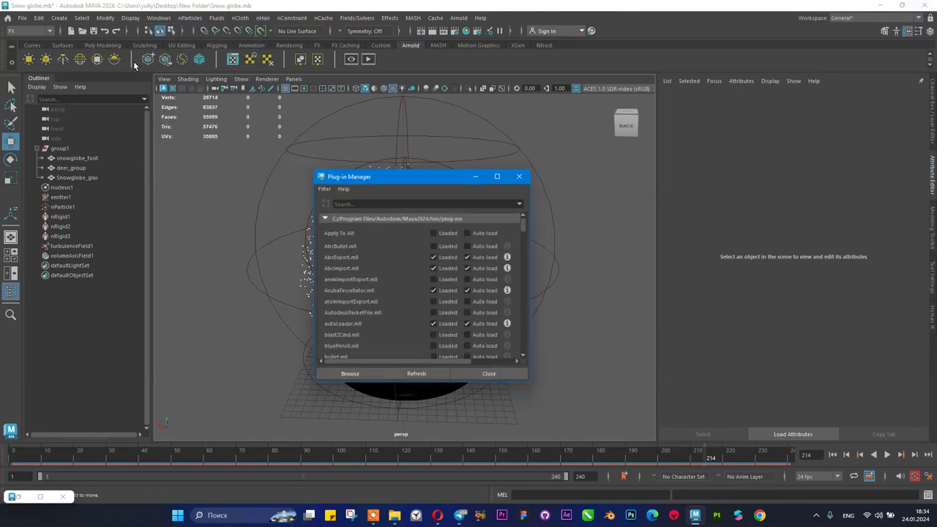
left_click_drag(402, 179, 270, 136)
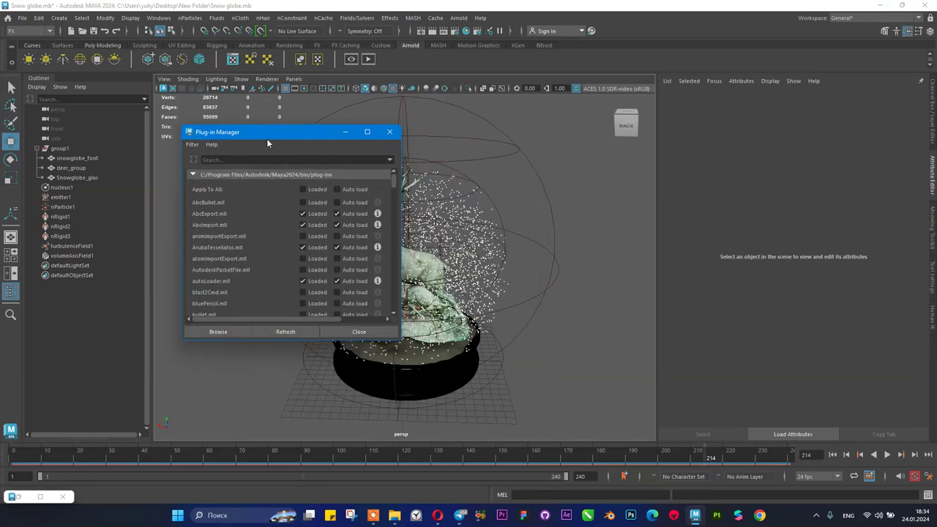
scroll(269, 232, "down", 5)
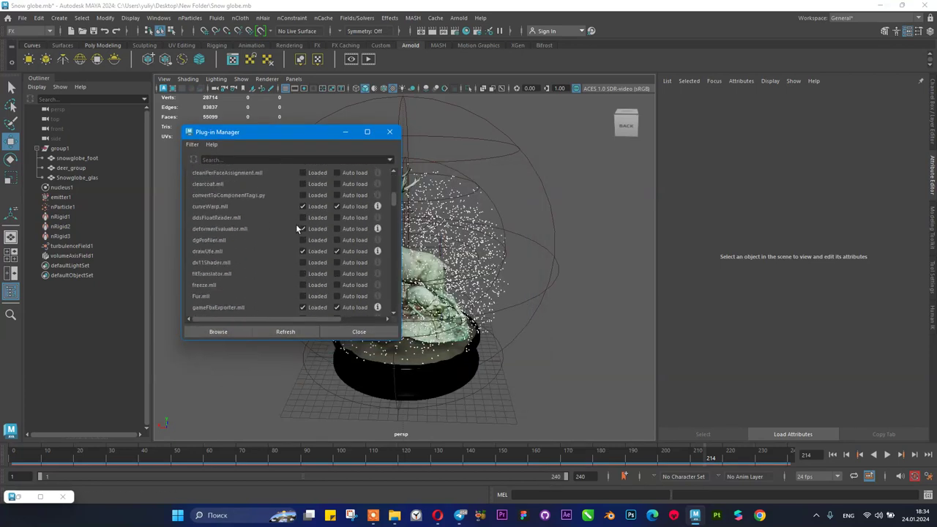
scroll(295, 222, "down", 10)
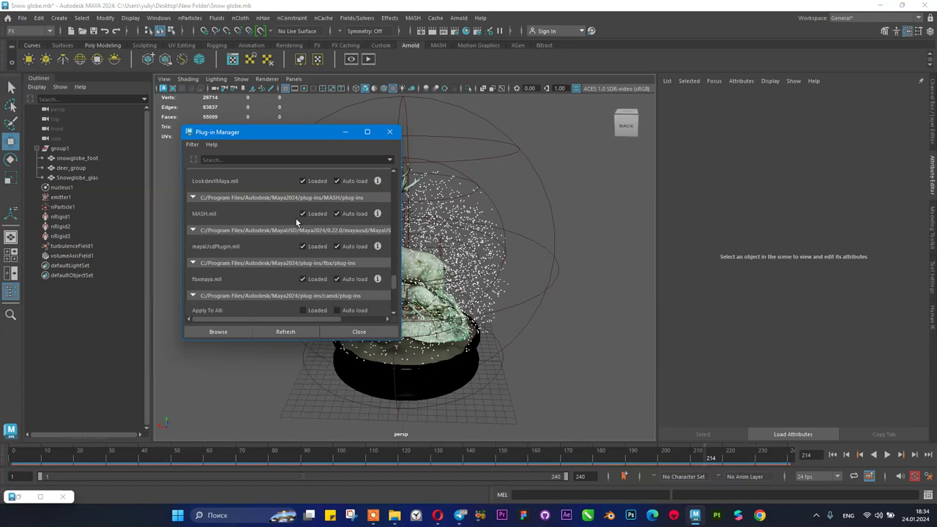
scroll(296, 222, "down", 10)
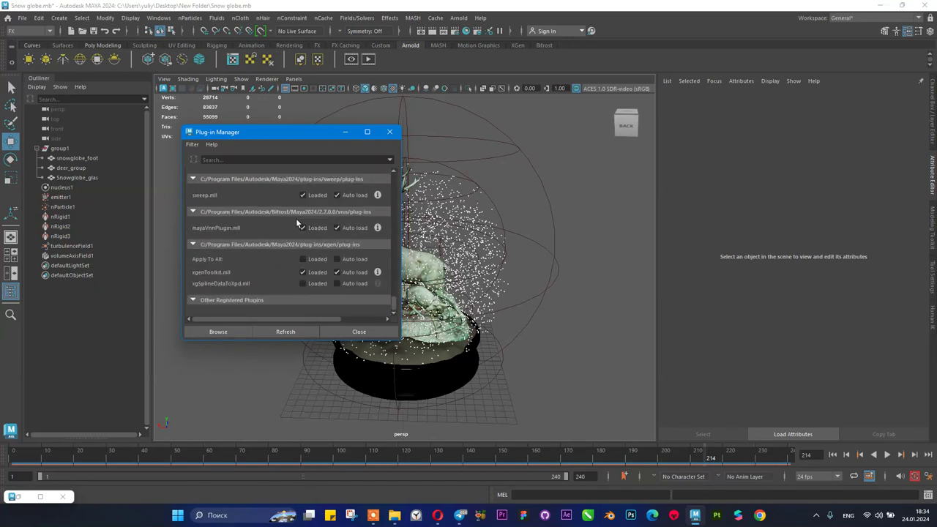
scroll(279, 255, "up", 3)
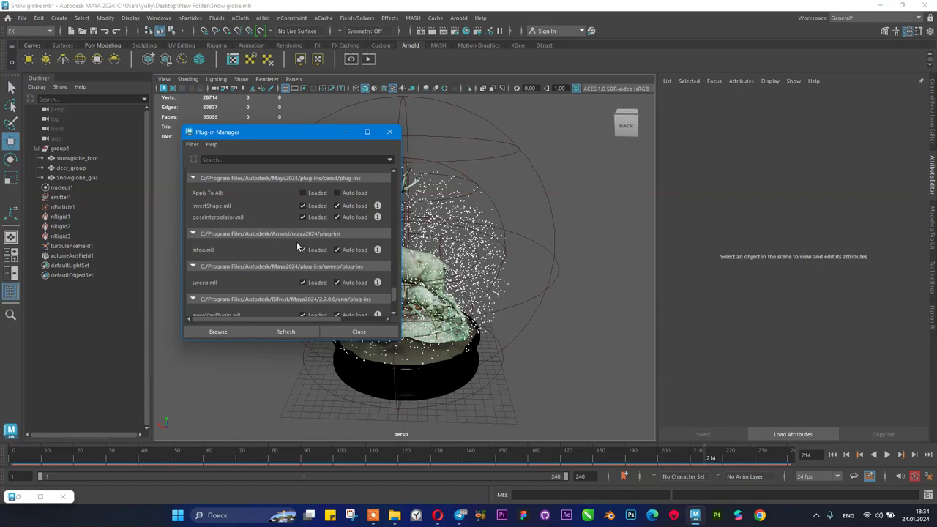
left_click(392, 133)
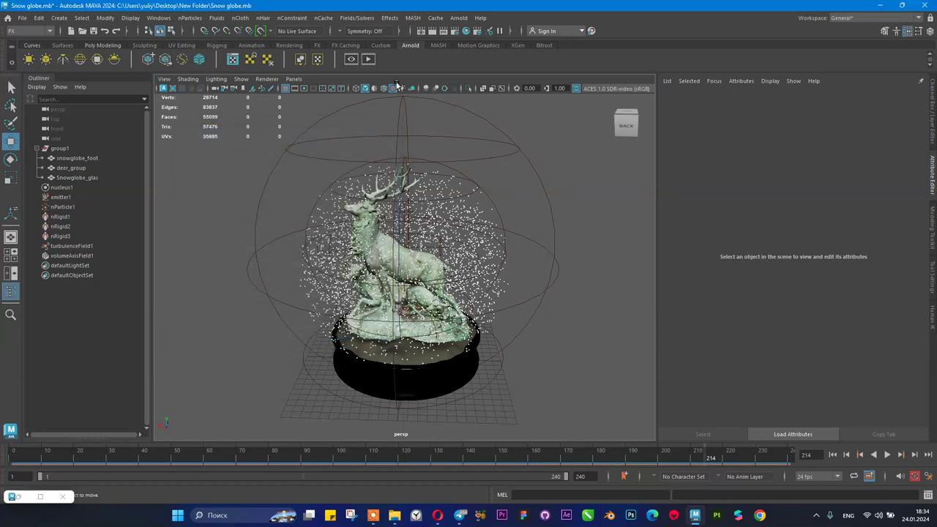
- Add an Arnold skydome light around the snow globe scene
left_click(459, 18)
left_click(459, 19)
left_click(80, 60)
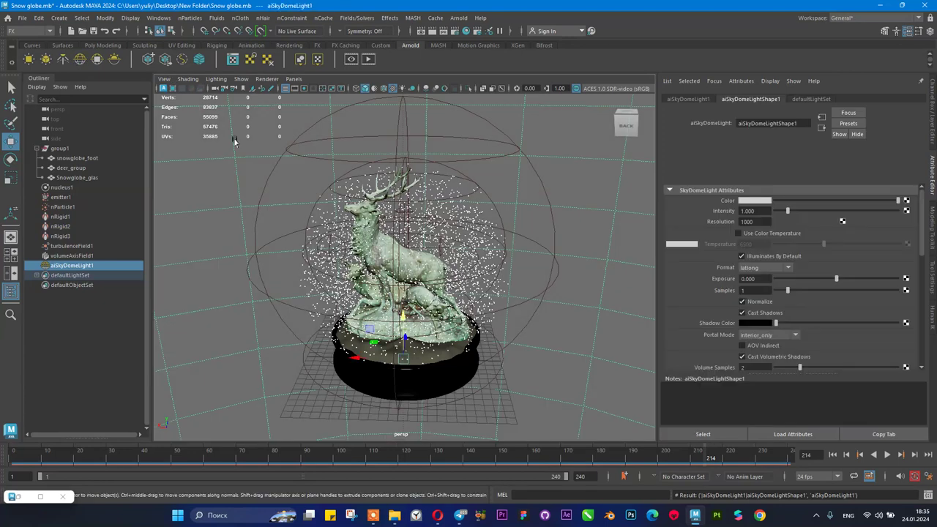
left_click_drag(484, 188, 399, 204, "alt")
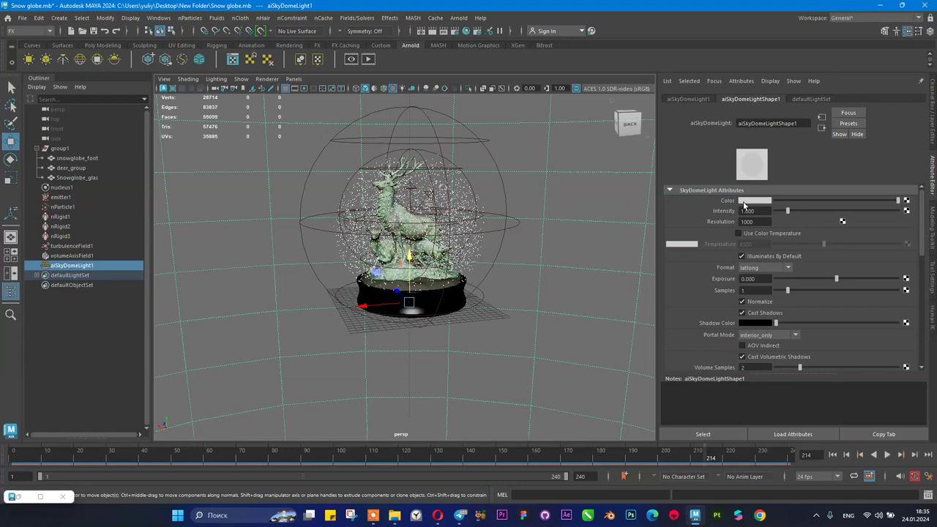
scroll(341, 255, "down", 3)
scroll(362, 242, "up", 3)
scroll(362, 243, "up", 2)
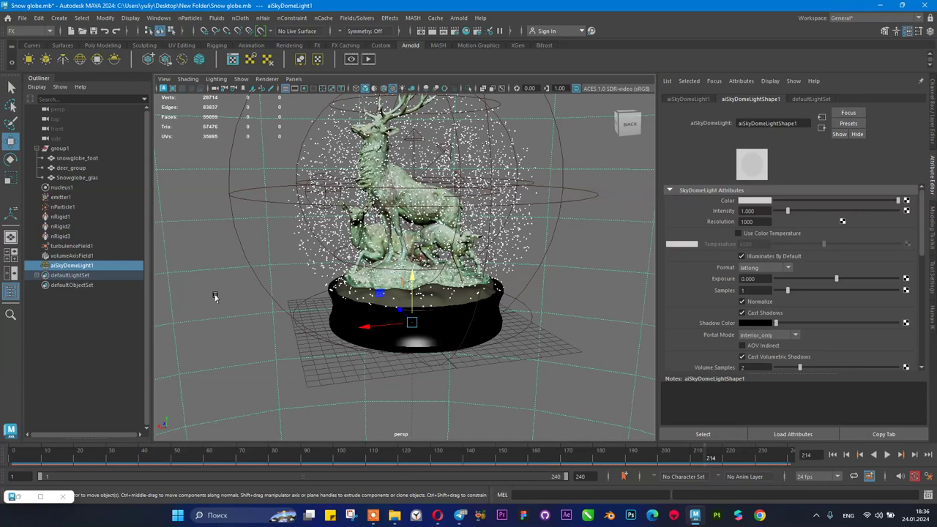
scroll(216, 297, "down", 5)
scroll(322, 249, "up", 5)
- Play the reference video snow_ball_v2.mp4 from Downloads, pause it near the middle to study its lighting, and return to Maya
left_click(394, 515)
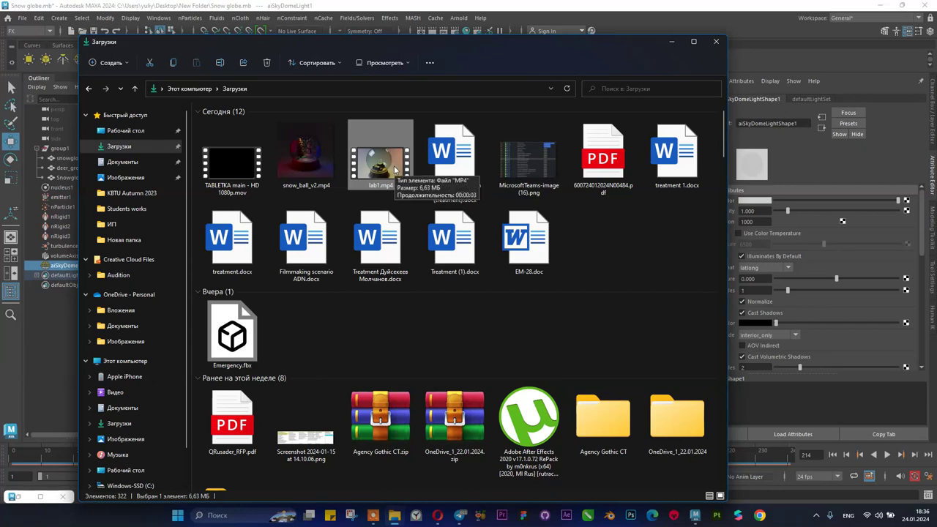
left_click(311, 157)
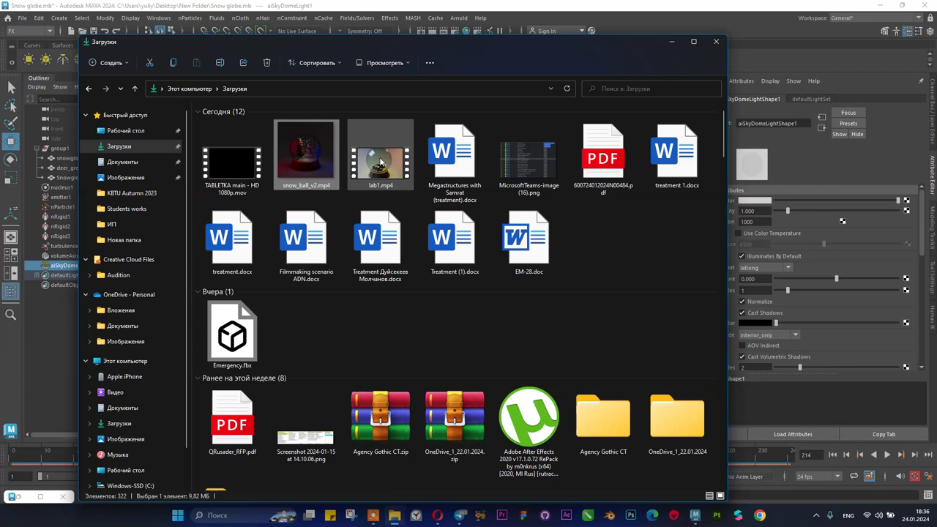
double_click(322, 169)
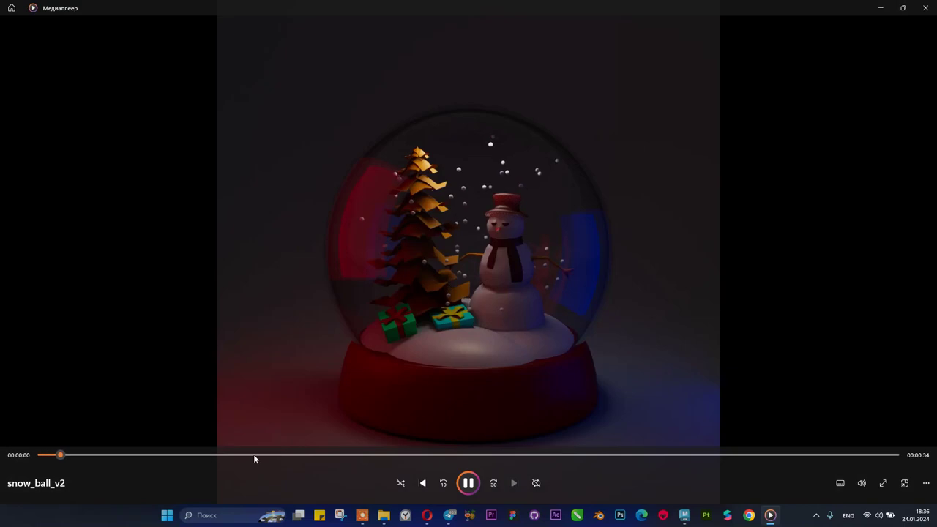
left_click(304, 454)
left_click_drag(323, 454, 397, 455)
left_click(468, 483)
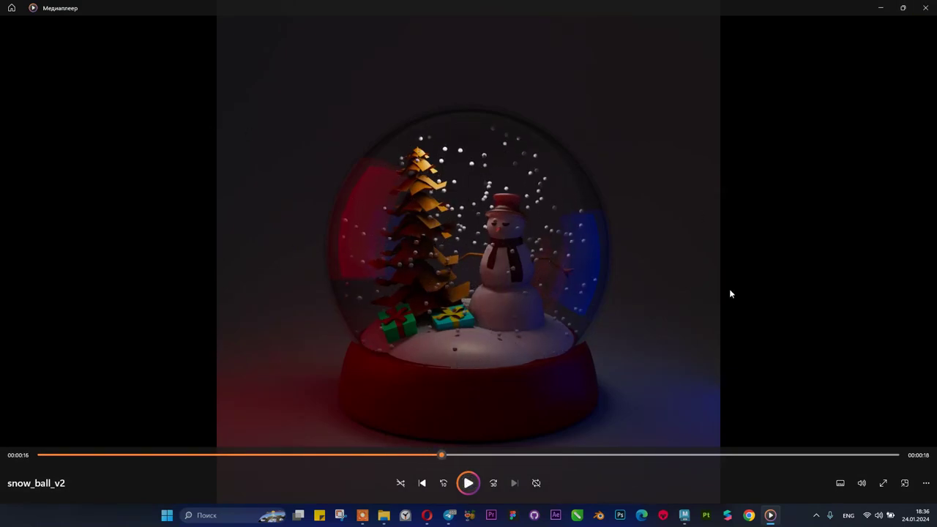
left_click(926, 7)
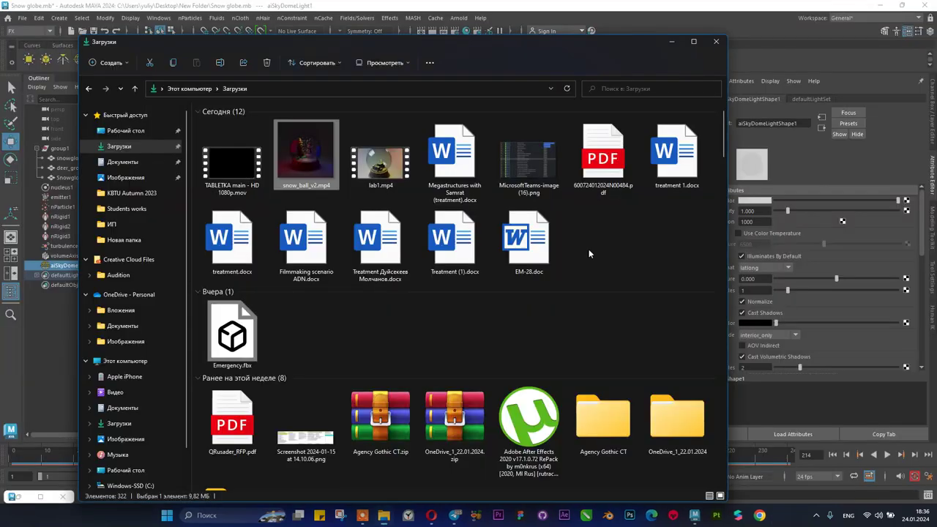
left_click(376, 152)
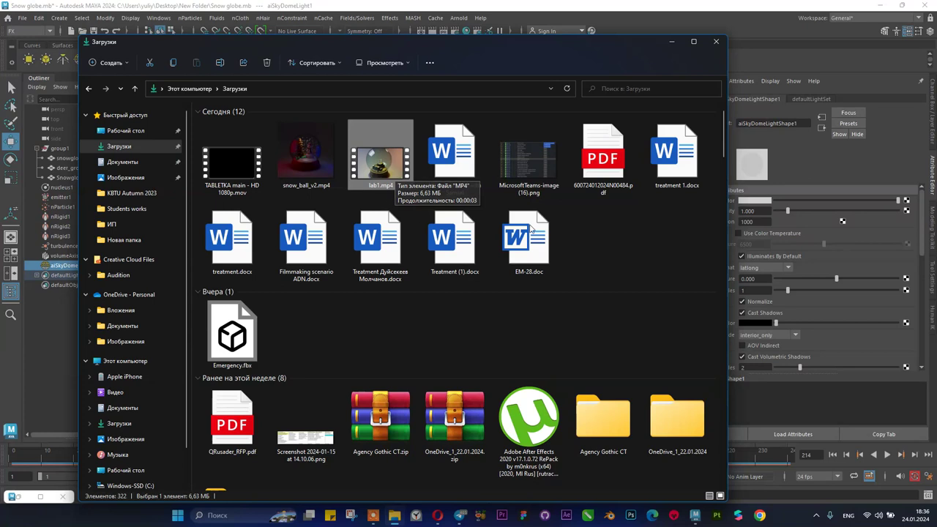
left_click(671, 41)
- Frame the whole snow globe from a slightly raised angle in the perspective view
scroll(347, 290, "down", 3)
scroll(347, 291, "up", 5)
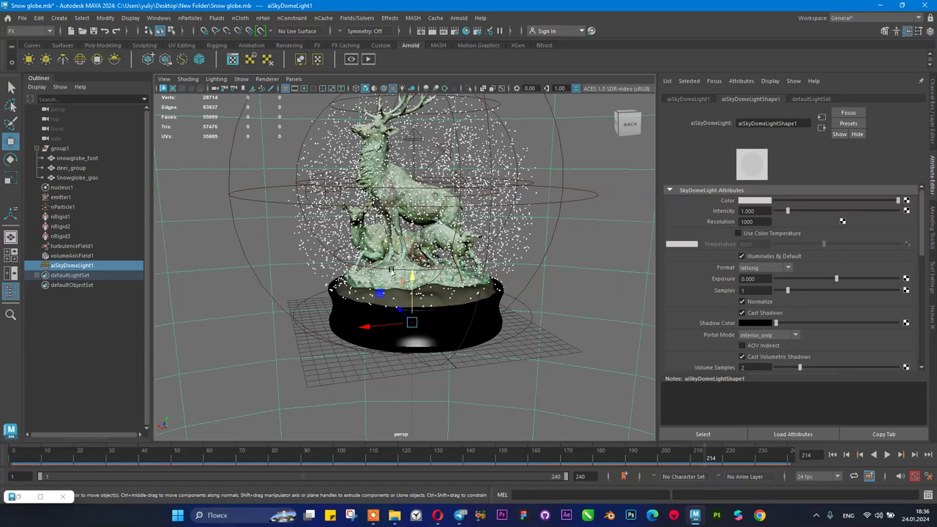
scroll(388, 275, "down", 3)
left_click_drag(466, 290, 423, 265, "alt")
scroll(423, 265, "up", 4)
left_click_drag(445, 315, 407, 322, "alt")
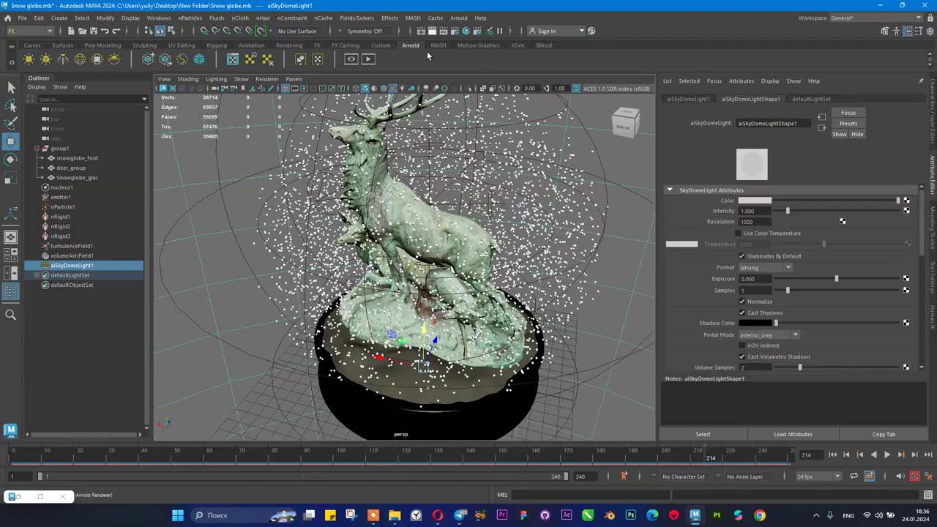
key("f")
- Open the Arnold RenderView, place it beside the scene attributes and start rendering the perspective camera view
left_click(463, 19)
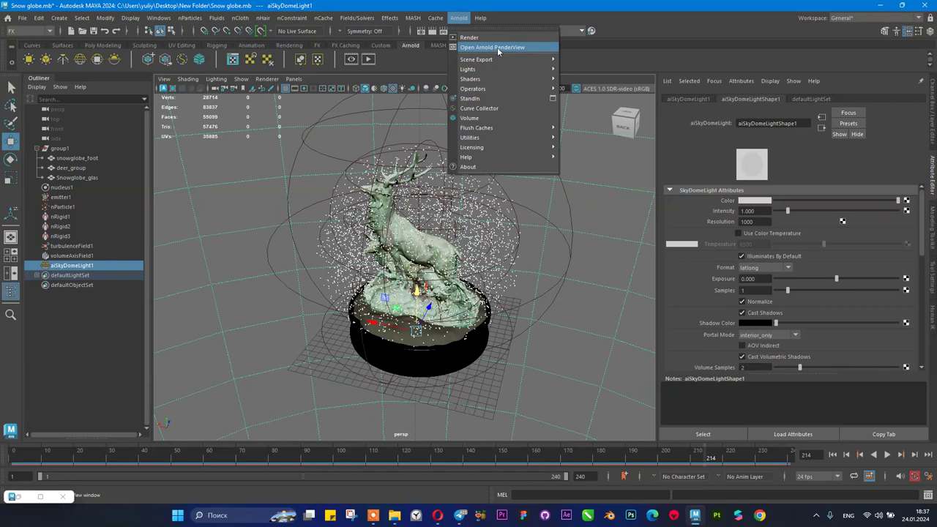
left_click(458, 19)
left_click(458, 19)
left_click(456, 20)
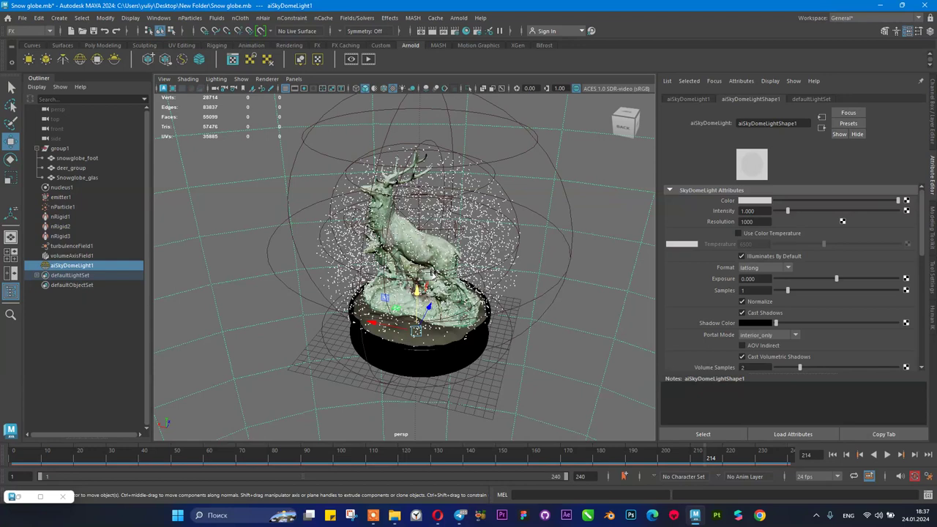
scroll(405, 267, "up", 5)
scroll(405, 267, "down", 5)
left_click(458, 18)
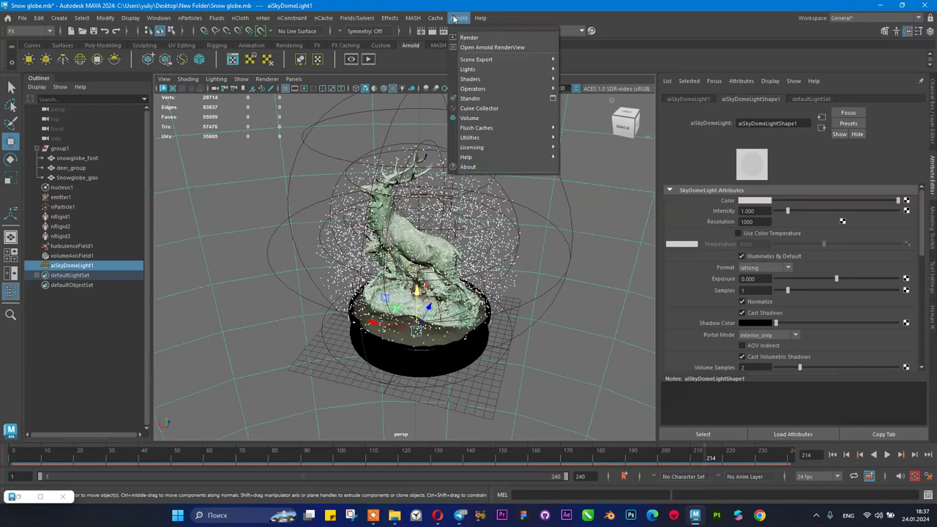
left_click(494, 48)
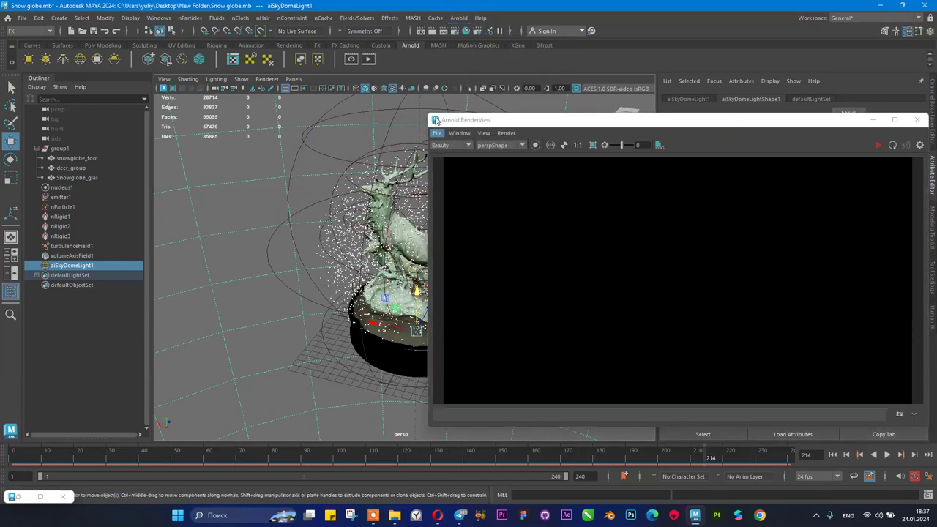
left_click_drag(432, 117, 52, 124)
left_click_drag(371, 168, 321, 169)
left_click(270, 151)
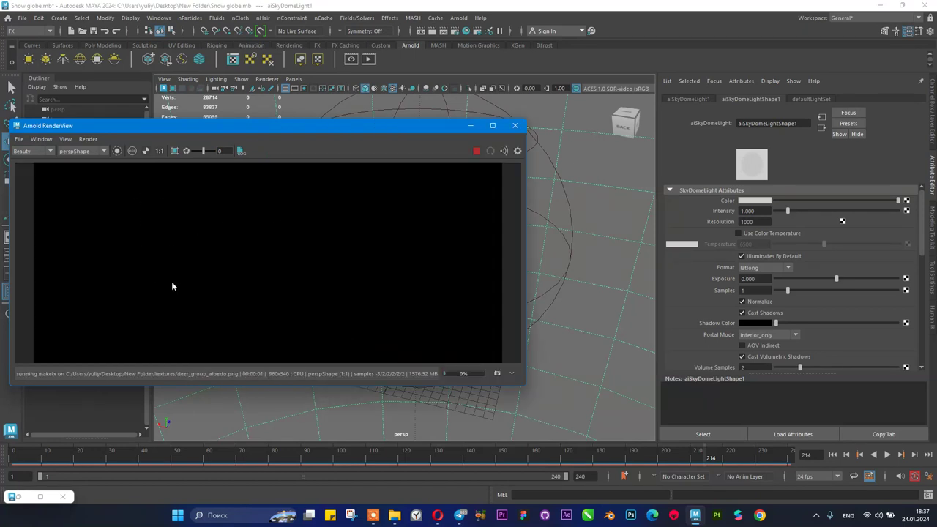
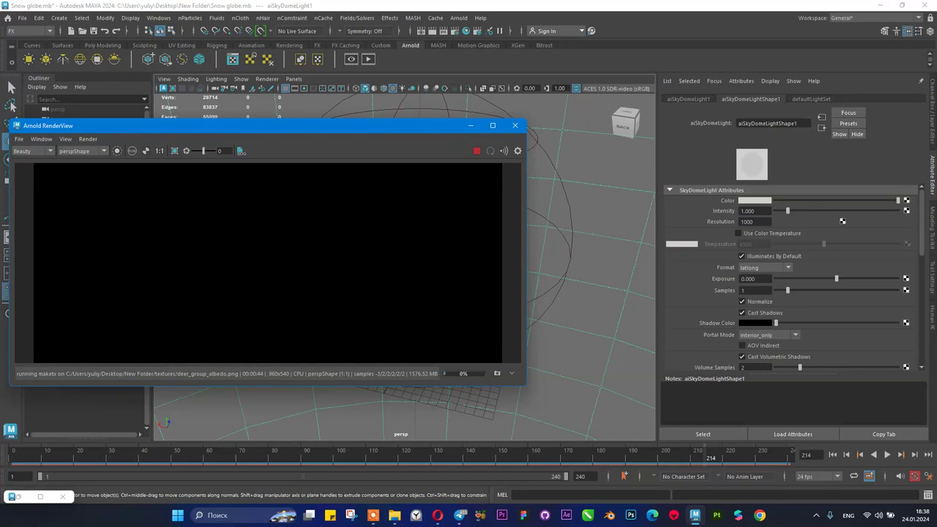
- Check in the Render Settings that Arnold Renderer is the chosen renderer, and minimise the settings window
left_click(453, 33)
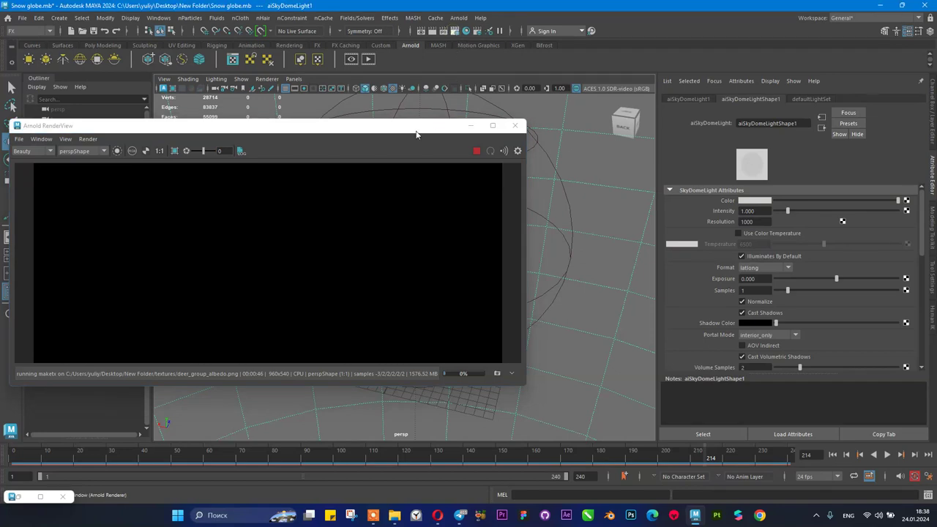
left_click_drag(211, 95, 689, 102)
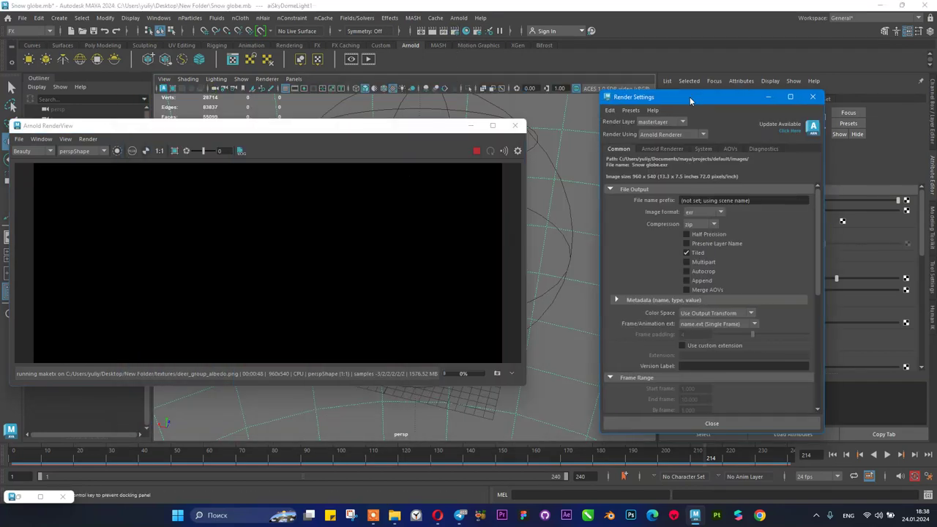
left_click(670, 135)
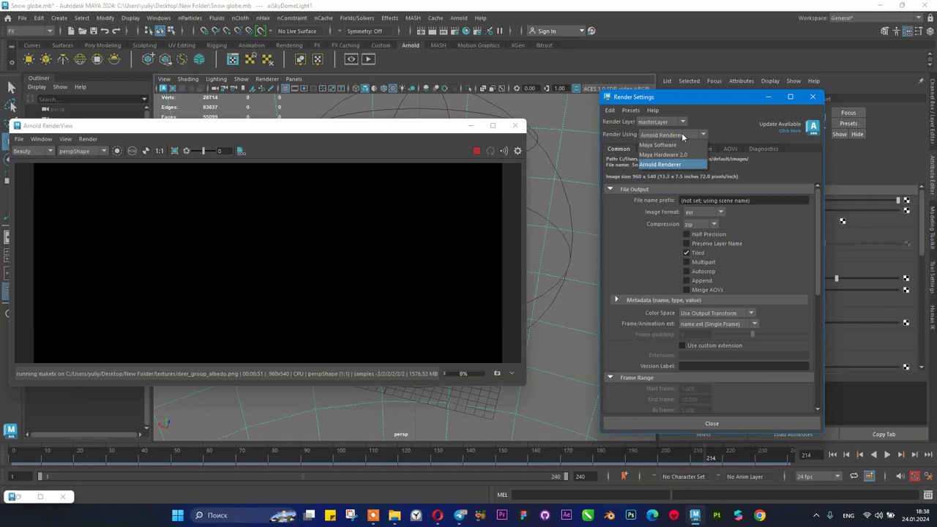
left_click(681, 137)
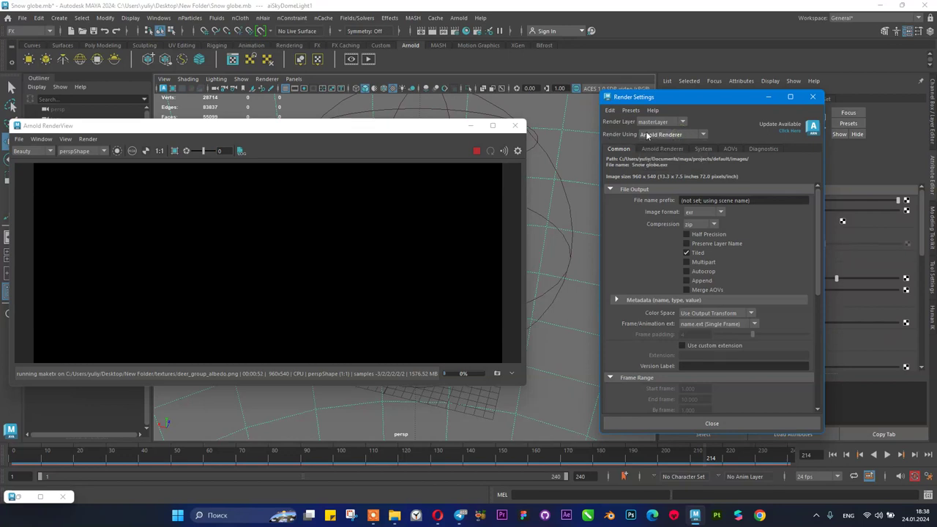
left_click(648, 136)
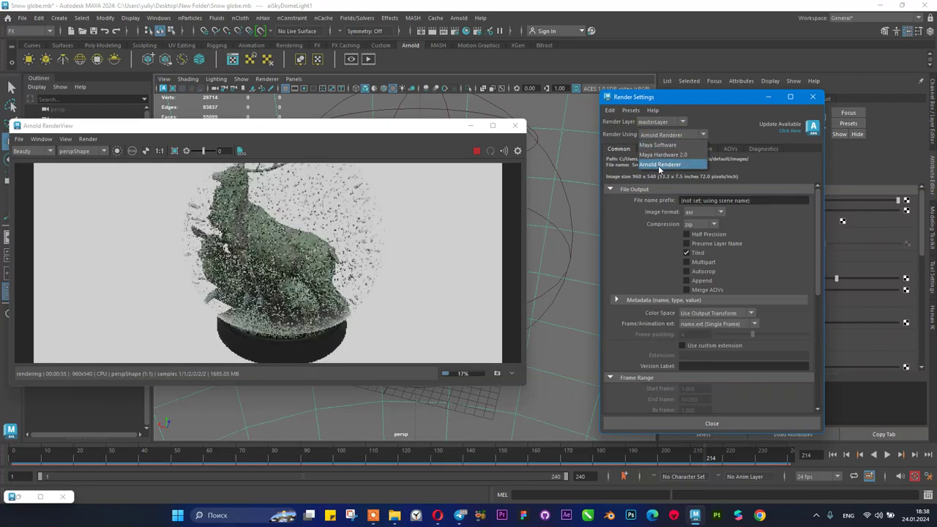
left_click(767, 96)
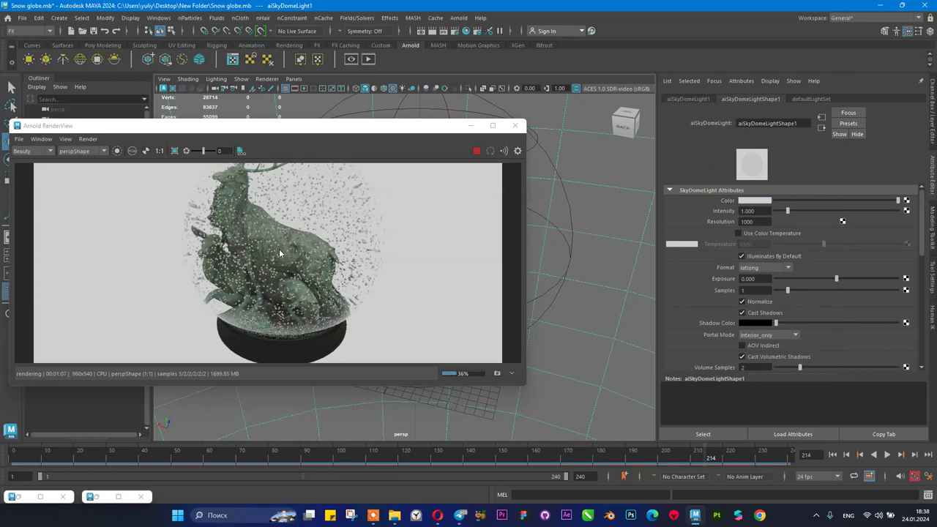
- Examine the deer, snow particles and glass in the render at different magnifications, stop the render and minimise the Arnold RenderView
scroll(279, 256, "down", 3)
scroll(279, 262, "up", 4)
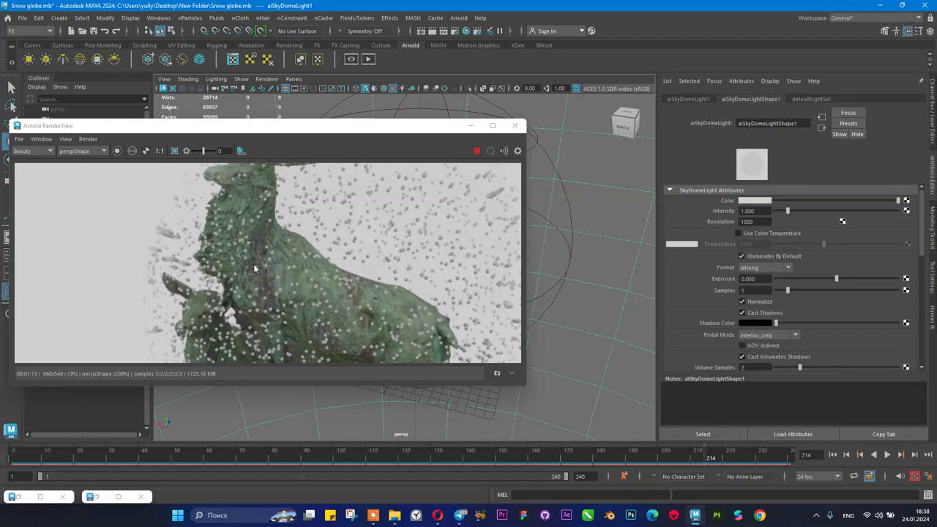
scroll(269, 253, "down", 3)
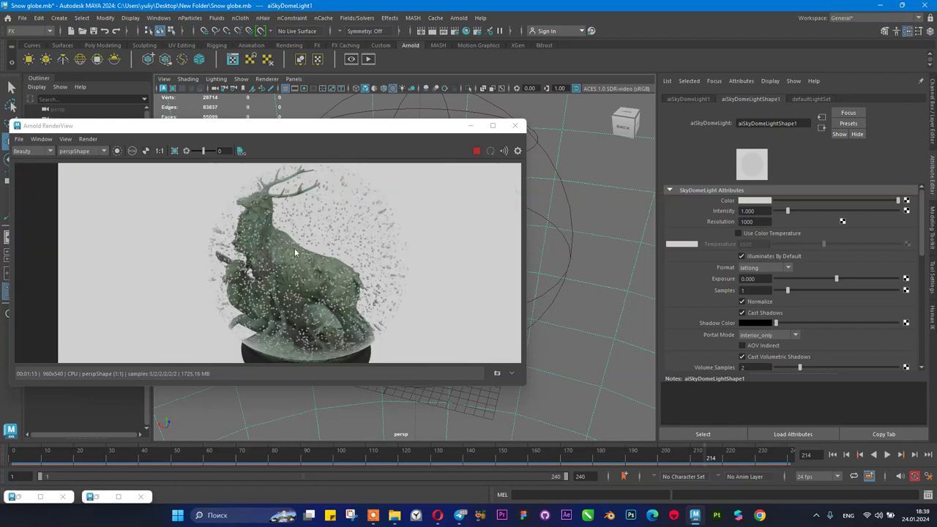
scroll(310, 247, "down", 2)
scroll(310, 247, "up", 3)
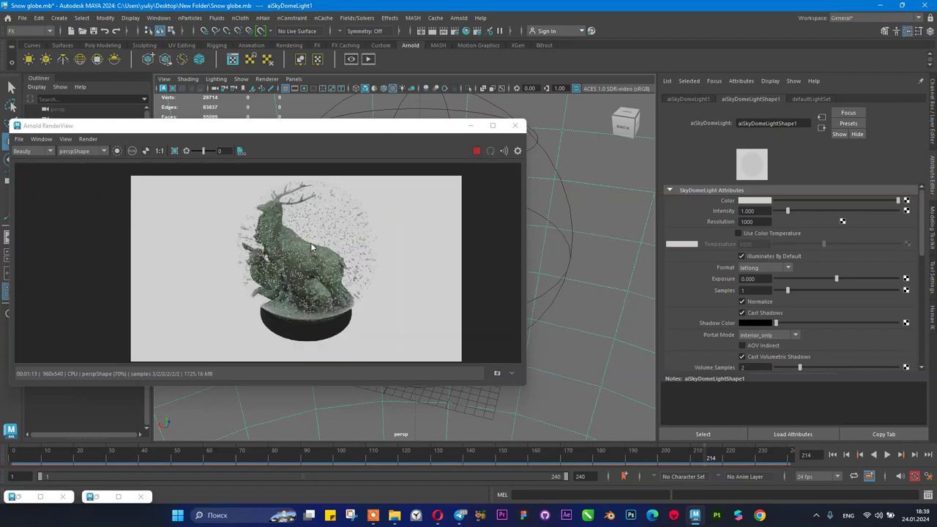
scroll(311, 247, "up", 1)
scroll(311, 247, "down", 3)
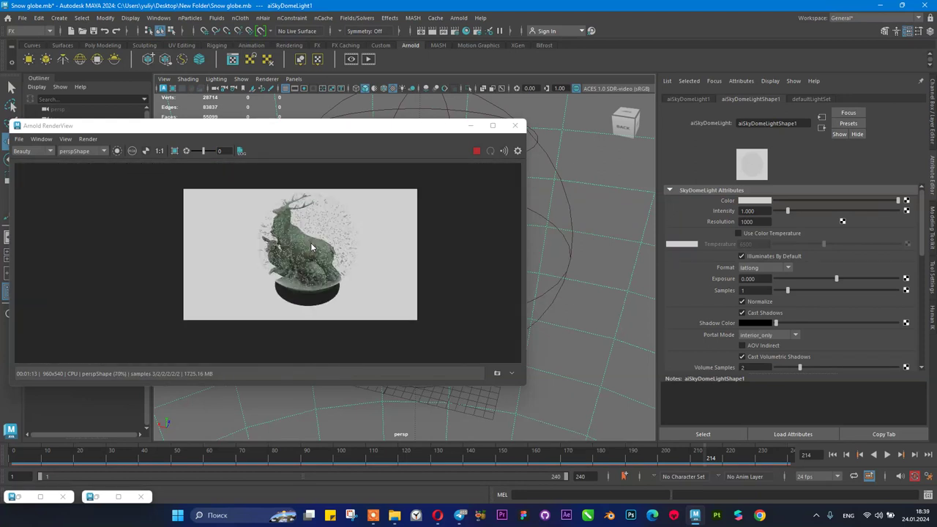
scroll(310, 247, "up", 1)
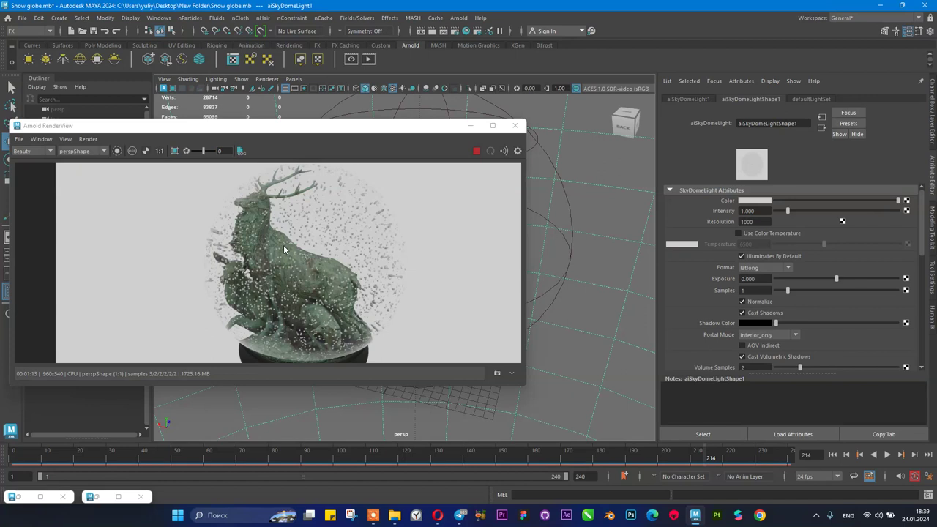
scroll(284, 250, "down", 1)
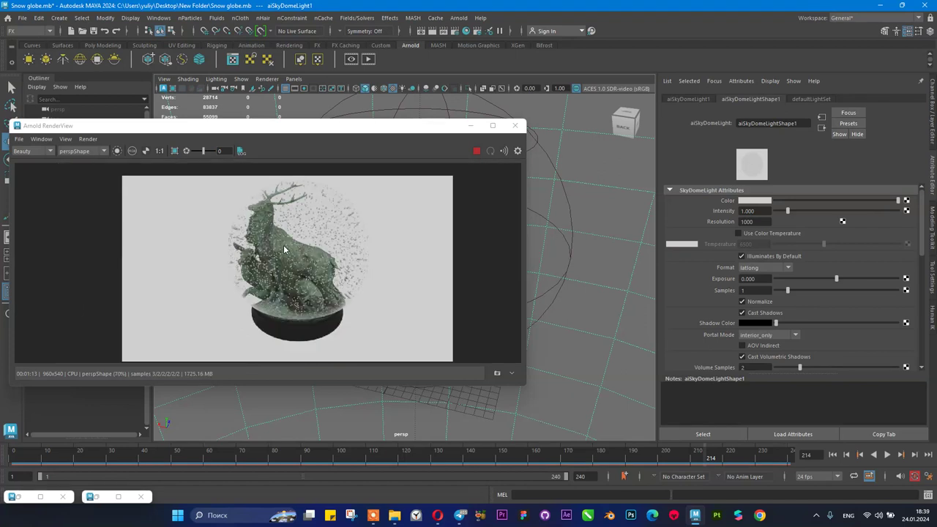
left_click(476, 150)
left_click(471, 126)
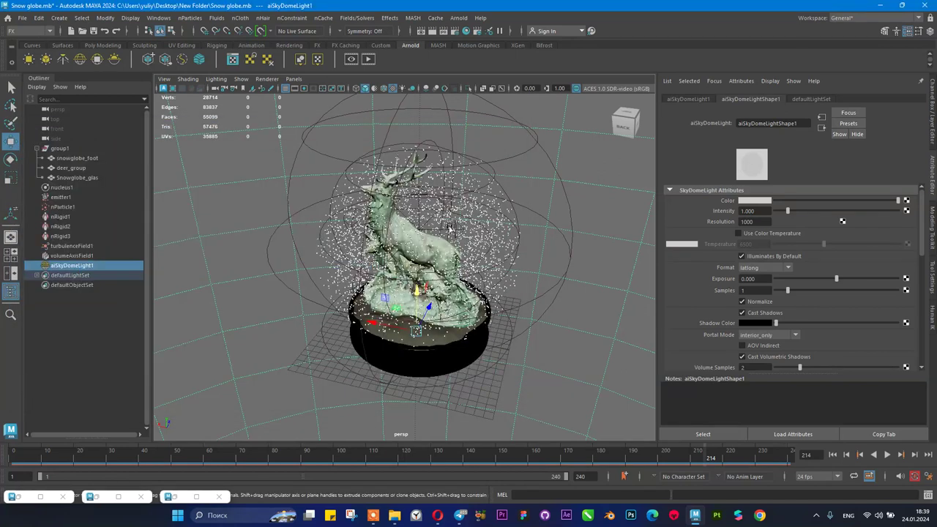
- Try the Plastic specular IOR preset on the glass globe's aiStandardSurface1 material and switch it to the Cornea preset
left_click_drag(490, 293, 492, 190, "alt")
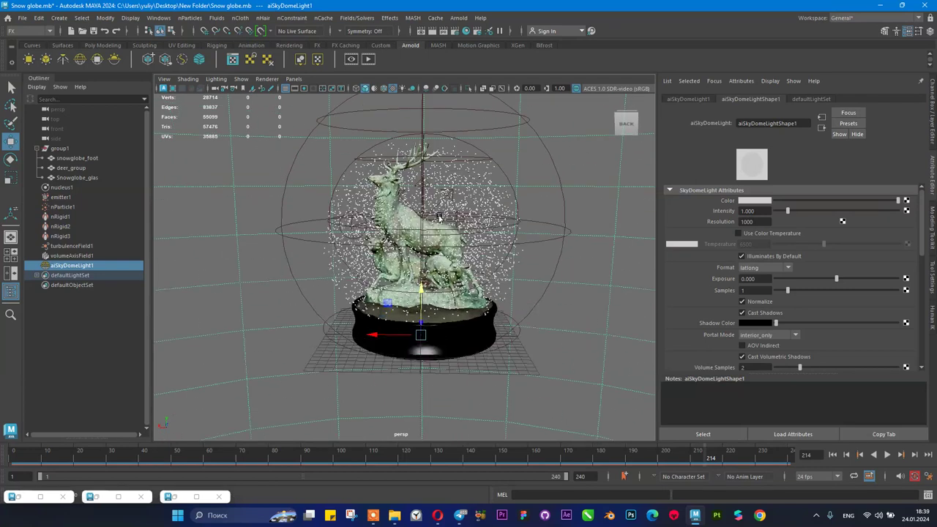
left_click(493, 186)
left_click(803, 98)
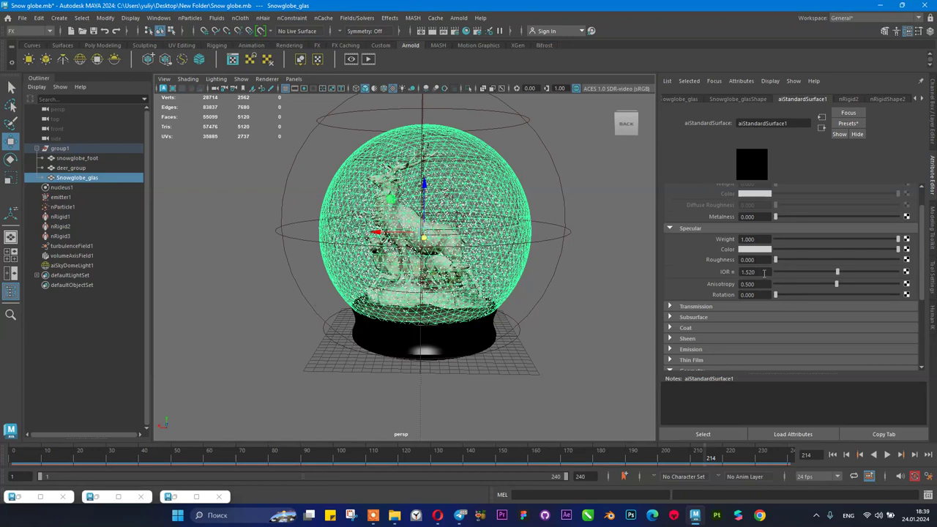
left_click(734, 271)
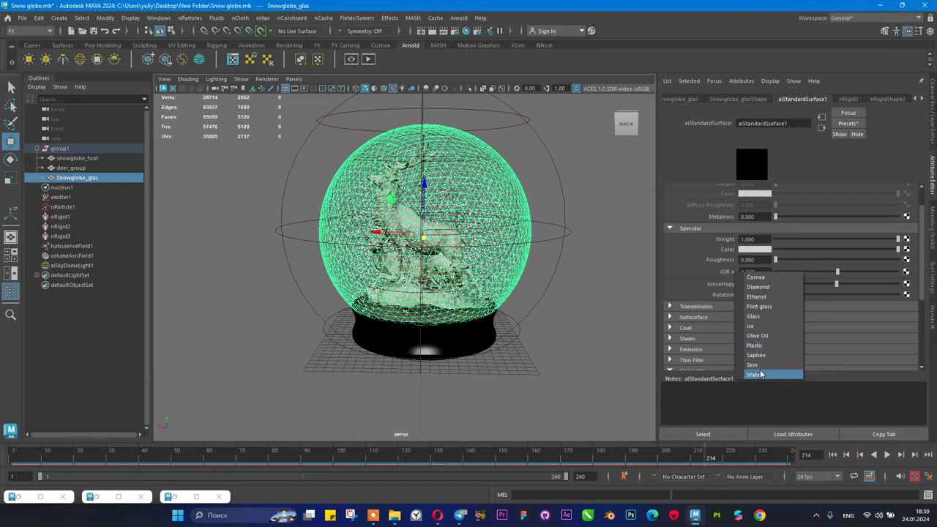
left_click(765, 346)
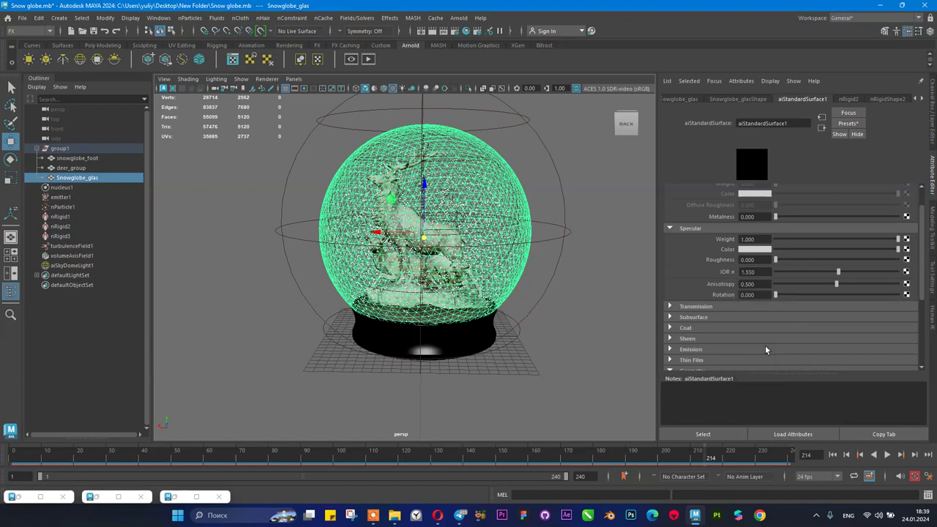
left_click(723, 273)
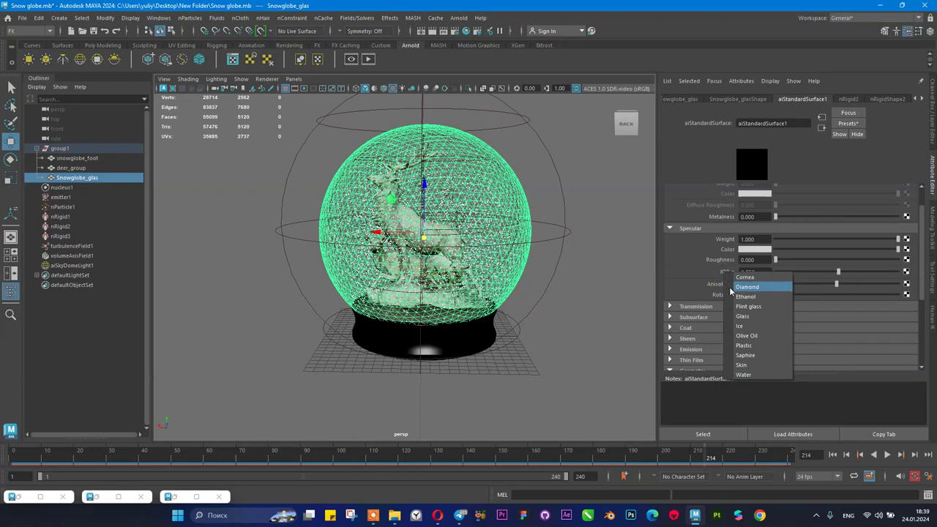
left_click(734, 308)
left_click(728, 272)
left_click(743, 279)
left_click(726, 272)
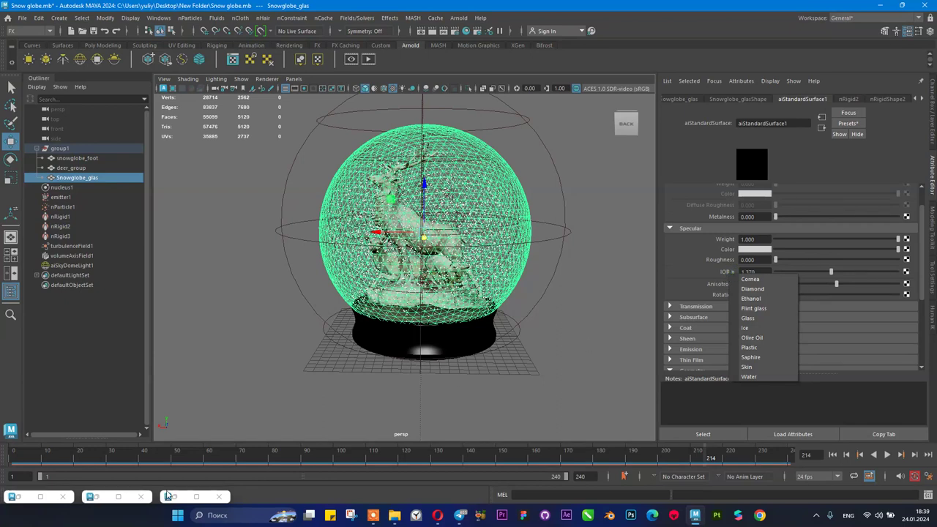
- Restore the Arnold RenderView, test-render the globe with the new glass IOR, examine it, stop the render and close the window
left_click(167, 497)
double_click(176, 496)
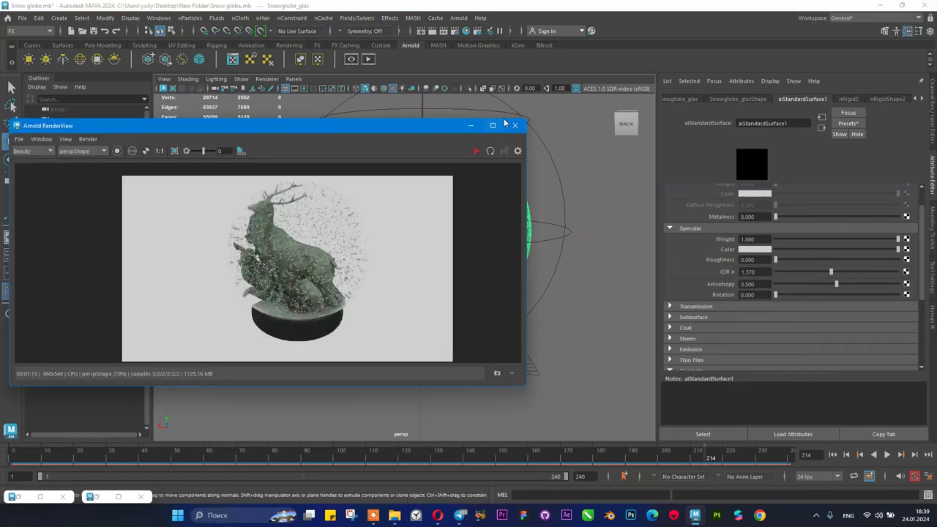
left_click(477, 151)
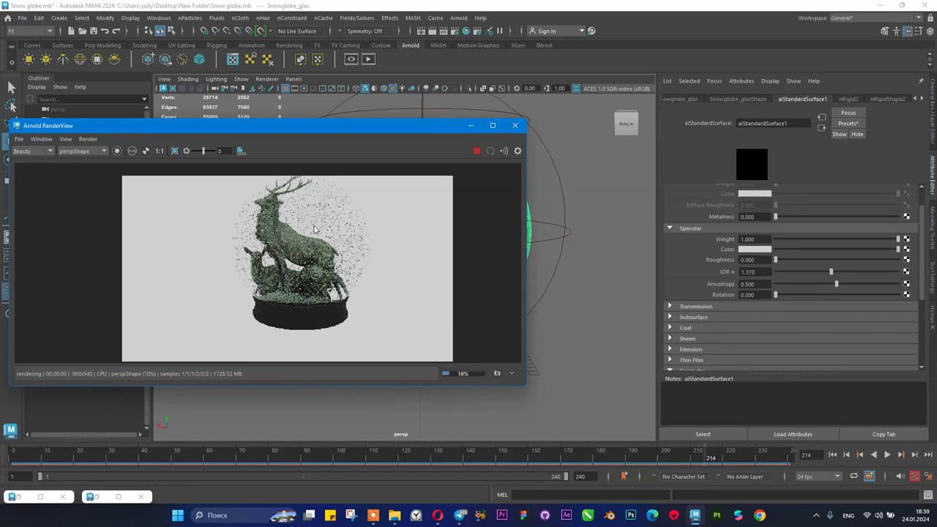
scroll(336, 249, "up", 3)
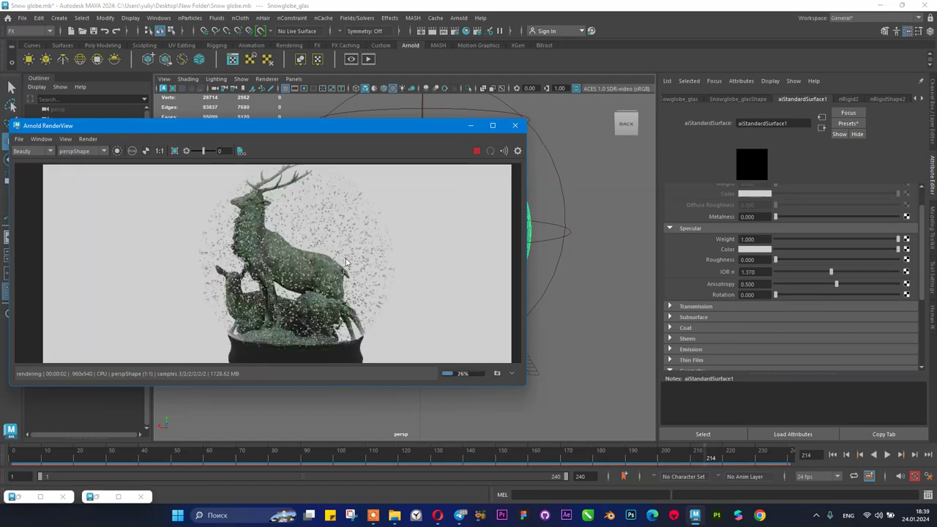
key("h")
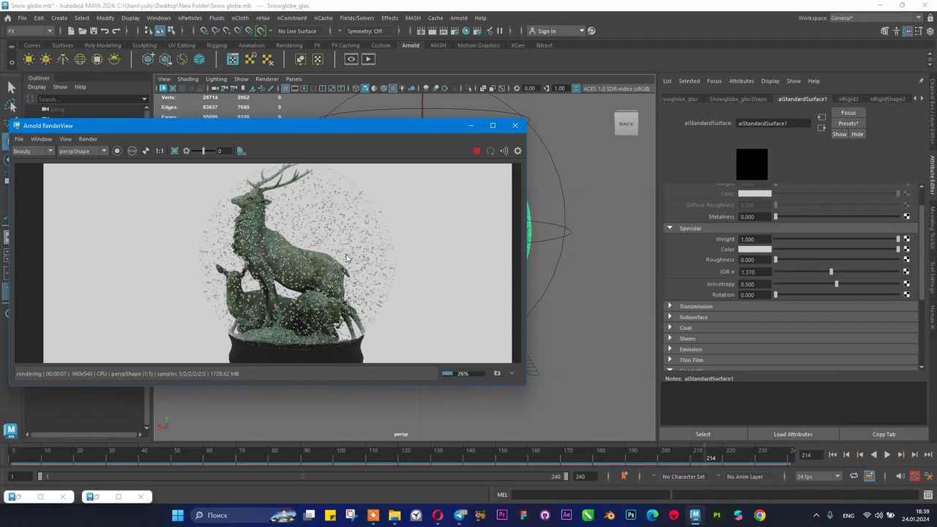
scroll(347, 258, "down", 1)
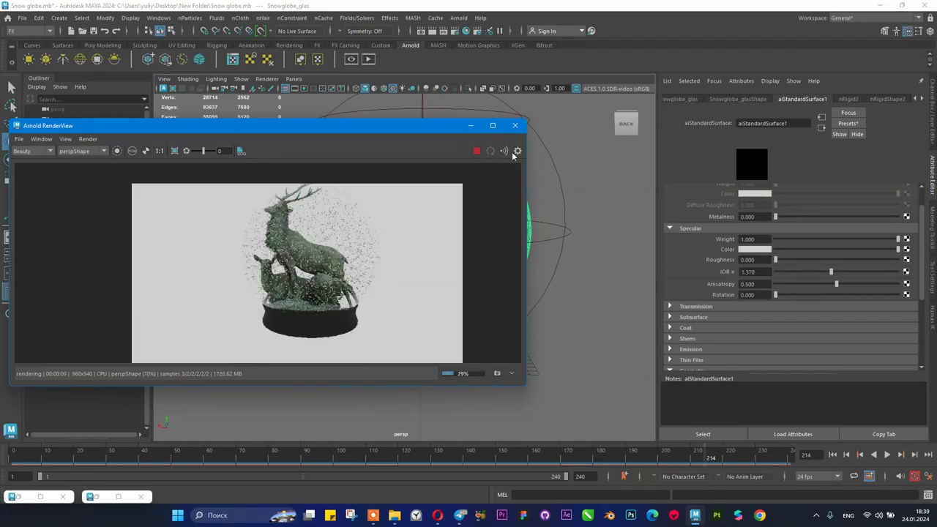
left_click(475, 151)
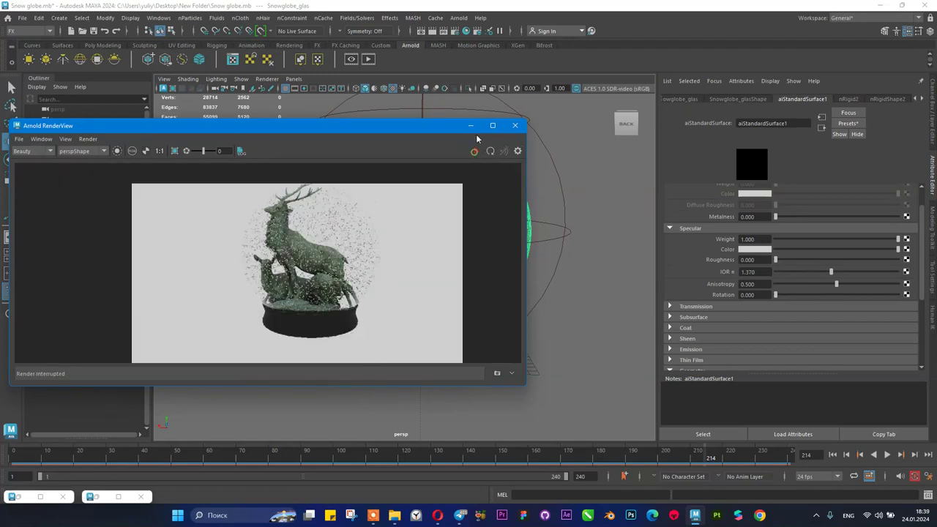
left_click(515, 126)
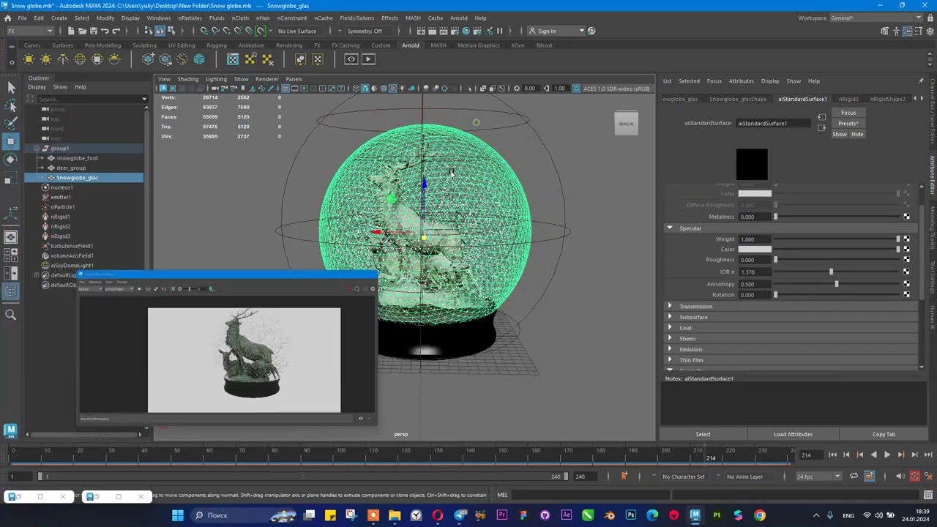
- Select the skydome light and view the snow globe and its surroundings from different distances and angles
left_click_drag(466, 223, 351, 224, "alt")
left_click(72, 265)
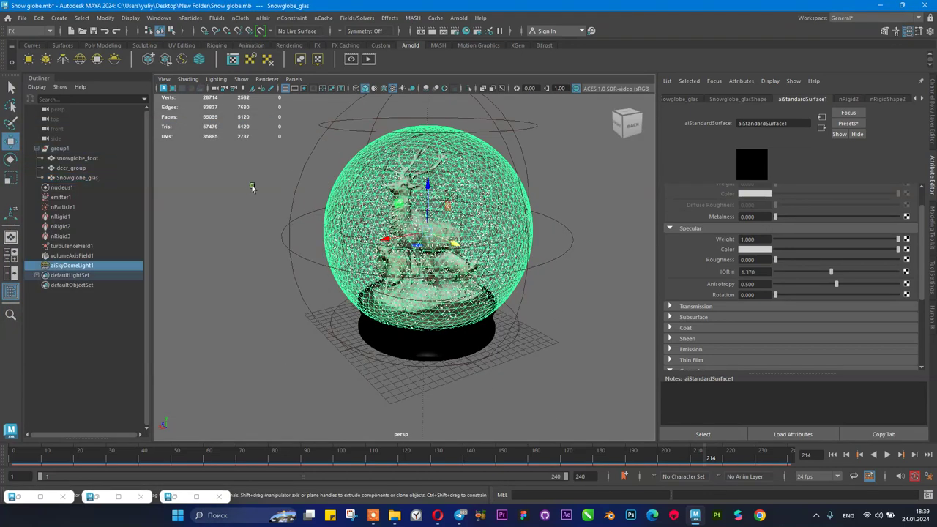
key("f")
scroll(412, 257, "down", 3)
left_click_drag(412, 257, 395, 242, "alt")
scroll(294, 323, "up", 3)
left_click_drag(303, 316, 393, 284, "alt")
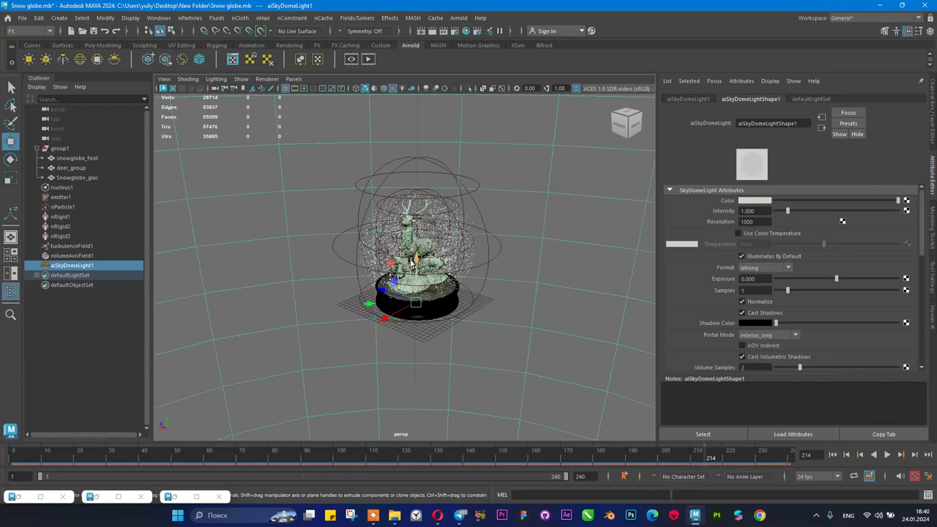
left_click(414, 263)
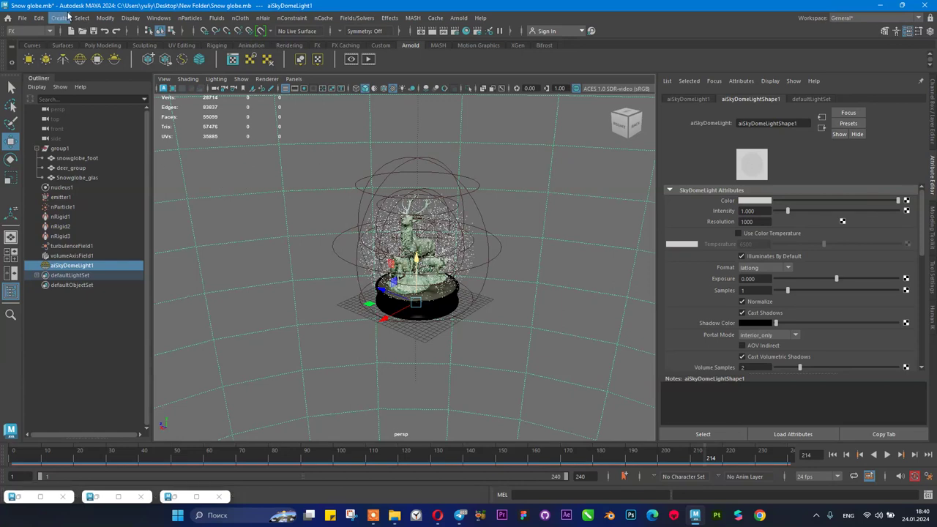
- Create a polygon plane at the snow globe's base and scale it uniformly into a large floor extending well beyond the grid
left_click(102, 45)
left_click(114, 59)
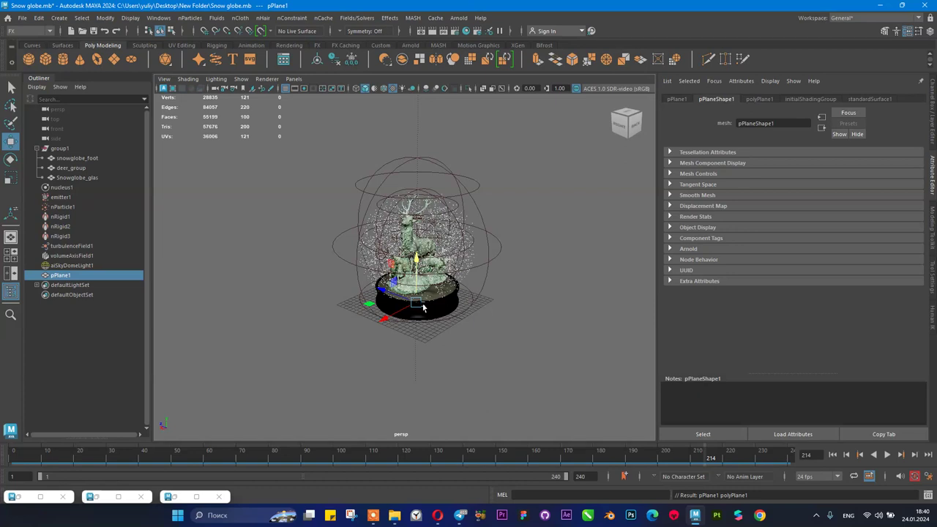
key("r")
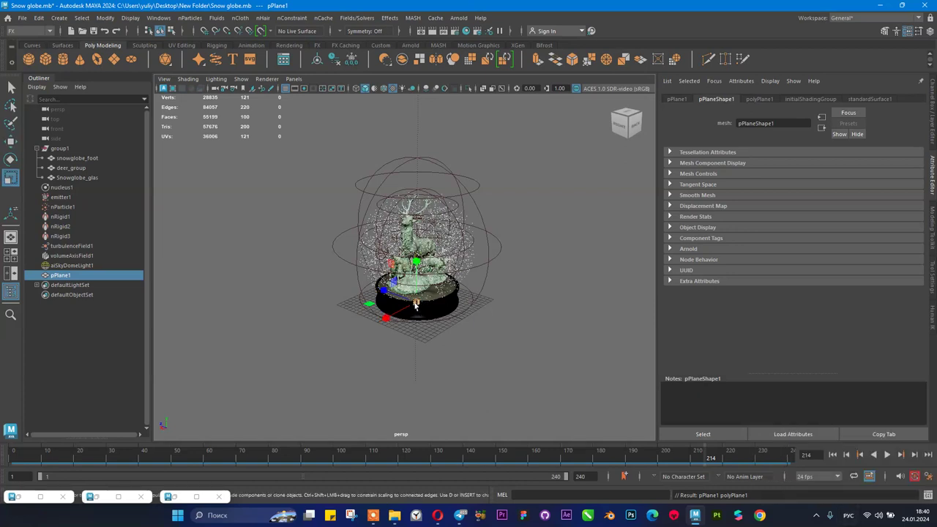
middle_click_drag(486, 317, 789, 366)
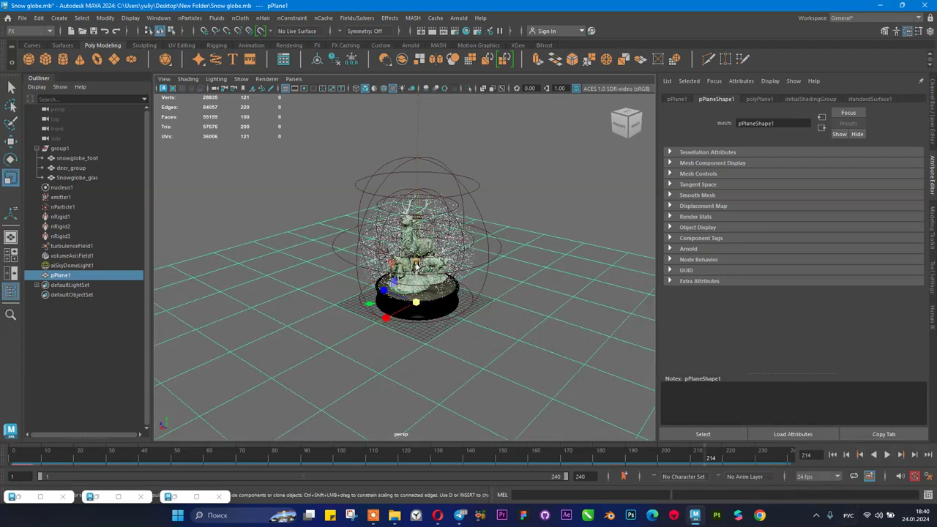
scroll(416, 267, "down", 3)
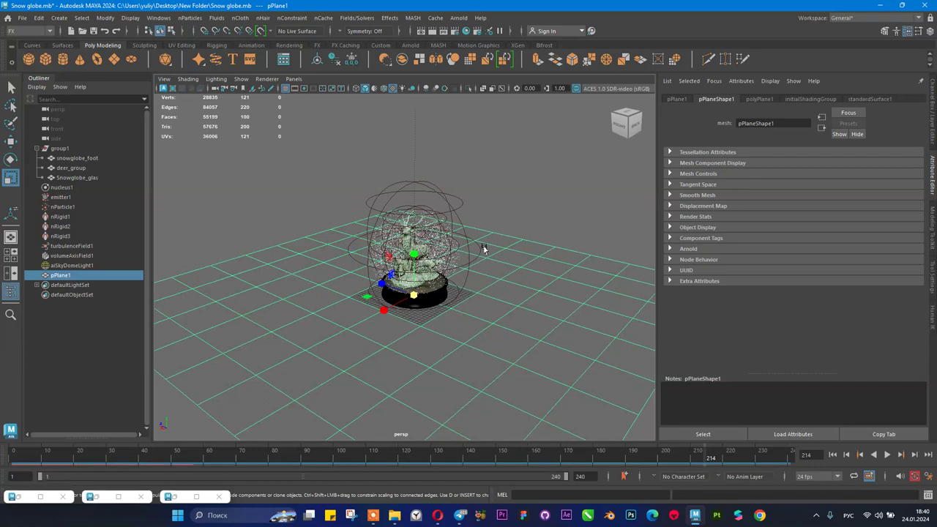
left_click_drag(433, 210, 513, 217, "alt")
scroll(428, 231, "up", 4)
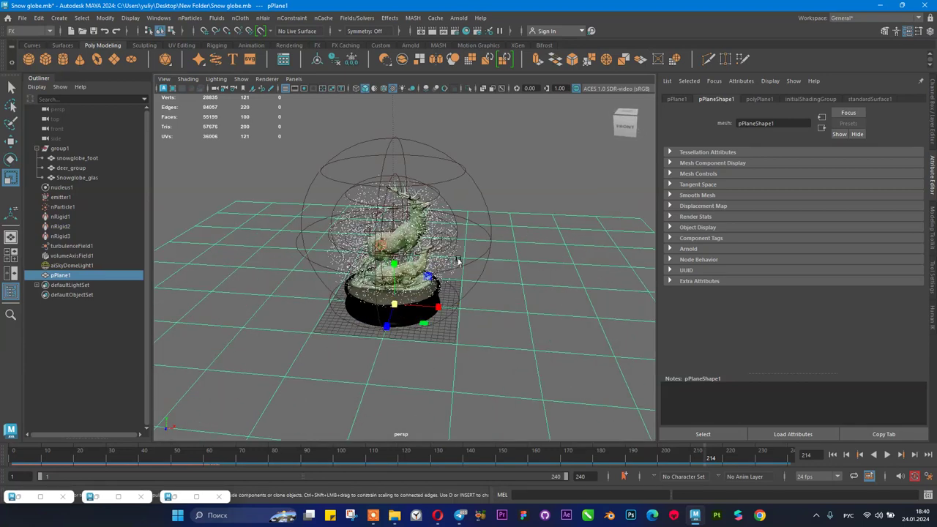
scroll(428, 231, "down", 2)
scroll(469, 249, "down", 1)
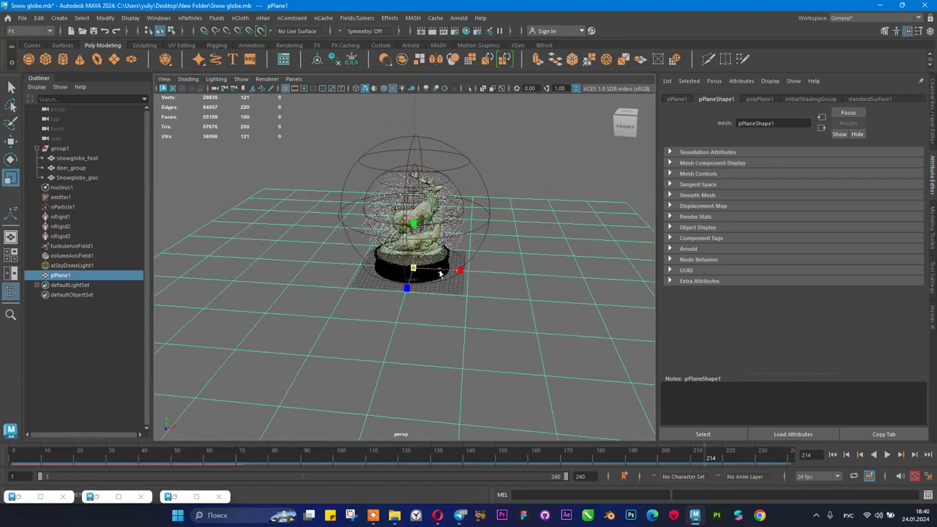
- Switch to the Modeling menu set, apply a nonlinear Bend deformer to the floor plane and show the deformer's channel values
left_click_drag(501, 265, 429, 271, "alt")
scroll(429, 271, "down", 3)
left_click(29, 31)
left_click(33, 44)
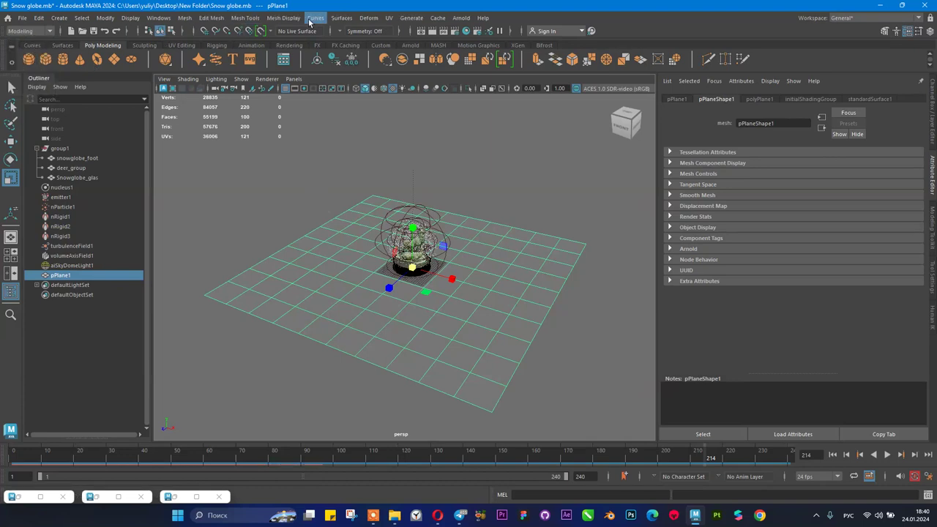
left_click(283, 18)
left_click(368, 17)
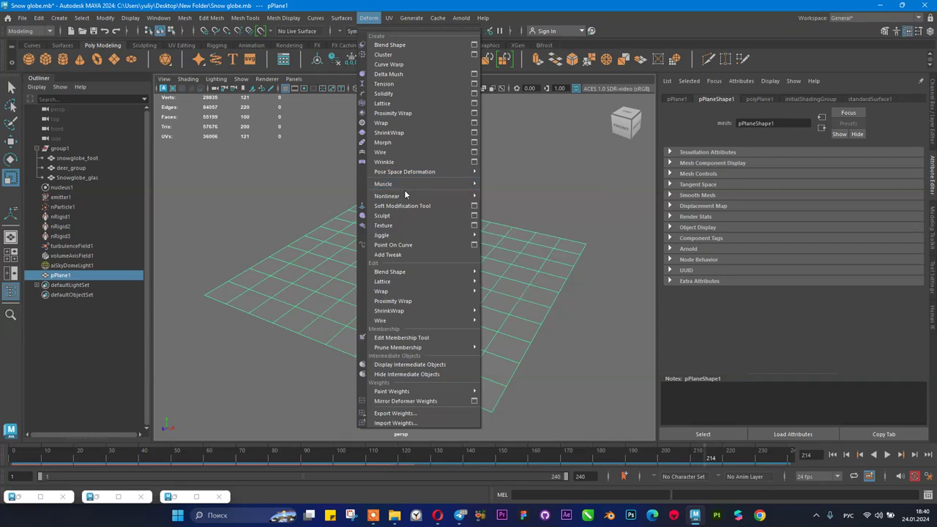
mouse_move(406, 196)
left_click(501, 197)
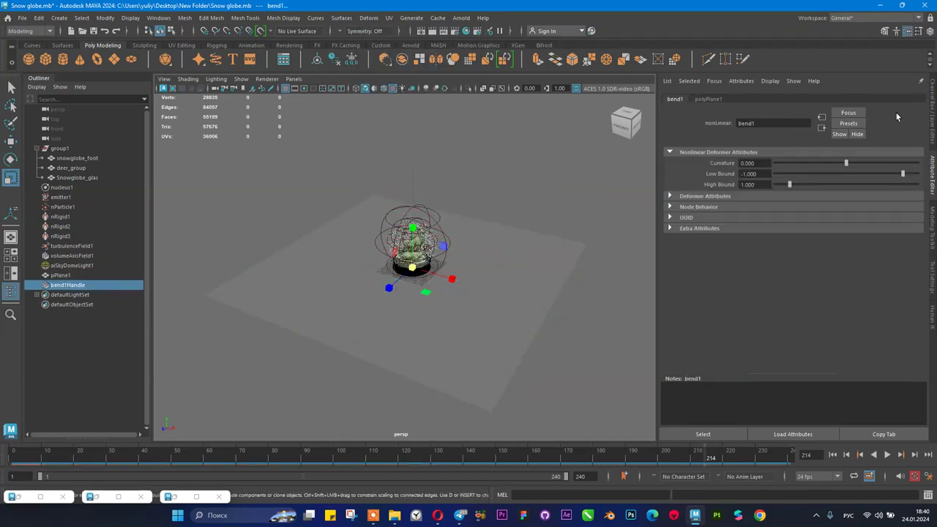
left_click(931, 114)
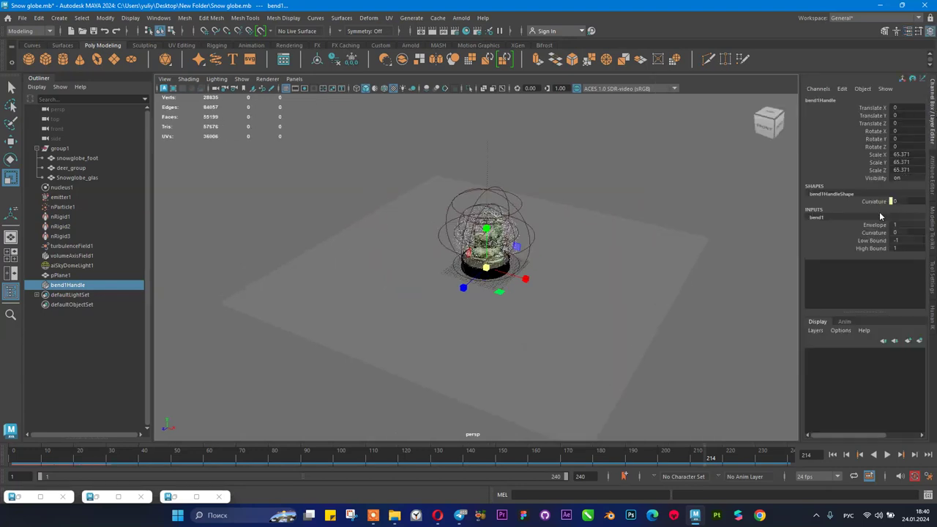
- Try changing the Bend deformer's Curvature with its handle upright and undo the change
left_click(873, 232)
mouse_move(617, 220)
middle_mouse_down()
mouse_move(655, 217)
mouse_move(631, 217)
middle_mouse_up()
key("ctrl+z")
- Rotate the bend handle to exactly 90 degrees about Z so it lies along the floor plane
key("r")
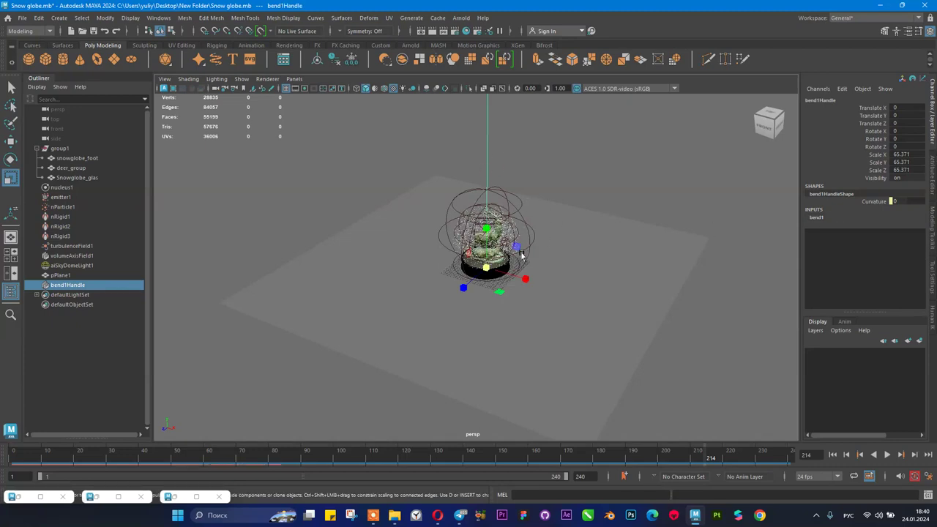
key("e")
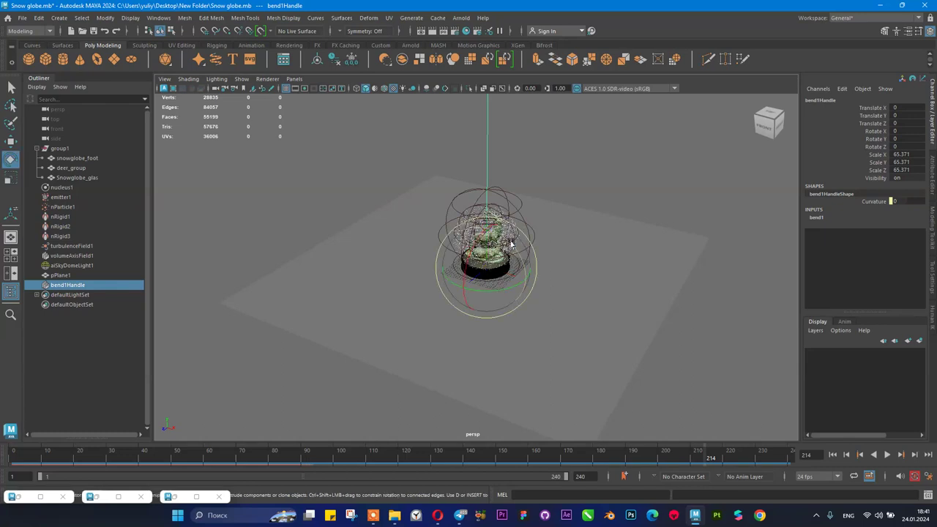
left_click_drag(513, 245, 472, 234)
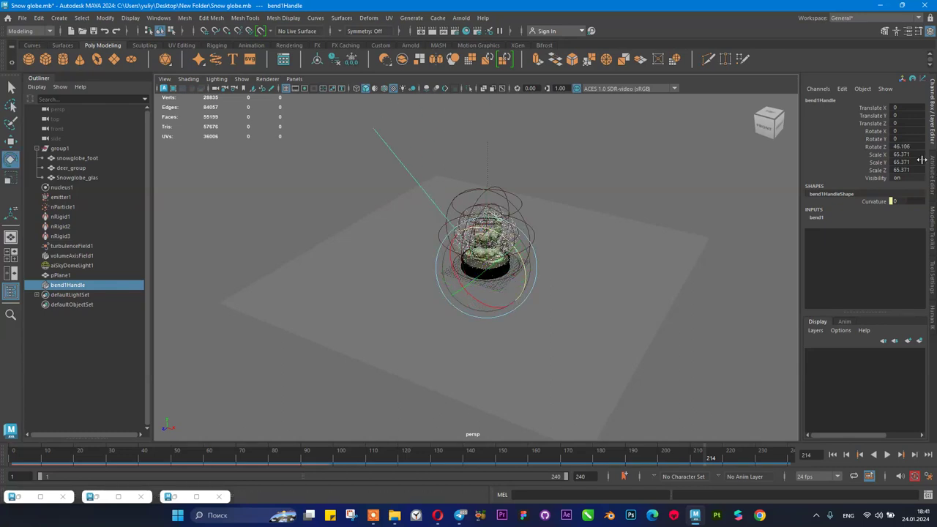
double_click(914, 149)
key("Return")
- Try out the Bend deformer's Curvature on the floor plane and set it to about 113.4
left_click(873, 202)
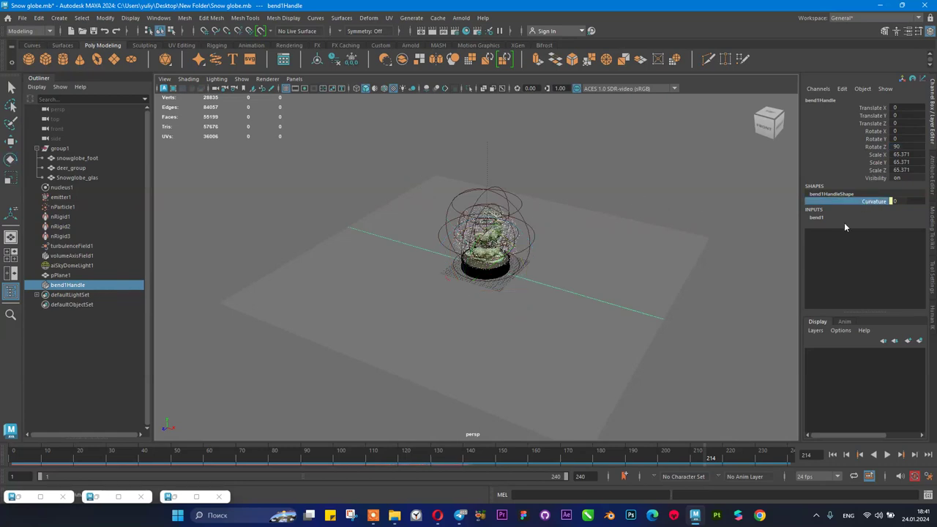
left_click(838, 217)
left_click(874, 232)
mouse_move(679, 203)
middle_mouse_down()
mouse_move(646, 197)
mouse_move(707, 203)
mouse_move(642, 197)
mouse_move(701, 197)
mouse_move(665, 196)
middle_mouse_up()
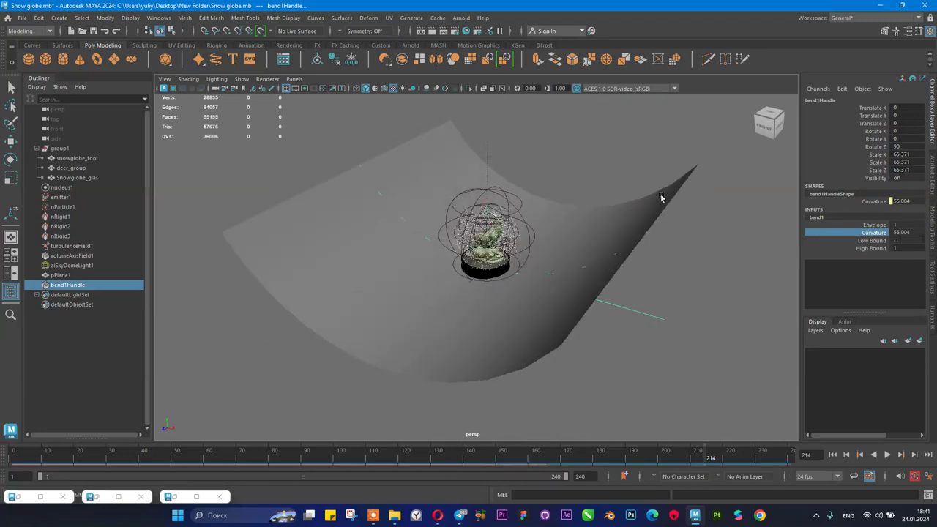
key("ctrl+z")
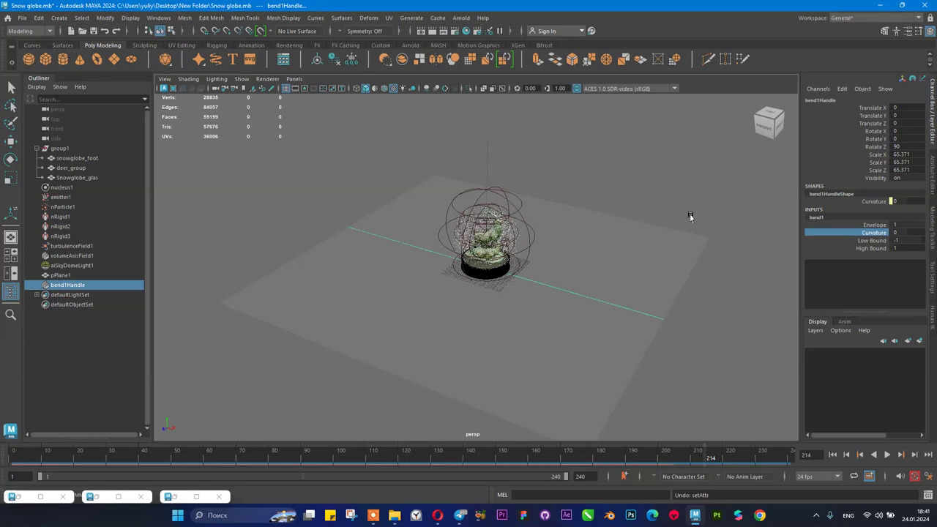
middle_click_drag(641, 224, 707, 229)
- Try raising the Bend deformer's High Bound to 6.3 and undo the change
left_click(871, 249)
middle_click_drag(827, 247, 778, 238)
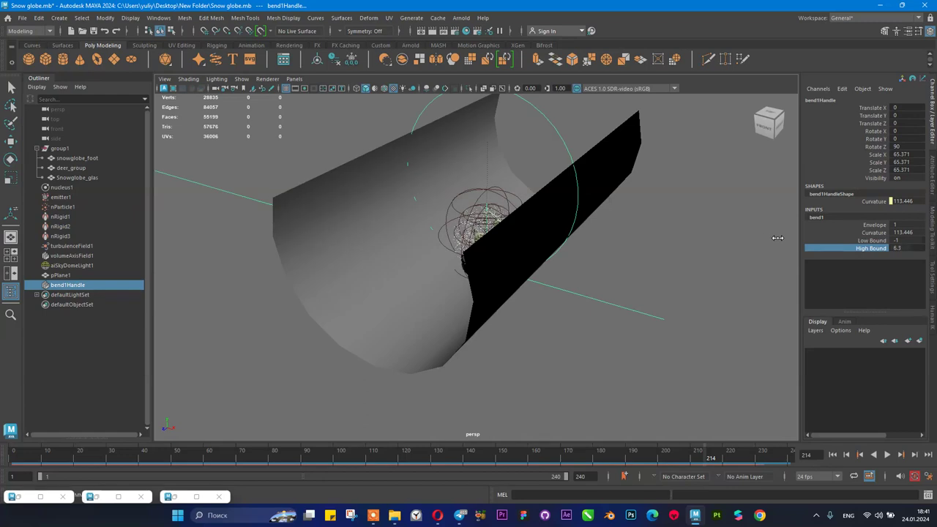
key("ctrl+z")
- Set the Bend deformer's Low Bound to 0 to limit the bend to one side of the plane
left_click(871, 240)
mouse_move(701, 226)
middle_mouse_down()
mouse_move(680, 223)
mouse_move(718, 224)
middle_mouse_up()
double_click(898, 240)
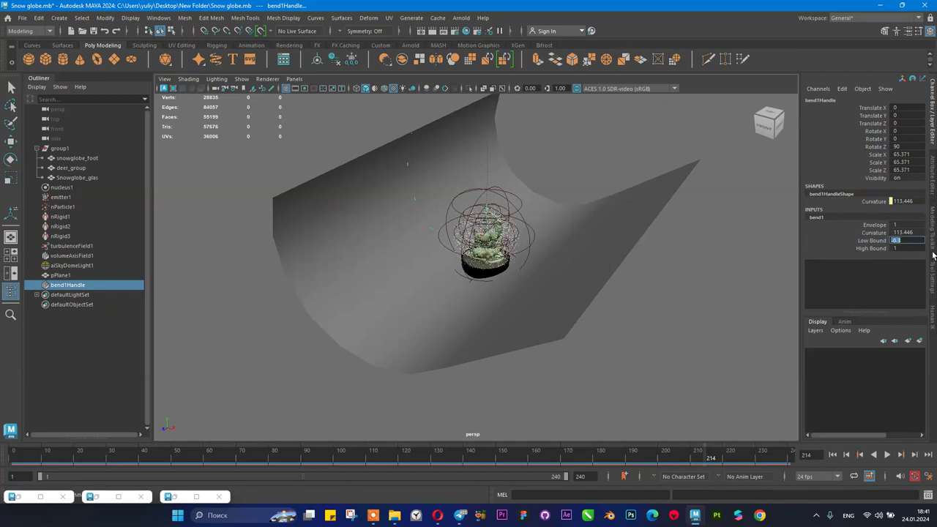
type("0")
key("Return")
- Select the bent plane and move it along X to about -14.56, shifting the backdrop relative to the snow globe
left_click_drag(585, 322, 543, 303, "alt")
right_click_drag(544, 303, 725, 327, "alt")
left_click_drag(725, 327, 551, 289, "alt")
right_click_drag(551, 290, 639, 293, "alt")
left_click_drag(640, 293, 599, 278, "alt")
right_click_drag(598, 278, 396, 163, "alt")
left_click_drag(396, 164, 418, 147, "alt")
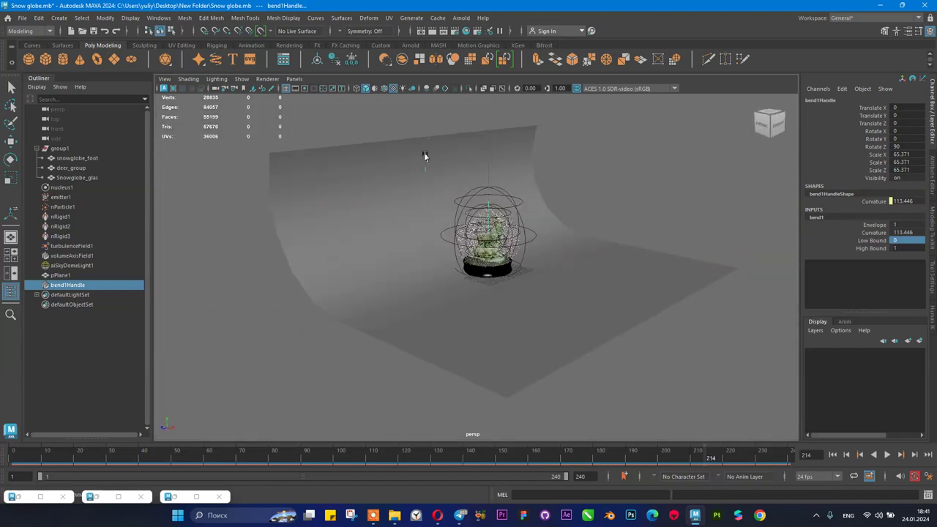
left_click_drag(387, 188, 406, 192, "alt")
left_click(391, 208)
key("w")
left_click_drag(513, 275, 476, 276)
- Delete the bent plane's construction history to bake the bend into the mesh
left_click_drag(526, 242, 382, 254, "alt")
left_click_drag(492, 225, 528, 238, "alt")
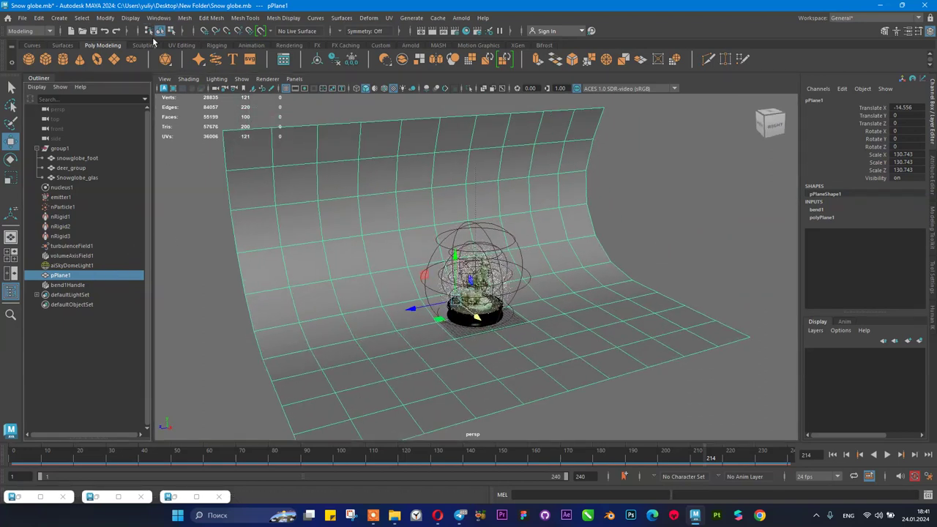
left_click(330, 61)
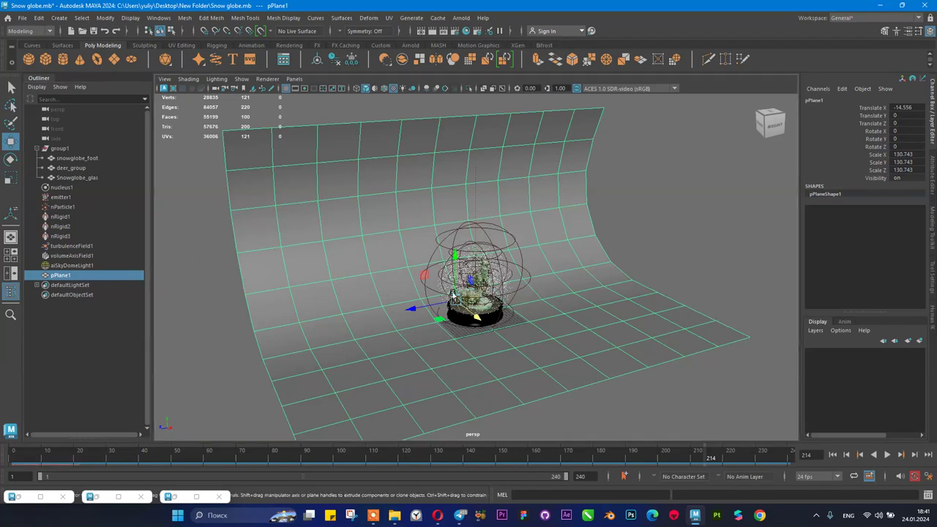
- Rotate the backdrop plane to about 61.2 degrees about Y and position it at about X -13.14, Z 26.05 behind the globe
left_click_drag(454, 295, 556, 329)
key("e")
key("w")
scroll(586, 344, "up", 5)
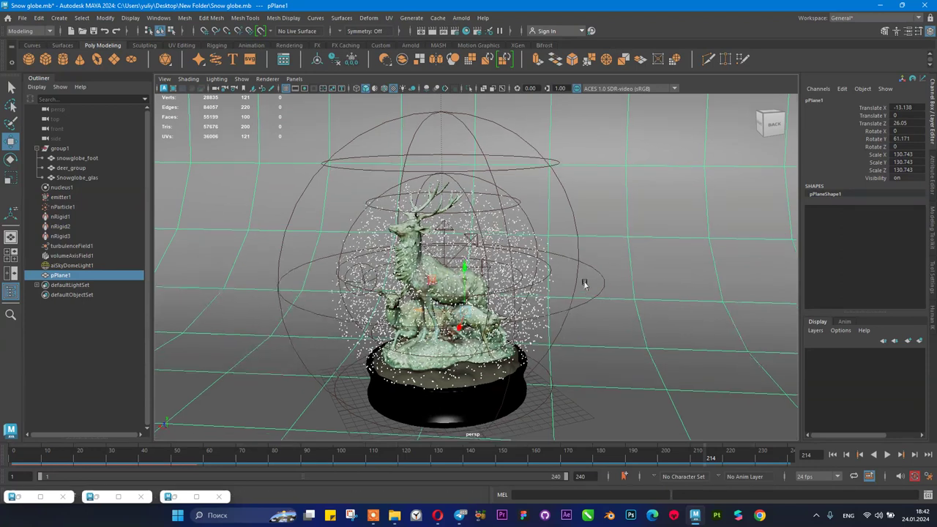
- Frame the snow globe centrally against the curved backdrop and save the perspective view as a new camera bookmark
left_click_drag(584, 284, 620, 314, "alt")
left_click_drag(606, 268, 648, 251, "alt")
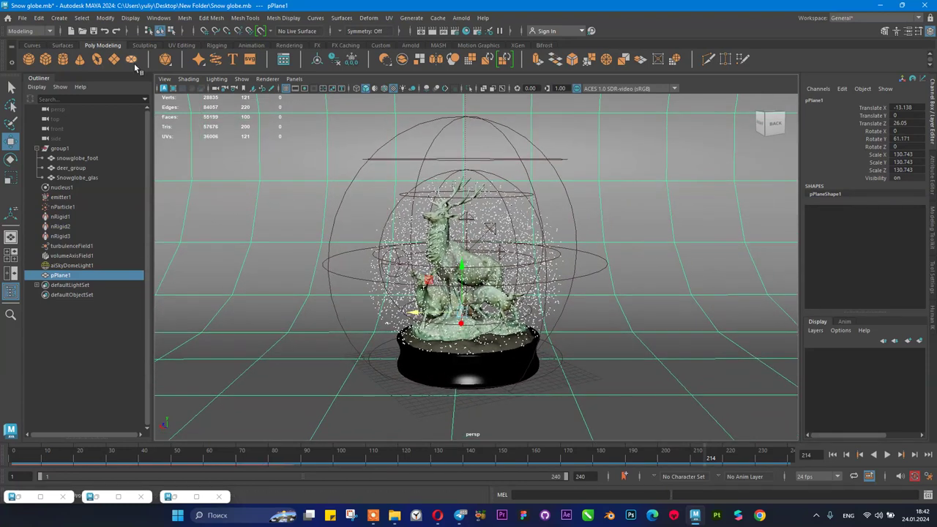
left_click(164, 79)
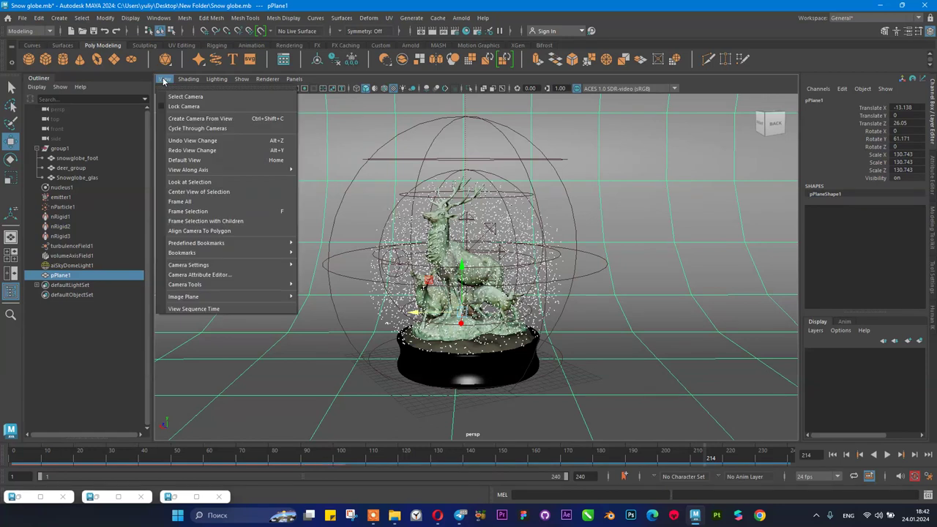
mouse_move(196, 253)
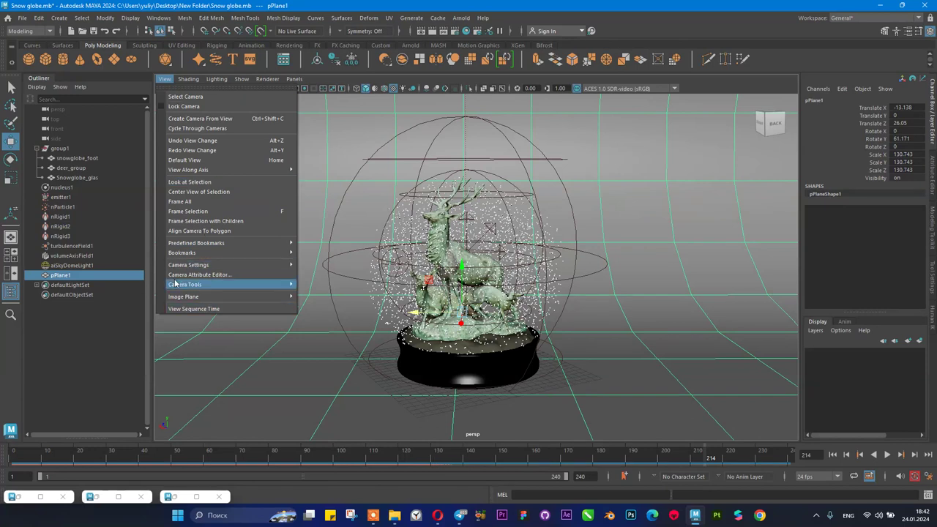
left_click(345, 254)
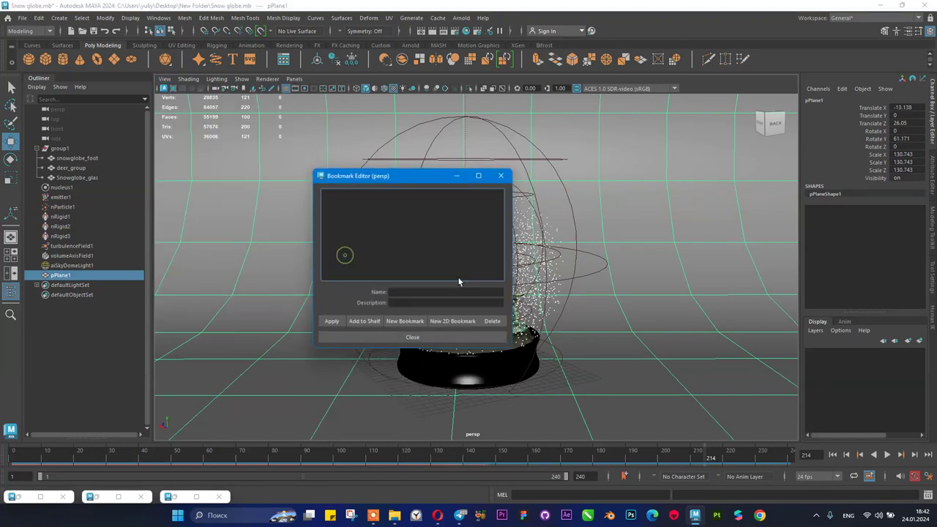
left_click(404, 321)
left_click(412, 337)
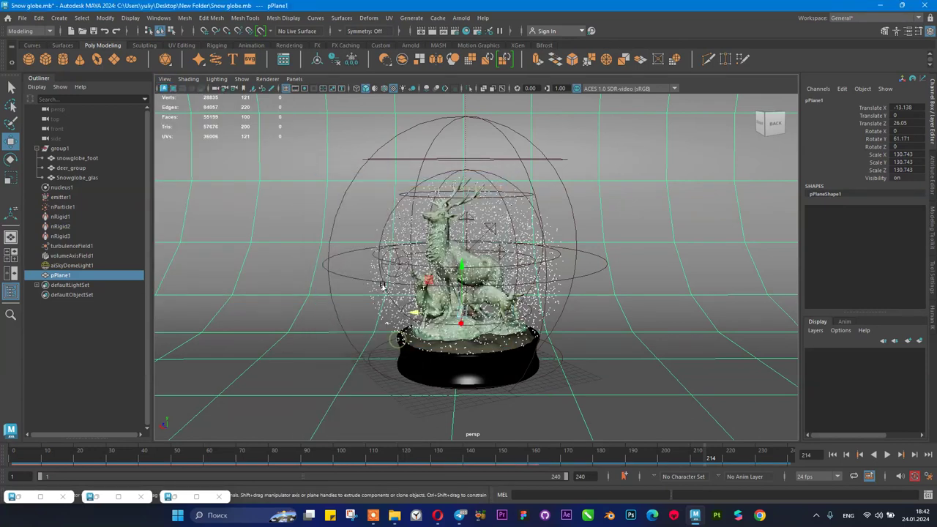
- Test the camera bookmark by orbiting away from the globe and recalling the saved view cameraView1
scroll(545, 296, "up", 3)
scroll(545, 296, "down", 6)
left_click_drag(468, 278, 396, 220, "alt")
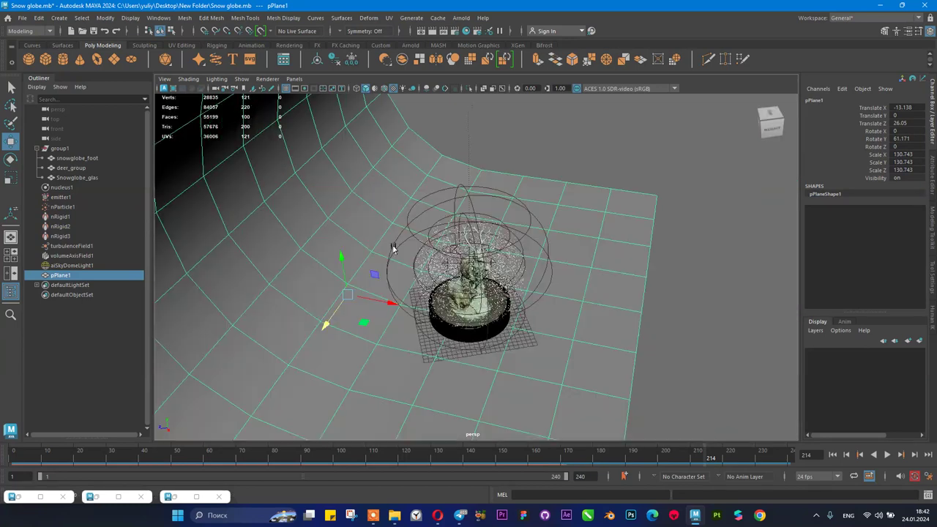
left_click(164, 78)
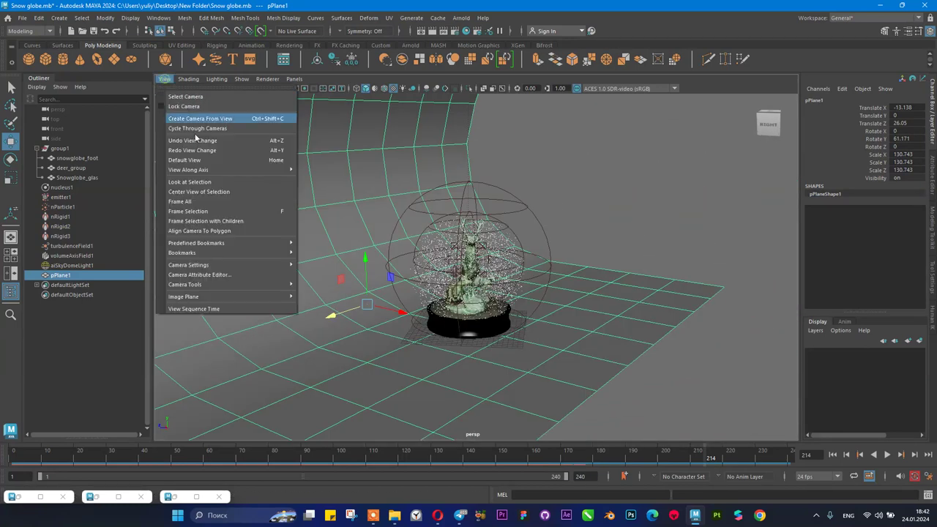
mouse_move(213, 252)
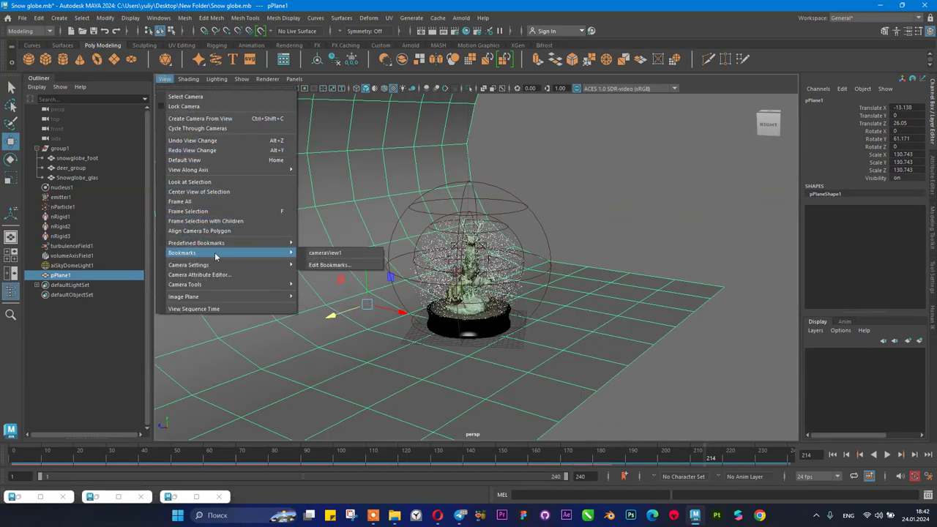
left_click(333, 254)
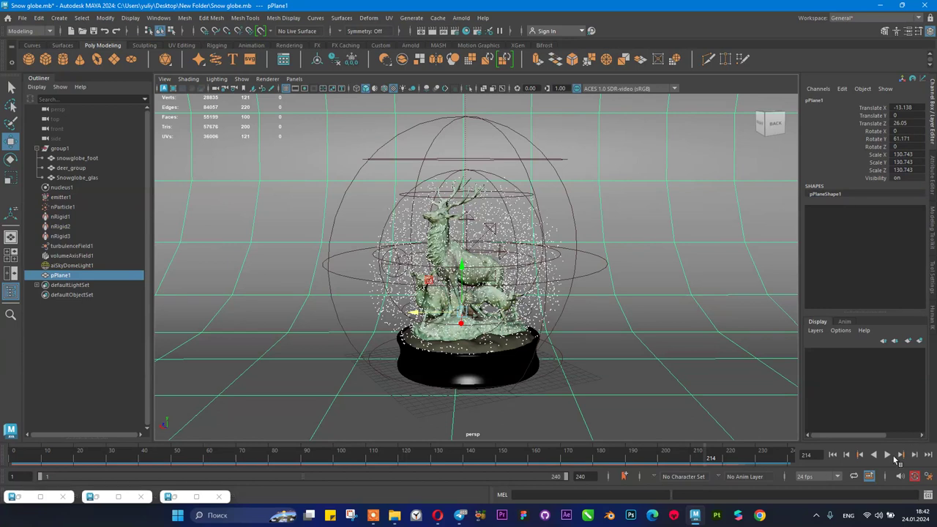
- Return to frame 1, test-render the globe with its backdrop in the Arnold RenderView, stop the render and minimize the window
left_click(832, 455)
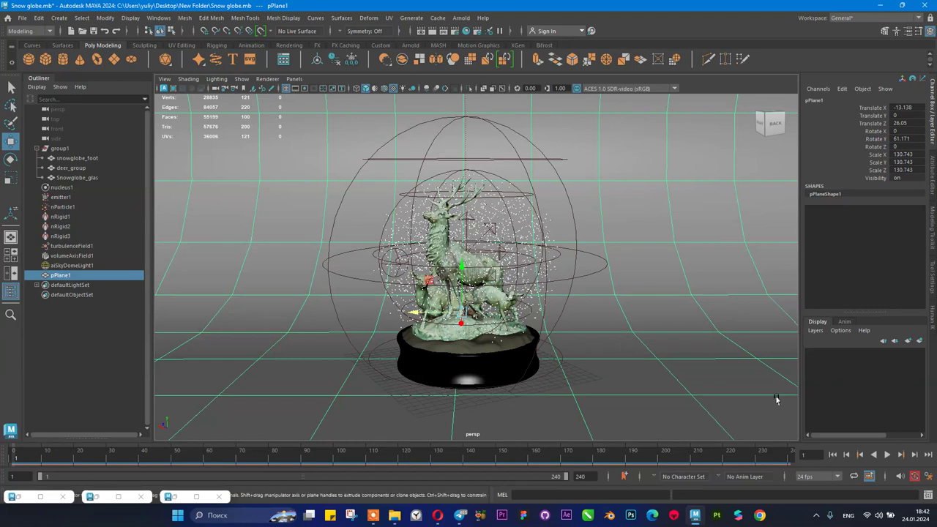
left_click(180, 496)
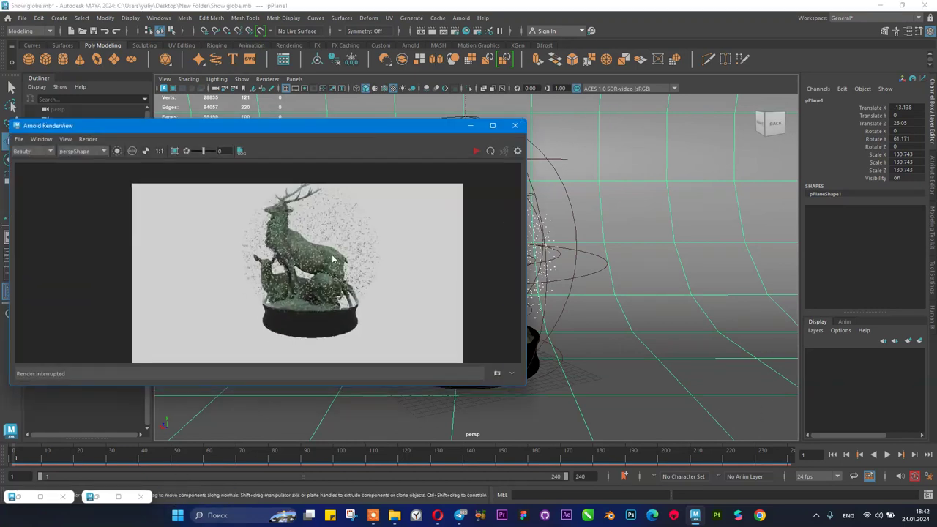
left_click(476, 151)
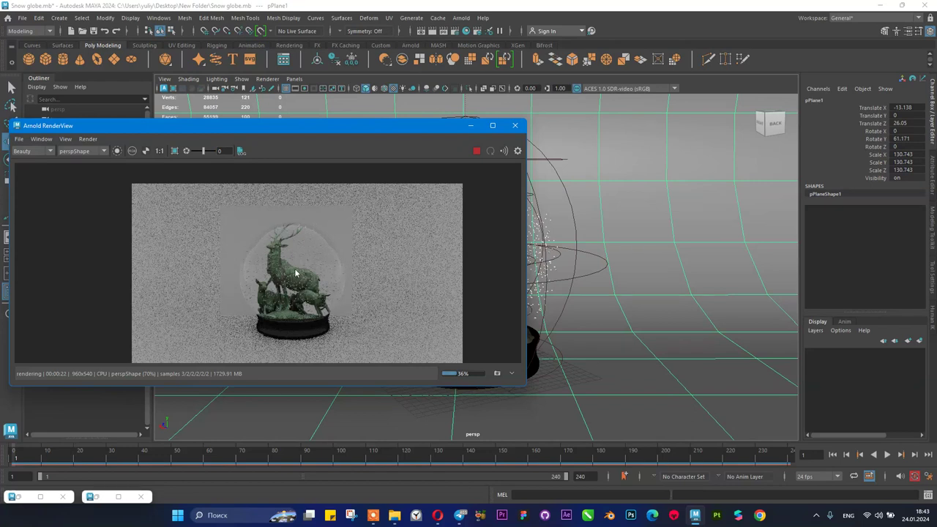
left_click(476, 151)
left_click(470, 126)
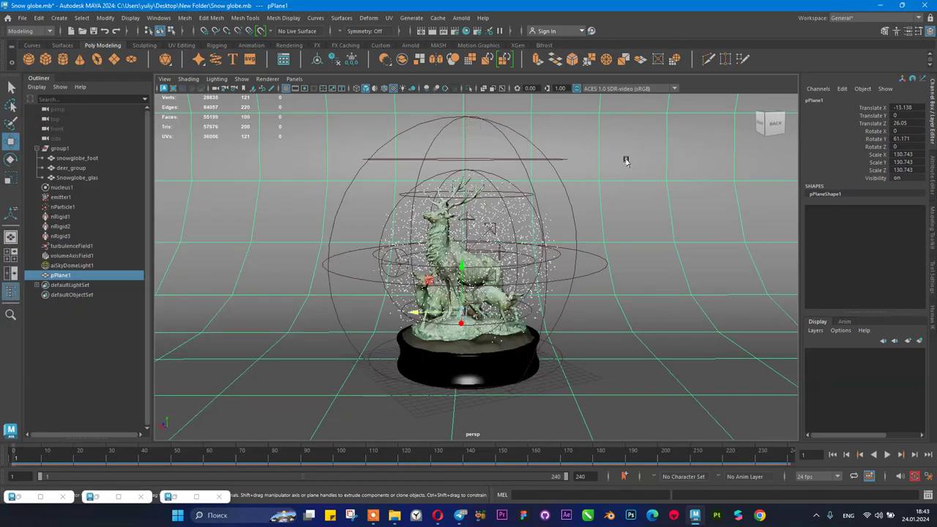
- Assign a new Lambert material to the backdrop plane and open that material's attributes
right_click(622, 127)
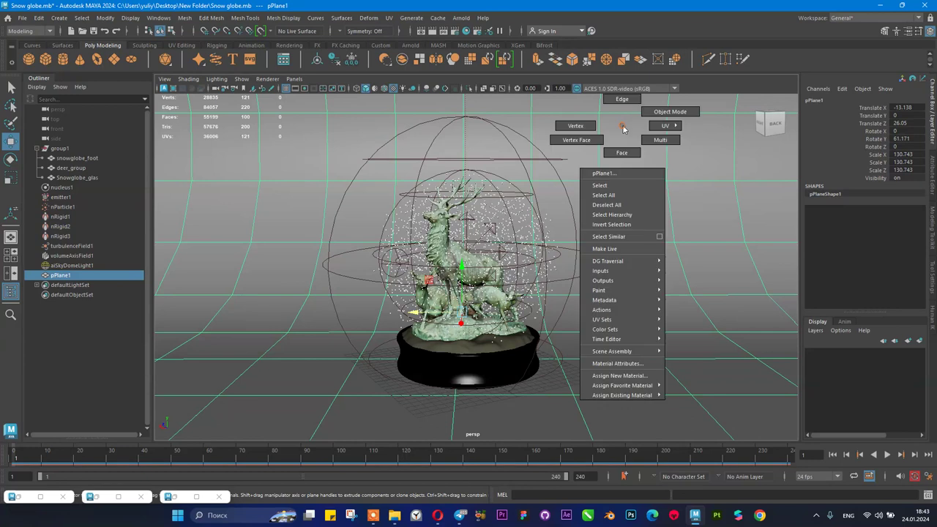
left_click(618, 376)
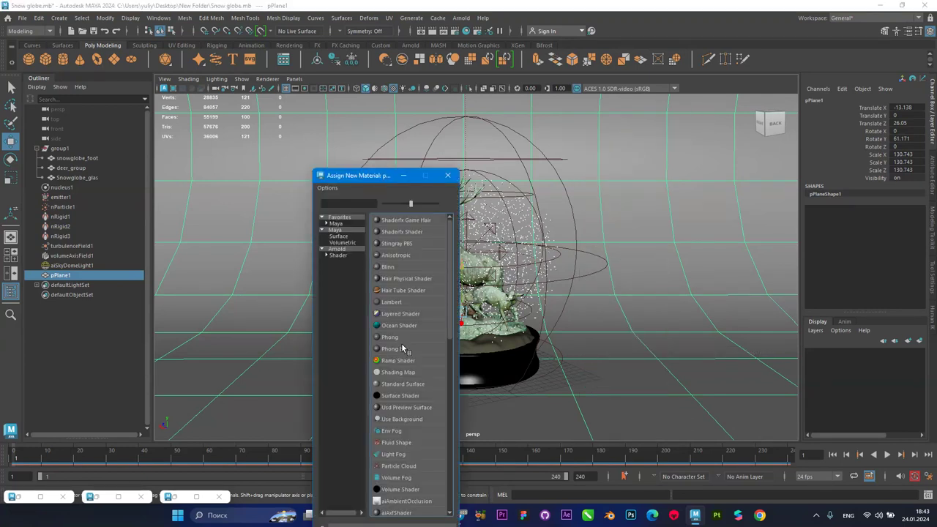
scroll(418, 366, "down", 4)
scroll(413, 491, "down", 2)
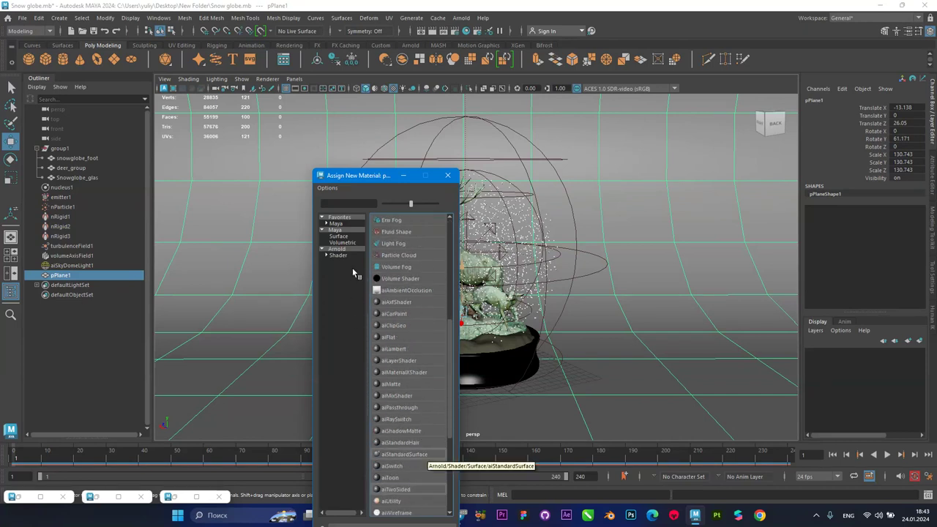
scroll(397, 245, "up", 1)
scroll(398, 246, "up", 5)
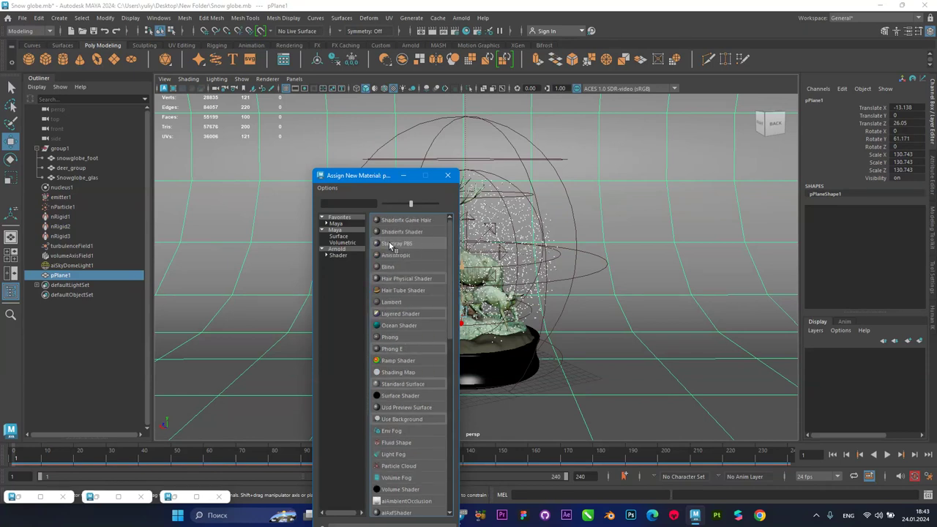
left_click(396, 303)
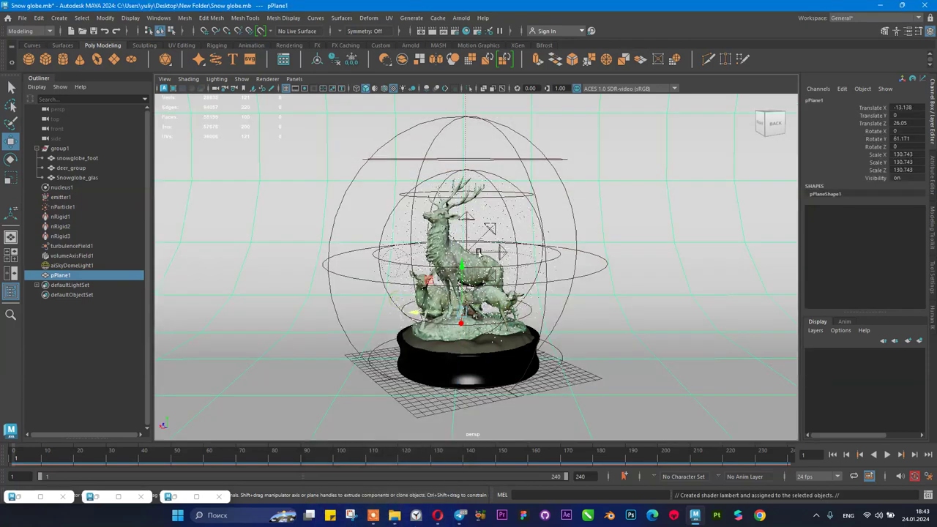
left_click(759, 100)
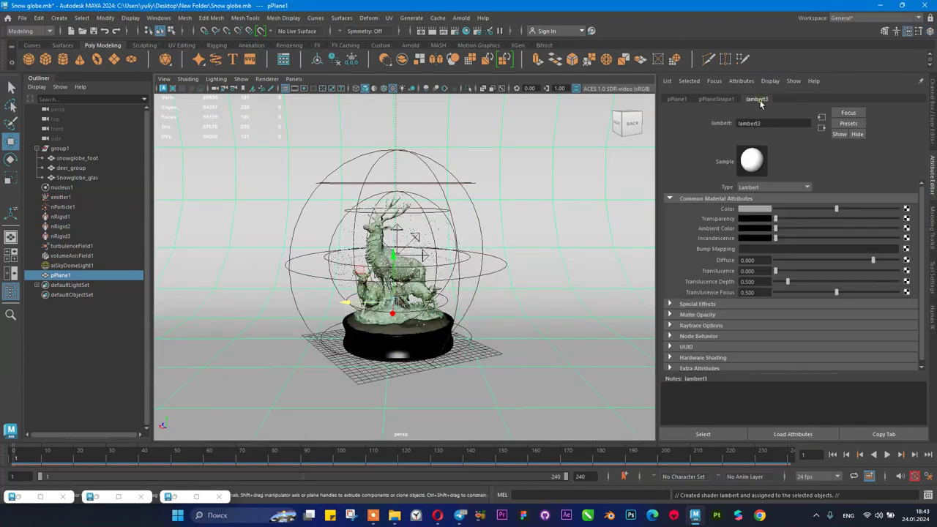
- Set the backdrop material's color to a muted purple with hue 298.50, saturation 0.333 and value 0.292
left_click(764, 210)
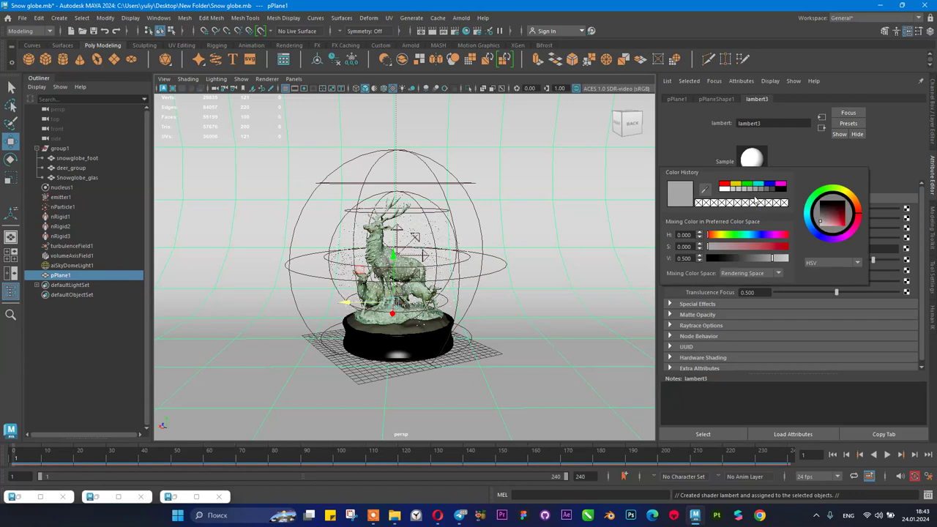
left_click(851, 196)
mouse_move(832, 218)
left_mouse_down()
mouse_move(821, 216)
mouse_move(851, 202)
mouse_move(850, 244)
left_mouse_up()
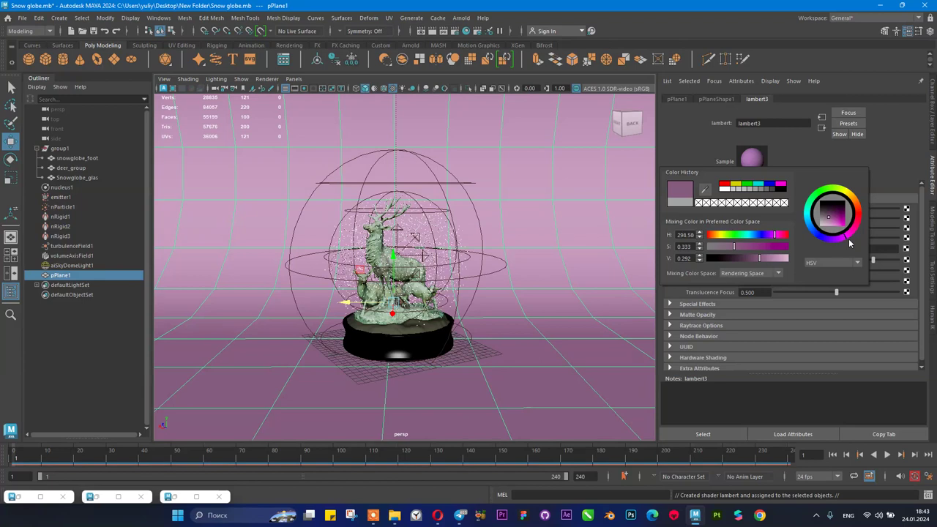
- Switch to the Opera browser, look through the Pinterest snow globe references for background colors, and return to Maya
left_click(437, 515)
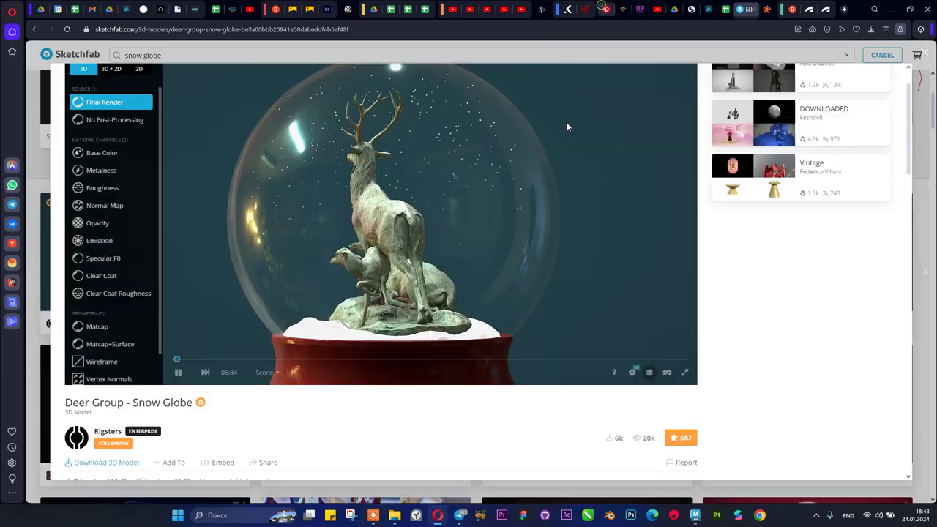
left_click(607, 9)
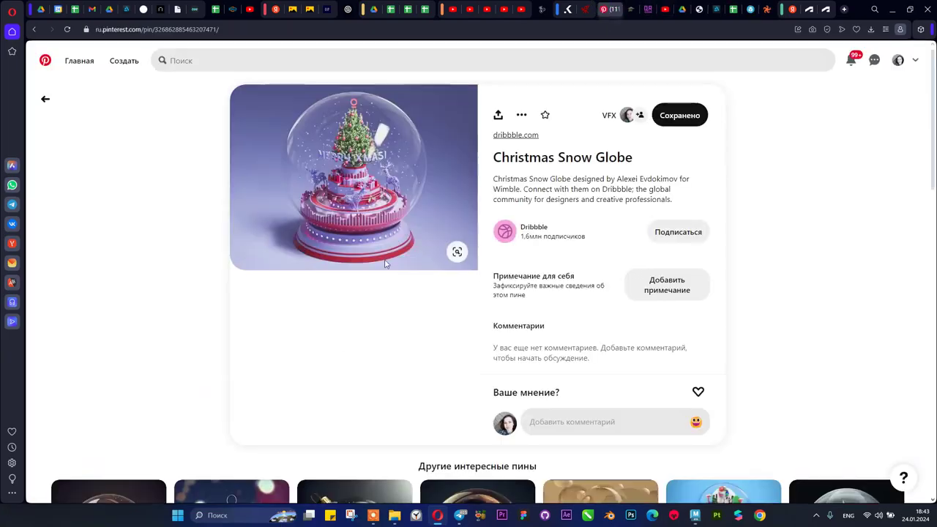
scroll(263, 216, "down", 5)
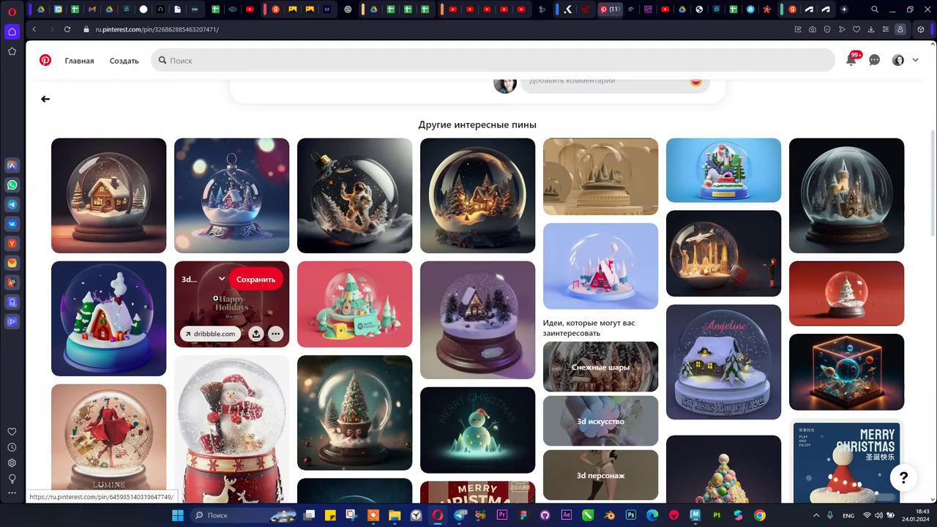
scroll(328, 249, "down", 2)
scroll(328, 249, "up", 2)
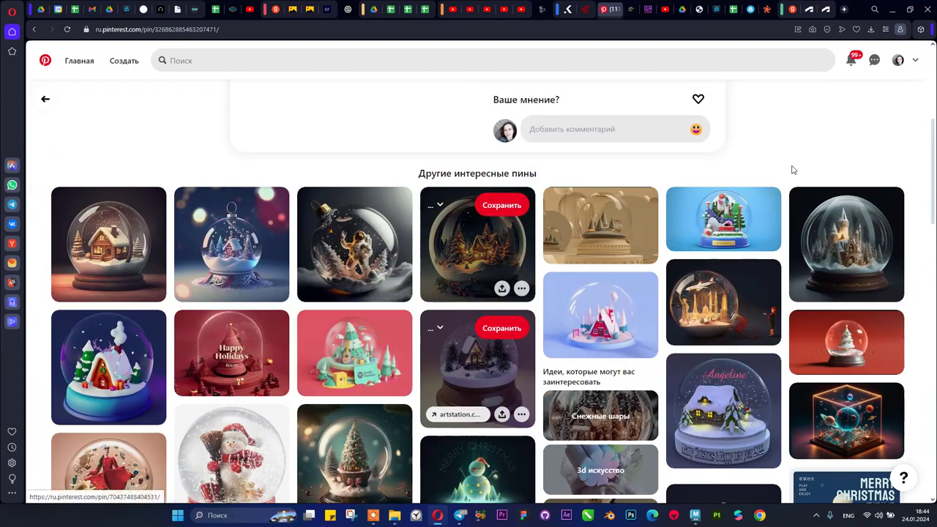
left_click(891, 9)
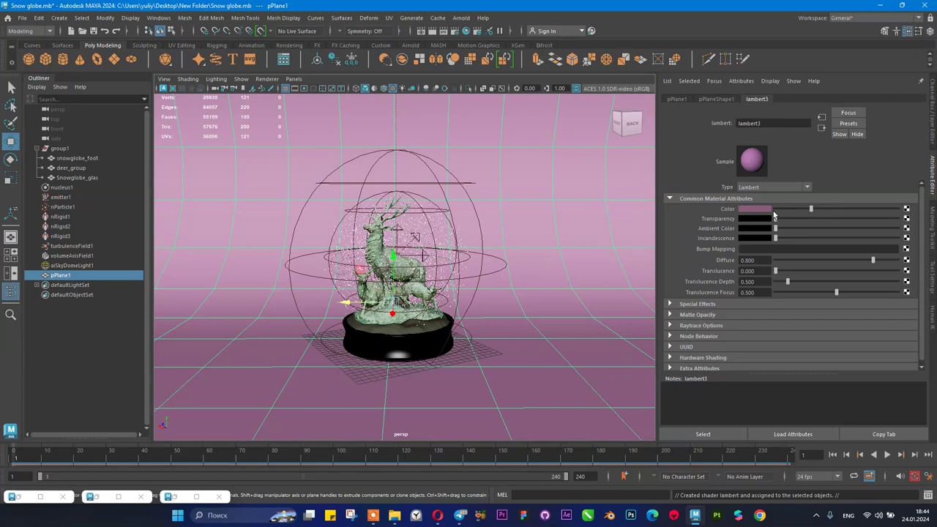
- Set the backdrop color to a brighter purple (H 284.50, S 0.510, V 0.471), then briefly test-render it and minimize the Arnold RenderView
left_click(761, 210)
left_click_drag(846, 219, 846, 225)
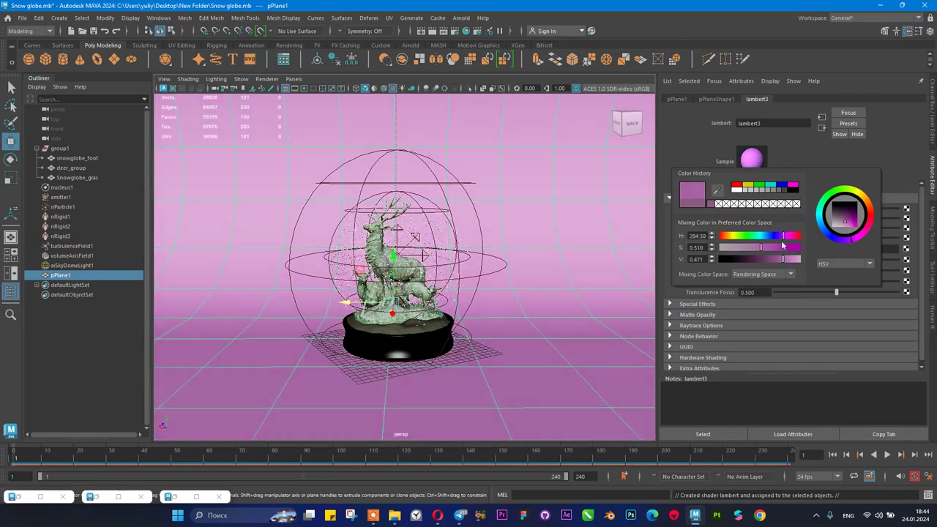
left_click(421, 31)
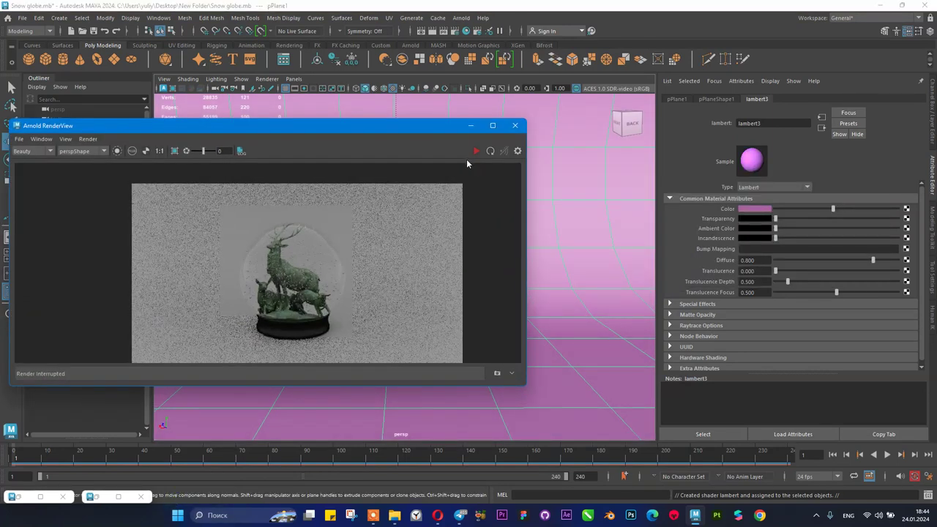
left_click(475, 150)
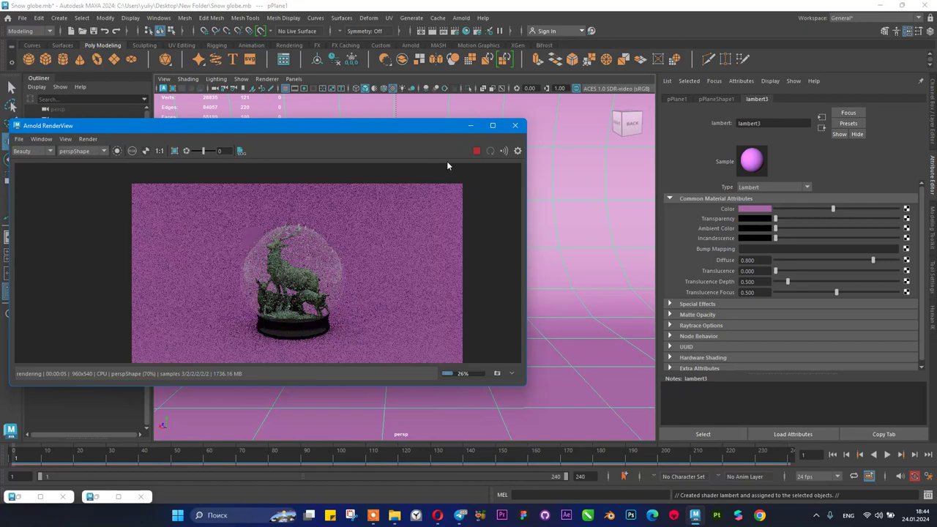
left_click(476, 151)
left_click(470, 126)
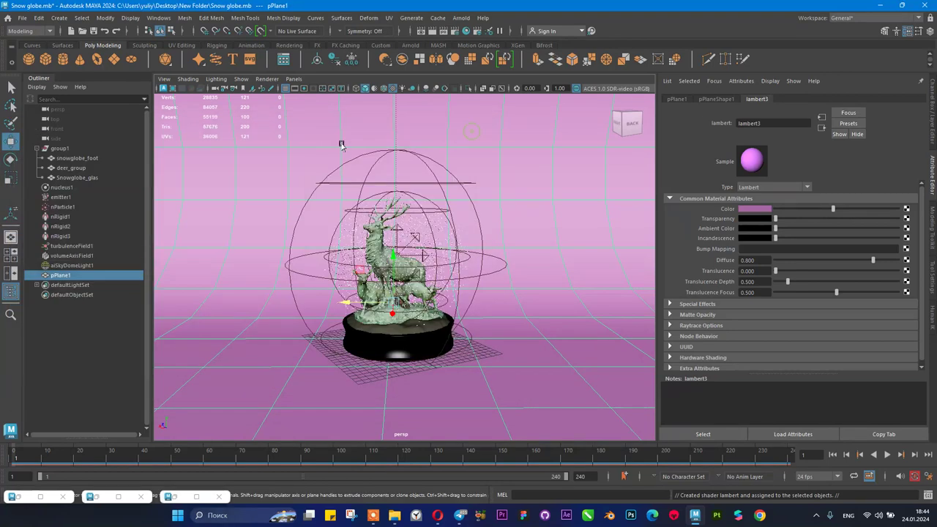
- Set the exposure of aiSkyDomeLight1 to 1 and test-render the brighter lighting in the Arnold RenderView, stopping the render partway
left_click(74, 265)
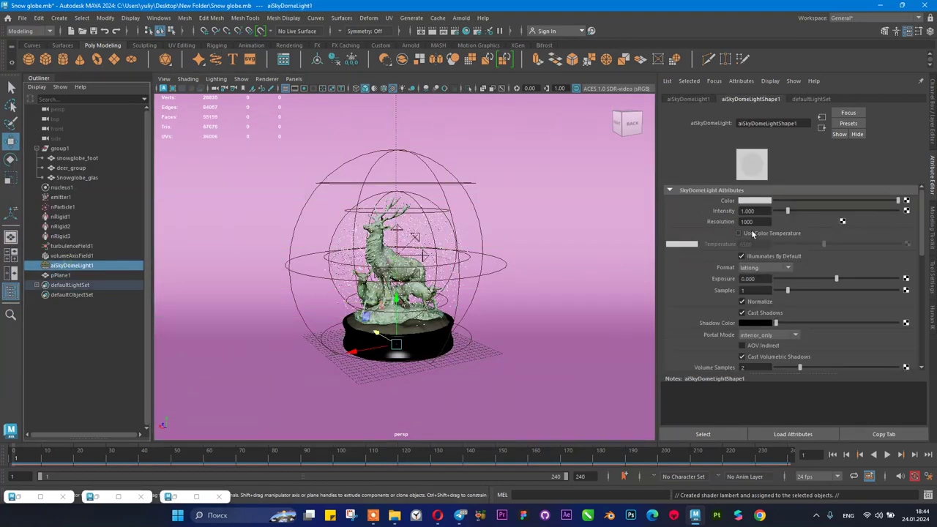
left_click(761, 278)
key("Return")
left_click(178, 497)
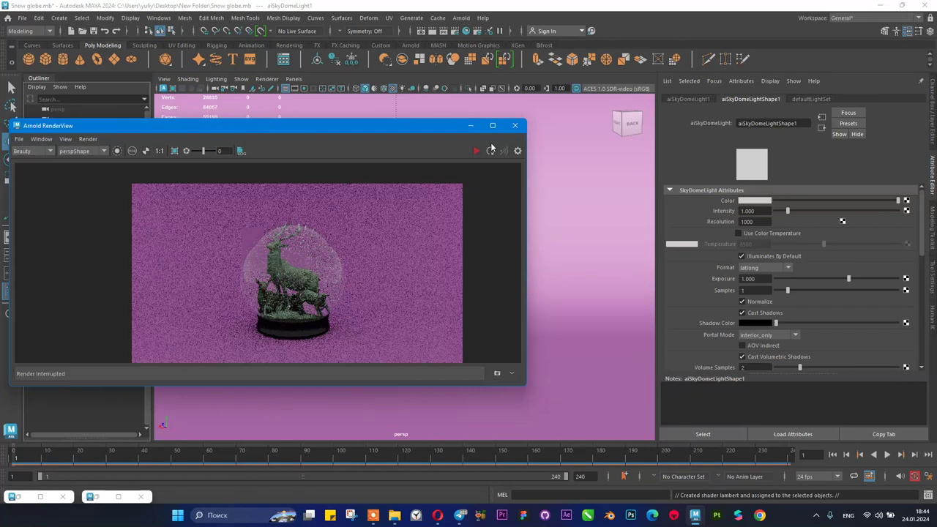
left_click(476, 150)
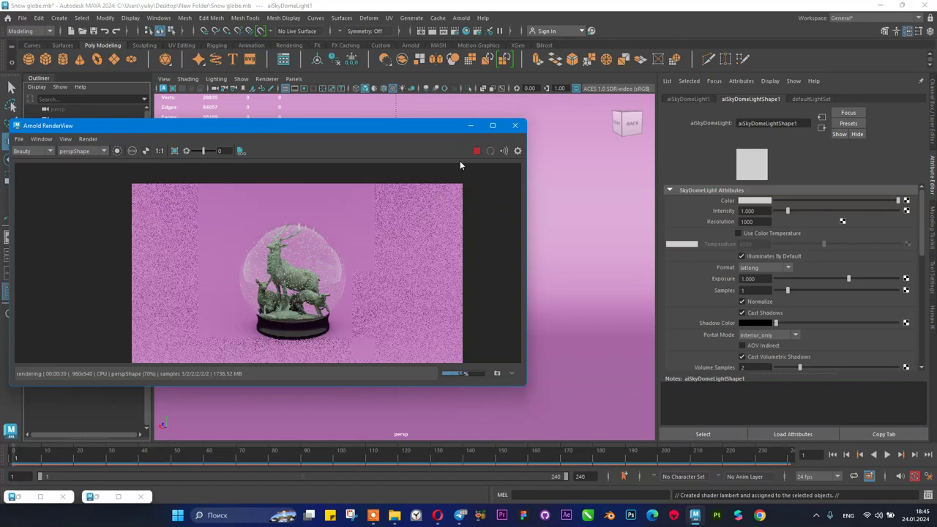
left_click(477, 152)
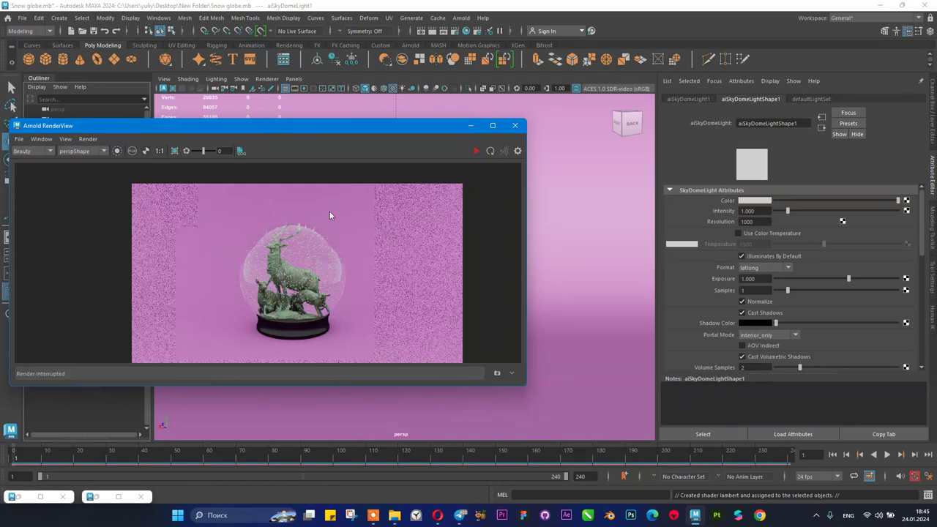
- Set the image size preset in the Render Settings to HD_720
left_click(455, 31)
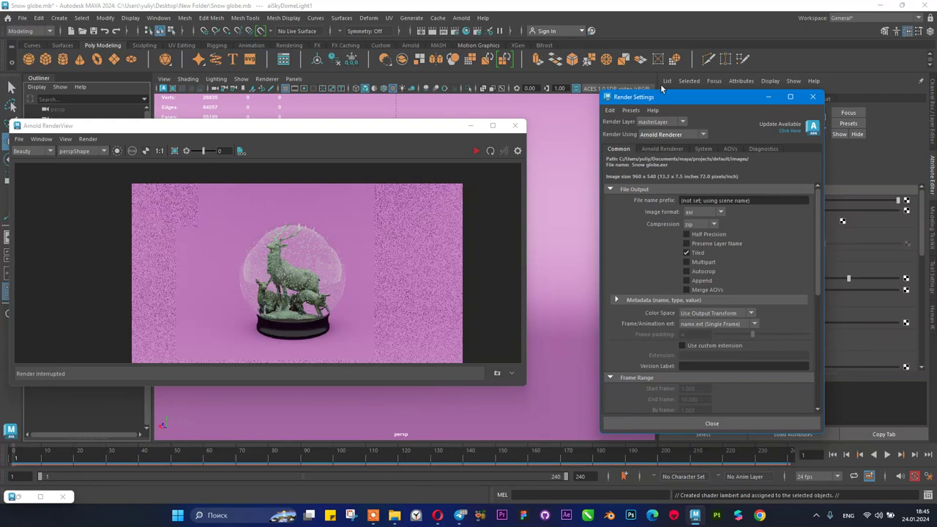
scroll(660, 248, "down", 10)
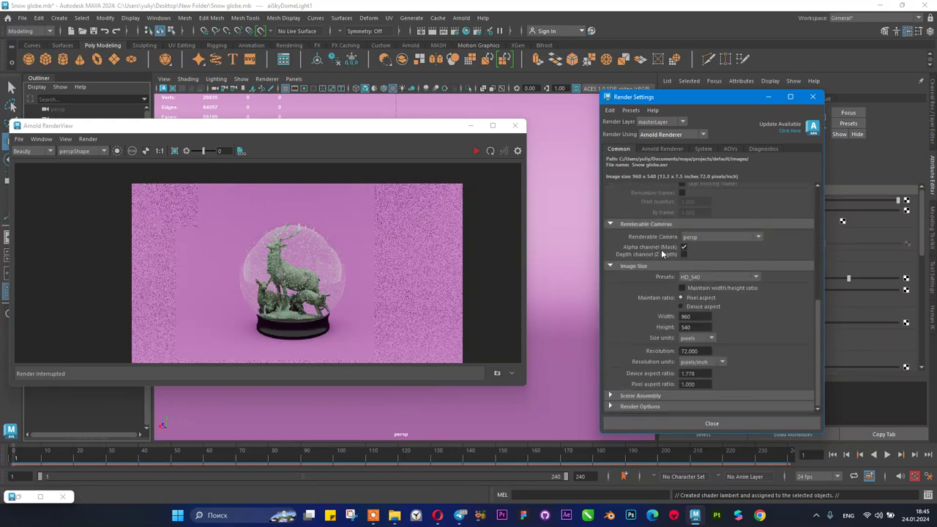
left_click(691, 276)
scroll(696, 375, "down", 1)
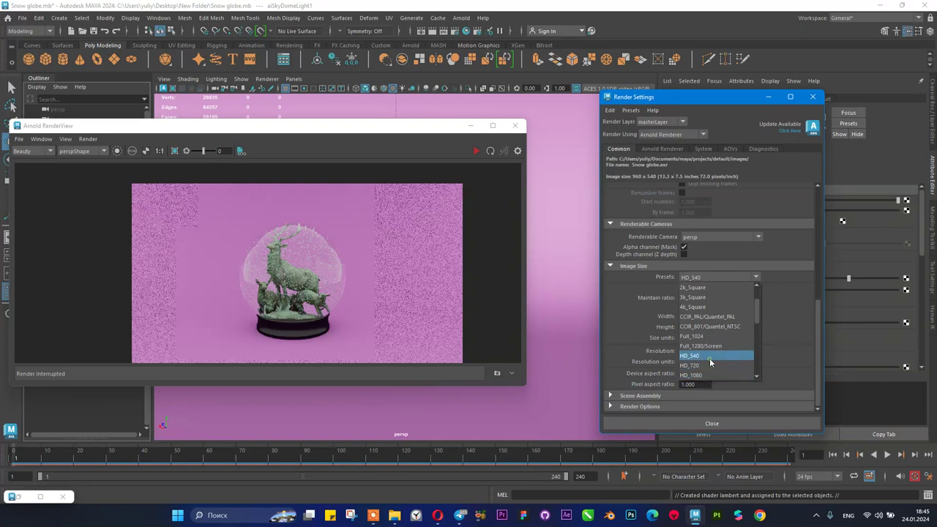
left_click(710, 359)
left_click(715, 279)
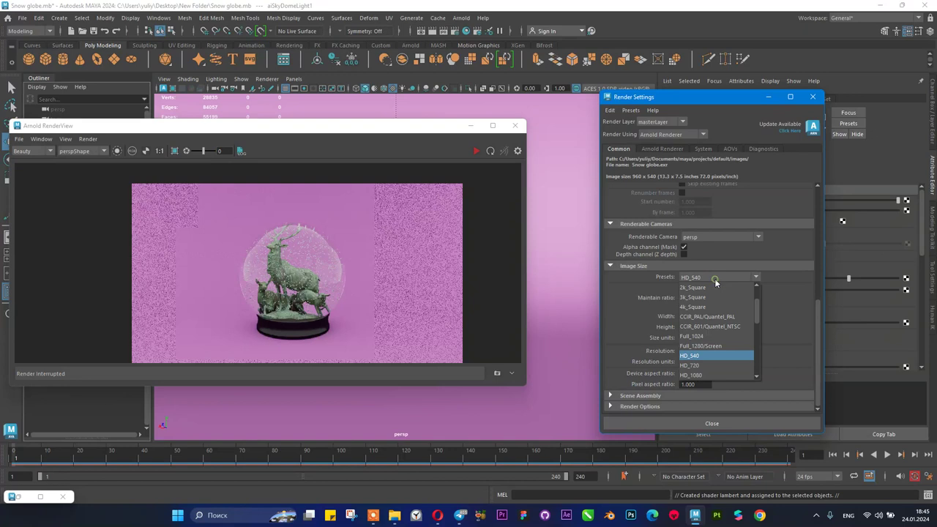
left_click(707, 357)
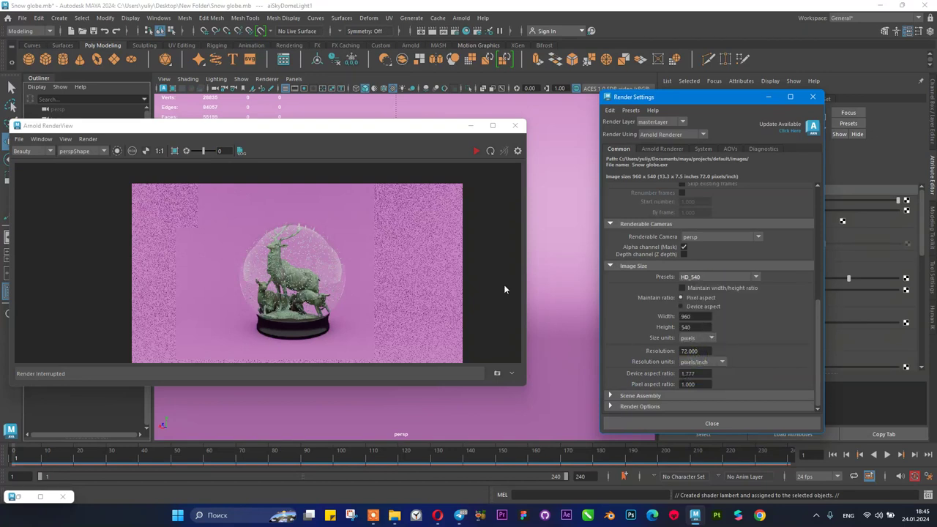
left_click(711, 277)
left_click(708, 366)
- Render the snow globe at 1280 x 720 in the Arnold RenderView, inspect the image closely and as a whole, and stop the render
left_click(476, 151)
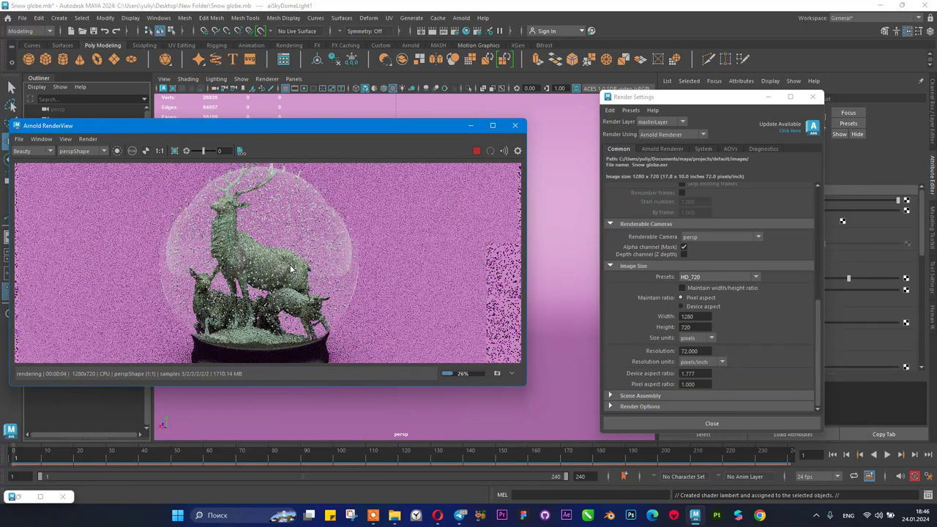
scroll(291, 270, "down", 3)
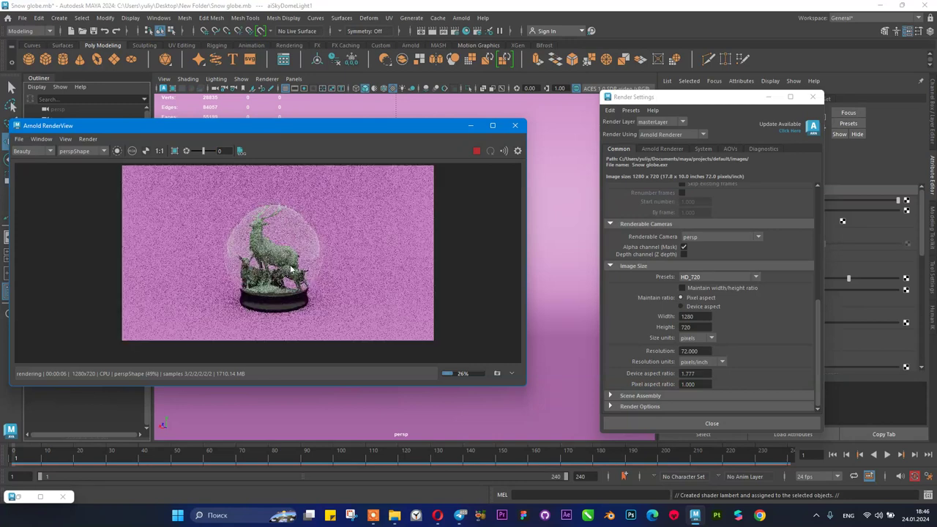
scroll(291, 270, "up", 2)
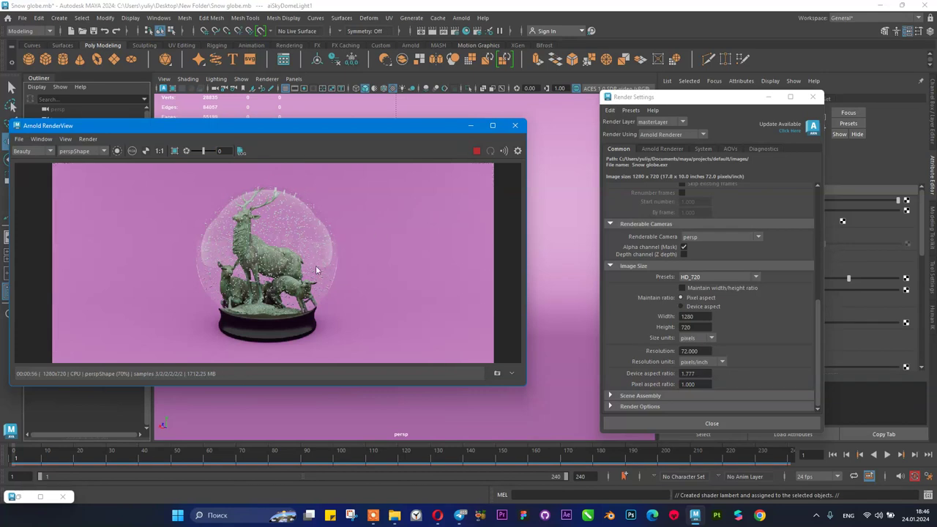
scroll(304, 293, "up", 3)
scroll(304, 293, "down", 3)
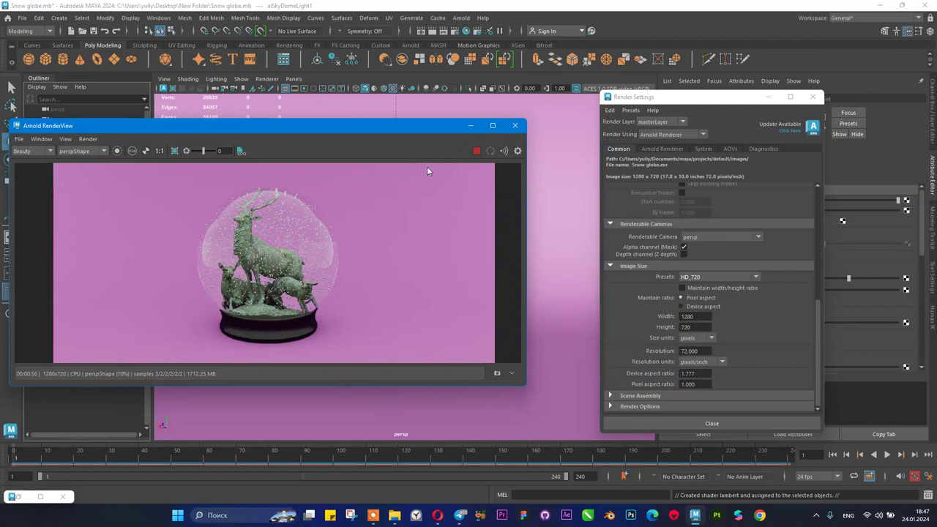
scroll(373, 255, "down", 2)
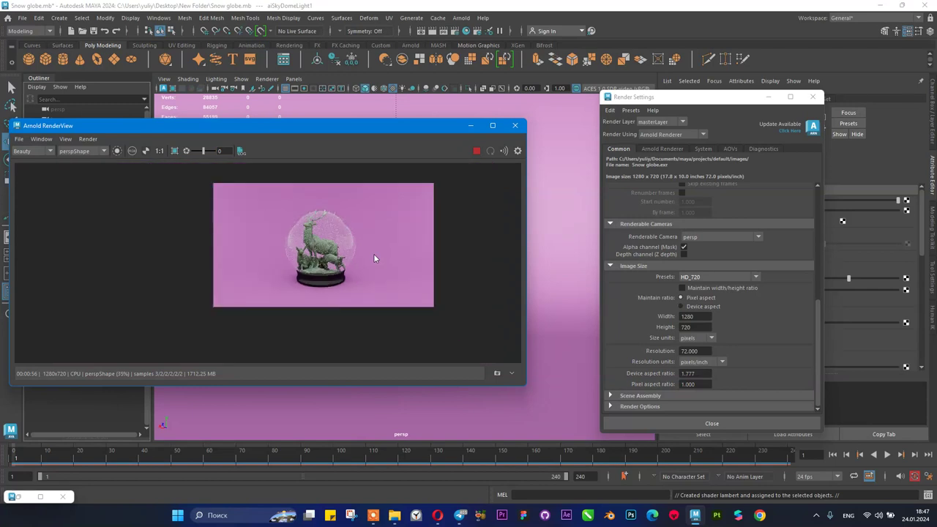
scroll(373, 257, "up", 1)
left_click(476, 151)
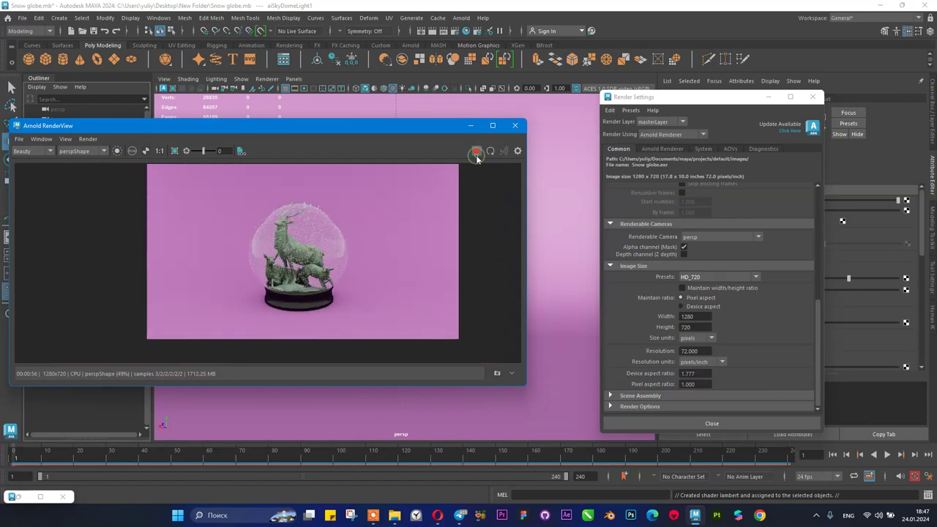
left_click(373, 515)
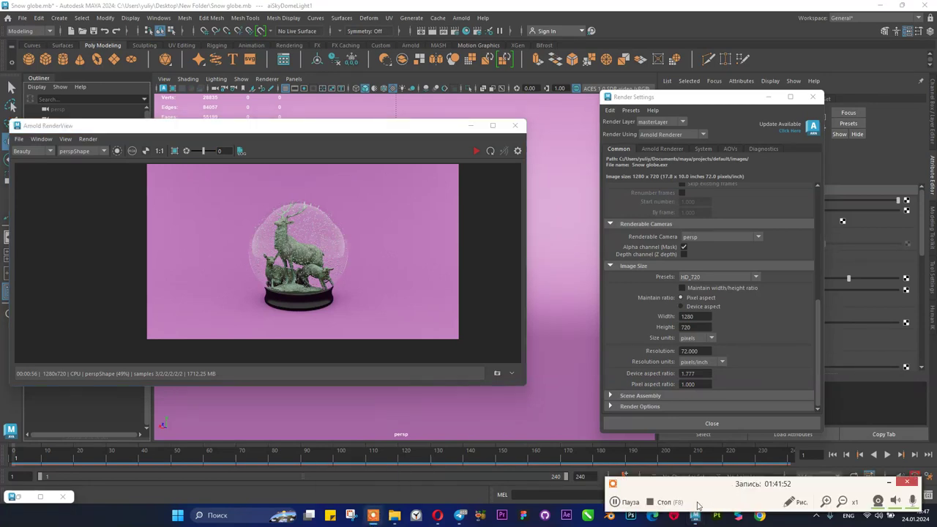